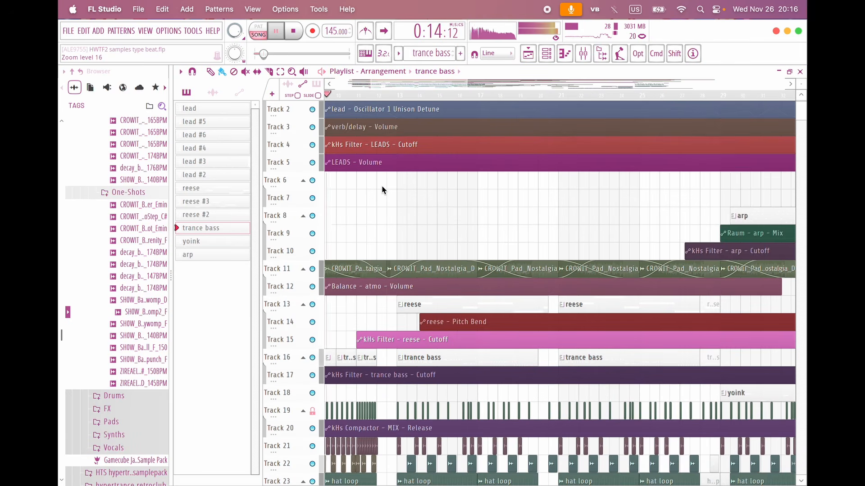
Step: Review the arrangement's tracks through the arp section during playback, check the mixer, and stop playback
{"action": "scroll", "coordinate": [412, 202], "scroll_direction": "down", "scroll_amount": 3}
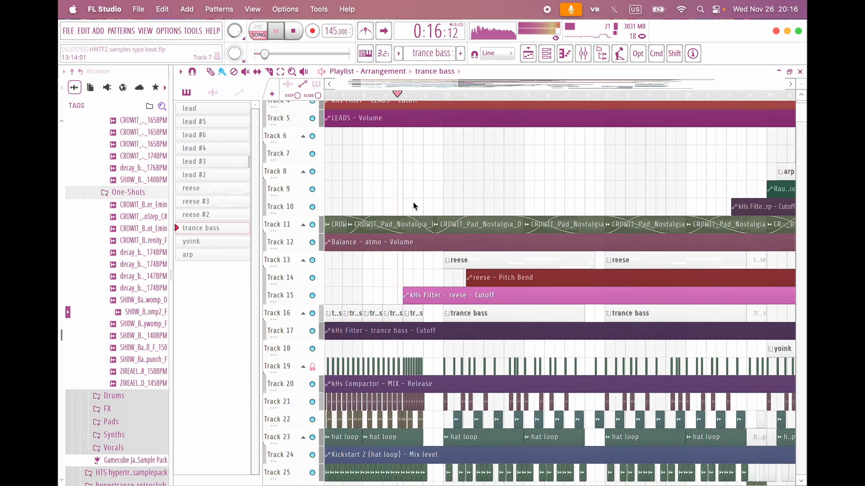
{"action": "scroll", "coordinate": [414, 203], "scroll_direction": "up", "scroll_amount": 5}
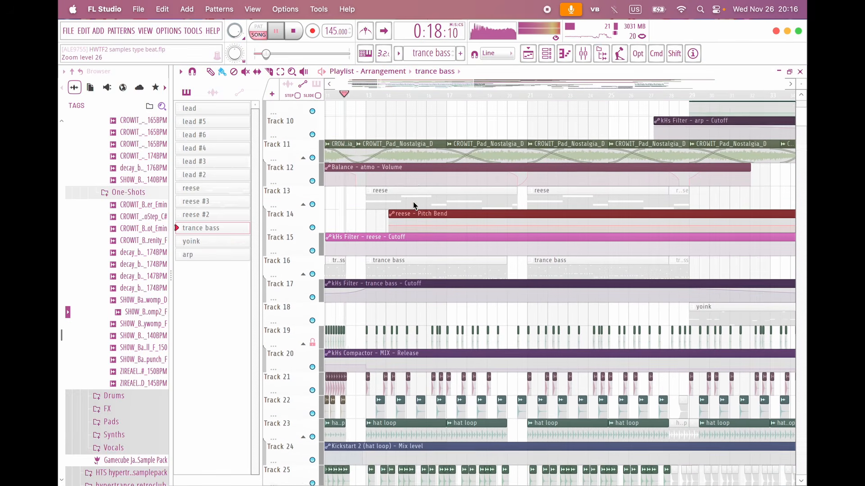
{"action": "scroll", "coordinate": [414, 204], "scroll_direction": "down", "scroll_amount": 1}
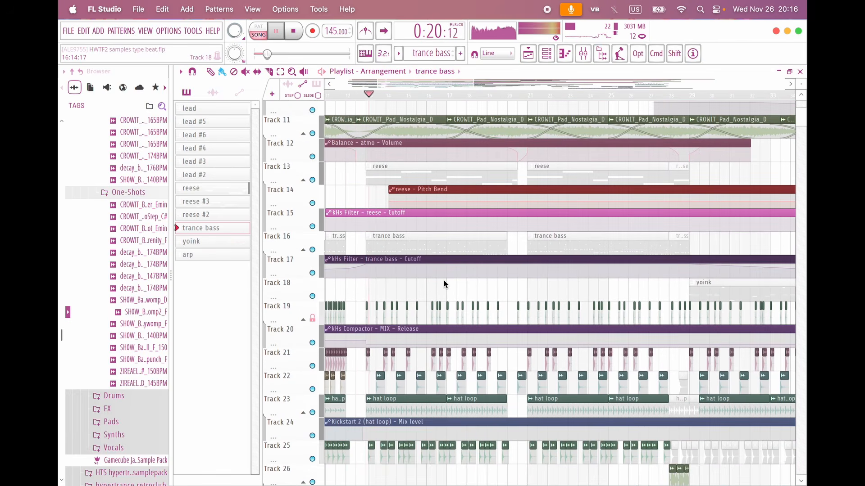
{"action": "scroll", "coordinate": [444, 281], "scroll_direction": "up", "scroll_amount": 5}
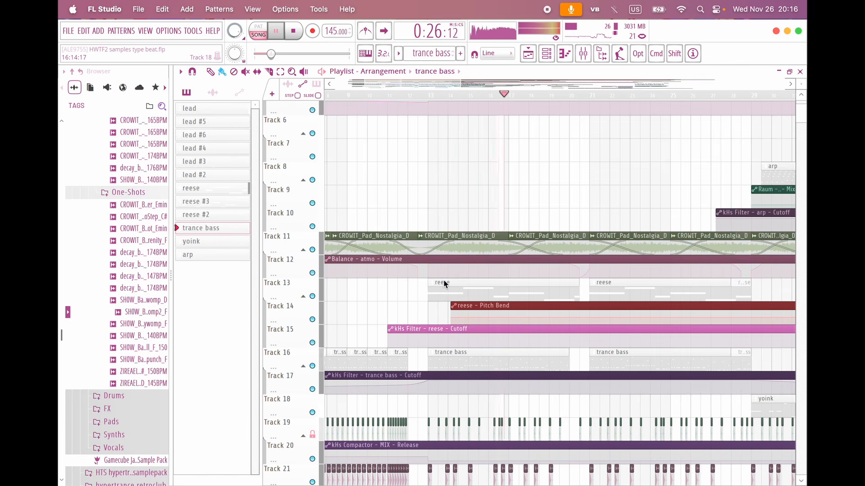
{"action": "left_click", "coordinate": [583, 54]}
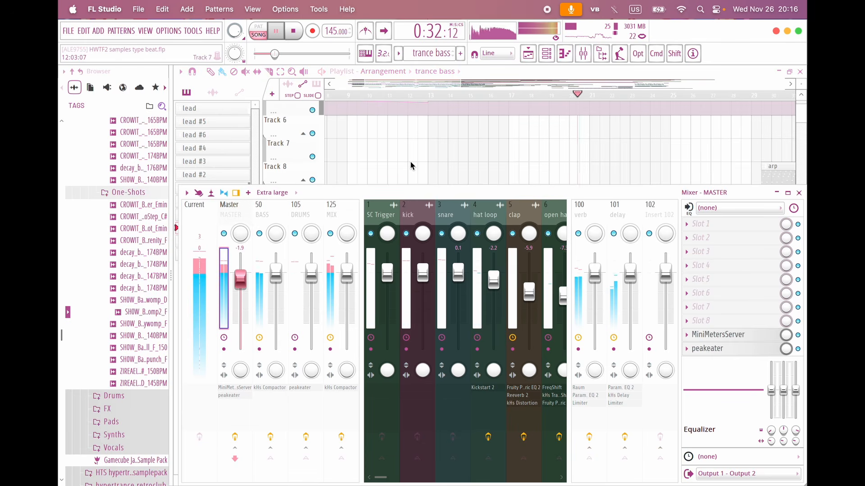
{"action": "key", "text": "F9"}
{"action": "scroll", "coordinate": [522, 156], "scroll_direction": "up", "scroll_amount": 2}
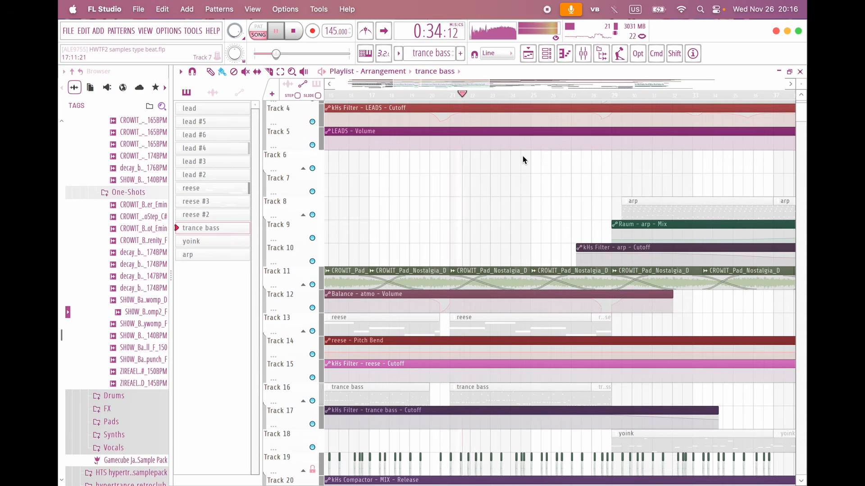
{"action": "scroll", "coordinate": [523, 156], "scroll_direction": "up", "scroll_amount": 2}
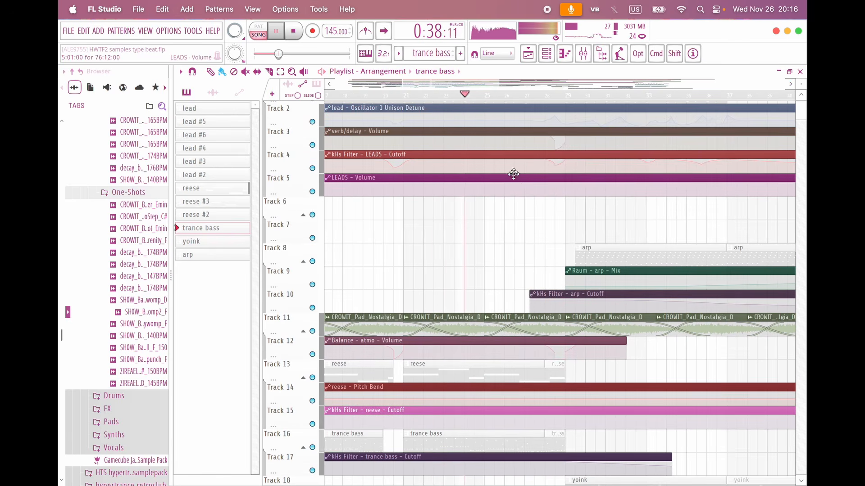
{"action": "scroll", "coordinate": [514, 176], "scroll_direction": "down", "scroll_amount": 4}
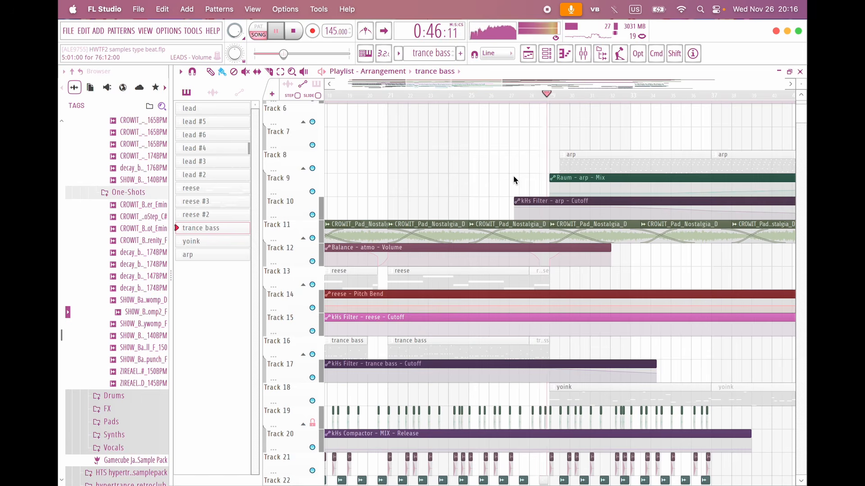
{"action": "scroll", "coordinate": [513, 180], "scroll_direction": "right", "scroll_amount": 4}
{"action": "scroll", "coordinate": [514, 180], "scroll_direction": "up", "scroll_amount": 3}
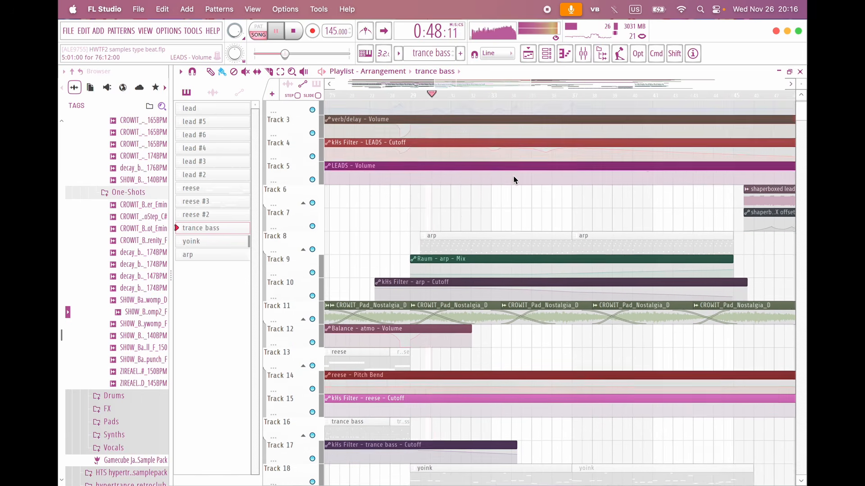
{"action": "scroll", "coordinate": [514, 176], "scroll_direction": "up", "scroll_amount": 2}
{"action": "scroll", "coordinate": [513, 176], "scroll_direction": "right", "scroll_amount": 1}
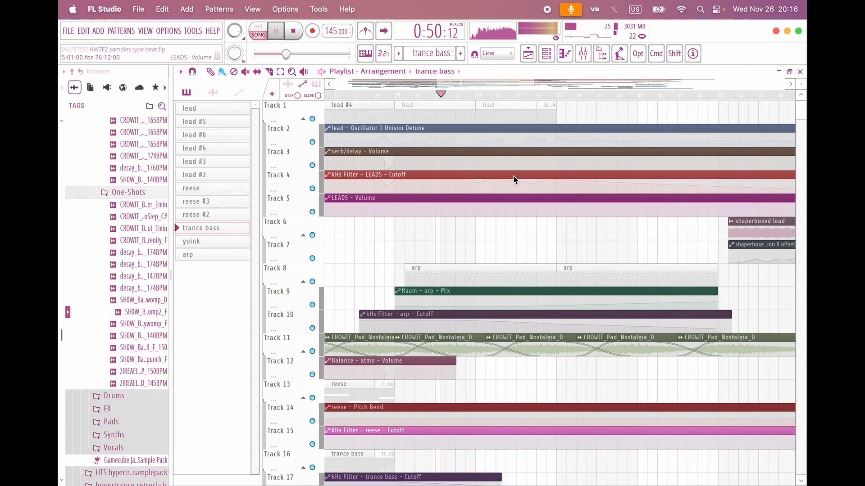
{"action": "key", "text": "space"}
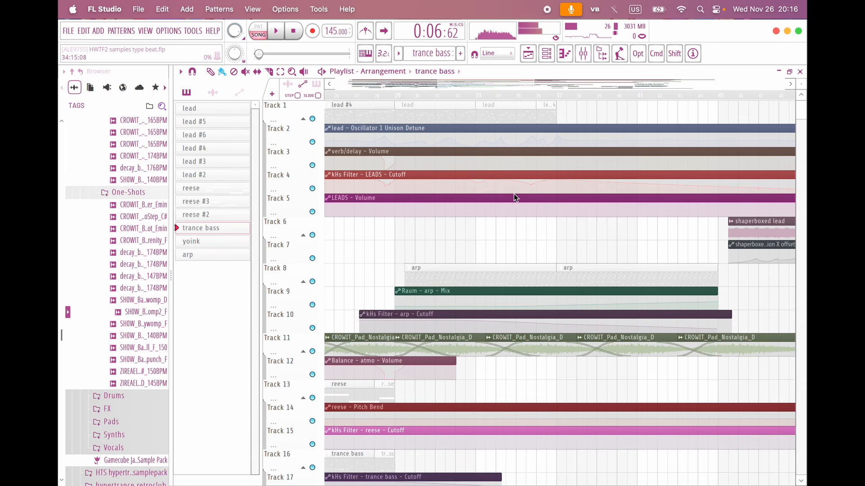
Step: Set MiniMeters' audio device to Background Music and close its settings
{"action": "scroll", "coordinate": [515, 199], "scroll_direction": "right", "scroll_amount": 12}
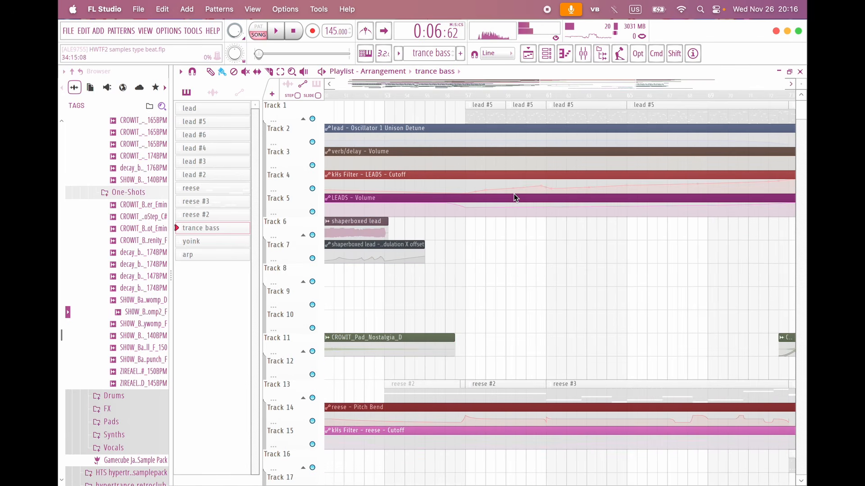
{"action": "scroll", "coordinate": [496, 198], "scroll_direction": "right", "scroll_amount": 3}
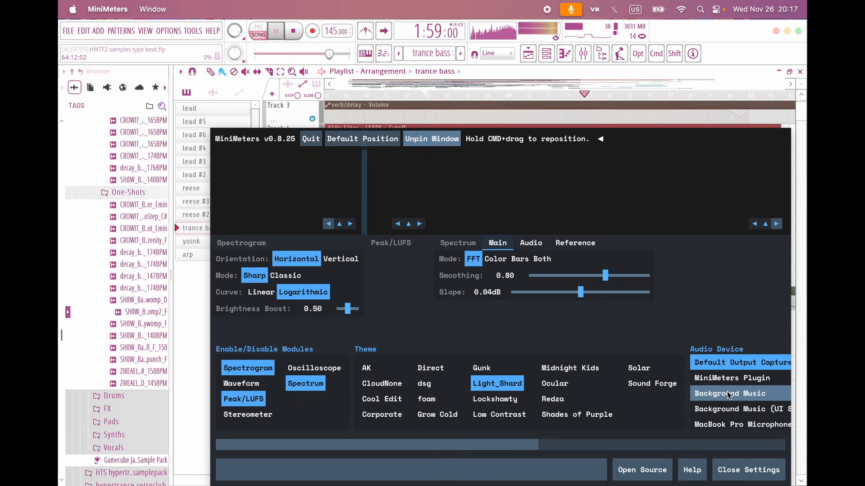
{"action": "left_click", "coordinate": [729, 394]}
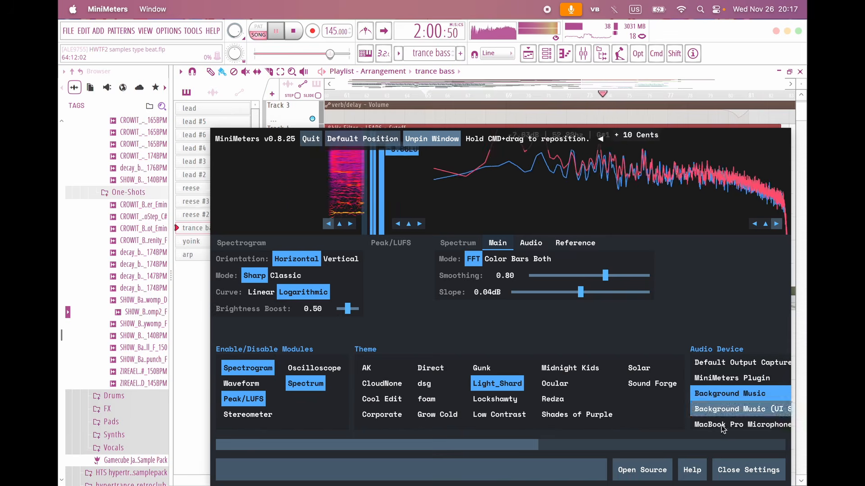
{"action": "left_click", "coordinate": [737, 465]}
Step: Examine the closing section of the arrangement across its tracks and return to the start of the song
{"action": "scroll", "coordinate": [542, 258], "scroll_direction": "down", "scroll_amount": 2}
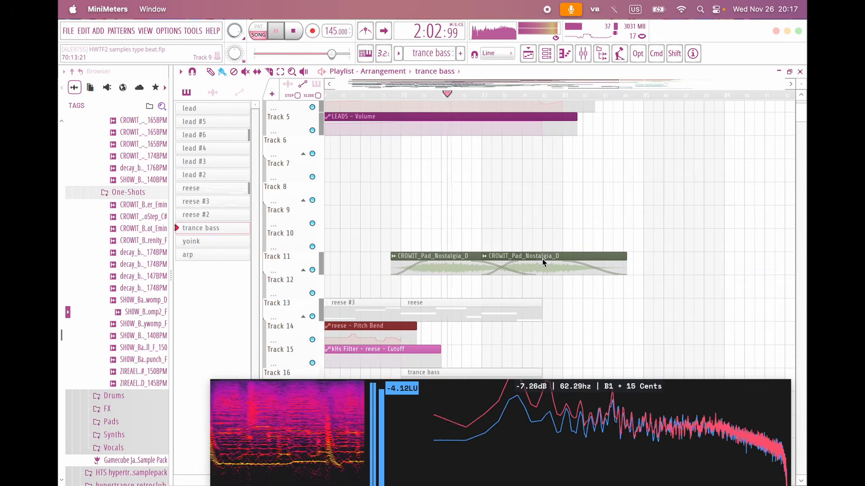
{"action": "scroll", "coordinate": [543, 258], "scroll_direction": "down", "scroll_amount": 2}
{"action": "scroll", "coordinate": [542, 259], "scroll_direction": "left", "scroll_amount": 2}
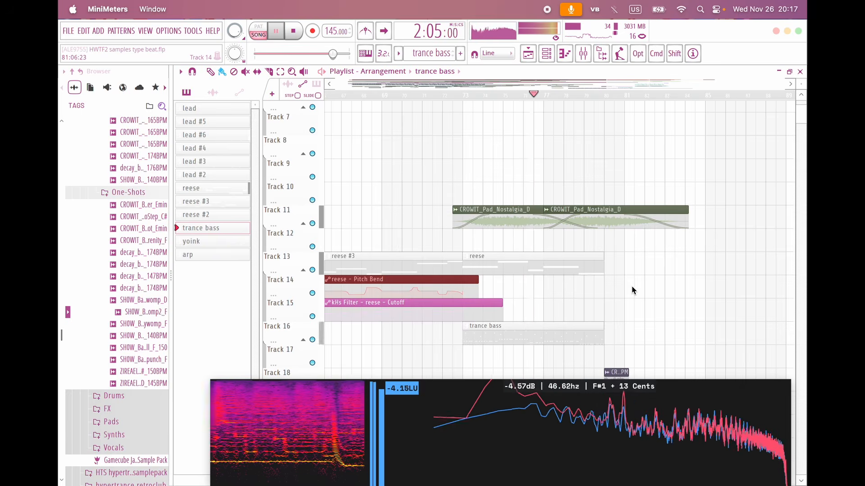
{"action": "scroll", "coordinate": [632, 290], "scroll_direction": "up", "scroll_amount": 6}
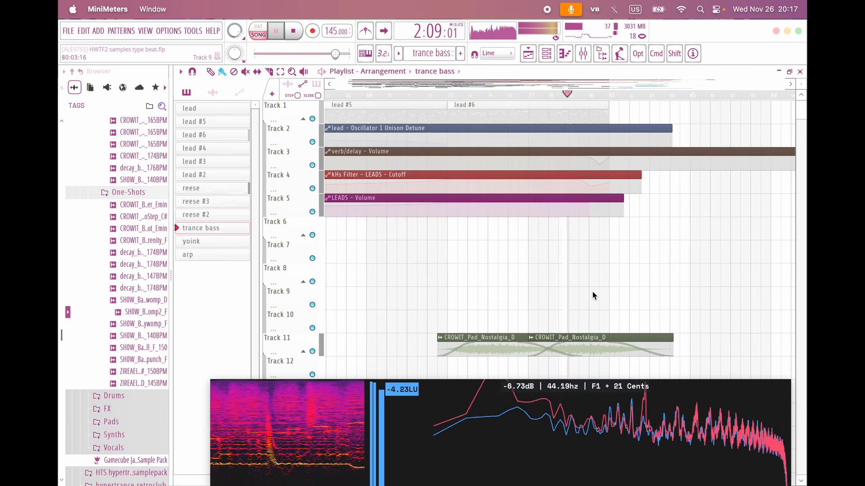
{"action": "scroll", "coordinate": [592, 295], "scroll_direction": "down", "scroll_amount": 11}
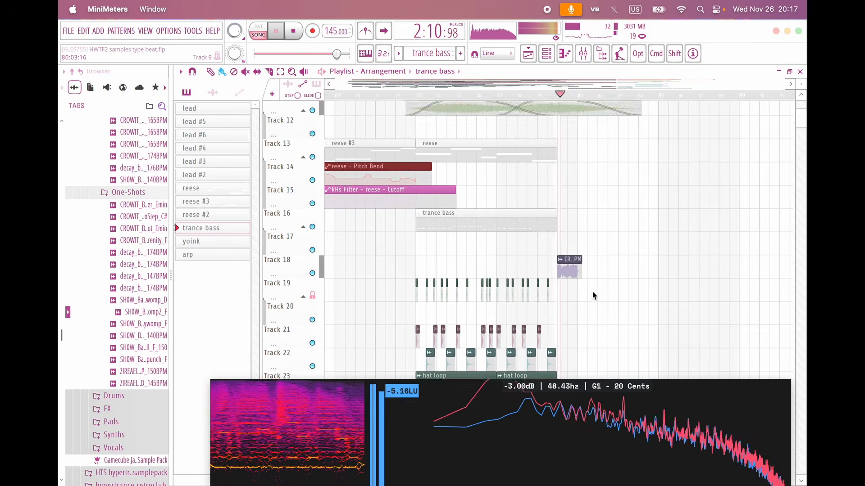
{"action": "scroll", "coordinate": [593, 292], "scroll_direction": "down", "scroll_amount": 1}
{"action": "scroll", "coordinate": [557, 266], "scroll_direction": "left", "scroll_amount": 10}
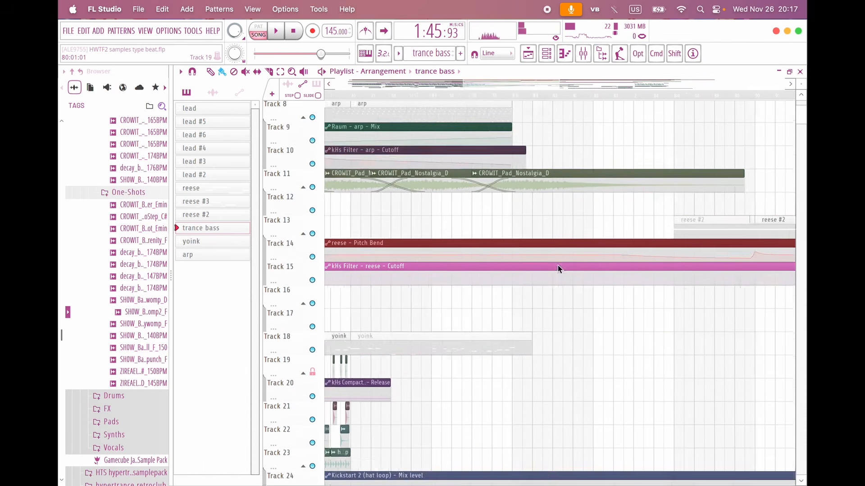
{"action": "scroll", "coordinate": [558, 266], "scroll_direction": "up", "scroll_amount": 5}
{"action": "scroll", "coordinate": [558, 266], "scroll_direction": "down", "scroll_amount": 4}
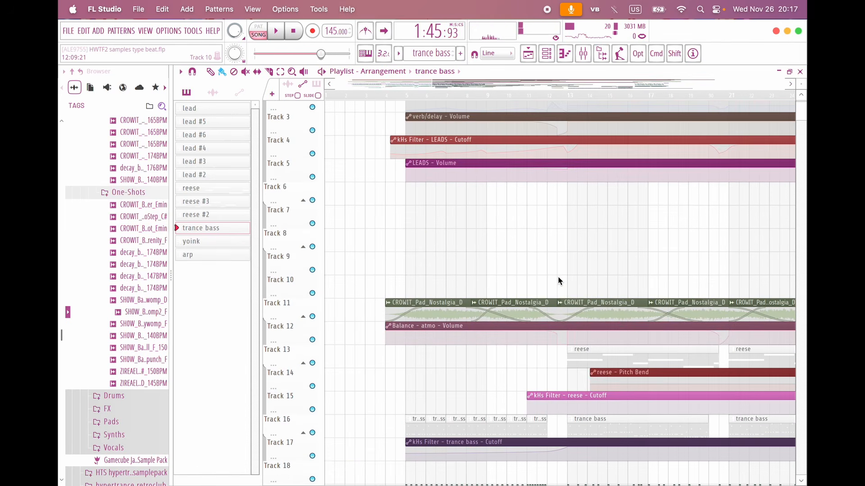
{"action": "scroll", "coordinate": [559, 270], "scroll_direction": "up", "scroll_amount": 2}
{"action": "scroll", "coordinate": [99, 204], "scroll_direction": "up", "scroll_amount": 1}
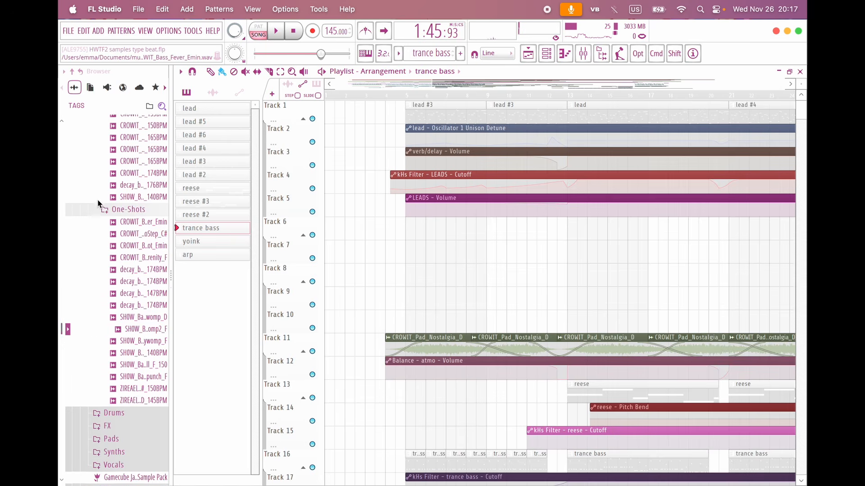
Step: Audition the HTF2 Sample Pack bass loops from ALTRD_Bass_Cooked_Dmin_160BPM through SHOW_Bass_TRIPLETLAZER_D#_-50c_140BPM, adjusting the preview volume
{"action": "scroll", "coordinate": [98, 201], "scroll_direction": "up", "scroll_amount": 5}
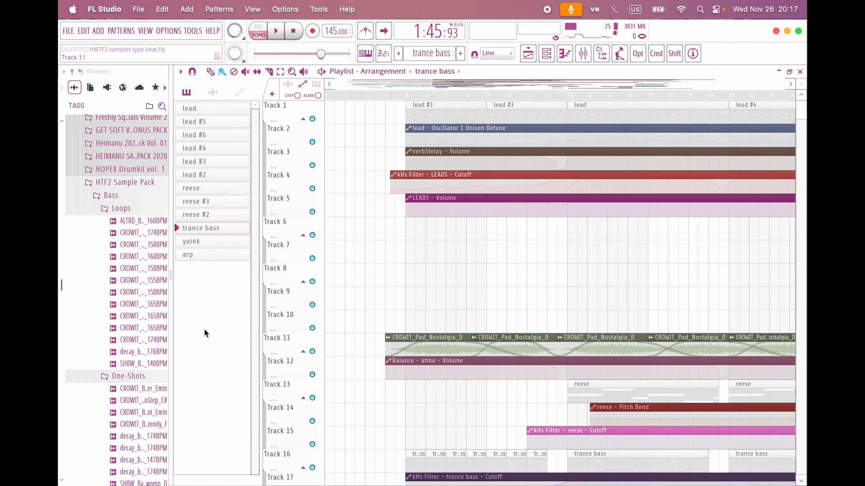
{"action": "scroll", "coordinate": [129, 284], "scroll_direction": "down", "scroll_amount": 2}
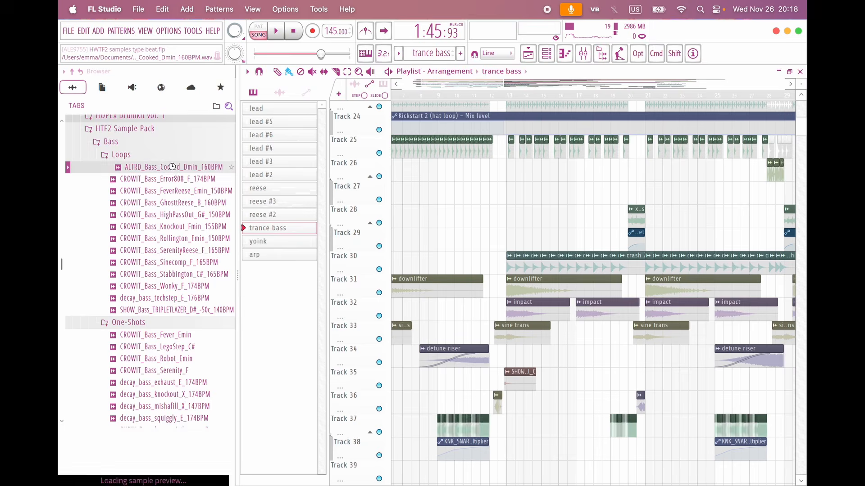
{"action": "left_click_drag", "start_coordinate": [113, 477], "coordinate": [111, 479]}
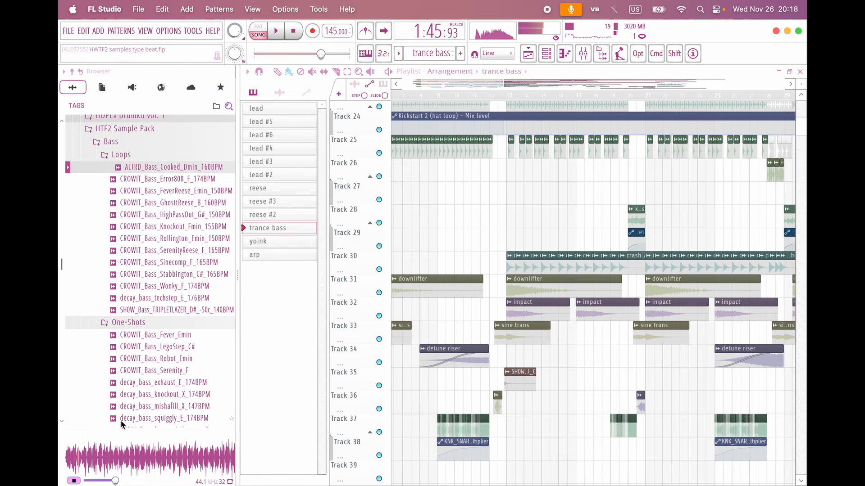
{"action": "left_click", "coordinate": [167, 182]}
{"action": "key", "text": "Down"}
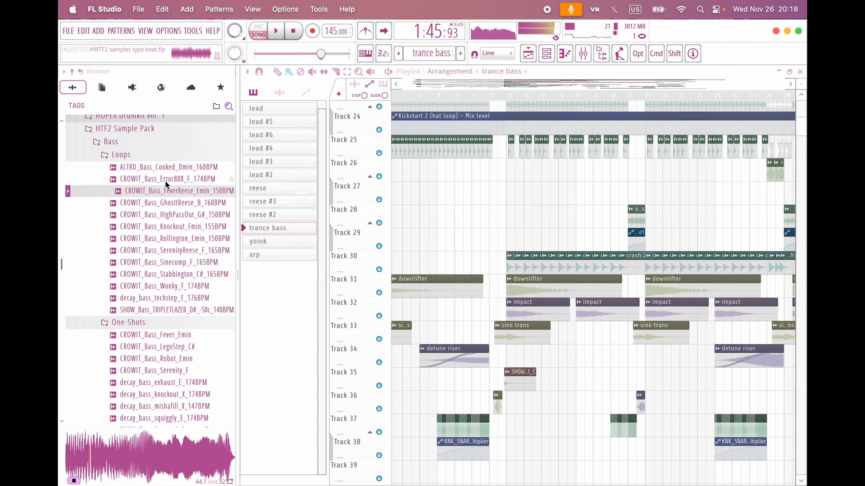
{"action": "key", "text": "Down"}
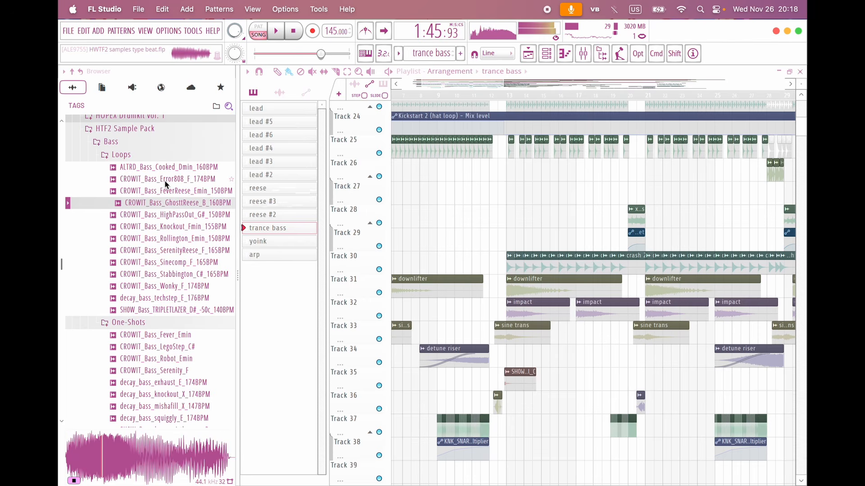
{"action": "key", "text": "Down"}
{"action": "key", "text": "Down"}
{"action": "key", "text": "Down"}
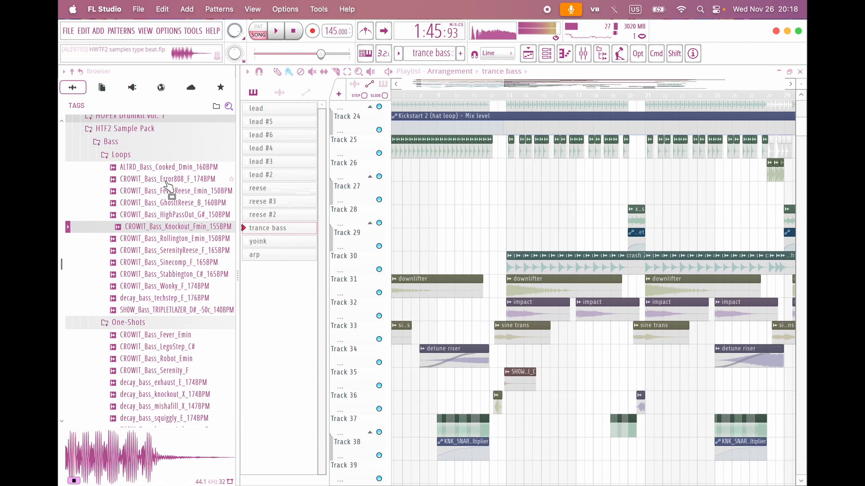
{"action": "key", "text": "Down"}
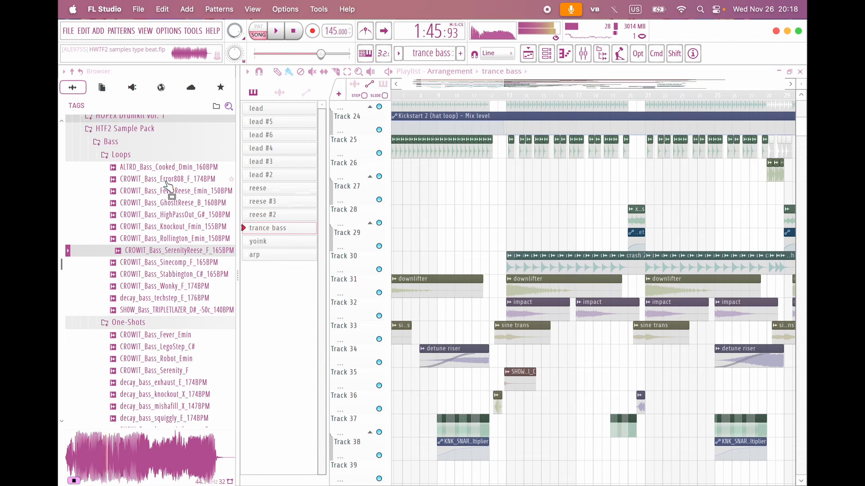
{"action": "key", "text": "Down"}
{"action": "key", "text": "Down"}
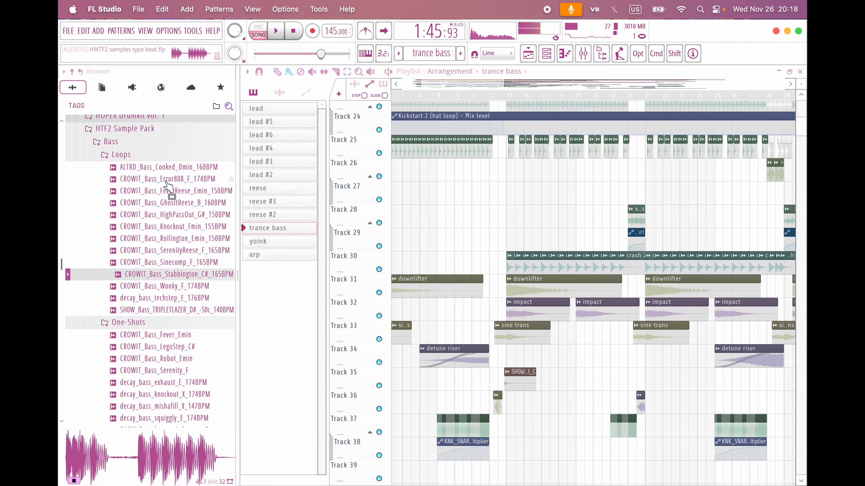
{"action": "key", "text": "Down"}
{"action": "key", "text": "Down"}
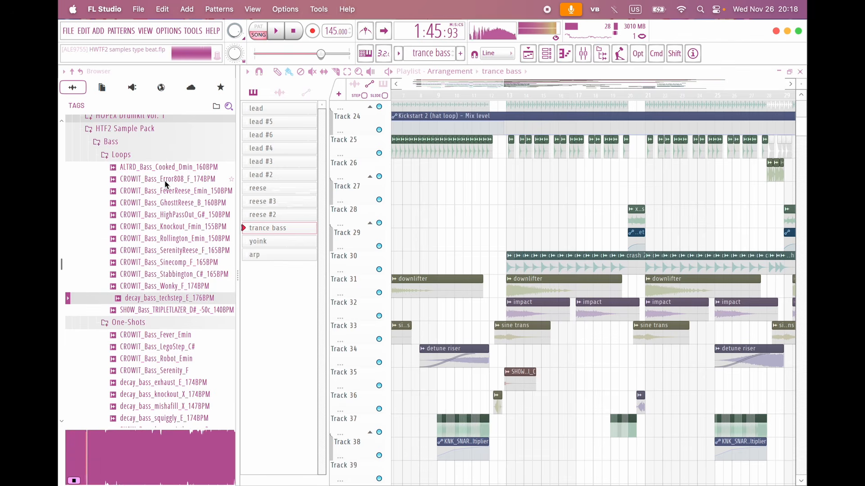
{"action": "key", "text": "Down"}
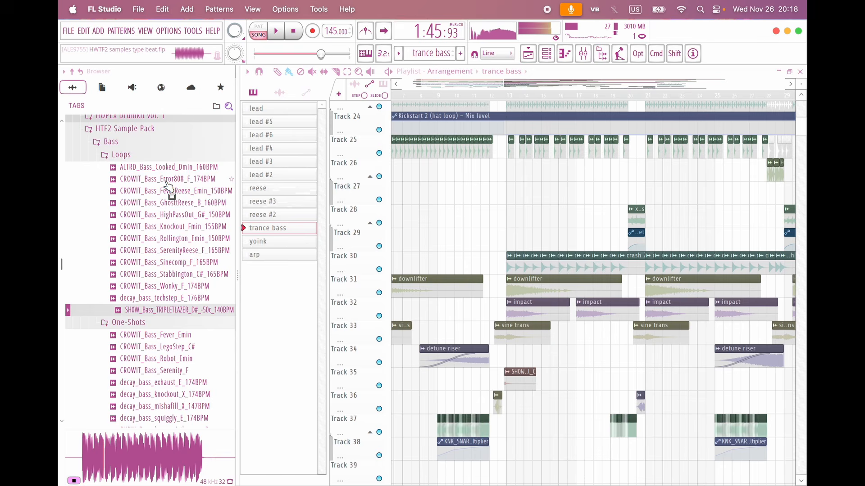
Step: Collapse the bass Loops folder, audition samples in the bass One-Shots folder, and collapse that folder too
{"action": "left_click", "coordinate": [127, 157]}
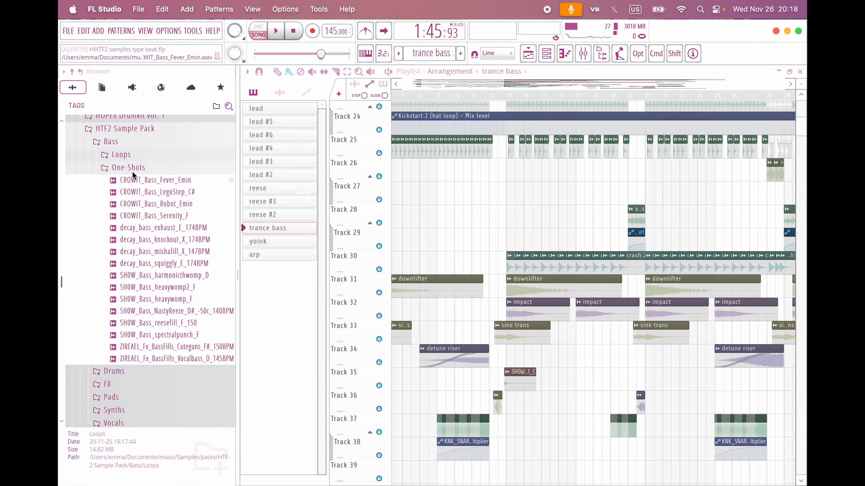
{"action": "key", "text": "Down"}
{"action": "key", "text": "Down"}
{"action": "key", "text": "Down"}
{"action": "key", "text": "Down"}
{"action": "key", "text": "Down"}
{"action": "key", "text": "Down"}
{"action": "key", "text": "Down"}
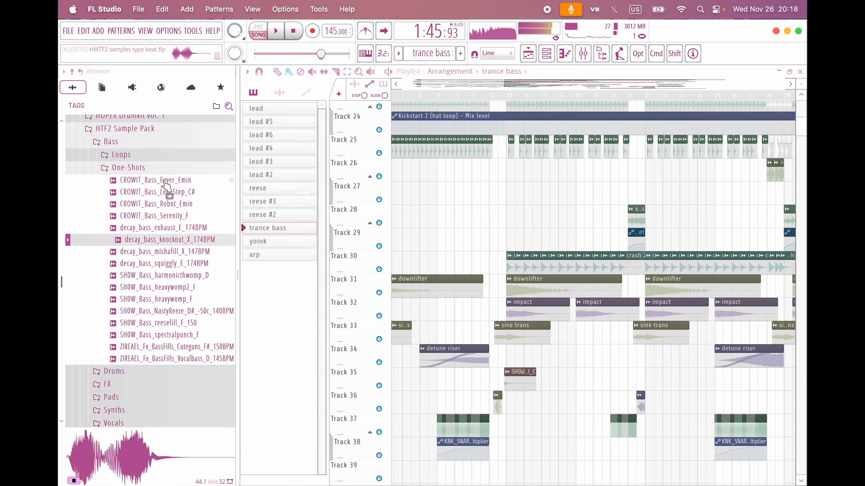
{"action": "key", "text": "Down"}
{"action": "key", "text": "Down"}
{"action": "key", "text": "Down"}
{"action": "key", "text": "Left"}
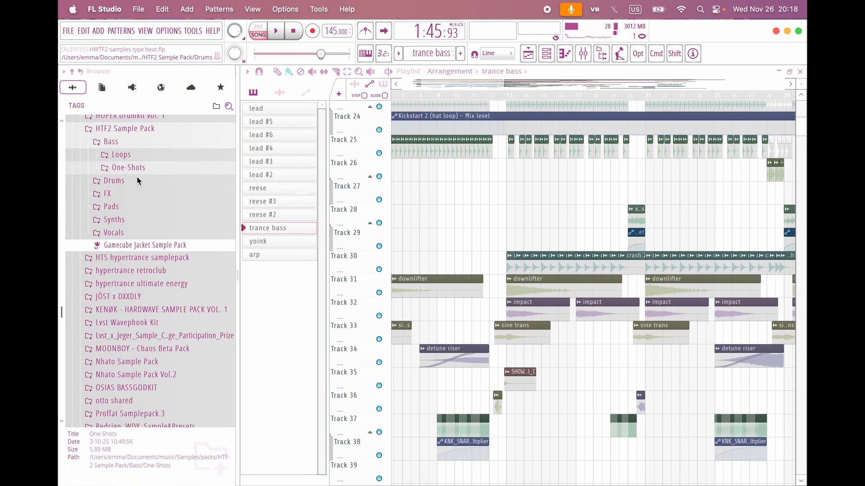
Step: Audition the pack's drum loops from the ALTRD acoustic loop at 160BPM through EXO_Drumloop_FutureGarage_v1_140bpm
{"action": "left_click", "coordinate": [137, 179]}
{"action": "left_click", "coordinate": [121, 193]}
{"action": "left_click", "coordinate": [145, 207]}
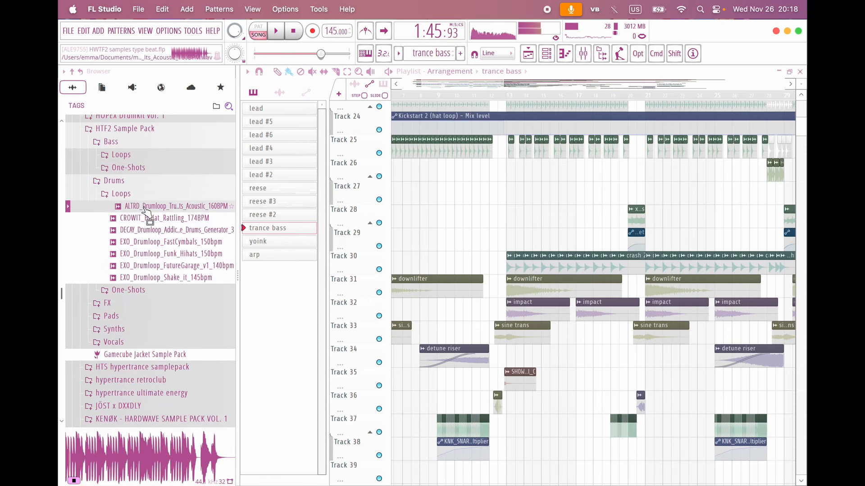
{"action": "key", "text": "Down"}
{"action": "key", "text": "Down"}
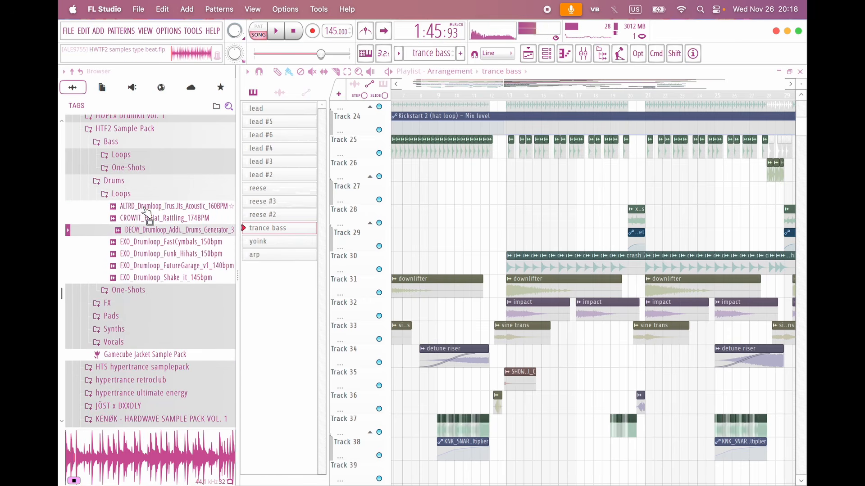
{"action": "key", "text": "Down"}
{"action": "key", "text": "Down"}
{"action": "key", "text": "Down"}
{"action": "key", "text": "Down"}
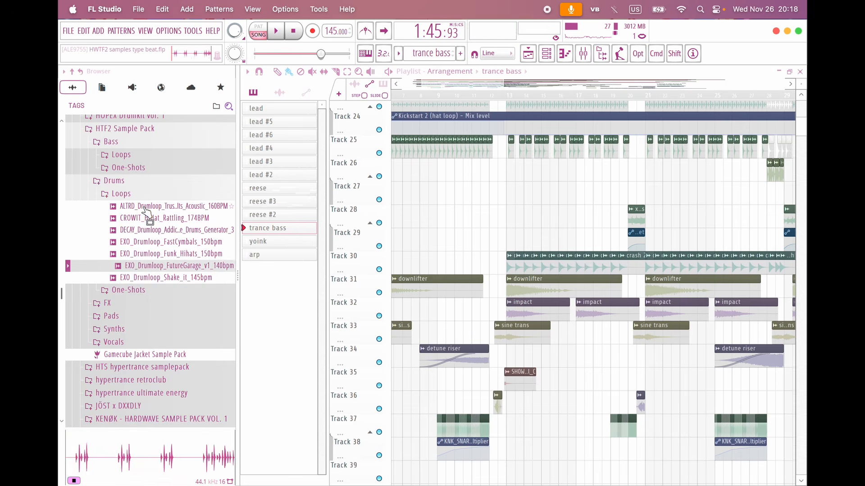
Step: Collapse the drum Loops folder and audition samples from the Claps and Cymbals folders in the drum One-Shots
{"action": "left_click", "coordinate": [134, 194]}
{"action": "left_click", "coordinate": [134, 207]}
{"action": "left_click", "coordinate": [135, 256]}
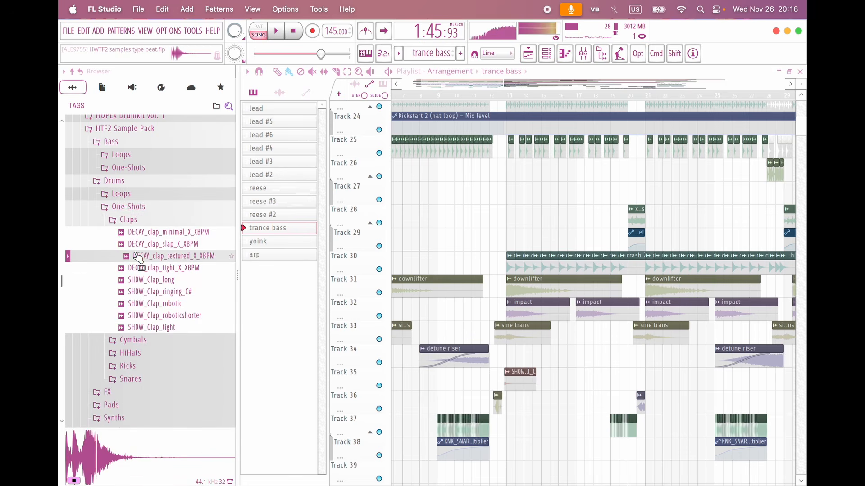
{"action": "left_click", "coordinate": [135, 281]}
{"action": "scroll", "coordinate": [135, 284], "scroll_direction": "down", "scroll_amount": 3}
{"action": "left_click", "coordinate": [136, 274]}
{"action": "left_click", "coordinate": [137, 299]}
{"action": "scroll", "coordinate": [136, 289], "scroll_direction": "down", "scroll_amount": 8}
Step: Audition the pack's vocal loops from XANA_Vocalloop_Cybergen_D#min_150BPM through XANA_Vocalloop_Slippery_Amin_150BPM
{"action": "left_click", "coordinate": [133, 241]}
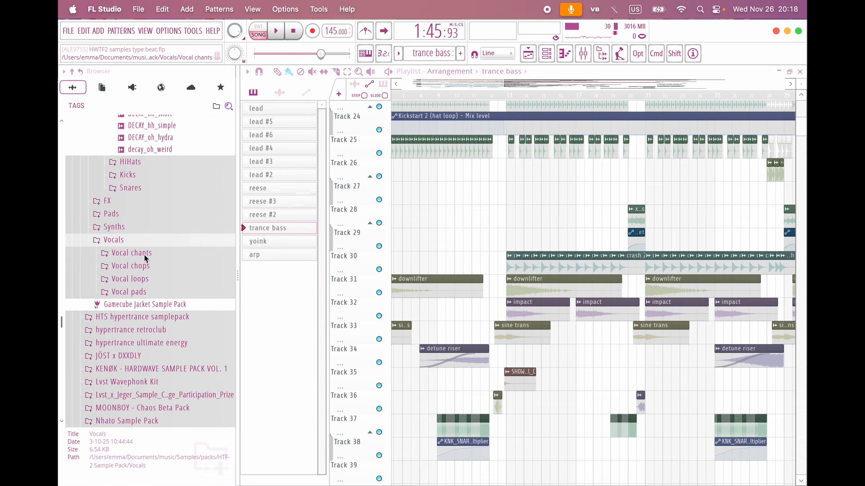
{"action": "left_click", "coordinate": [143, 282]}
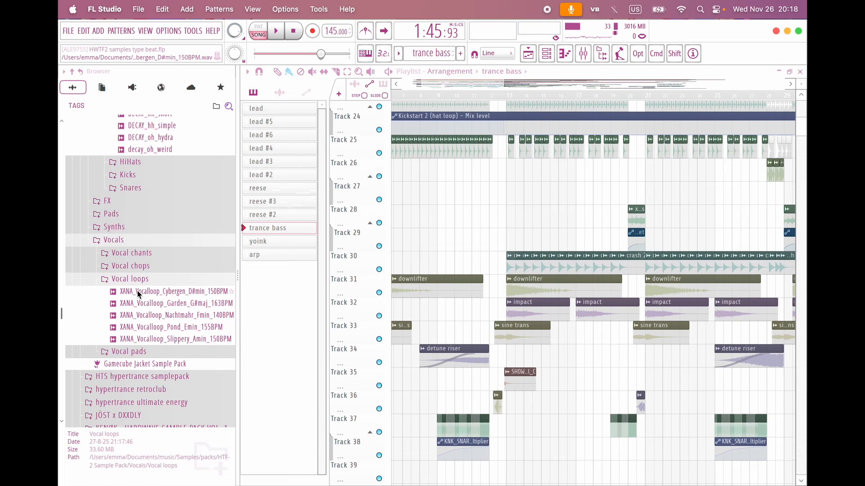
{"action": "left_click", "coordinate": [137, 294]}
{"action": "left_click", "coordinate": [139, 304]}
{"action": "scroll", "coordinate": [142, 308], "scroll_direction": "down", "scroll_amount": 3}
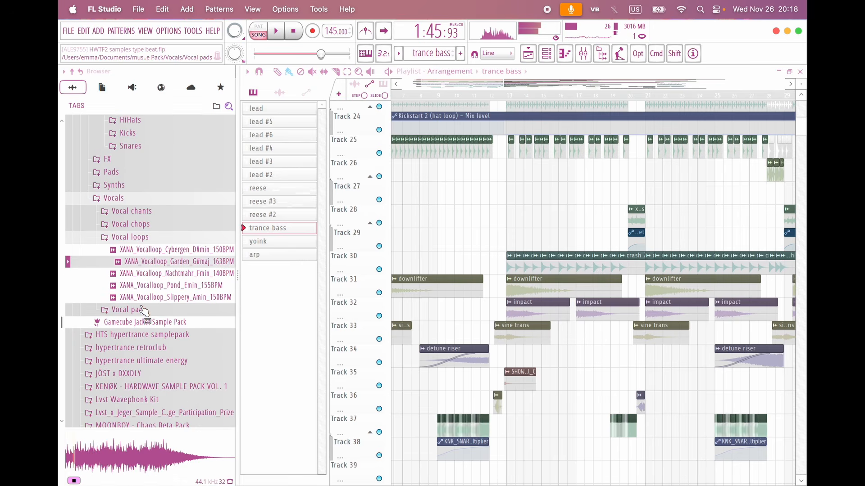
{"action": "key", "text": "Down"}
{"action": "key", "text": "Down"}
{"action": "key", "text": "Down"}
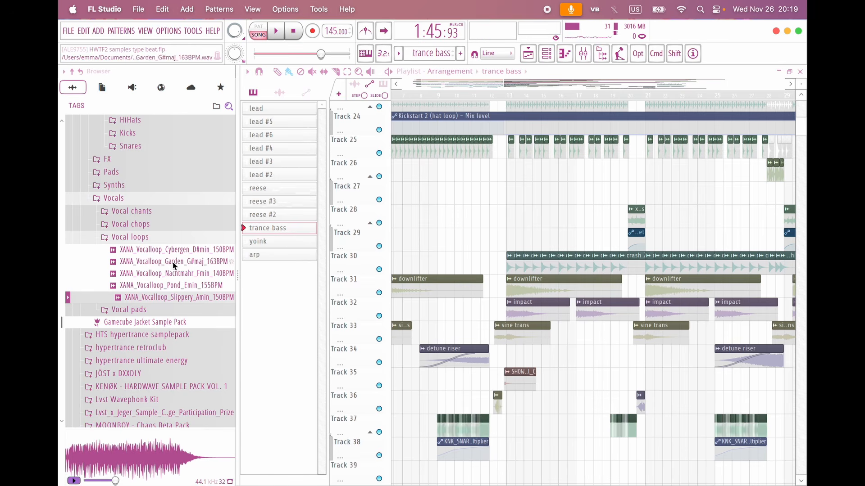
Step: Audition several XANA samples in the Vocal chops folder, including Dreamy, Eeep, Eye, Meep and Beep, and collapse the Vocals folder
{"action": "left_click", "coordinate": [153, 226]}
{"action": "left_click", "coordinate": [147, 250]}
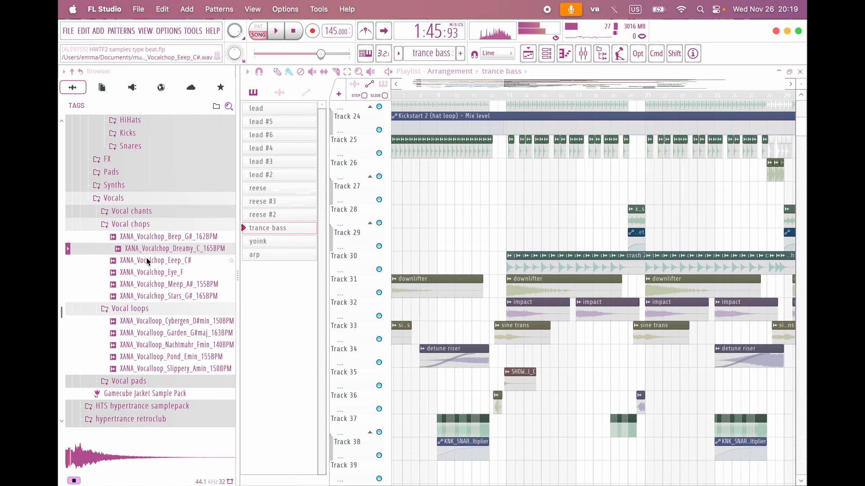
{"action": "left_click", "coordinate": [146, 262]}
{"action": "left_click", "coordinate": [148, 274]}
{"action": "left_click", "coordinate": [150, 289]}
{"action": "left_click", "coordinate": [158, 237]}
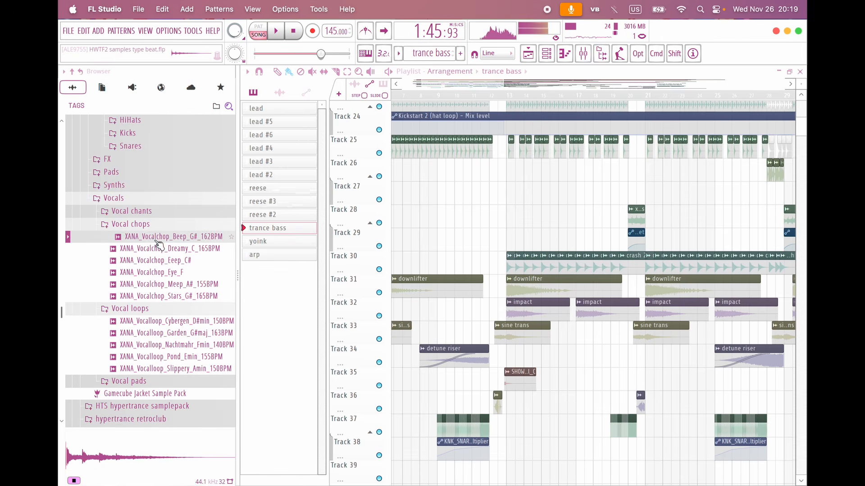
{"action": "left_click", "coordinate": [122, 202]}
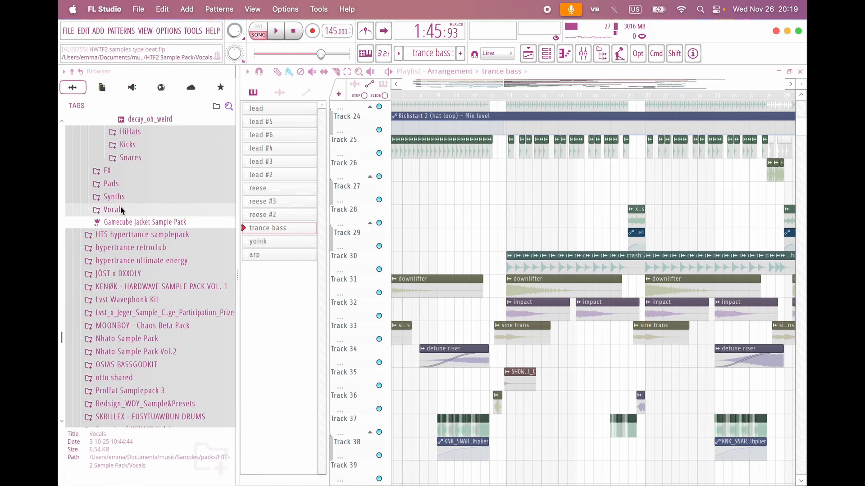
Step: Open the Synths folder and audition ALTRD samples, including Guitar_Balearic_Cmin_150BPM, the Dmin 140BPM synth and Synth_Neostone_F#min_150BPM
{"action": "left_click", "coordinate": [125, 204]}
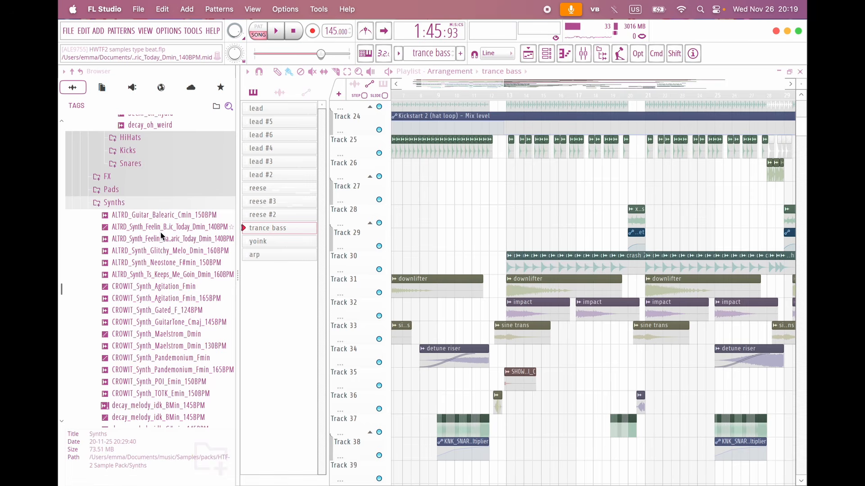
{"action": "scroll", "coordinate": [170, 267], "scroll_direction": "down", "scroll_amount": 3}
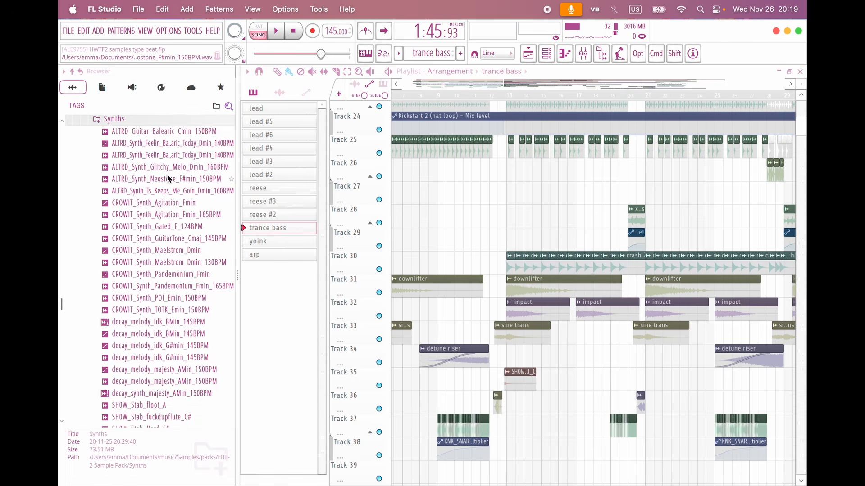
{"action": "scroll", "coordinate": [169, 178], "scroll_direction": "up", "scroll_amount": 1}
{"action": "left_click", "coordinate": [172, 158]}
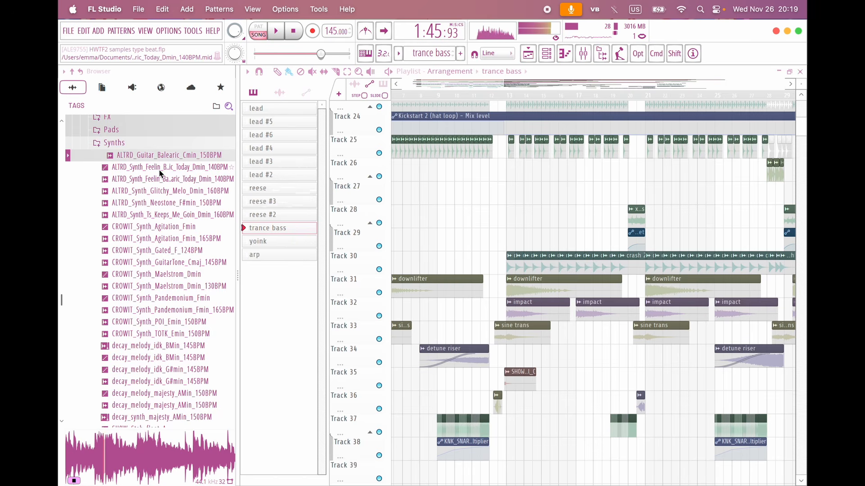
{"action": "left_click", "coordinate": [176, 182]}
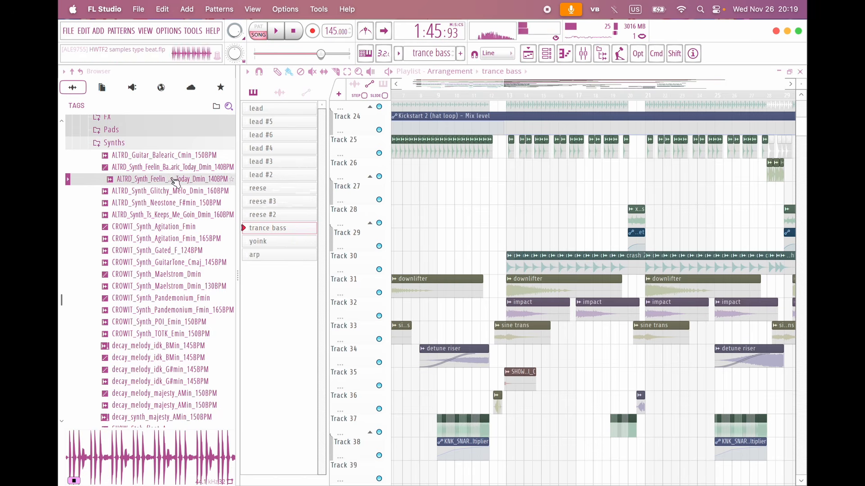
{"action": "left_click", "coordinate": [161, 203]}
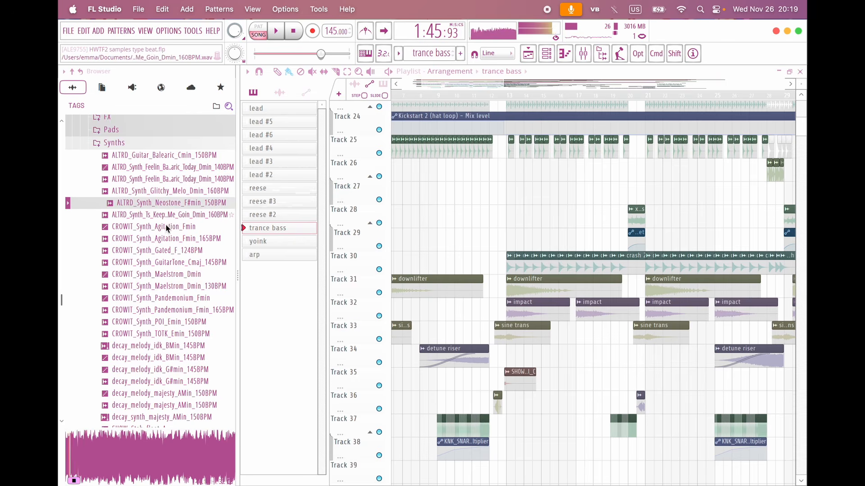
Step: Audition the CROWIT synth samples Agitation_Fmin_165BPM, Maelstrom_Dmin_130BPM and Pandemonium_Fmin_165BPM
{"action": "scroll", "coordinate": [164, 248], "scroll_direction": "down", "scroll_amount": 2}
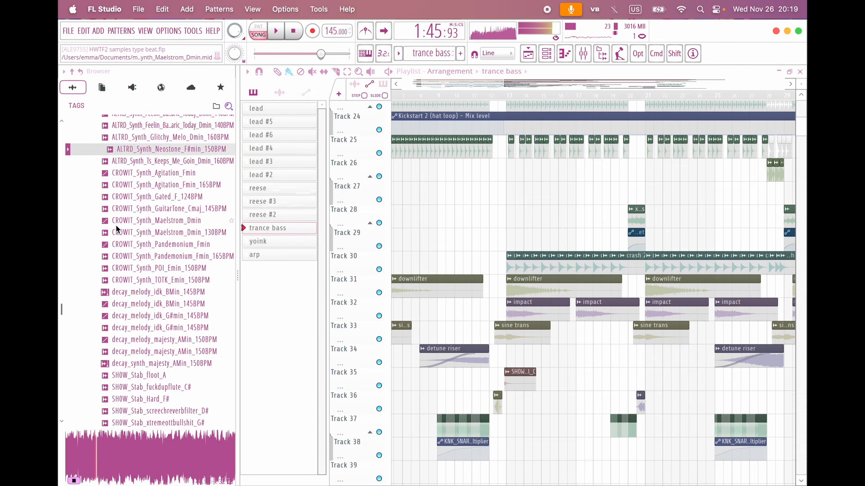
{"action": "left_click", "coordinate": [153, 185]}
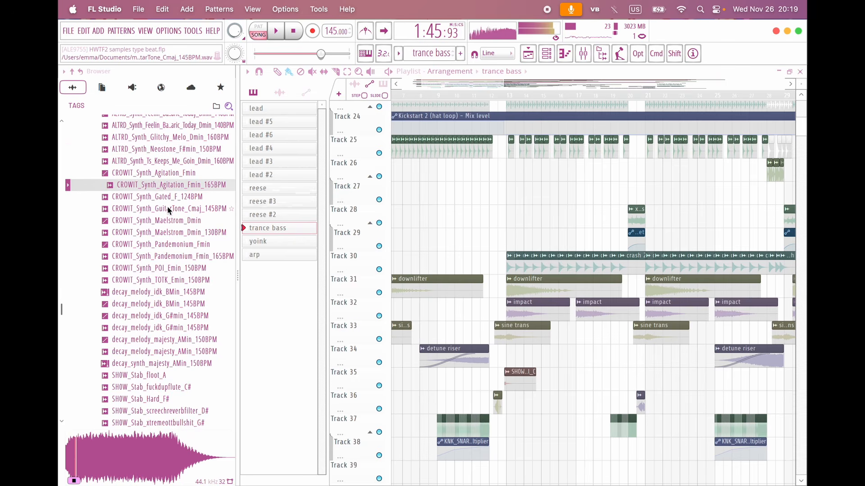
{"action": "left_click", "coordinate": [182, 232]}
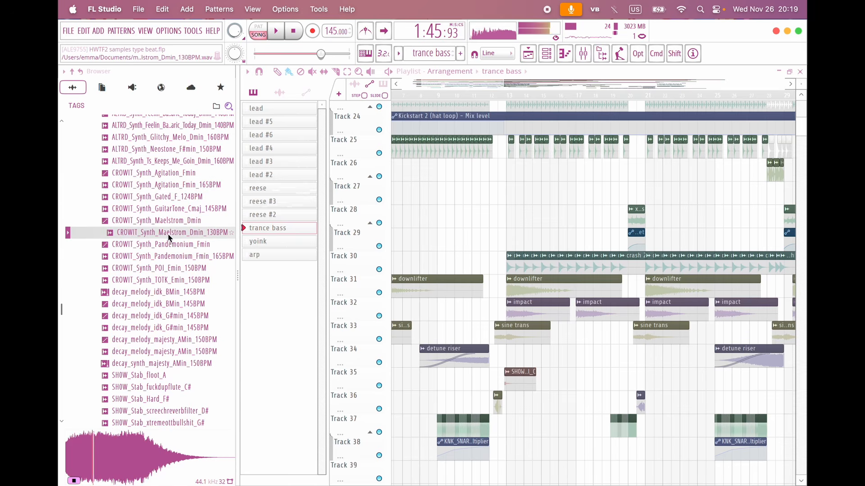
{"action": "scroll", "coordinate": [168, 232], "scroll_direction": "down", "scroll_amount": 2}
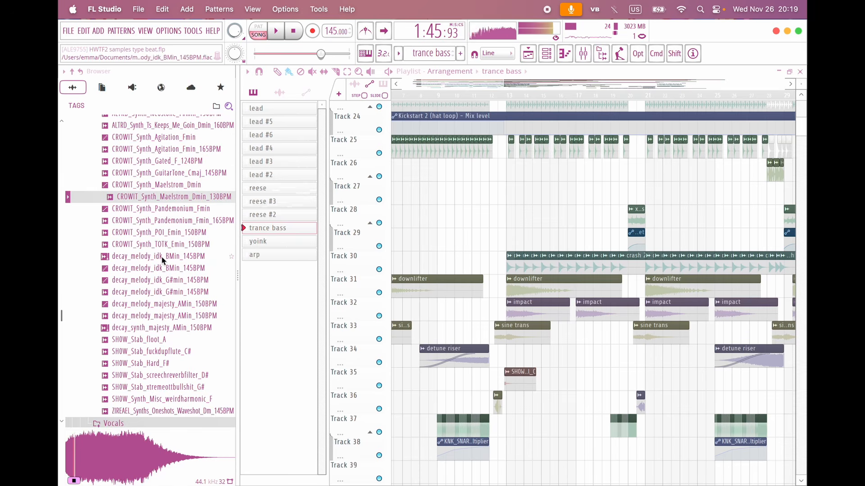
{"action": "left_click", "coordinate": [167, 221]}
Step: Audition the decay melodies idk_BMin_145BPM, idk_G#min_145BPM and majesty_AMin_150BPM, and stop the preview
{"action": "scroll", "coordinate": [157, 226], "scroll_direction": "down", "scroll_amount": 3}
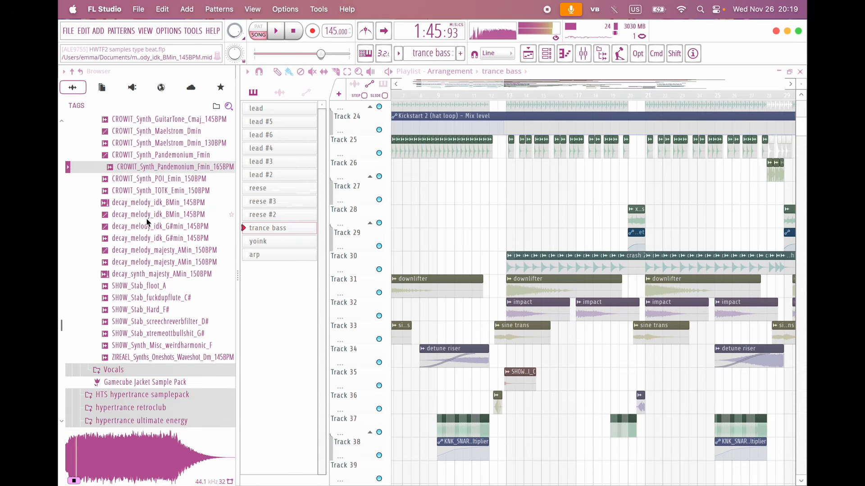
{"action": "left_click", "coordinate": [151, 204]}
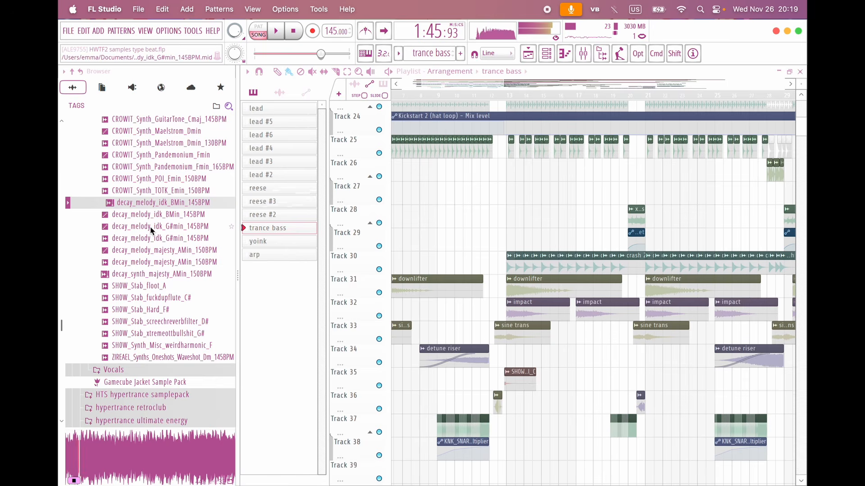
{"action": "left_click", "coordinate": [150, 241]}
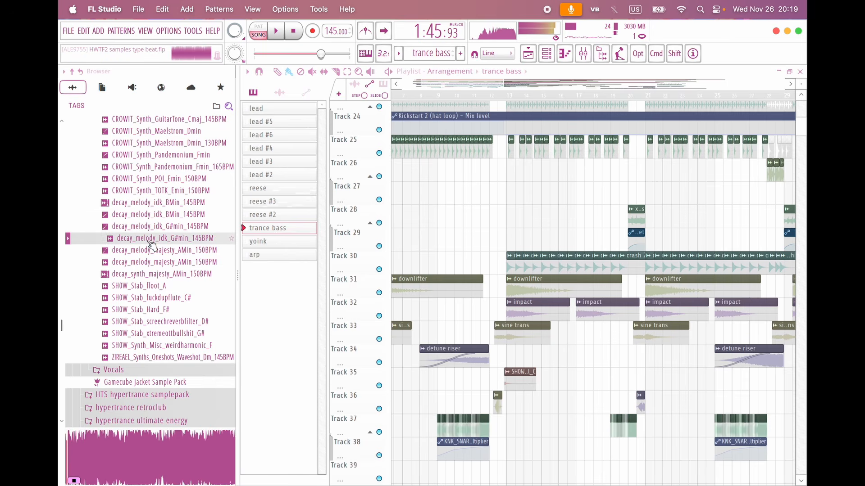
{"action": "scroll", "coordinate": [152, 246], "scroll_direction": "down", "scroll_amount": 1}
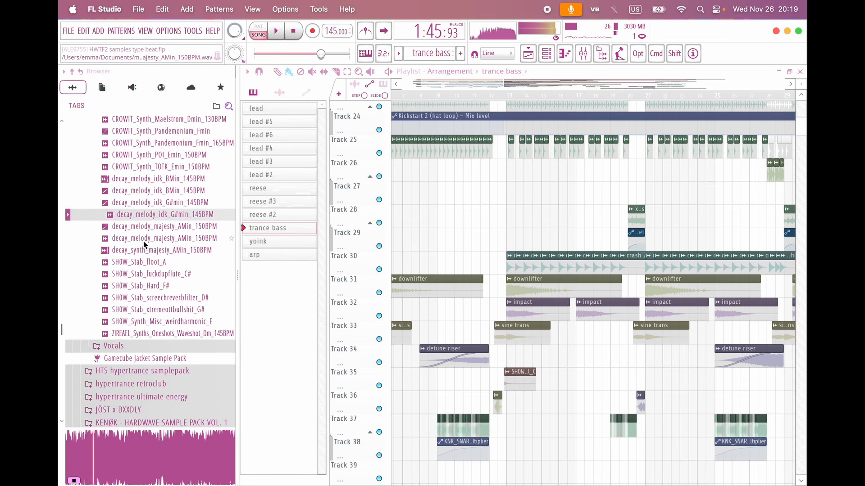
{"action": "left_click", "coordinate": [143, 241]}
{"action": "left_click", "coordinate": [77, 481]}
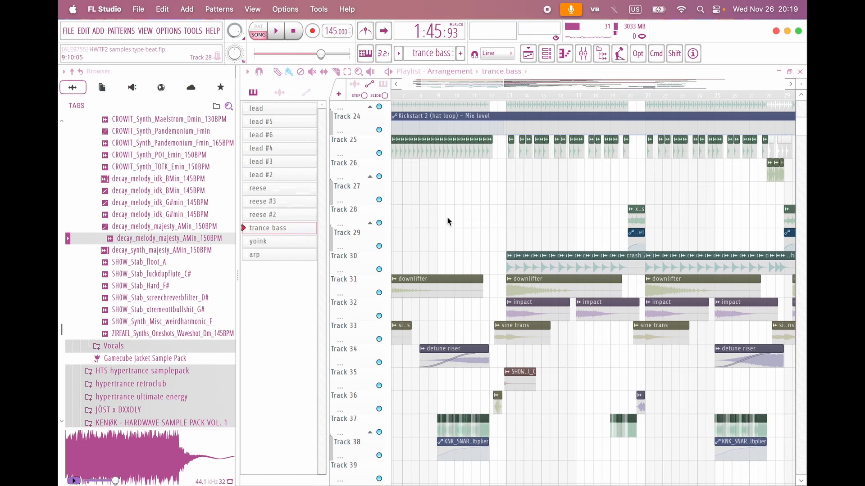
Step: Narrow the sample browser to widen the playlist and bring the lead clips on Track 1 into view
{"action": "scroll", "coordinate": [481, 225], "scroll_direction": "up", "scroll_amount": 3}
{"action": "scroll", "coordinate": [481, 226], "scroll_direction": "left", "scroll_amount": 3}
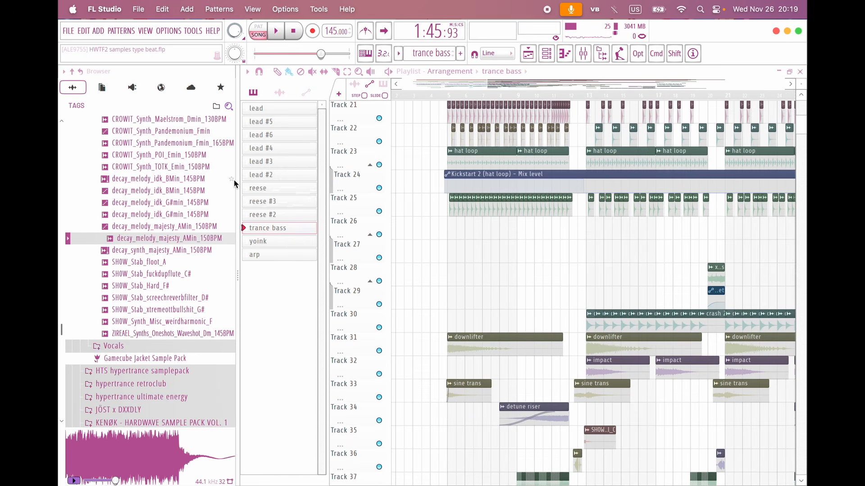
{"action": "left_click_drag", "start_coordinate": [237, 279], "coordinate": [189, 277]}
{"action": "scroll", "coordinate": [444, 288], "scroll_direction": "up", "scroll_amount": 3}
{"action": "scroll", "coordinate": [444, 289], "scroll_direction": "down", "scroll_amount": 3}
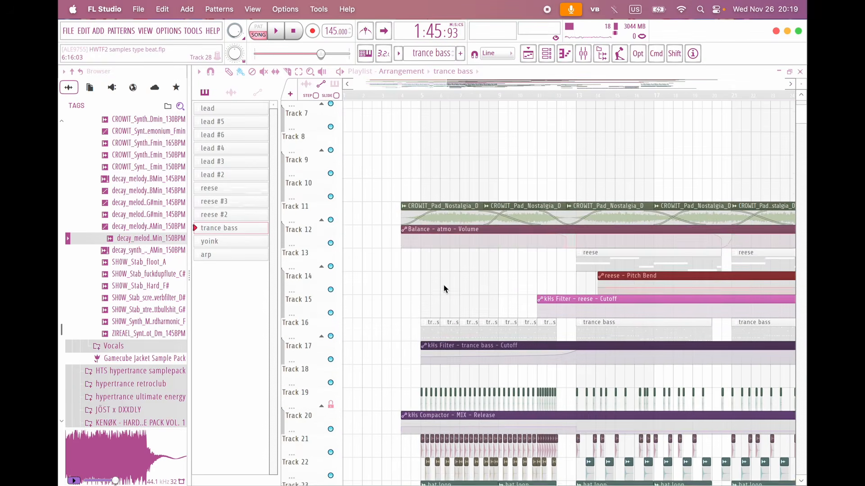
{"action": "scroll", "coordinate": [448, 282], "scroll_direction": "up", "scroll_amount": 3}
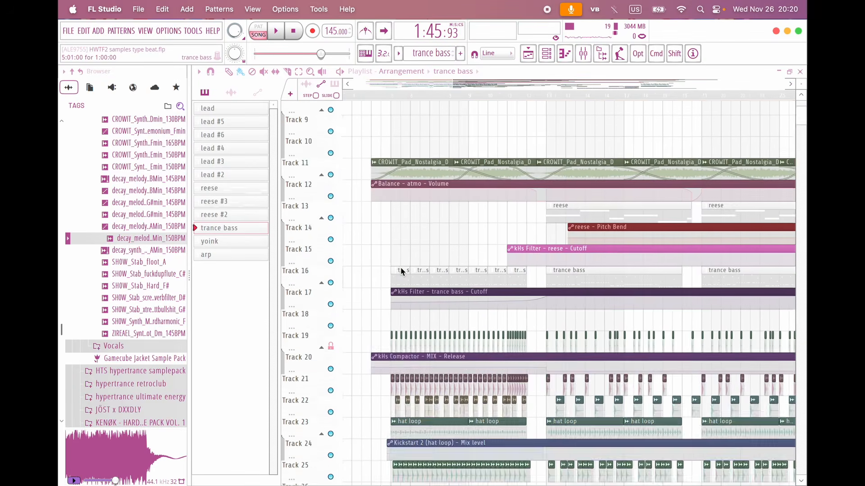
{"action": "scroll", "coordinate": [471, 259], "scroll_direction": "right", "scroll_amount": 5}
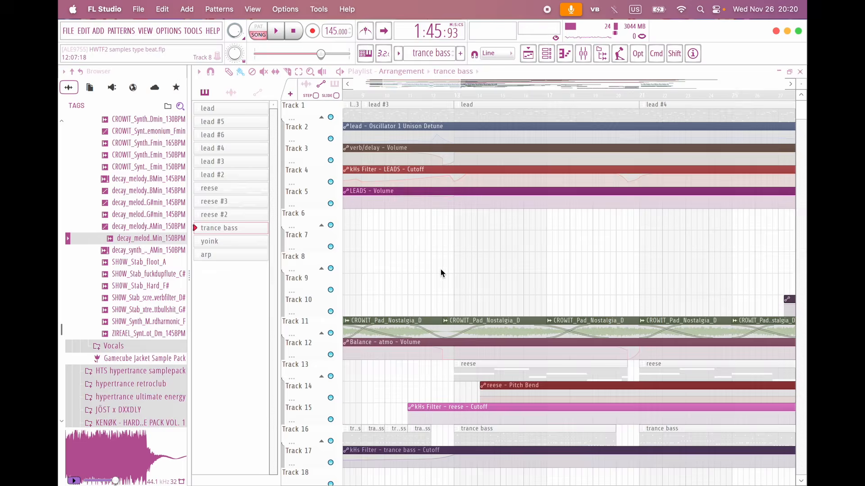
Step: Open the lead clip on Track 1 in the piano roll and switch playback to pattern mode
{"action": "double_click", "coordinate": [470, 106]}
{"action": "scroll", "coordinate": [325, 203], "scroll_direction": "down", "scroll_amount": 2}
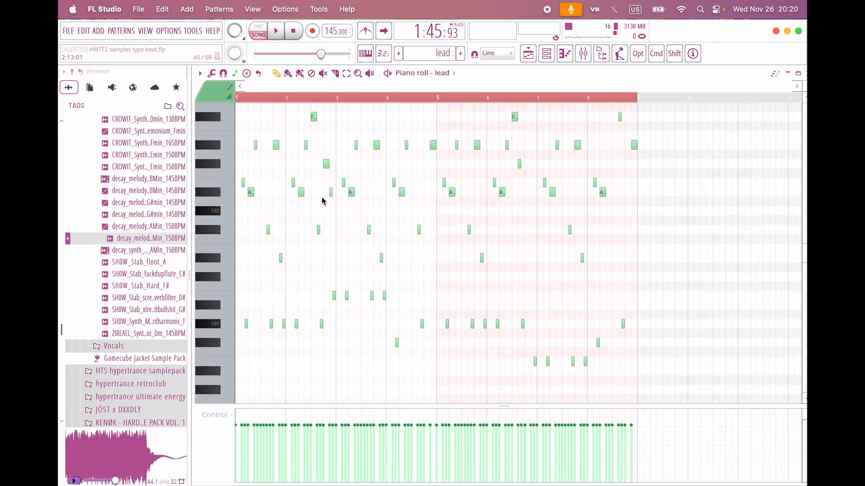
{"action": "left_click", "coordinate": [256, 28]}
Step: Preview the lead pattern briefly and bypass the kHs Filter effect on the LEADS mixer track, closing the mixer when done
{"action": "key", "text": "F9"}
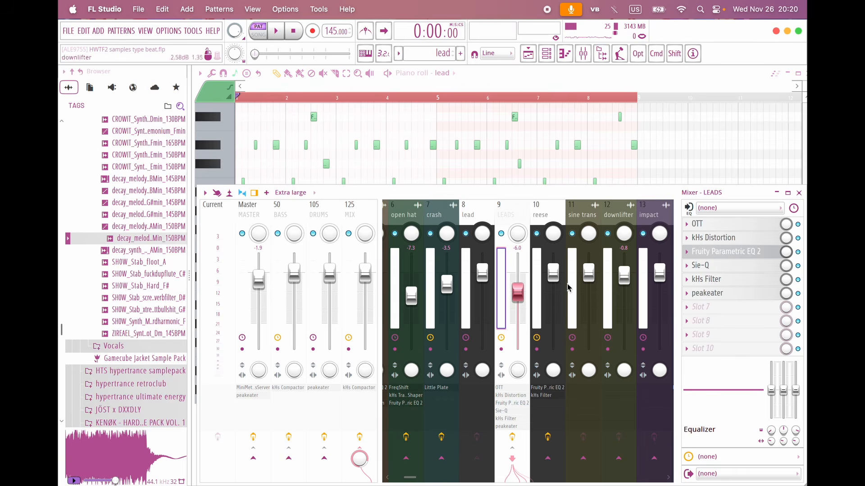
{"action": "key", "text": "space"}
{"action": "key", "text": "space"}
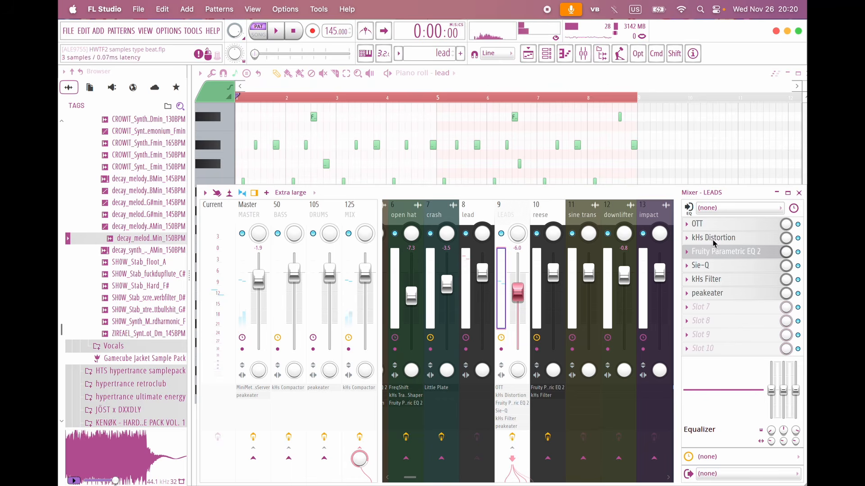
{"action": "left_click", "coordinate": [713, 280]}
{"action": "left_click", "coordinate": [713, 279]}
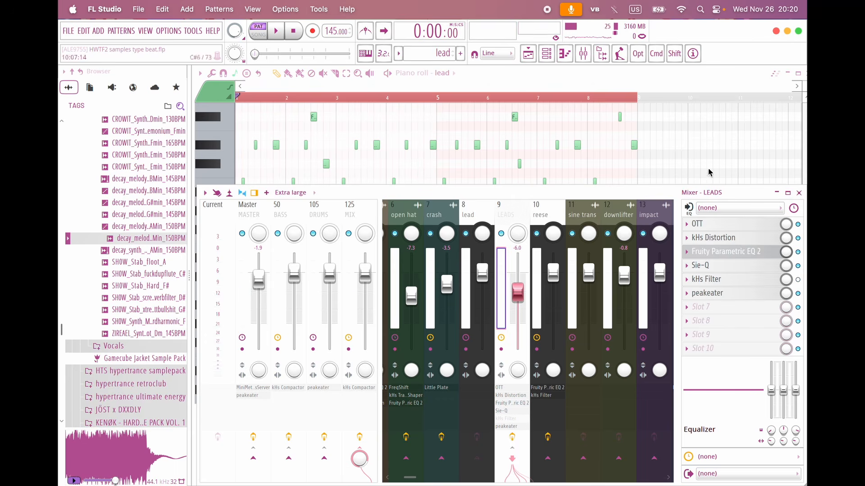
{"action": "key", "text": "F9"}
Step: Play the lead pattern with the piano roll zoomed in and open the lead channel's synth plugin from the channel rack
{"action": "key", "text": "space"}
{"action": "scroll", "coordinate": [309, 286], "scroll_direction": "up", "scroll_amount": 2}
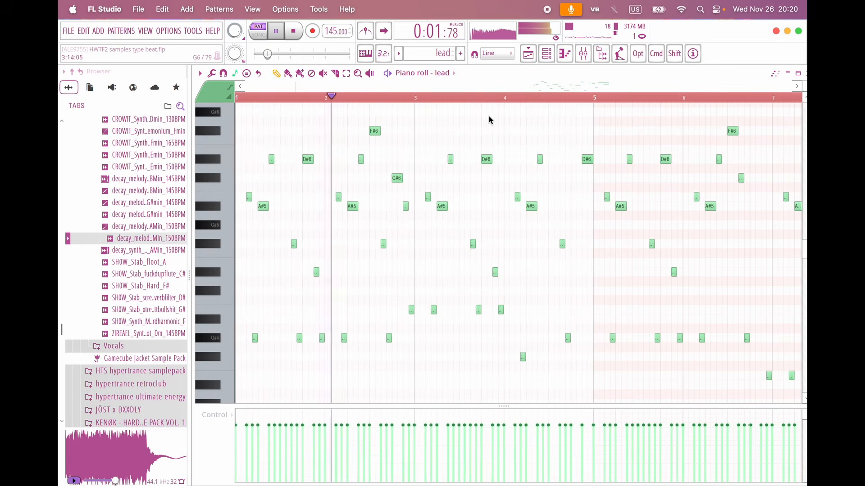
{"action": "key", "text": "space"}
{"action": "left_click", "coordinate": [547, 54]}
{"action": "left_click", "coordinate": [282, 99]}
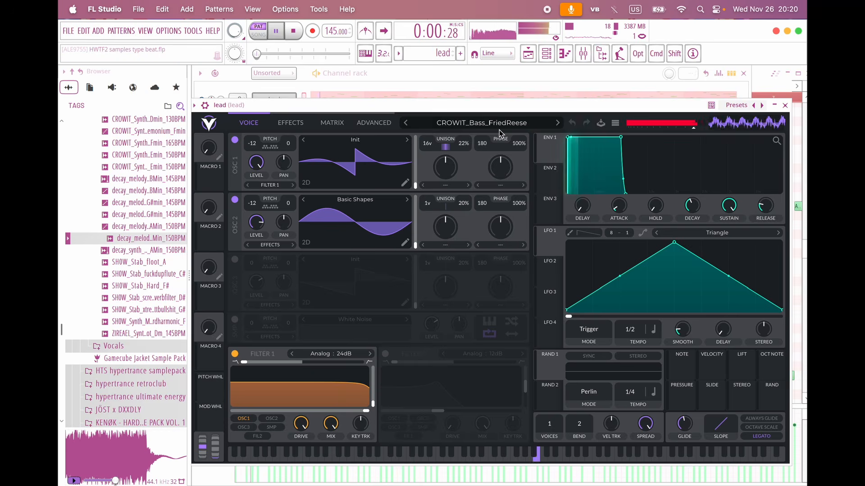
Step: Close the synth plugin and channel rack, and play the lead pattern while viewing its notes in the piano roll
{"action": "left_click", "coordinate": [784, 106]}
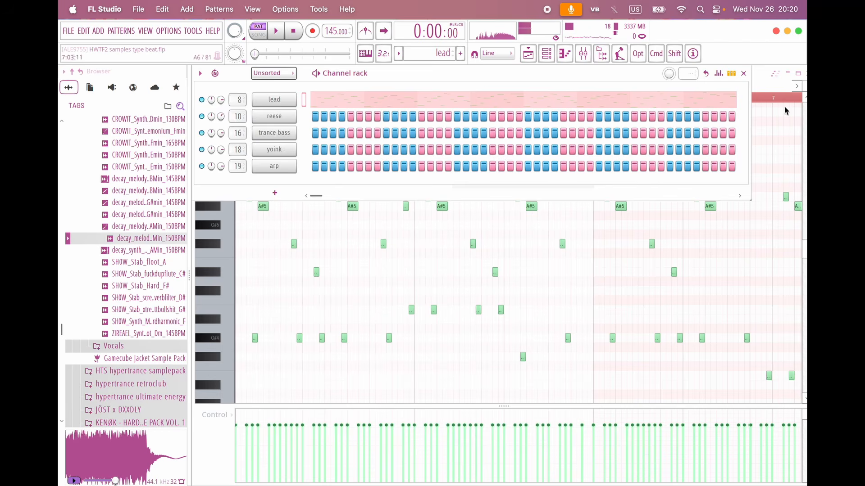
{"action": "left_click", "coordinate": [743, 74]}
{"action": "key", "text": "space"}
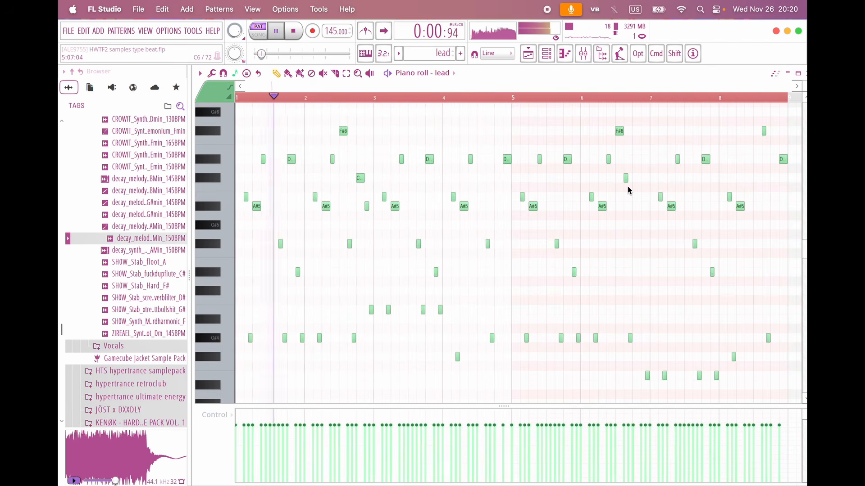
{"action": "scroll", "coordinate": [629, 190], "scroll_direction": "up", "scroll_amount": 5}
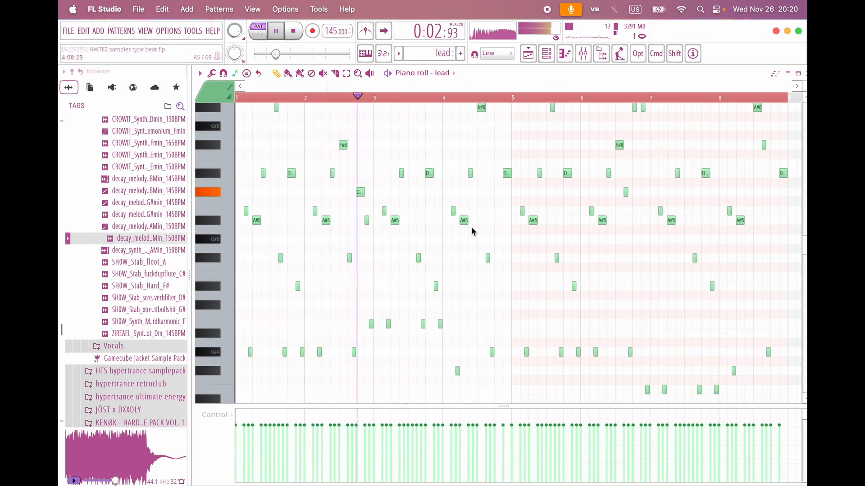
{"action": "scroll", "coordinate": [472, 231], "scroll_direction": "down", "scroll_amount": 2}
{"action": "scroll", "coordinate": [470, 232], "scroll_direction": "down", "scroll_amount": 3}
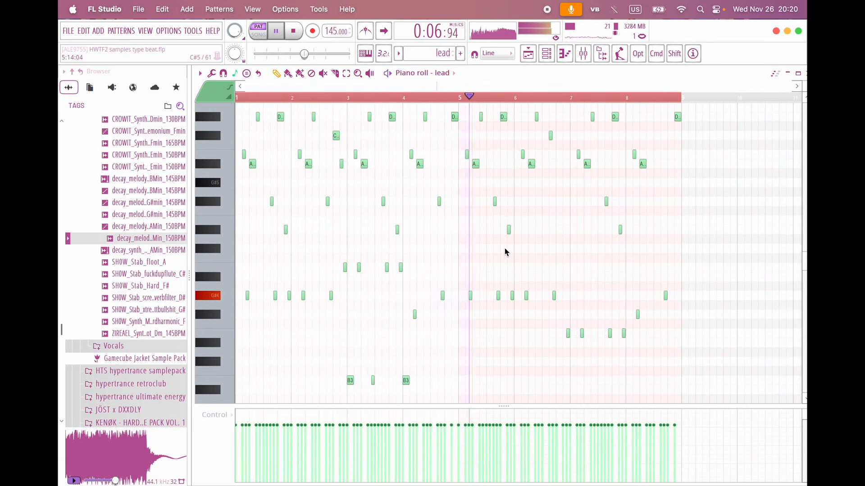
{"action": "scroll", "coordinate": [506, 252], "scroll_direction": "up", "scroll_amount": 5}
{"action": "key", "text": "space"}
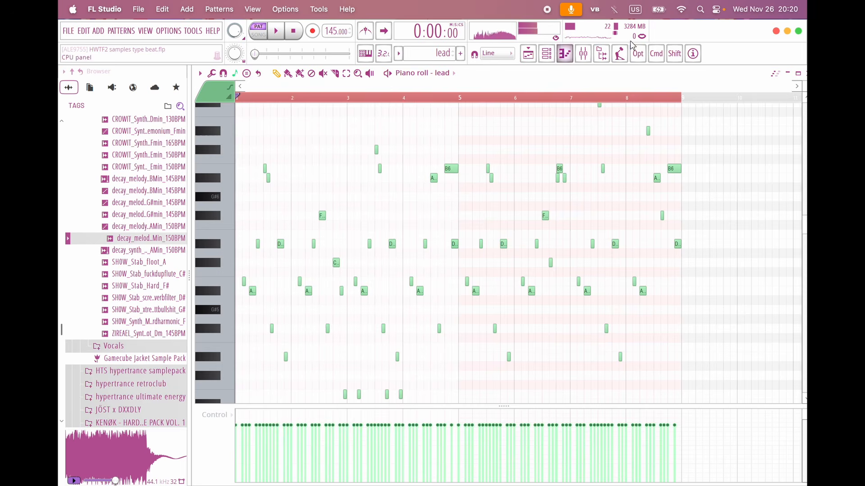
Step: Examine the lead pattern's note layout and highlight the upper notes of its first bar, clearing the selection when done
{"action": "scroll", "coordinate": [295, 256], "scroll_direction": "up", "scroll_amount": 2}
{"action": "scroll", "coordinate": [295, 256], "scroll_direction": "down", "scroll_amount": 2}
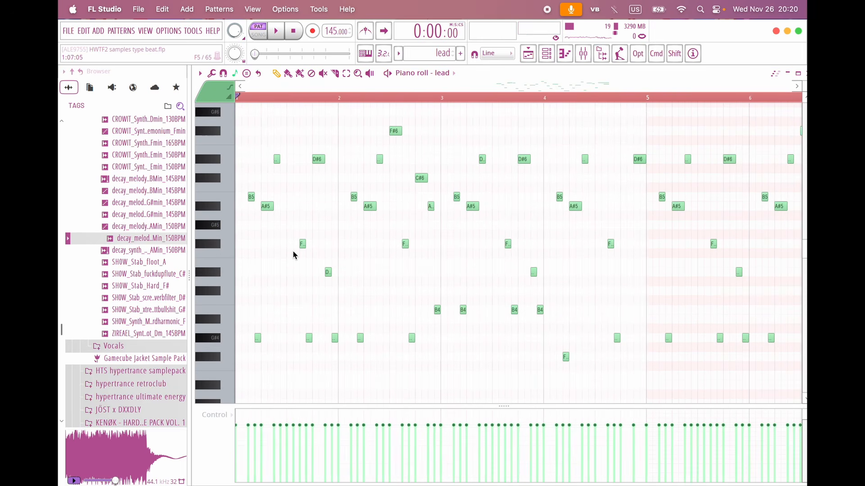
{"action": "scroll", "coordinate": [334, 251], "scroll_direction": "down", "scroll_amount": 3}
{"action": "scroll", "coordinate": [347, 274], "scroll_direction": "up", "scroll_amount": 3}
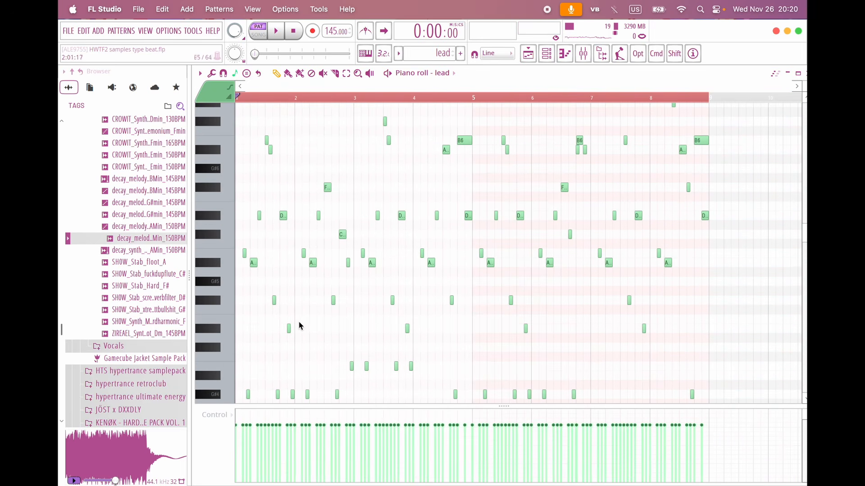
{"action": "left_click_drag", "start_coordinate": [302, 338], "coordinate": [236, 116]}
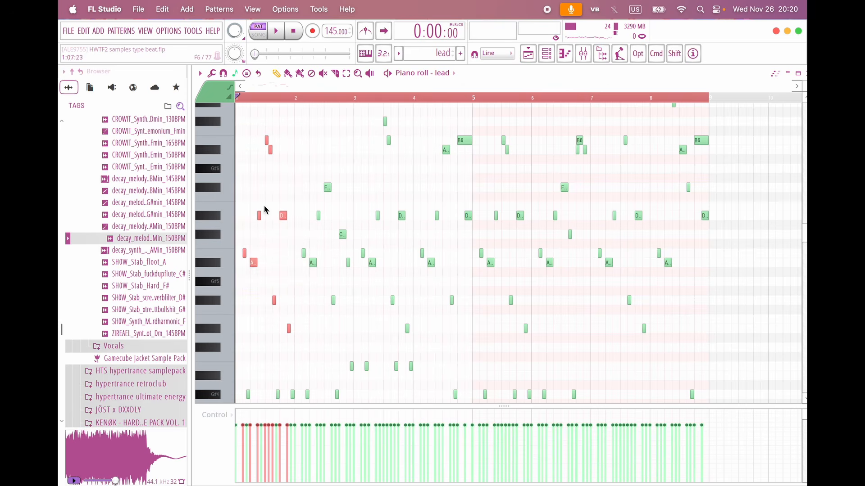
{"action": "left_click_drag", "start_coordinate": [255, 270], "coordinate": [431, 267]}
{"action": "left_click", "coordinate": [431, 267]}
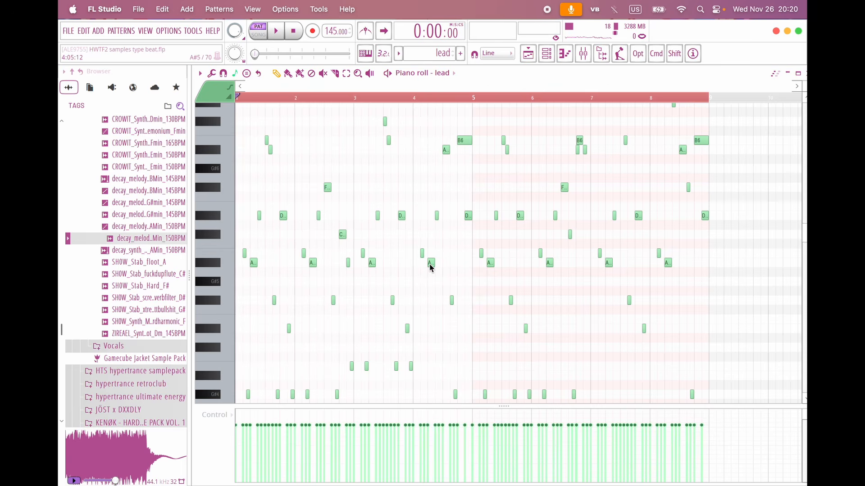
Step: Create a new empty pattern with the default name for the lead channel
{"action": "left_click", "coordinate": [460, 53]}
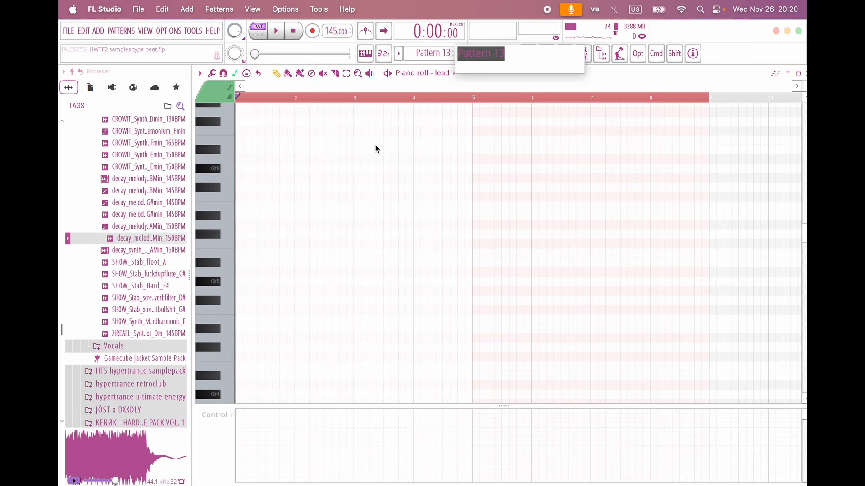
{"action": "key", "text": "Return"}
{"action": "scroll", "coordinate": [247, 237], "scroll_direction": "up", "scroll_amount": 3}
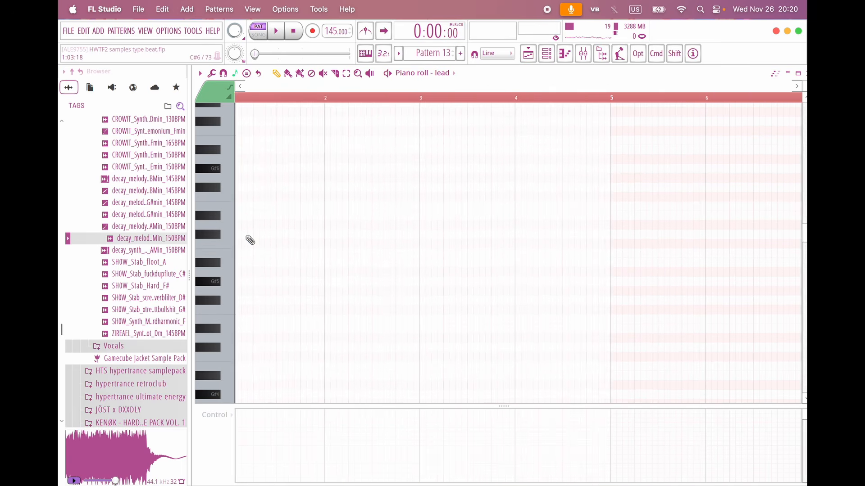
{"action": "scroll", "coordinate": [247, 237], "scroll_direction": "down", "scroll_amount": 3}
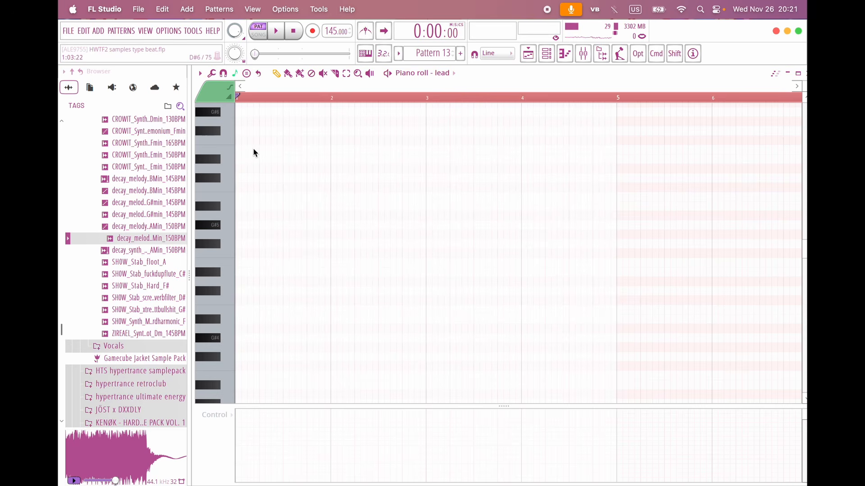
{"action": "scroll", "coordinate": [236, 86], "scroll_direction": "up", "scroll_amount": 2}
{"action": "scroll", "coordinate": [227, 159], "scroll_direction": "down", "scroll_amount": 1}
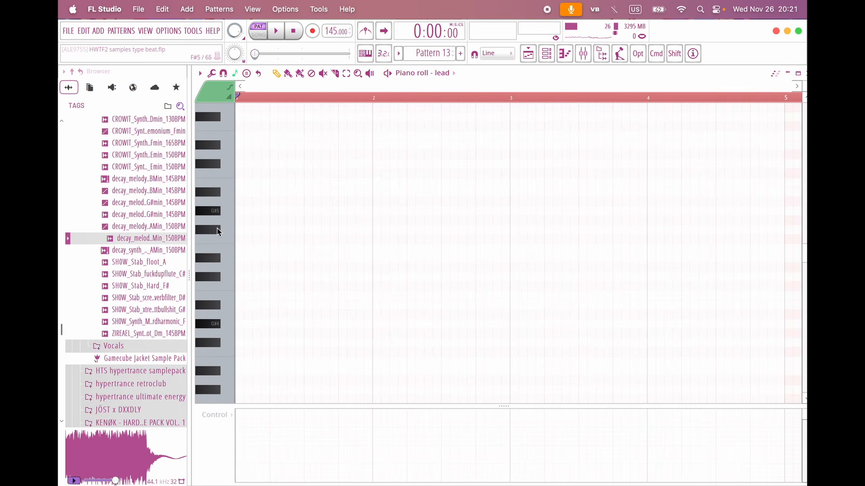
Step: Draw a one-step G#5 note at the start of the pattern, followed by D#6 and E6 notes of the same length
{"action": "left_click", "coordinate": [242, 211]}
{"action": "left_click", "coordinate": [237, 210]}
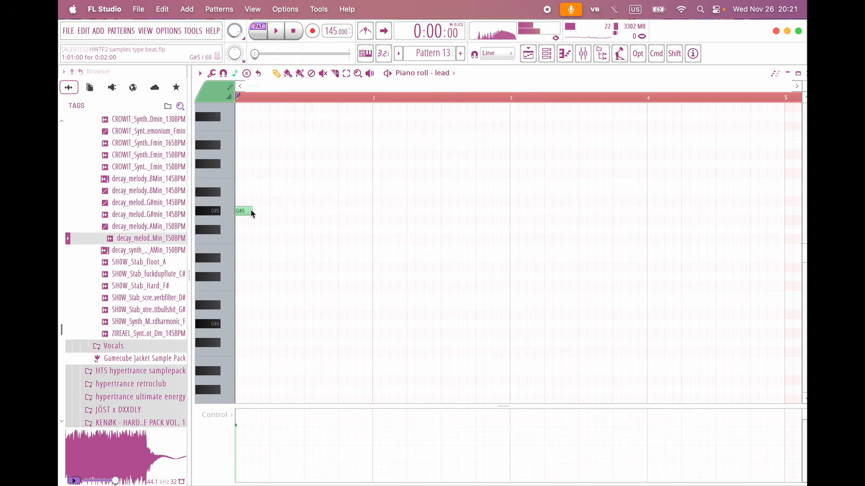
{"action": "left_click_drag", "start_coordinate": [252, 213], "coordinate": [440, 219]}
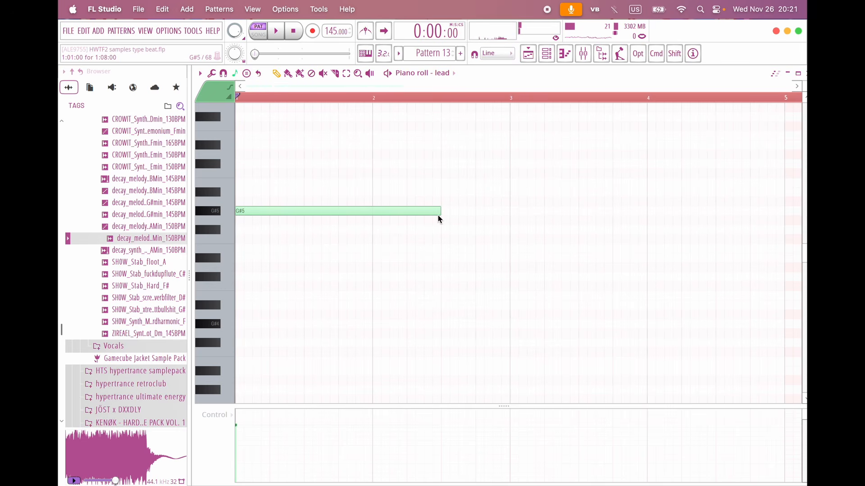
{"action": "scroll", "coordinate": [347, 242], "scroll_direction": "up", "scroll_amount": 4}
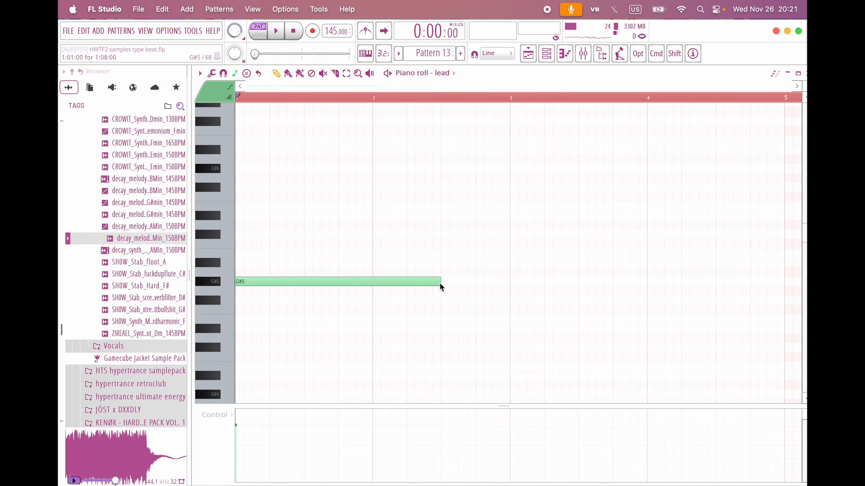
{"action": "left_click_drag", "start_coordinate": [440, 282], "coordinate": [242, 284]}
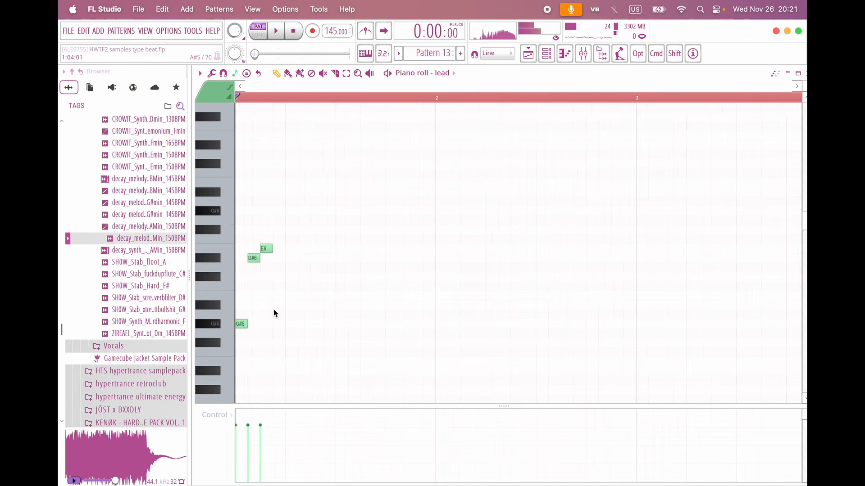
Step: Play back the G#5, D#6 and E6 notes to hear the phrase
{"action": "scroll", "coordinate": [274, 310], "scroll_direction": "up", "scroll_amount": 2}
{"action": "left_click_drag", "start_coordinate": [288, 292], "coordinate": [268, 256]}
{"action": "scroll", "coordinate": [327, 323], "scroll_direction": "down", "scroll_amount": 2}
{"action": "right_click", "coordinate": [327, 323]}
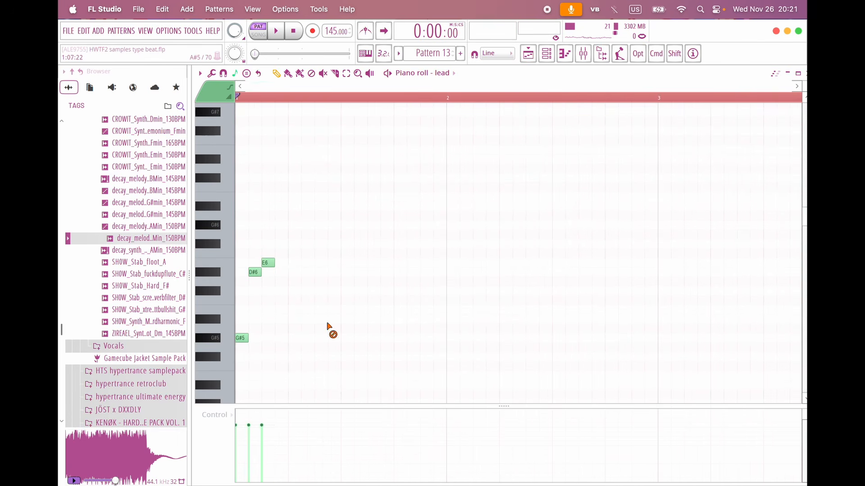
{"action": "scroll", "coordinate": [276, 326], "scroll_direction": "down", "scroll_amount": 1}
{"action": "key", "text": "space"}
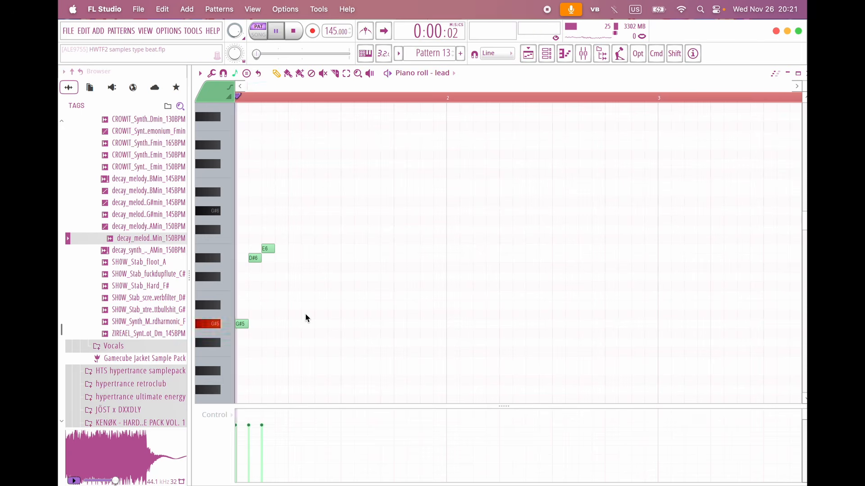
{"action": "key", "text": "space"}
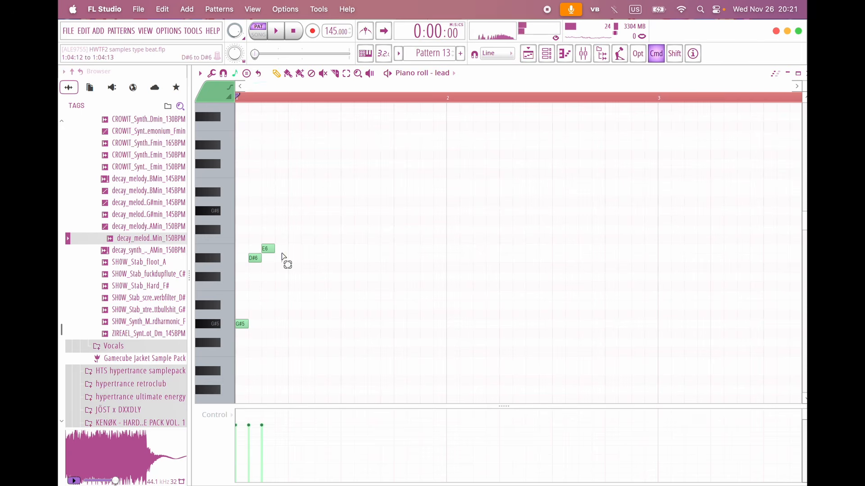
Step: Raise the D#6 and E6 notes seven semitones to A#6 and B6, and play the result
{"action": "left_click_drag", "start_coordinate": [282, 263], "coordinate": [249, 236]}
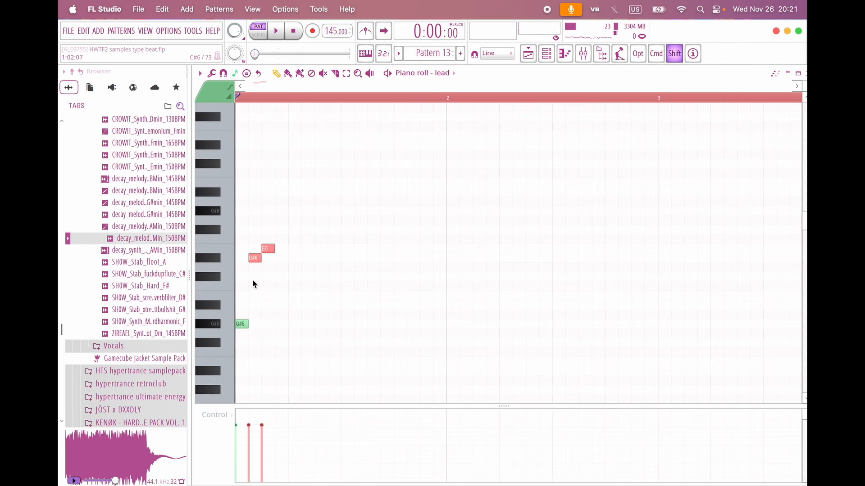
{"action": "key", "text": "shift+Up"}
{"action": "key", "text": "shift+Up"}
{"action": "key", "text": "shift+Up"}
{"action": "key", "text": "shift+Up"}
{"action": "key", "text": "shift+Up"}
{"action": "key", "text": "shift+Up"}
{"action": "key", "text": "shift+Up"}
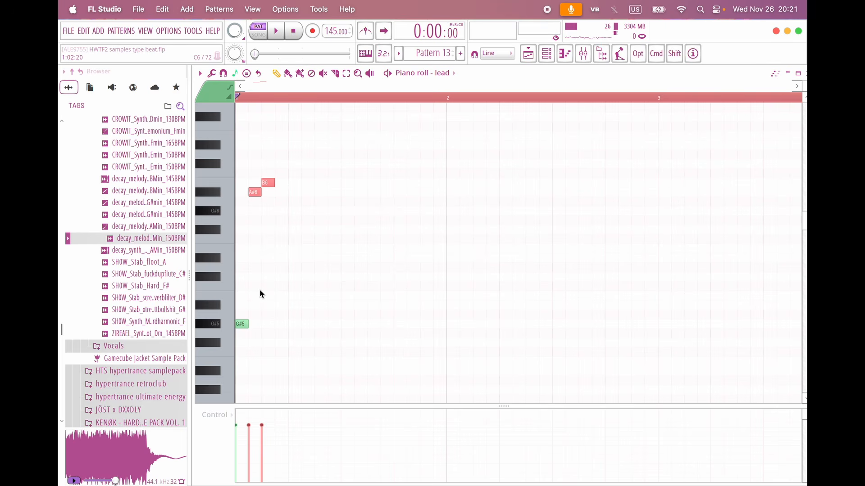
{"action": "key", "text": "space"}
{"action": "key", "text": "space"}
Step: Add a one-step D#7 note directly after the B6 note and play the four-note phrase
{"action": "left_click", "coordinate": [293, 164]}
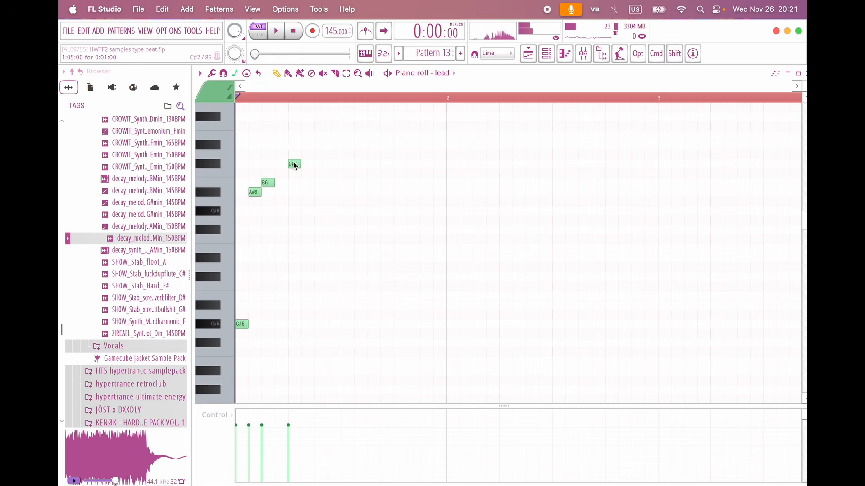
{"action": "left_click_drag", "start_coordinate": [294, 165], "coordinate": [285, 144]}
{"action": "key", "text": "space"}
{"action": "key", "text": "space"}
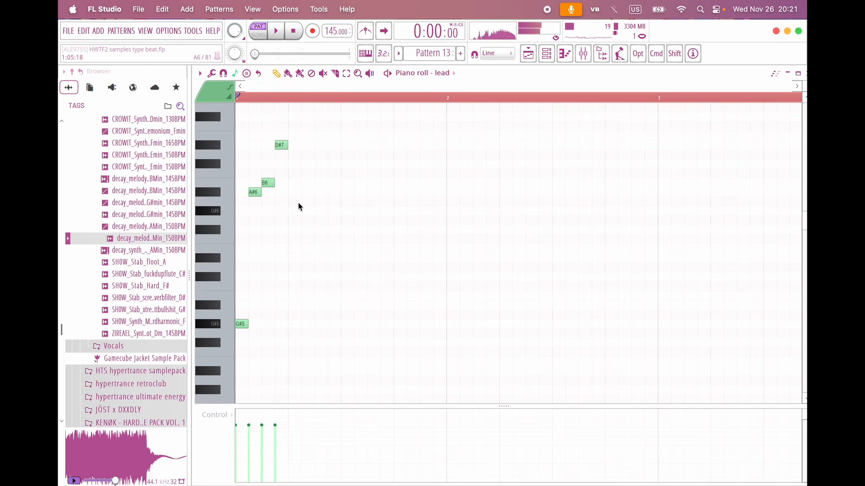
Step: Duplicate the four-note phrase seven times to fill two bars and play the pattern
{"action": "left_click", "coordinate": [312, 96]}
{"action": "left_click_drag", "start_coordinate": [309, 338], "coordinate": [171, 118]}
{"action": "key", "text": "super+b"}
{"action": "key", "text": "super+b"}
{"action": "key", "text": "super+b"}
{"action": "key", "text": "super+b"}
{"action": "key", "text": "super+b"}
{"action": "key", "text": "super+b"}
{"action": "key", "text": "super+b"}
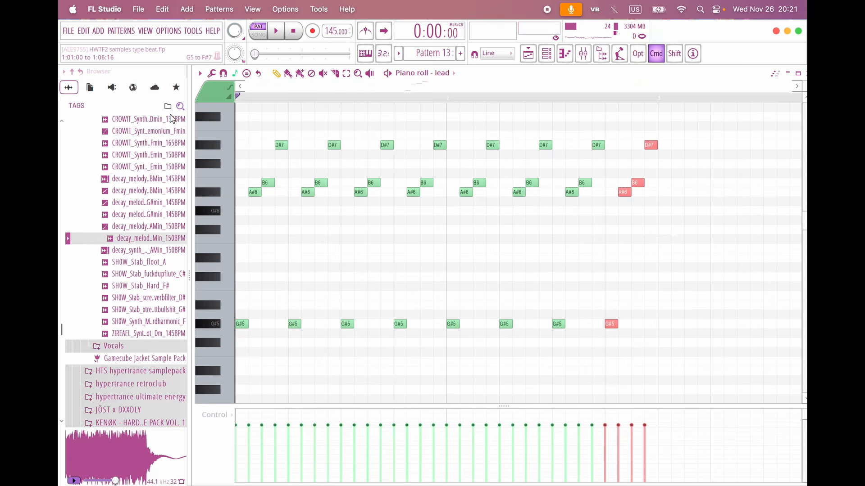
{"action": "key", "text": "space"}
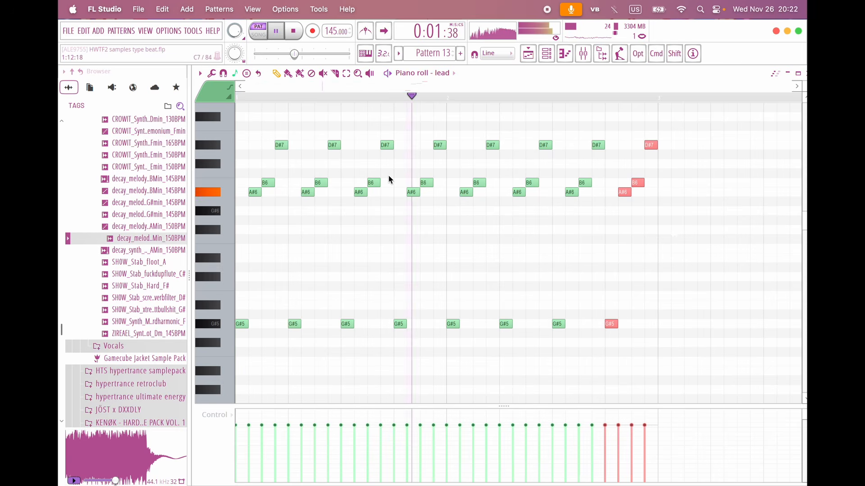
Step: Try the second bar's four D#7 notes at F#7 during playback and lower them back to D#7
{"action": "left_click_drag", "start_coordinate": [473, 133], "coordinate": [669, 178]}
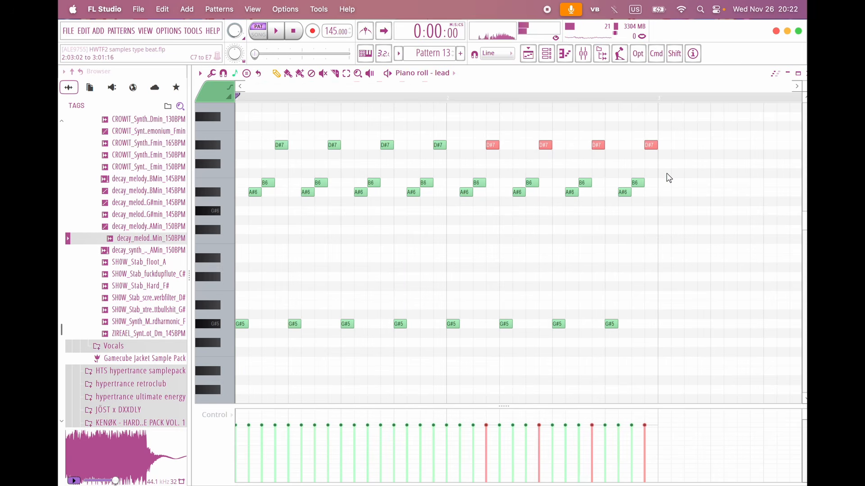
{"action": "key", "text": "shift+Up"}
{"action": "key", "text": "shift+Up"}
{"action": "key", "text": "shift+Up"}
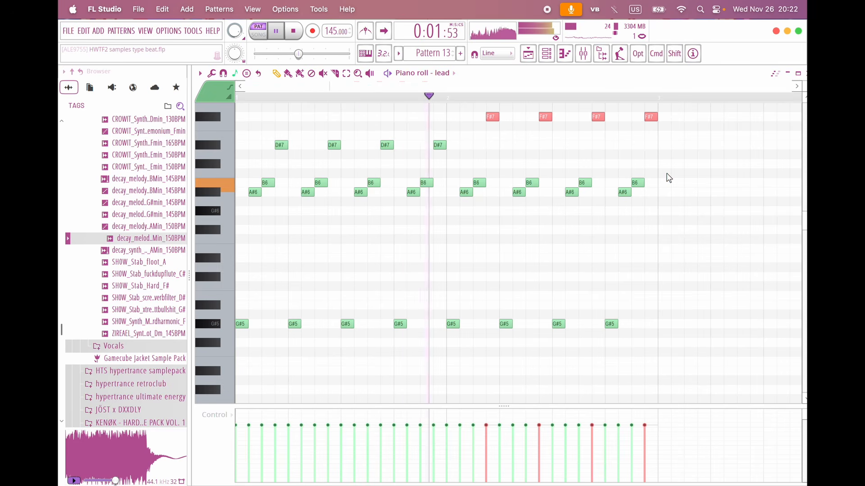
{"action": "key", "text": "shift+Down"}
{"action": "key", "text": "shift+Down"}
{"action": "key", "text": "shift+Down"}
{"action": "key", "text": "space"}
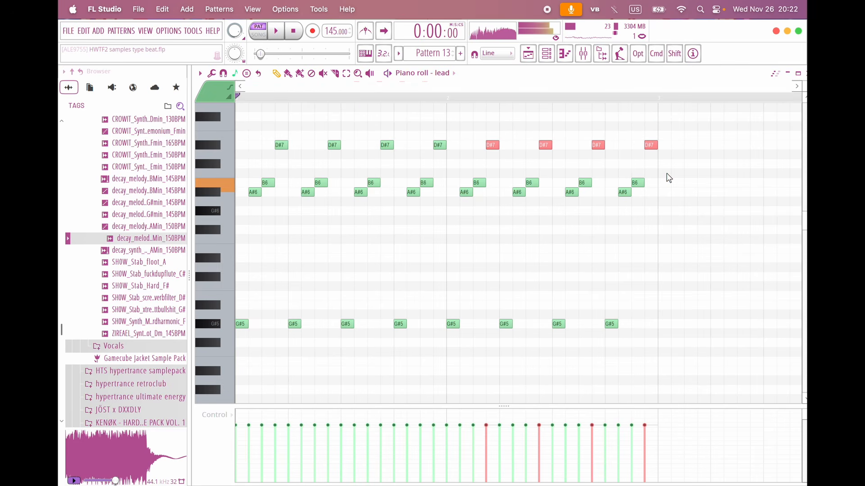
Step: Delete the seven repeated copies, keeping only the first four-note phrase
{"action": "scroll", "coordinate": [609, 193], "scroll_direction": "down", "scroll_amount": 1}
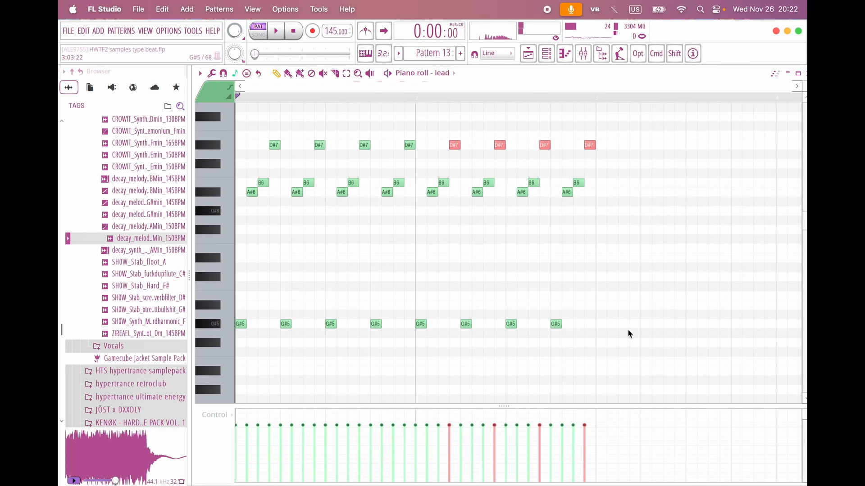
{"action": "left_click_drag", "start_coordinate": [647, 347], "coordinate": [288, 113]}
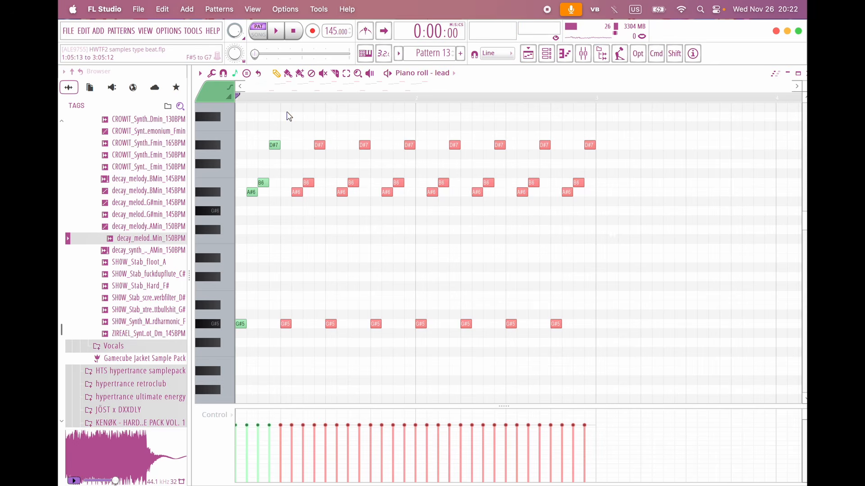
{"action": "key", "text": "Delete"}
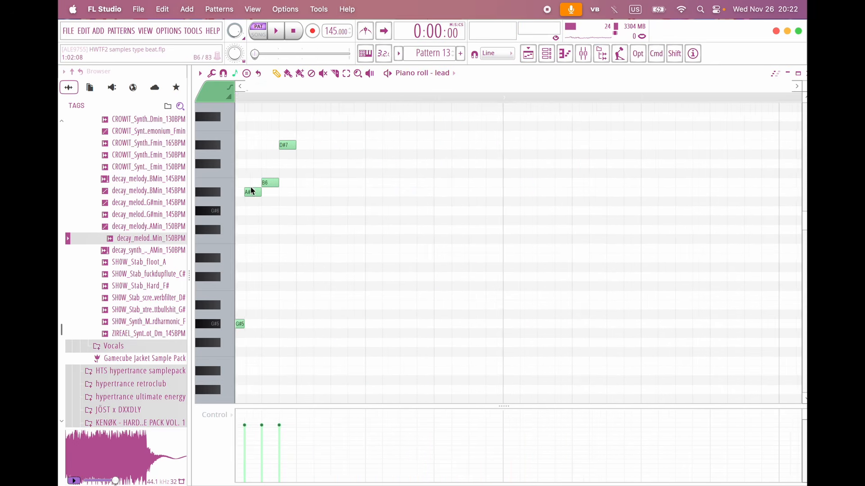
Step: Flip the A#6, B6 and D#7 notes horizontally so the three upper notes run in descending order
{"action": "scroll", "coordinate": [251, 188], "scroll_direction": "up", "scroll_amount": 2}
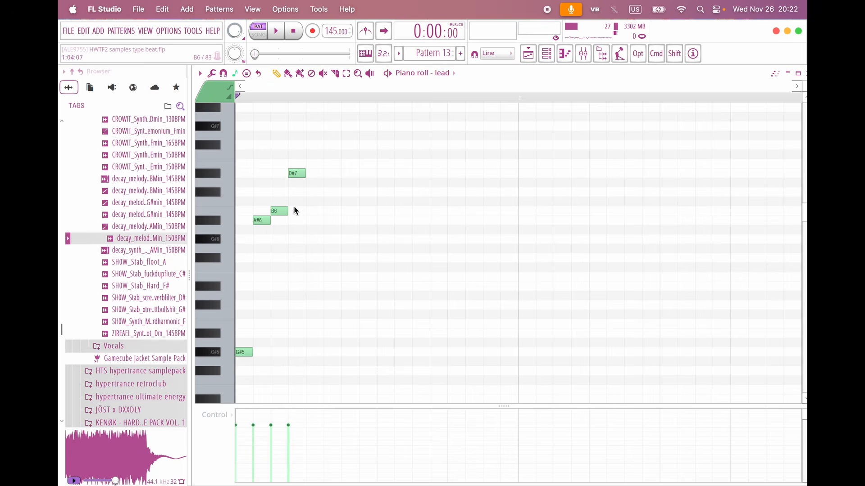
{"action": "left_click_drag", "start_coordinate": [324, 241], "coordinate": [253, 162]}
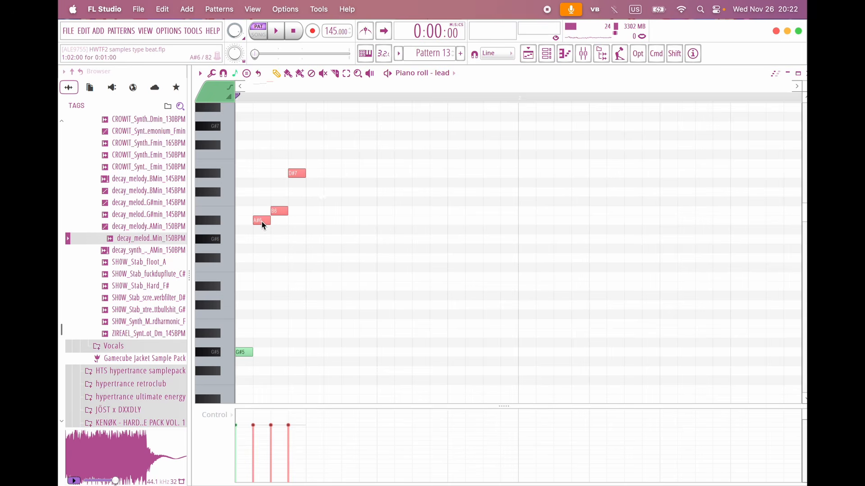
{"action": "key", "text": "alt+y"}
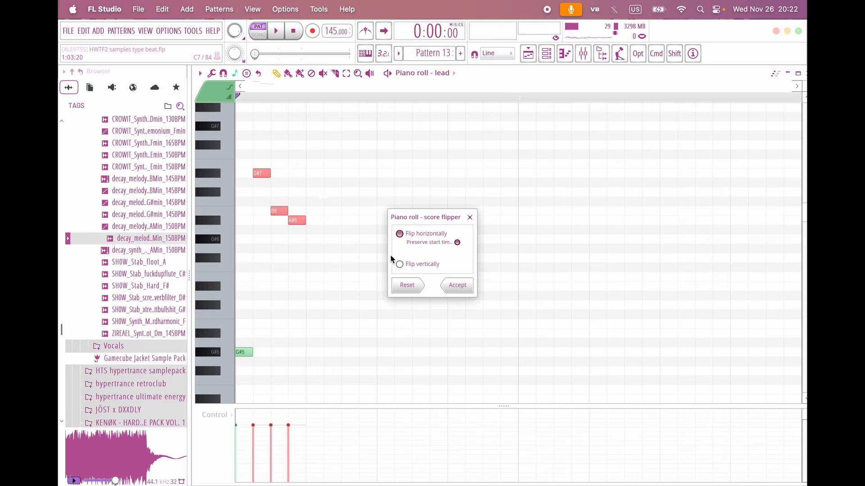
{"action": "left_click", "coordinate": [458, 290]}
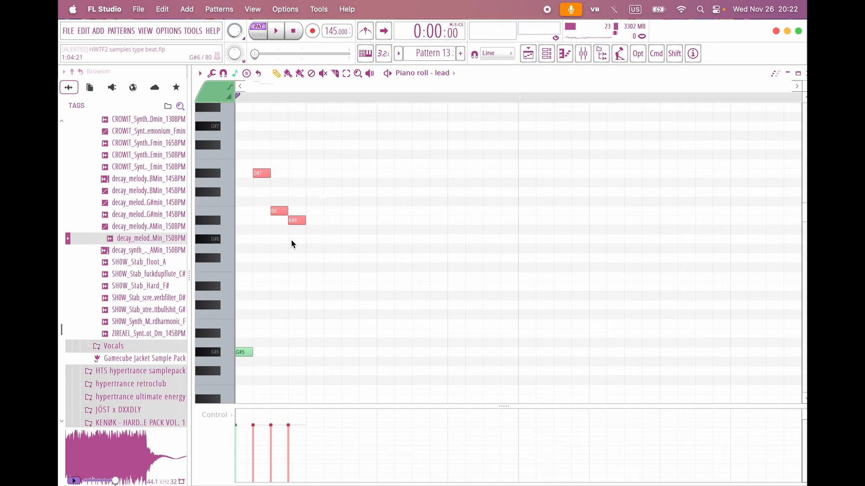
Step: Lengthen the D#7, B6 and A#6 notes to two steps, spacing them one step apart, and place a one-step G#5 note after each
{"action": "left_click", "coordinate": [272, 238]}
{"action": "left_click_drag", "start_coordinate": [293, 220], "coordinate": [391, 225]}
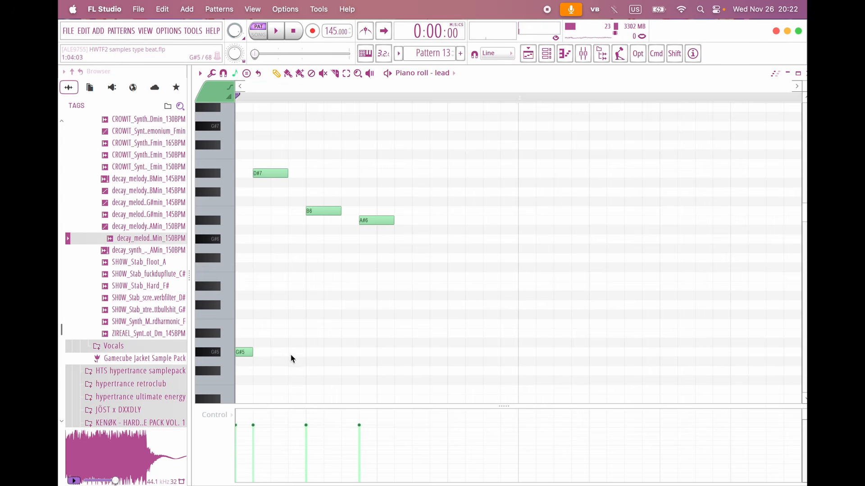
{"action": "left_click", "coordinate": [290, 355]}
{"action": "left_click", "coordinate": [361, 352]}
{"action": "left_click_drag", "start_coordinate": [362, 352], "coordinate": [351, 354]}
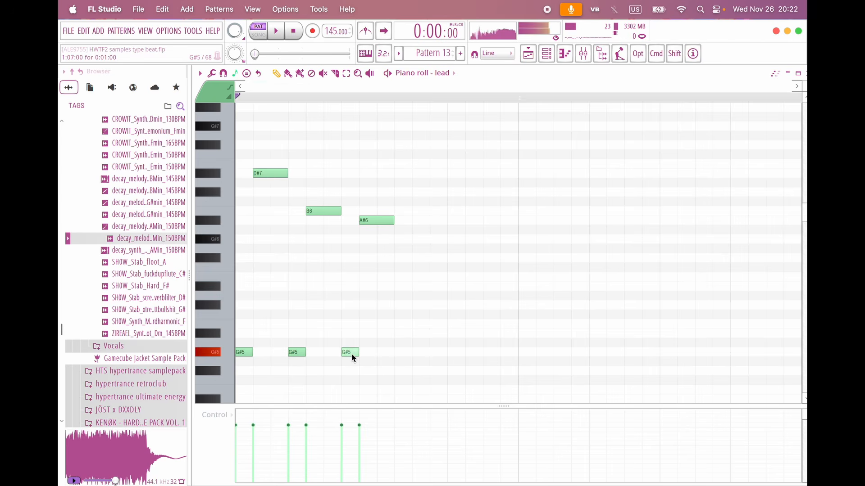
{"action": "scroll", "coordinate": [410, 338], "scroll_direction": "down", "scroll_amount": 2}
{"action": "left_click", "coordinate": [401, 324]}
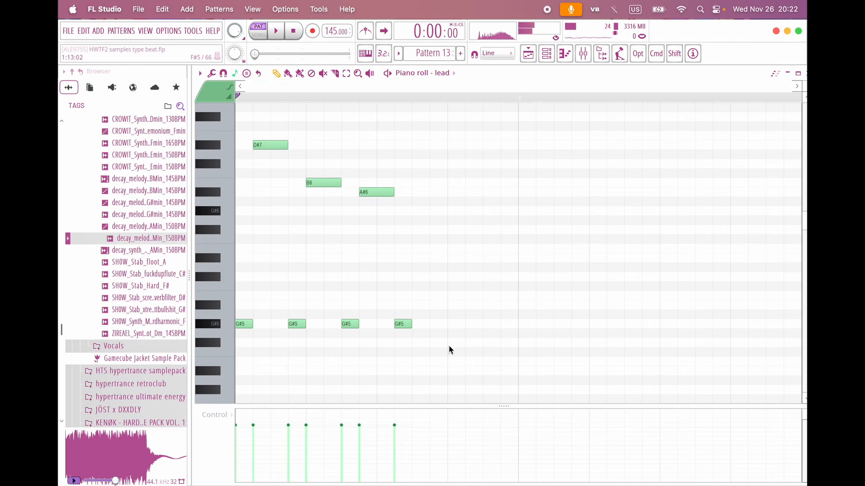
Step: Duplicate the last A#6 and G#5 note pair twice to fill the first bar
{"action": "left_click_drag", "start_coordinate": [449, 350], "coordinate": [363, 172]}
{"action": "key", "text": "super+b"}
{"action": "key", "text": "super+b"}
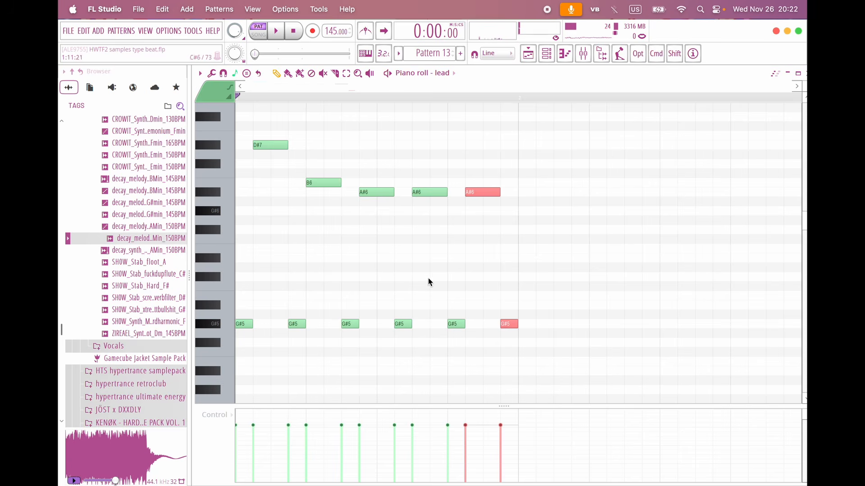
Step: Delete the opening G#5 note, shift the remaining notes one step earlier to the bar start and play the pattern
{"action": "scroll", "coordinate": [420, 294], "scroll_direction": "down", "scroll_amount": 3}
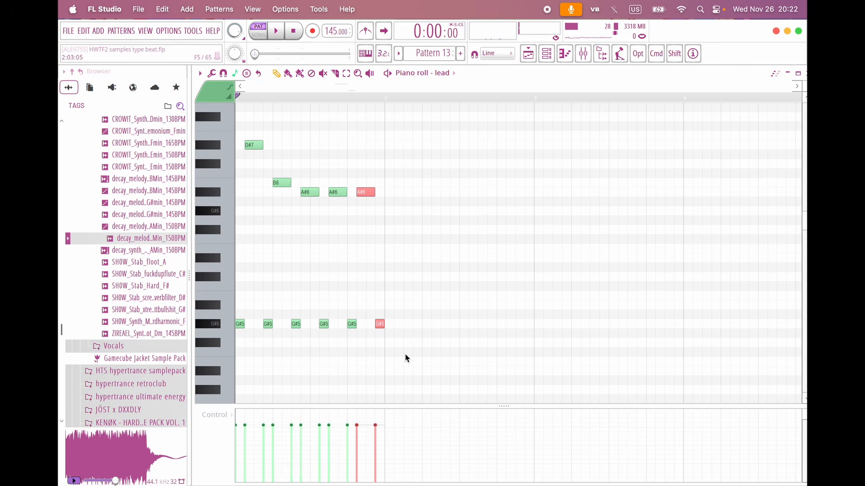
{"action": "right_click", "coordinate": [238, 325]}
{"action": "left_click_drag", "start_coordinate": [395, 332], "coordinate": [175, 107]}
{"action": "key", "text": "shift+Left"}
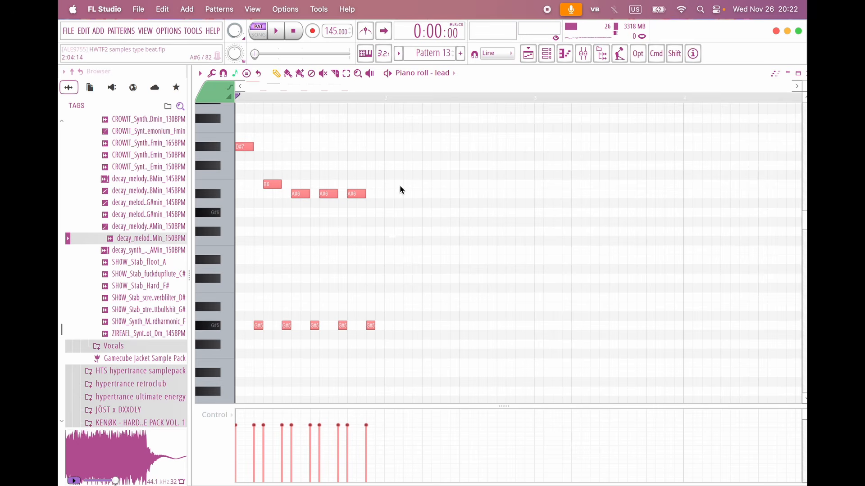
{"action": "scroll", "coordinate": [270, 227], "scroll_direction": "down", "scroll_amount": 2}
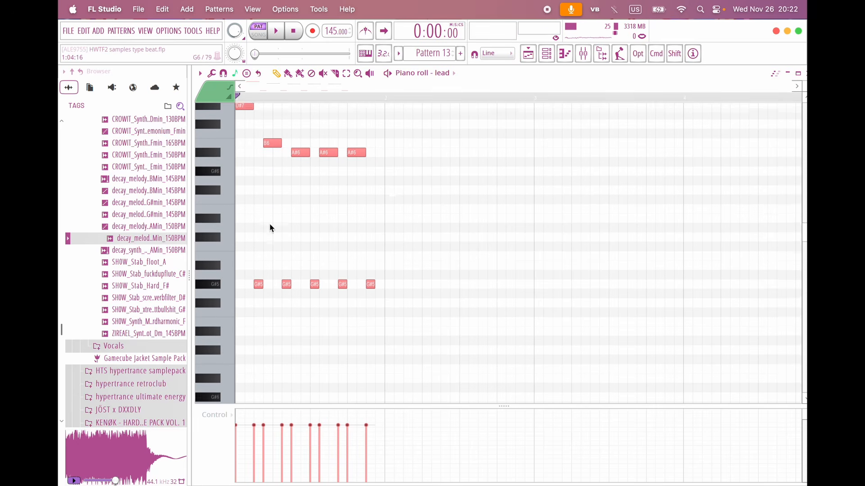
{"action": "scroll", "coordinate": [270, 226], "scroll_direction": "up", "scroll_amount": 1}
{"action": "key", "text": "space"}
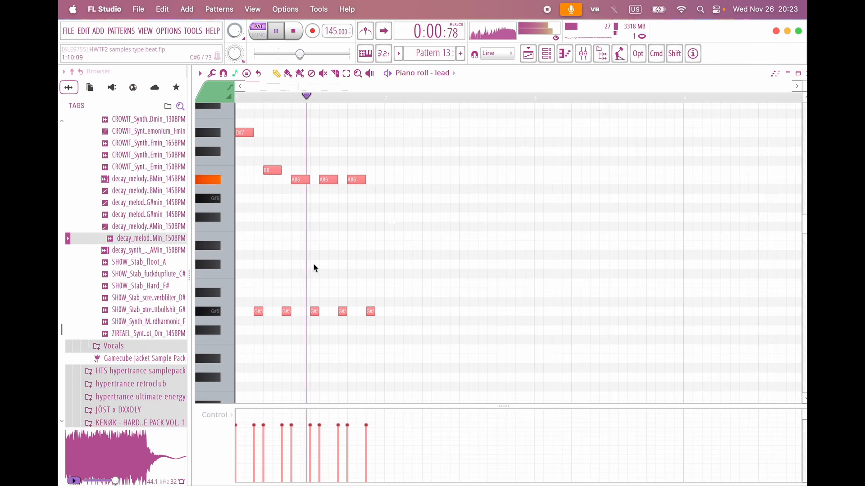
{"action": "key", "text": "space"}
Step: Replace the bar's ending with a four-step A#6 over a two-step G#6, raise them to B6 and A#6, and play it
{"action": "scroll", "coordinate": [326, 230], "scroll_direction": "up", "scroll_amount": 2}
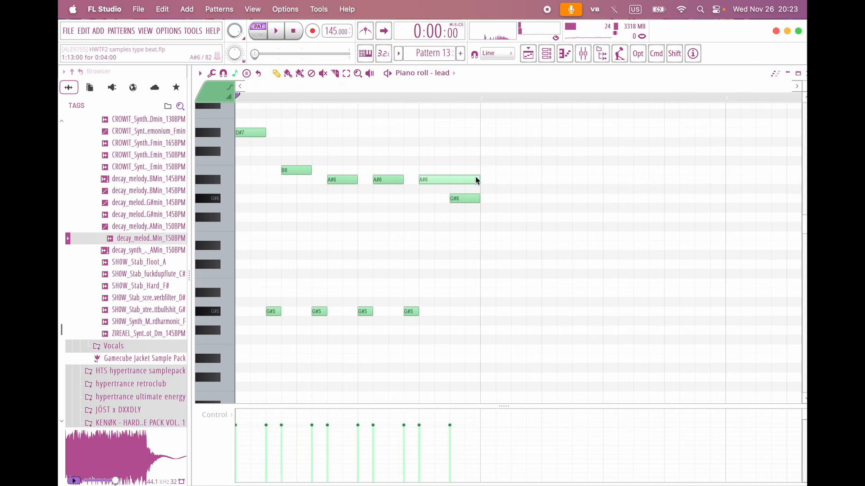
{"action": "double_click", "coordinate": [474, 180]}
{"action": "left_click", "coordinate": [506, 180]}
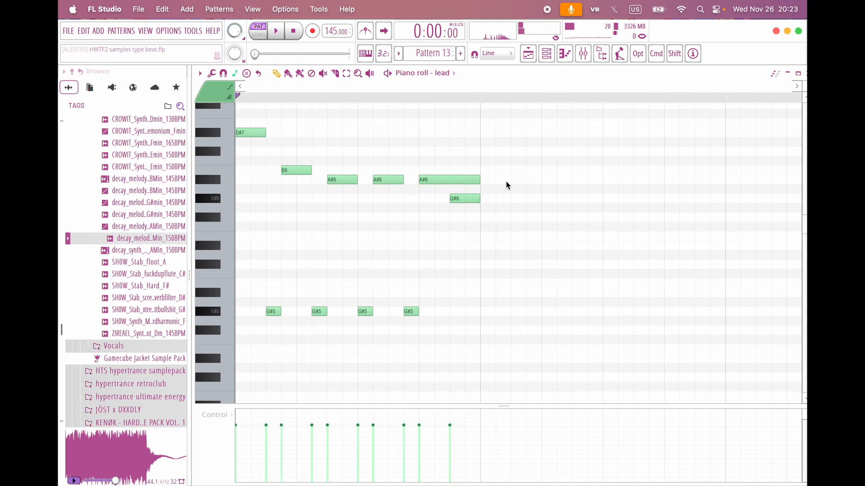
{"action": "mouse_move", "coordinate": [447, 183]}
{"action": "left_mouse_down"}
{"action": "mouse_move", "coordinate": [447, 172]}
{"action": "mouse_move", "coordinate": [461, 173]}
{"action": "left_mouse_up"}
{"action": "key", "text": "space"}
{"action": "scroll", "coordinate": [455, 259], "scroll_direction": "down", "scroll_amount": 4}
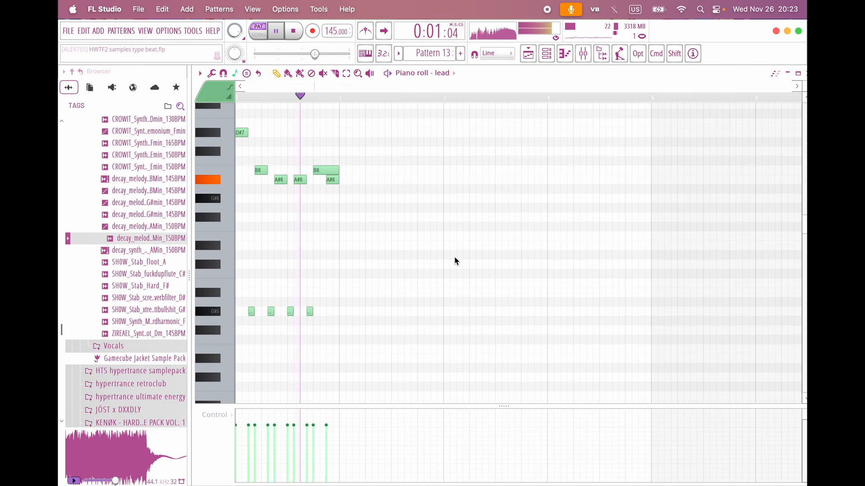
{"action": "key", "text": "space"}
Step: Rework the bar's ending as a four-step A#6 with a two-step B6 above its second half, and play it
{"action": "right_click", "coordinate": [322, 171]}
{"action": "left_click", "coordinate": [322, 181]}
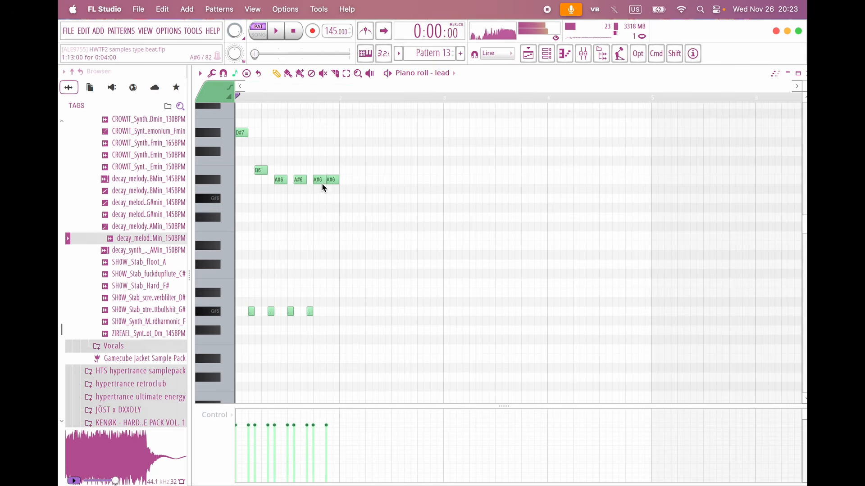
{"action": "left_click_drag", "start_coordinate": [331, 182], "coordinate": [329, 172]}
{"action": "key", "text": "space"}
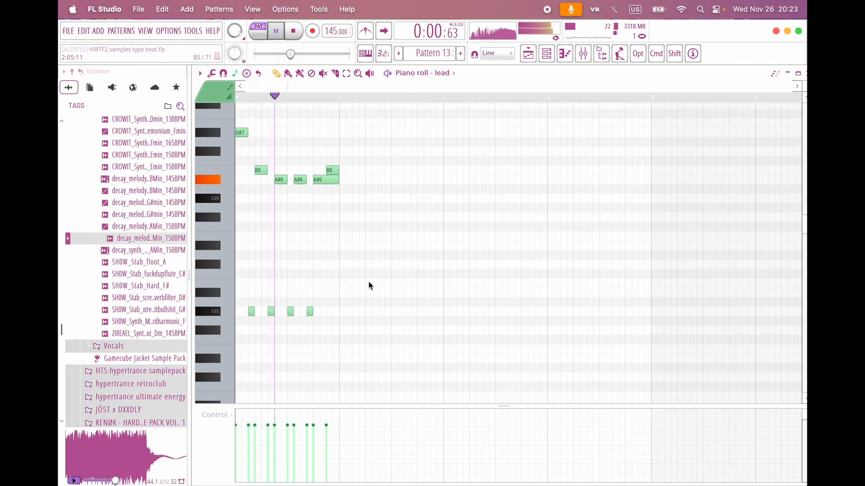
Step: Duplicate the one-bar phrase three times to fill four bars and listen to the result
{"action": "left_click_drag", "start_coordinate": [344, 327], "coordinate": [187, 95]}
{"action": "key", "text": "super+b"}
{"action": "key", "text": "super+b"}
{"action": "key", "text": "super+b"}
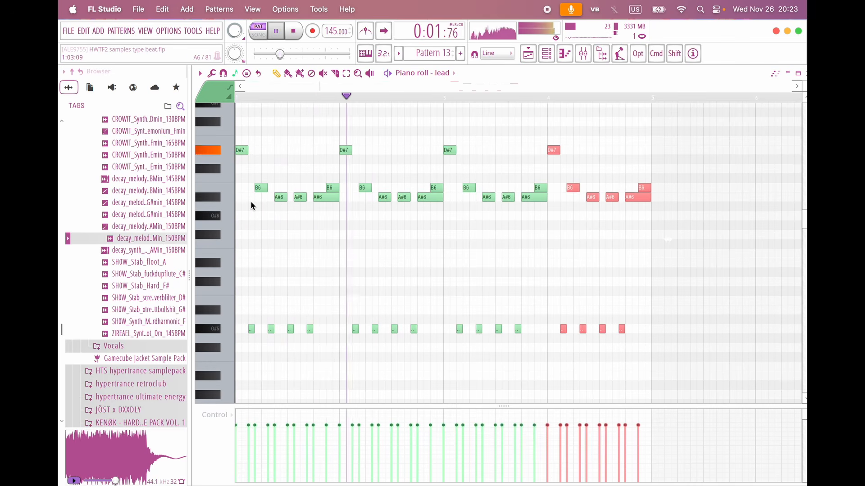
{"action": "key", "text": "space"}
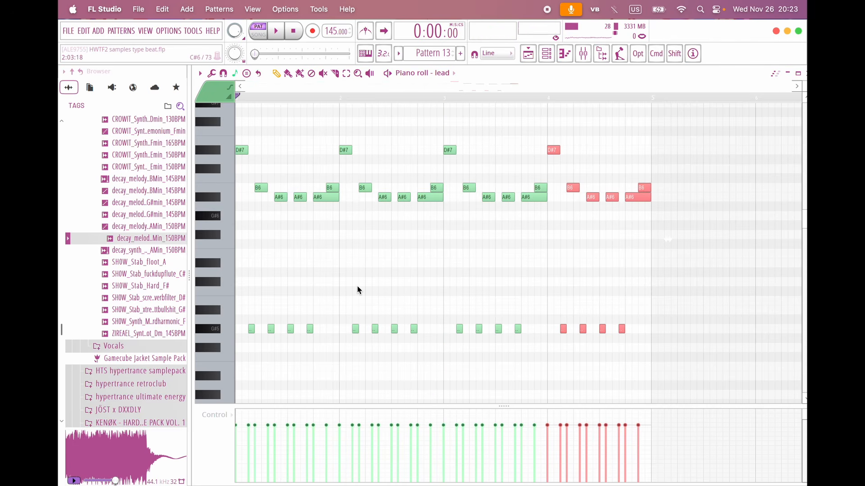
Step: Lower the G#5 notes in the third and fourth bars by four semitones to E5
{"action": "scroll", "coordinate": [327, 288], "scroll_direction": "down", "scroll_amount": 4}
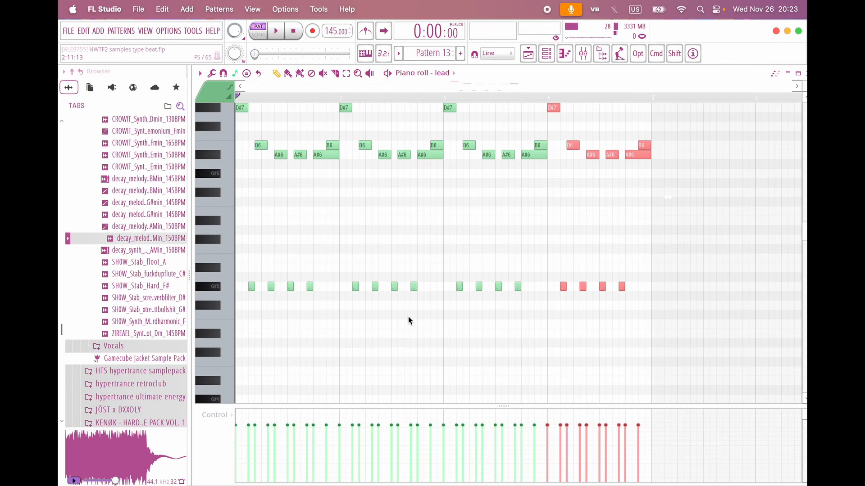
{"action": "scroll", "coordinate": [409, 321], "scroll_direction": "up", "scroll_amount": 4}
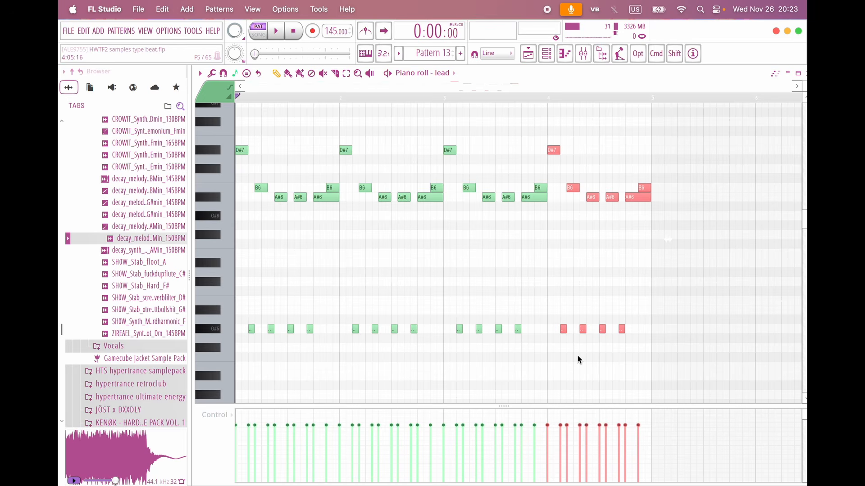
{"action": "mouse_move", "coordinate": [544, 362]}
{"action": "left_mouse_down"}
{"action": "mouse_move", "coordinate": [455, 309]}
{"action": "mouse_move", "coordinate": [663, 300]}
{"action": "mouse_move", "coordinate": [653, 301]}
{"action": "left_mouse_up"}
{"action": "scroll", "coordinate": [444, 286], "scroll_direction": "down", "scroll_amount": 2}
{"action": "scroll", "coordinate": [420, 320], "scroll_direction": "down", "scroll_amount": 2}
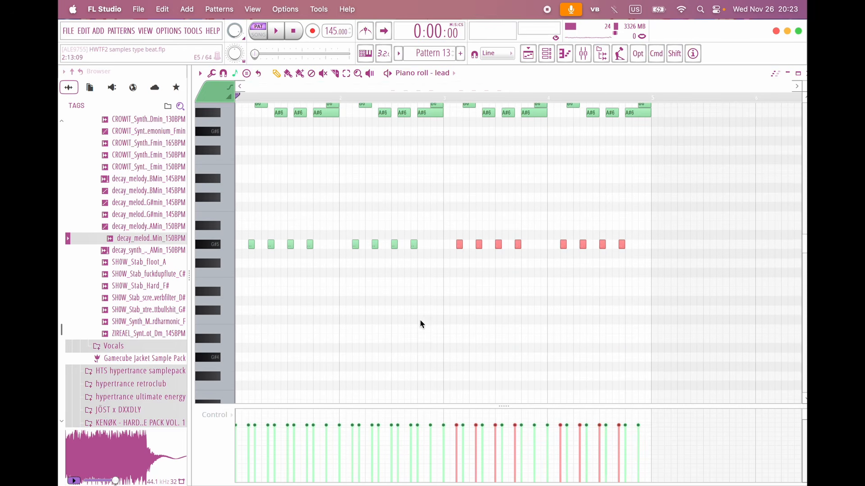
{"action": "left_click", "coordinate": [216, 245]}
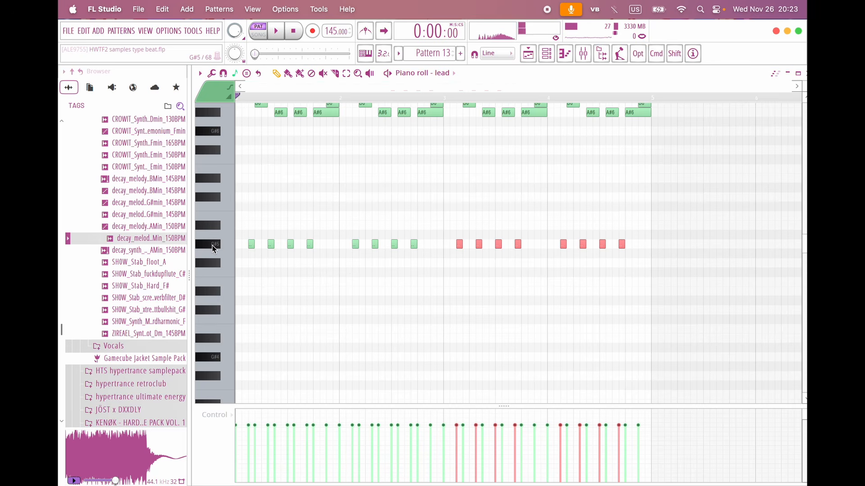
{"action": "left_click", "coordinate": [213, 246]}
{"action": "left_click", "coordinate": [216, 263]}
{"action": "key", "text": "shift+Down"}
{"action": "key", "text": "shift+Down"}
{"action": "key", "text": "shift+Down"}
{"action": "key", "text": "shift+Down"}
Step: Raise the fourth bar's E5 notes to F#5 while the pattern plays
{"action": "key", "text": "space"}
{"action": "left_click_drag", "start_coordinate": [561, 274], "coordinate": [627, 292]}
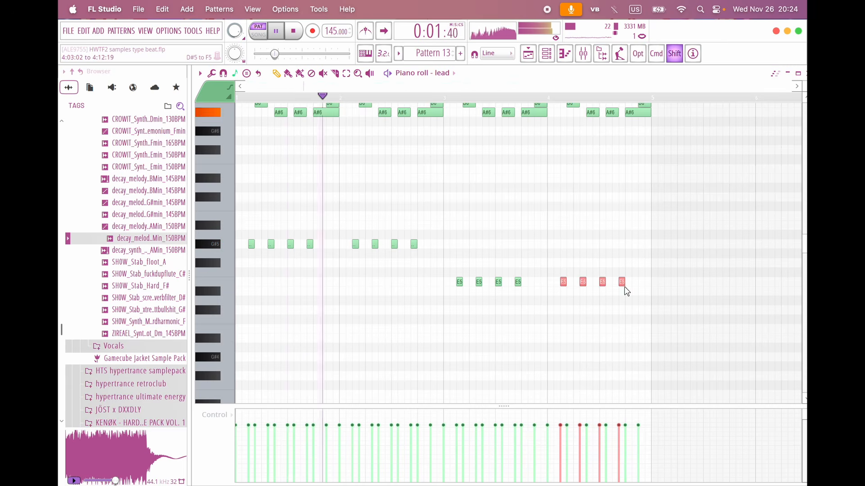
{"action": "key", "text": "shift+Up"}
{"action": "key", "text": "shift+Up"}
{"action": "scroll", "coordinate": [569, 337], "scroll_direction": "up", "scroll_amount": 3}
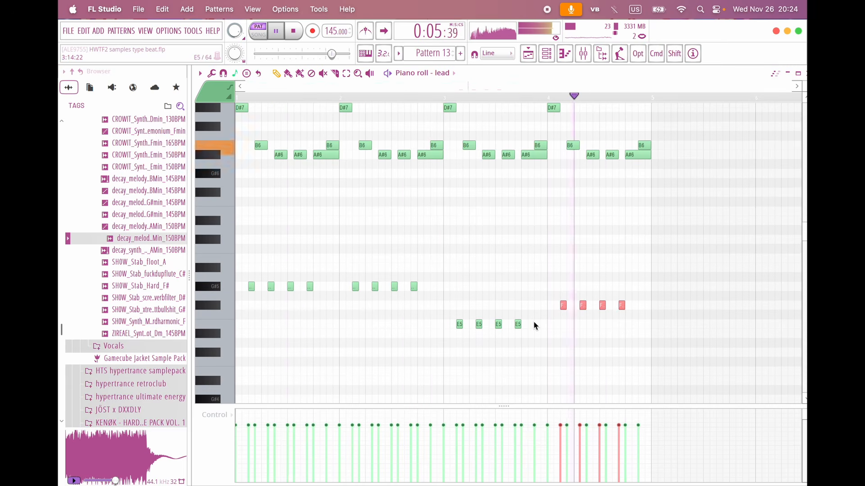
{"action": "key", "text": "space"}
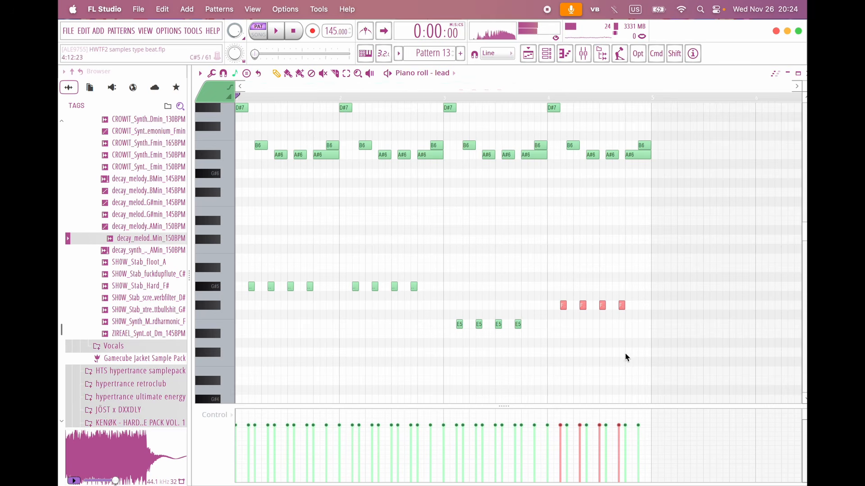
Step: Set the third bar's low notes to F#5 and the fourth bar's to E5, and play the pattern
{"action": "mouse_move", "coordinate": [560, 318]}
{"action": "left_mouse_down"}
{"action": "mouse_move", "coordinate": [506, 331]}
{"action": "mouse_move", "coordinate": [458, 327]}
{"action": "left_mouse_up"}
{"action": "key", "text": "shift+Up"}
{"action": "key", "text": "shift+Up"}
{"action": "key", "text": "shift+Up"}
{"action": "key", "text": "shift+Up"}
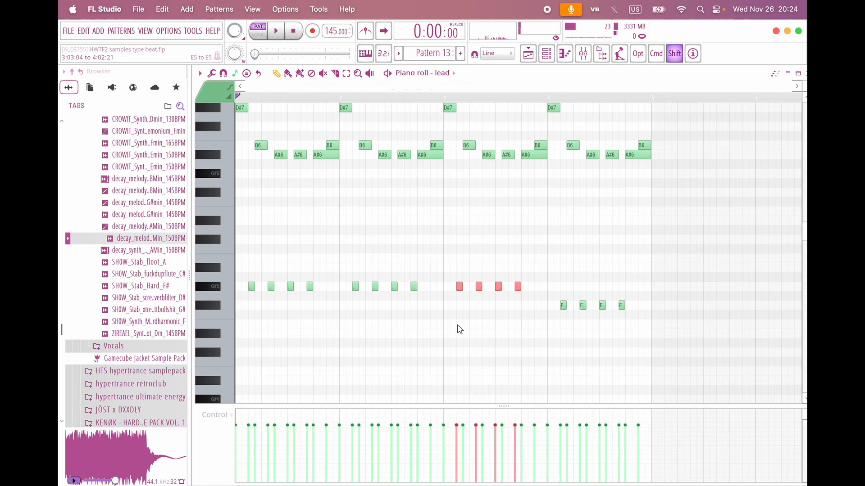
{"action": "key", "text": "super+z"}
{"action": "key", "text": "space"}
{"action": "key", "text": "super+z"}
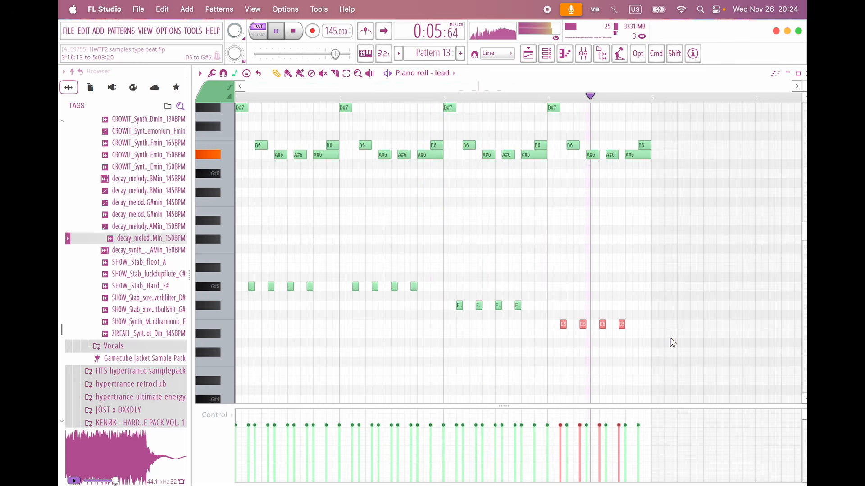
{"action": "key", "text": "space"}
Step: Delete the upper melody notes in bars two to four, keeping the low notes
{"action": "scroll", "coordinate": [435, 307], "scroll_direction": "up", "scroll_amount": 1}
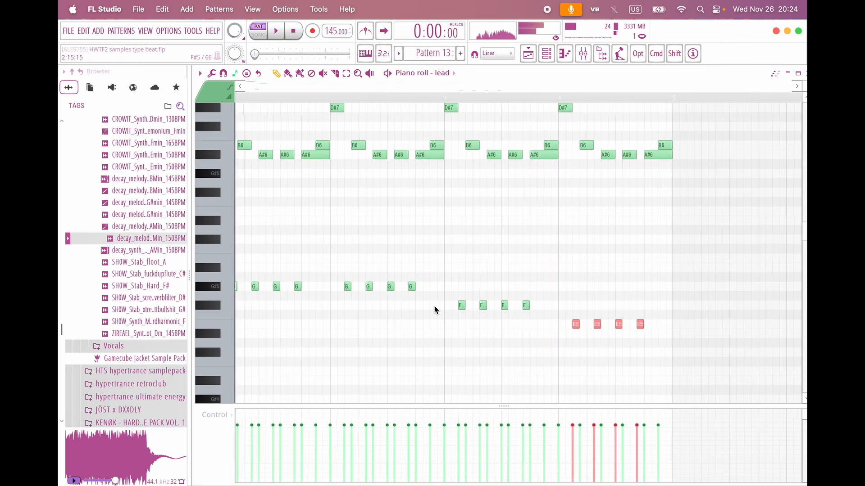
{"action": "scroll", "coordinate": [434, 307], "scroll_direction": "up", "scroll_amount": 3}
{"action": "scroll", "coordinate": [434, 306], "scroll_direction": "down", "scroll_amount": 2}
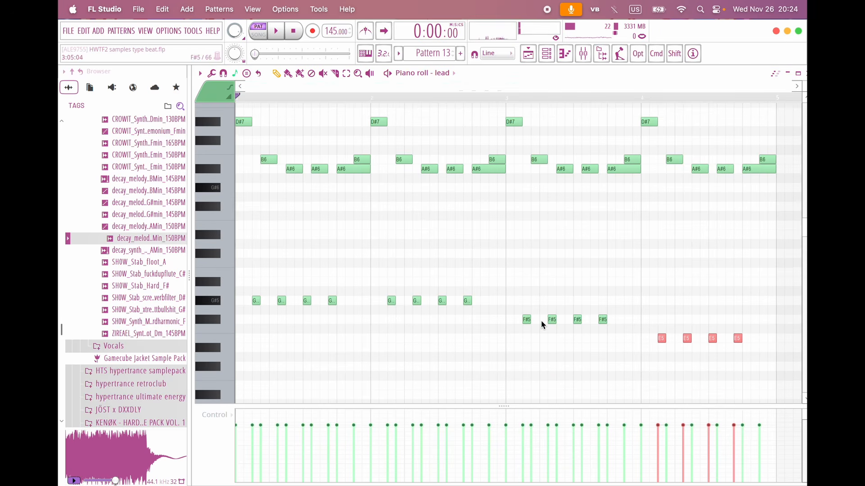
{"action": "scroll", "coordinate": [554, 325], "scroll_direction": "down", "scroll_amount": 2}
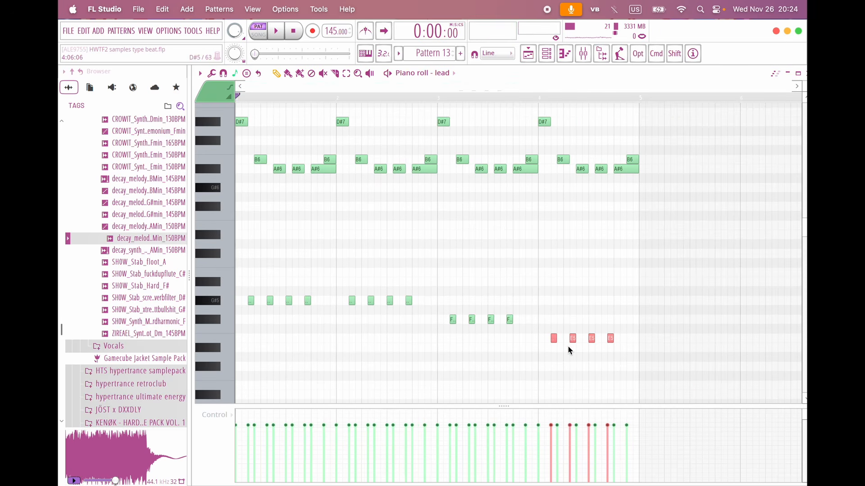
{"action": "left_click_drag", "start_coordinate": [654, 227], "coordinate": [348, 127]}
{"action": "key", "text": "Delete"}
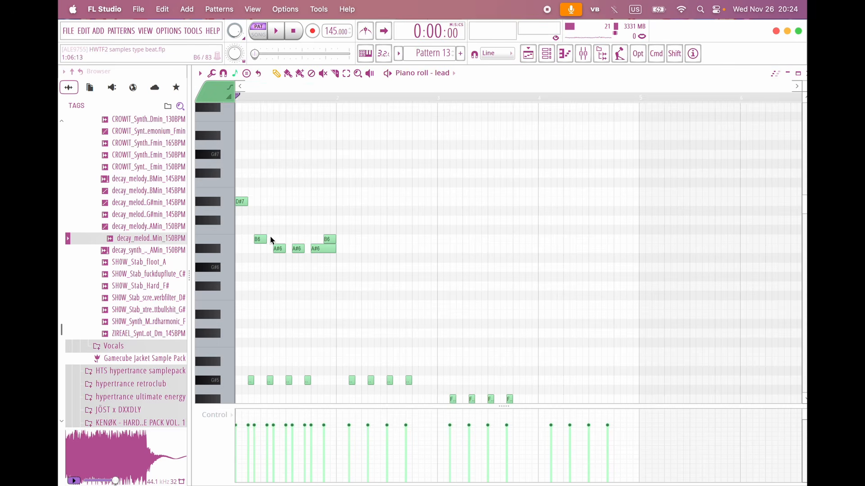
Step: Lower the B6 note at the end of the first bar to F#6 and play the pattern
{"action": "scroll", "coordinate": [270, 237], "scroll_direction": "up", "scroll_amount": 4}
{"action": "scroll", "coordinate": [314, 304], "scroll_direction": "down", "scroll_amount": 2}
{"action": "left_click_drag", "start_coordinate": [431, 197], "coordinate": [434, 246]}
{"action": "key", "text": "space"}
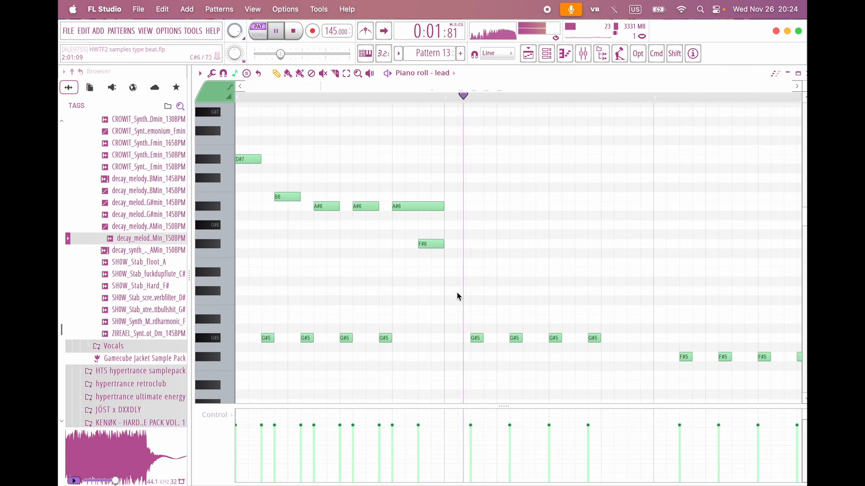
{"action": "key", "text": "space"}
Step: Copy the first bar's upper melody phrase to the start of the second bar during playback
{"action": "key", "text": "space"}
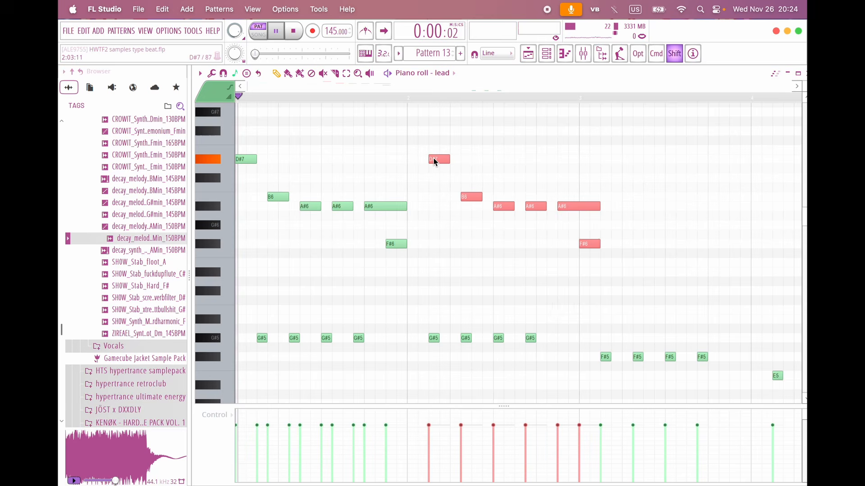
{"action": "left_click_drag", "start_coordinate": [433, 158], "coordinate": [418, 156]}
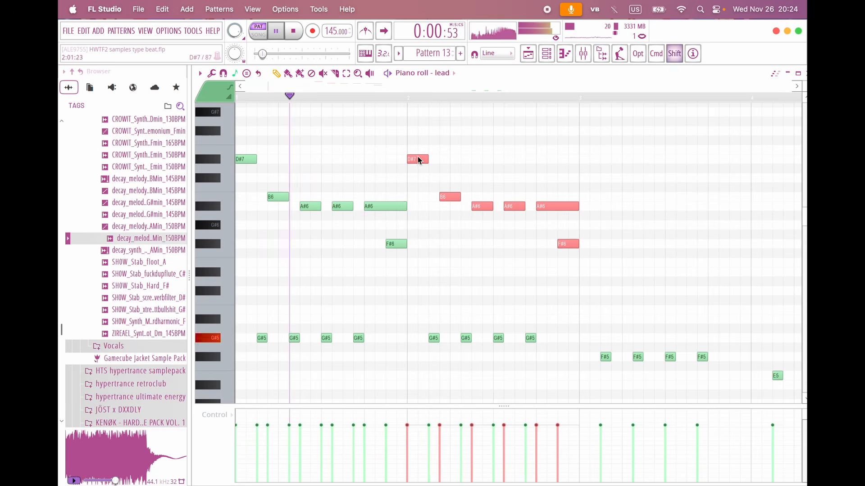
Step: In the second bar, replace the second A#6 with F#7, raise the two closing notes to D#7 and C#7, and play the pattern
{"action": "key", "text": "space"}
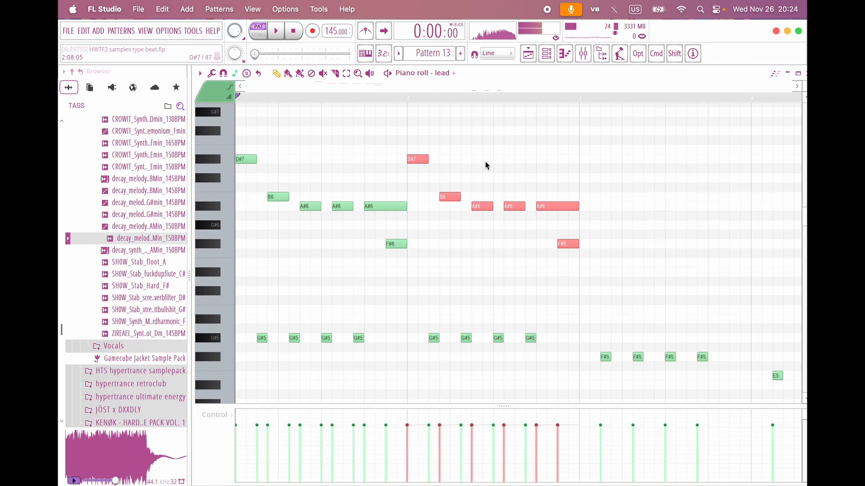
{"action": "left_click", "coordinate": [505, 131]}
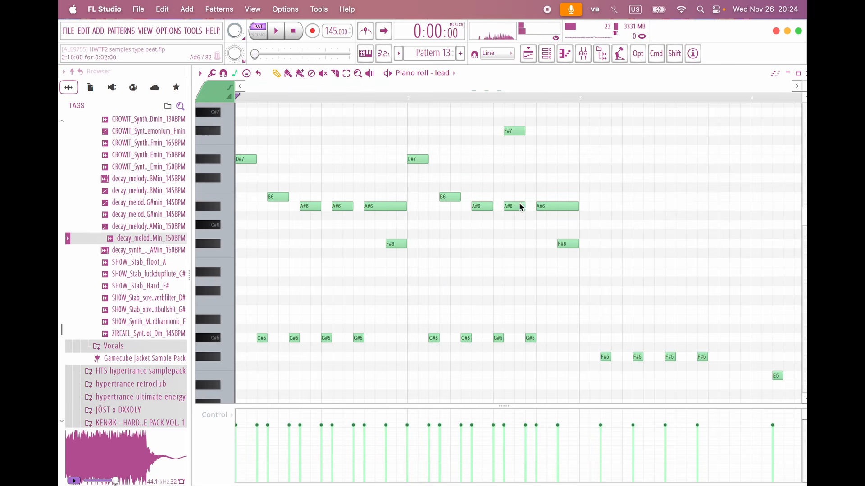
{"action": "left_click_drag", "start_coordinate": [521, 207], "coordinate": [579, 257]}
{"action": "key", "text": "shift+Up"}
{"action": "key", "text": "shift+Up"}
{"action": "key", "text": "shift+Up"}
{"action": "key", "text": "shift+Up"}
{"action": "key", "text": "shift+Up"}
{"action": "key", "text": "shift+Up"}
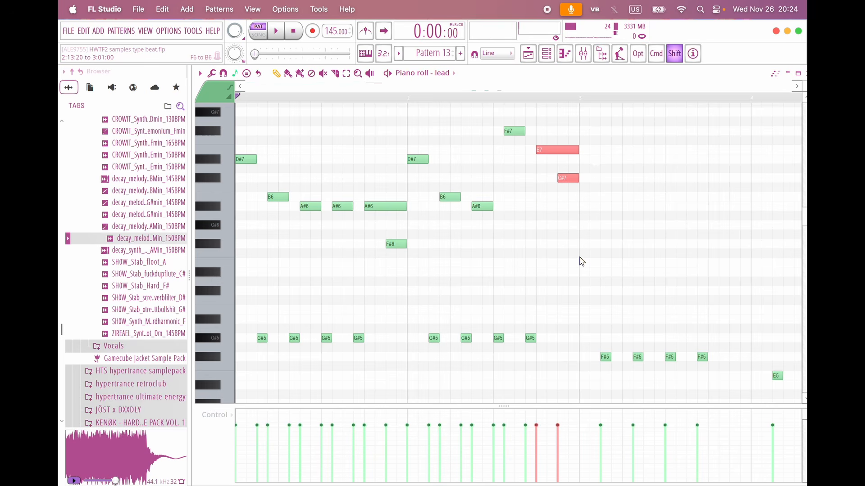
{"action": "key", "text": "shift+Down"}
{"action": "key", "text": "space"}
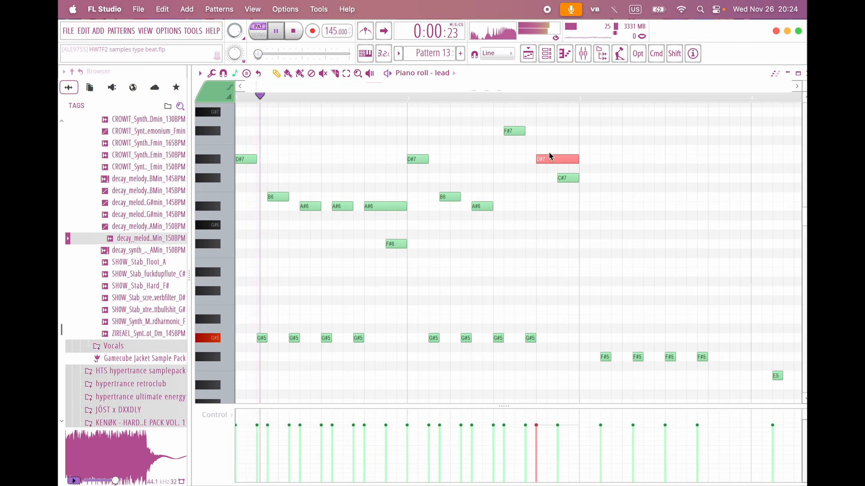
{"action": "scroll", "coordinate": [518, 214], "scroll_direction": "down", "scroll_amount": 3}
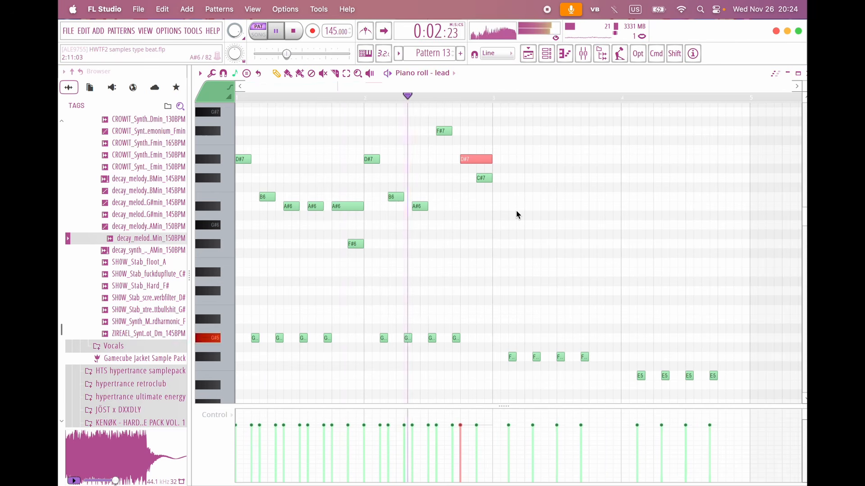
{"action": "key", "text": "space"}
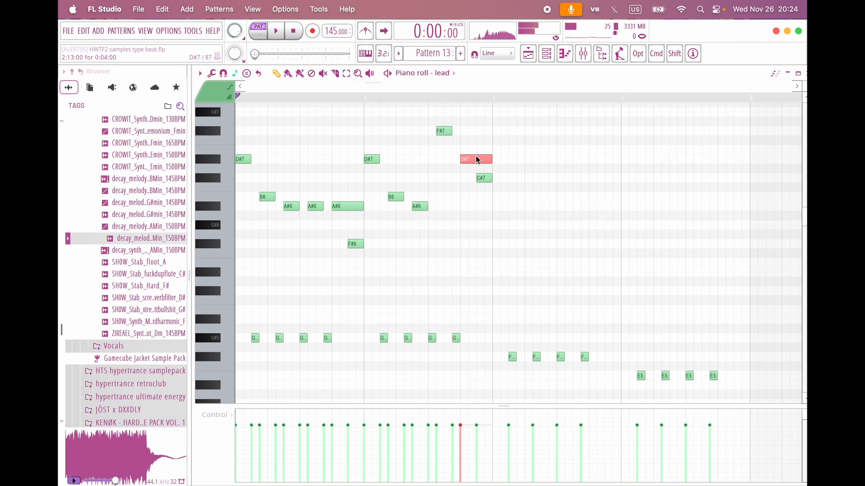
Step: Try G#7 and F#7 for the second bar's last two notes, then swap their pitches while playing the pattern
{"action": "left_click_drag", "start_coordinate": [477, 113], "coordinate": [477, 112]}
{"action": "key", "text": "space"}
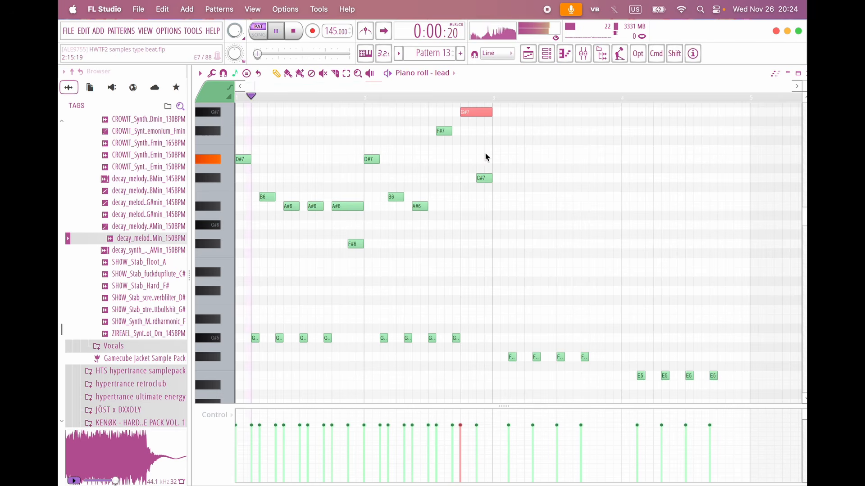
{"action": "left_click_drag", "start_coordinate": [486, 177], "coordinate": [485, 131]}
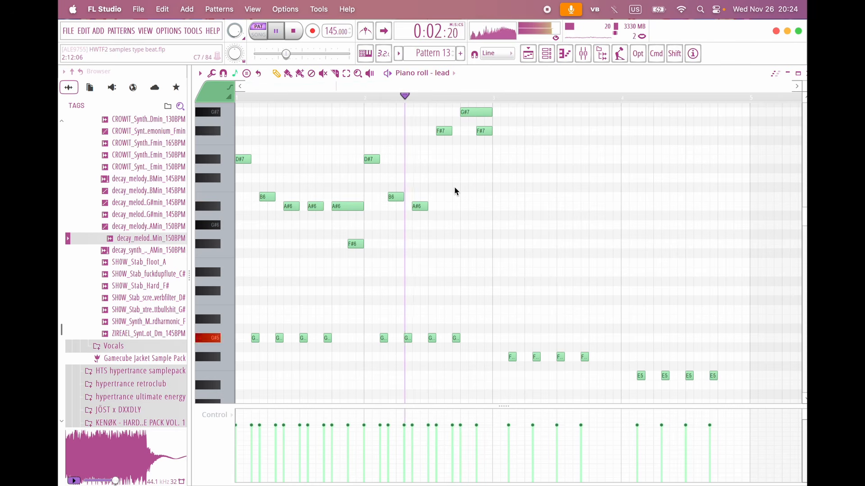
{"action": "key", "text": "space"}
{"action": "key", "text": "space"}
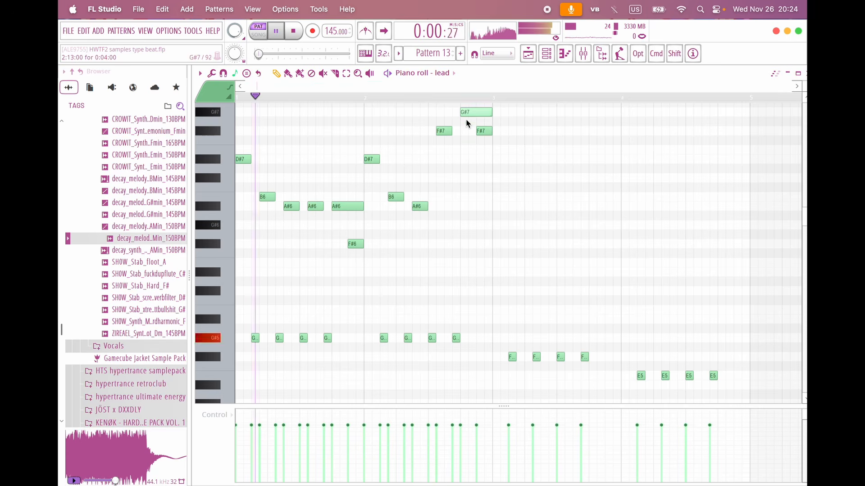
{"action": "left_click_drag", "start_coordinate": [467, 113], "coordinate": [484, 106]}
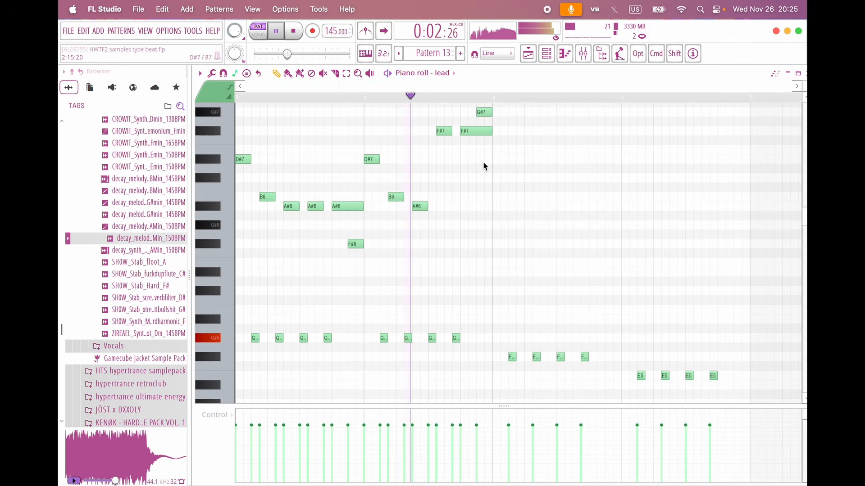
Step: Set the second bar's last three melody notes to D#7, a long C#7 and D#7 during playback
{"action": "scroll", "coordinate": [483, 162], "scroll_direction": "up", "scroll_amount": 3}
{"action": "left_click_drag", "start_coordinate": [437, 175], "coordinate": [444, 204]}
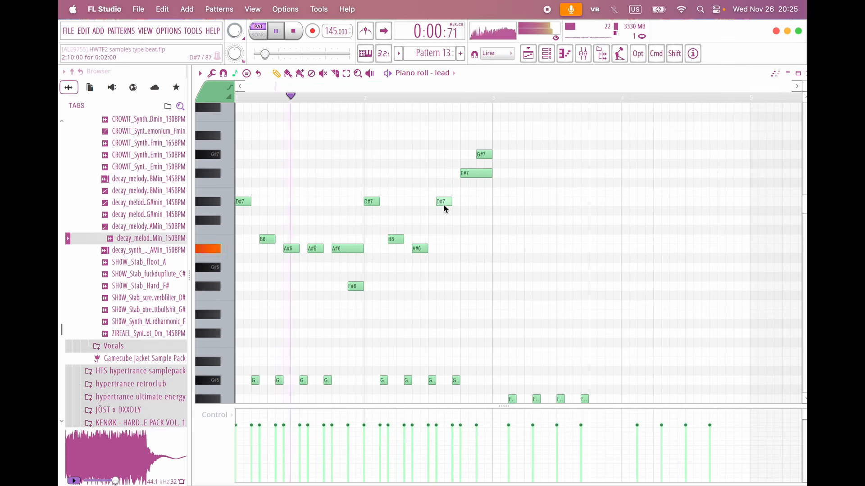
{"action": "left_click_drag", "start_coordinate": [486, 156], "coordinate": [485, 221]}
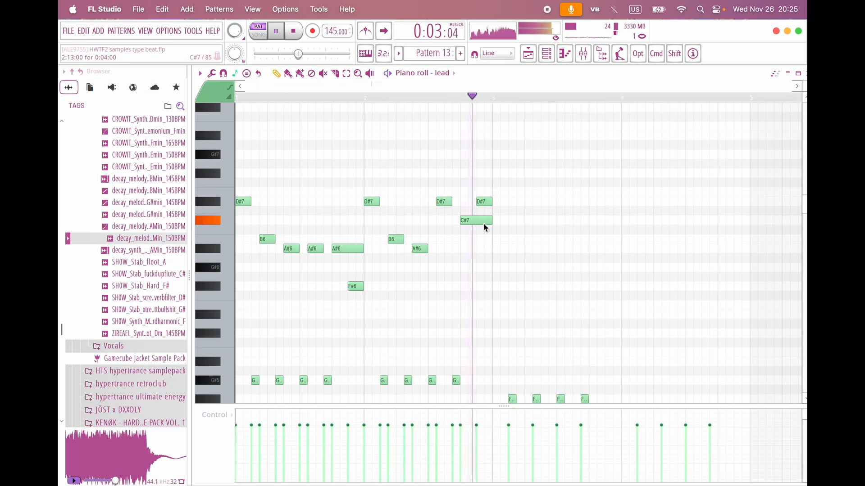
{"action": "key", "text": "space"}
Step: Duplicate the upper melody of the first two bars into bars three and four, and play the pattern
{"action": "scroll", "coordinate": [468, 220], "scroll_direction": "down", "scroll_amount": 2}
{"action": "left_click_drag", "start_coordinate": [521, 242], "coordinate": [205, 120]}
{"action": "key", "text": "ctrl+b"}
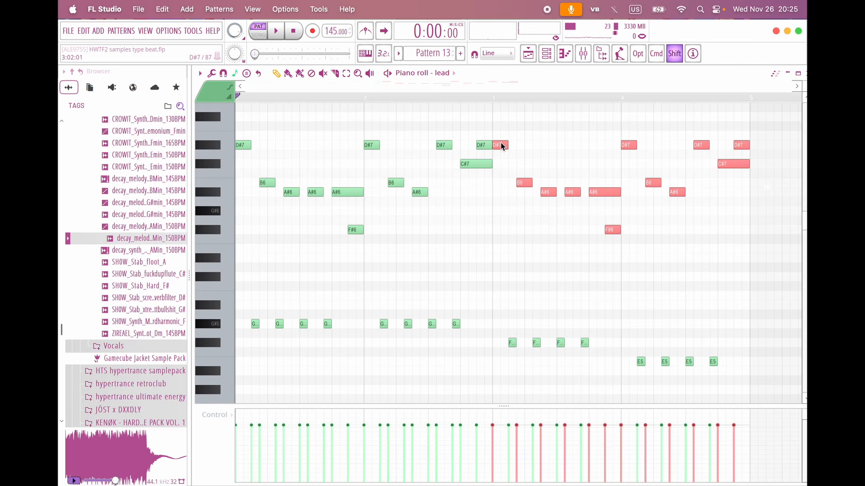
{"action": "key", "text": "space"}
{"action": "scroll", "coordinate": [476, 232], "scroll_direction": "down", "scroll_amount": 2}
{"action": "key", "text": "space"}
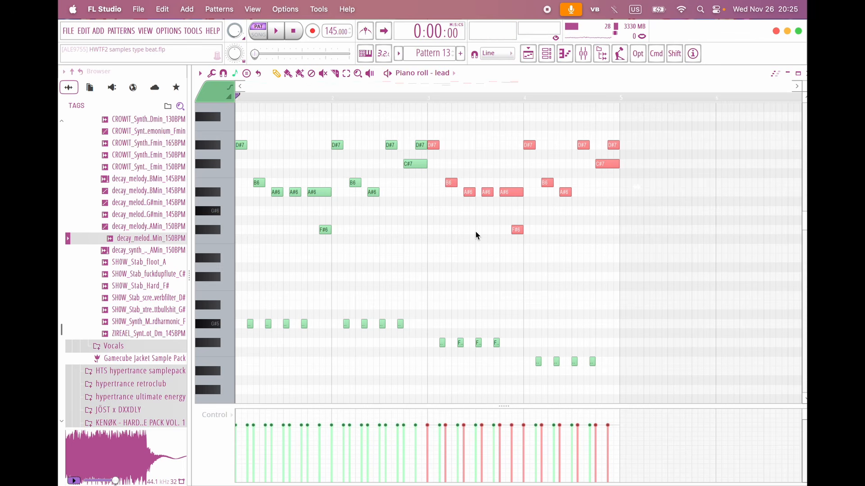
Step: Highlight the repeated two-bar melody phrases and the fourth bar's closing notes for comparison, and play the pattern
{"action": "left_click_drag", "start_coordinate": [422, 244], "coordinate": [236, 119]}
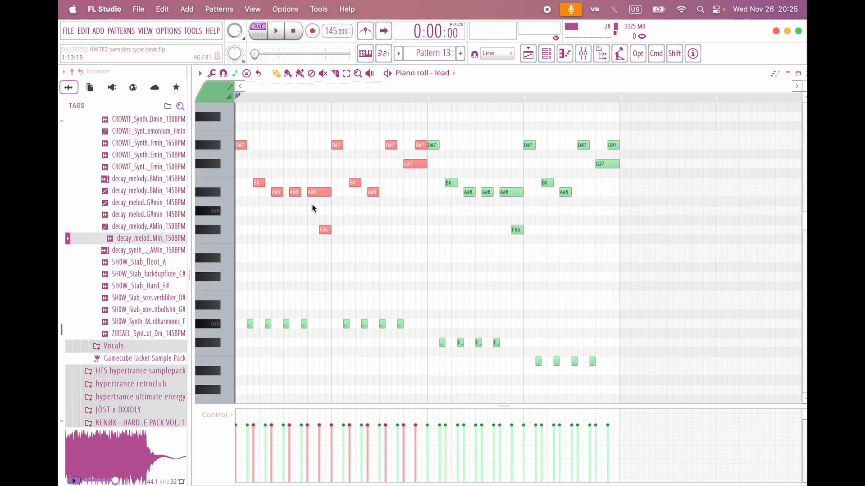
{"action": "left_click_drag", "start_coordinate": [340, 121], "coordinate": [435, 235]}
{"action": "left_click", "coordinate": [567, 147]}
{"action": "left_click_drag", "start_coordinate": [564, 143], "coordinate": [640, 180]}
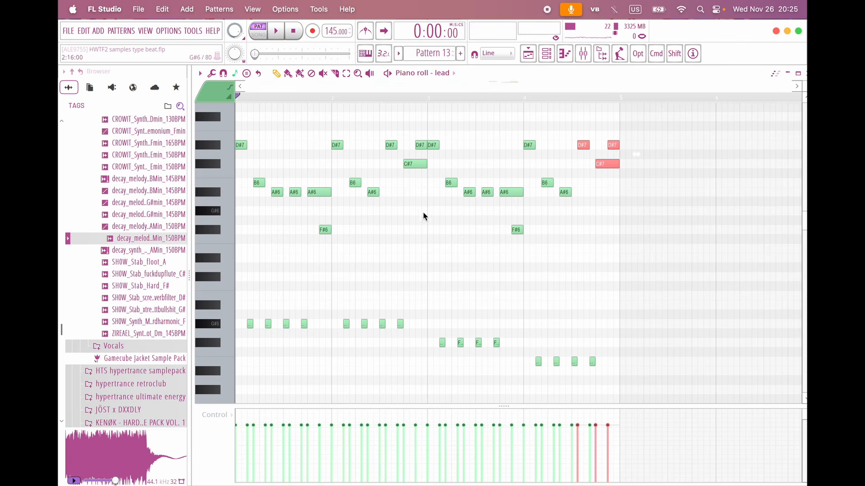
{"action": "left_click_drag", "start_coordinate": [430, 241], "coordinate": [237, 93]}
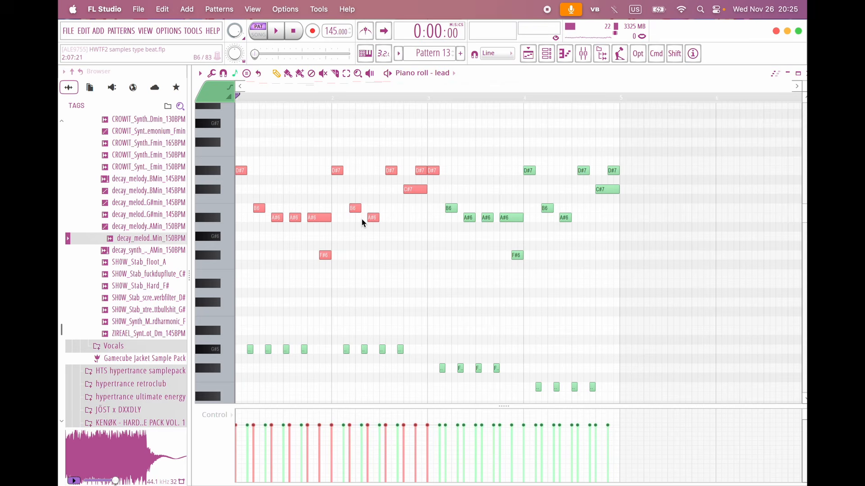
{"action": "left_click", "coordinate": [606, 266]}
{"action": "key", "text": "space"}
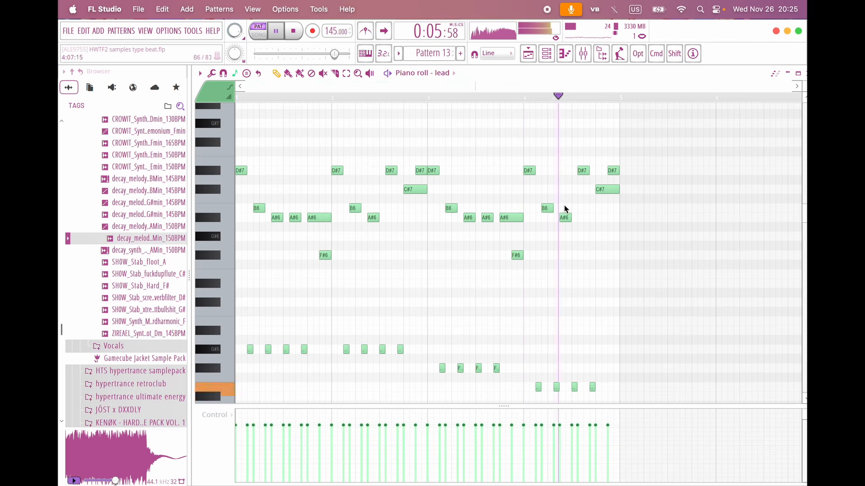
{"action": "key", "text": "space"}
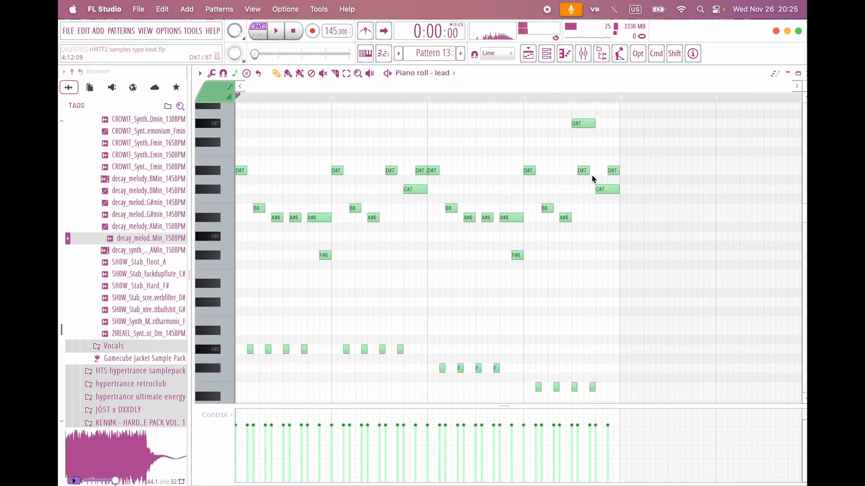
Step: In the fourth bar, replace the second D#7 with a shortened G#7, raise the long C#7 to F#7, and play the pattern
{"action": "scroll", "coordinate": [592, 175], "scroll_direction": "up", "scroll_amount": 3, "text": "ctrl"}
{"action": "left_click_drag", "start_coordinate": [597, 123], "coordinate": [587, 126]}
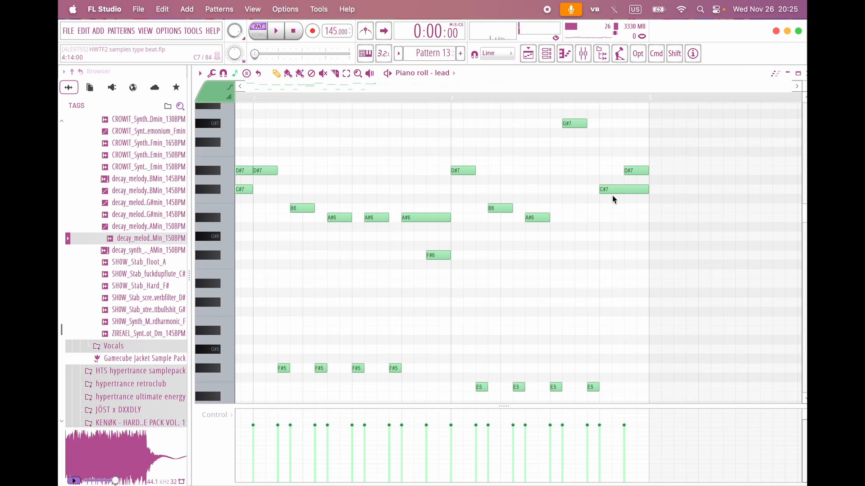
{"action": "left_click_drag", "start_coordinate": [616, 190], "coordinate": [616, 131]}
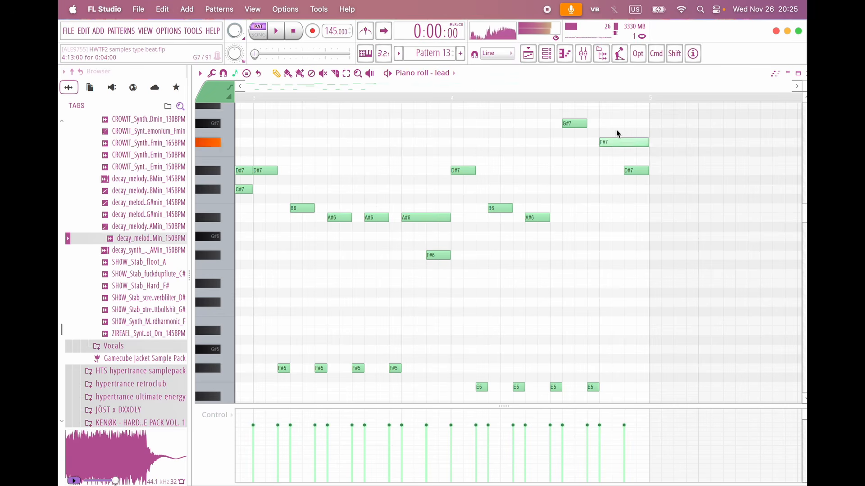
{"action": "scroll", "coordinate": [617, 176], "scroll_direction": "down", "scroll_amount": 2, "text": "ctrl"}
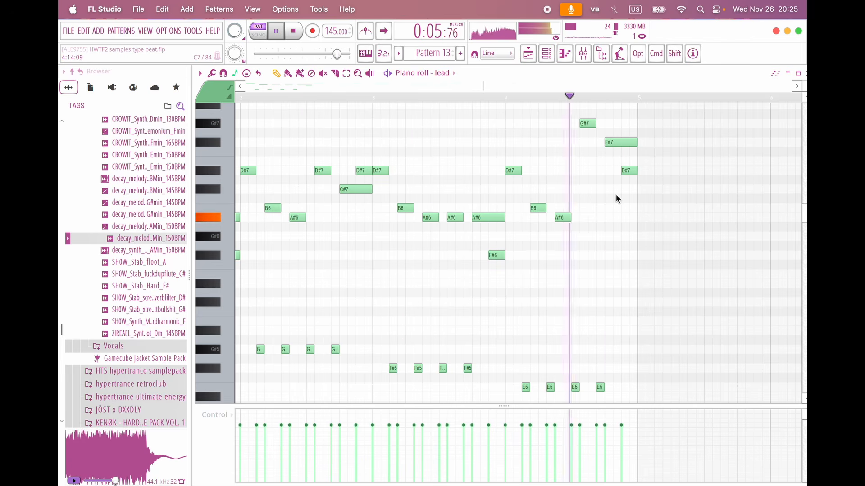
{"action": "key", "text": "space"}
Step: Lower the fourth bar's final D#7 note to C#7 and play the full melody
{"action": "scroll", "coordinate": [615, 194], "scroll_direction": "down", "scroll_amount": 2, "text": "ctrl"}
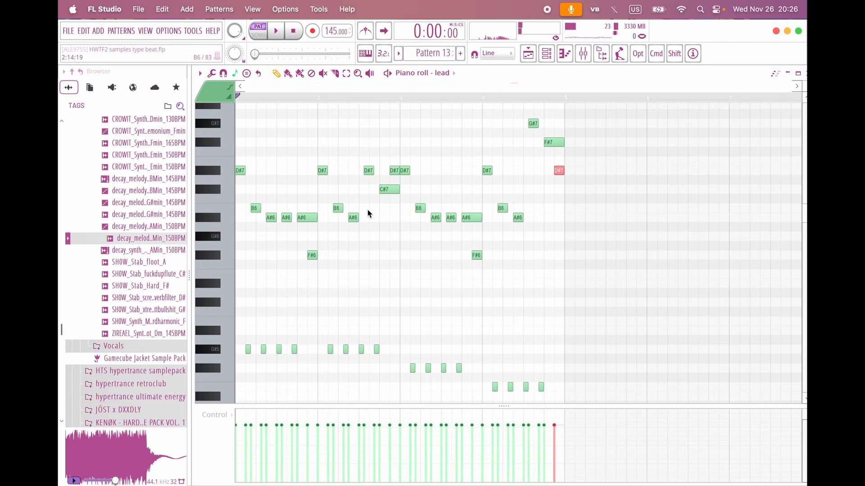
{"action": "scroll", "coordinate": [449, 205], "scroll_direction": "up", "scroll_amount": 5, "text": "ctrl"}
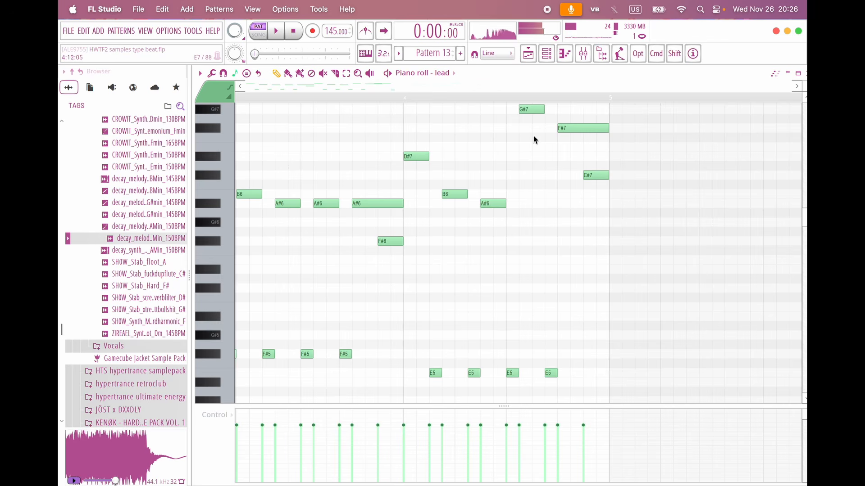
{"action": "key", "text": "space"}
{"action": "scroll", "coordinate": [506, 257], "scroll_direction": "down", "scroll_amount": 3}
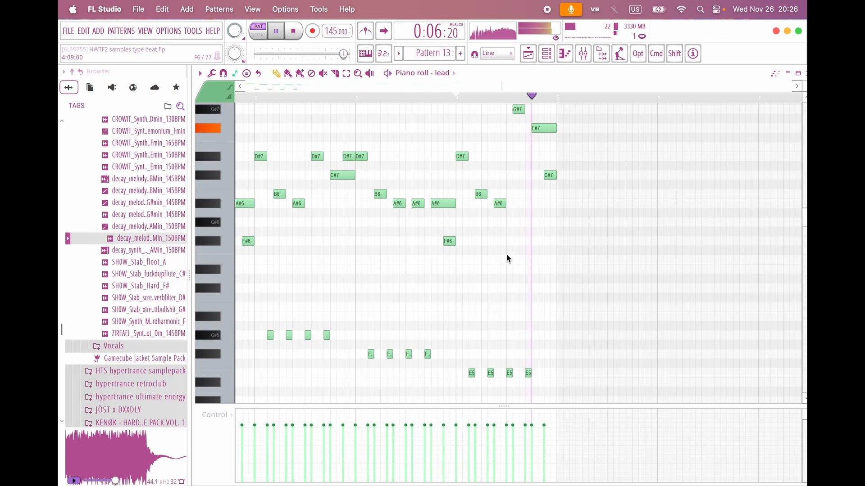
{"action": "scroll", "coordinate": [496, 246], "scroll_direction": "down", "scroll_amount": 2, "text": "ctrl"}
{"action": "scroll", "coordinate": [471, 239], "scroll_direction": "down", "scroll_amount": 1}
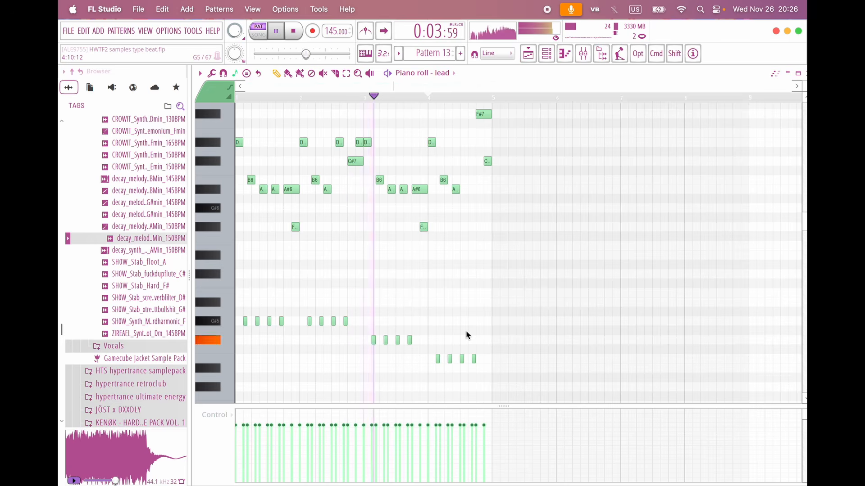
{"action": "key", "text": "space"}
Step: Place Pattern 13 on Track 1 in the empty part of the playlist at bar 105 and select its four bars for song playback
{"action": "key", "text": "F5"}
{"action": "scroll", "coordinate": [486, 227], "scroll_direction": "right", "scroll_amount": 4}
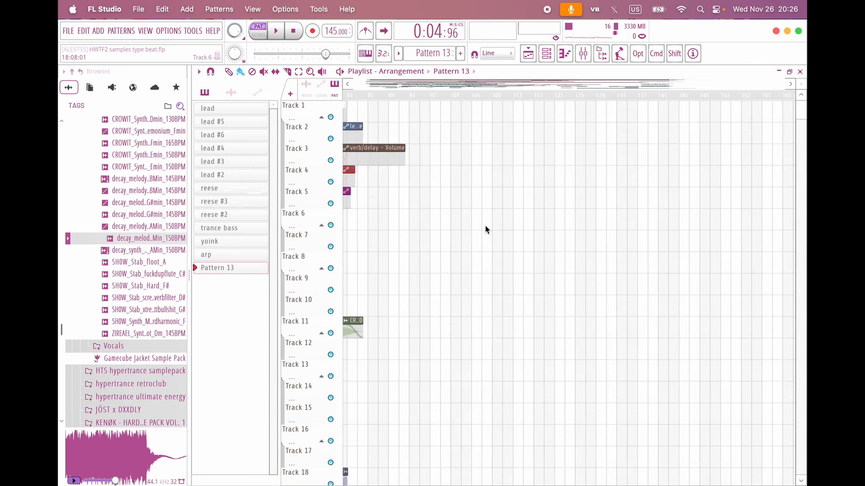
{"action": "left_click", "coordinate": [447, 121]}
{"action": "scroll", "coordinate": [480, 170], "scroll_direction": "up", "scroll_amount": 3, "text": "ctrl"}
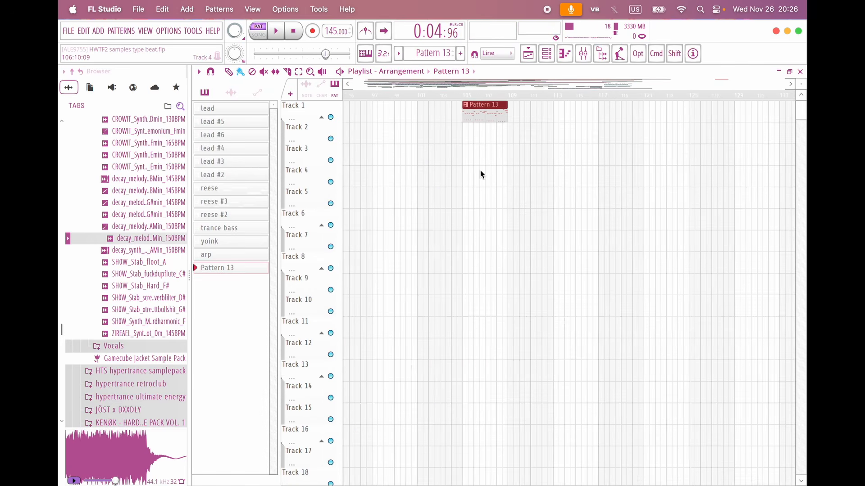
{"action": "scroll", "coordinate": [480, 170], "scroll_direction": "left", "scroll_amount": 2}
{"action": "left_click_drag", "start_coordinate": [506, 117], "coordinate": [574, 119]}
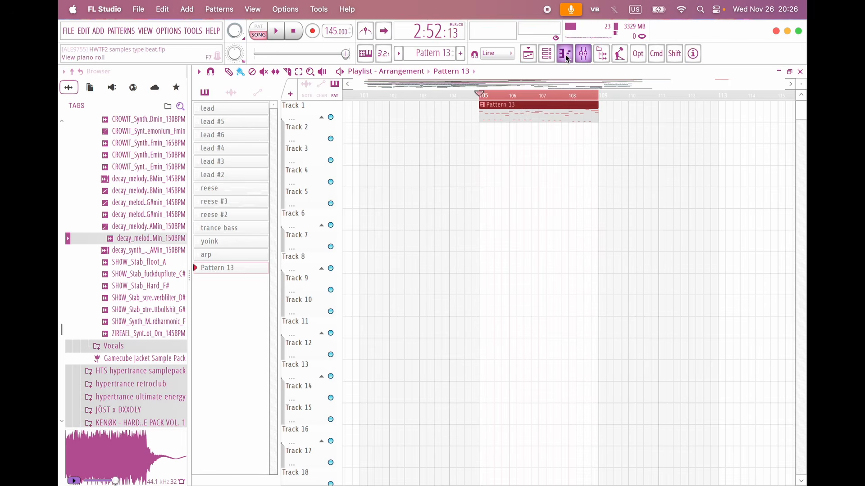
Step: Draw sustained reese notes under the melody: G#5 across bars one and two, F#5 in bar three and E5 in bar four
{"action": "left_click", "coordinate": [545, 54]}
{"action": "left_click", "coordinate": [279, 119]}
{"action": "key", "text": "Escape"}
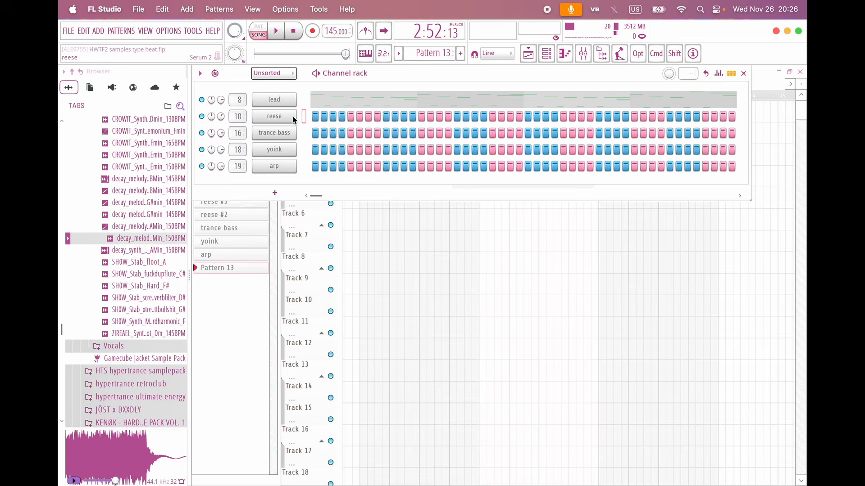
{"action": "right_click", "coordinate": [293, 118]}
{"action": "left_click", "coordinate": [334, 119]}
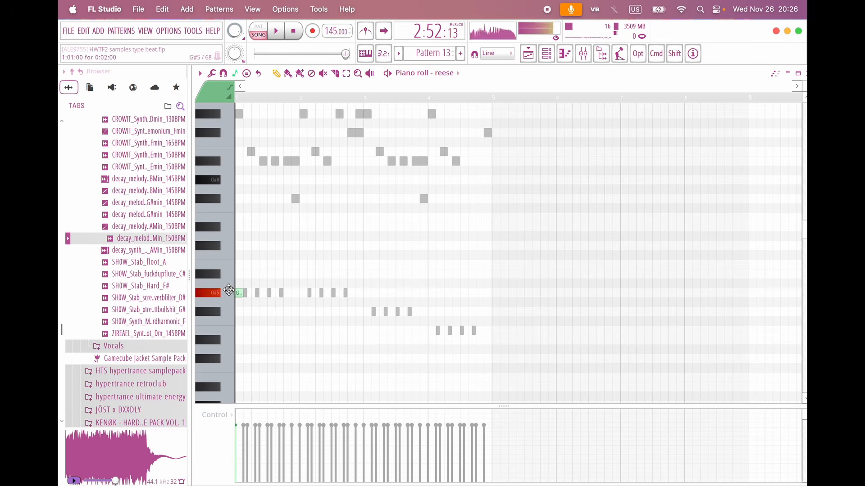
{"action": "left_click", "coordinate": [558, 272]}
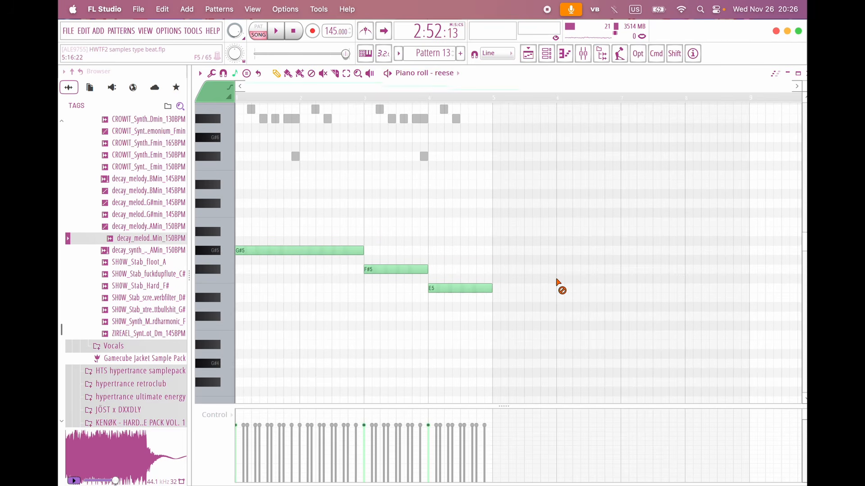
Step: Lower the reese notes by three octaves to G#2, F#2 and E2 while playing the arrangement
{"action": "key", "text": "super+Down"}
{"action": "key", "text": "super+Down"}
{"action": "key", "text": "space"}
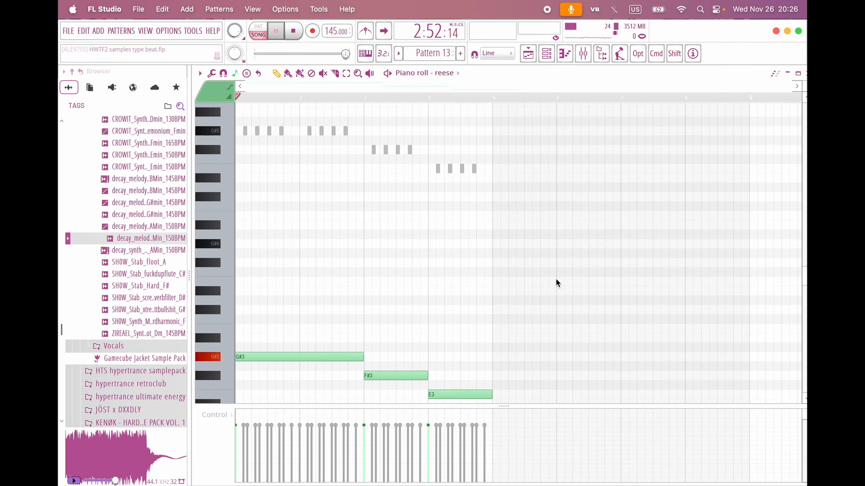
{"action": "key", "text": "super+Down"}
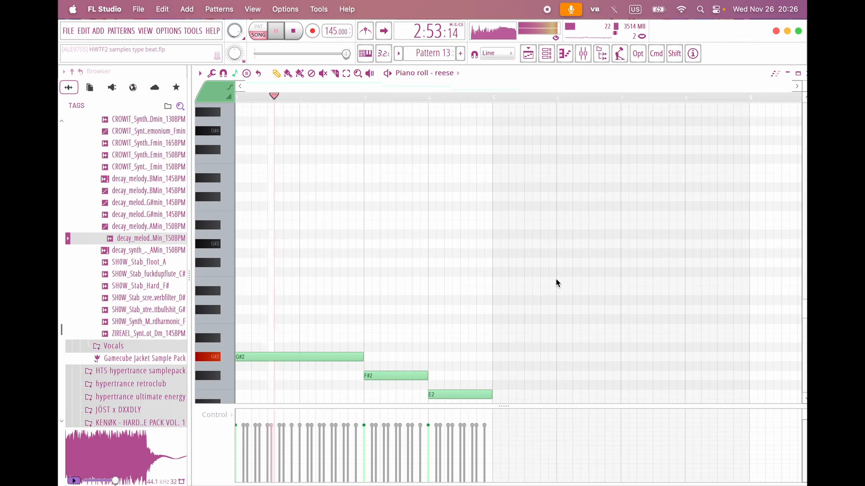
{"action": "scroll", "coordinate": [393, 376], "scroll_direction": "down", "scroll_amount": 2}
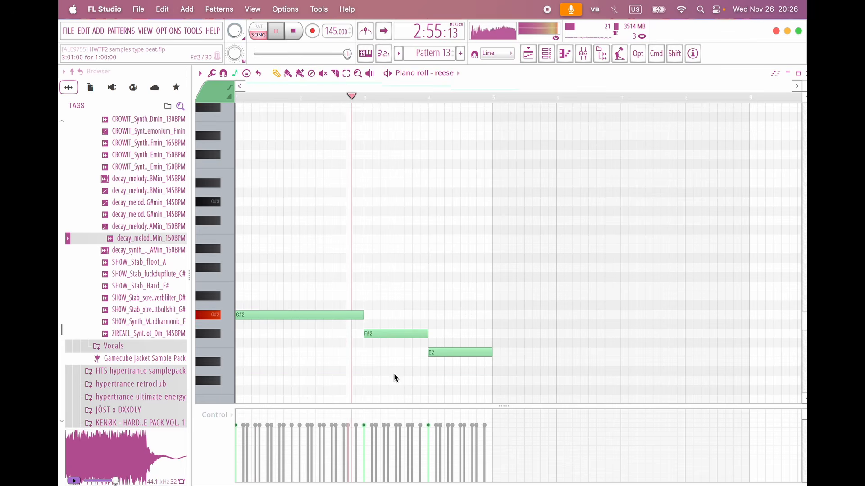
Step: Play the four-bar loop to hear the sustained reese notes under the lead melody, then stop playback
{"action": "scroll", "coordinate": [395, 378], "scroll_direction": "down", "scroll_amount": 3}
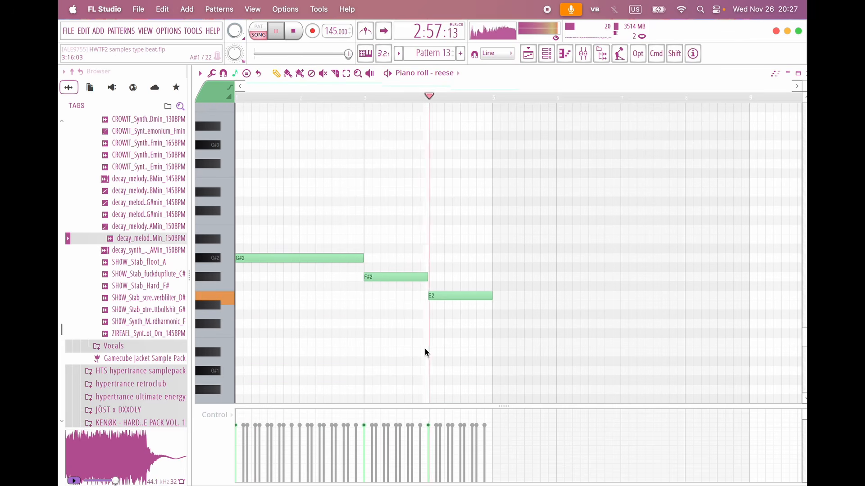
{"action": "scroll", "coordinate": [393, 309], "scroll_direction": "up", "scroll_amount": 7}
{"action": "scroll", "coordinate": [392, 309], "scroll_direction": "down", "scroll_amount": 6}
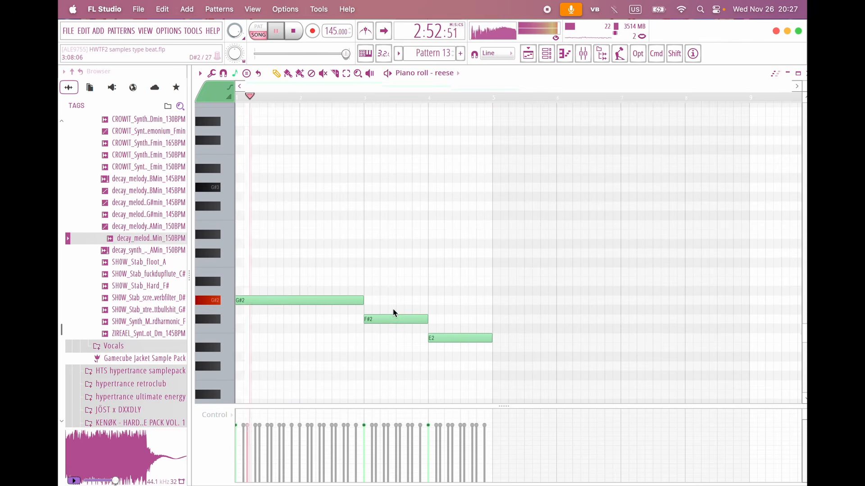
{"action": "scroll", "coordinate": [393, 309], "scroll_direction": "up", "scroll_amount": 3}
{"action": "scroll", "coordinate": [361, 320], "scroll_direction": "down", "scroll_amount": 2}
{"action": "key", "text": "space"}
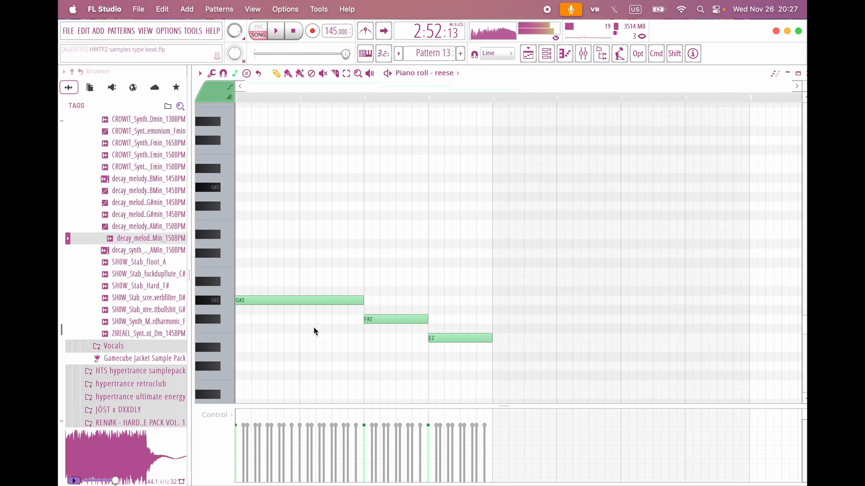
Step: Slice the G#2 reese note partway through bar two and E2 midway through bar four, raising the cut-off parts to G#3 and E3
{"action": "scroll", "coordinate": [314, 327], "scroll_direction": "up", "scroll_amount": 3}
{"action": "key", "text": "c"}
{"action": "key", "text": "space"}
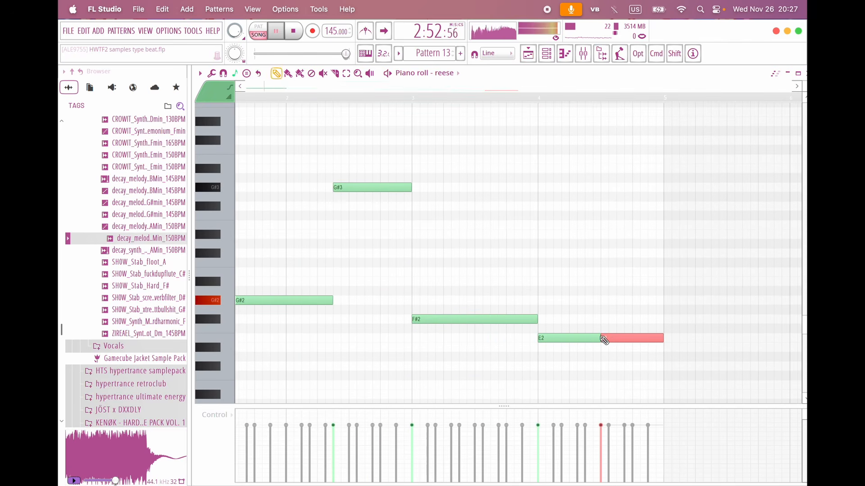
{"action": "key", "text": "super+Up"}
{"action": "scroll", "coordinate": [602, 339], "scroll_direction": "down", "scroll_amount": 2}
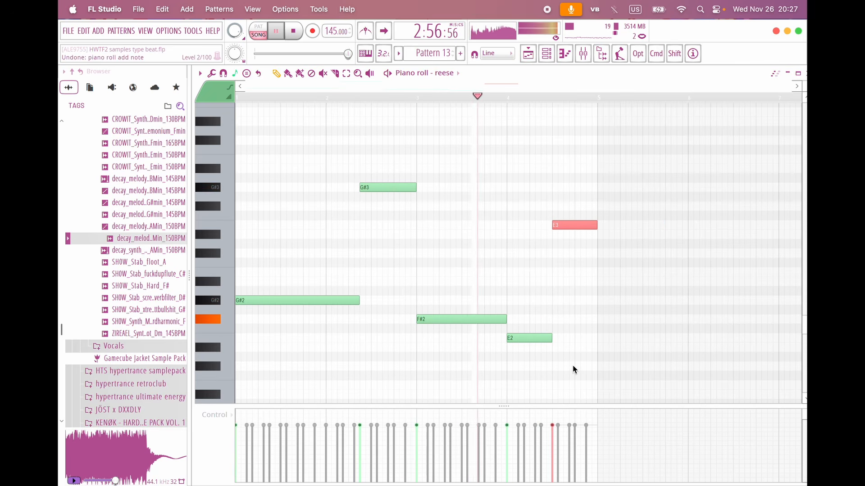
{"action": "left_click_drag", "start_coordinate": [561, 351], "coordinate": [531, 216]}
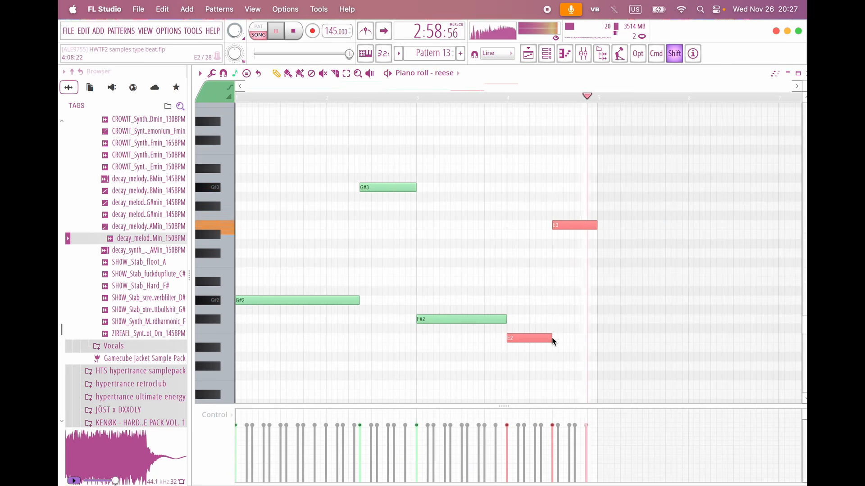
{"action": "left_click_drag", "start_coordinate": [554, 341], "coordinate": [570, 345]}
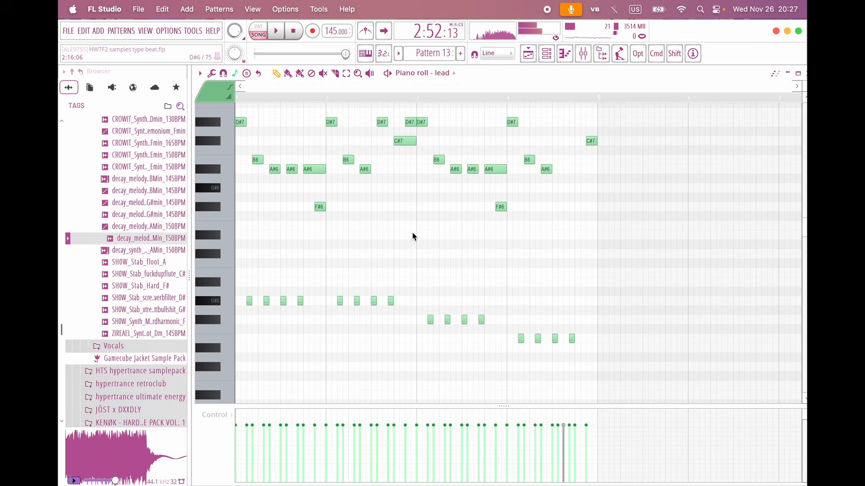
Step: Lower the entire lead melody by one octave so it starts on D#6, and play it with the reese
{"action": "scroll", "coordinate": [413, 233], "scroll_direction": "down", "scroll_amount": 2}
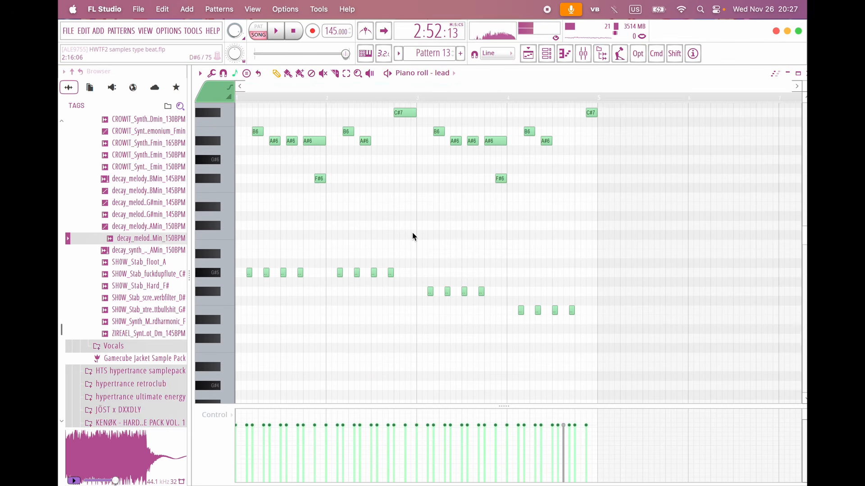
{"action": "scroll", "coordinate": [413, 236], "scroll_direction": "up", "scroll_amount": 5}
{"action": "key", "text": "space"}
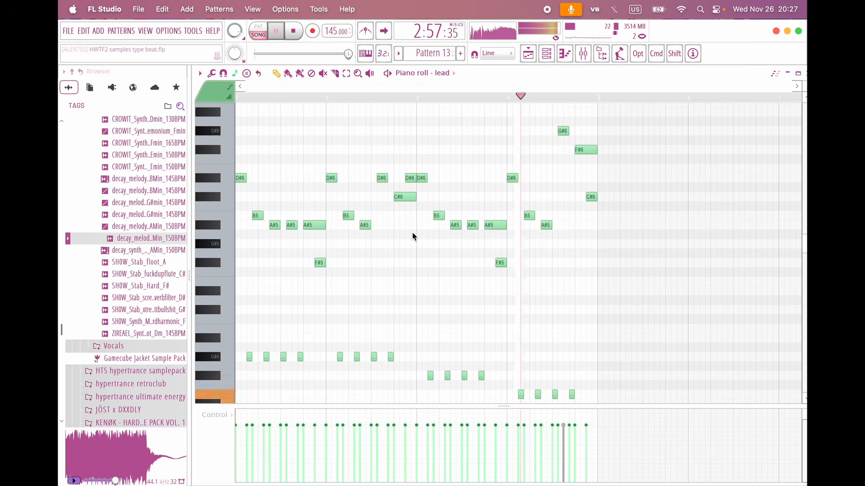
{"action": "key", "text": "space"}
{"action": "scroll", "coordinate": [412, 233], "scroll_direction": "down", "scroll_amount": 2}
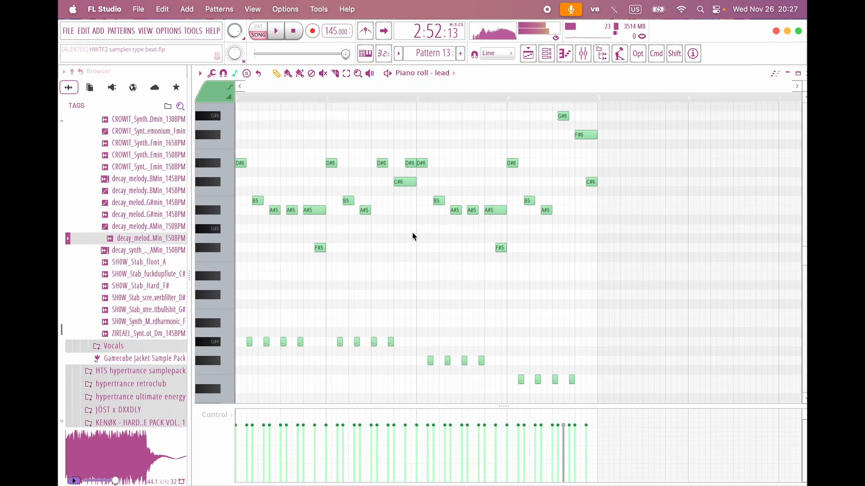
{"action": "scroll", "coordinate": [412, 247], "scroll_direction": "up", "scroll_amount": 2}
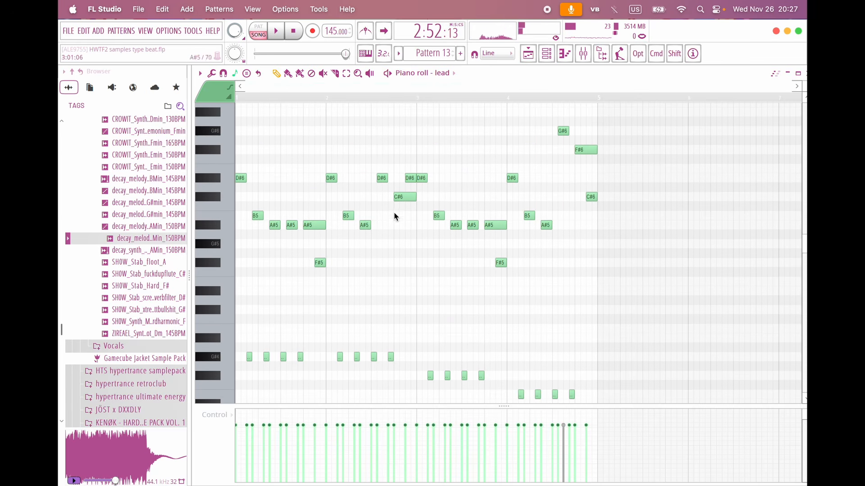
Step: Copy the kick and snare clips from the bar 73 section to Tracks 2 and 3 in bar 105 and play them
{"action": "left_click", "coordinate": [524, 55]}
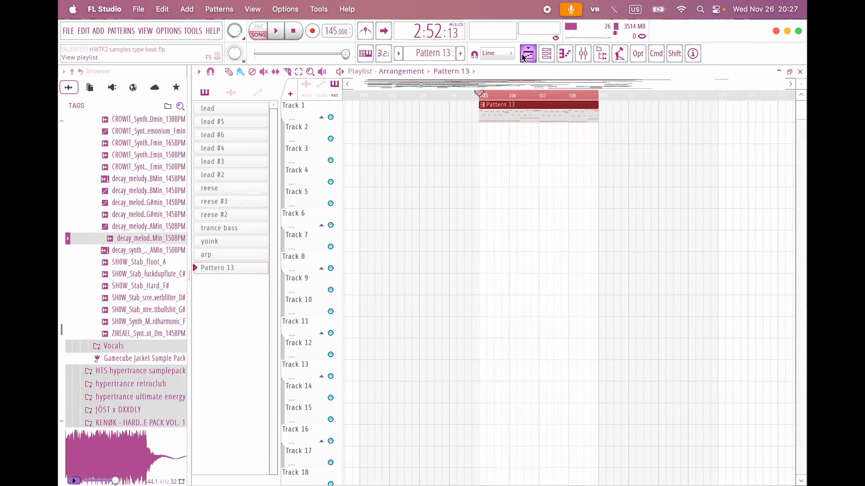
{"action": "scroll", "coordinate": [514, 187], "scroll_direction": "left", "scroll_amount": 10}
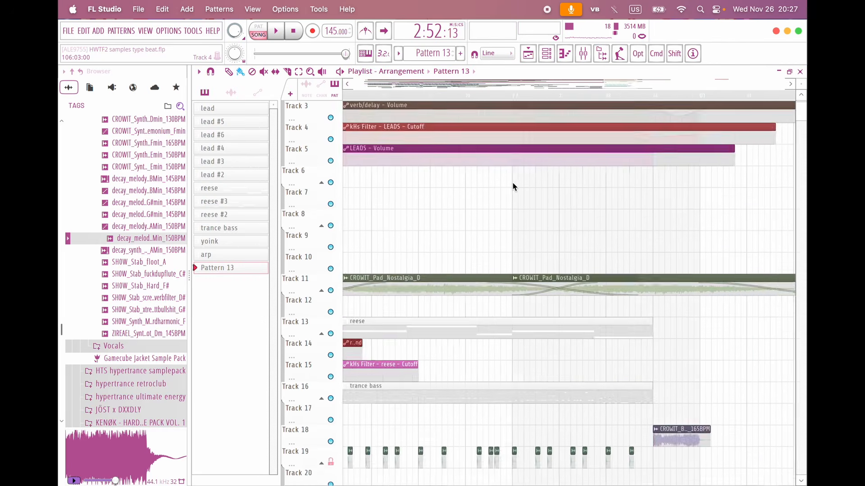
{"action": "scroll", "coordinate": [514, 187], "scroll_direction": "down", "scroll_amount": 3}
{"action": "scroll", "coordinate": [513, 187], "scroll_direction": "down", "scroll_amount": 3}
{"action": "scroll", "coordinate": [512, 187], "scroll_direction": "up", "scroll_amount": 4}
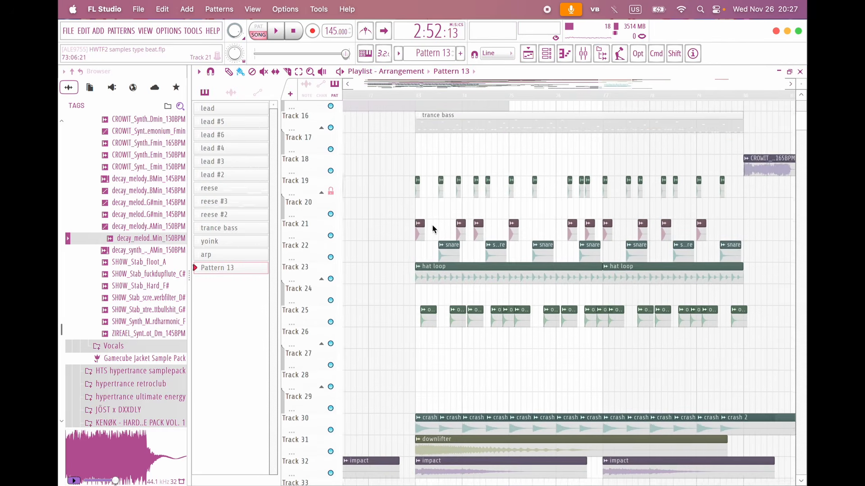
{"action": "key", "text": "space"}
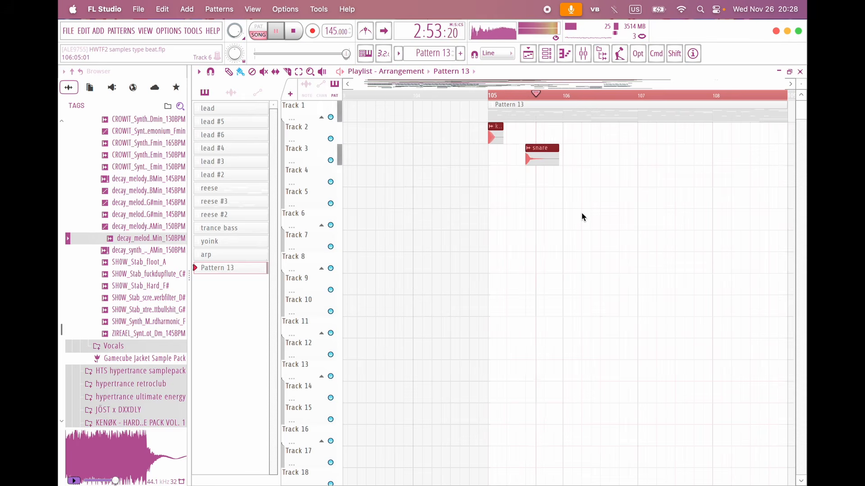
{"action": "key", "text": "space"}
Step: Copy the SC Trigger clip from bar 73 to Track 2 at bar 105, with kick and snare moved to Tracks 3 and 4
{"action": "scroll", "coordinate": [582, 214], "scroll_direction": "left", "scroll_amount": 5}
{"action": "scroll", "coordinate": [582, 214], "scroll_direction": "down", "scroll_amount": 1}
{"action": "scroll", "coordinate": [582, 217], "scroll_direction": "down", "scroll_amount": 5}
{"action": "scroll", "coordinate": [582, 218], "scroll_direction": "left", "scroll_amount": 5}
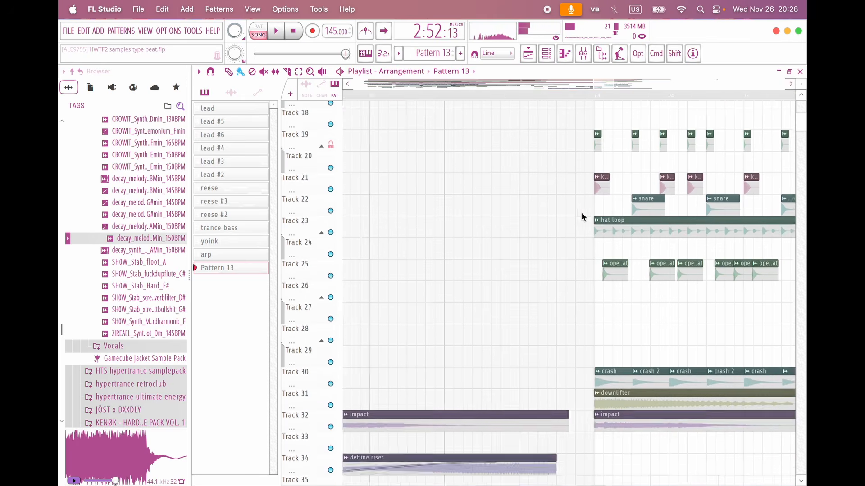
{"action": "scroll", "coordinate": [582, 218], "scroll_direction": "up", "scroll_amount": 4}
{"action": "left_click", "coordinate": [572, 206]}
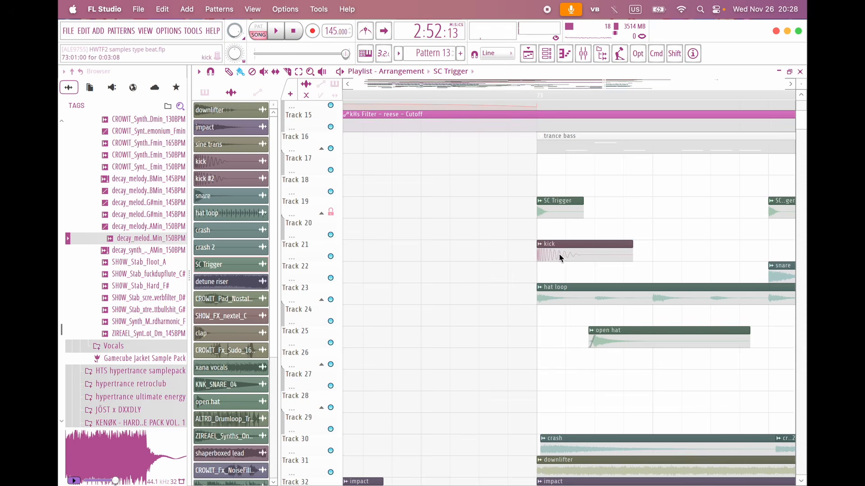
{"action": "scroll", "coordinate": [558, 257], "scroll_direction": "right", "scroll_amount": 10}
{"action": "scroll", "coordinate": [444, 207], "scroll_direction": "up", "scroll_amount": 6}
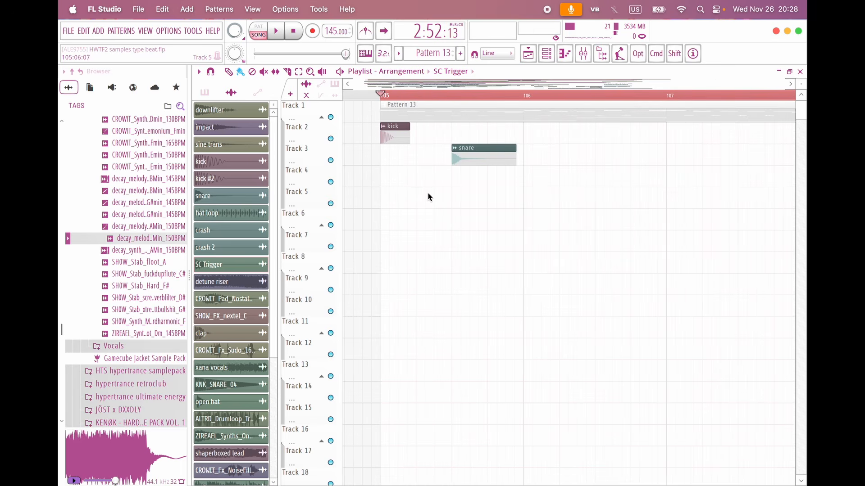
{"action": "left_click", "coordinate": [396, 132]}
{"action": "scroll", "coordinate": [399, 129], "scroll_direction": "up", "scroll_amount": 3}
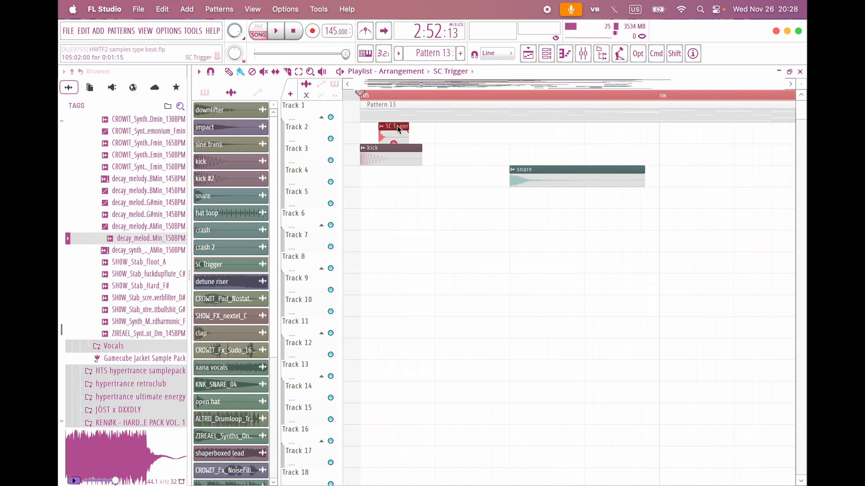
{"action": "left_click_drag", "start_coordinate": [394, 123], "coordinate": [373, 133]}
Step: View the SC Trigger clip's sample settings, close them and open the mixer
{"action": "double_click", "coordinate": [372, 133]}
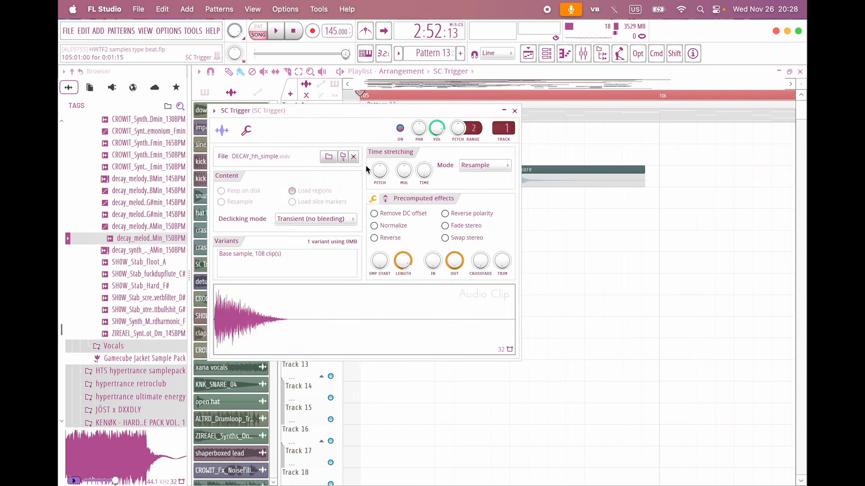
{"action": "left_click", "coordinate": [515, 111]}
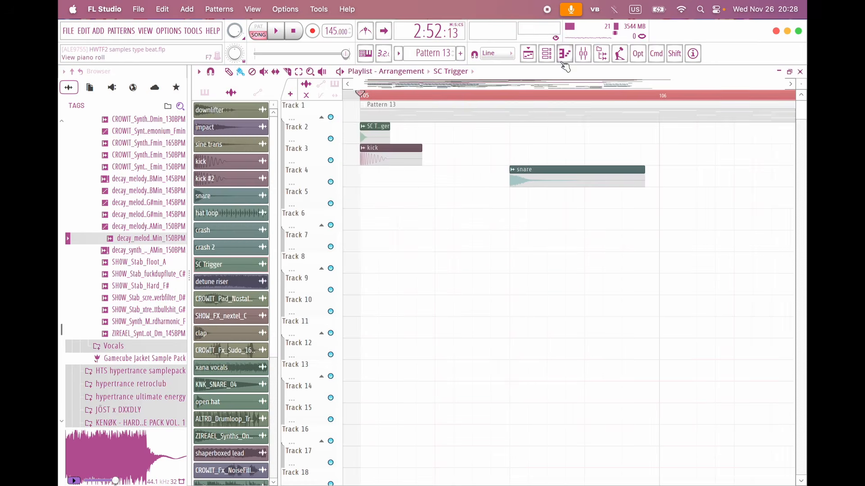
{"action": "left_click", "coordinate": [582, 55]}
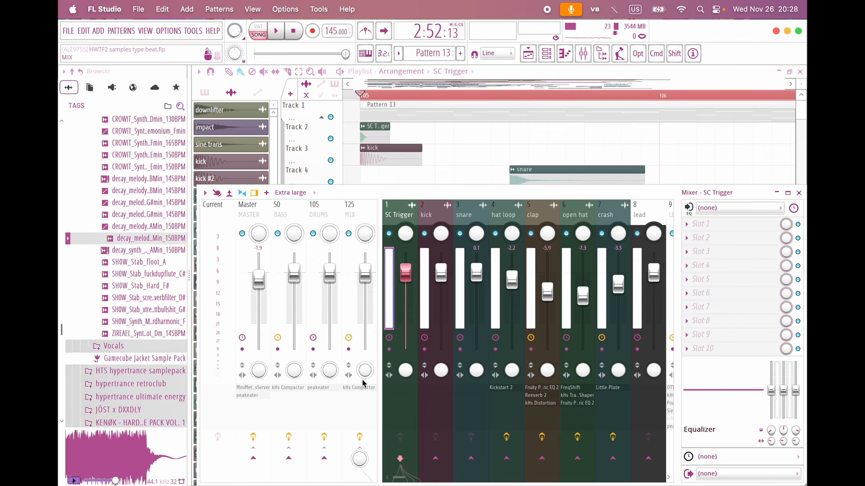
Step: Select the MIX bus, look through the mixer tracks and inspect the bus's kHs Compactor settings
{"action": "left_click", "coordinate": [364, 223]}
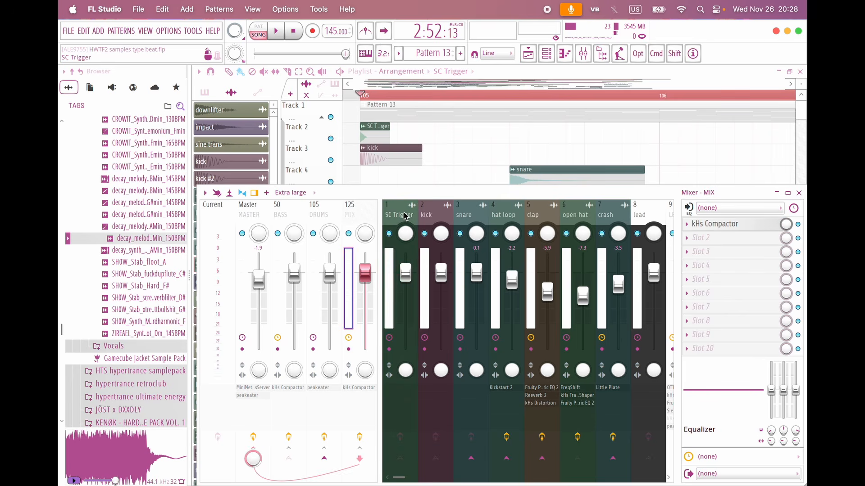
{"action": "scroll", "coordinate": [403, 212], "scroll_direction": "down", "scroll_amount": 6}
{"action": "scroll", "coordinate": [404, 213], "scroll_direction": "up", "scroll_amount": 1}
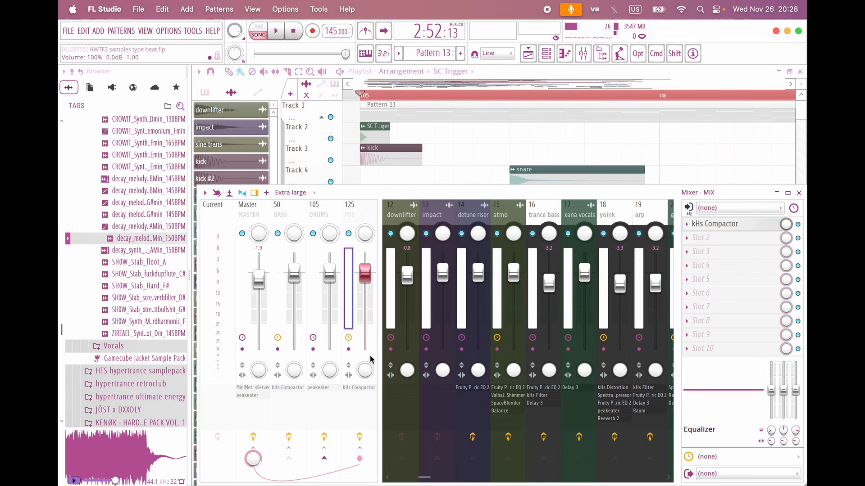
{"action": "left_click", "coordinate": [362, 387]}
{"action": "left_click", "coordinate": [380, 154]}
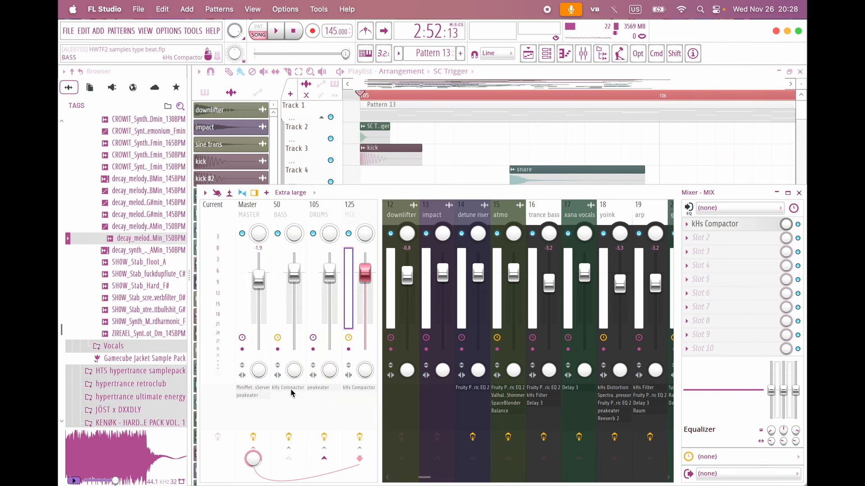
Step: Examine the BASS bus's kHs Compactor sidechain response during playback, and reopen the MIX bus's kHs Compactor
{"action": "left_click", "coordinate": [291, 389]}
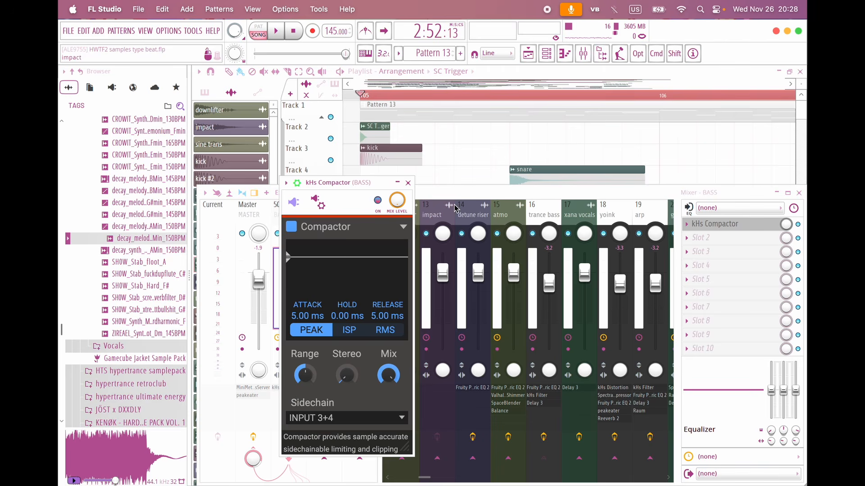
{"action": "scroll", "coordinate": [456, 208], "scroll_direction": "up", "scroll_amount": 6}
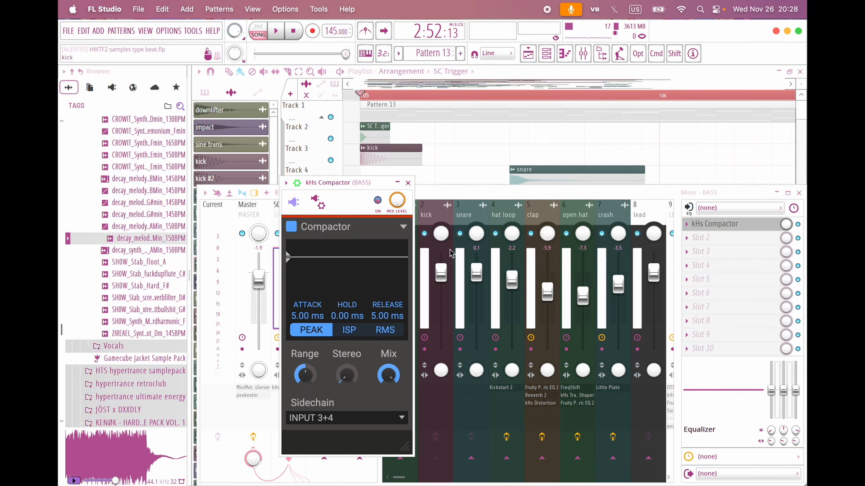
{"action": "key", "text": "space"}
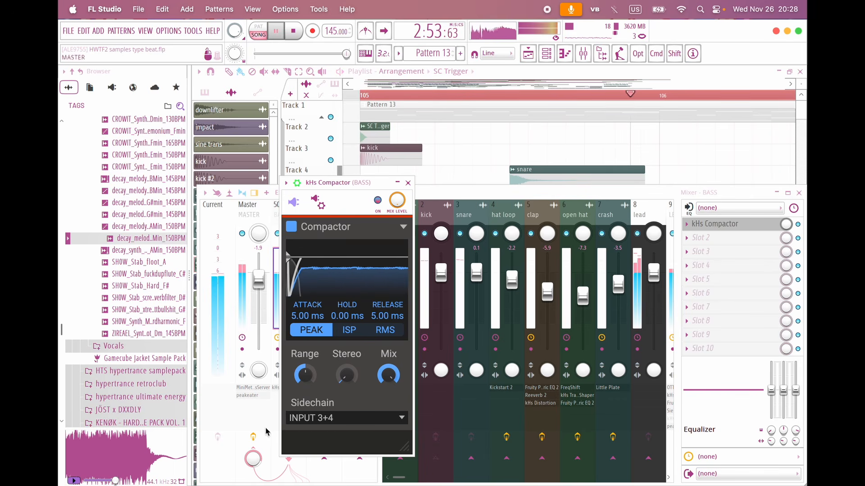
{"action": "key", "text": "space"}
{"action": "left_click", "coordinate": [408, 183]}
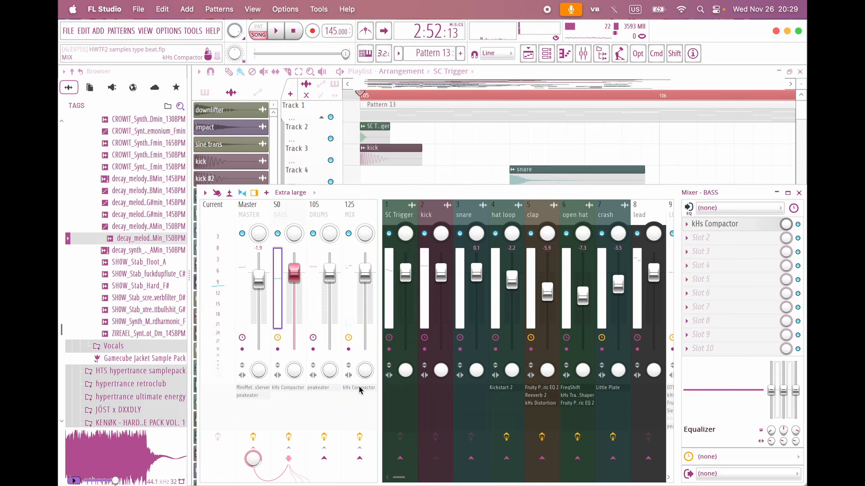
{"action": "left_click", "coordinate": [361, 388]}
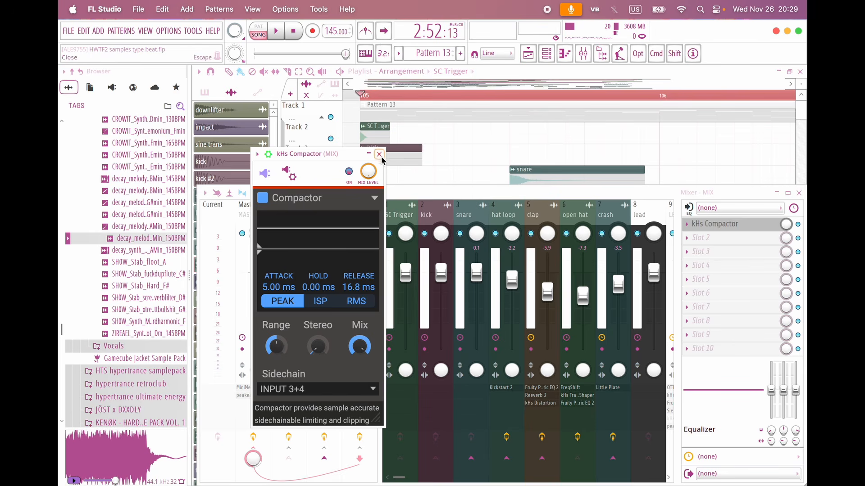
Step: Compare the SC Trigger and kick clips at the start of bar 105 and select the kick clip on Track 3
{"action": "scroll", "coordinate": [375, 131], "scroll_direction": "up", "scroll_amount": 3}
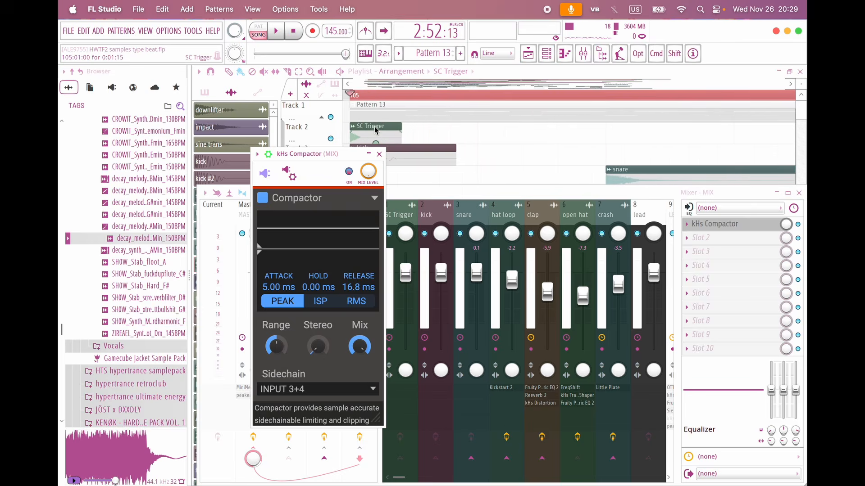
{"action": "right_click", "coordinate": [475, 131]}
{"action": "scroll", "coordinate": [344, 200], "scroll_direction": "up", "scroll_amount": 2}
{"action": "scroll", "coordinate": [344, 200], "scroll_direction": "left", "scroll_amount": 2}
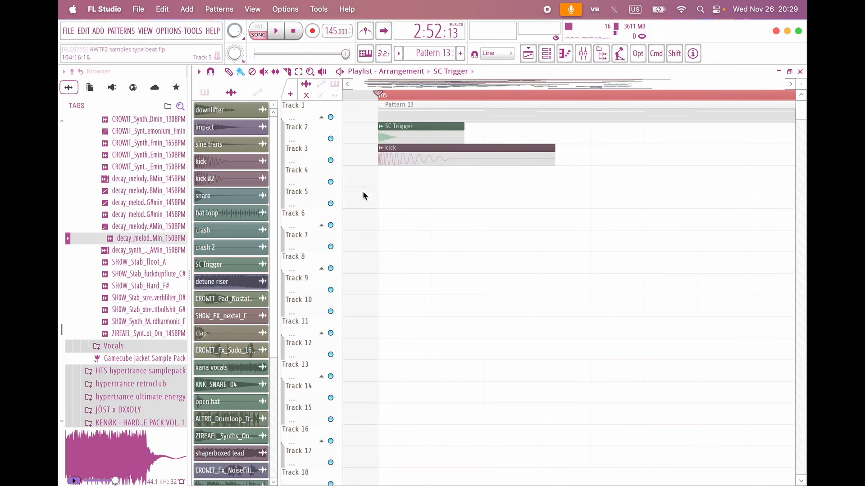
{"action": "left_click_drag", "start_coordinate": [382, 185], "coordinate": [384, 164]}
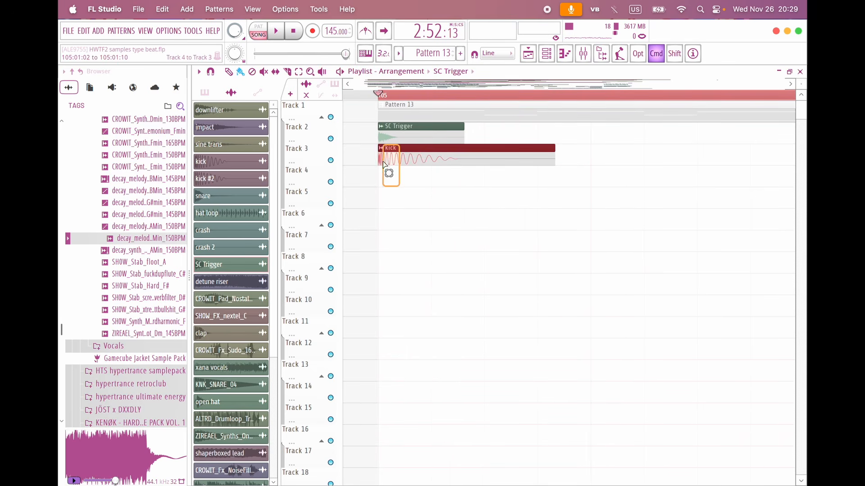
{"action": "key", "text": "super"}
{"action": "scroll", "coordinate": [415, 188], "scroll_direction": "down", "scroll_amount": 5}
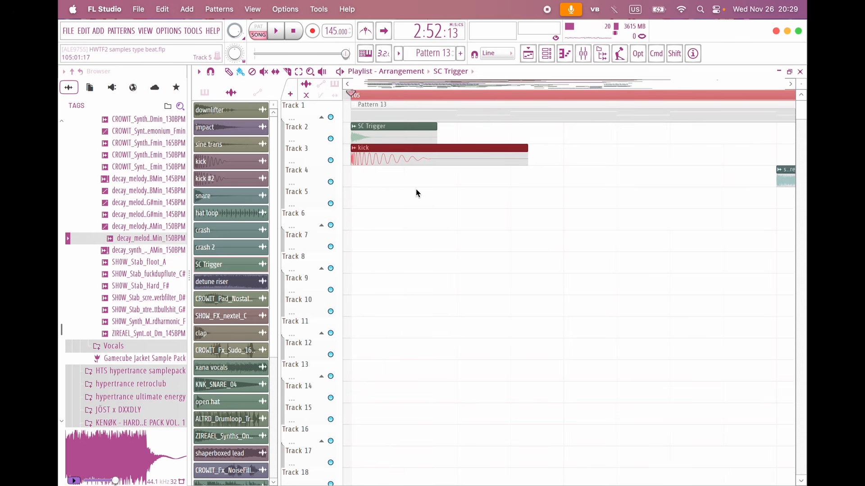
{"action": "scroll", "coordinate": [346, 182], "scroll_direction": "down", "scroll_amount": 3}
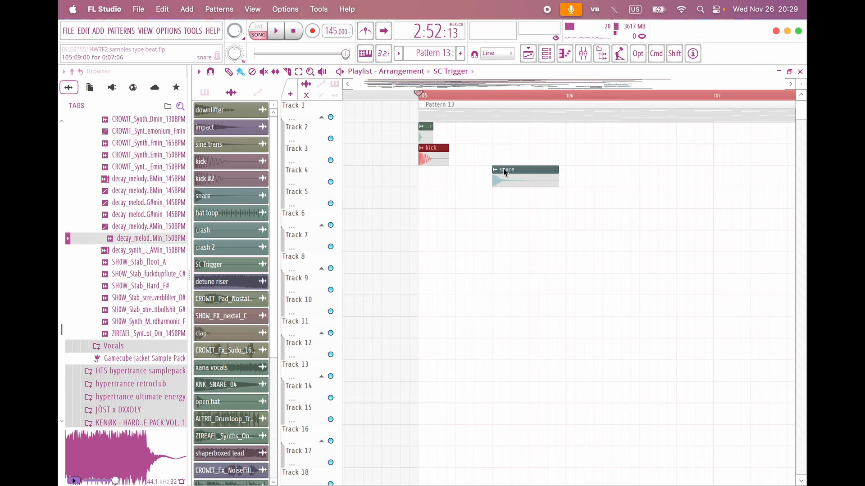
Step: Copy the SC Trigger clip on Track 2 to the start of the snare clip in bar 105
{"action": "scroll", "coordinate": [504, 169], "scroll_direction": "up", "scroll_amount": 3}
{"action": "key", "text": "shift"}
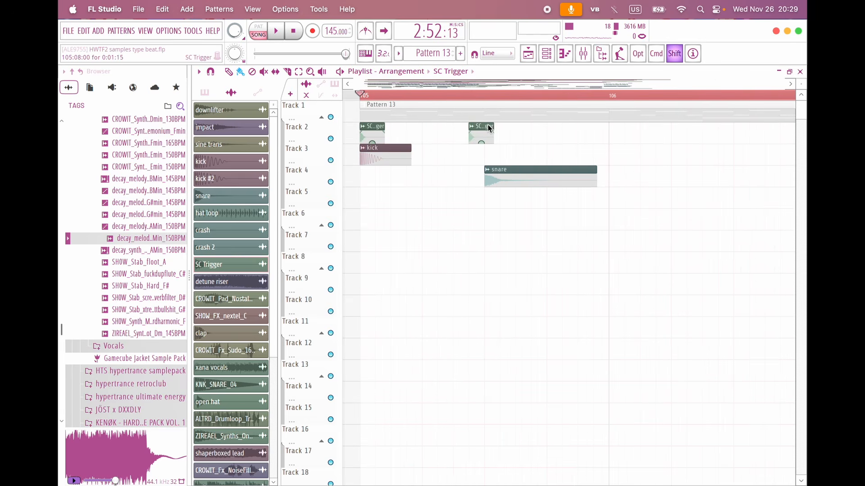
{"action": "scroll", "coordinate": [492, 204], "scroll_direction": "up", "scroll_amount": 4}
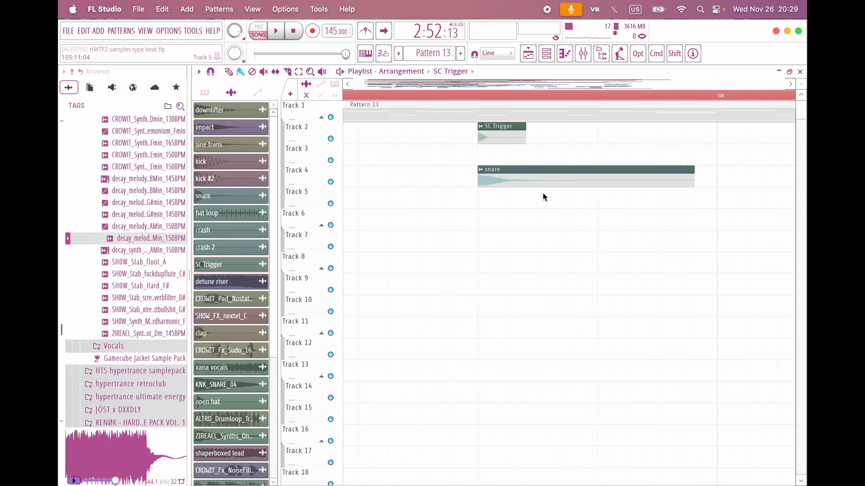
{"action": "scroll", "coordinate": [554, 189], "scroll_direction": "down", "scroll_amount": 4}
Step: Open the kHs Compactors on the MIX and BASS buses side by side and compare their sidechain response during playback
{"action": "left_click", "coordinate": [583, 54]}
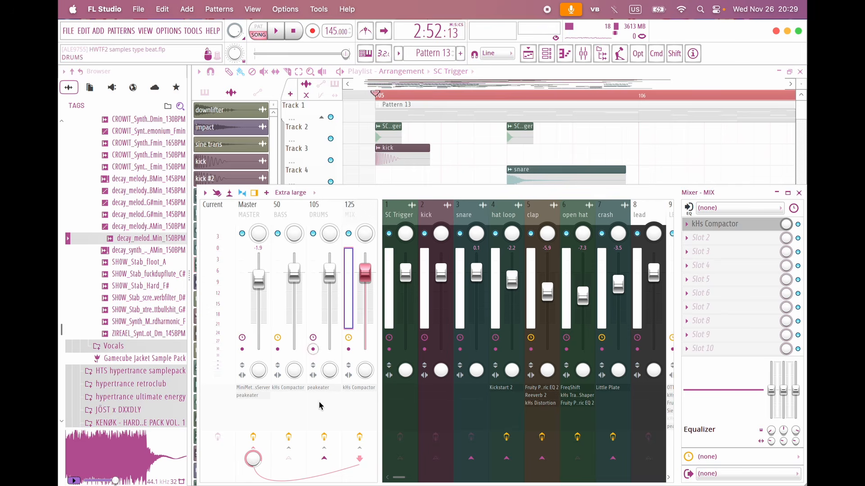
{"action": "left_click", "coordinate": [372, 390]}
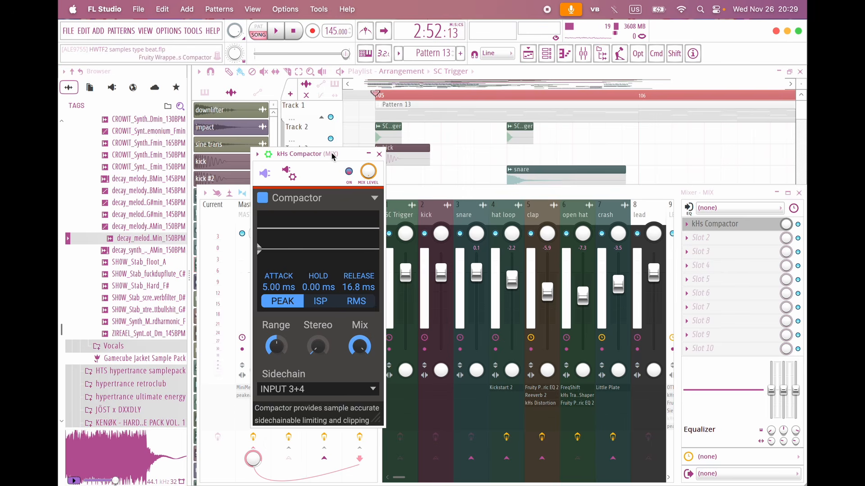
{"action": "key", "text": "space"}
{"action": "key", "text": "space"}
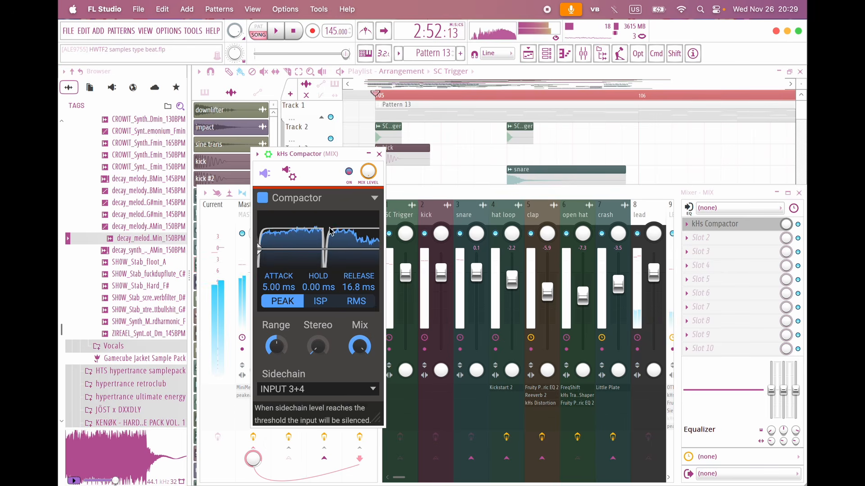
{"action": "left_click_drag", "start_coordinate": [316, 160], "coordinate": [502, 175]}
{"action": "left_click", "coordinate": [290, 388]}
{"action": "key", "text": "space"}
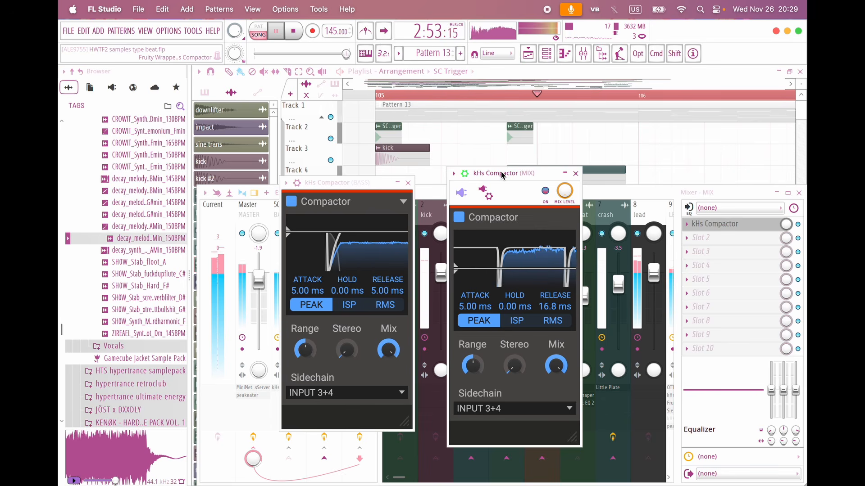
{"action": "key", "text": "space"}
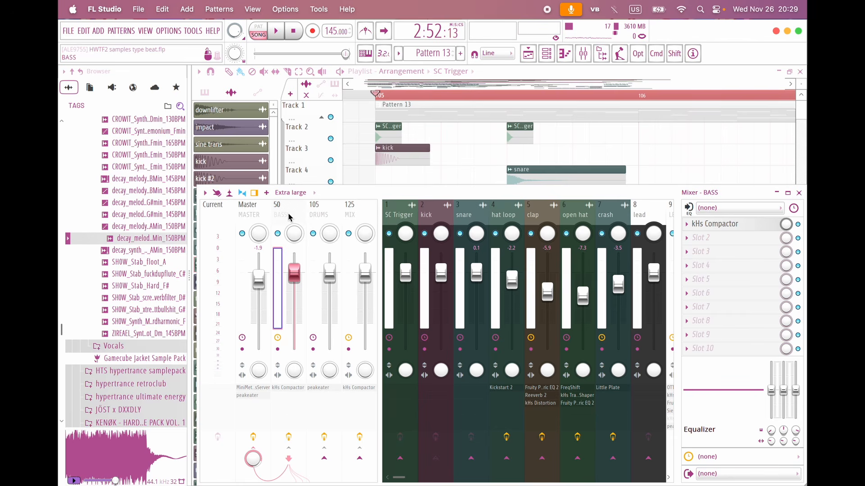
Step: Examine the mixer routing of the kick, reese and trance bass tracks and of the BASS and MIX buses
{"action": "left_click", "coordinate": [442, 216]}
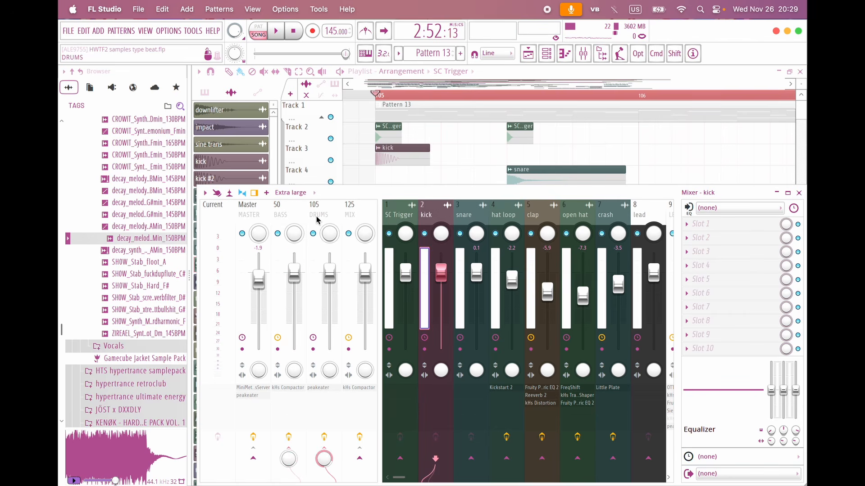
{"action": "scroll", "coordinate": [535, 213], "scroll_direction": "right", "scroll_amount": 8}
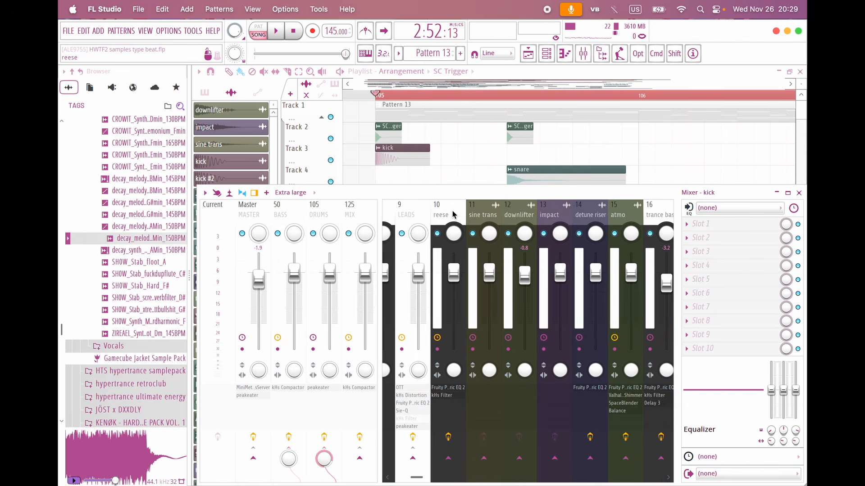
{"action": "left_click", "coordinate": [454, 215]}
{"action": "scroll", "coordinate": [454, 215], "scroll_direction": "right", "scroll_amount": 2}
{"action": "scroll", "coordinate": [454, 215], "scroll_direction": "right", "scroll_amount": 2}
{"action": "left_click", "coordinate": [482, 216]}
{"action": "left_click", "coordinate": [539, 221]}
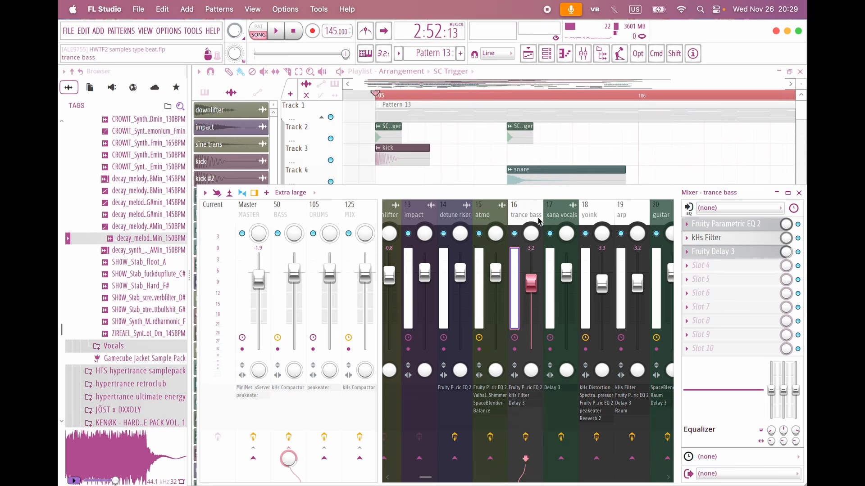
{"action": "left_click", "coordinate": [291, 215]}
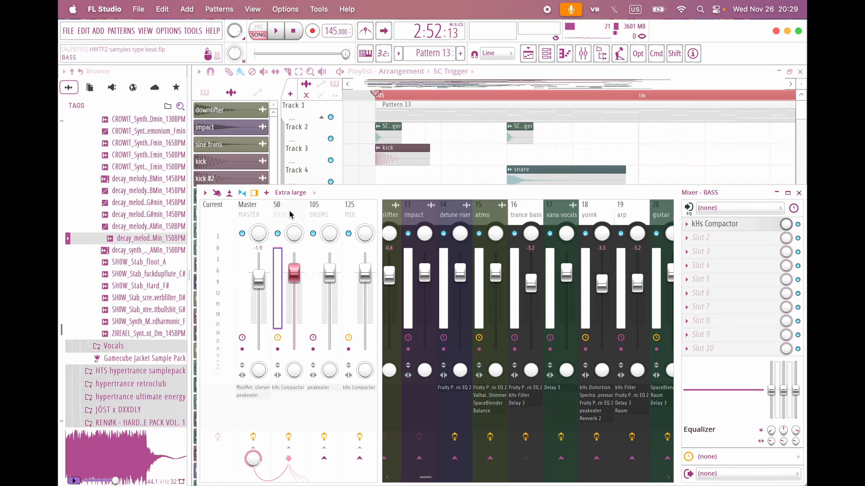
{"action": "left_click", "coordinate": [371, 217]}
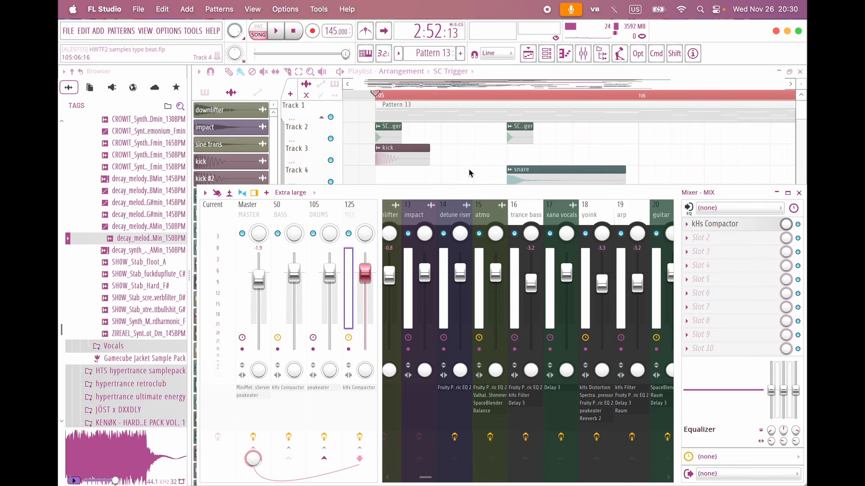
Step: Copy the bar 105 drum clips into bar 106 and shift the copied kick and its SC Trigger to beat 2
{"action": "key", "text": "F9"}
{"action": "scroll", "coordinate": [506, 216], "scroll_direction": "down", "scroll_amount": 3}
{"action": "scroll", "coordinate": [507, 216], "scroll_direction": "right", "scroll_amount": 2}
{"action": "mouse_move", "coordinate": [544, 216]}
{"action": "left_mouse_down"}
{"action": "mouse_move", "coordinate": [389, 138]}
{"action": "mouse_move", "coordinate": [556, 152]}
{"action": "mouse_move", "coordinate": [545, 130]}
{"action": "left_mouse_up"}
{"action": "left_click_drag", "start_coordinate": [564, 159], "coordinate": [582, 159]}
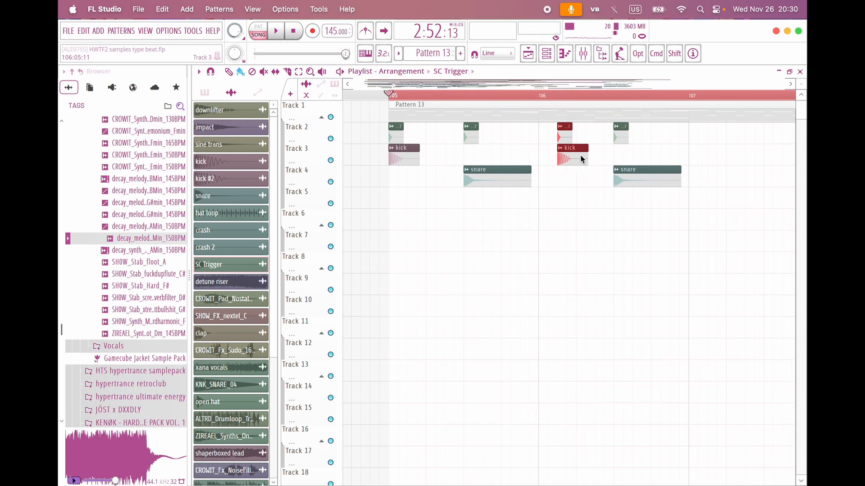
{"action": "scroll", "coordinate": [556, 230], "scroll_direction": "down", "scroll_amount": 5}
{"action": "scroll", "coordinate": [556, 229], "scroll_direction": "right", "scroll_amount": 3}
Step: Duplicate all kick, snare and SC Trigger clips of bars 105 and 106 into bars 107 and 108
{"action": "key", "text": "space"}
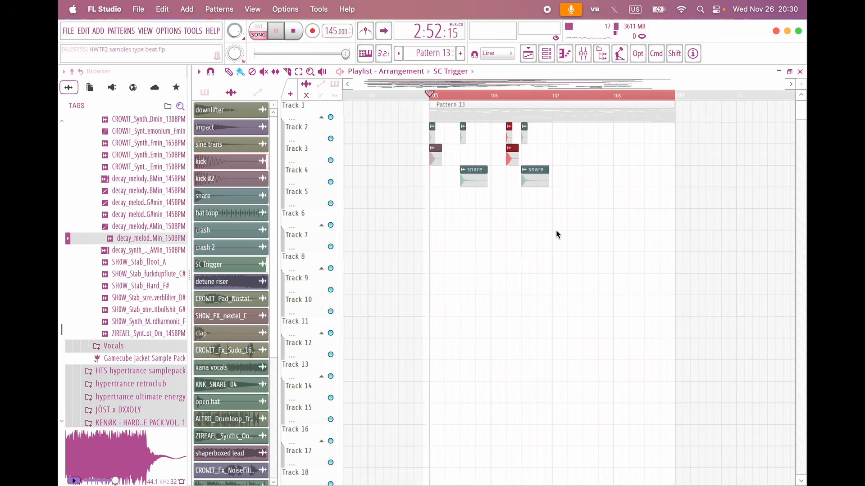
{"action": "scroll", "coordinate": [499, 188], "scroll_direction": "up", "scroll_amount": 3}
{"action": "left_click_drag", "start_coordinate": [613, 188], "coordinate": [379, 140]}
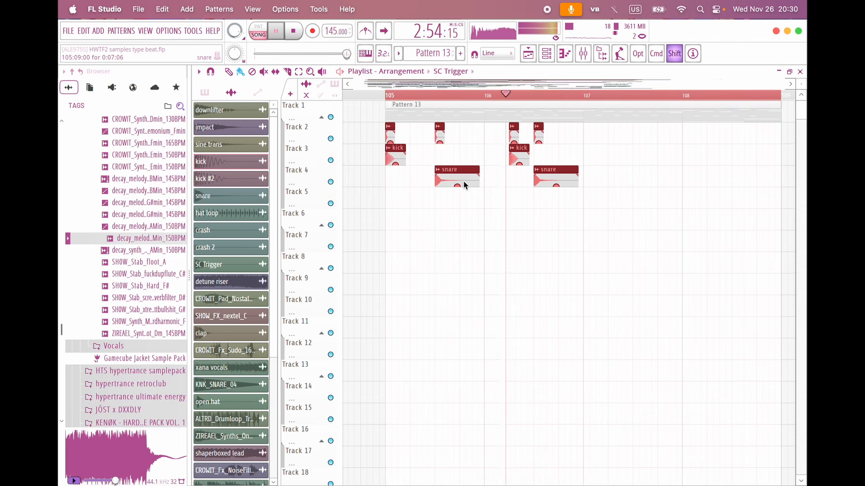
{"action": "mouse_move", "coordinate": [464, 181]}
{"action": "left_mouse_down"}
{"action": "mouse_move", "coordinate": [695, 177]}
{"action": "mouse_move", "coordinate": [657, 177]}
{"action": "left_mouse_up"}
{"action": "scroll", "coordinate": [604, 265], "scroll_direction": "right", "scroll_amount": 2}
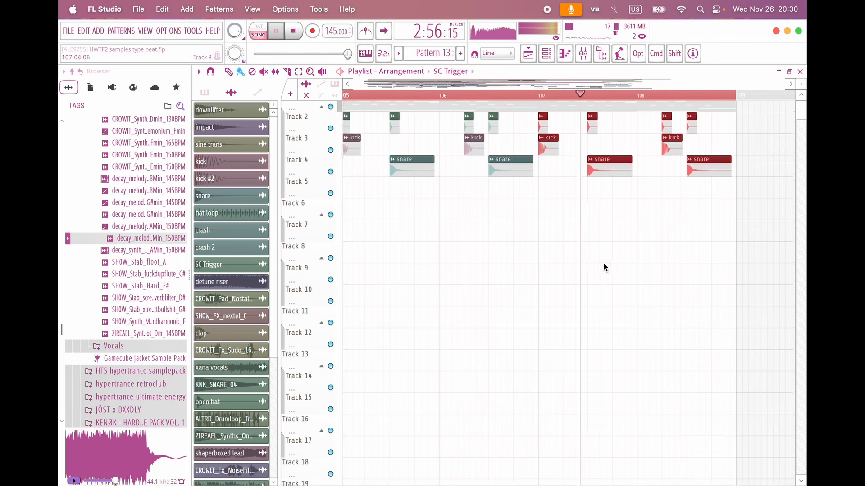
Step: Add a second kick with its SC Trigger two steps after the start of bar 107 and play the drum pattern
{"action": "mouse_move", "coordinate": [559, 167]}
{"action": "left_mouse_down"}
{"action": "mouse_move", "coordinate": [541, 130]}
{"action": "mouse_move", "coordinate": [569, 144]}
{"action": "mouse_move", "coordinate": [558, 144]}
{"action": "left_mouse_up"}
{"action": "scroll", "coordinate": [560, 212], "scroll_direction": "left", "scroll_amount": 2}
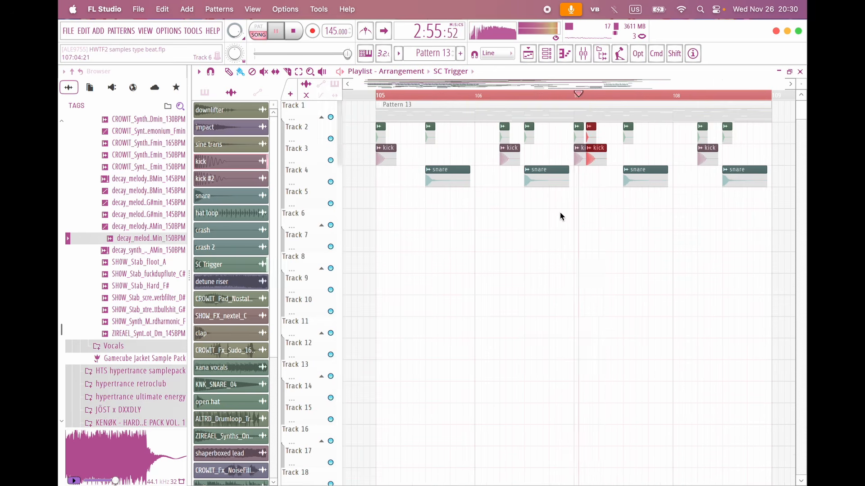
{"action": "scroll", "coordinate": [593, 188], "scroll_direction": "up", "scroll_amount": 1}
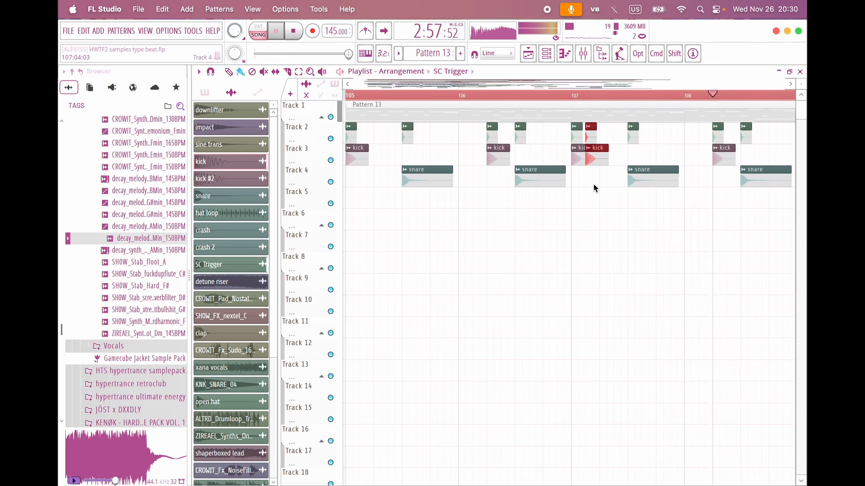
{"action": "key", "text": "space"}
{"action": "scroll", "coordinate": [596, 188], "scroll_direction": "down", "scroll_amount": 1}
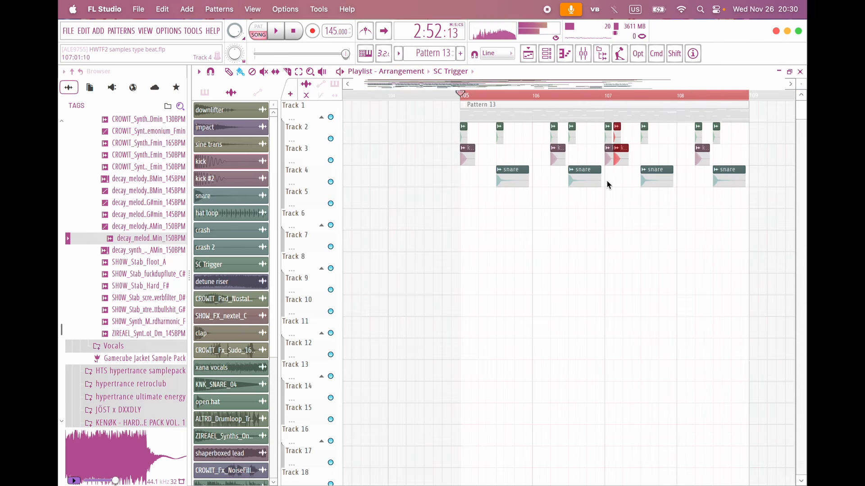
Step: Open Pattern 13's lead in the piano roll and delete every note after the first bar
{"action": "double_click", "coordinate": [521, 118]}
{"action": "scroll", "coordinate": [393, 196], "scroll_direction": "up", "scroll_amount": 1}
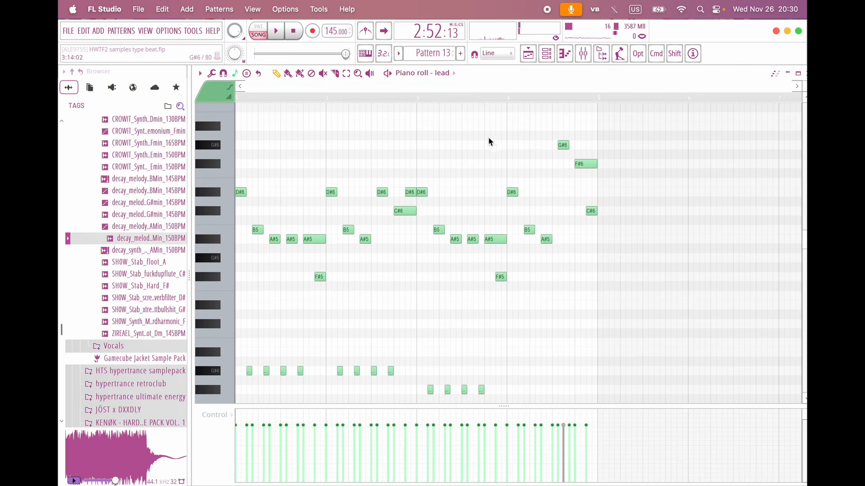
{"action": "scroll", "coordinate": [457, 282], "scroll_direction": "down", "scroll_amount": 2}
{"action": "scroll", "coordinate": [261, 328], "scroll_direction": "up", "scroll_amount": 5}
{"action": "scroll", "coordinate": [260, 329], "scroll_direction": "down", "scroll_amount": 4}
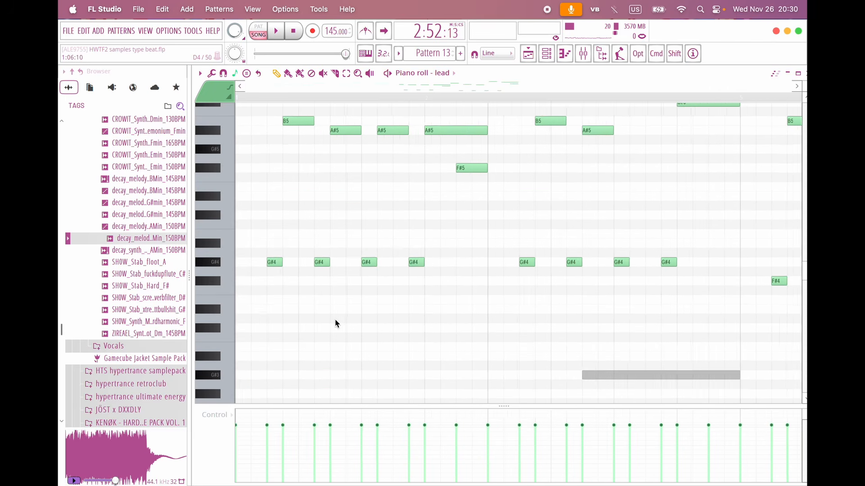
{"action": "scroll", "coordinate": [342, 318], "scroll_direction": "down", "scroll_amount": 4}
{"action": "left_click_drag", "start_coordinate": [597, 345], "coordinate": [324, 120]}
{"action": "key", "text": "Delete"}
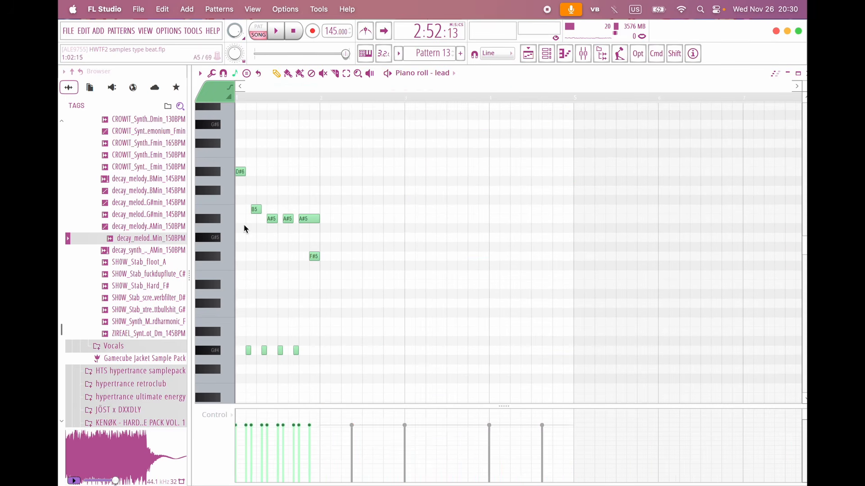
Step: In the lead's first bar, move the second A#5 one step later and delete the last G#4, long A#5 and F#5
{"action": "scroll", "coordinate": [244, 224], "scroll_direction": "up", "scroll_amount": 4}
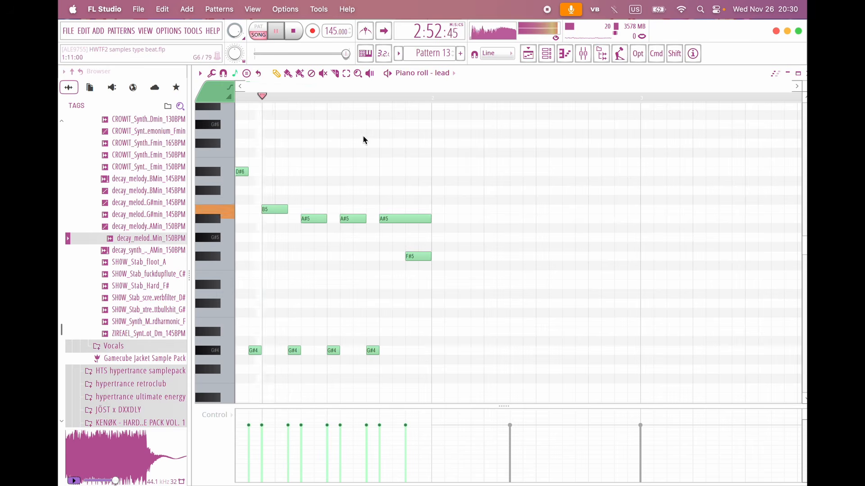
{"action": "scroll", "coordinate": [363, 140], "scroll_direction": "up", "scroll_amount": 3}
{"action": "key", "text": "space"}
{"action": "scroll", "coordinate": [363, 140], "scroll_direction": "left", "scroll_amount": 3}
{"action": "scroll", "coordinate": [375, 179], "scroll_direction": "down", "scroll_amount": 2}
{"action": "scroll", "coordinate": [397, 176], "scroll_direction": "right", "scroll_amount": 2}
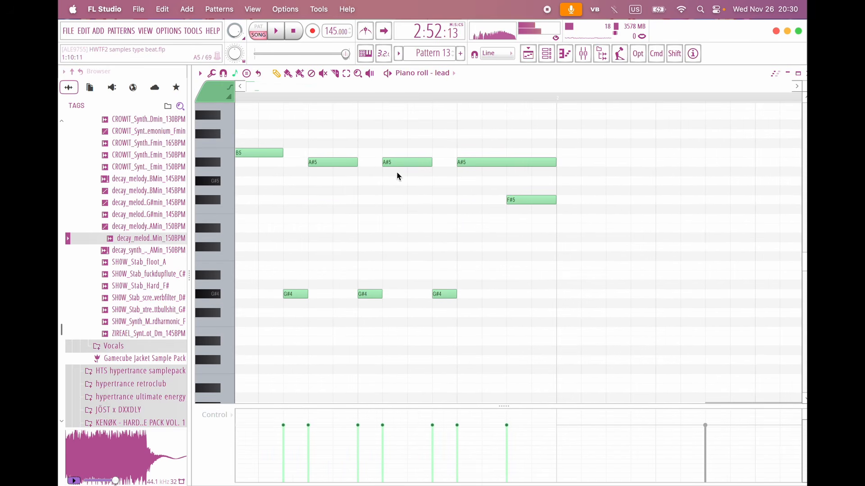
{"action": "left_click_drag", "start_coordinate": [395, 164], "coordinate": [408, 164]}
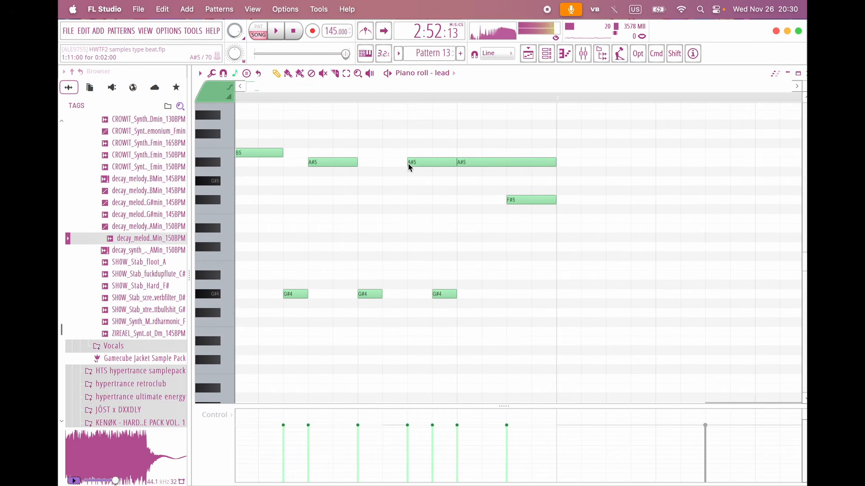
{"action": "left_click_drag", "start_coordinate": [456, 294], "coordinate": [481, 294]}
{"action": "right_click", "coordinate": [449, 296]}
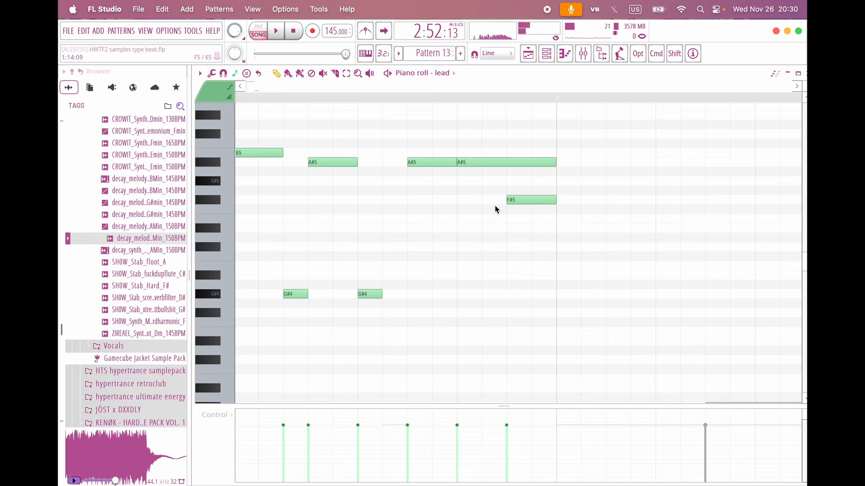
{"action": "left_click_drag", "start_coordinate": [538, 223], "coordinate": [534, 158]}
{"action": "right_click", "coordinate": [535, 162]}
{"action": "scroll", "coordinate": [496, 271], "scroll_direction": "down", "scroll_amount": 3}
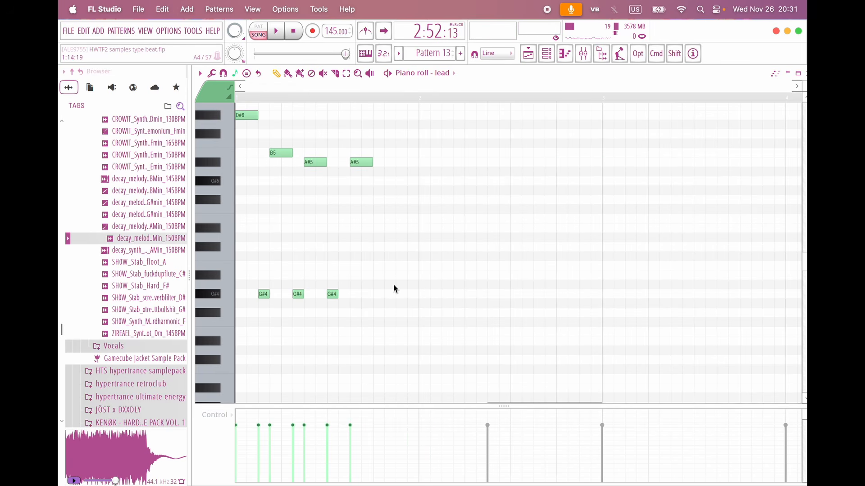
Step: Lower the third G#4 note one octave to G#3 and remove the extra G#4 note after it
{"action": "left_click_drag", "start_coordinate": [393, 285], "coordinate": [326, 302]}
{"action": "key", "text": "super+Down"}
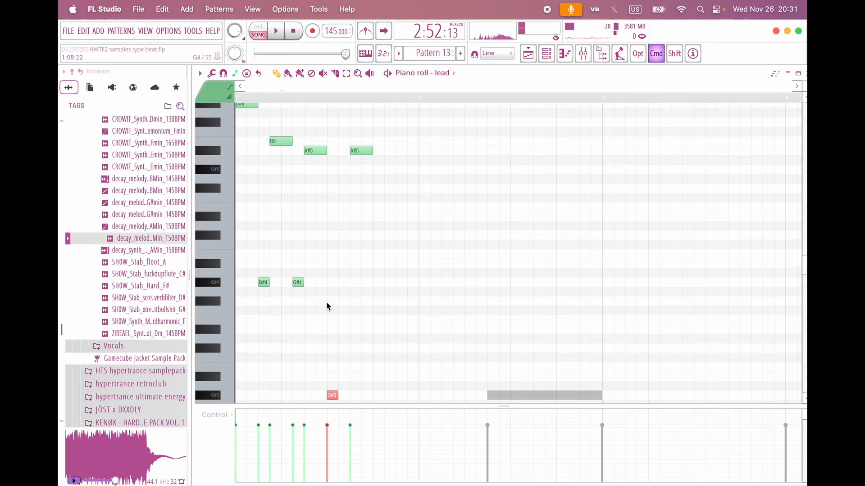
{"action": "scroll", "coordinate": [314, 277], "scroll_direction": "up", "scroll_amount": 3}
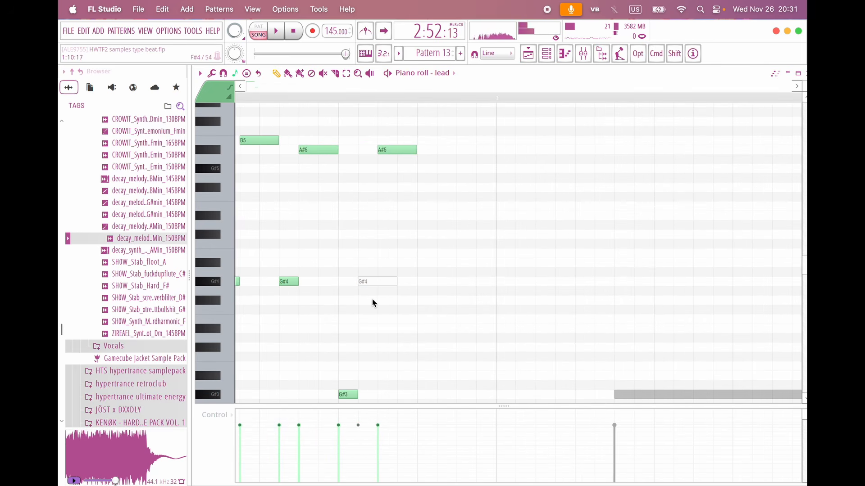
{"action": "key", "text": "space"}
{"action": "key", "text": "space"}
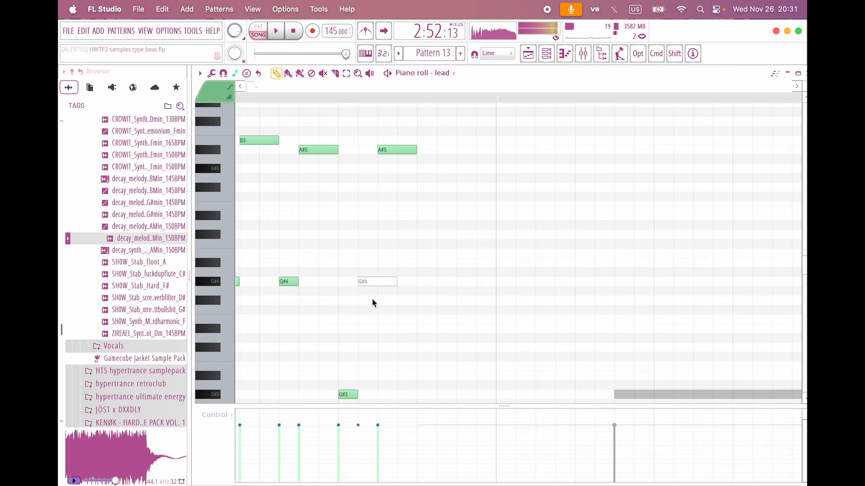
{"action": "right_click", "coordinate": [390, 283]}
Step: Move the G#3 note one step earlier, shorten the first A#5 to one step and play the phrase
{"action": "left_click_drag", "start_coordinate": [348, 393], "coordinate": [329, 393]}
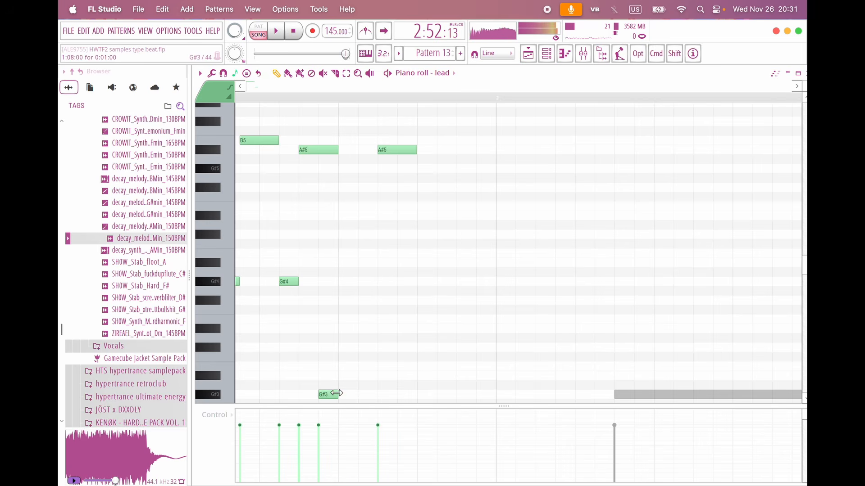
{"action": "left_click_drag", "start_coordinate": [339, 147], "coordinate": [323, 146]}
{"action": "key", "text": "space"}
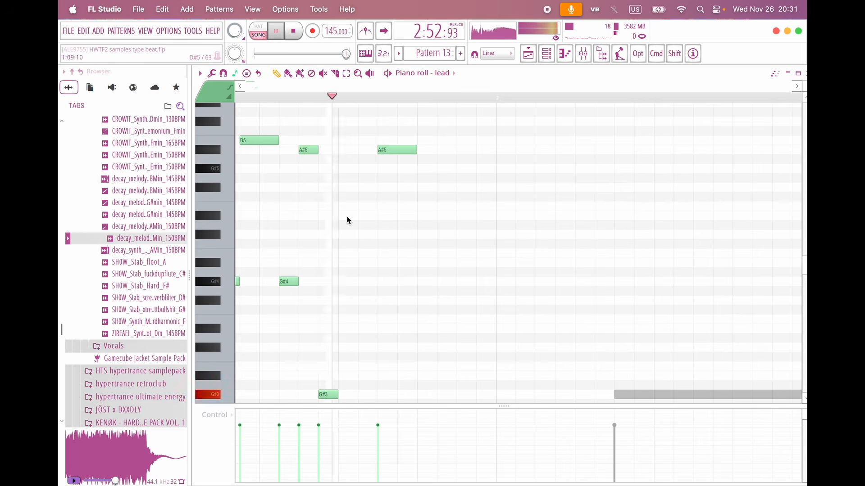
{"action": "key", "text": "space"}
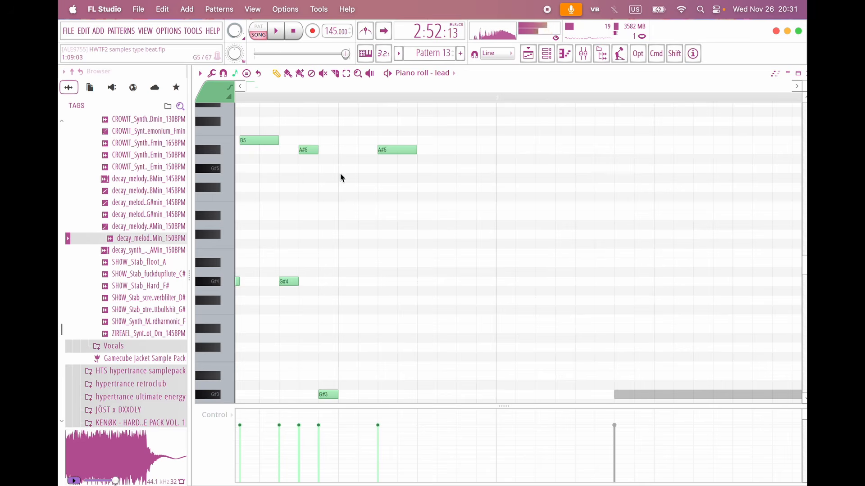
Step: Add a one-step B5 note between the two A#5 notes, play the phrase and raise the new note to F#6
{"action": "scroll", "coordinate": [340, 173], "scroll_direction": "up", "scroll_amount": 2}
{"action": "scroll", "coordinate": [340, 173], "scroll_direction": "left", "scroll_amount": 1}
{"action": "left_click_drag", "start_coordinate": [402, 180], "coordinate": [388, 180]}
{"action": "key", "text": "space"}
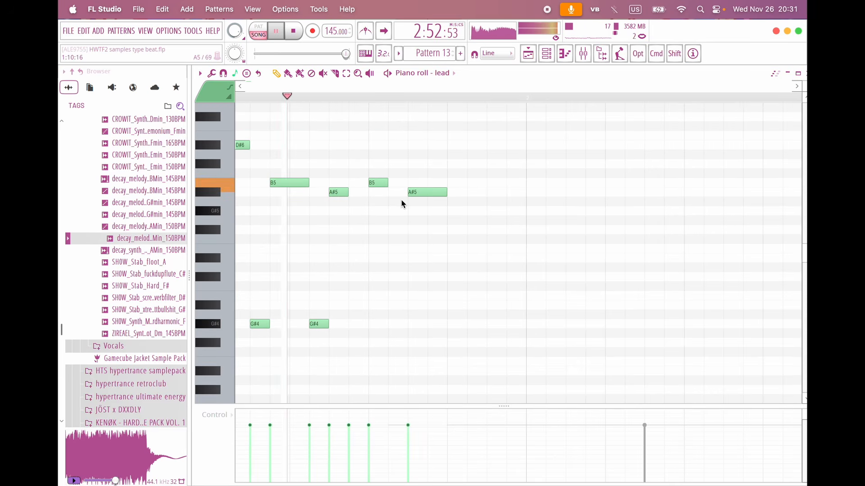
{"action": "key", "text": "space"}
{"action": "left_click_drag", "start_coordinate": [373, 120], "coordinate": [382, 116]}
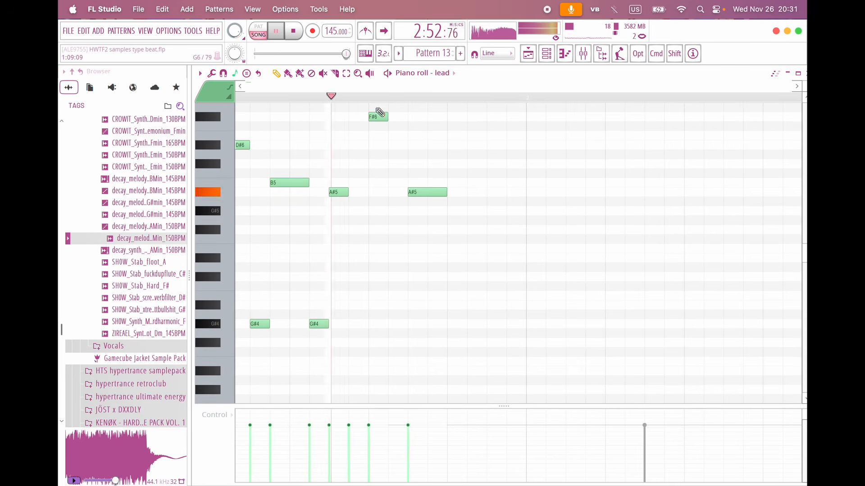
Step: Lengthen the F#6 note to two steps, add a one-step D#6 under its second step and play the phrase
{"action": "key", "text": "space"}
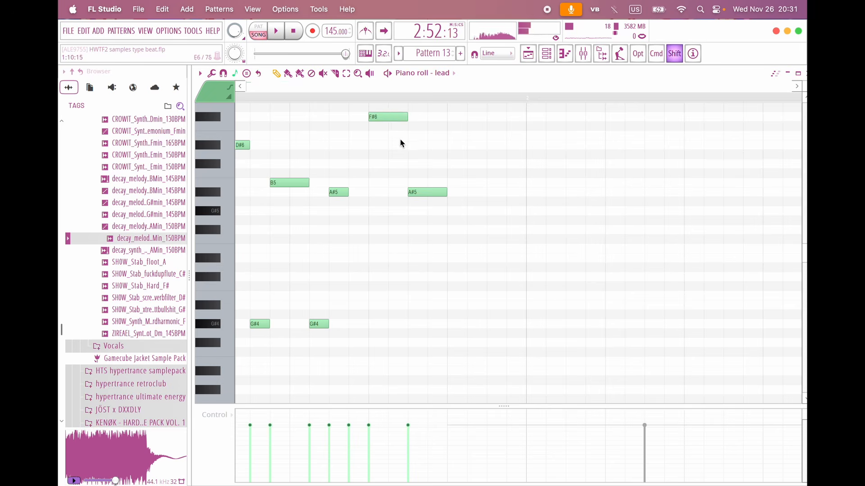
{"action": "left_click", "coordinate": [402, 144]}
{"action": "key", "text": "space"}
{"action": "scroll", "coordinate": [411, 183], "scroll_direction": "down", "scroll_amount": 2}
{"action": "key", "text": "space"}
{"action": "key", "text": "space"}
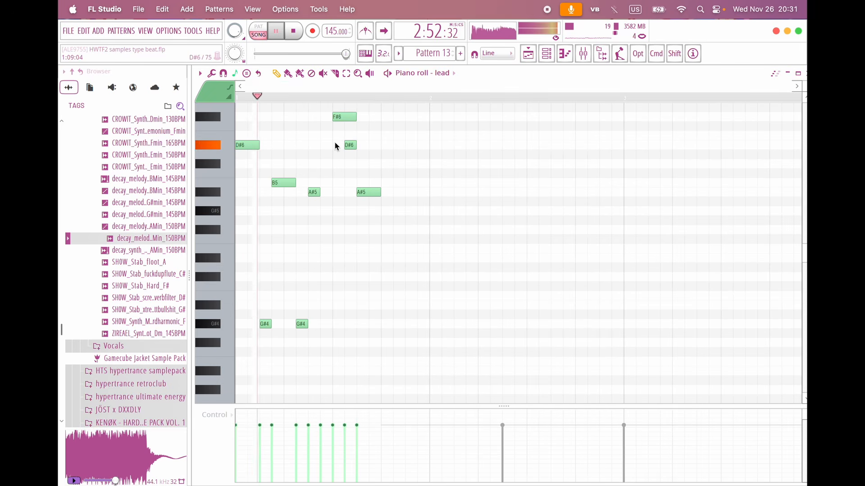
Step: Remove the short D#6 under the F#6 and lengthen the F#6 note to four steps
{"action": "key", "text": "space"}
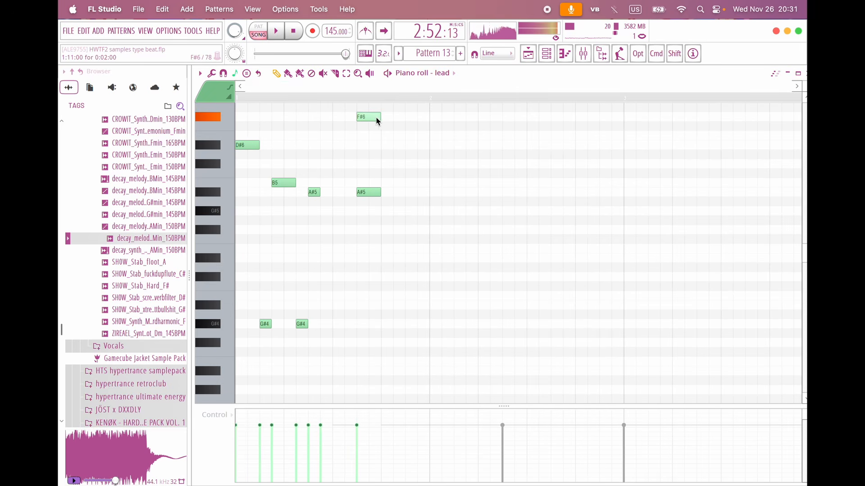
{"action": "key", "text": "space"}
{"action": "left_click_drag", "start_coordinate": [355, 118], "coordinate": [380, 119]}
{"action": "key", "text": "space"}
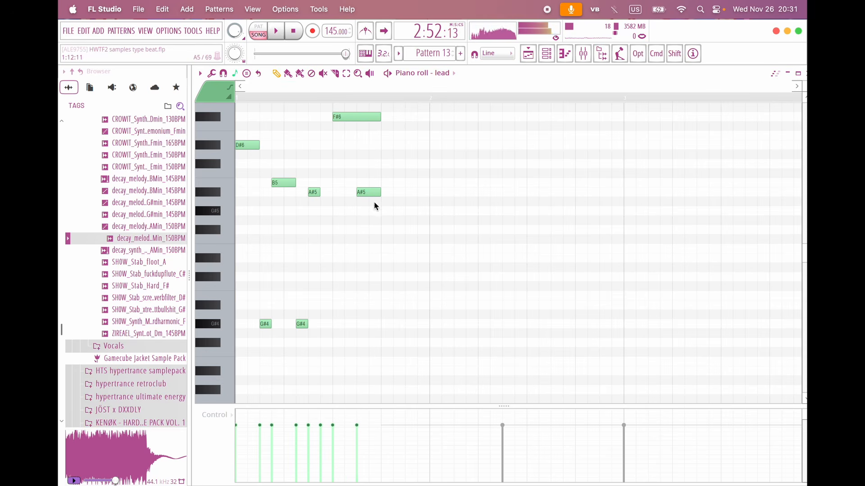
Step: Raise the last A#5 note to D#6 and play the phrase
{"action": "key", "text": "space"}
{"action": "left_click_drag", "start_coordinate": [373, 192], "coordinate": [371, 147]}
{"action": "key", "text": "space"}
{"action": "key", "text": "space"}
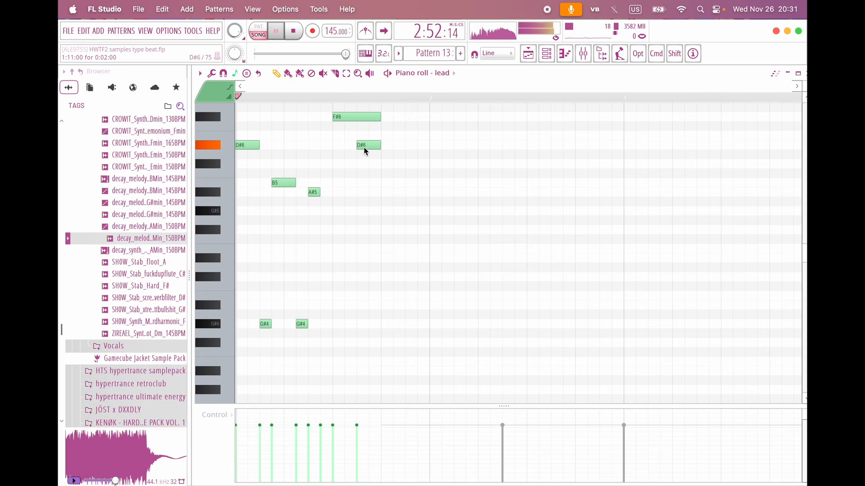
{"action": "key", "text": "space"}
{"action": "scroll", "coordinate": [336, 226], "scroll_direction": "up", "scroll_amount": 3}
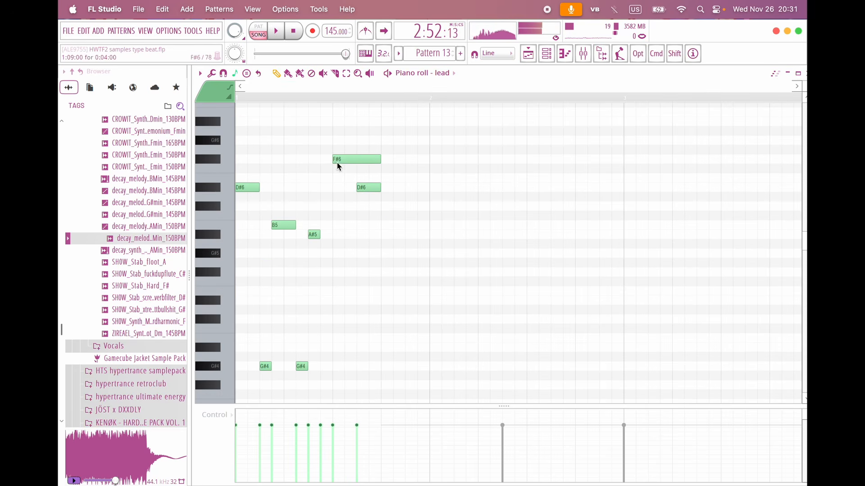
Step: Select the long F#6 and the D#6 beneath it, move both two steps later and play the phrase
{"action": "left_click_drag", "start_coordinate": [337, 162], "coordinate": [386, 210]}
{"action": "key", "text": "space"}
{"action": "left_click_drag", "start_coordinate": [359, 162], "coordinate": [385, 159]}
{"action": "key", "text": "space"}
{"action": "scroll", "coordinate": [366, 197], "scroll_direction": "down", "scroll_amount": 3}
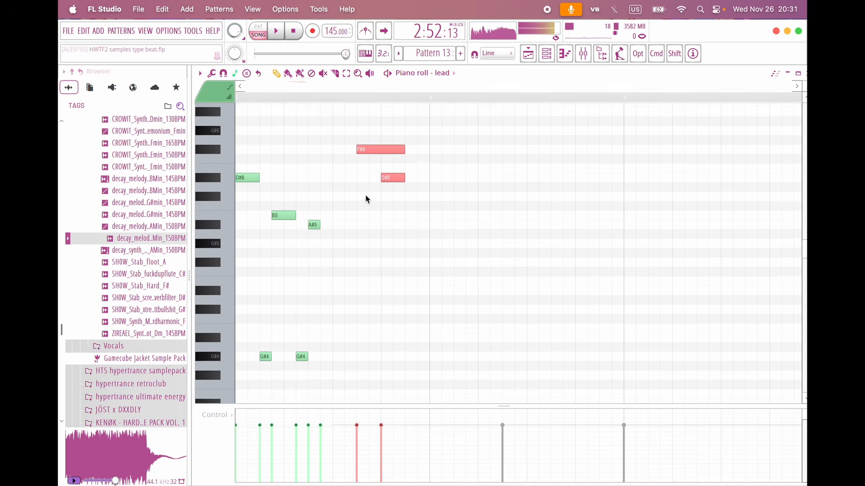
{"action": "scroll", "coordinate": [328, 294], "scroll_direction": "down", "scroll_amount": 3}
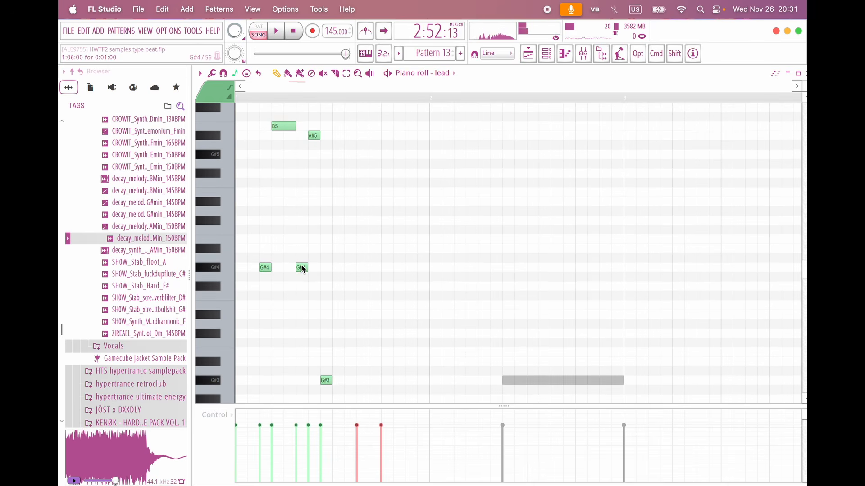
{"action": "scroll", "coordinate": [303, 269], "scroll_direction": "up", "scroll_amount": 3}
{"action": "key", "text": "space"}
{"action": "key", "text": "space"}
Step: Add a two-step D#6 note directly before the long F#6 and play the phrase
{"action": "scroll", "coordinate": [285, 217], "scroll_direction": "up", "scroll_amount": 4}
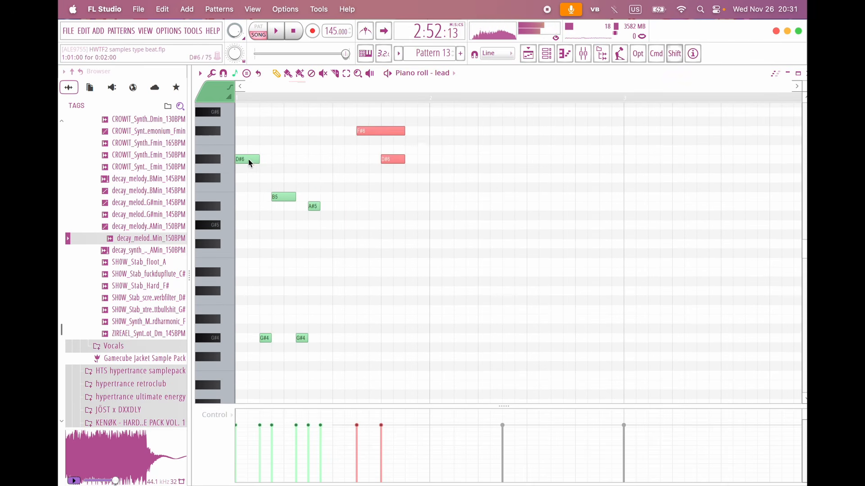
{"action": "left_click_drag", "start_coordinate": [323, 160], "coordinate": [344, 161]}
{"action": "key", "text": "space"}
{"action": "key", "text": "space"}
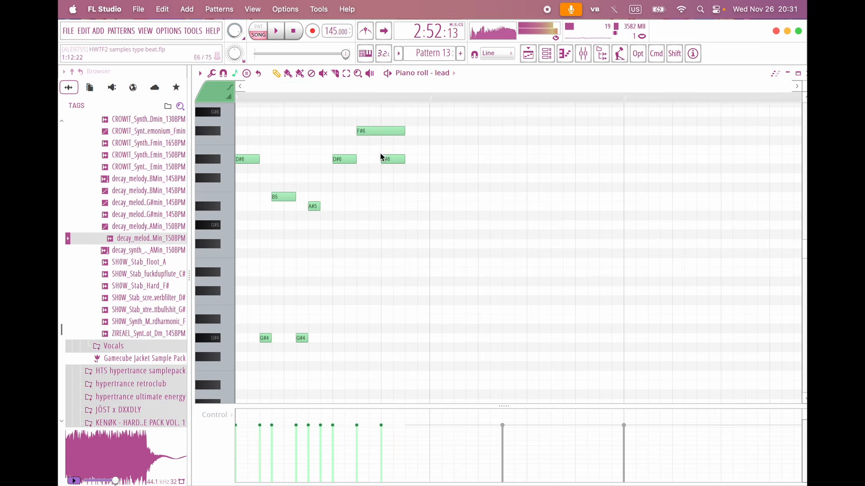
Step: Move the long F#6 and the last D#6 together four steps later and play the phrase
{"action": "left_click_drag", "start_coordinate": [354, 124], "coordinate": [412, 164]}
{"action": "left_click_drag", "start_coordinate": [383, 129], "coordinate": [420, 132]}
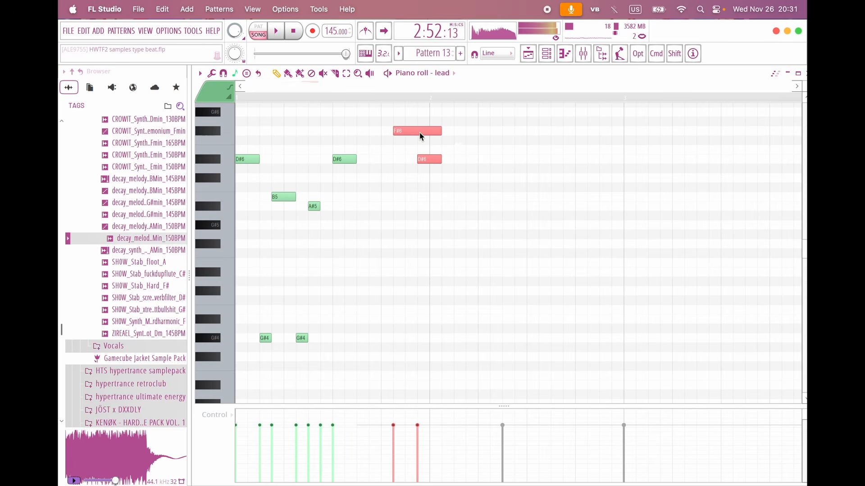
{"action": "key", "text": "space"}
{"action": "key", "text": "shift+Right"}
{"action": "key", "text": "space"}
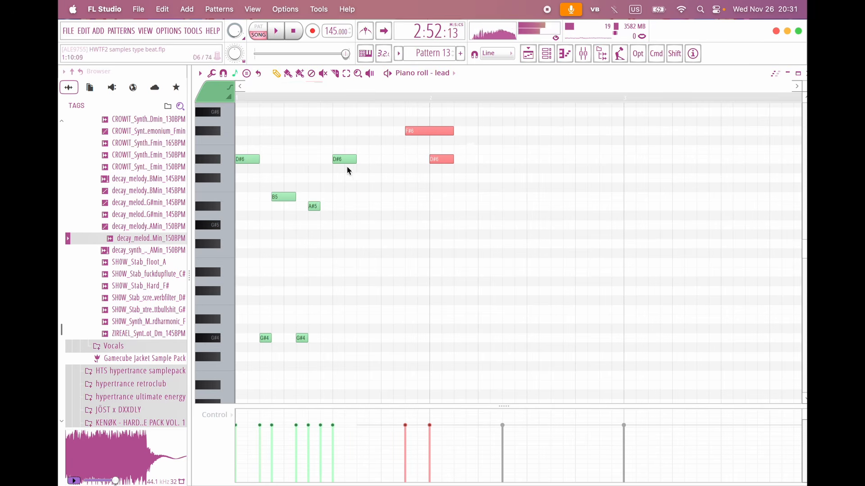
Step: Try the two-step D#6 after the G#3 at A#5 and at G#5, playing the phrase each time
{"action": "left_click_drag", "start_coordinate": [347, 160], "coordinate": [343, 208]}
{"action": "key", "text": "space"}
{"action": "scroll", "coordinate": [343, 208], "scroll_direction": "down", "scroll_amount": 3}
{"action": "key", "text": "space"}
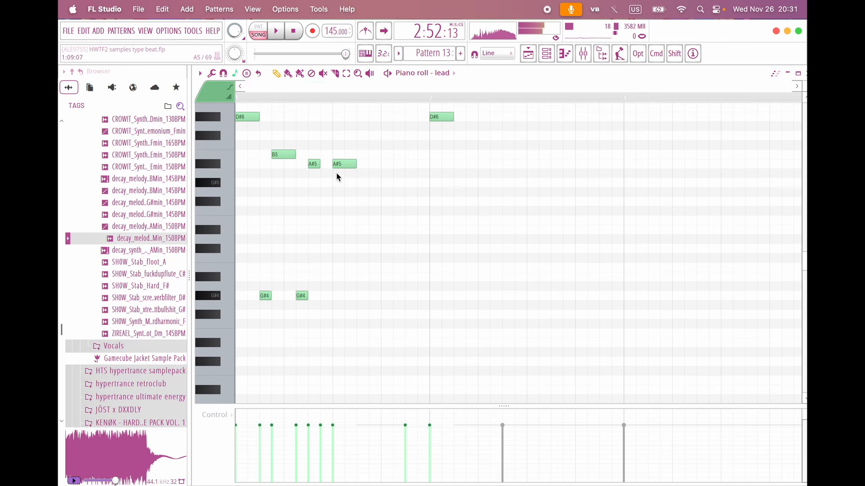
{"action": "key", "text": "space"}
{"action": "mouse_move", "coordinate": [339, 165]}
{"action": "left_mouse_down"}
{"action": "mouse_move", "coordinate": [343, 217]}
{"action": "mouse_move", "coordinate": [346, 180]}
{"action": "left_mouse_up"}
{"action": "key", "text": "space"}
{"action": "key", "text": "space"}
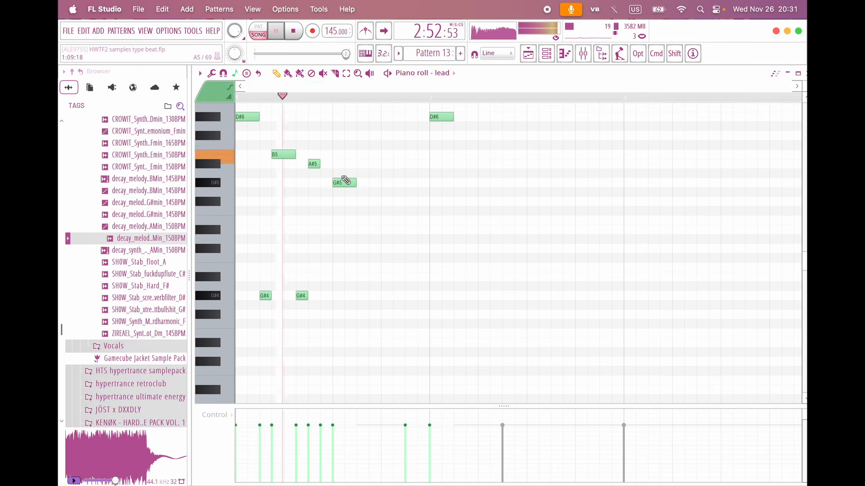
{"action": "key", "text": "space"}
Step: Change the two-step note after the G#3 to B5 and play the phrase
{"action": "scroll", "coordinate": [341, 210], "scroll_direction": "up", "scroll_amount": 2}
{"action": "key", "text": "space"}
{"action": "left_click_drag", "start_coordinate": [341, 210], "coordinate": [343, 182]}
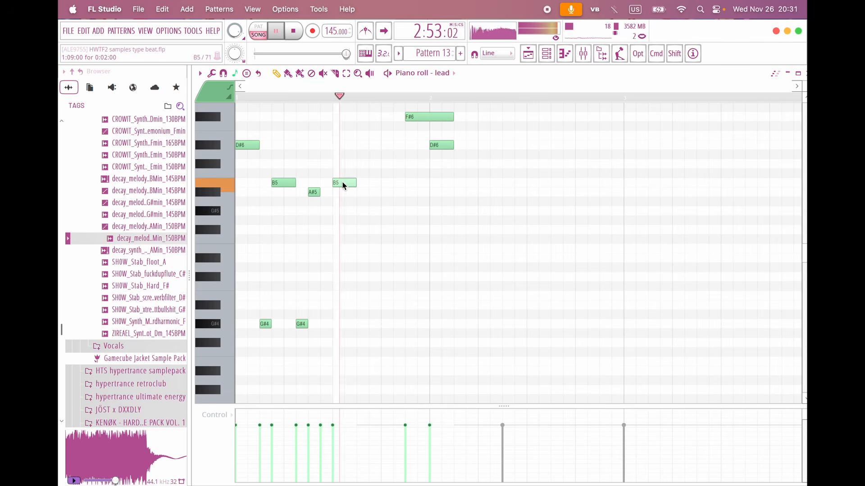
{"action": "key", "text": "space"}
{"action": "scroll", "coordinate": [359, 193], "scroll_direction": "down", "scroll_amount": 3}
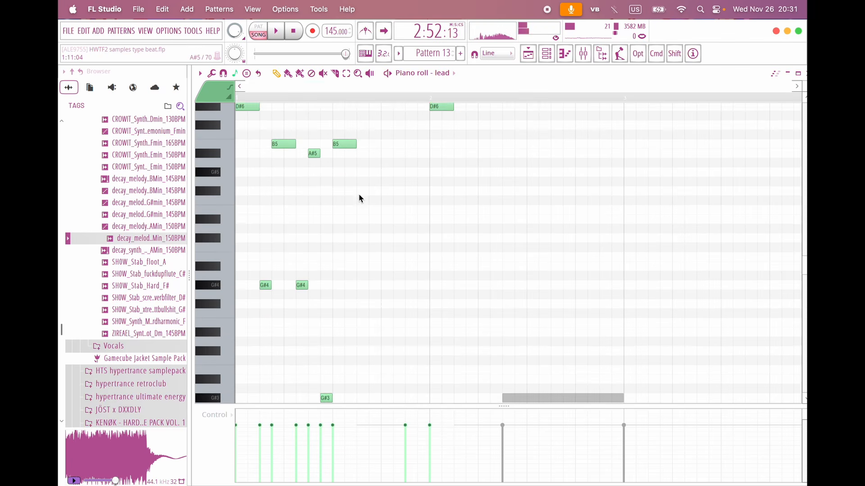
{"action": "key", "text": "space"}
Step: Add another two-step B5 note directly before the long F#6 and play the phrase
{"action": "scroll", "coordinate": [346, 165], "scroll_direction": "up", "scroll_amount": 3}
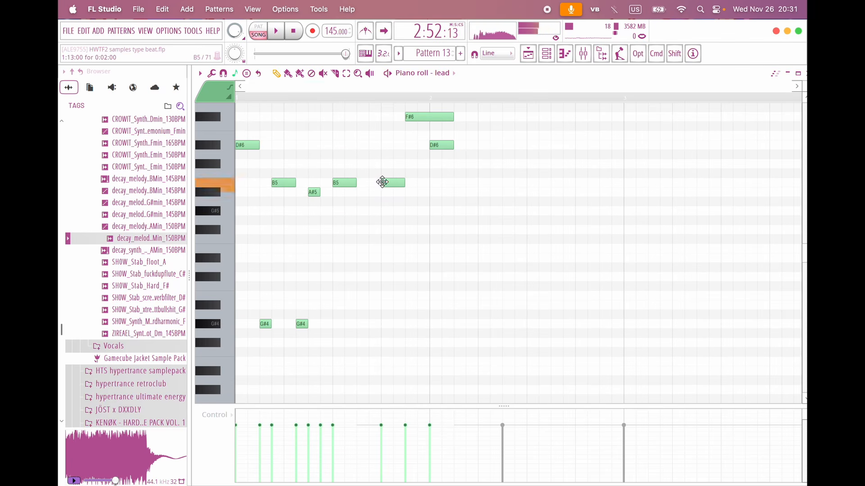
{"action": "scroll", "coordinate": [372, 223], "scroll_direction": "down", "scroll_amount": 4}
{"action": "key", "text": "space"}
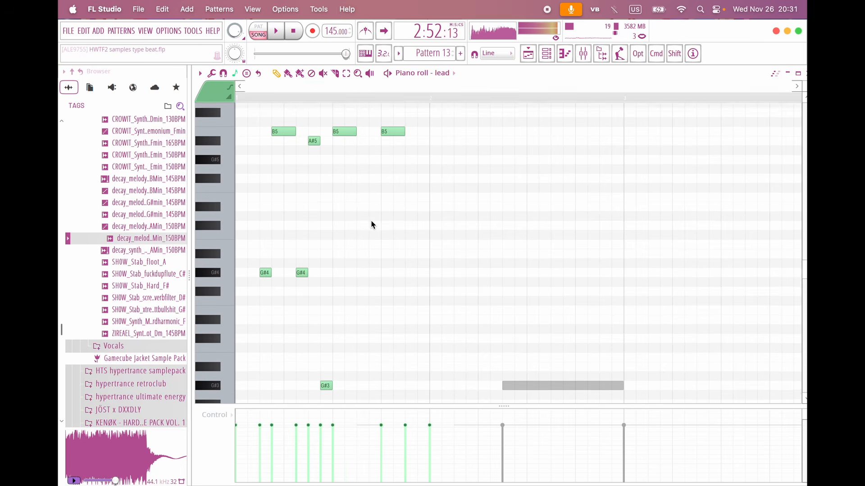
{"action": "key", "text": "space"}
{"action": "key", "text": "space"}
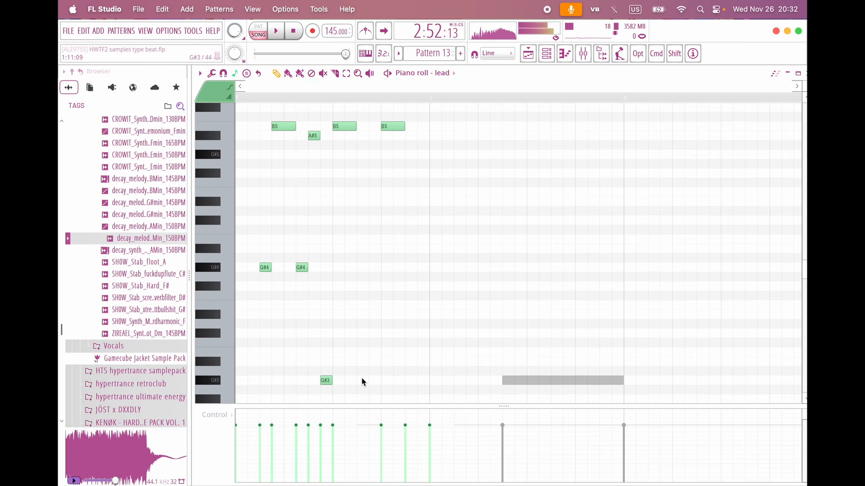
Step: Add a G#4 note right after the second B5, shorten it to one step and play the phrase
{"action": "left_click", "coordinate": [359, 268]}
{"action": "key", "text": "space"}
{"action": "scroll", "coordinate": [381, 305], "scroll_direction": "up", "scroll_amount": 4}
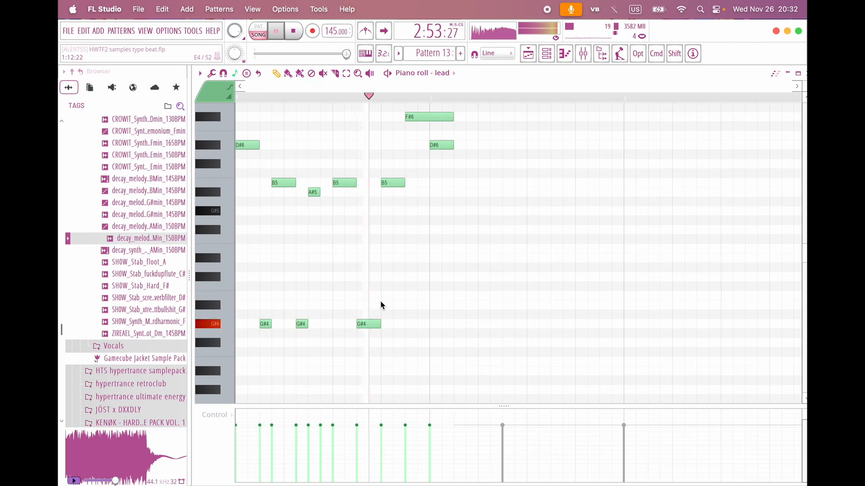
{"action": "mouse_move", "coordinate": [358, 327]}
{"action": "left_mouse_down"}
{"action": "mouse_move", "coordinate": [377, 329]}
{"action": "mouse_move", "coordinate": [364, 329]}
{"action": "left_mouse_up"}
{"action": "scroll", "coordinate": [366, 328], "scroll_direction": "down", "scroll_amount": 6}
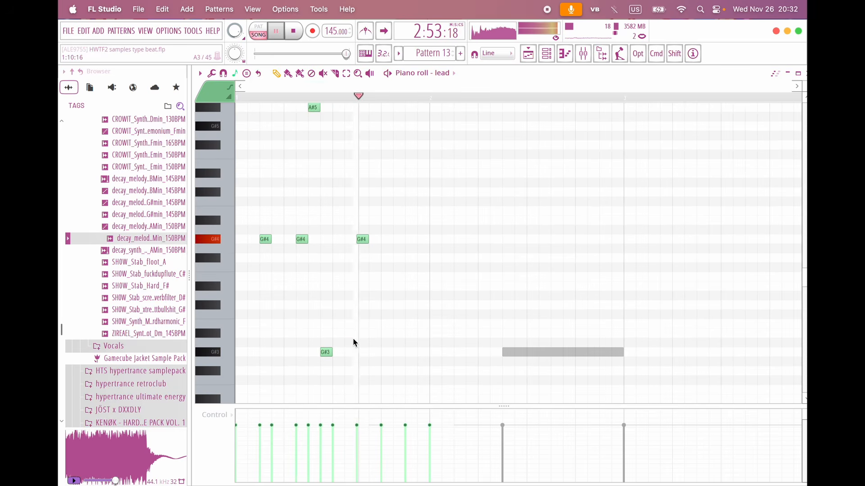
{"action": "scroll", "coordinate": [325, 322], "scroll_direction": "up", "scroll_amount": 2}
{"action": "scroll", "coordinate": [323, 315], "scroll_direction": "up", "scroll_amount": 3}
{"action": "scroll", "coordinate": [323, 315], "scroll_direction": "down", "scroll_amount": 6}
{"action": "key", "text": "space"}
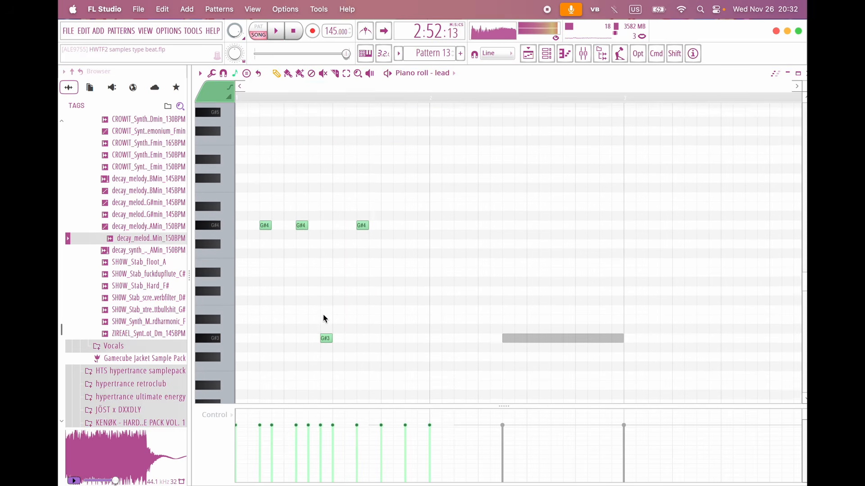
Step: Shorten the last B5 note to one step and play the phrase
{"action": "scroll", "coordinate": [323, 314], "scroll_direction": "up", "scroll_amount": 8}
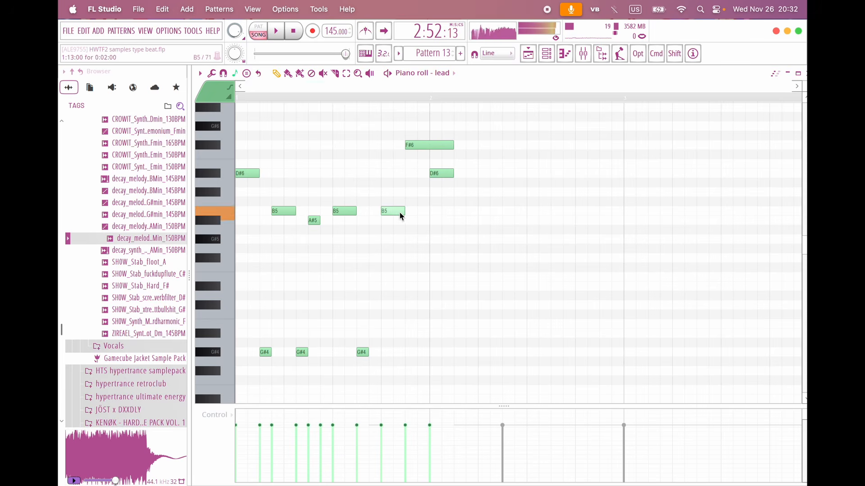
{"action": "key", "text": "space"}
{"action": "key", "text": "space"}
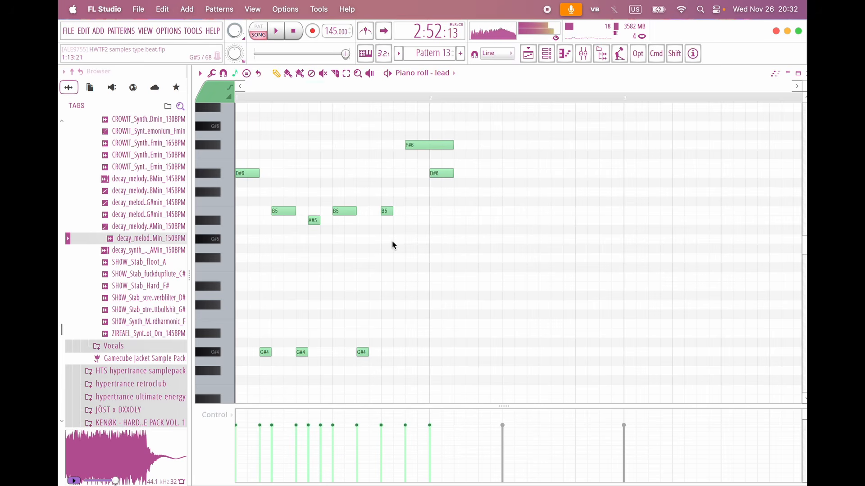
Step: Add a one-step G#3 note between the last B5 and the long F#6 and play the phrase
{"action": "scroll", "coordinate": [392, 288], "scroll_direction": "down", "scroll_amount": 8}
{"action": "key", "text": "space"}
{"action": "scroll", "coordinate": [391, 339], "scroll_direction": "up", "scroll_amount": 5}
{"action": "scroll", "coordinate": [391, 339], "scroll_direction": "up", "scroll_amount": 3}
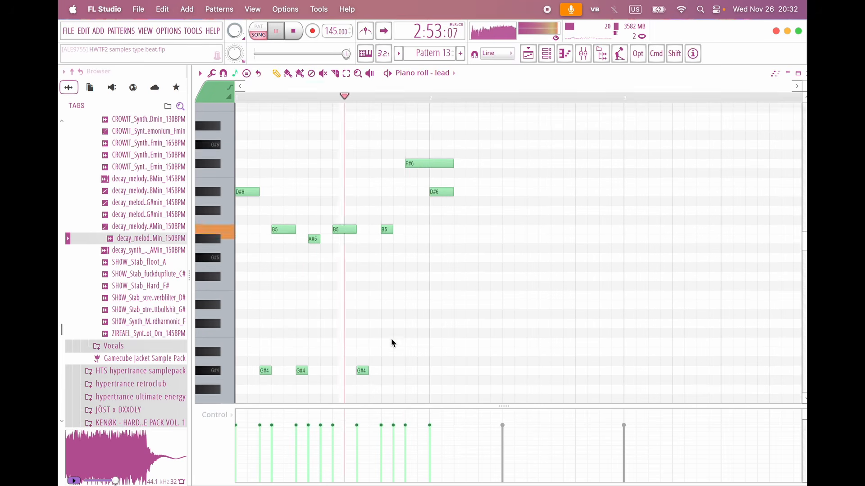
{"action": "scroll", "coordinate": [390, 339], "scroll_direction": "down", "scroll_amount": 2}
{"action": "key", "text": "space"}
{"action": "key", "text": "space"}
{"action": "scroll", "coordinate": [381, 289], "scroll_direction": "down", "scroll_amount": 7}
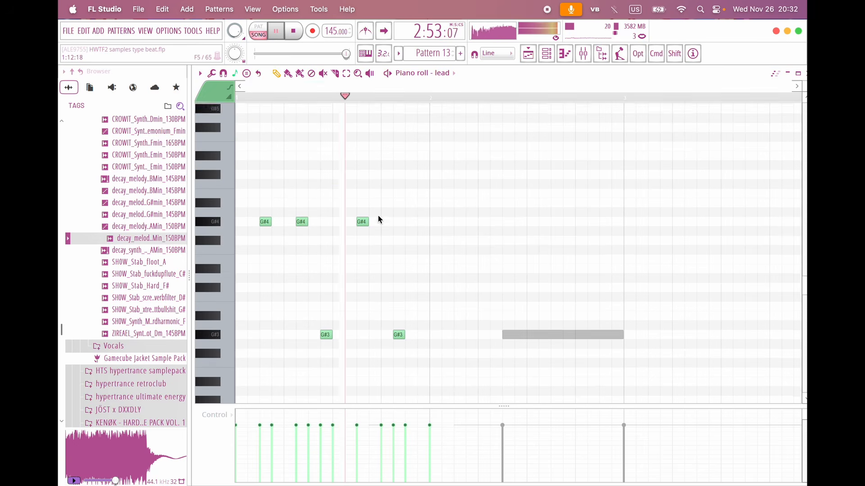
Step: Add a one-step A#5 note between the third G#4 and the last B5 and raise it to D#6
{"action": "scroll", "coordinate": [379, 218], "scroll_direction": "up", "scroll_amount": 6}
{"action": "key", "text": "space"}
{"action": "key", "text": "space"}
{"action": "left_click", "coordinate": [373, 193]}
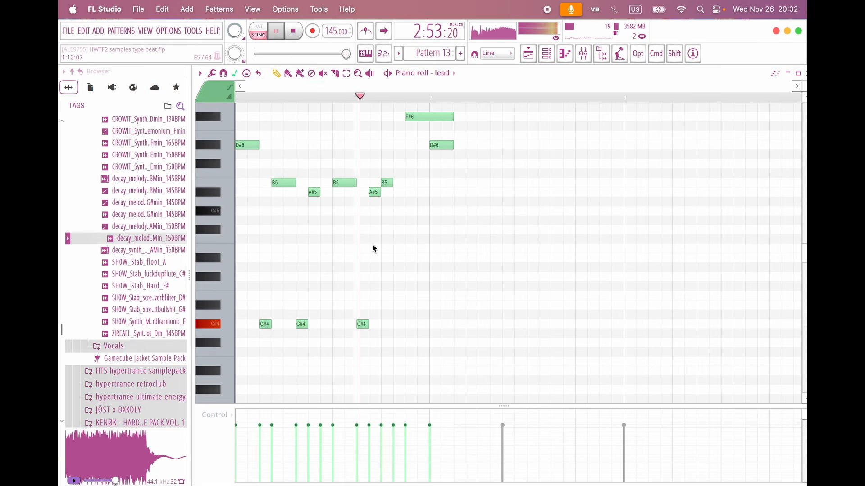
{"action": "left_click_drag", "start_coordinate": [373, 197], "coordinate": [373, 146]}
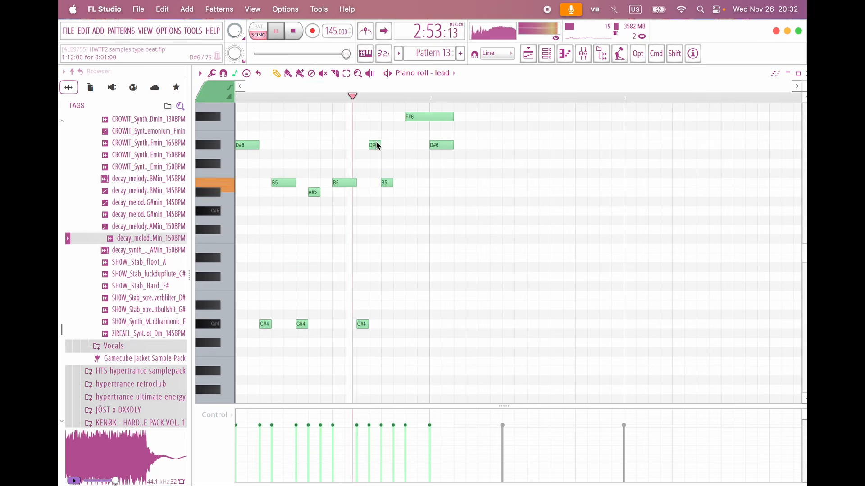
Step: Raise the new one-step note before the last B5 to G#6 and play the phrase
{"action": "scroll", "coordinate": [373, 145], "scroll_direction": "up", "scroll_amount": 3}
{"action": "key", "text": "space"}
{"action": "left_click_drag", "start_coordinate": [373, 190], "coordinate": [374, 139]}
{"action": "key", "text": "space"}
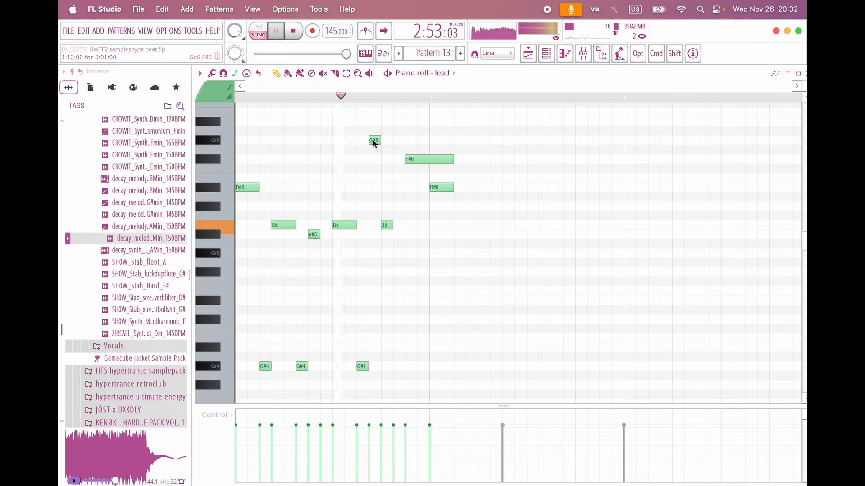
{"action": "key", "text": "space"}
{"action": "key", "text": "space"}
{"action": "key", "text": "space"}
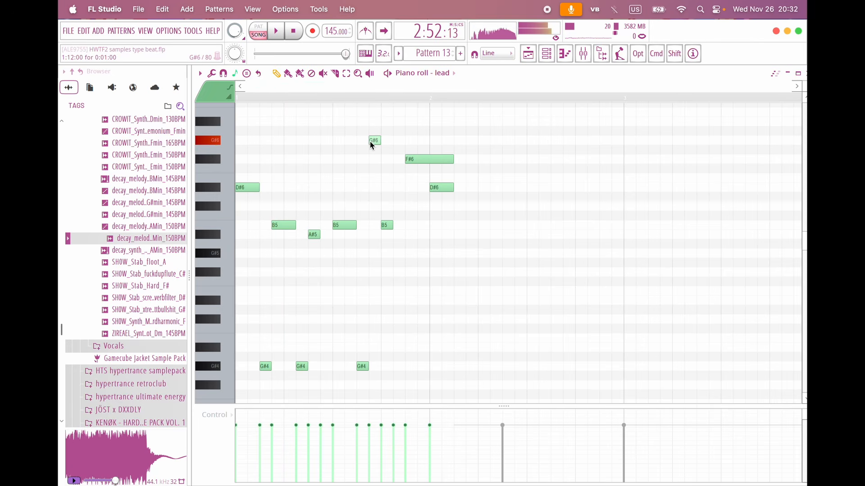
Step: Raise the one-step G#6 to A#6, swap it with the preceding G#4 by flipping both horizontally, and play the phrase
{"action": "key", "text": "space"}
{"action": "left_click_drag", "start_coordinate": [378, 136], "coordinate": [378, 309]}
{"action": "key", "text": "super+z"}
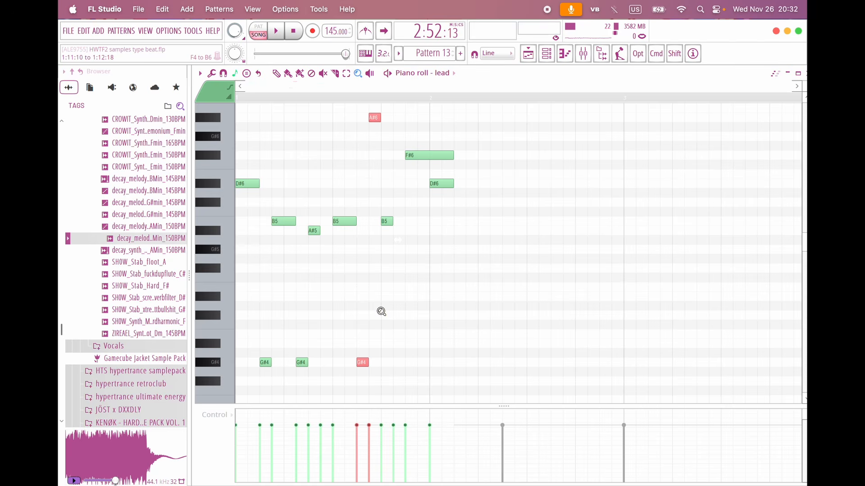
{"action": "key", "text": "alt+y"}
{"action": "key", "text": "Return"}
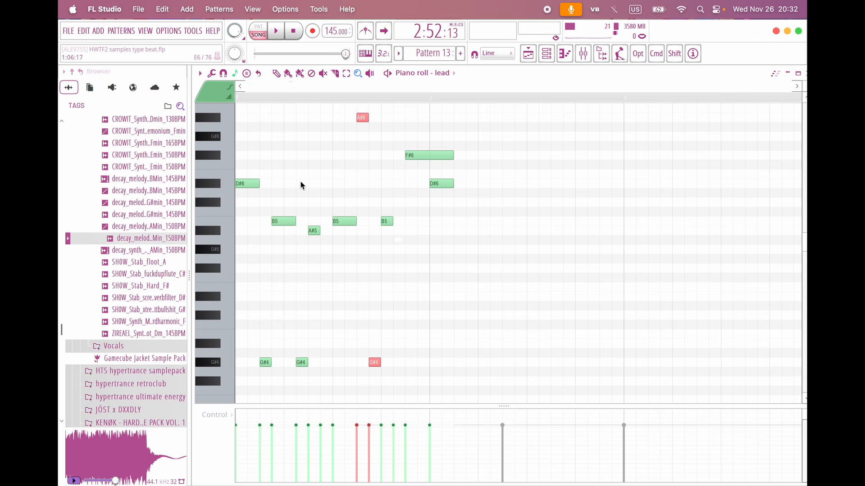
{"action": "key", "text": "space"}
{"action": "key", "text": "space"}
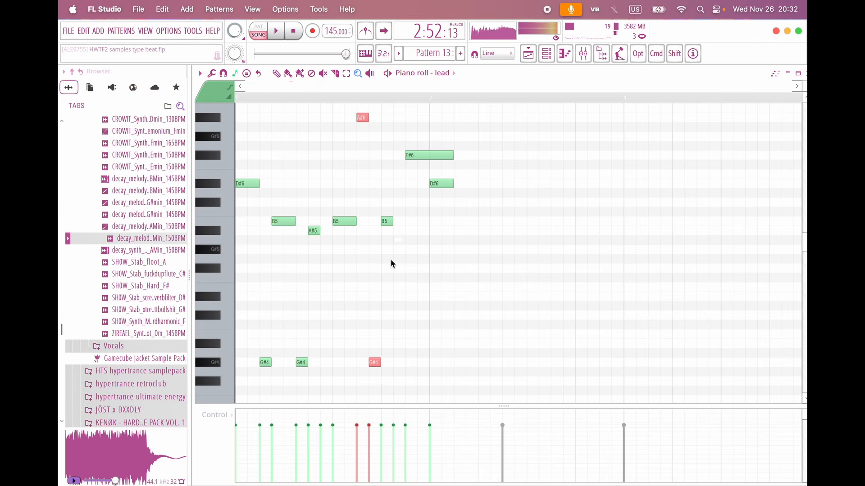
{"action": "key", "text": "space"}
{"action": "scroll", "coordinate": [441, 216], "scroll_direction": "down", "scroll_amount": 1}
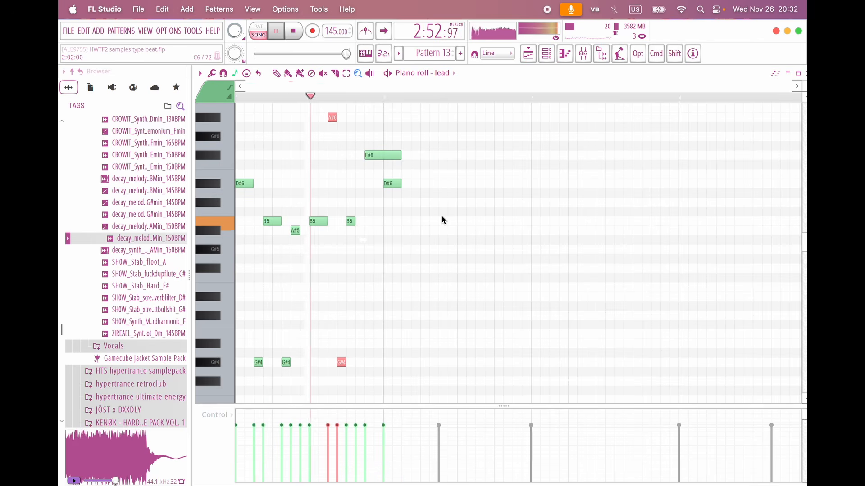
{"action": "key", "text": "space"}
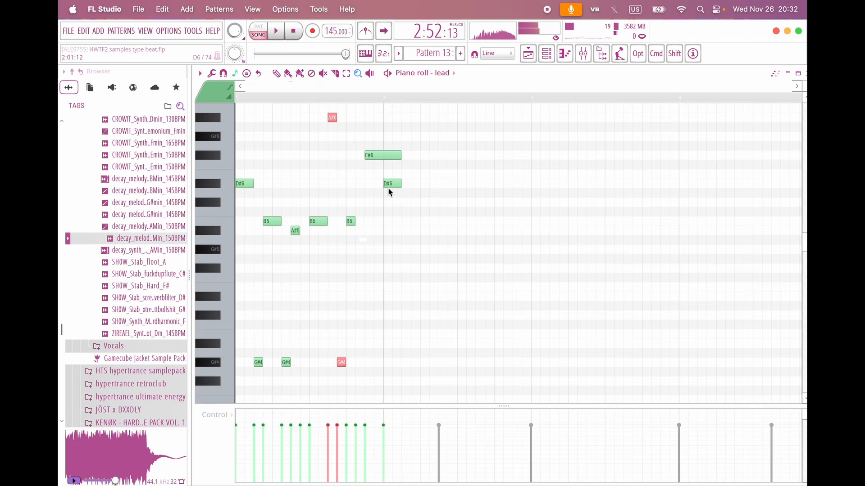
Step: Shorten the F#6 at the end of bar 1 to two steps and delete the D#6 at the start of bar 2
{"action": "scroll", "coordinate": [388, 188], "scroll_direction": "up", "scroll_amount": 1}
{"action": "key", "text": "space"}
{"action": "left_click_drag", "start_coordinate": [411, 266], "coordinate": [416, 266]}
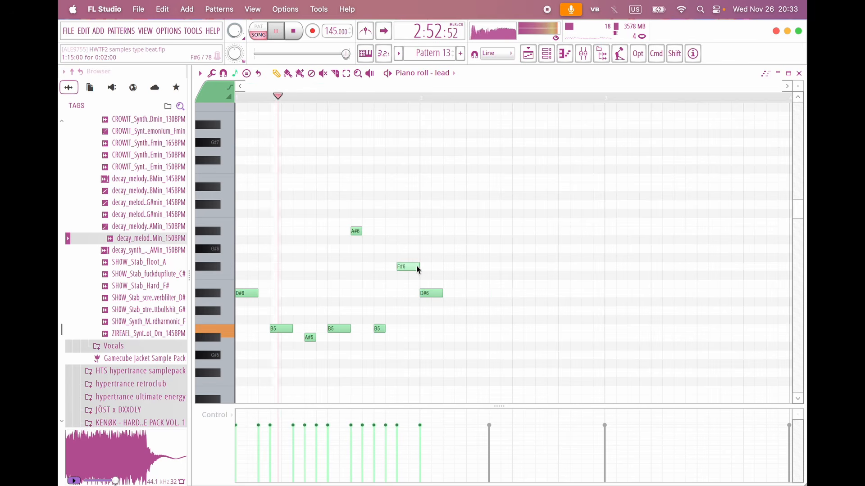
{"action": "scroll", "coordinate": [410, 287], "scroll_direction": "down", "scroll_amount": 1}
{"action": "key", "text": "space"}
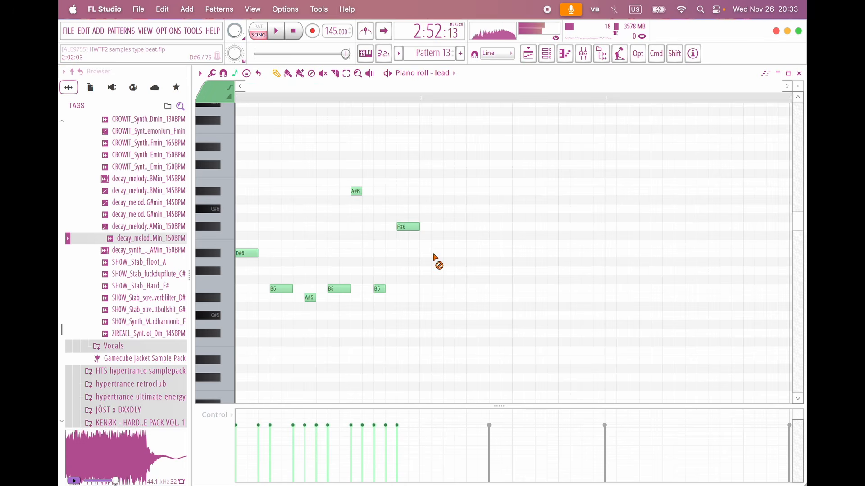
Step: Add a one-step C#6 on the last step of bar 1, beneath the F#6, and play the phrase
{"action": "key", "text": "space"}
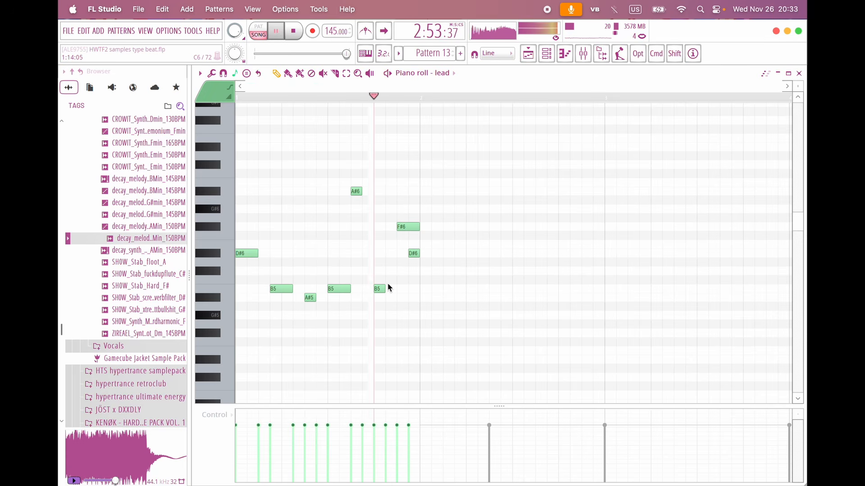
{"action": "key", "text": "space"}
{"action": "scroll", "coordinate": [365, 258], "scroll_direction": "up", "scroll_amount": 3, "text": "ctrl"}
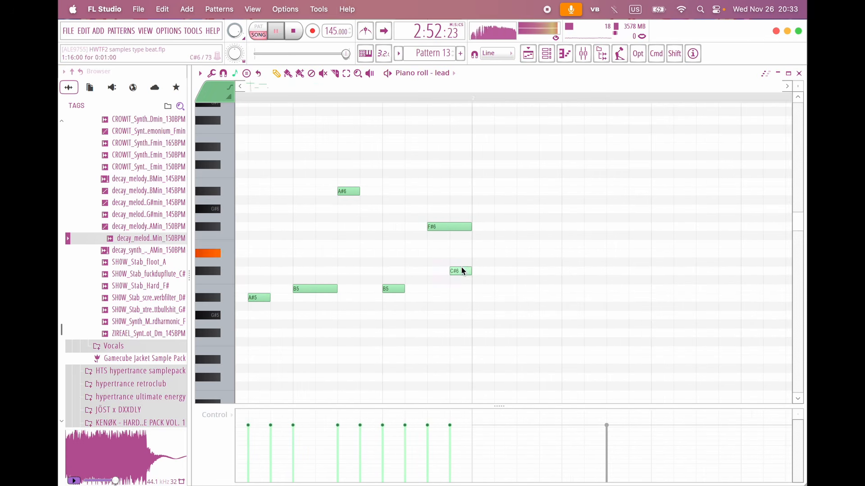
{"action": "scroll", "coordinate": [466, 306], "scroll_direction": "down", "scroll_amount": 3, "text": "ctrl"}
{"action": "key", "text": "space"}
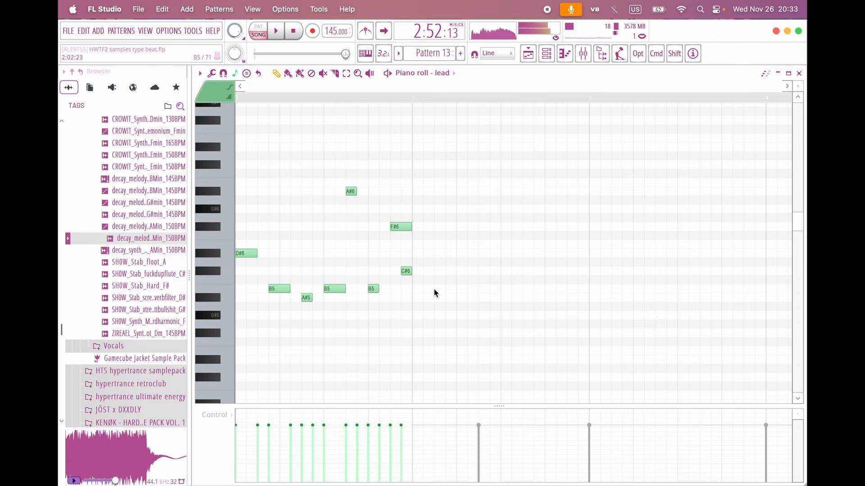
Step: Put a one-step D#6 on the last step of bar 1, followed by a one-step C#6 opening bar 2, and play the phrase
{"action": "scroll", "coordinate": [404, 292], "scroll_direction": "down", "scroll_amount": 1}
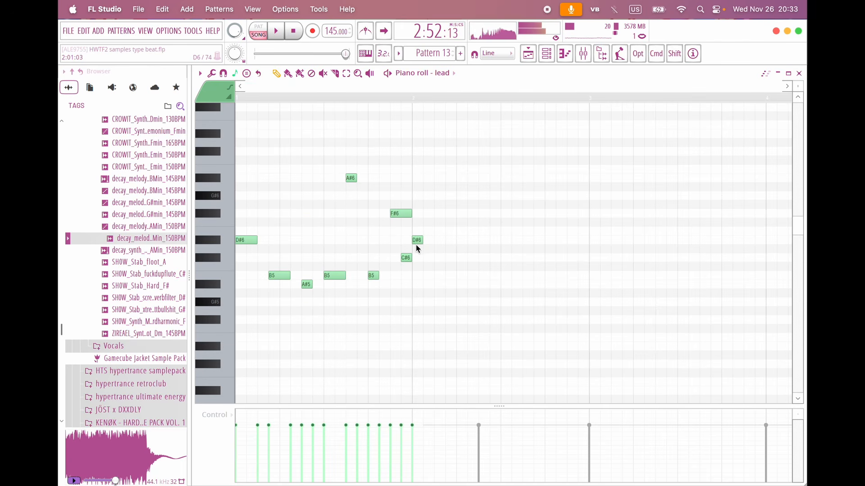
{"action": "mouse_move", "coordinate": [416, 245]}
{"action": "left_mouse_down"}
{"action": "mouse_move", "coordinate": [415, 261]}
{"action": "mouse_move", "coordinate": [407, 239]}
{"action": "left_mouse_up"}
{"action": "key", "text": "space"}
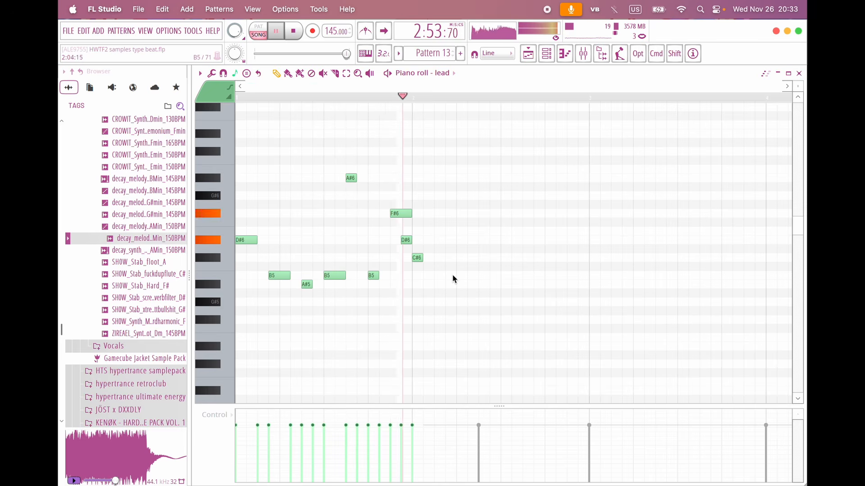
{"action": "key", "text": "space"}
{"action": "key", "text": "space"}
Step: Lengthen the C#6 at the start of bar 2 to two steps and play the phrase
{"action": "left_click", "coordinate": [446, 260]}
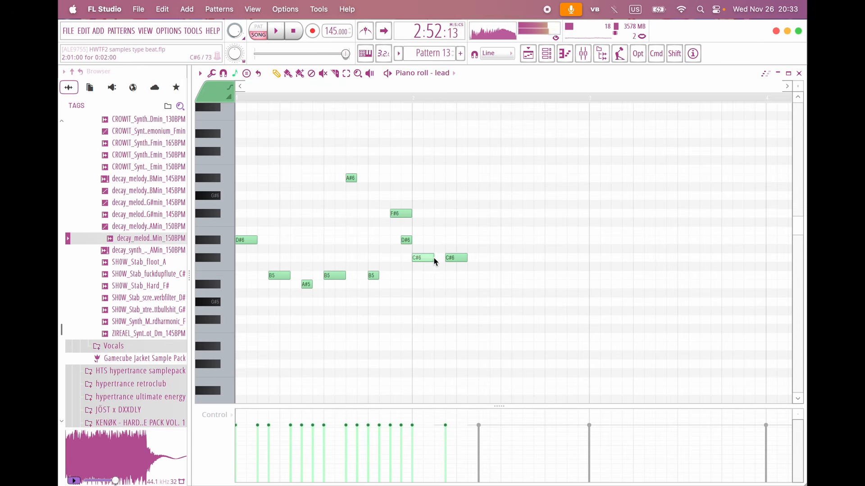
{"action": "mouse_move", "coordinate": [434, 261]}
{"action": "left_mouse_down"}
{"action": "mouse_move", "coordinate": [426, 258]}
{"action": "mouse_move", "coordinate": [447, 258]}
{"action": "mouse_move", "coordinate": [430, 258]}
{"action": "left_mouse_up"}
{"action": "right_click", "coordinate": [442, 258]}
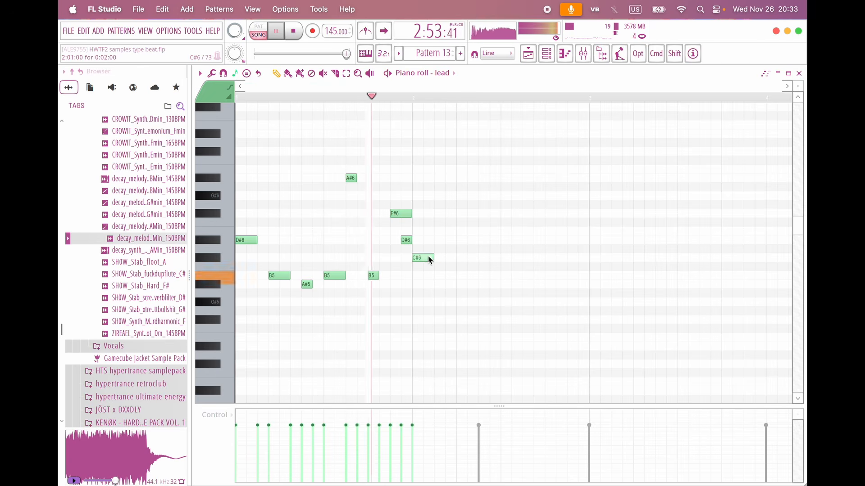
{"action": "key", "text": "space"}
Step: Try two more two-step C#6 notes in bar 2, shift the first one a step later, and play the phrase
{"action": "scroll", "coordinate": [425, 273], "scroll_direction": "down", "scroll_amount": 4}
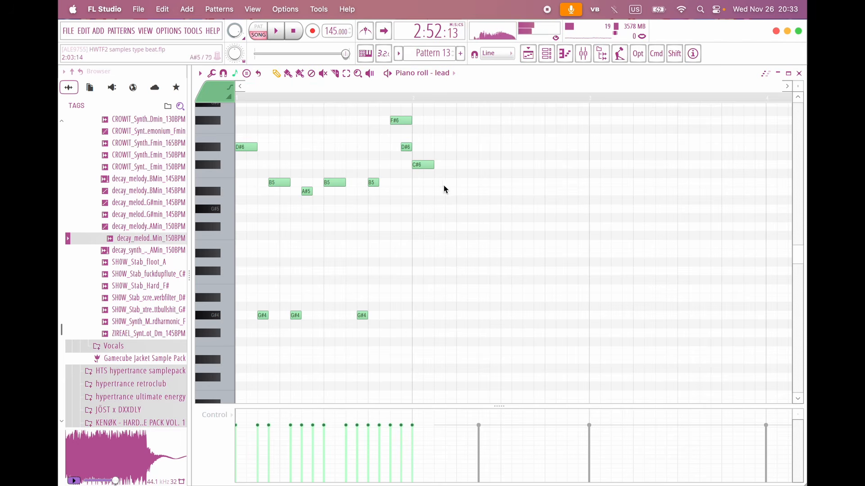
{"action": "left_click", "coordinate": [459, 165]}
{"action": "left_click", "coordinate": [502, 165]}
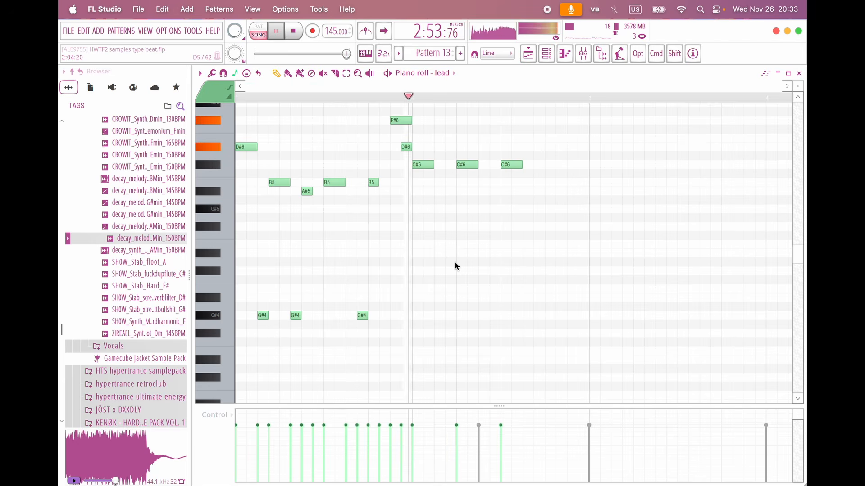
{"action": "left_click_drag", "start_coordinate": [471, 165], "coordinate": [482, 168]}
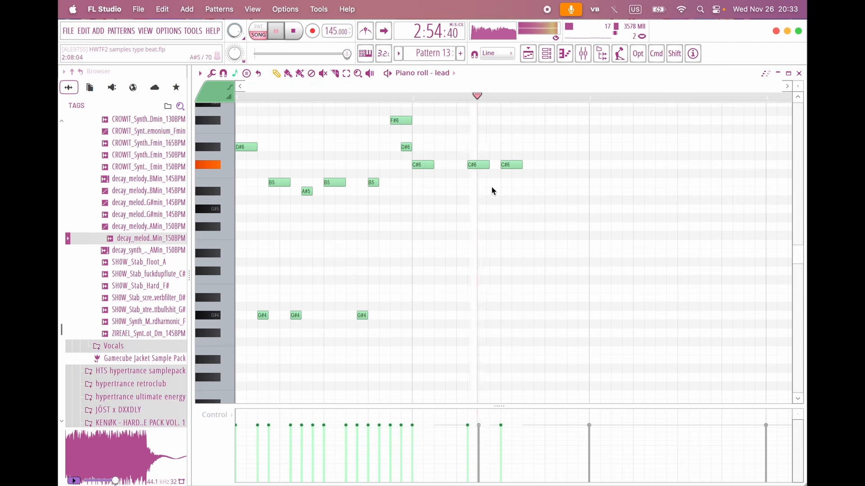
{"action": "key", "text": "space"}
{"action": "key", "text": "space"}
{"action": "key", "text": "space"}
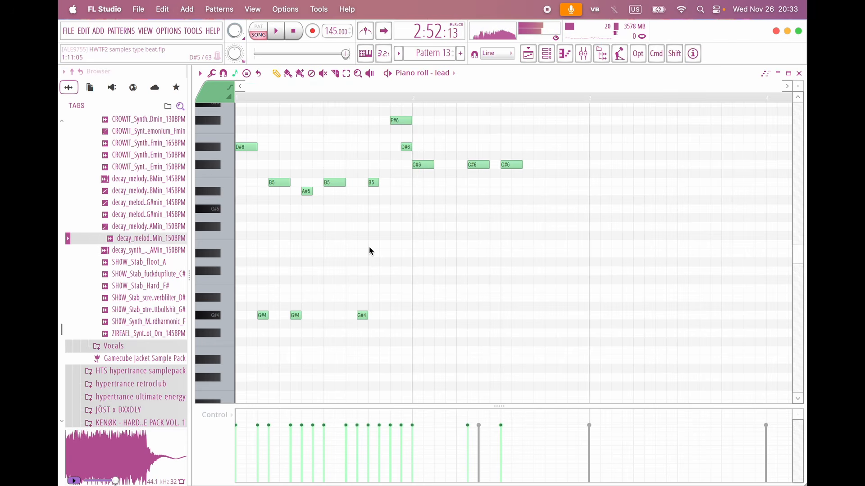
Step: Copy bar 1's first two G#4 notes, first B5 and A#5 to the same positions in bar 2 and play the phrase
{"action": "scroll", "coordinate": [477, 230], "scroll_direction": "up", "scroll_amount": 3}
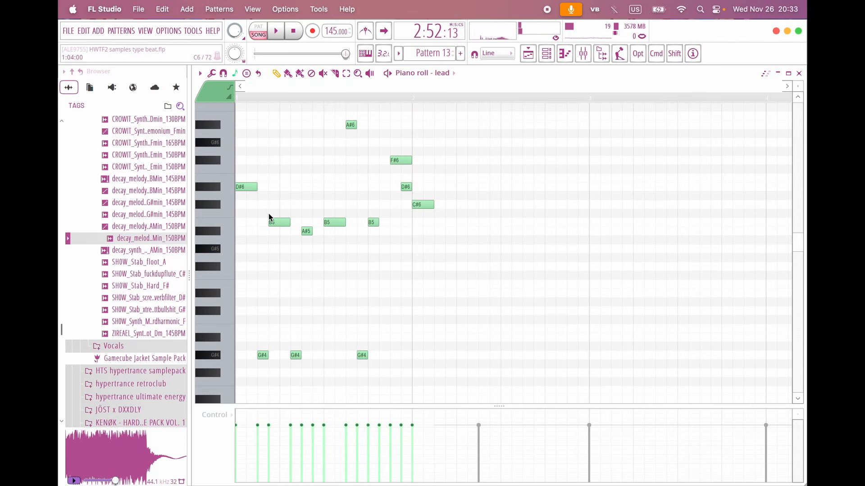
{"action": "left_click_drag", "start_coordinate": [245, 207], "coordinate": [313, 376]}
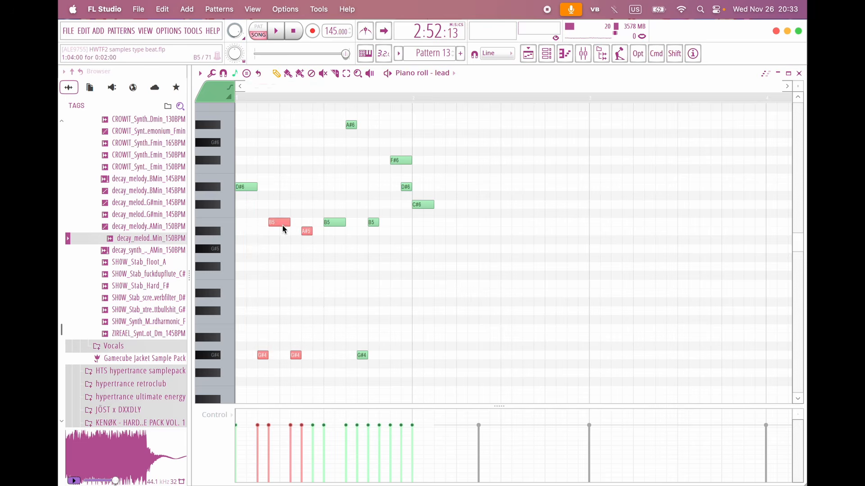
{"action": "left_click_drag", "start_coordinate": [283, 225], "coordinate": [459, 226]}
{"action": "key", "text": "space"}
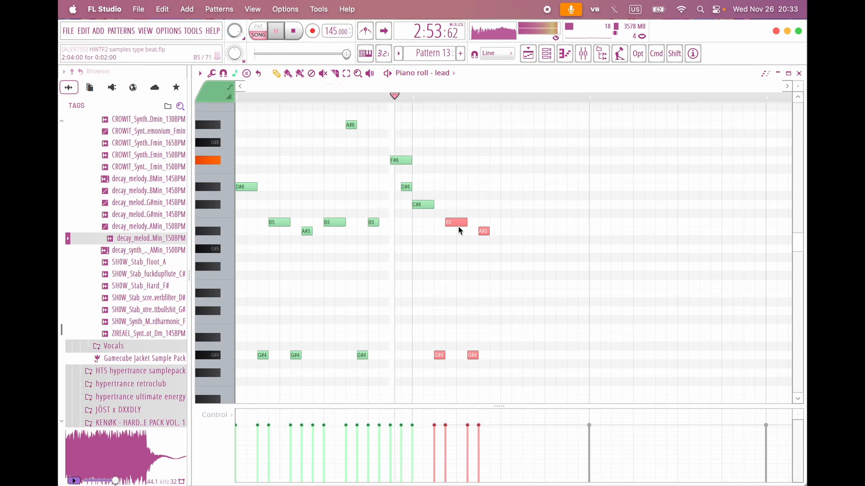
{"action": "key", "text": "space"}
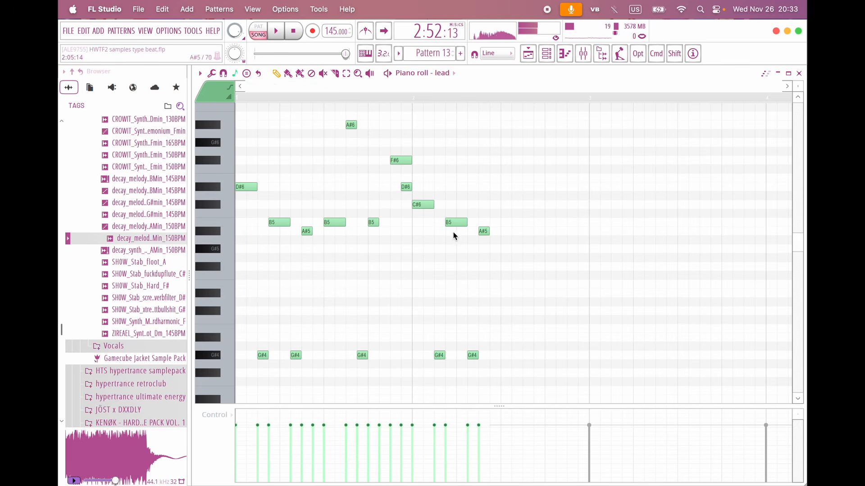
Step: Copy the second-half B5, A#6, B5, F#6 and D#6 notes of bar 1 to the same positions in bar 2
{"action": "scroll", "coordinate": [348, 176], "scroll_direction": "up", "scroll_amount": 2}
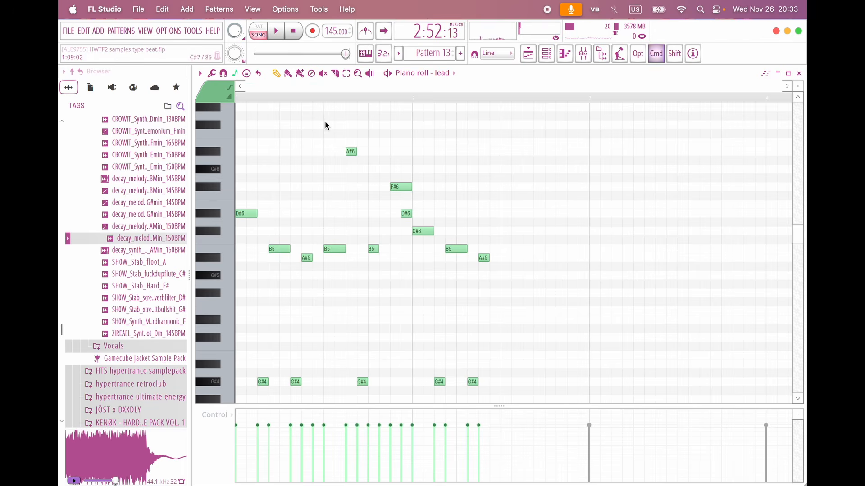
{"action": "left_click_drag", "start_coordinate": [325, 113], "coordinate": [404, 277]}
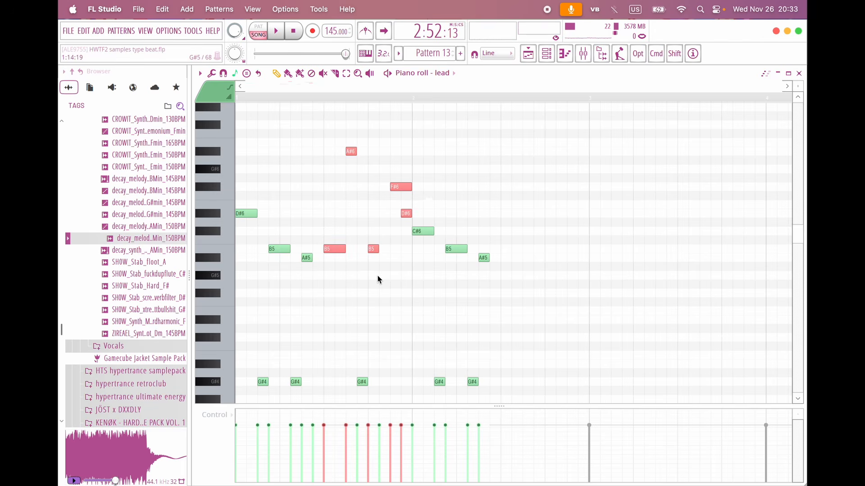
{"action": "left_click_drag", "start_coordinate": [338, 251], "coordinate": [517, 248]}
Step: Try the two-step B5 before bar 2's A#6 at G#6 and play the phrase
{"action": "left_click", "coordinate": [517, 250], "text": "ctrl"}
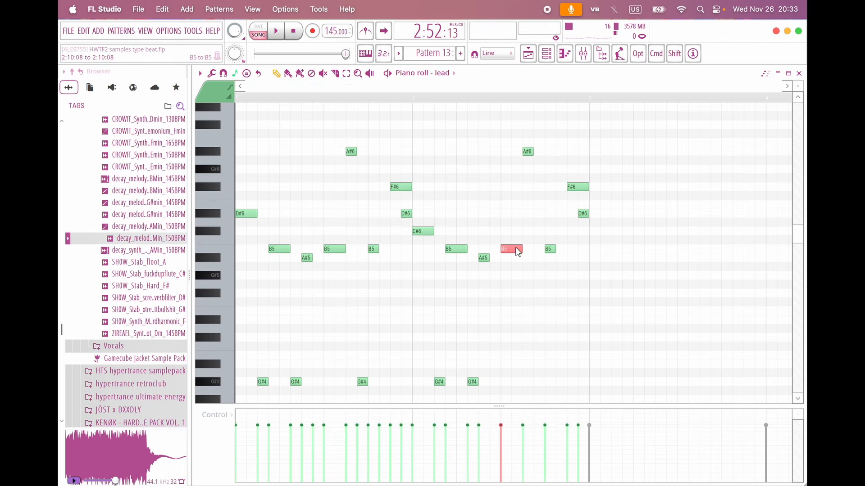
{"action": "key", "text": "shift+Up"}
{"action": "key", "text": "shift+Up"}
{"action": "key", "text": "shift+Up"}
{"action": "key", "text": "shift+Up"}
{"action": "key", "text": "shift+Up"}
{"action": "key", "text": "shift+Up"}
{"action": "key", "text": "space"}
{"action": "key", "text": "shift+Down"}
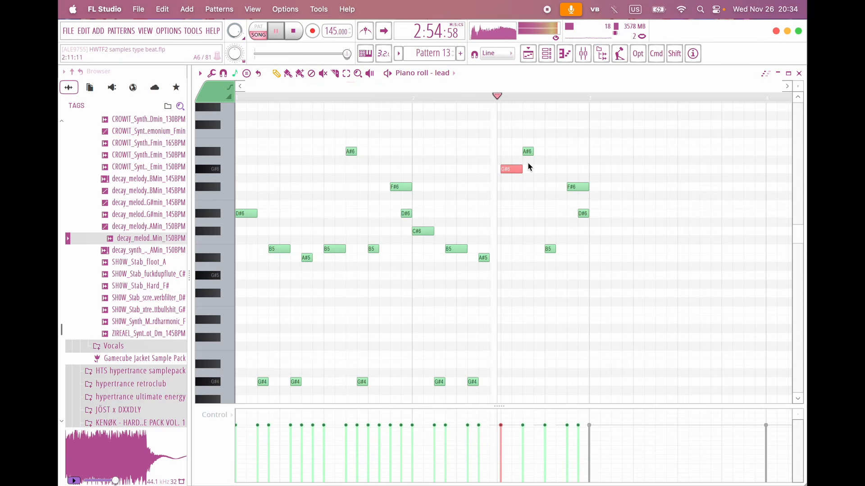
Step: Change the two-step note before bar 2's A#6 to A#5, leaving no duplicate above it, and play the phrase
{"action": "key", "text": "space"}
{"action": "left_click_drag", "start_coordinate": [506, 173], "coordinate": [504, 237]}
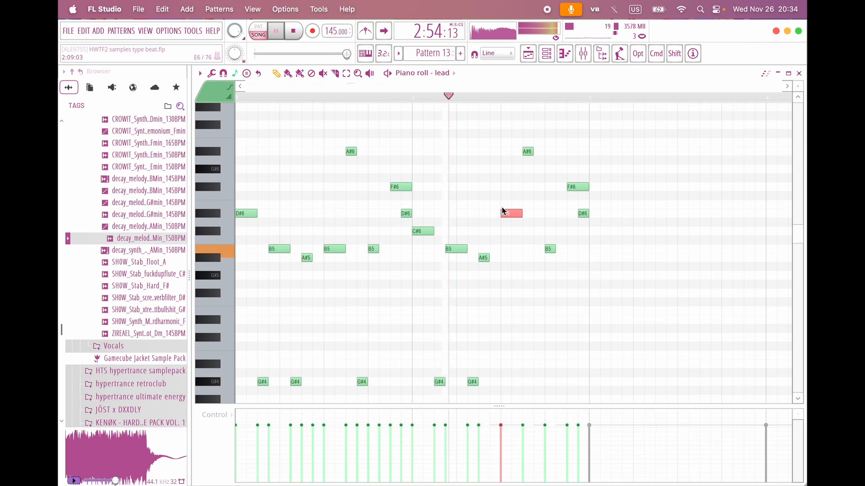
{"action": "key", "text": "space"}
{"action": "key", "text": "space"}
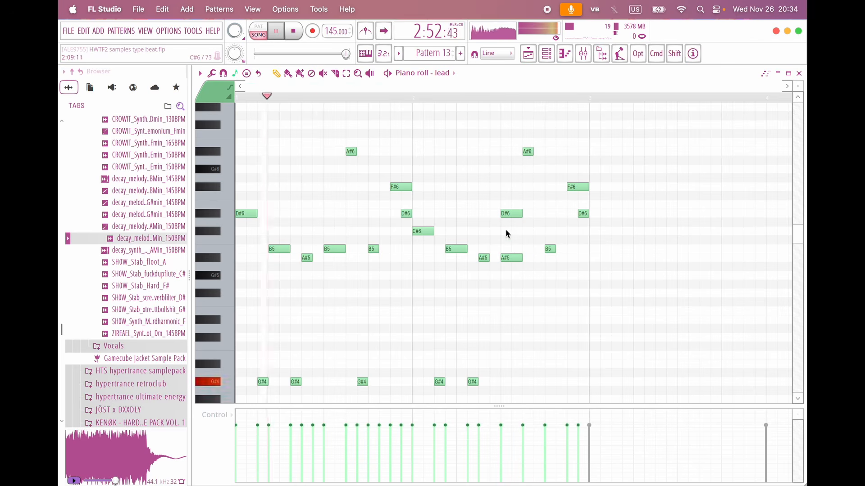
{"action": "right_click", "coordinate": [510, 216]}
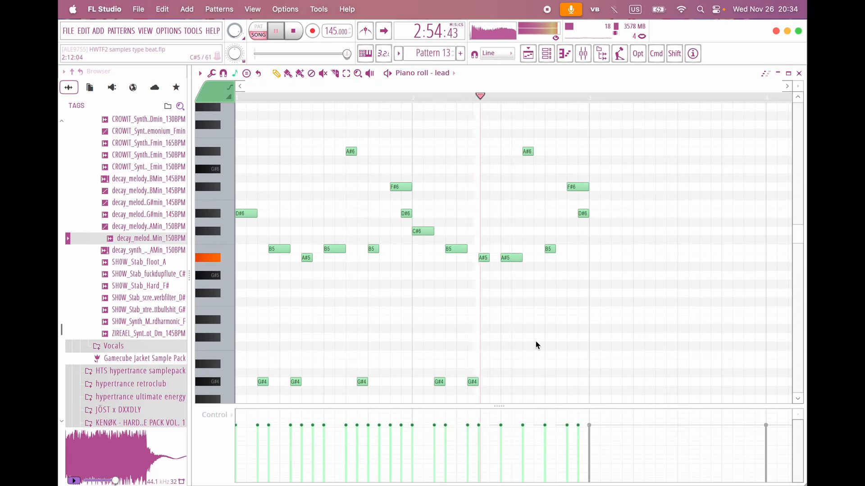
Step: Lower the last high notes of bar 2: the A#6 to F#6, the two-step F#6 to D#6, and the one-step D#6 to C#6
{"action": "left_click_drag", "start_coordinate": [528, 152], "coordinate": [529, 187]}
{"action": "key", "text": "shift+Down"}
{"action": "key", "text": "shift+Down"}
{"action": "key", "text": "shift+Down"}
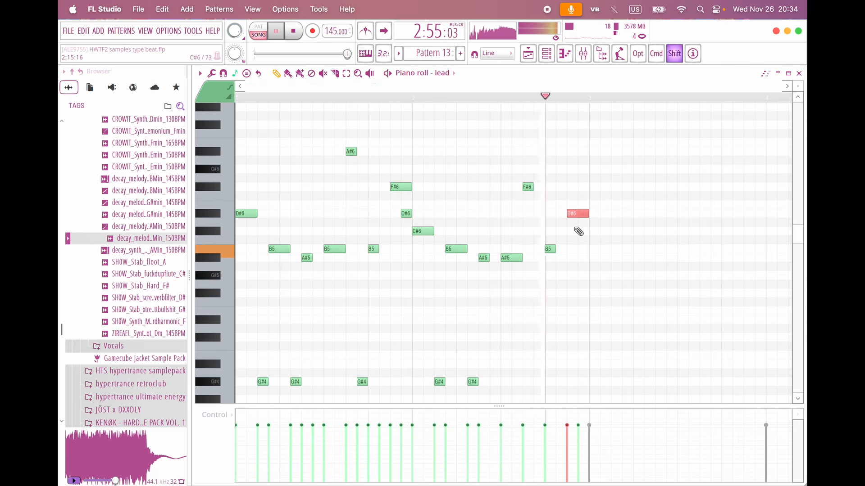
{"action": "left_click", "coordinate": [582, 231]}
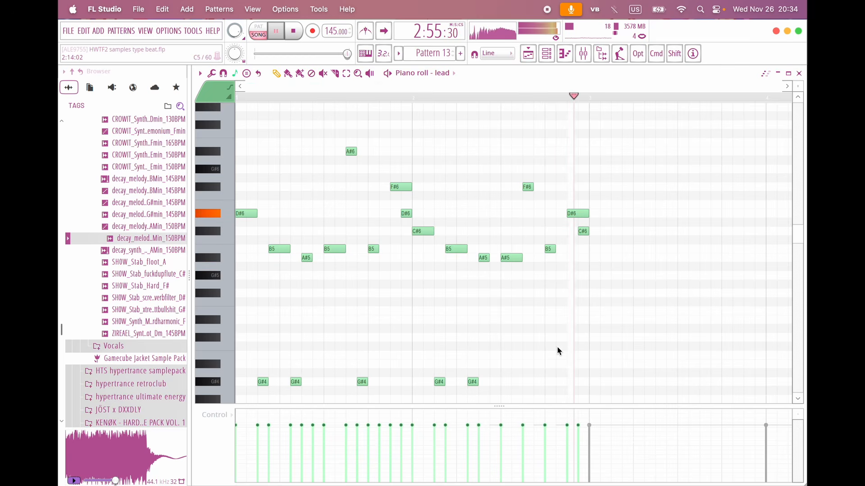
Step: Swap the pitches of bar 2's last two notes, making the two-step note C#6 and the one-step note D#6
{"action": "scroll", "coordinate": [545, 288], "scroll_direction": "down", "scroll_amount": 3}
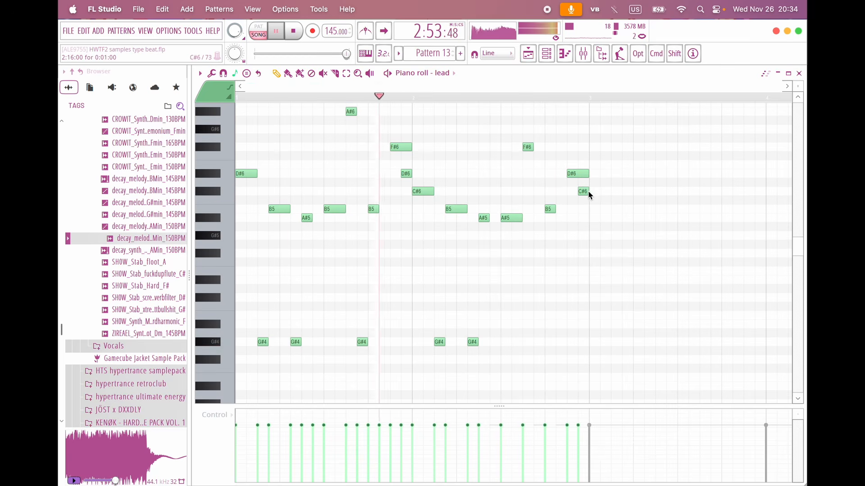
{"action": "left_click_drag", "start_coordinate": [580, 176], "coordinate": [575, 197]}
{"action": "key", "text": "space"}
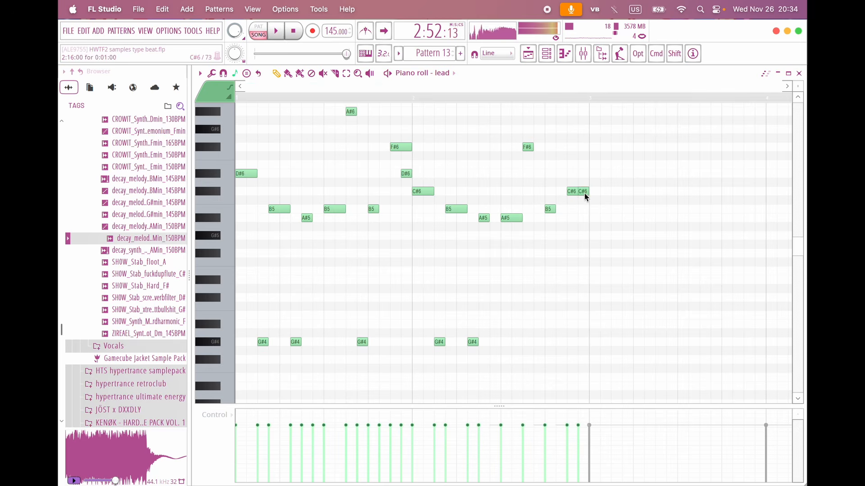
{"action": "scroll", "coordinate": [568, 223], "scroll_direction": "down", "scroll_amount": 2}
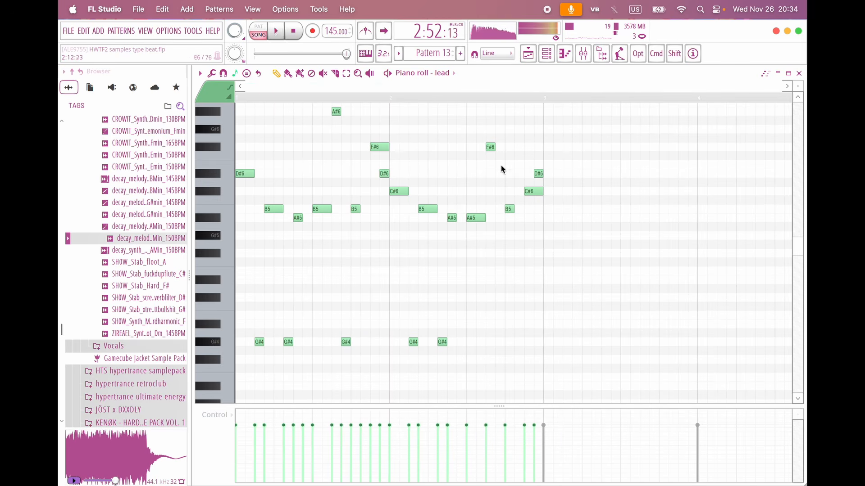
Step: Copy bar 1's two G#3 notes and the G#4 between them to the same positions in bar 2 and play the phrase
{"action": "scroll", "coordinate": [483, 238], "scroll_direction": "down", "scroll_amount": 4}
{"action": "scroll", "coordinate": [483, 237], "scroll_direction": "up", "scroll_amount": 2}
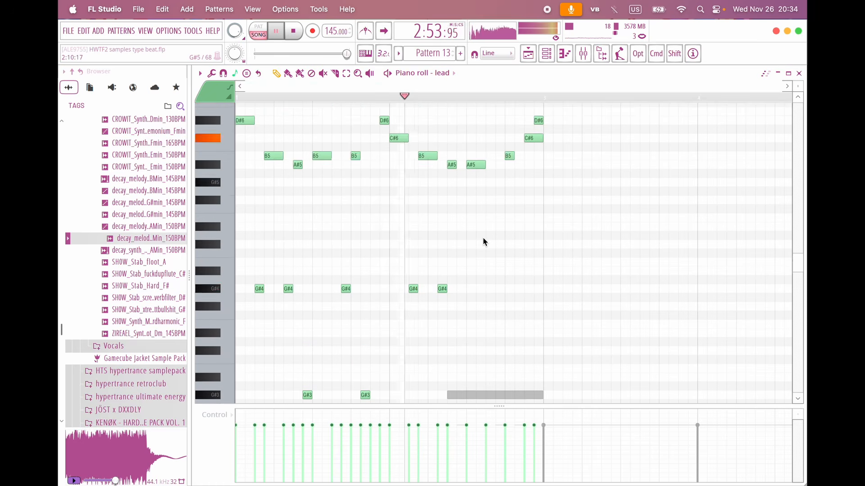
{"action": "scroll", "coordinate": [483, 238], "scroll_direction": "down", "scroll_amount": 2}
{"action": "key", "text": "space"}
{"action": "scroll", "coordinate": [483, 238], "scroll_direction": "down", "scroll_amount": 2}
{"action": "scroll", "coordinate": [483, 238], "scroll_direction": "up", "scroll_amount": 2}
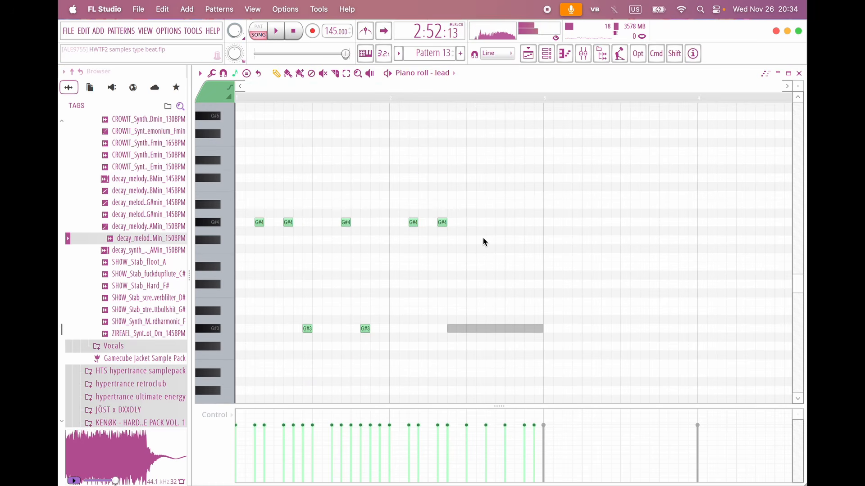
{"action": "left_click_drag", "start_coordinate": [292, 191], "coordinate": [384, 343]}
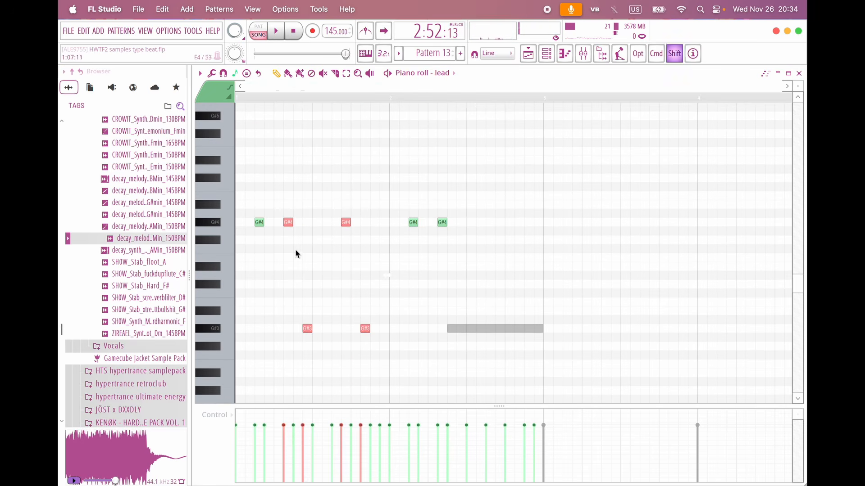
{"action": "left_click_drag", "start_coordinate": [310, 333], "coordinate": [464, 332]}
{"action": "key", "text": "space"}
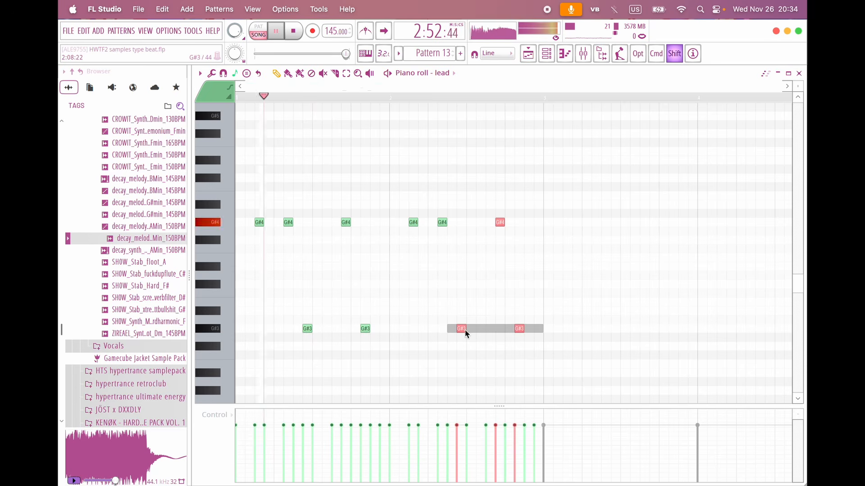
{"action": "scroll", "coordinate": [459, 287], "scroll_direction": "up", "scroll_amount": 5}
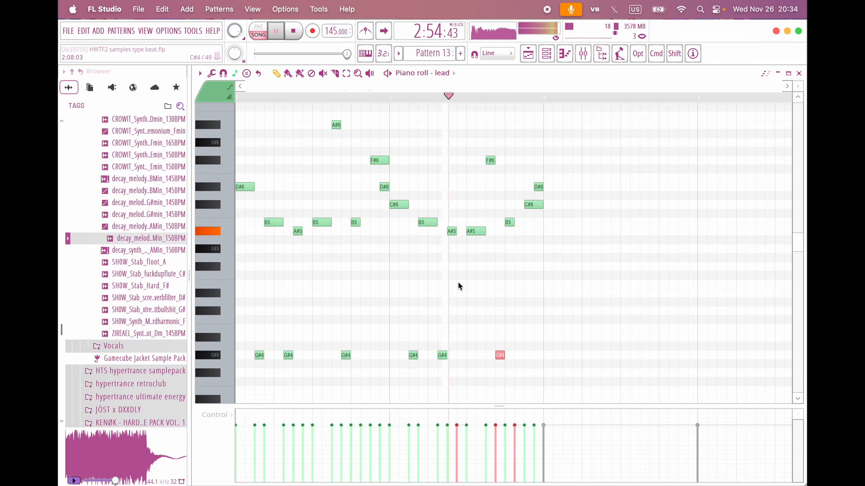
{"action": "key", "text": "space"}
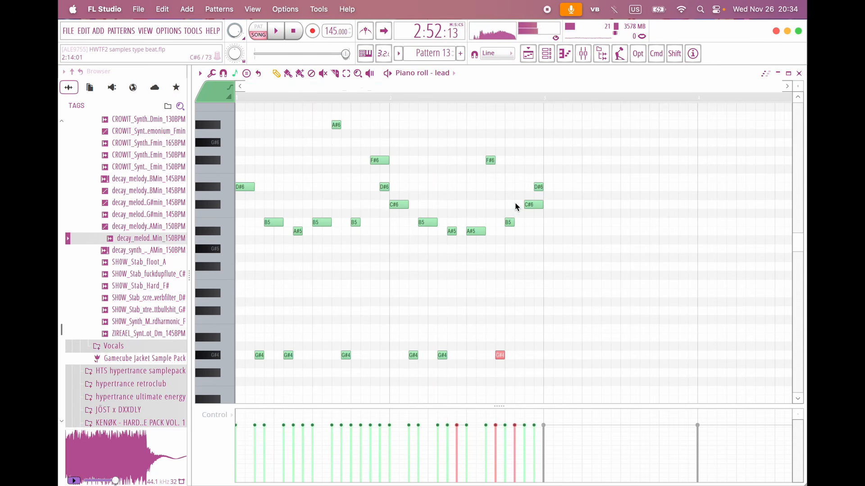
Step: Copy the whole two-bar lead phrase, including its low G# notes, into bars 3 and 4
{"action": "scroll", "coordinate": [516, 203], "scroll_direction": "down", "scroll_amount": 2, "text": "ctrl"}
{"action": "scroll", "coordinate": [515, 204], "scroll_direction": "down", "scroll_amount": 6}
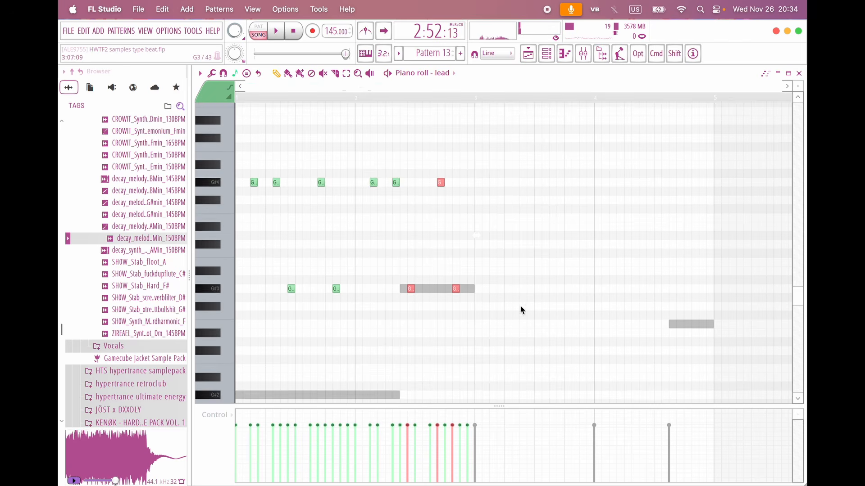
{"action": "left_click_drag", "start_coordinate": [508, 318], "coordinate": [209, 146]}
{"action": "scroll", "coordinate": [353, 230], "scroll_direction": "down", "scroll_amount": 4}
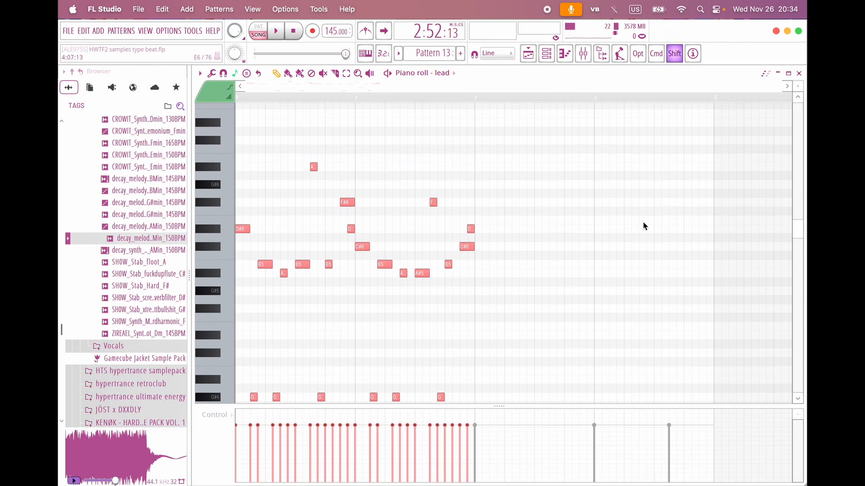
{"action": "left_click_drag", "start_coordinate": [242, 233], "coordinate": [481, 228]}
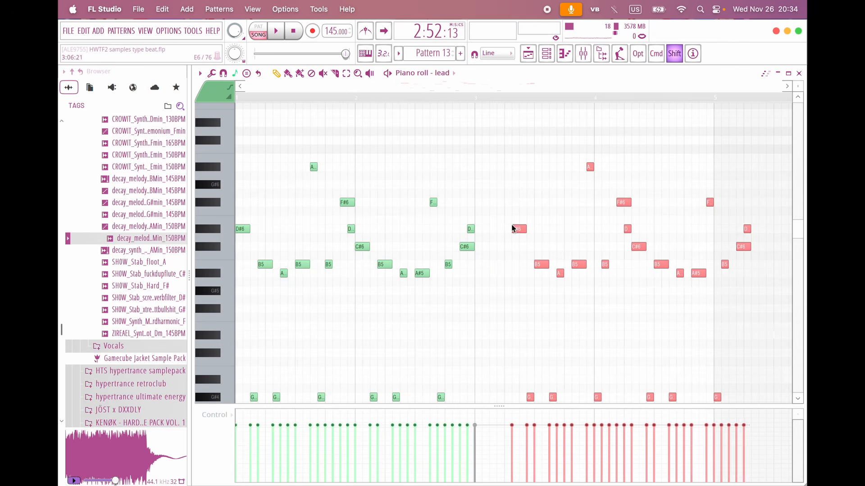
Step: Lower the copied G# notes in both low octaves to F# in bar 3 and to E in bar 4, and play the phrase
{"action": "scroll", "coordinate": [481, 218], "scroll_direction": "down", "scroll_amount": 5}
{"action": "left_click_drag", "start_coordinate": [464, 182], "coordinate": [685, 363]}
{"action": "scroll", "coordinate": [671, 366], "scroll_direction": "down", "scroll_amount": 4}
{"action": "key", "text": "shift"}
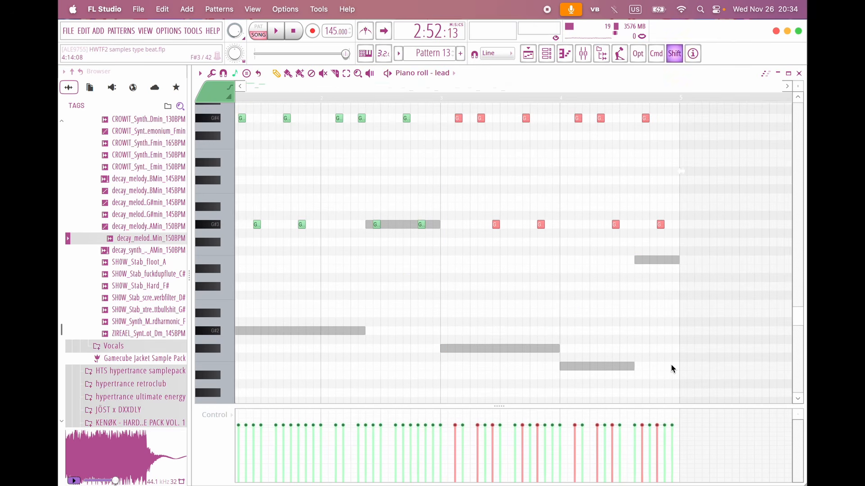
{"action": "key", "text": "space"}
{"action": "scroll", "coordinate": [496, 309], "scroll_direction": "up", "scroll_amount": 5}
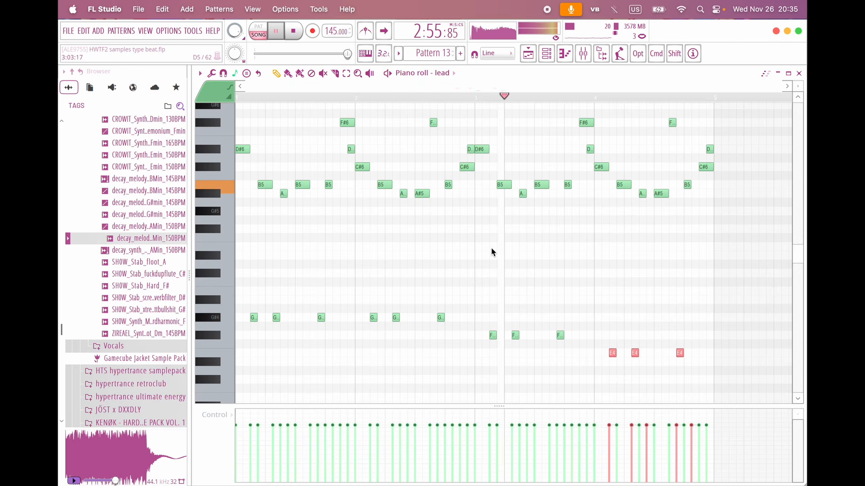
{"action": "key", "text": "space"}
Step: Lower the first note of bar 3 from D#6 to C#6 and play from the middle of bar 2
{"action": "scroll", "coordinate": [491, 239], "scroll_direction": "up", "scroll_amount": 4}
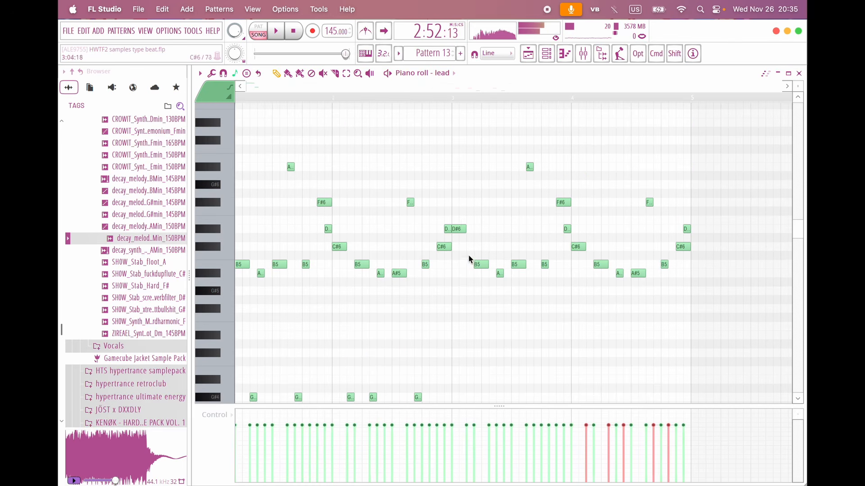
{"action": "left_click", "coordinate": [395, 98]}
{"action": "key", "text": "space"}
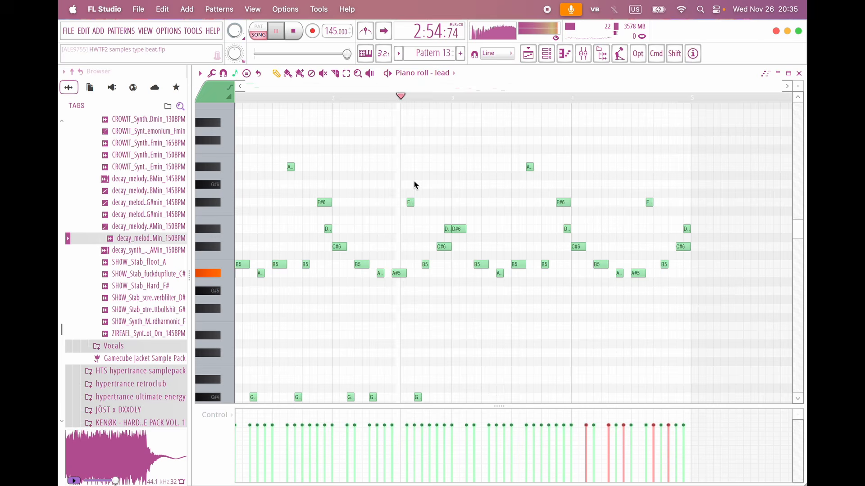
{"action": "left_click", "coordinate": [462, 224], "text": "super"}
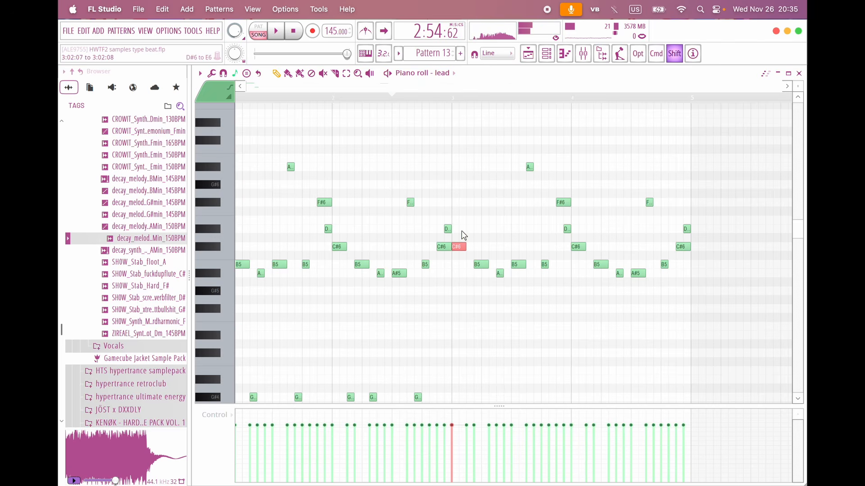
{"action": "scroll", "coordinate": [459, 290], "scroll_direction": "down", "scroll_amount": 3}
{"action": "scroll", "coordinate": [459, 291], "scroll_direction": "right", "scroll_amount": 3}
{"action": "key", "text": "space"}
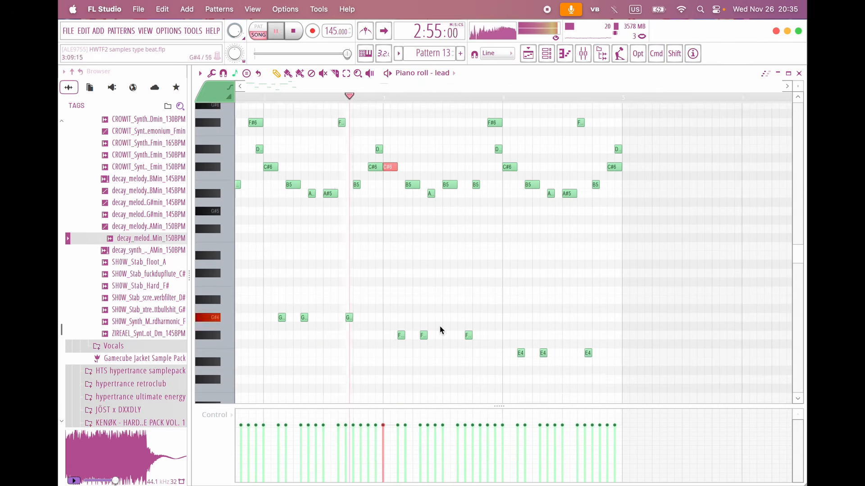
Step: Lower bar 3's A#6 to F#6 and its two-step F#6 near the end to C#6, and play the result
{"action": "left_click_drag", "start_coordinate": [483, 139], "coordinate": [483, 175]}
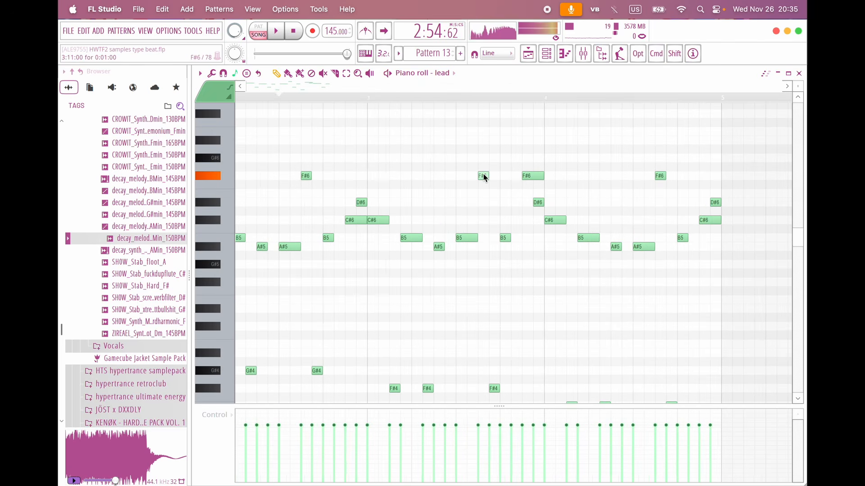
{"action": "key", "text": "space"}
{"action": "scroll", "coordinate": [463, 282], "scroll_direction": "down", "scroll_amount": 1}
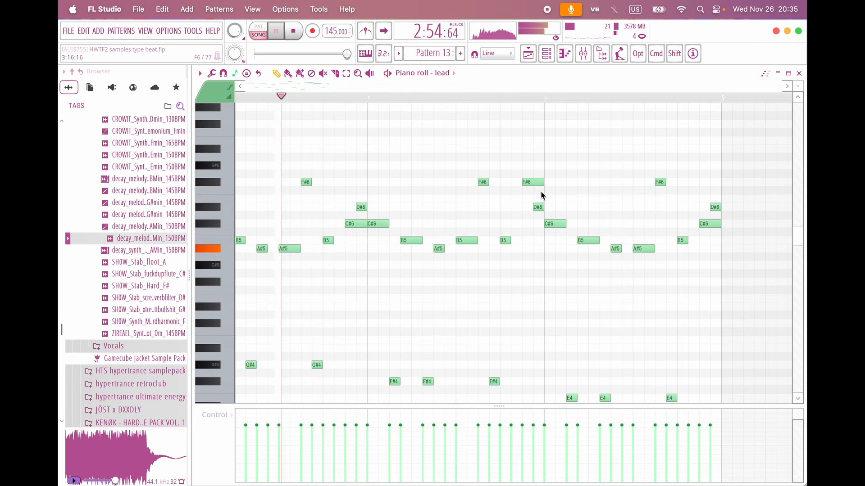
{"action": "left_click_drag", "start_coordinate": [538, 186], "coordinate": [538, 228]}
{"action": "scroll", "coordinate": [517, 285], "scroll_direction": "down", "scroll_amount": 2}
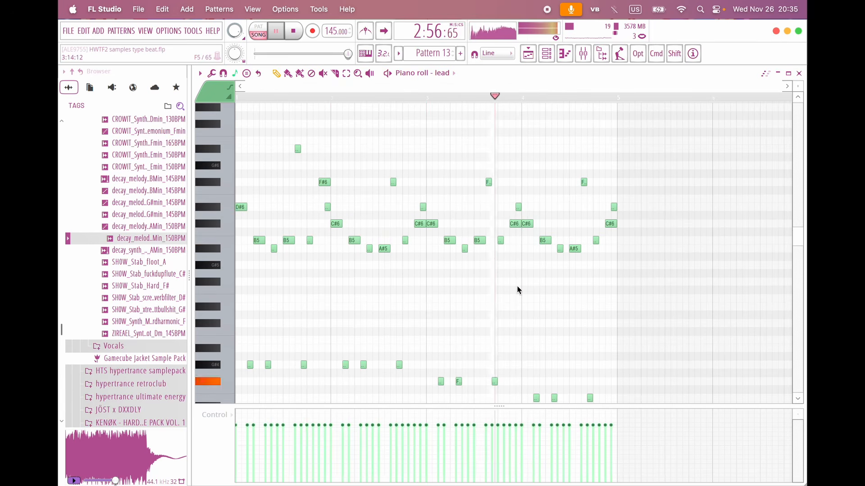
{"action": "key", "text": "space"}
Step: Replace bar 4's two-step A#5 with a C#7 and raise the one-step B5 after it to B6, playing from there
{"action": "scroll", "coordinate": [556, 243], "scroll_direction": "up", "scroll_amount": 2}
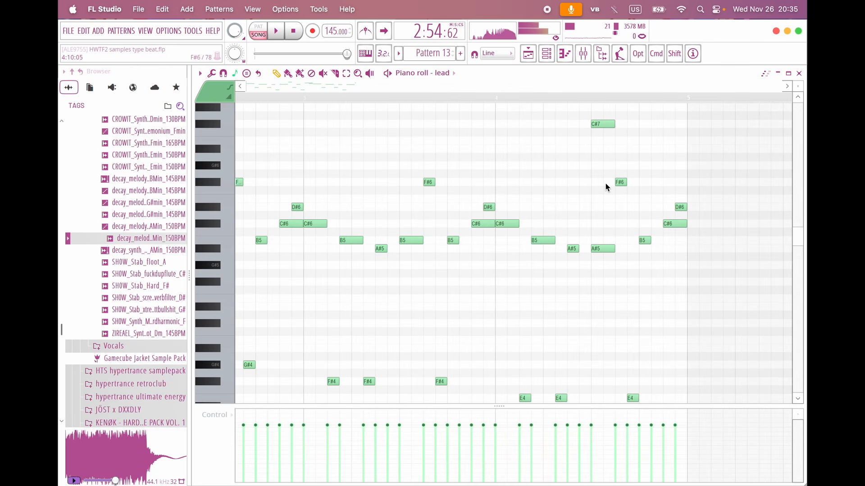
{"action": "left_click", "coordinate": [589, 97]}
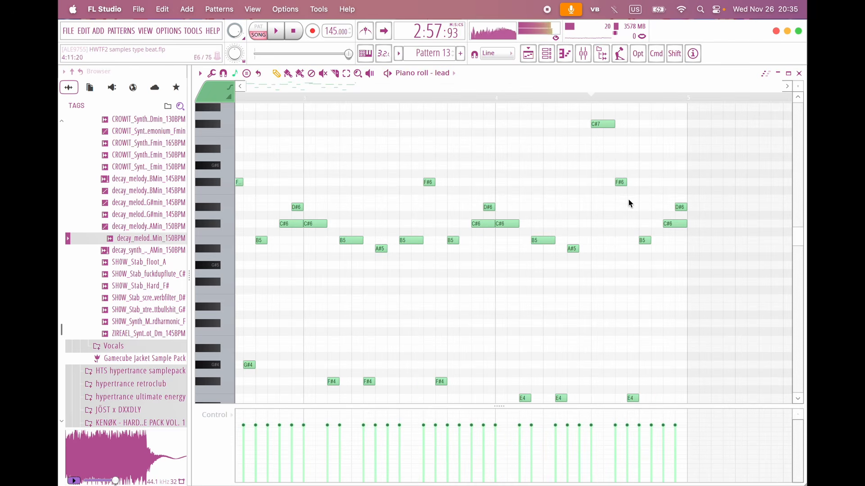
{"action": "key", "text": "ctrl+Down"}
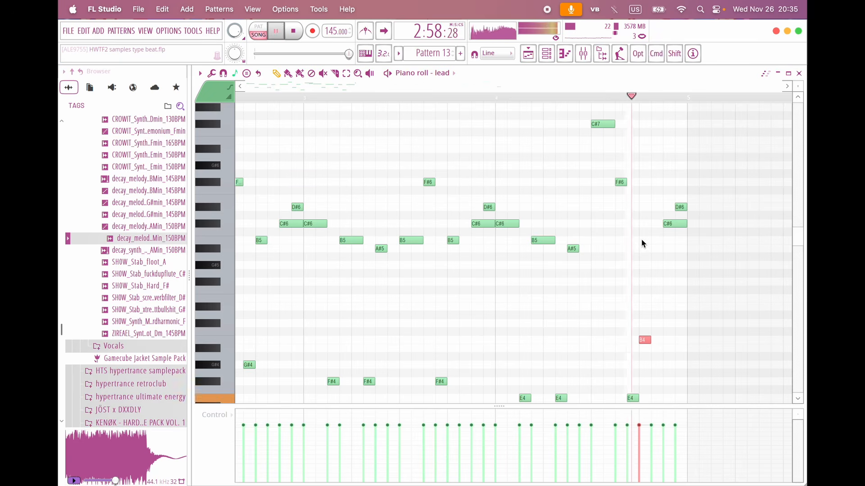
{"action": "key", "text": "ctrl+Down"}
{"action": "key", "text": "ctrl+Down"}
{"action": "key", "text": "ctrl+Up"}
{"action": "key", "text": "ctrl+Up"}
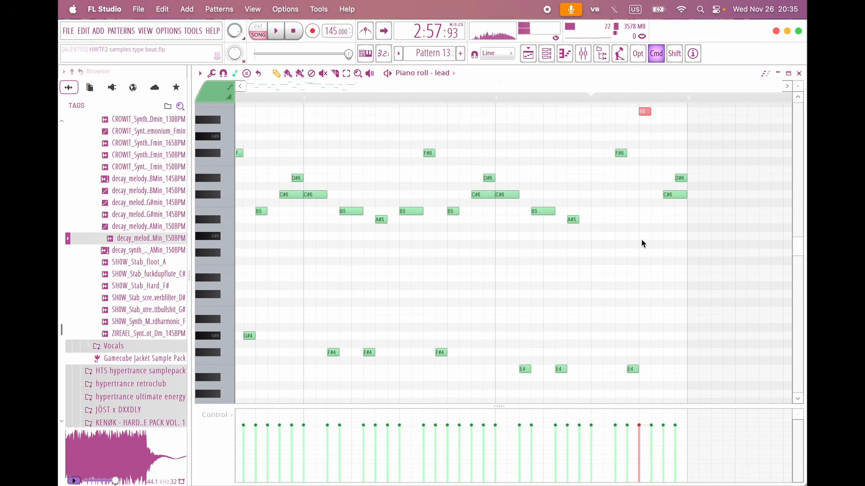
Step: Raise the two-step C#6 at the end of bar 4 to G#6
{"action": "left_click", "coordinate": [604, 294]}
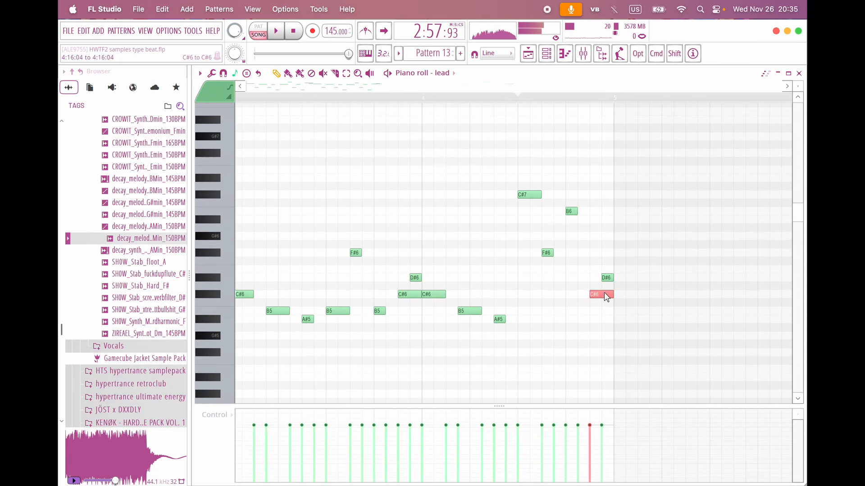
{"action": "key", "text": "shift+Up"}
{"action": "key", "text": "shift+Up"}
{"action": "key", "text": "shift+Up"}
{"action": "key", "text": "shift+Up"}
{"action": "key", "text": "shift+Up"}
{"action": "key", "text": "shift+Up"}
{"action": "key", "text": "shift+Up"}
Step: Raise bar 4's final one-step D#6 to A#6 and play the four-bar melody
{"action": "left_click", "coordinate": [605, 277]}
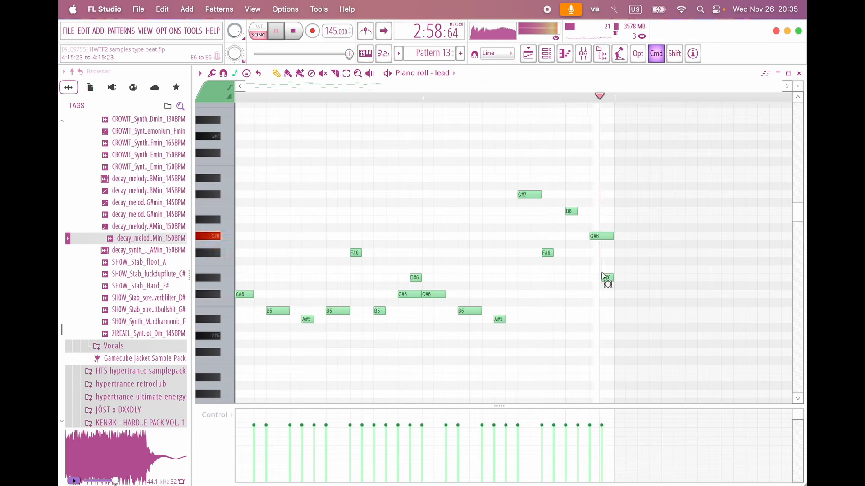
{"action": "key", "text": "space"}
{"action": "key", "text": "space"}
{"action": "key", "text": "space"}
{"action": "left_click_drag", "start_coordinate": [605, 275], "coordinate": [606, 221]}
{"action": "key", "text": "space"}
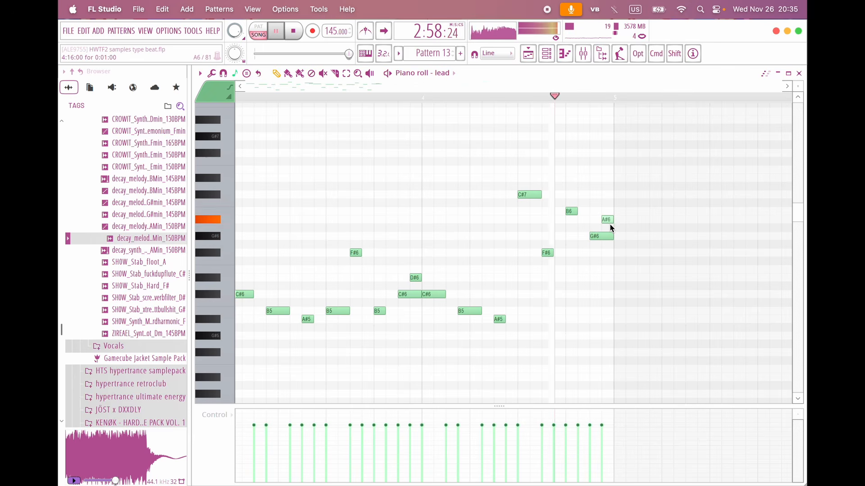
{"action": "scroll", "coordinate": [609, 222], "scroll_direction": "down", "scroll_amount": 7}
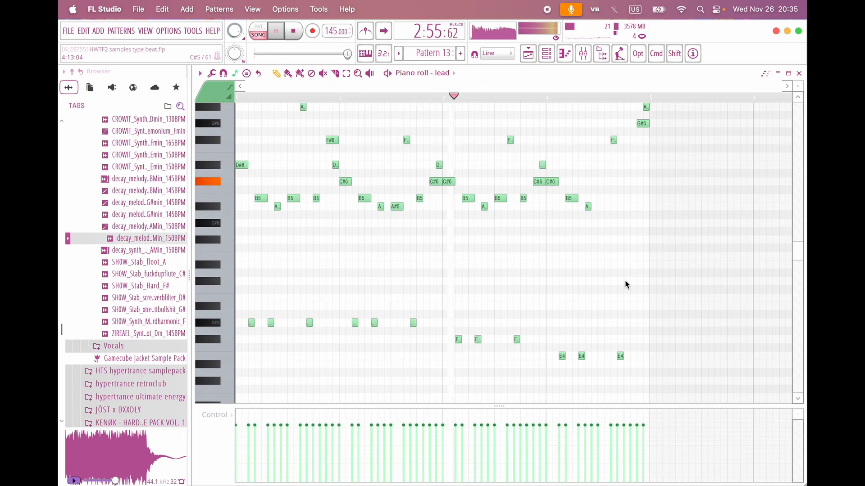
{"action": "scroll", "coordinate": [434, 310], "scroll_direction": "up", "scroll_amount": 2}
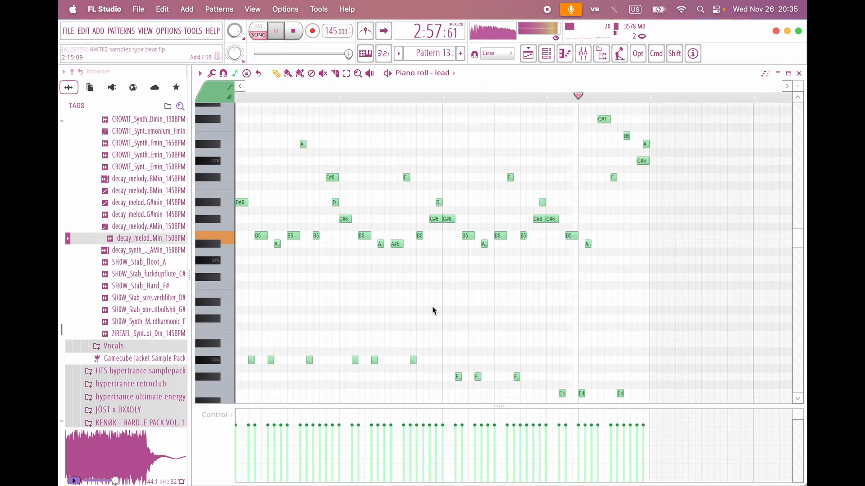
{"action": "key", "text": "space"}
Step: Play from bar 4 and lower its high notes: the C#7 to B6, the B6 to A#6, and the final A#6 to F#6
{"action": "left_click", "coordinate": [548, 103]}
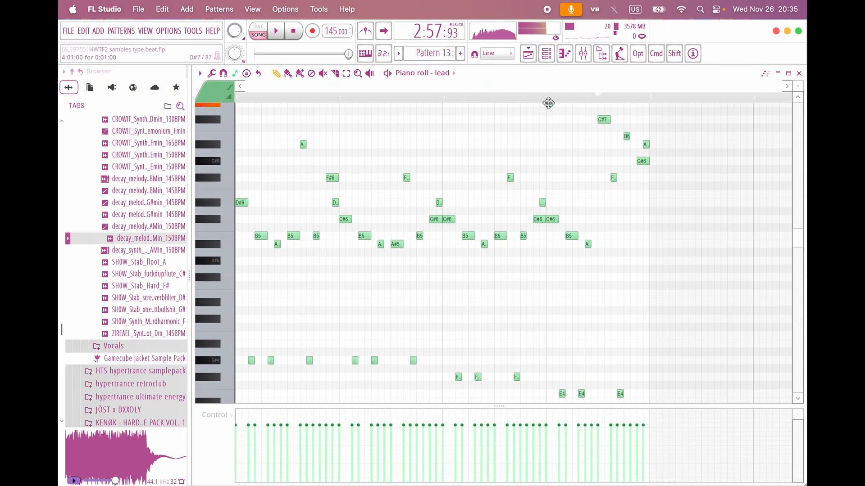
{"action": "key", "text": "super+z"}
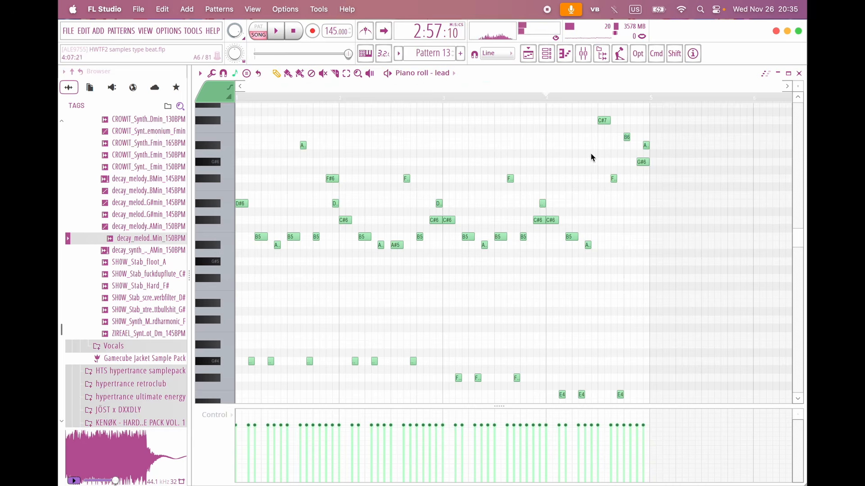
{"action": "key", "text": "space"}
{"action": "scroll", "coordinate": [593, 154], "scroll_direction": "up", "scroll_amount": 2}
{"action": "scroll", "coordinate": [594, 158], "scroll_direction": "up", "scroll_amount": 3}
{"action": "key", "text": "space"}
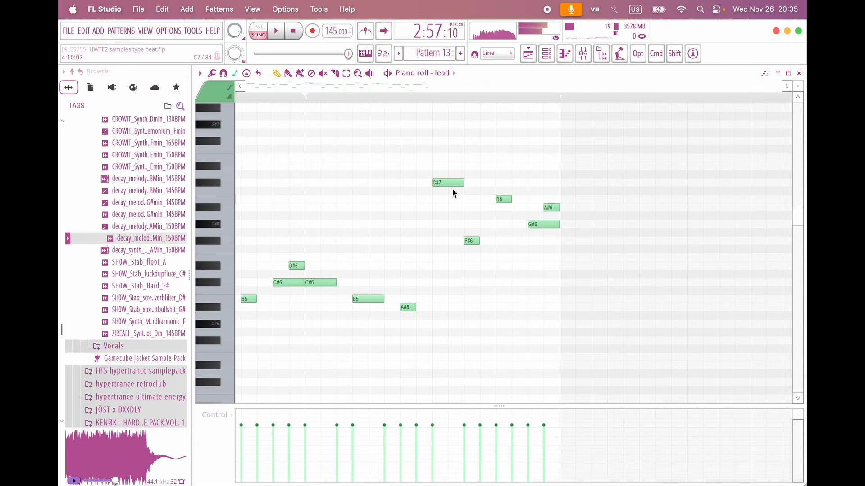
{"action": "key", "text": "space"}
{"action": "left_click_drag", "start_coordinate": [456, 187], "coordinate": [504, 208]}
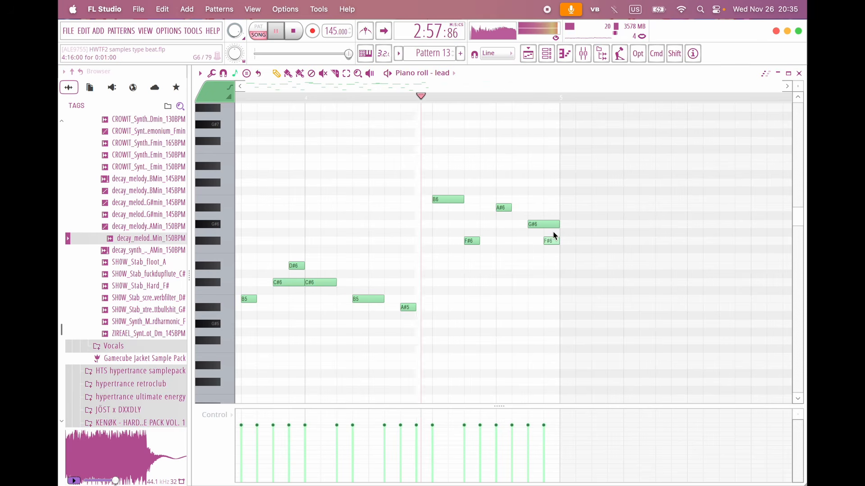
{"action": "scroll", "coordinate": [559, 277], "scroll_direction": "down", "scroll_amount": 2}
{"action": "scroll", "coordinate": [530, 250], "scroll_direction": "up", "scroll_amount": 2}
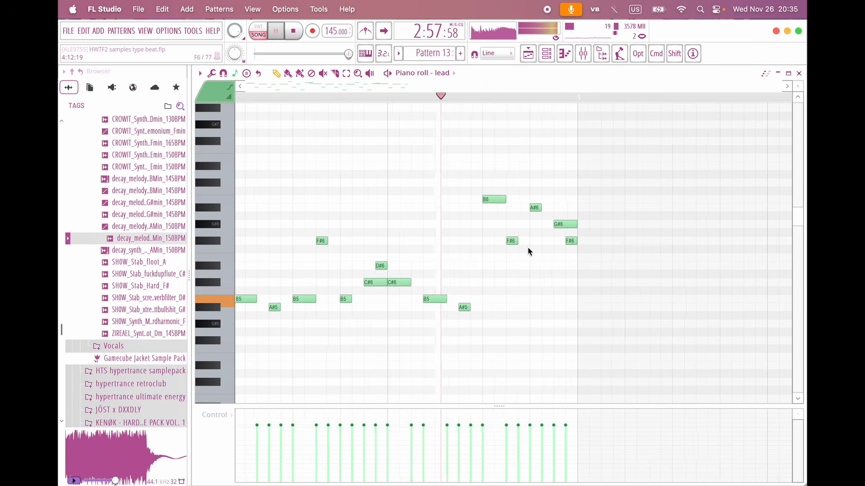
Step: Lower the one-step F#6 right after bar 4's B6 to D#6 and listen to the ending
{"action": "key", "text": "shift+Down"}
{"action": "key", "text": "shift+Down"}
{"action": "key", "text": "shift+Down"}
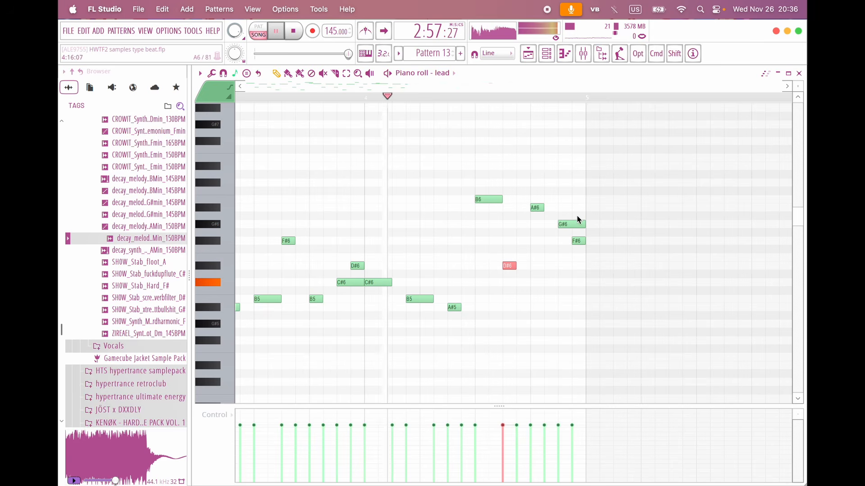
{"action": "scroll", "coordinate": [578, 216], "scroll_direction": "left", "scroll_amount": 3}
{"action": "scroll", "coordinate": [578, 217], "scroll_direction": "down", "scroll_amount": 1}
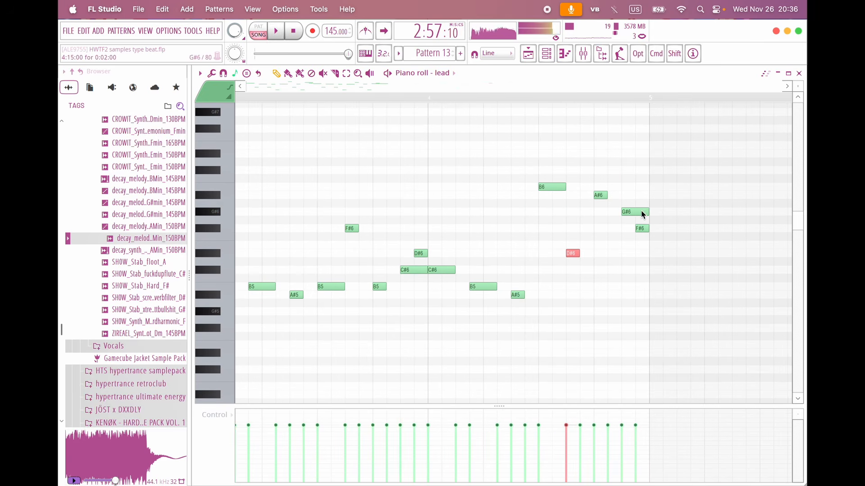
Step: Lower bar 4's two-step G#6 to F#6, delete the one-step note overlapping its end, and play the full melody
{"action": "key", "text": "space"}
{"action": "left_click_drag", "start_coordinate": [640, 228], "coordinate": [641, 269]}
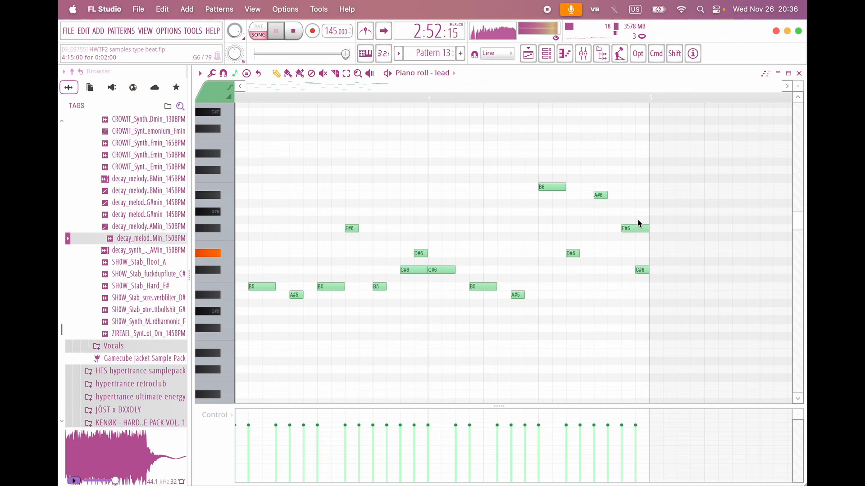
{"action": "right_click", "coordinate": [643, 271]}
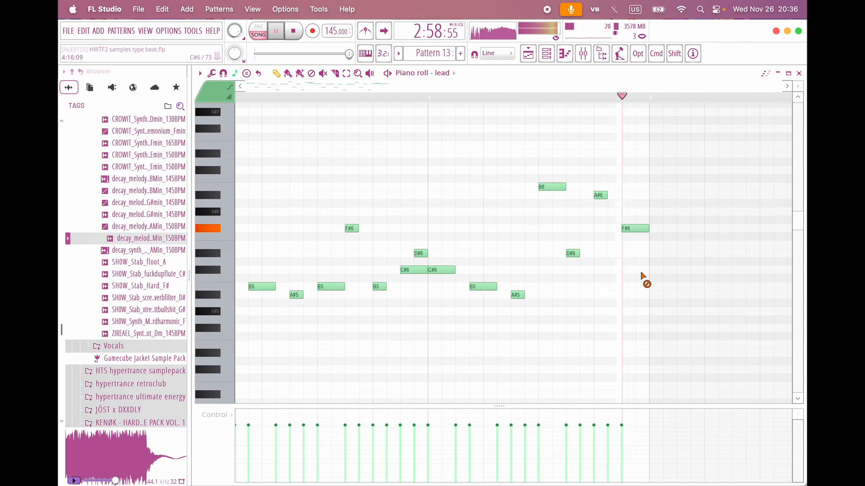
{"action": "scroll", "coordinate": [642, 274], "scroll_direction": "down", "scroll_amount": 5}
{"action": "scroll", "coordinate": [641, 275], "scroll_direction": "down", "scroll_amount": 1}
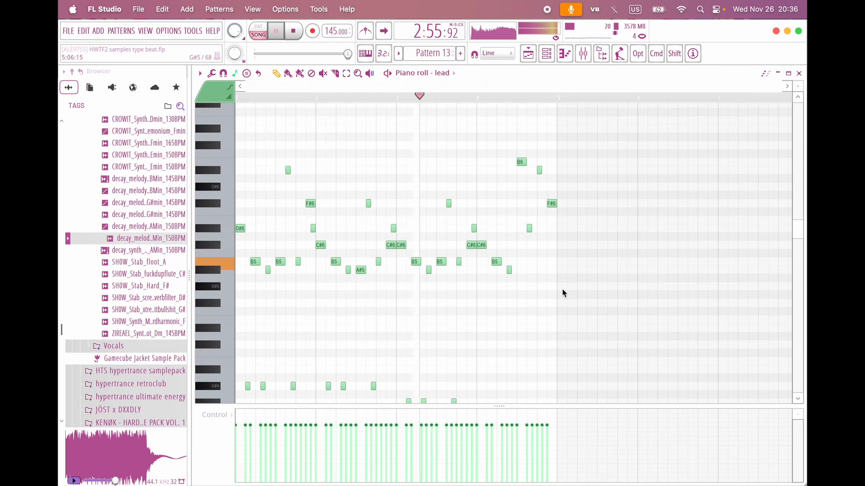
{"action": "scroll", "coordinate": [479, 300], "scroll_direction": "down", "scroll_amount": 2}
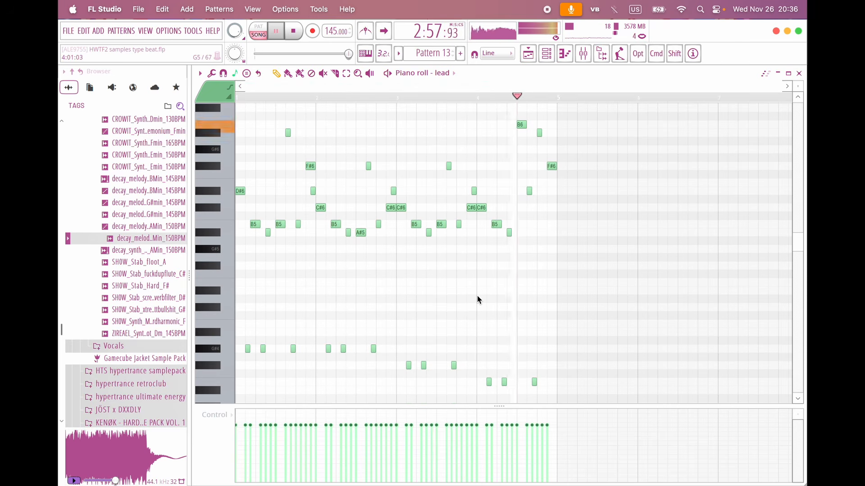
{"action": "key", "text": "space"}
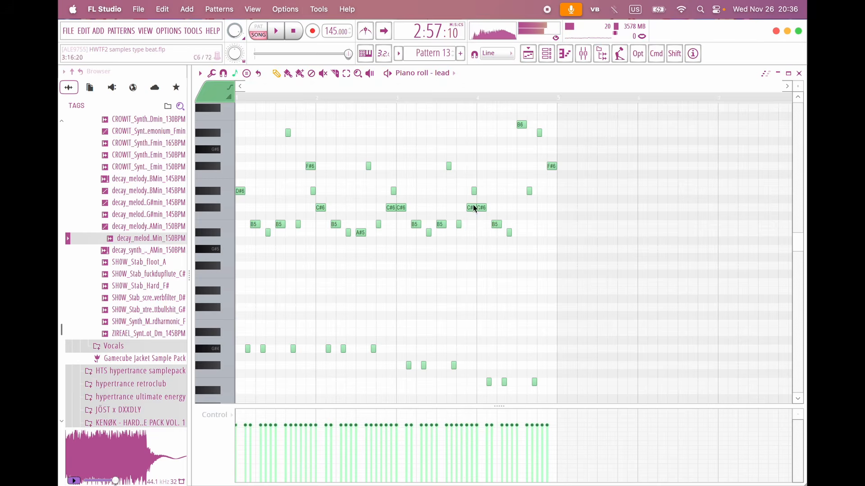
Step: Open the playlist and select all the drum clips on tracks 2 to 4 beneath Pattern 13, bars 105 to 108
{"action": "left_click", "coordinate": [529, 53]}
{"action": "scroll", "coordinate": [518, 232], "scroll_direction": "down", "scroll_amount": 3}
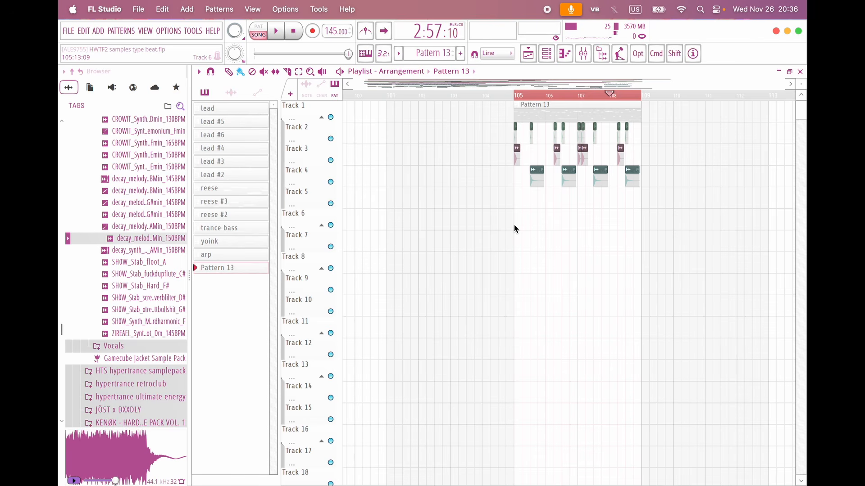
{"action": "scroll", "coordinate": [515, 229], "scroll_direction": "up", "scroll_amount": 3}
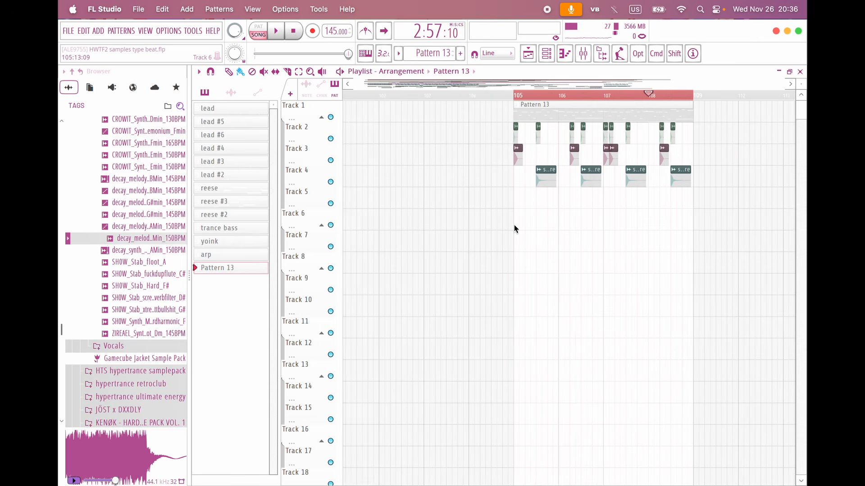
{"action": "scroll", "coordinate": [515, 225], "scroll_direction": "right", "scroll_amount": 4}
{"action": "scroll", "coordinate": [515, 225], "scroll_direction": "up", "scroll_amount": 1}
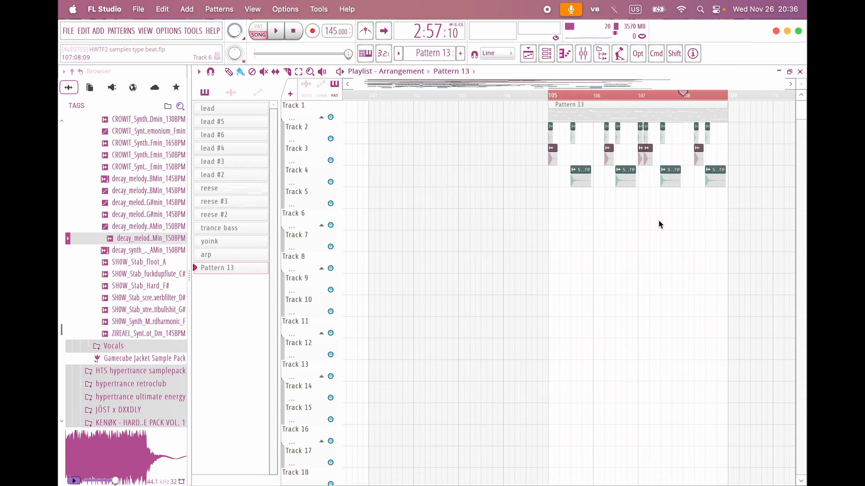
{"action": "scroll", "coordinate": [658, 221], "scroll_direction": "up", "scroll_amount": 2}
{"action": "scroll", "coordinate": [658, 221], "scroll_direction": "right", "scroll_amount": 2}
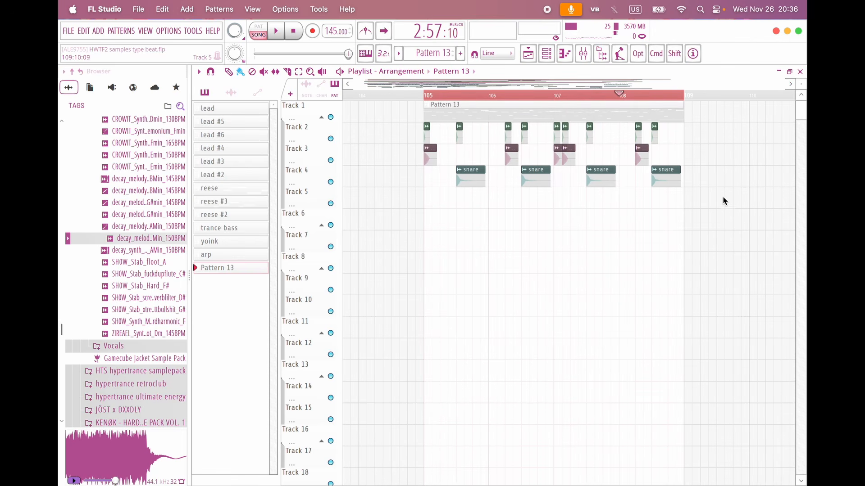
{"action": "left_click_drag", "start_coordinate": [725, 203], "coordinate": [410, 140]}
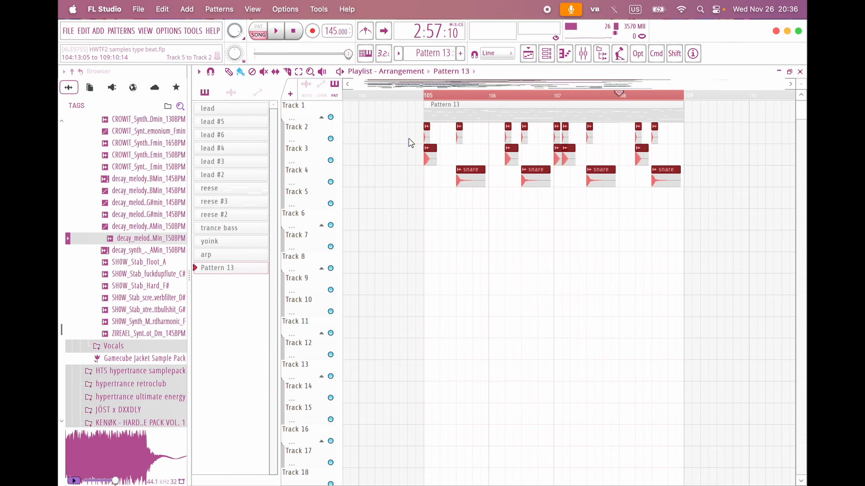
Step: Look through the earlier arrangement's pad, reese, bass and automation clips, comparing them with the new section at bar 105
{"action": "scroll", "coordinate": [457, 337], "scroll_direction": "down", "scroll_amount": 4}
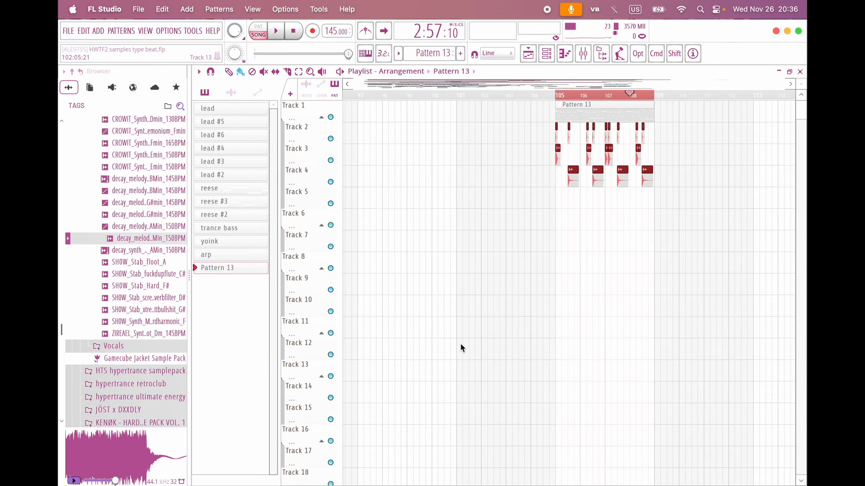
{"action": "scroll", "coordinate": [461, 344], "scroll_direction": "left", "scroll_amount": 5}
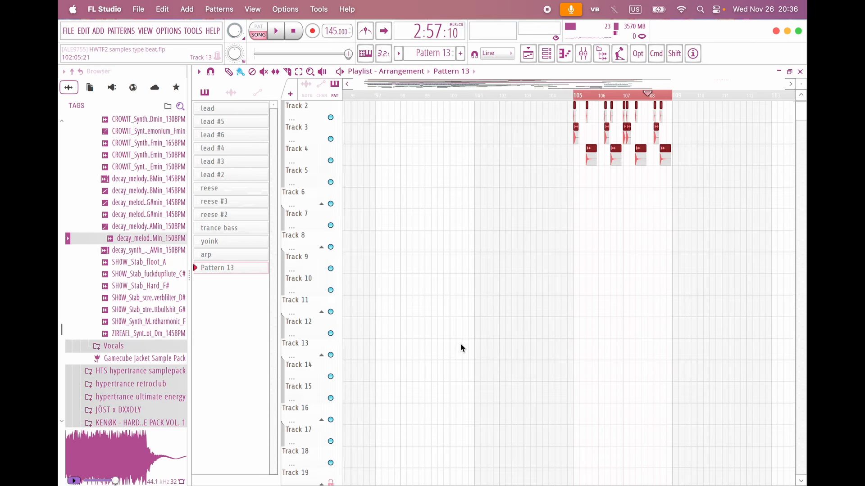
{"action": "scroll", "coordinate": [462, 348], "scroll_direction": "right", "scroll_amount": 2}
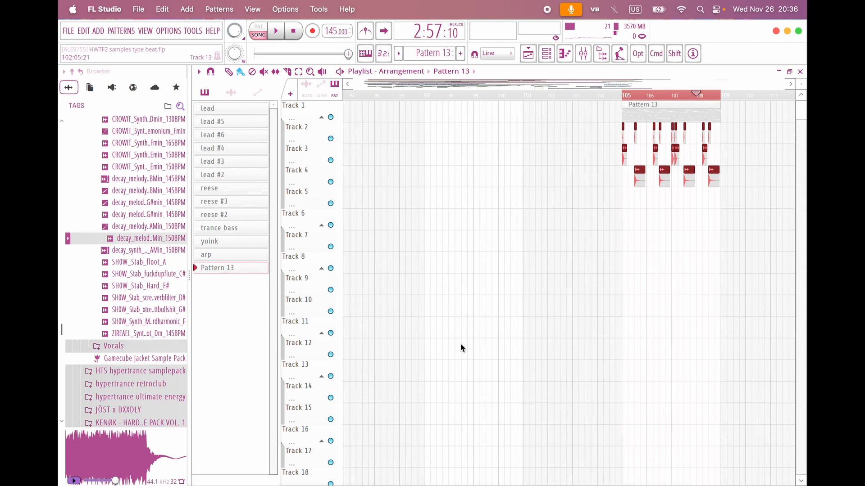
{"action": "scroll", "coordinate": [461, 344], "scroll_direction": "right", "scroll_amount": 4}
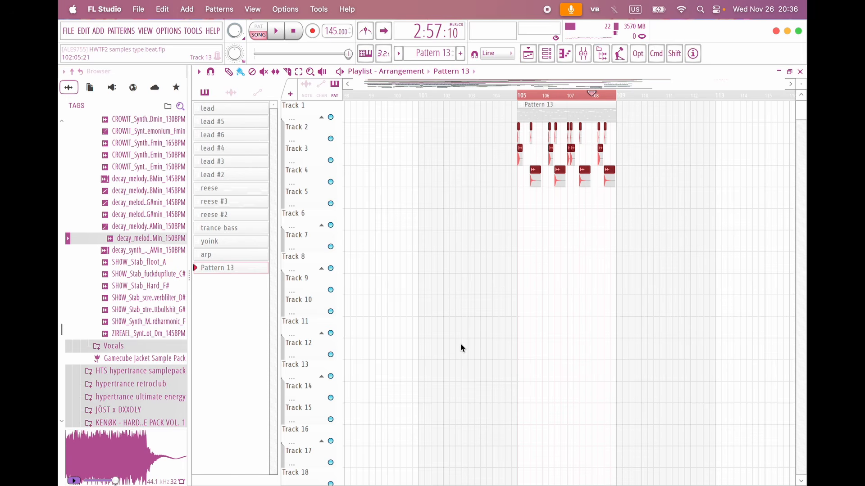
{"action": "scroll", "coordinate": [461, 345], "scroll_direction": "left", "scroll_amount": 20}
{"action": "scroll", "coordinate": [460, 344], "scroll_direction": "down", "scroll_amount": 2}
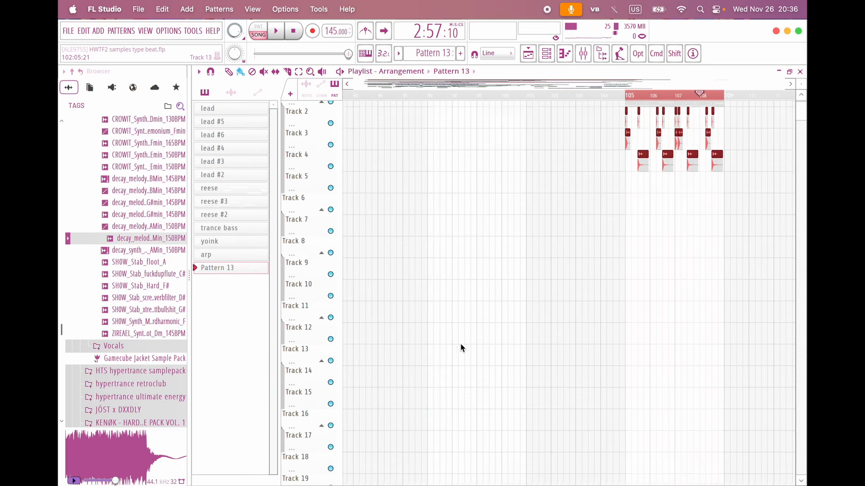
{"action": "scroll", "coordinate": [460, 344], "scroll_direction": "right", "scroll_amount": 20}
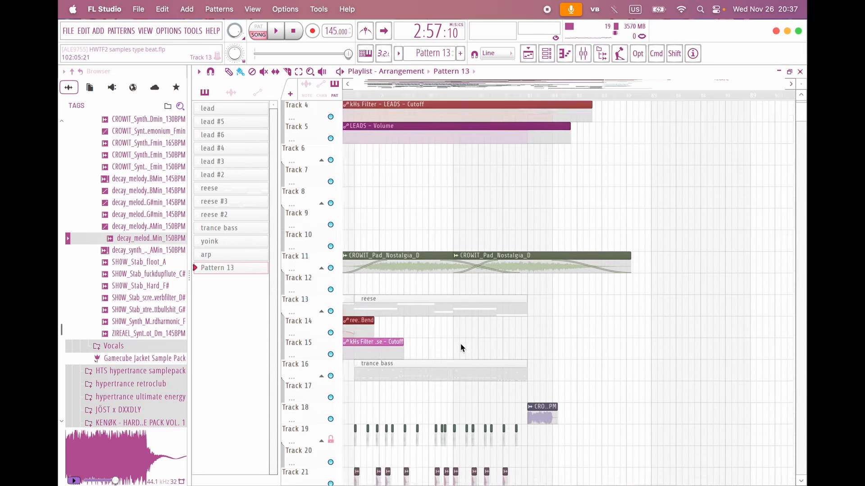
{"action": "scroll", "coordinate": [460, 344], "scroll_direction": "up", "scroll_amount": 2}
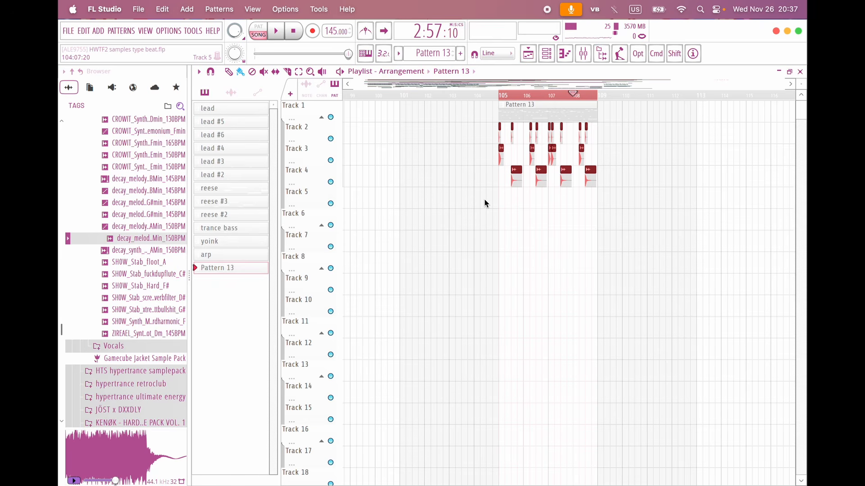
{"action": "key", "text": "F9"}
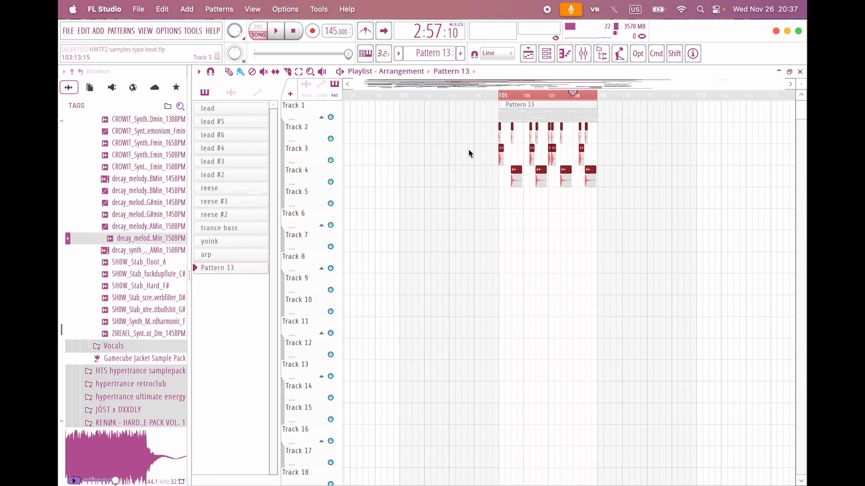
Step: Copy the two overlapping CROWIT_Pad_Nostalgia_D clips from the earlier section to bar 104 on track 11, one bar before Pattern 13
{"action": "scroll", "coordinate": [581, 172], "scroll_direction": "left", "scroll_amount": 2}
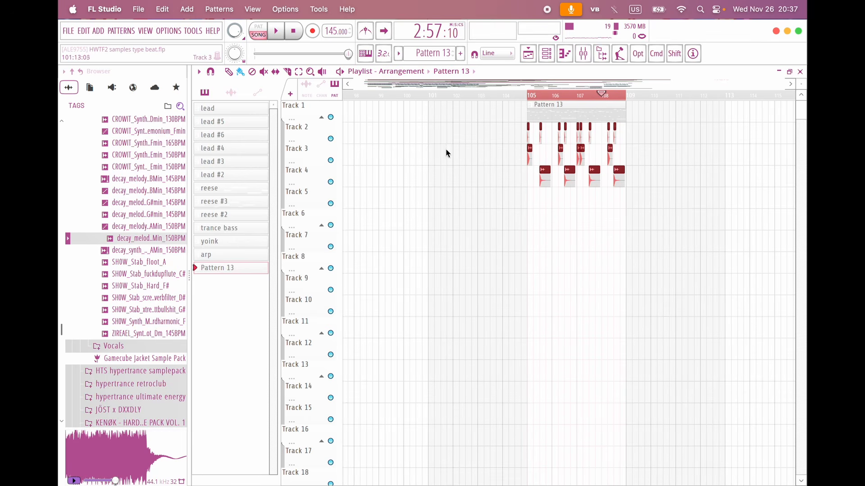
{"action": "scroll", "coordinate": [446, 156], "scroll_direction": "left", "scroll_amount": 15}
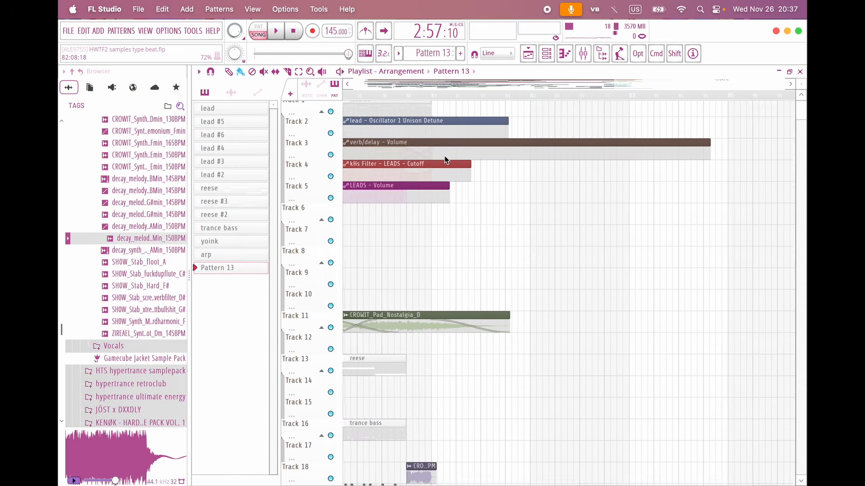
{"action": "scroll", "coordinate": [445, 156], "scroll_direction": "left", "scroll_amount": 5}
{"action": "scroll", "coordinate": [445, 156], "scroll_direction": "down", "scroll_amount": 3}
{"action": "scroll", "coordinate": [445, 156], "scroll_direction": "right", "scroll_amount": 3}
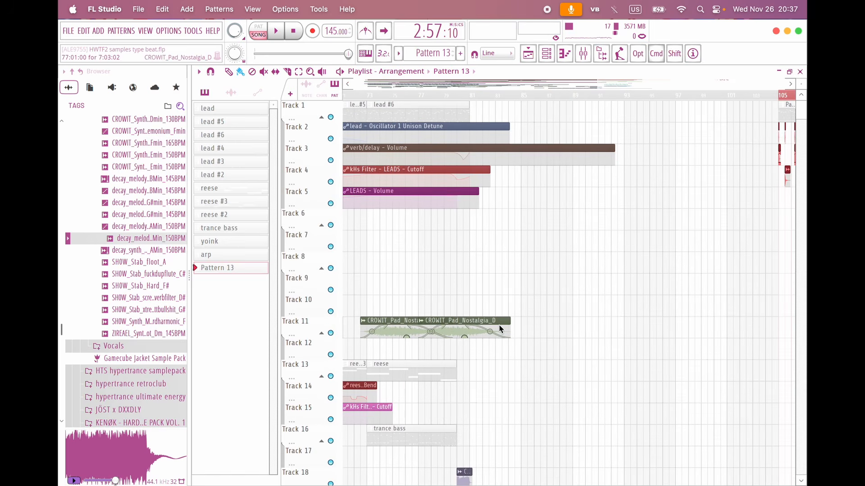
{"action": "left_click_drag", "start_coordinate": [466, 344], "coordinate": [801, 287]}
{"action": "scroll", "coordinate": [647, 286], "scroll_direction": "right", "scroll_amount": 8}
{"action": "scroll", "coordinate": [518, 279], "scroll_direction": "up", "scroll_amount": 3}
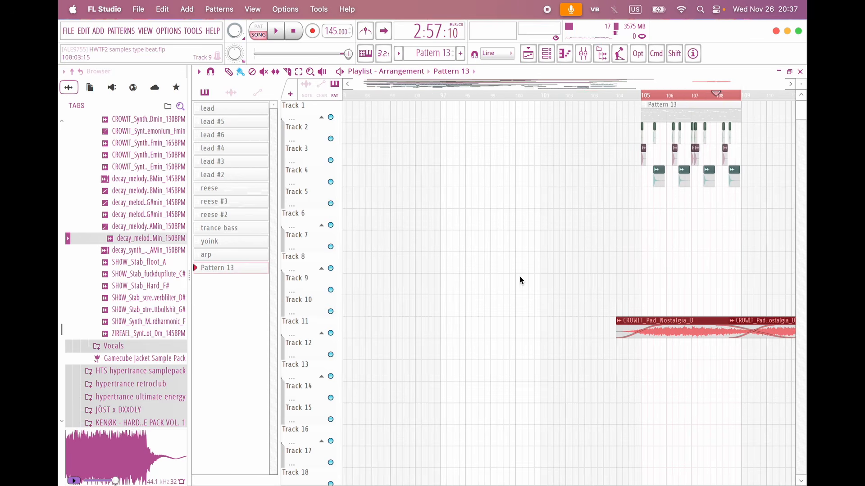
Step: Play the section starting at bar 105 to hear the CROWIT_Pad_Nostalgia_D pad clips on Track 11
{"action": "scroll", "coordinate": [577, 200], "scroll_direction": "right", "scroll_amount": 3}
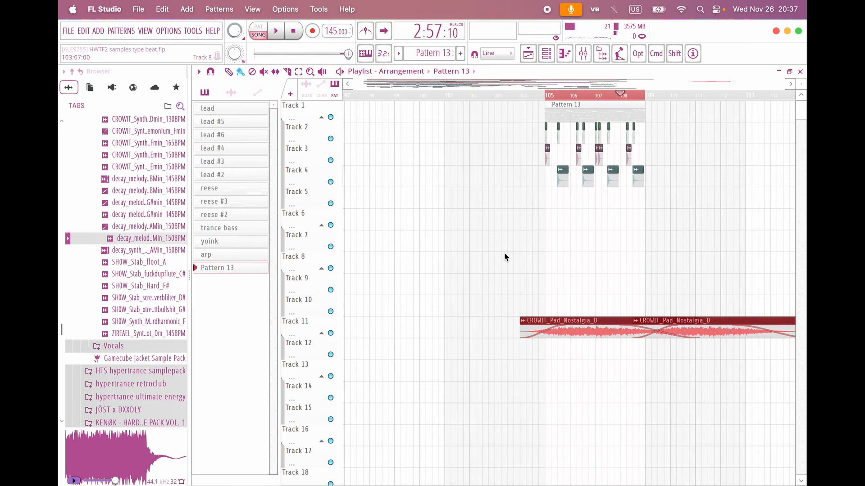
{"action": "scroll", "coordinate": [504, 253], "scroll_direction": "right", "scroll_amount": 5}
{"action": "scroll", "coordinate": [474, 267], "scroll_direction": "up", "scroll_amount": 3}
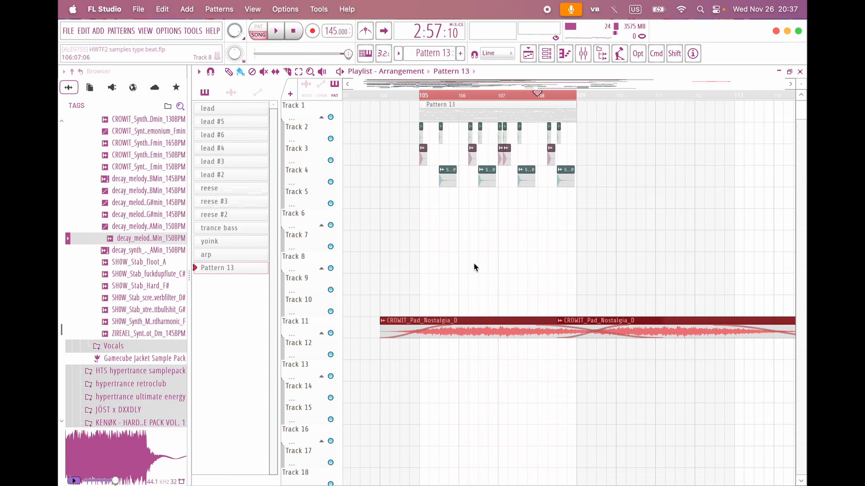
{"action": "left_click", "coordinate": [426, 333]}
{"action": "key", "text": "space"}
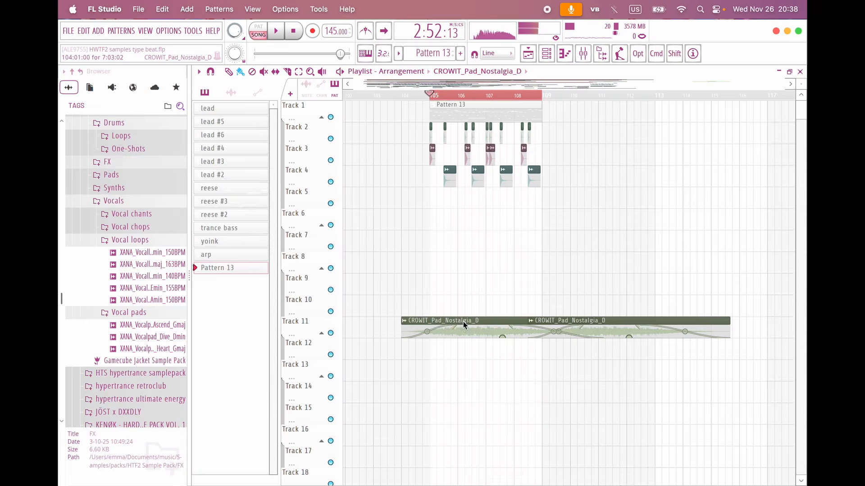
Step: Play the bar 105 loop and open the Fruity Balance effect on the pad's atmo mixer track
{"action": "double_click", "coordinate": [463, 321]}
{"action": "key", "text": "space"}
{"action": "left_click", "coordinate": [572, 168]}
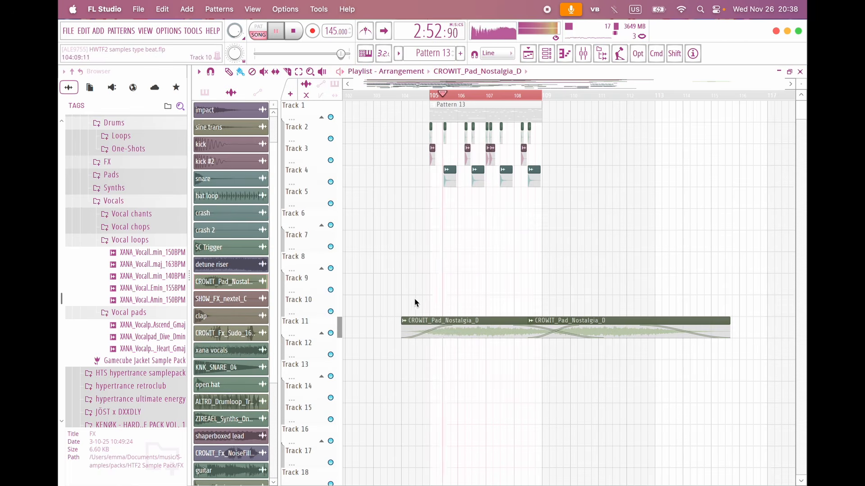
{"action": "left_click", "coordinate": [591, 54]}
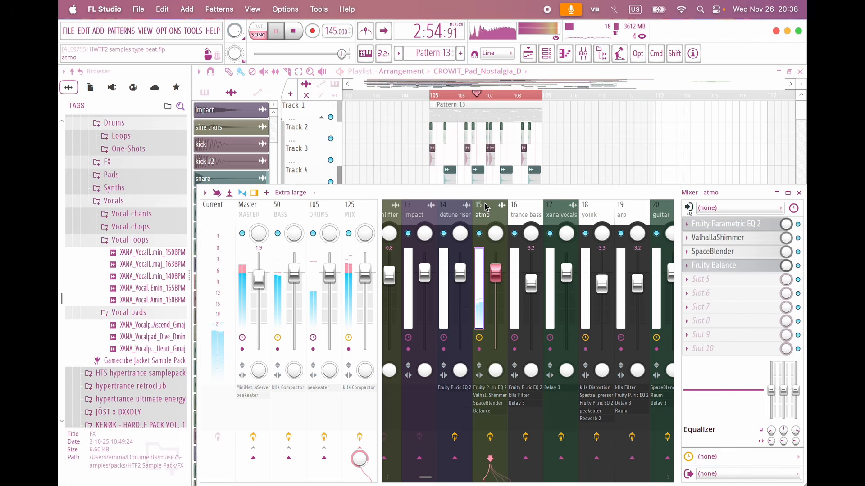
{"action": "left_click", "coordinate": [714, 265]}
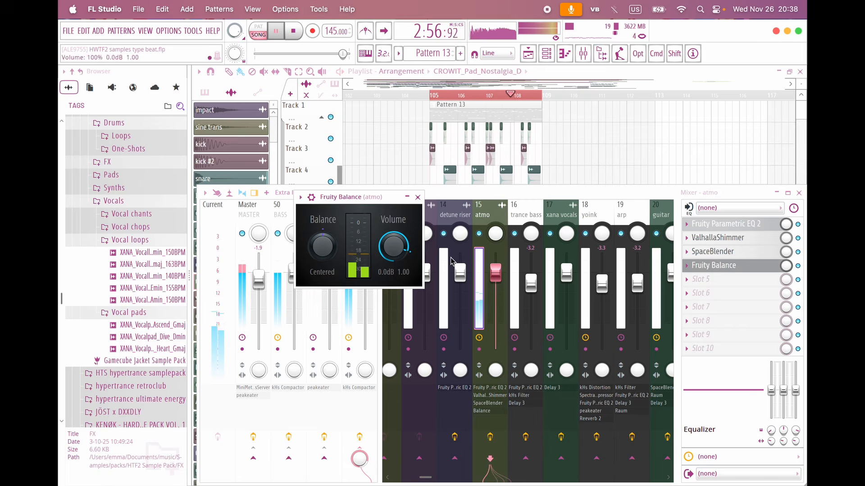
Step: Add kHs Gain to slot 5 of the atmo mixer track and raise its gain to about 4.37 dB
{"action": "left_click", "coordinate": [713, 278]}
{"action": "mouse_move", "coordinate": [623, 320]}
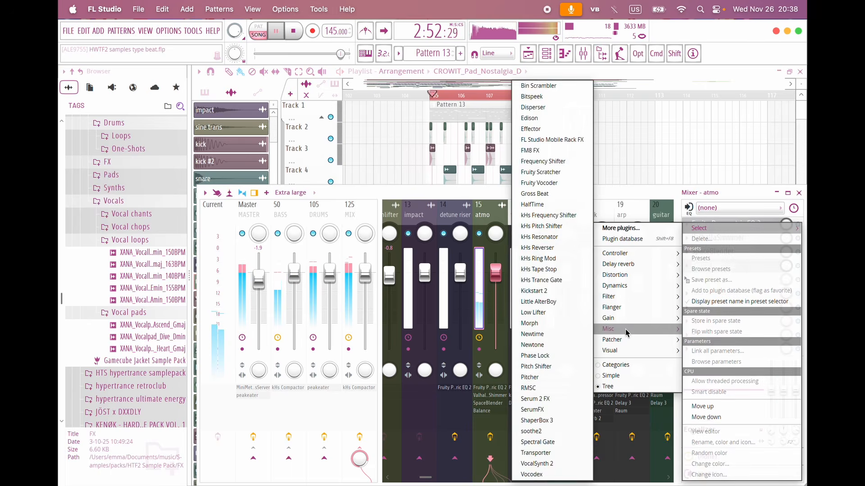
{"action": "left_click", "coordinate": [534, 374]}
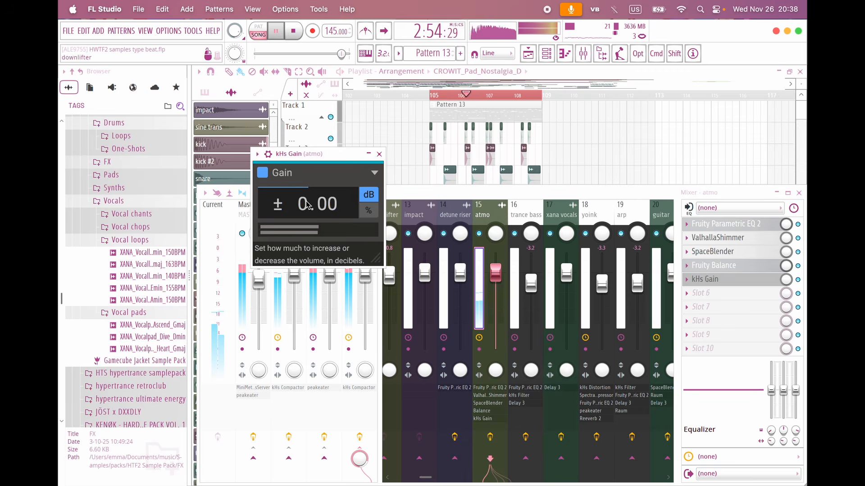
{"action": "left_click_drag", "start_coordinate": [315, 204], "coordinate": [315, 190]}
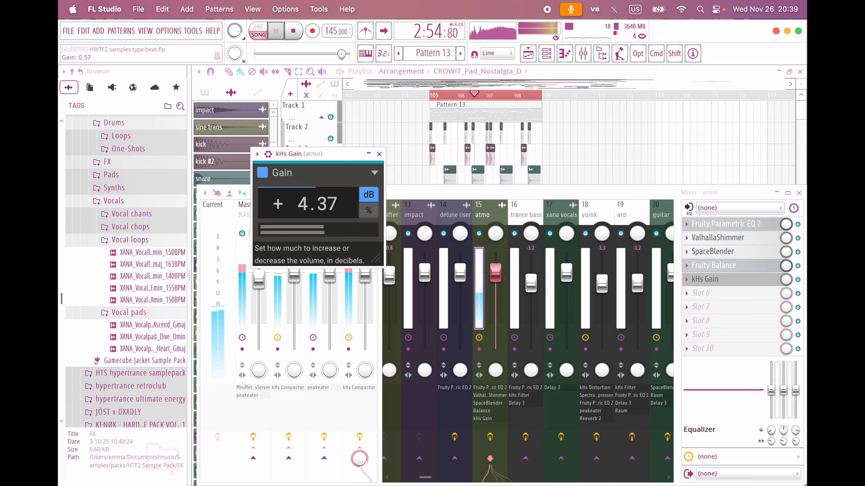
Step: Audition the atmo track in solo with the gain raised to about 9.54 dB, and delete its kHs Gain effect
{"action": "right_click", "coordinate": [479, 234], "text": "alt"}
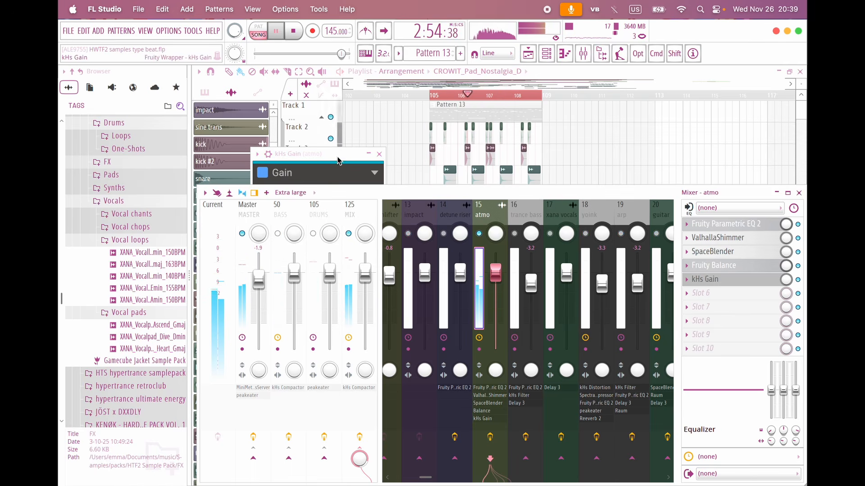
{"action": "right_click", "coordinate": [480, 235], "text": "alt"}
{"action": "left_click", "coordinate": [311, 178]}
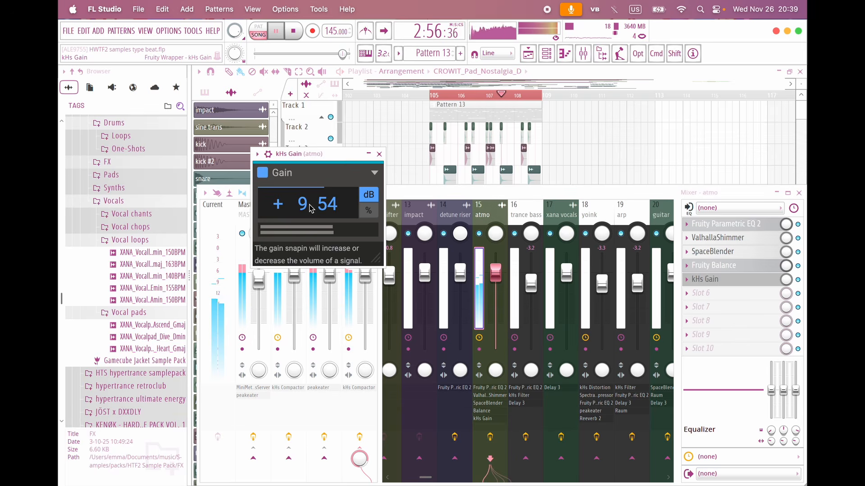
{"action": "left_click", "coordinate": [687, 279]}
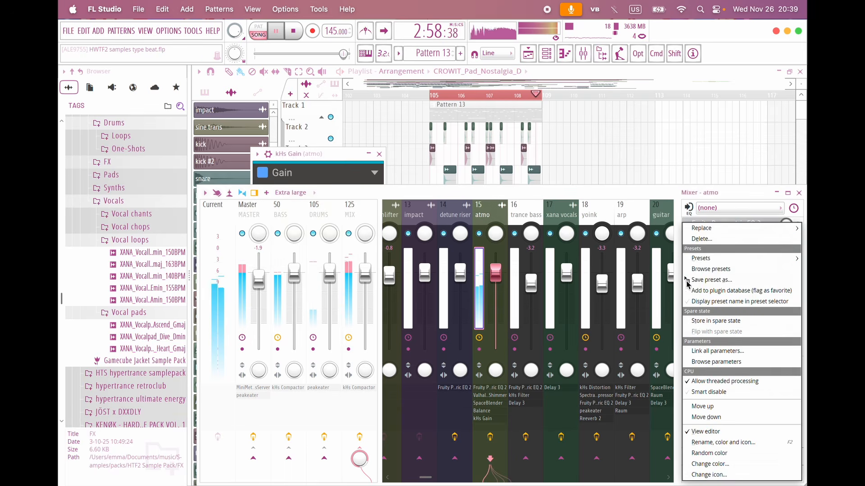
{"action": "left_click", "coordinate": [702, 239]}
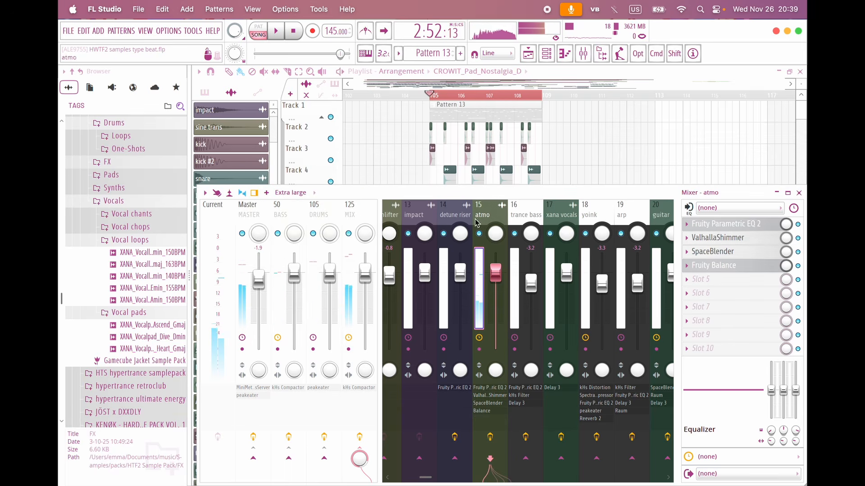
Step: Switch to MiniMeters and play the bar 105 loop to check the mix's loudness and frequency spectrum
{"action": "left_click", "coordinate": [360, 258]}
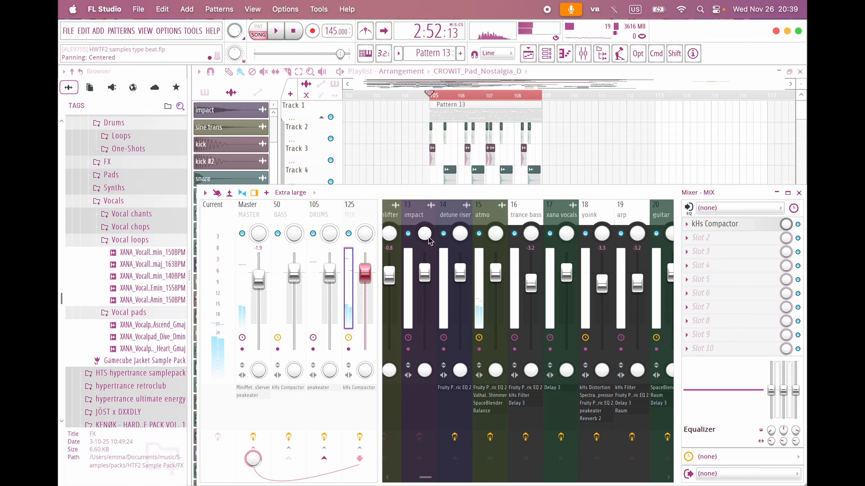
{"action": "mouse_move", "coordinate": [492, 482]}
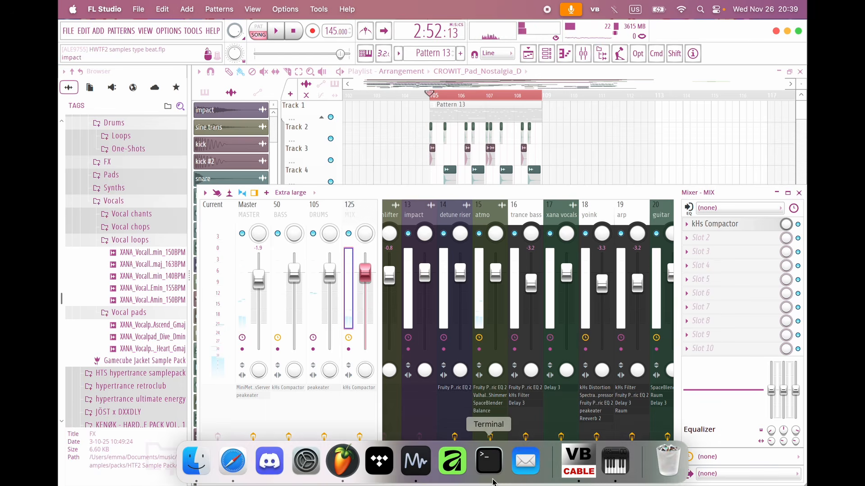
{"action": "left_click", "coordinate": [416, 461]}
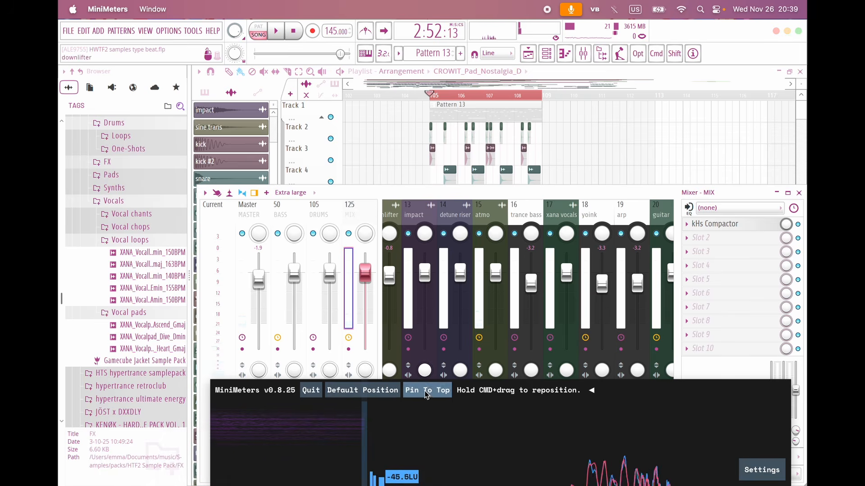
{"action": "left_click", "coordinate": [275, 31]}
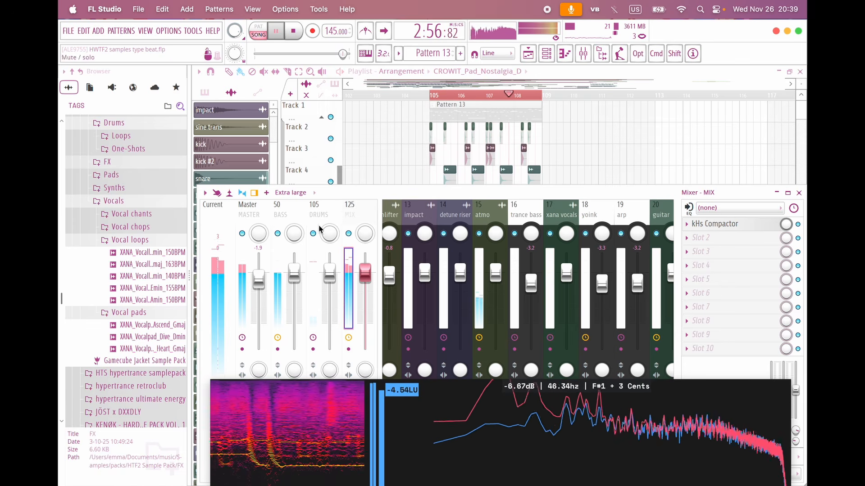
{"action": "left_click", "coordinate": [275, 31]}
{"action": "left_click", "coordinate": [244, 438]}
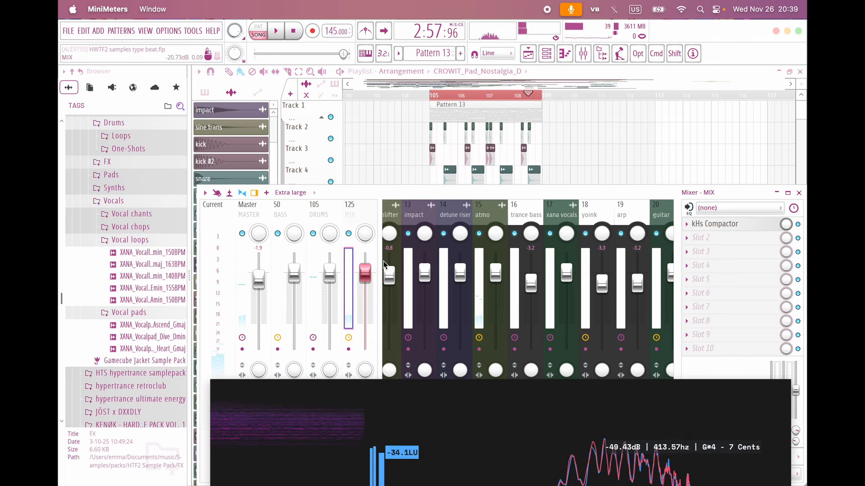
Step: Return to the FL Studio playlist and review the comments in the project info settings
{"action": "left_click", "coordinate": [612, 143]}
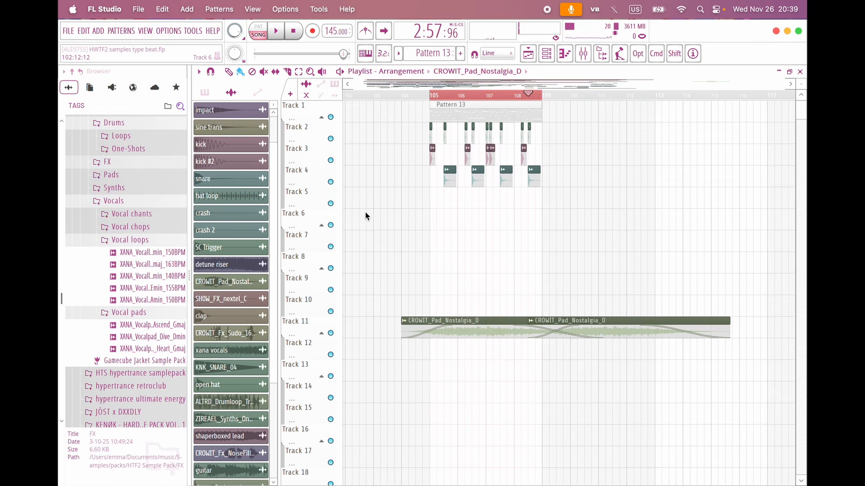
{"action": "scroll", "coordinate": [426, 224], "scroll_direction": "left", "scroll_amount": 2}
{"action": "scroll", "coordinate": [480, 239], "scroll_direction": "left", "scroll_amount": 6}
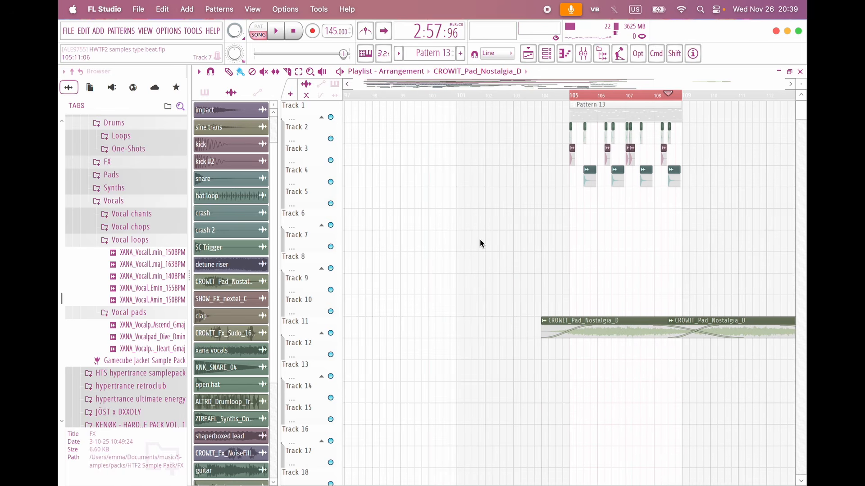
{"action": "scroll", "coordinate": [480, 239], "scroll_direction": "right", "scroll_amount": 6}
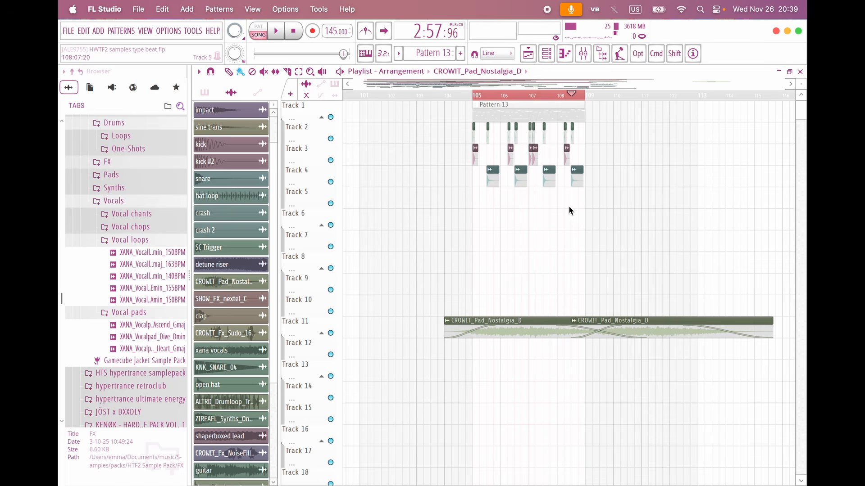
{"action": "scroll", "coordinate": [555, 272], "scroll_direction": "right", "scroll_amount": 2}
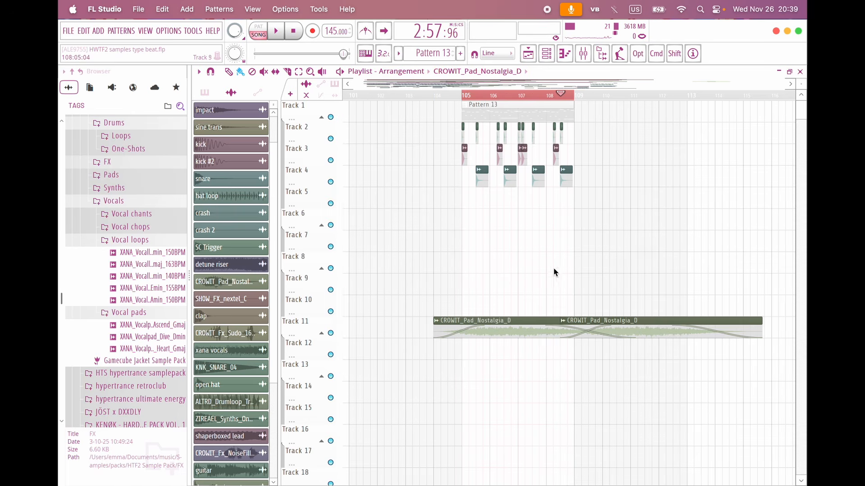
{"action": "scroll", "coordinate": [494, 353], "scroll_direction": "left", "scroll_amount": 4}
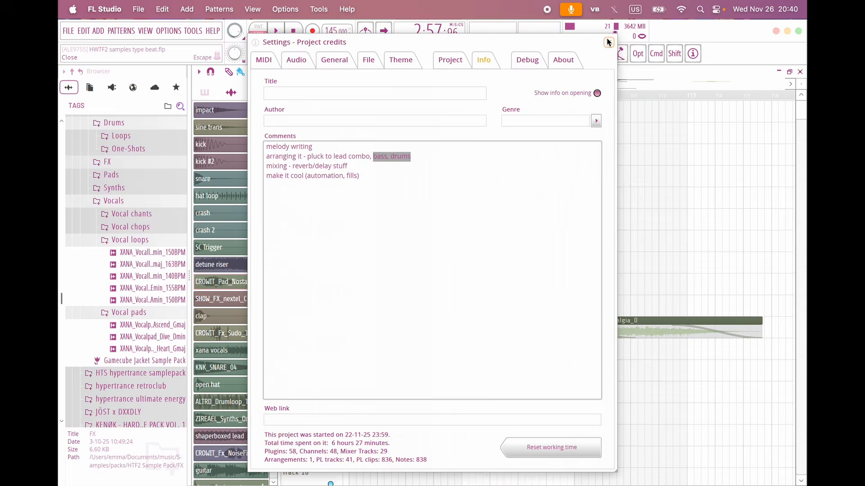
{"action": "left_click", "coordinate": [610, 43]}
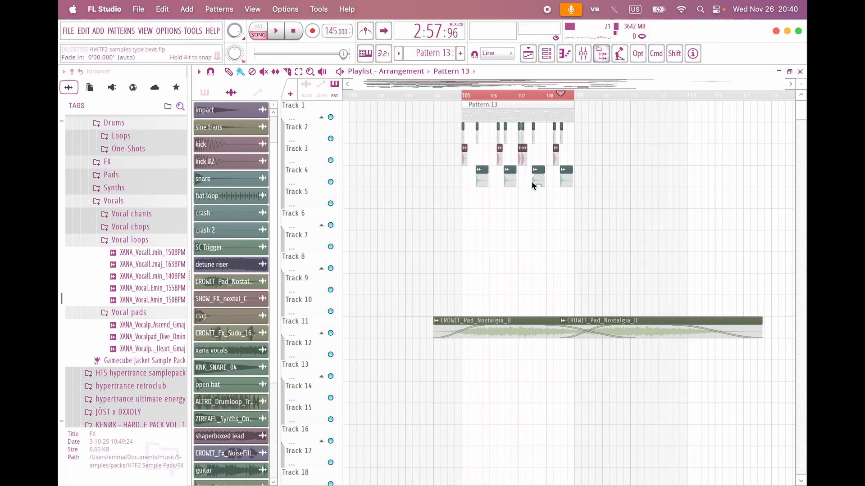
Step: Copy the hat loop, open hat and crash clips on tracks 23, 25 and 30 from the drop at bar 21 to bar 105
{"action": "scroll", "coordinate": [425, 271], "scroll_direction": "left", "scroll_amount": 20}
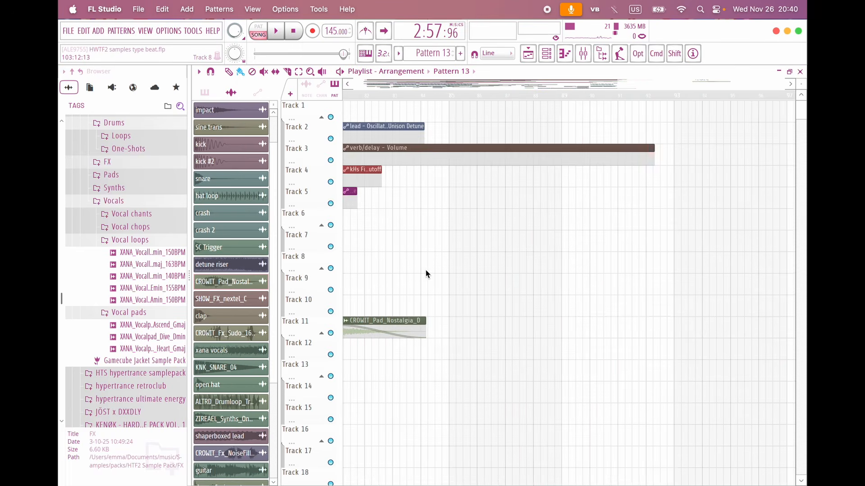
{"action": "scroll", "coordinate": [425, 271], "scroll_direction": "down", "scroll_amount": 8}
{"action": "scroll", "coordinate": [425, 274], "scroll_direction": "down", "scroll_amount": 11}
{"action": "scroll", "coordinate": [425, 274], "scroll_direction": "left", "scroll_amount": 20}
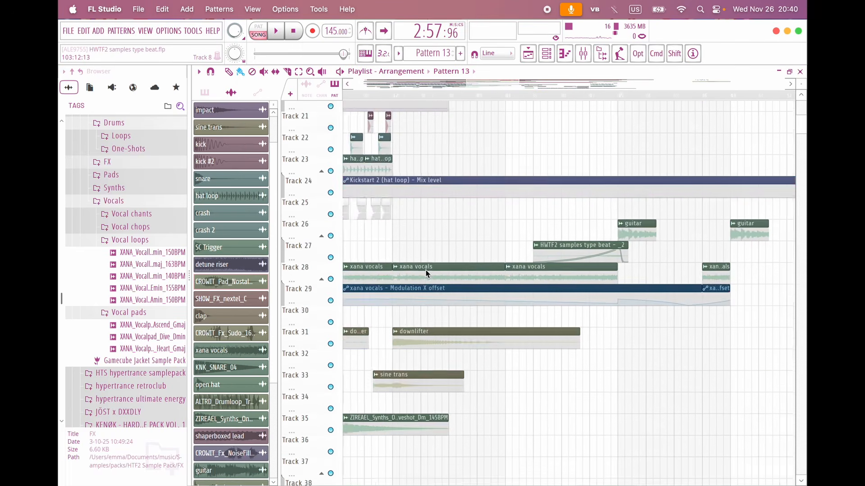
{"action": "scroll", "coordinate": [425, 274], "scroll_direction": "up", "scroll_amount": 9}
{"action": "scroll", "coordinate": [426, 274], "scroll_direction": "down", "scroll_amount": 3}
{"action": "scroll", "coordinate": [425, 274], "scroll_direction": "down", "scroll_amount": 2}
{"action": "scroll", "coordinate": [425, 274], "scroll_direction": "left", "scroll_amount": 2}
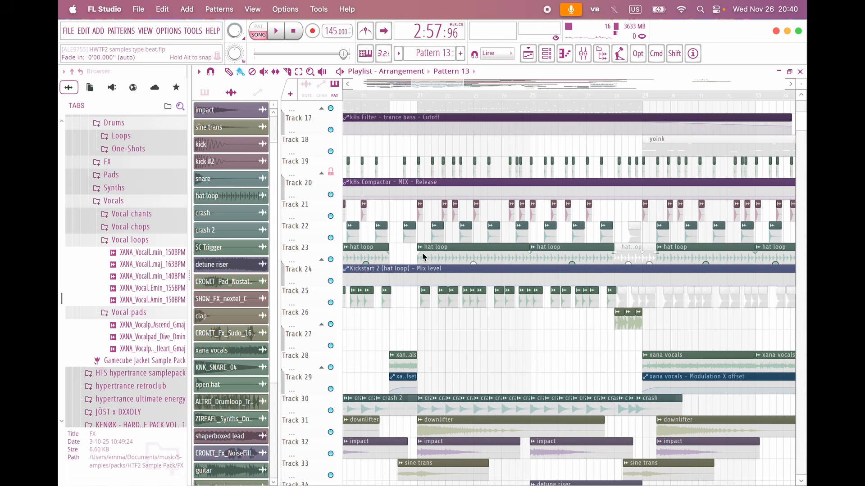
{"action": "right_click", "coordinate": [423, 253], "text": "alt"}
{"action": "scroll", "coordinate": [428, 270], "scroll_direction": "up", "scroll_amount": 4}
{"action": "right_click", "coordinate": [434, 305], "text": "alt"}
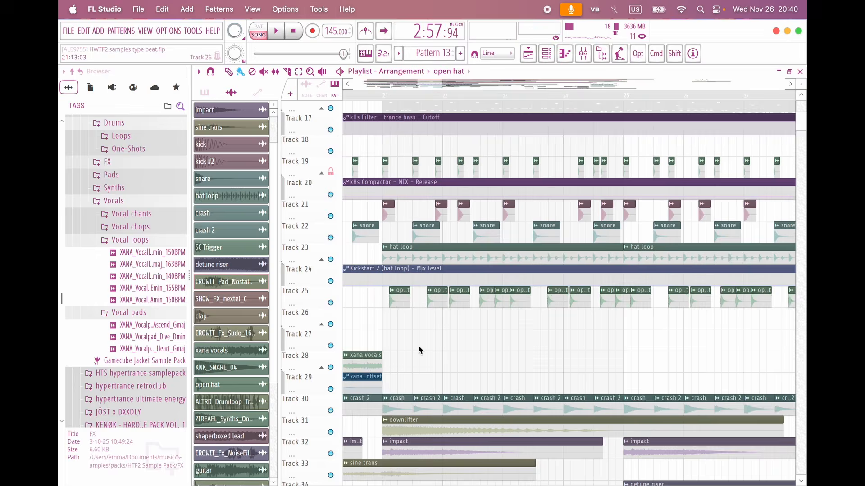
{"action": "right_click", "coordinate": [387, 404], "text": "alt"}
{"action": "scroll", "coordinate": [406, 406], "scroll_direction": "down", "scroll_amount": 4}
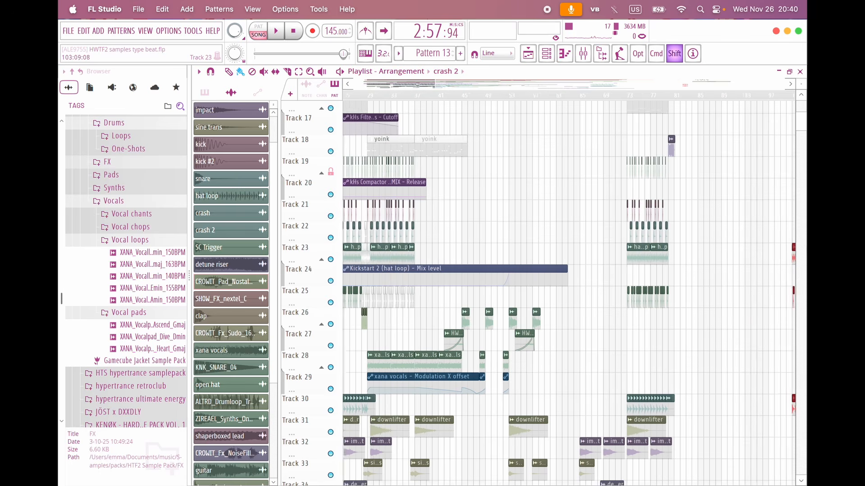
{"action": "left_click_drag", "start_coordinate": [803, 233], "coordinate": [709, 233]}
Step: Duplicate Pattern 13 and the drum clips on tracks 2 to 4 to bar 109, and extend the loop region to bar 113
{"action": "scroll", "coordinate": [712, 228], "scroll_direction": "up", "scroll_amount": 3}
{"action": "scroll", "coordinate": [712, 228], "scroll_direction": "up", "scroll_amount": 5}
{"action": "scroll", "coordinate": [712, 227], "scroll_direction": "right", "scroll_amount": 2}
{"action": "scroll", "coordinate": [713, 230], "scroll_direction": "up", "scroll_amount": 11}
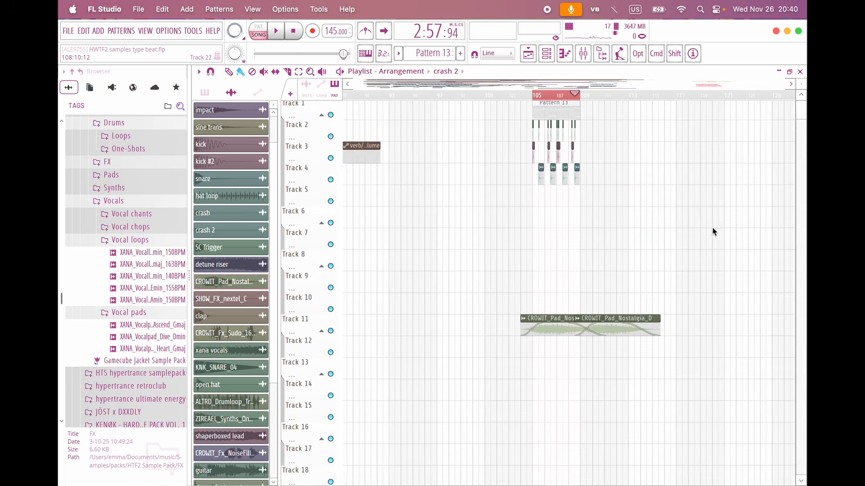
{"action": "key", "text": "shift"}
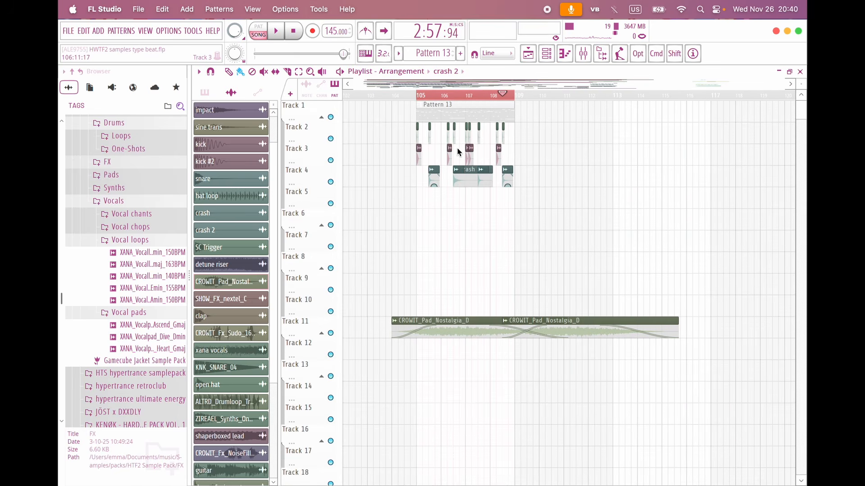
{"action": "left_click_drag", "start_coordinate": [528, 185], "coordinate": [354, 101]}
{"action": "left_click_drag", "start_coordinate": [437, 114], "coordinate": [559, 112]}
{"action": "left_click_drag", "start_coordinate": [417, 96], "coordinate": [631, 100]}
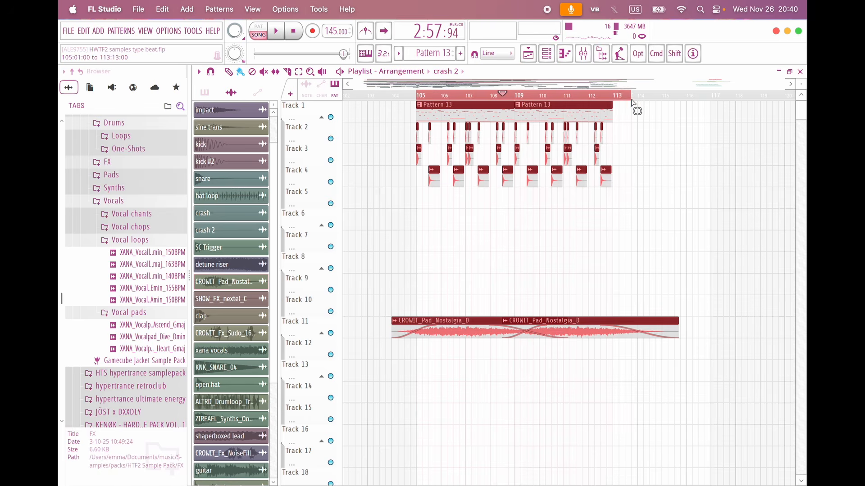
{"action": "left_click", "coordinate": [433, 193], "text": "super"}
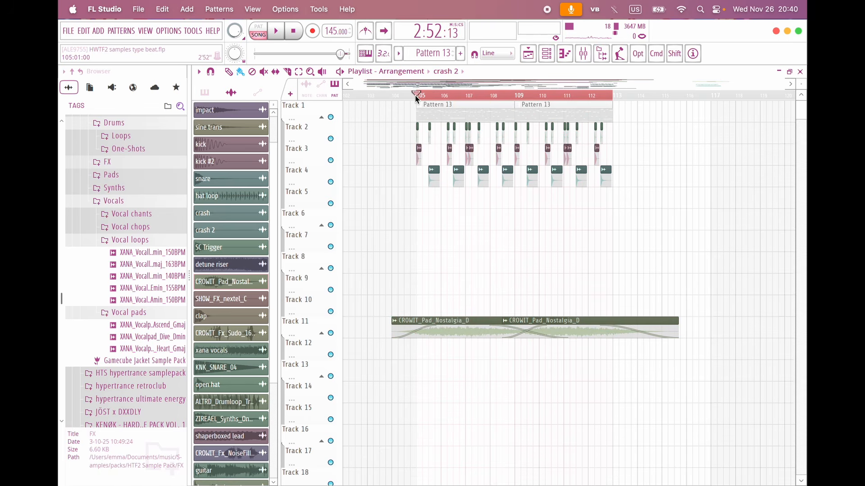
Step: Play the bar 105 loop and lengthen the Kickstart 2 (hat loop) Mix level automation clip on track 24 to about bar 97
{"action": "key", "text": "space"}
{"action": "scroll", "coordinate": [418, 178], "scroll_direction": "down", "scroll_amount": 10}
{"action": "scroll", "coordinate": [449, 282], "scroll_direction": "left", "scroll_amount": 5}
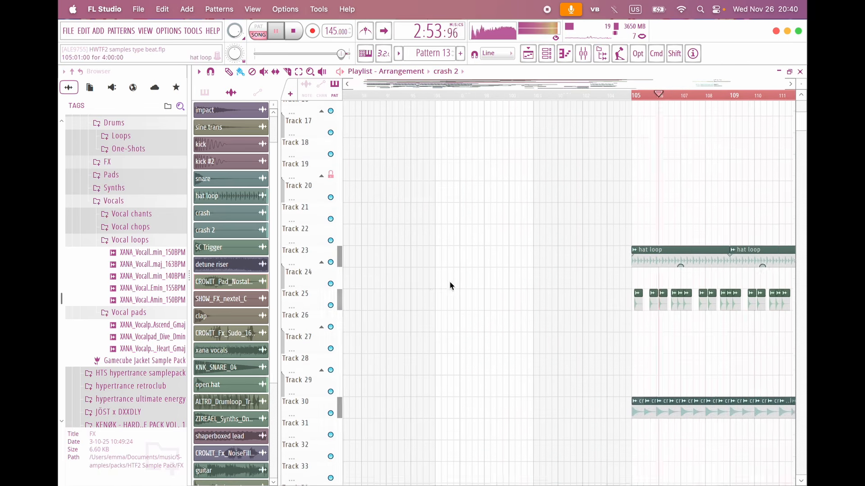
{"action": "scroll", "coordinate": [490, 258], "scroll_direction": "down", "scroll_amount": 5}
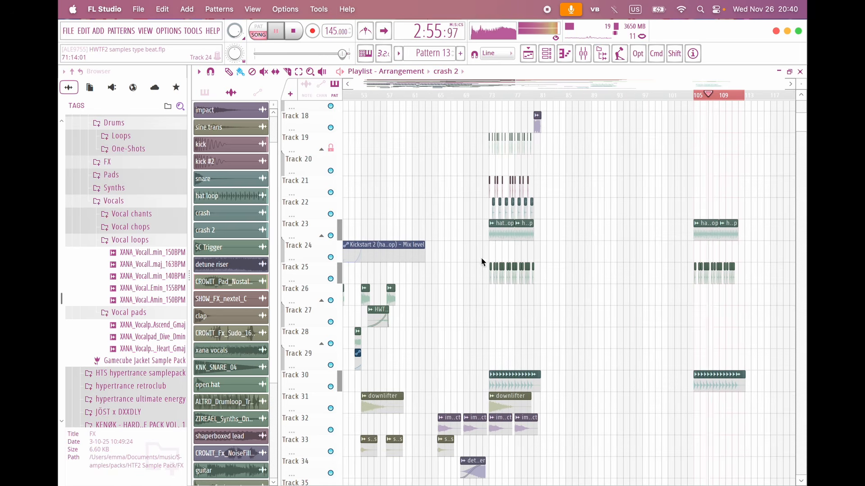
{"action": "left_click_drag", "start_coordinate": [423, 247], "coordinate": [593, 253]}
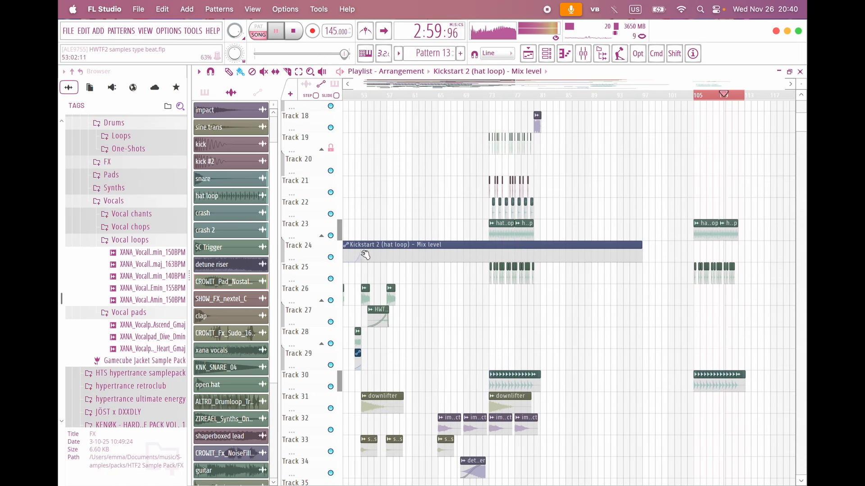
{"action": "scroll", "coordinate": [656, 269], "scroll_direction": "up", "scroll_amount": 5}
{"action": "scroll", "coordinate": [657, 270], "scroll_direction": "right", "scroll_amount": 5}
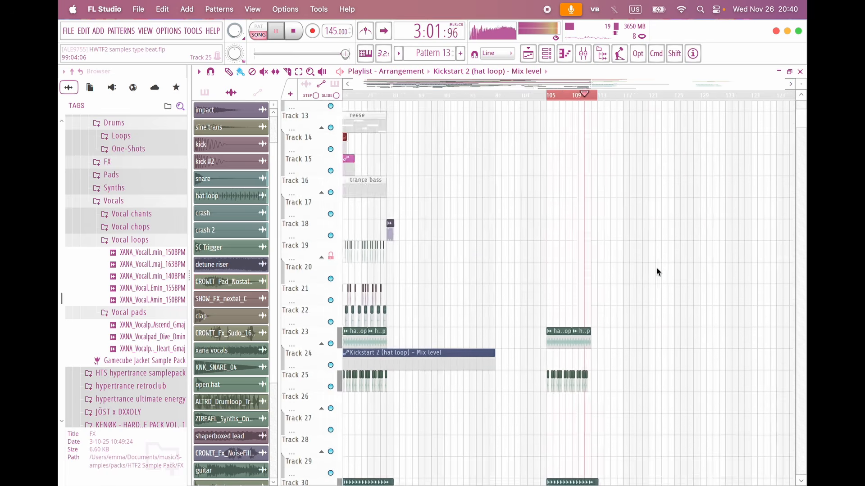
Step: Listen to the bar 105 loop and look over its pad, hat loop, open hat, crash and drum clips across the tracks
{"action": "scroll", "coordinate": [494, 282], "scroll_direction": "up", "scroll_amount": 5, "text": "ctrl"}
{"action": "scroll", "coordinate": [499, 277], "scroll_direction": "up", "scroll_amount": 4}
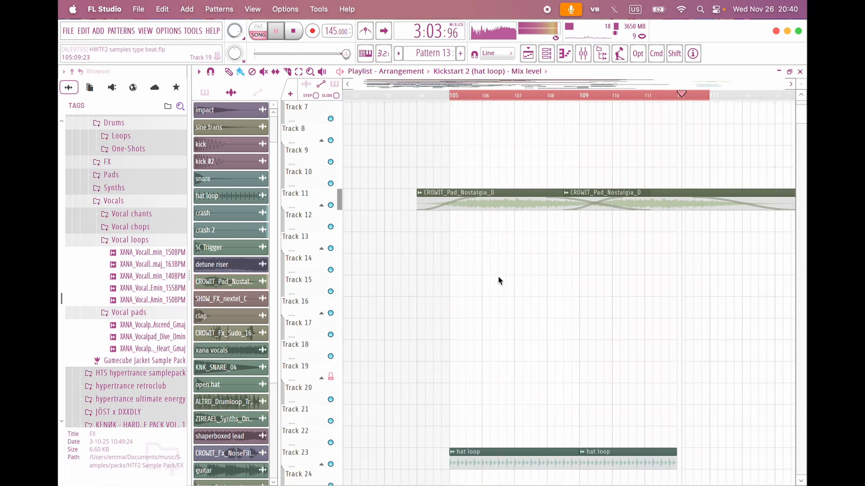
{"action": "scroll", "coordinate": [498, 276], "scroll_direction": "up", "scroll_amount": 3}
{"action": "scroll", "coordinate": [498, 277], "scroll_direction": "down", "scroll_amount": 10}
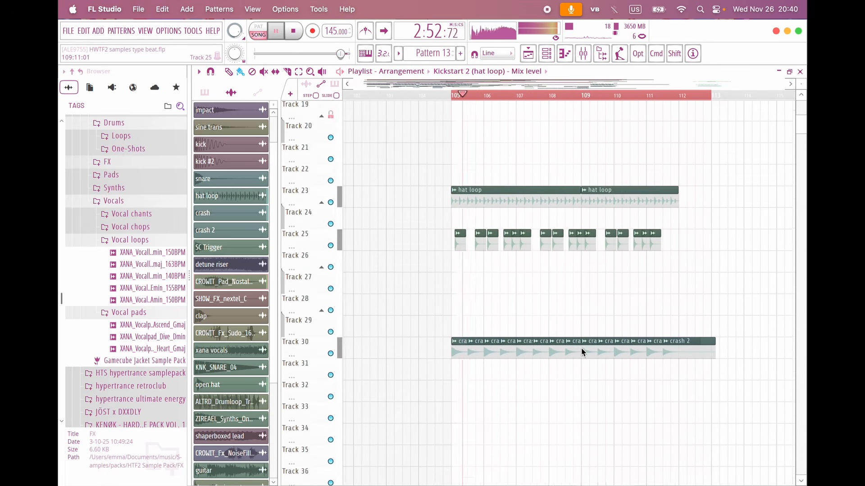
{"action": "scroll", "coordinate": [582, 350], "scroll_direction": "down", "scroll_amount": 2}
{"action": "scroll", "coordinate": [581, 349], "scroll_direction": "up", "scroll_amount": 7}
{"action": "scroll", "coordinate": [582, 345], "scroll_direction": "down", "scroll_amount": 4}
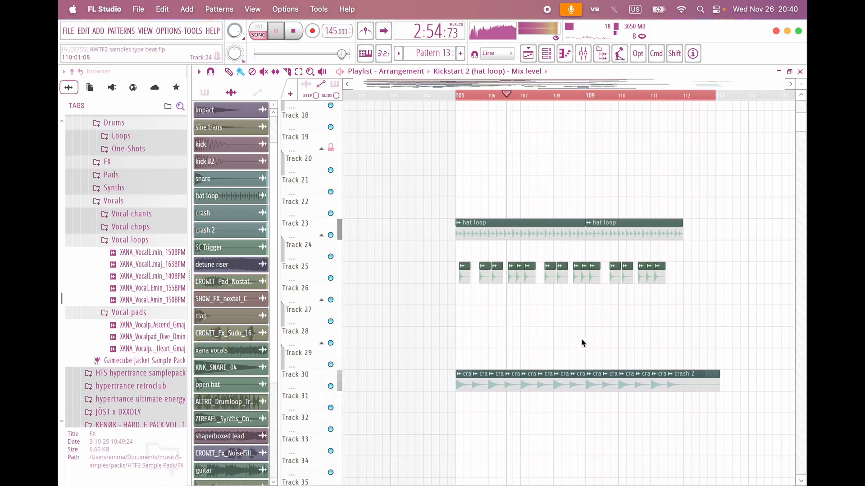
{"action": "key", "text": "space"}
{"action": "scroll", "coordinate": [581, 344], "scroll_direction": "up", "scroll_amount": 10}
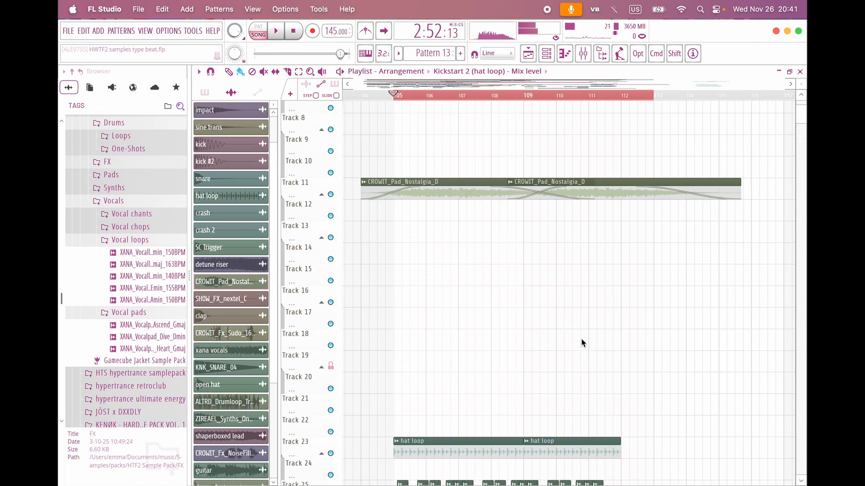
{"action": "scroll", "coordinate": [563, 298], "scroll_direction": "down", "scroll_amount": 8}
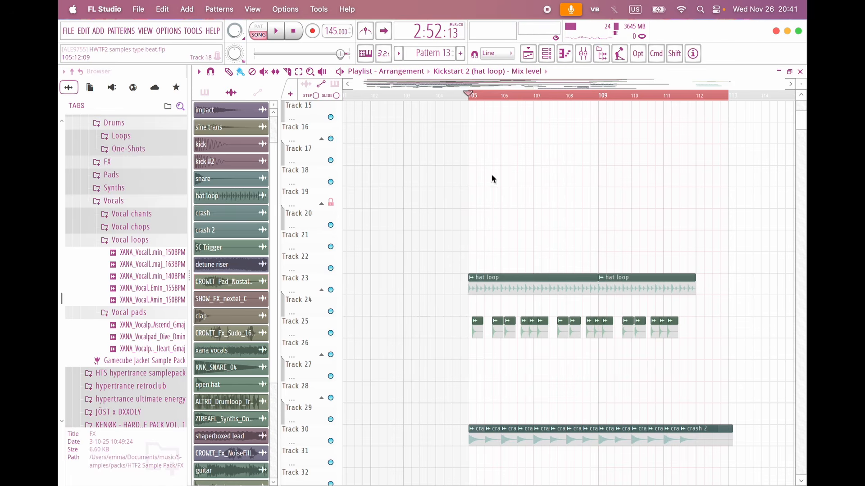
{"action": "scroll", "coordinate": [452, 257], "scroll_direction": "up", "scroll_amount": 8}
{"action": "scroll", "coordinate": [452, 256], "scroll_direction": "down", "scroll_amount": 8}
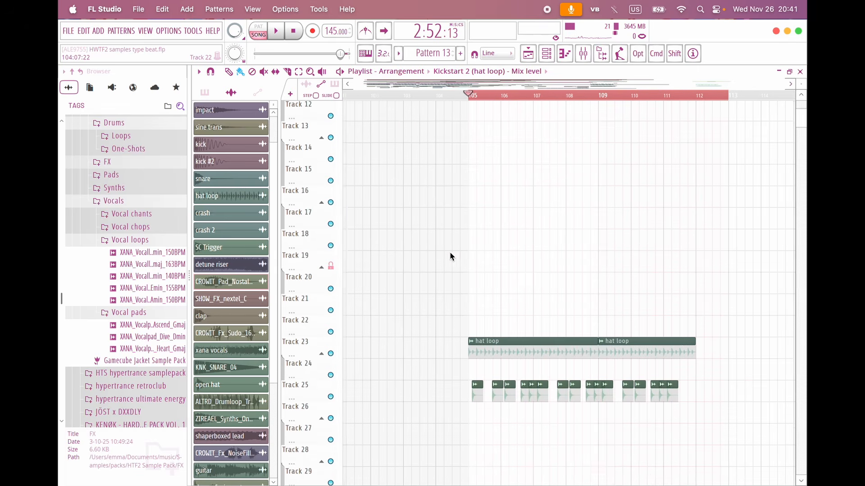
{"action": "scroll", "coordinate": [452, 257], "scroll_direction": "right", "scroll_amount": 2}
{"action": "scroll", "coordinate": [452, 257], "scroll_direction": "up", "scroll_amount": 1}
{"action": "scroll", "coordinate": [451, 257], "scroll_direction": "right", "scroll_amount": 1}
{"action": "scroll", "coordinate": [571, 155], "scroll_direction": "up", "scroll_amount": 13}
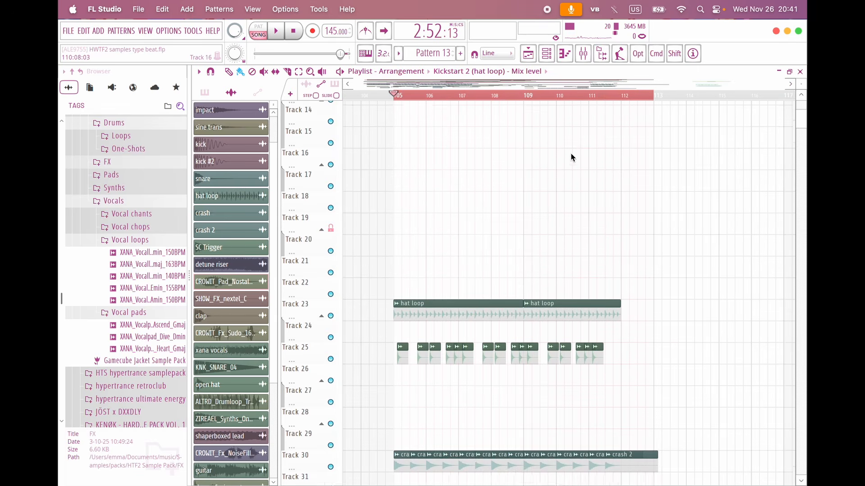
{"action": "scroll", "coordinate": [572, 156], "scroll_direction": "left", "scroll_amount": 1}
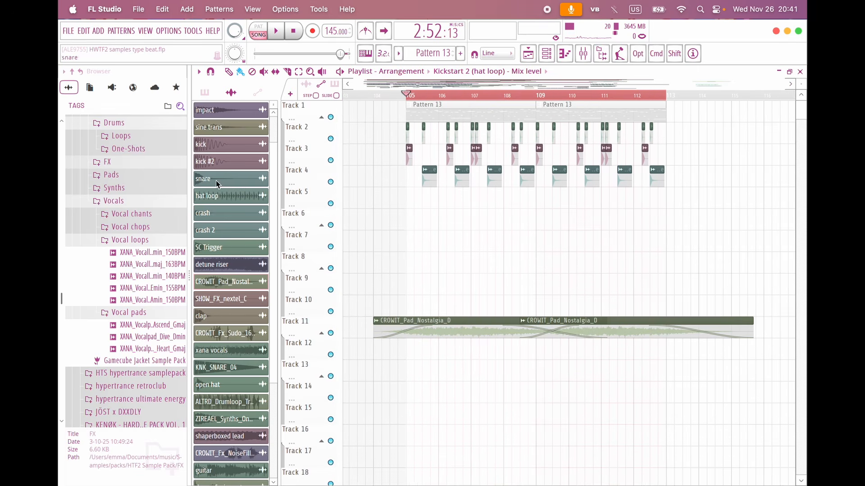
{"action": "scroll", "coordinate": [361, 205], "scroll_direction": "left", "scroll_amount": 4}
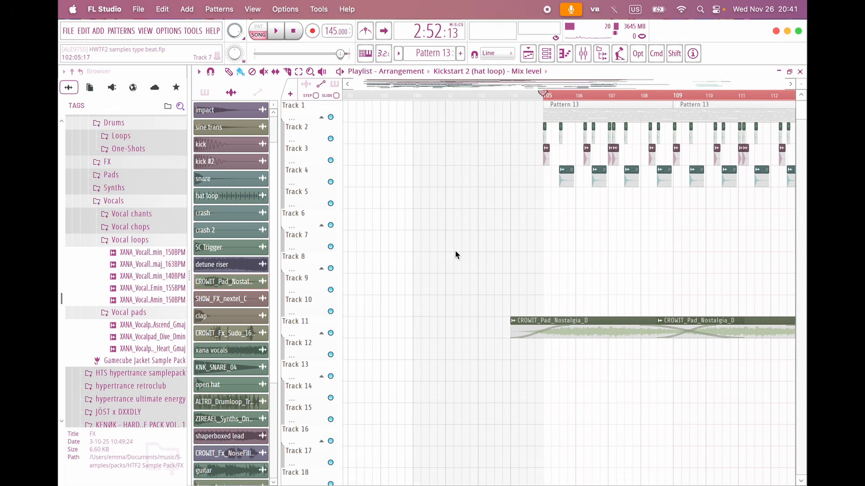
Step: Select all pattern, drum, pad, hat, open hat and crash clips of the bar 105 section and duplicate them to bar 113
{"action": "scroll", "coordinate": [456, 253], "scroll_direction": "right", "scroll_amount": 5}
{"action": "left_click_drag", "start_coordinate": [654, 243], "coordinate": [373, 97]}
{"action": "scroll", "coordinate": [580, 292], "scroll_direction": "down", "scroll_amount": 5}
{"action": "scroll", "coordinate": [579, 292], "scroll_direction": "left", "scroll_amount": 1}
{"action": "left_click_drag", "start_coordinate": [579, 290], "coordinate": [431, 139]}
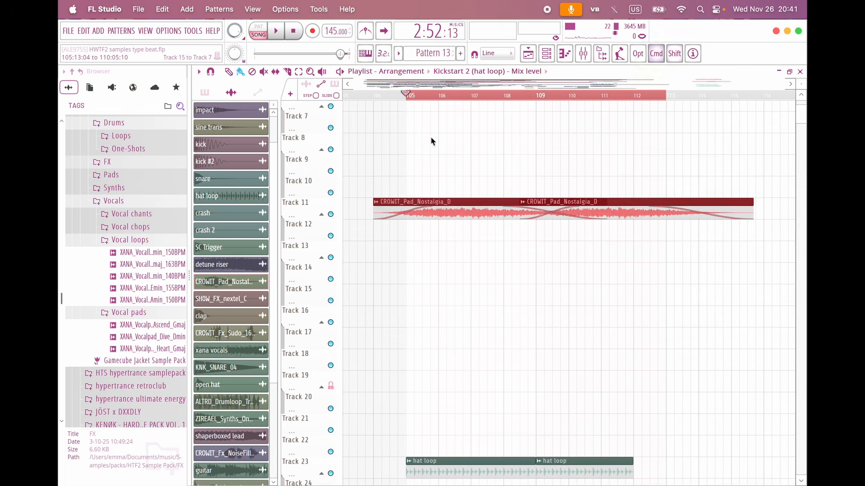
{"action": "scroll", "coordinate": [450, 228], "scroll_direction": "down", "scroll_amount": 10}
{"action": "left_click_drag", "start_coordinate": [397, 165], "coordinate": [676, 426]}
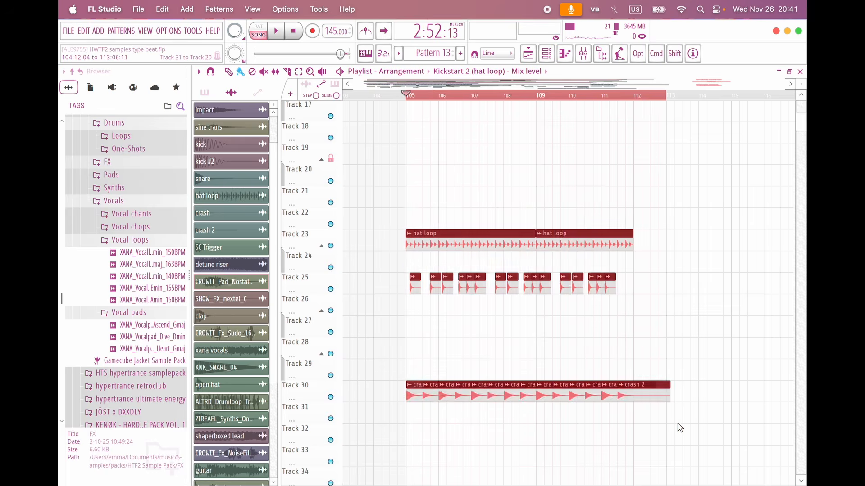
{"action": "scroll", "coordinate": [678, 427], "scroll_direction": "down", "scroll_amount": 8}
{"action": "scroll", "coordinate": [680, 428], "scroll_direction": "up", "scroll_amount": 10}
{"action": "scroll", "coordinate": [680, 427], "scroll_direction": "right", "scroll_amount": 1}
{"action": "mouse_move", "coordinate": [472, 302]}
{"action": "left_mouse_down"}
{"action": "mouse_move", "coordinate": [703, 287]}
{"action": "mouse_move", "coordinate": [697, 292]}
{"action": "left_mouse_up"}
{"action": "scroll", "coordinate": [611, 229], "scroll_direction": "left", "scroll_amount": 1}
{"action": "scroll", "coordinate": [611, 229], "scroll_direction": "up", "scroll_amount": 13}
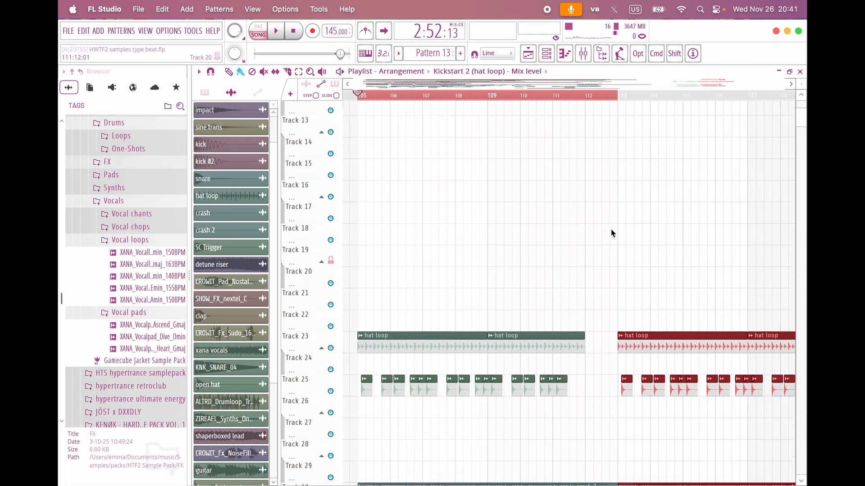
Step: Clear the timeline's loop region and play the extended drop from bar 105
{"action": "left_click", "coordinate": [535, 98]}
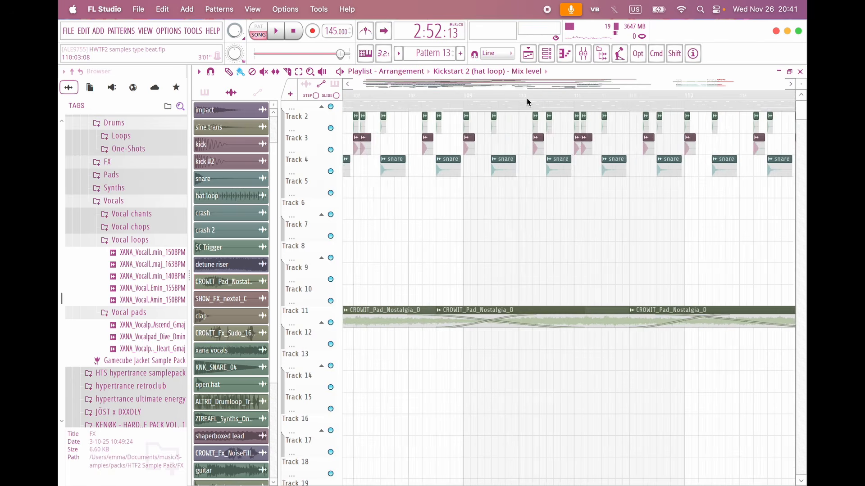
{"action": "scroll", "coordinate": [526, 98], "scroll_direction": "down", "scroll_amount": 3}
{"action": "key", "text": "space"}
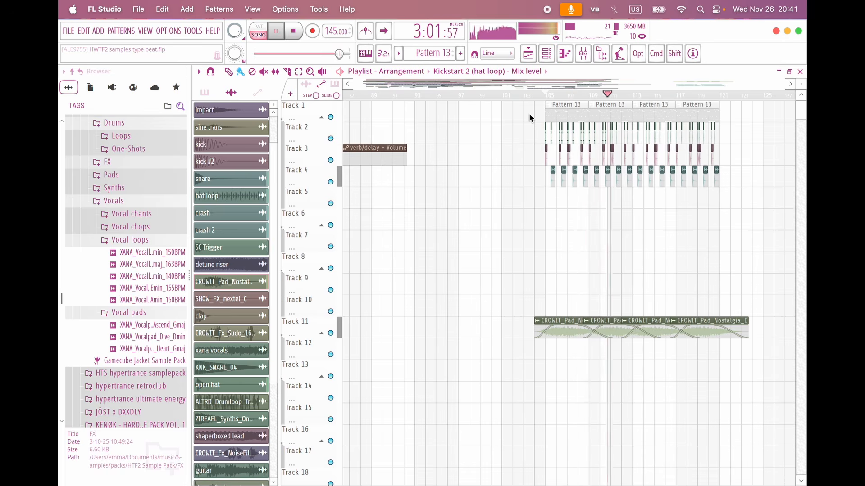
Step: Move the drop's CROWIT_Pad_Nostalgia_D clips up from track 11 to track 5, directly below the snares
{"action": "left_click_drag", "start_coordinate": [715, 378], "coordinate": [733, 476]}
{"action": "key", "text": "shift+Up"}
{"action": "key", "text": "shift+Up"}
{"action": "key", "text": "shift+Up"}
{"action": "key", "text": "shift+Up"}
Step: Move the drop's hat loop, open hat and crash clips up together until the hat loops sit on track 6 below the pads
{"action": "scroll", "coordinate": [539, 291], "scroll_direction": "down", "scroll_amount": 4}
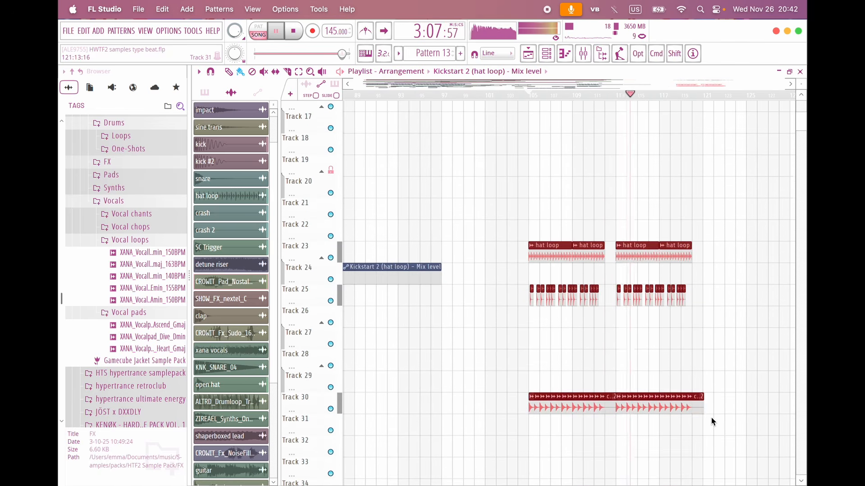
{"action": "key", "text": "shift+Up"}
{"action": "key", "text": "shift+Up"}
{"action": "key", "text": "shift+Up"}
{"action": "key", "text": "shift+Up"}
{"action": "key", "text": "shift+Up"}
{"action": "key", "text": "shift+Up"}
{"action": "key", "text": "shift+Up"}
{"action": "key", "text": "shift+Up"}
{"action": "key", "text": "shift+Up"}
{"action": "key", "text": "shift+Up"}
{"action": "key", "text": "shift+Up"}
{"action": "key", "text": "shift+Up"}
{"action": "key", "text": "shift+Up"}
{"action": "key", "text": "shift+Up"}
{"action": "key", "text": "shift+Up"}
{"action": "key", "text": "shift+Up"}
{"action": "key", "text": "shift+Up"}
{"action": "key", "text": "shift+Up"}
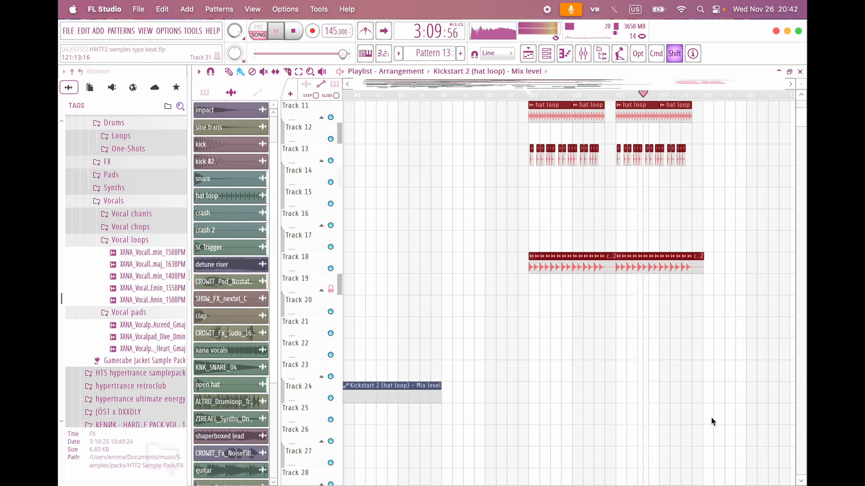
{"action": "key", "text": "shift+Up"}
{"action": "key", "text": "shift+Down"}
{"action": "key", "text": "shift+Down"}
{"action": "key", "text": "shift+Down"}
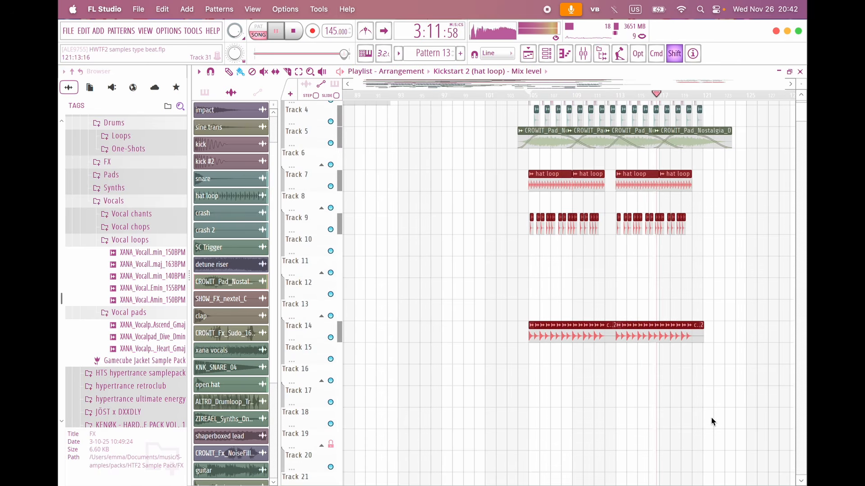
{"action": "key", "text": "shift+Up"}
Step: Move the drop's open hat clips up to track 7 and its crash clips up to track 8, and stop playback
{"action": "left_click_drag", "start_coordinate": [714, 233], "coordinate": [496, 199]}
{"action": "key", "text": "shift+Up"}
{"action": "left_click_drag", "start_coordinate": [645, 433], "coordinate": [518, 243]}
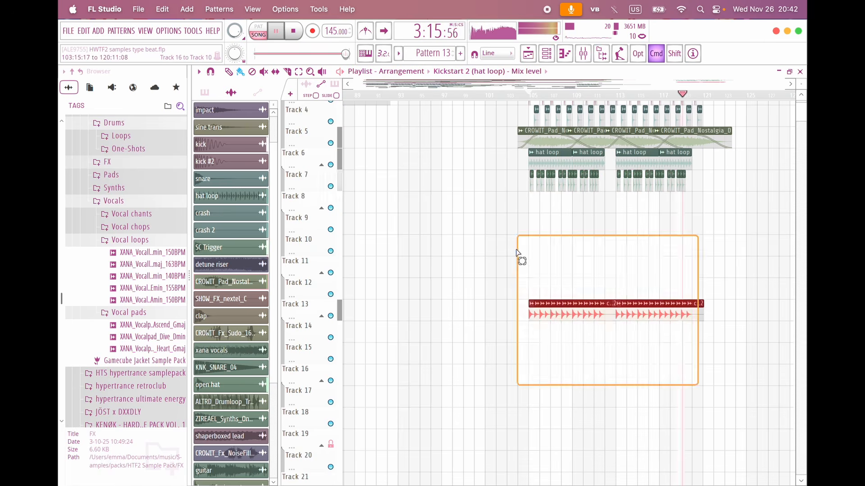
{"action": "key", "text": "space"}
{"action": "key", "text": "shift+Up"}
{"action": "key", "text": "shift+Up"}
{"action": "key", "text": "shift+Up"}
{"action": "key", "text": "shift+Up"}
{"action": "key", "text": "shift+Up"}
{"action": "scroll", "coordinate": [516, 253], "scroll_direction": "up", "scroll_amount": 3}
{"action": "scroll", "coordinate": [517, 254], "scroll_direction": "up", "scroll_amount": 2}
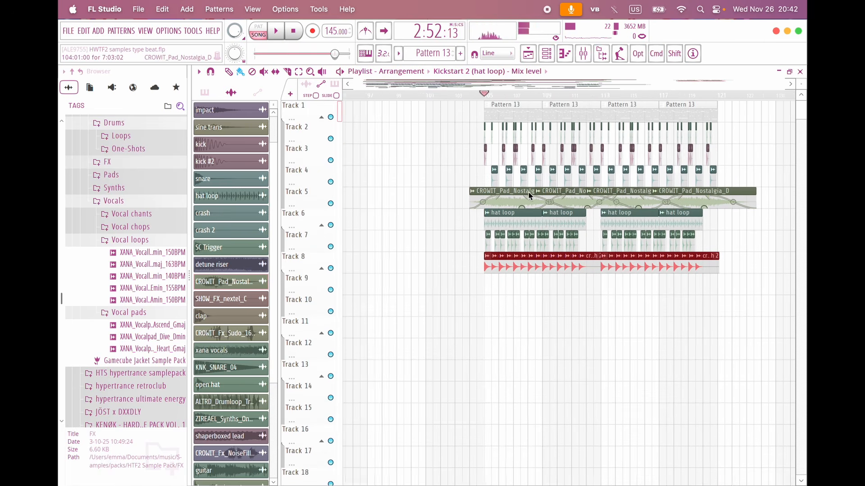
Step: Set the playhead to bar 113 and move the drop's drum, pad, hat and crash clips down three tracks, to tracks 5 to 11
{"action": "left_click", "coordinate": [606, 96]}
{"action": "scroll", "coordinate": [615, 144], "scroll_direction": "down", "scroll_amount": 3}
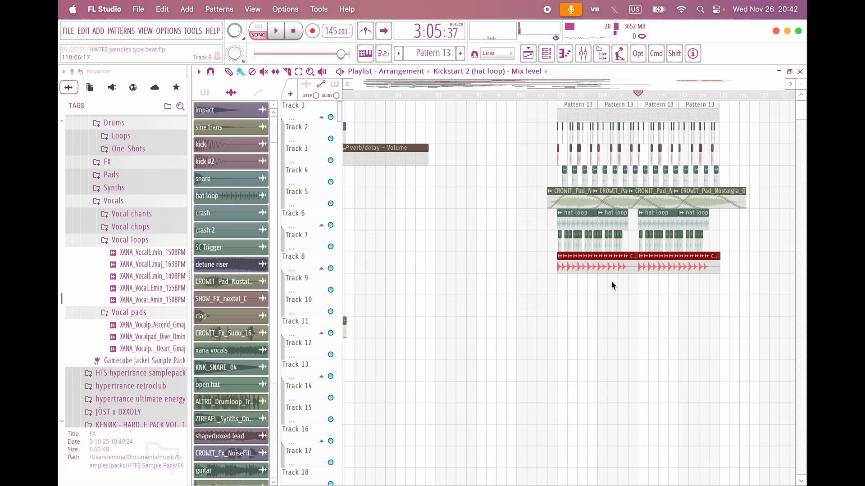
{"action": "scroll", "coordinate": [612, 281], "scroll_direction": "left", "scroll_amount": 4}
{"action": "scroll", "coordinate": [611, 281], "scroll_direction": "right", "scroll_amount": 5}
{"action": "left_click_drag", "start_coordinate": [709, 307], "coordinate": [468, 124]}
{"action": "key", "text": "shift+Down"}
{"action": "scroll", "coordinate": [468, 123], "scroll_direction": "left", "scroll_amount": 1}
{"action": "scroll", "coordinate": [536, 181], "scroll_direction": "down", "scroll_amount": 4}
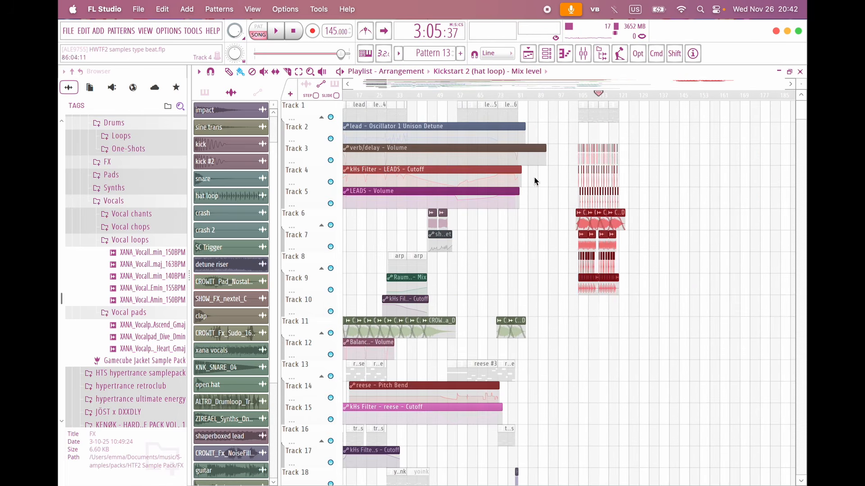
{"action": "left_click_drag", "start_coordinate": [657, 337], "coordinate": [561, 147]}
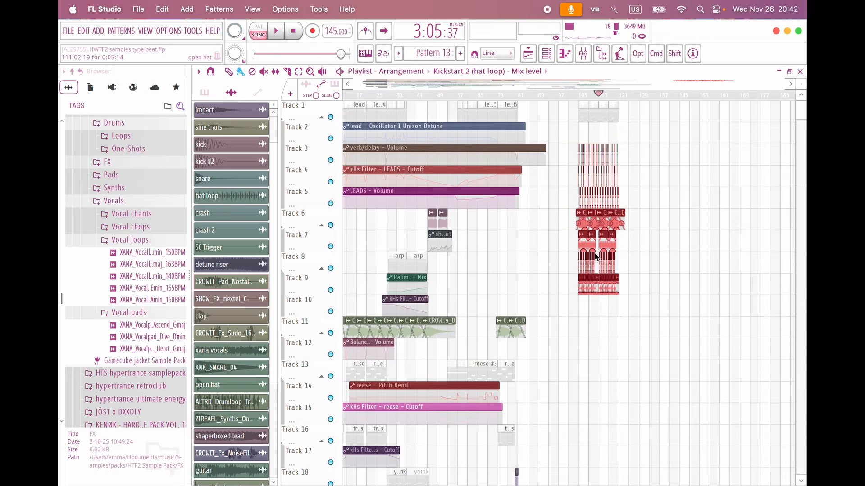
Step: Enable the kHs Filter on the LEADS mixer track and open its settings
{"action": "key", "text": "F9"}
{"action": "scroll", "coordinate": [420, 219], "scroll_direction": "left", "scroll_amount": 9}
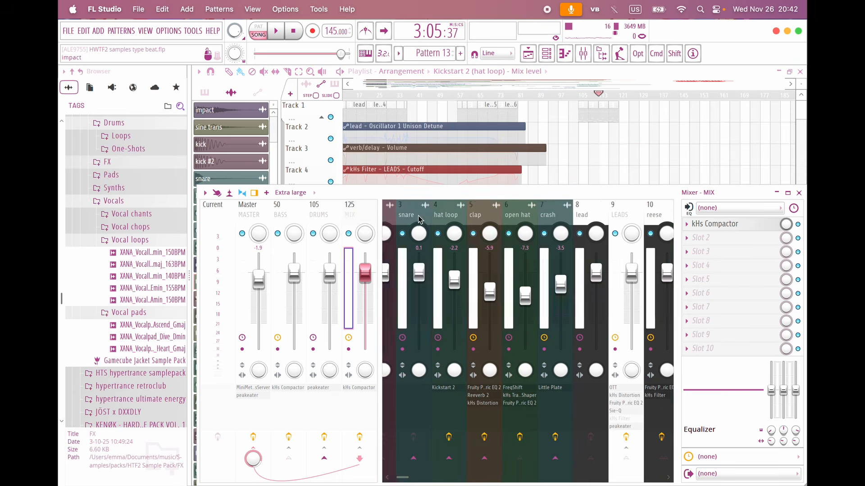
{"action": "left_click", "coordinate": [641, 247]}
{"action": "left_click", "coordinate": [710, 279]}
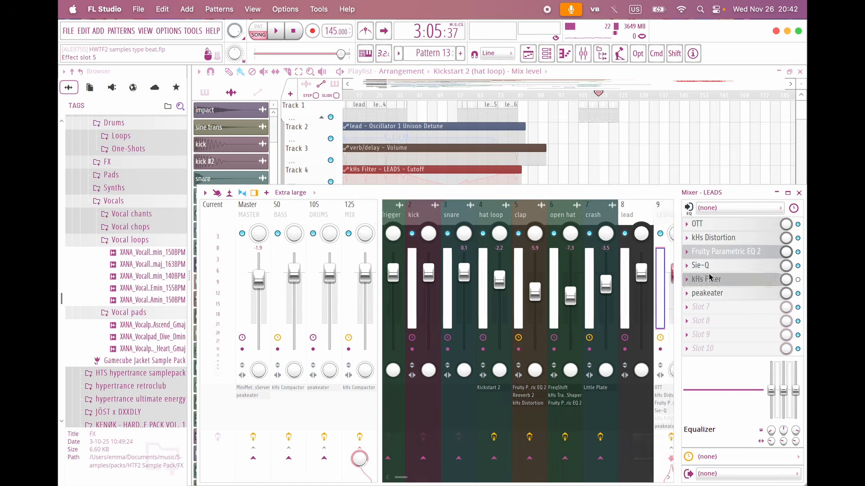
{"action": "left_click", "coordinate": [798, 279]}
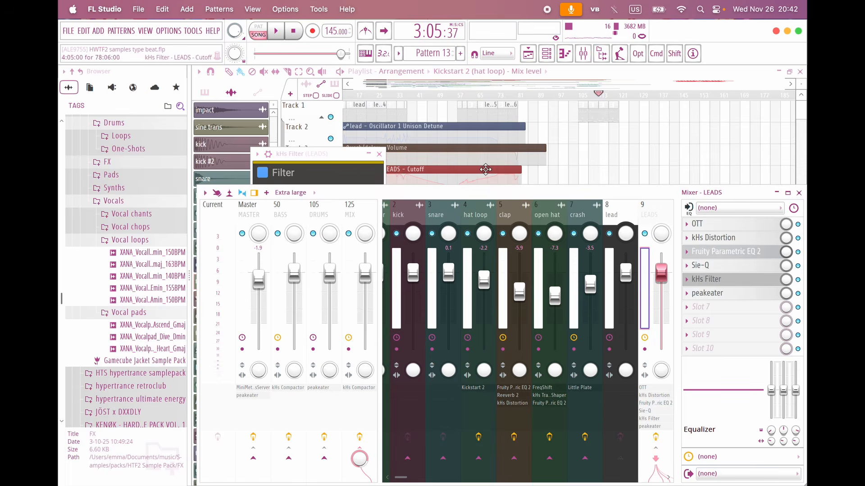
{"action": "left_click", "coordinate": [379, 154]}
{"action": "left_click", "coordinate": [712, 280]}
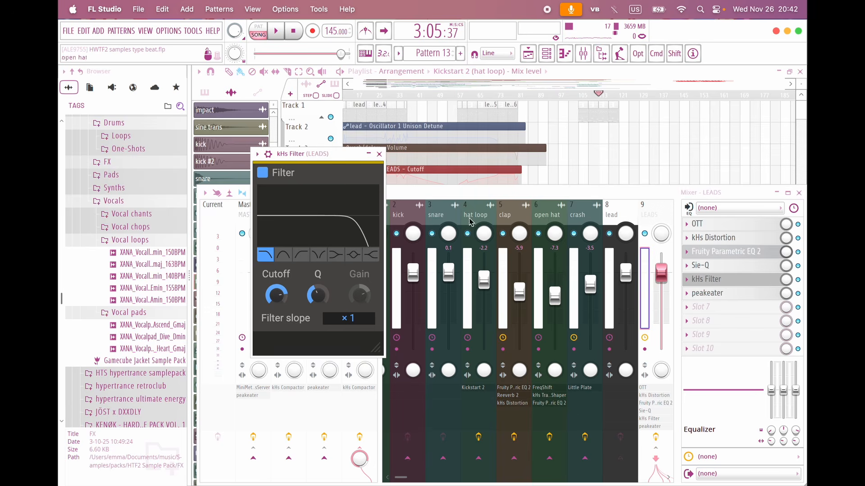
Step: Play from bar 113 while lowering the LEADS filter cutoff to about 59 Hz, then stop and close the filter
{"action": "left_click", "coordinate": [280, 31]}
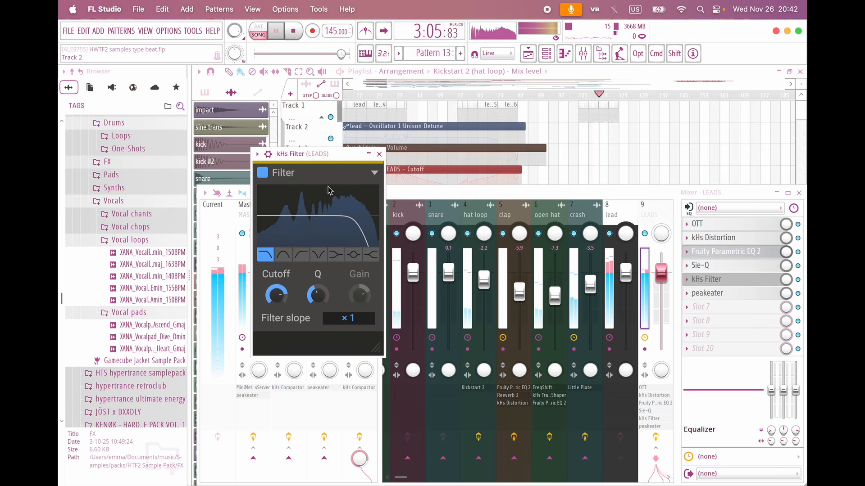
{"action": "mouse_move", "coordinate": [276, 295]}
{"action": "left_mouse_down"}
{"action": "mouse_move", "coordinate": [276, 260]}
{"action": "mouse_move", "coordinate": [276, 309]}
{"action": "left_mouse_up"}
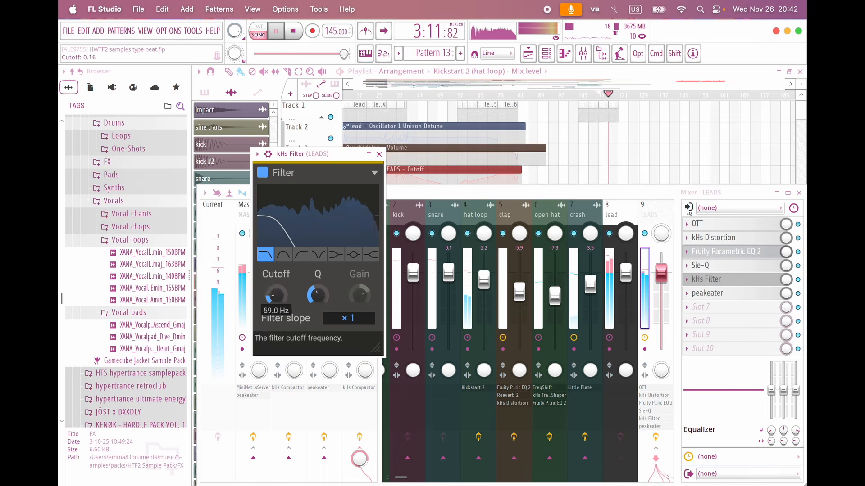
{"action": "key", "text": "space"}
{"action": "left_click", "coordinate": [379, 154]}
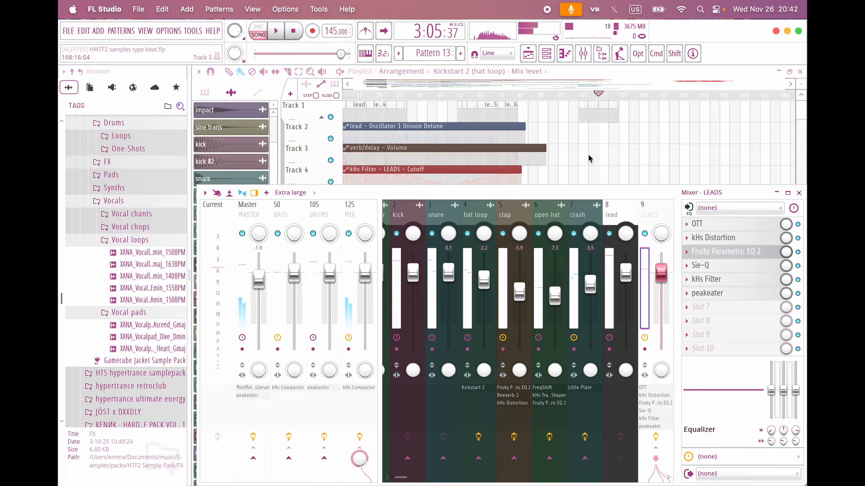
Step: Return to the playlist and lengthen the kHs Filter - LEADS - Cutoff automation clip on track 4 past the end of the drop
{"action": "key", "text": "F9"}
{"action": "scroll", "coordinate": [586, 155], "scroll_direction": "up", "scroll_amount": 2}
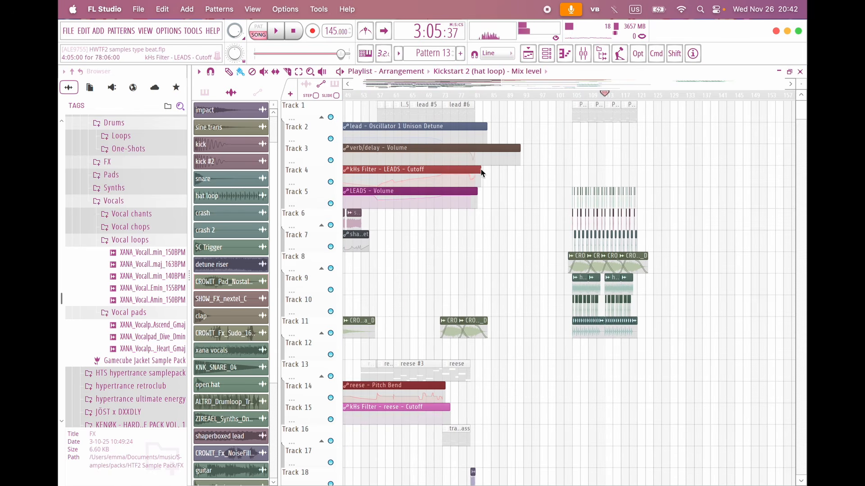
{"action": "left_click_drag", "start_coordinate": [480, 169], "coordinate": [666, 169]}
{"action": "scroll", "coordinate": [522, 258], "scroll_direction": "up", "scroll_amount": 2}
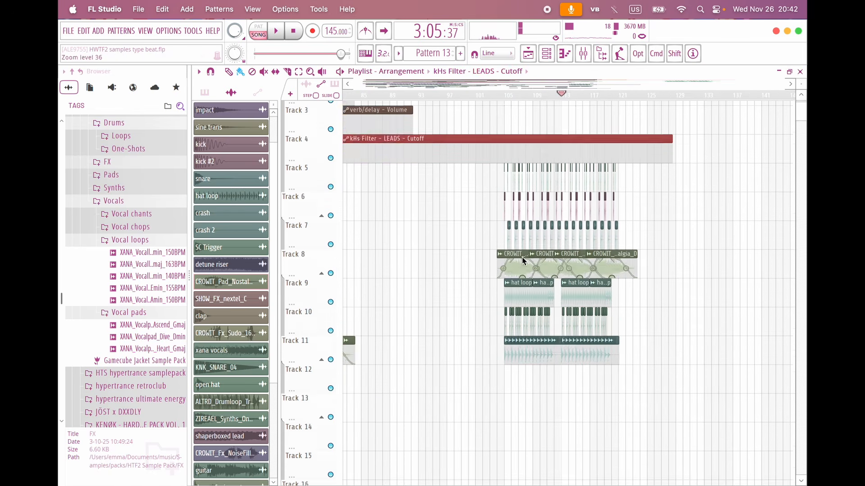
Step: Shape the kHs Filter - LEADS - Cutoff automation on track 4 with a gentle downward slope ending at bar 113
{"action": "scroll", "coordinate": [522, 257], "scroll_direction": "up", "scroll_amount": 3}
{"action": "scroll", "coordinate": [544, 152], "scroll_direction": "up", "scroll_amount": 6}
{"action": "scroll", "coordinate": [544, 153], "scroll_direction": "up", "scroll_amount": 3}
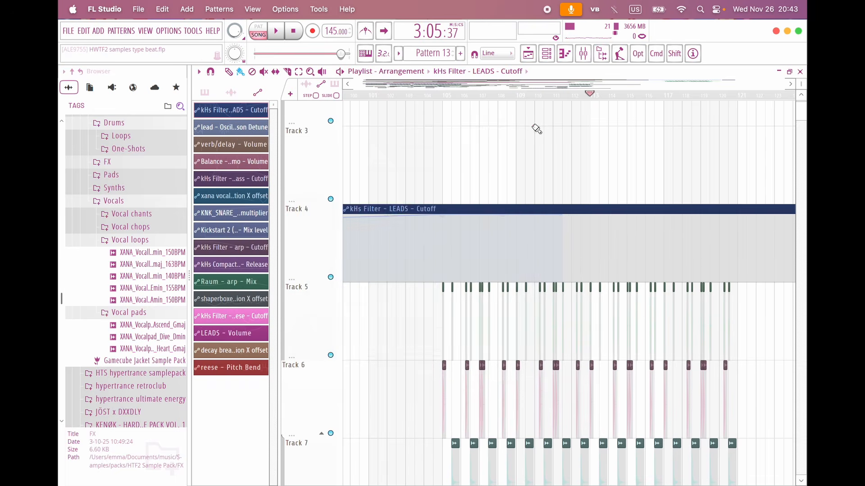
{"action": "scroll", "coordinate": [554, 272], "scroll_direction": "up", "scroll_amount": 3}
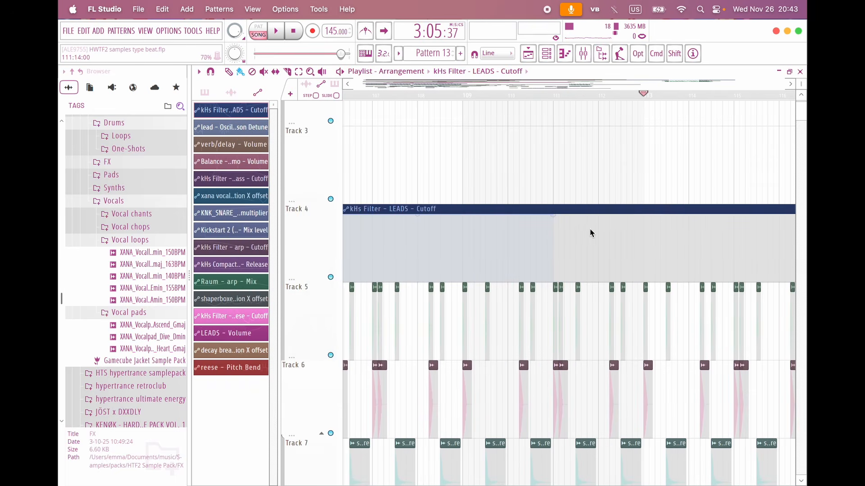
{"action": "scroll", "coordinate": [590, 233], "scroll_direction": "left", "scroll_amount": 1}
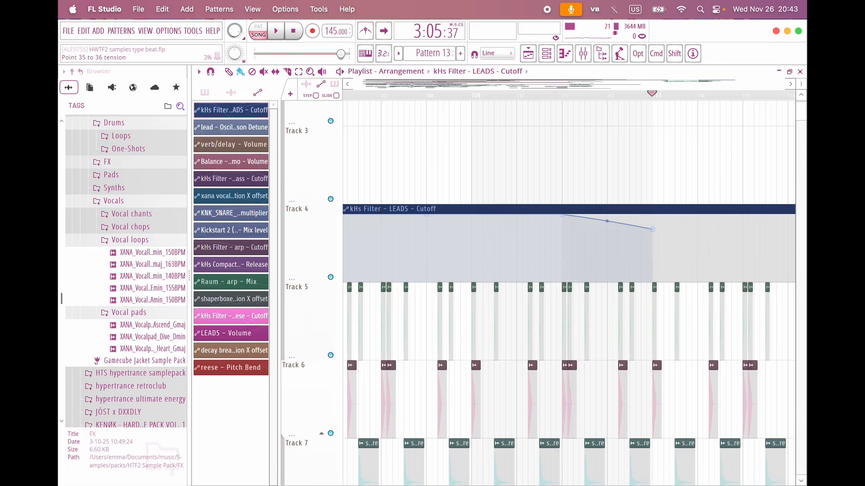
Step: Play the drop from bar 105 and add a 100% point after the dip in the LEADS cutoff automation, at 114:13
{"action": "scroll", "coordinate": [652, 228], "scroll_direction": "down", "scroll_amount": 8}
{"action": "left_click", "coordinate": [617, 95]}
{"action": "scroll", "coordinate": [649, 150], "scroll_direction": "down", "scroll_amount": 4}
{"action": "scroll", "coordinate": [652, 158], "scroll_direction": "up", "scroll_amount": 3}
{"action": "key", "text": "space"}
{"action": "scroll", "coordinate": [664, 167], "scroll_direction": "up", "scroll_amount": 3}
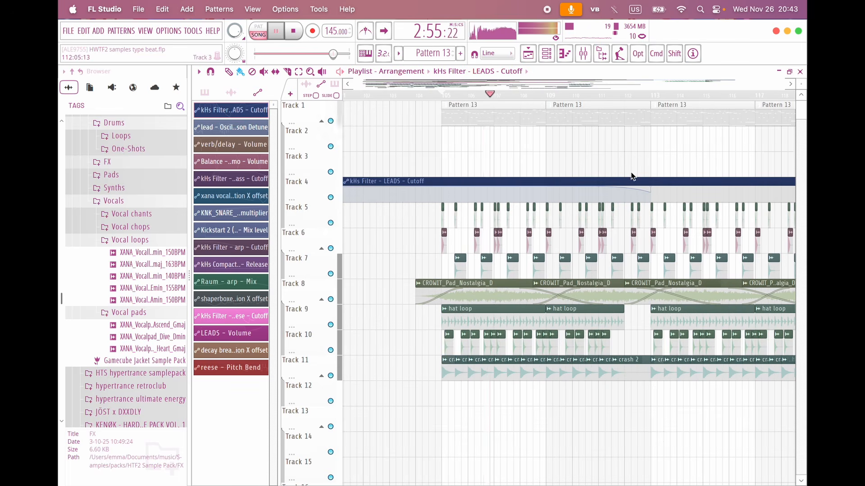
{"action": "right_click", "coordinate": [679, 195]}
{"action": "left_click_drag", "start_coordinate": [681, 189], "coordinate": [701, 177]}
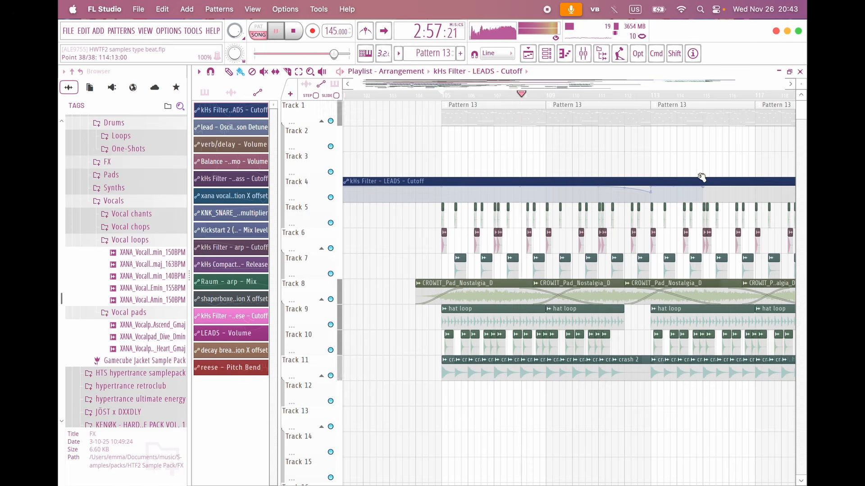
Step: Move the LEADS cutoff automation's dip point to 112:11 at 60%, listen to the filter dip and stop playback
{"action": "scroll", "coordinate": [660, 187], "scroll_direction": "up", "scroll_amount": 3}
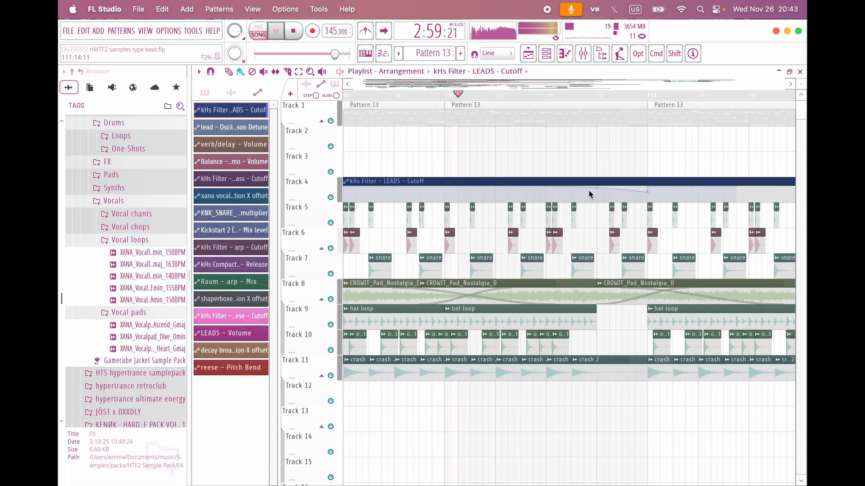
{"action": "left_click_drag", "start_coordinate": [648, 191], "coordinate": [627, 195]}
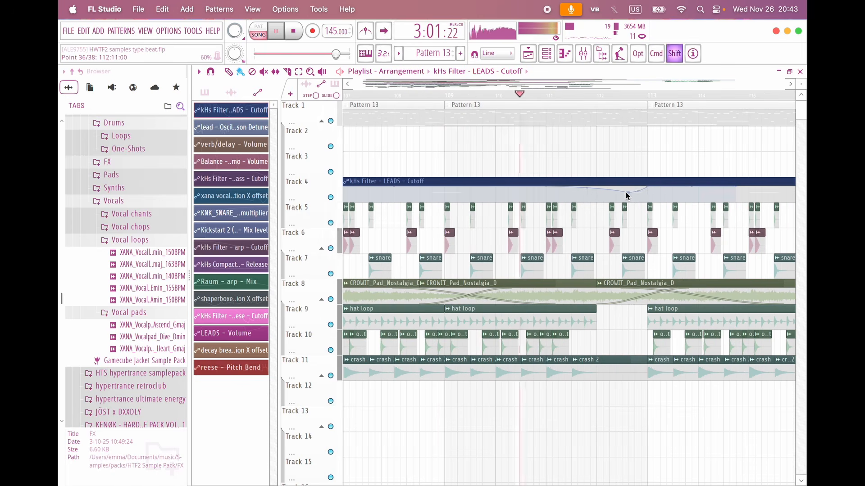
{"action": "scroll", "coordinate": [631, 245], "scroll_direction": "up", "scroll_amount": 3}
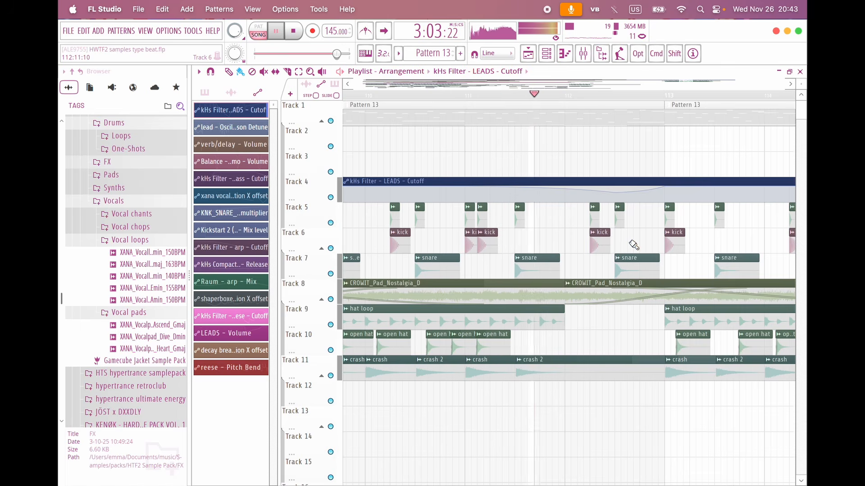
{"action": "scroll", "coordinate": [618, 251], "scroll_direction": "right", "scroll_amount": 2}
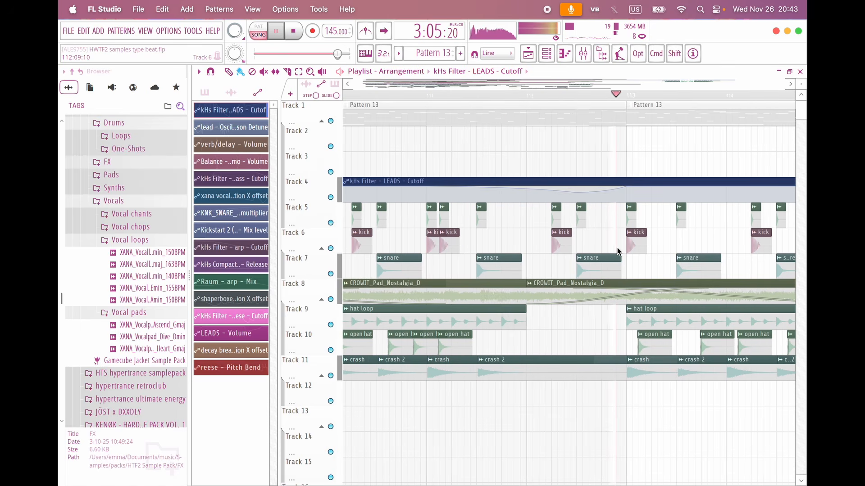
{"action": "scroll", "coordinate": [618, 251], "scroll_direction": "down", "scroll_amount": 3}
{"action": "key", "text": "space"}
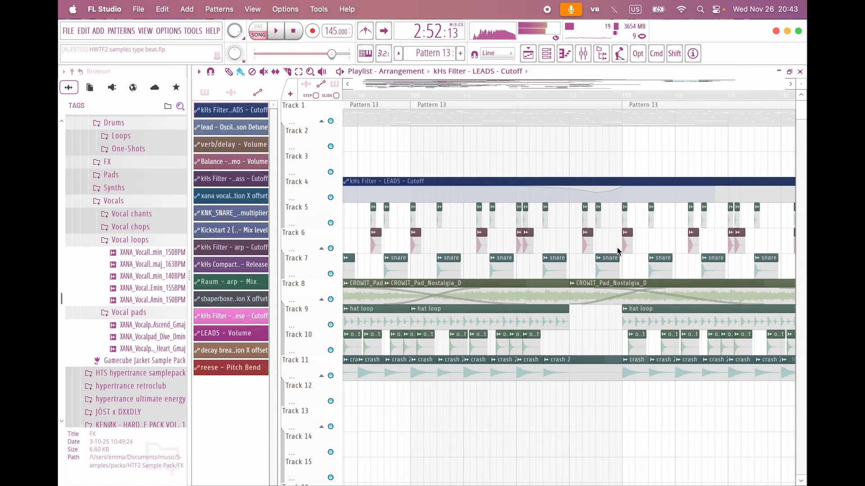
Step: Open the mixer and examine the effect chains on the verb, delay and LEADS tracks
{"action": "scroll", "coordinate": [618, 251], "scroll_direction": "down", "scroll_amount": 5}
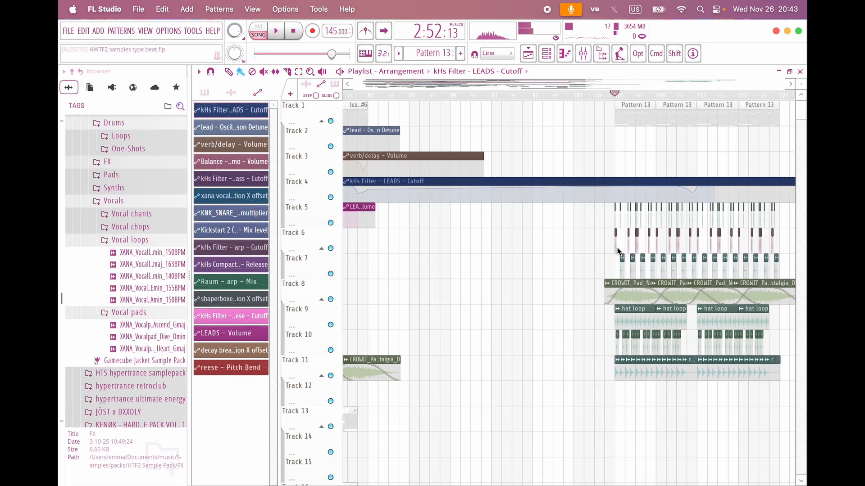
{"action": "scroll", "coordinate": [493, 177], "scroll_direction": "down", "scroll_amount": 2}
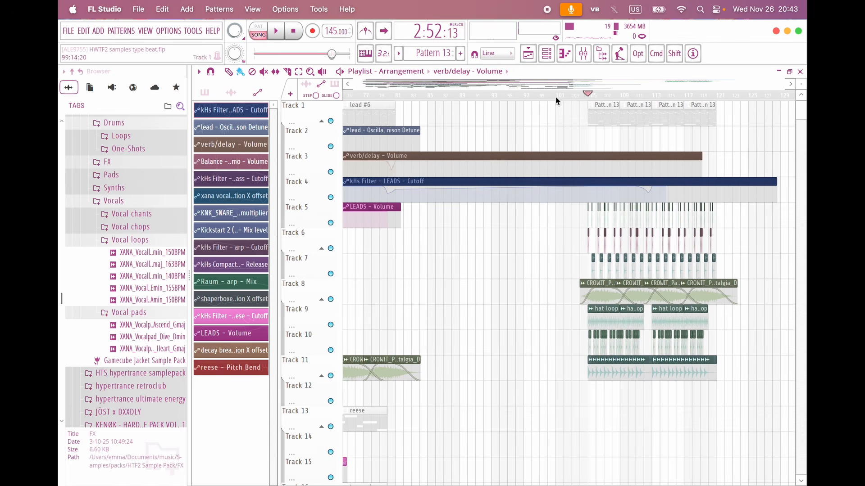
{"action": "left_click", "coordinate": [588, 57]}
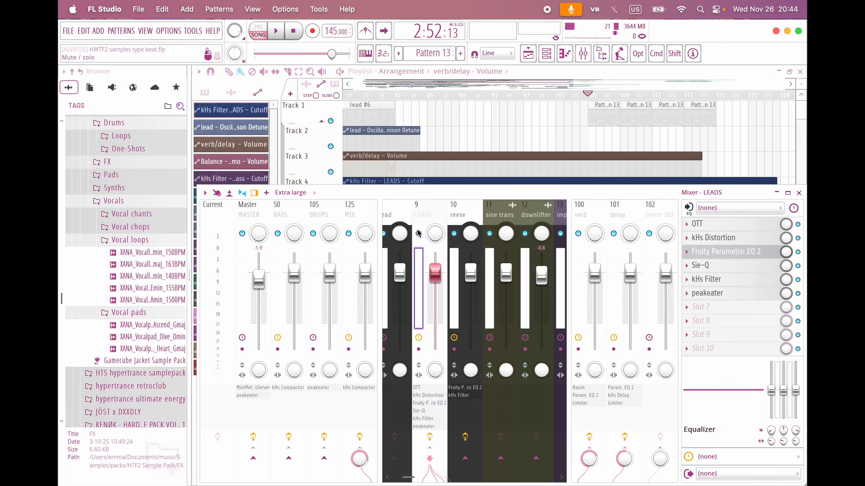
{"action": "left_click", "coordinate": [586, 215]}
{"action": "left_click", "coordinate": [625, 217]}
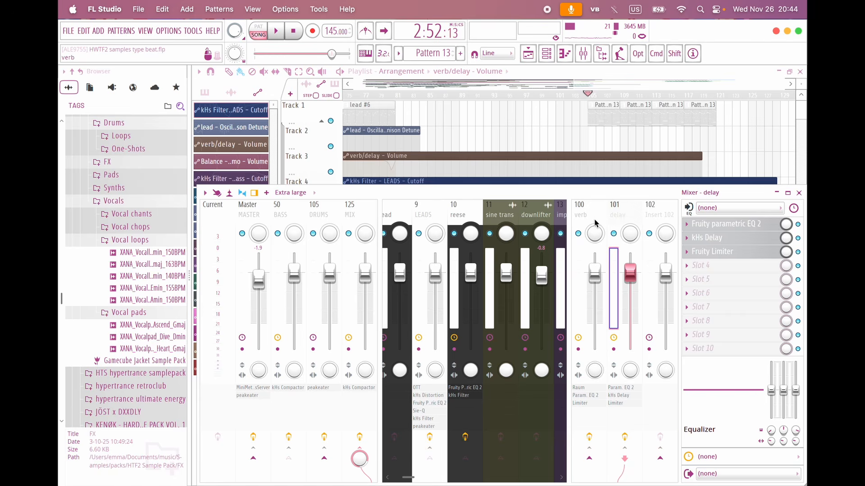
{"action": "left_click", "coordinate": [437, 216]}
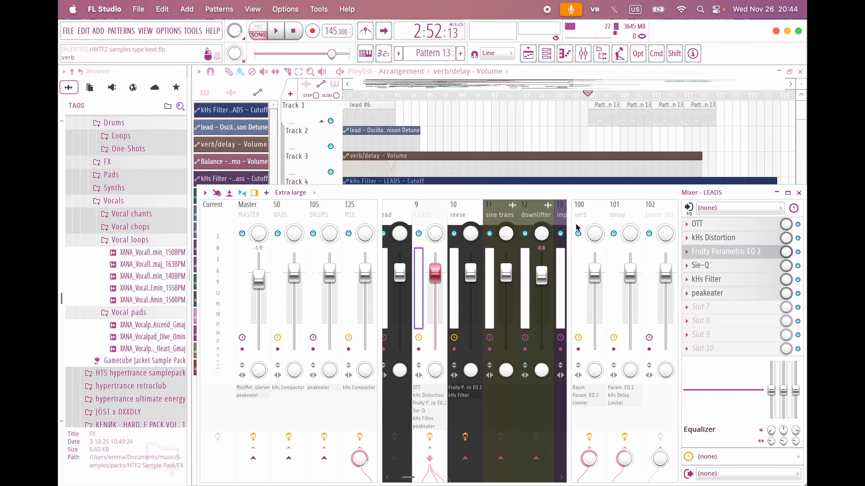
Step: Solo the LEADS track during playback with the delay send muted and, after stopping, the verb send switched on
{"action": "key", "text": "space"}
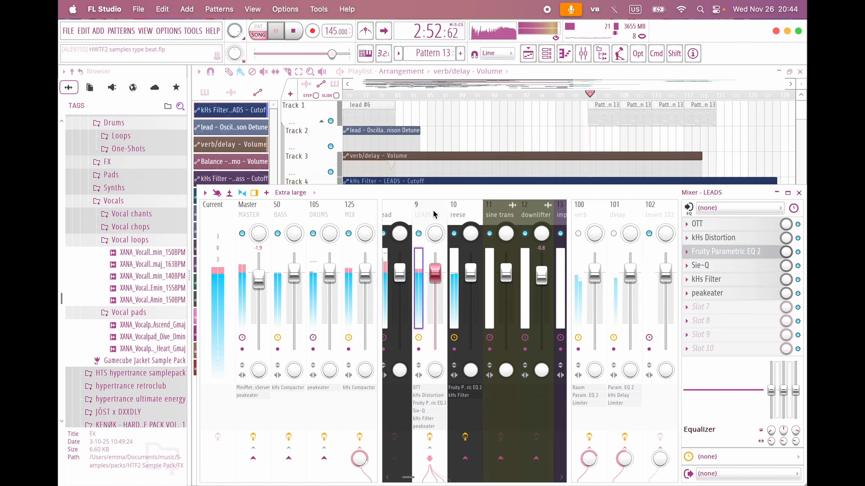
{"action": "left_click", "coordinate": [419, 234], "text": "alt"}
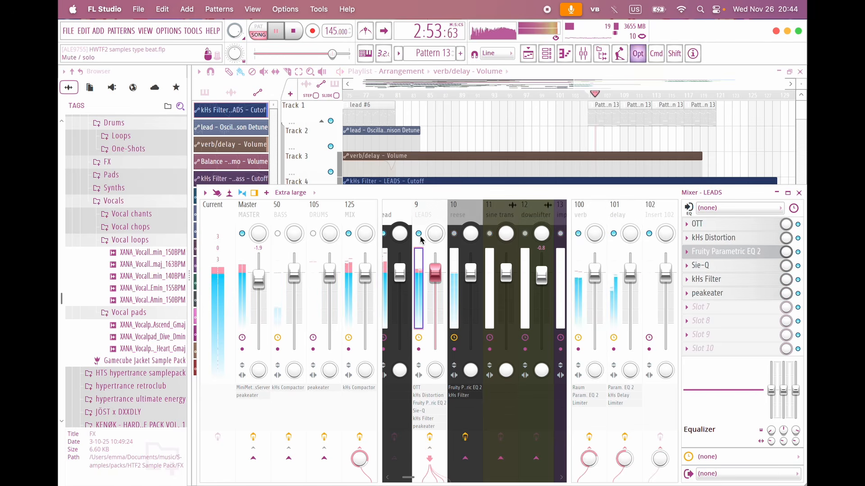
{"action": "left_click", "coordinate": [578, 234]}
{"action": "left_click", "coordinate": [615, 235]}
{"action": "key", "text": "space"}
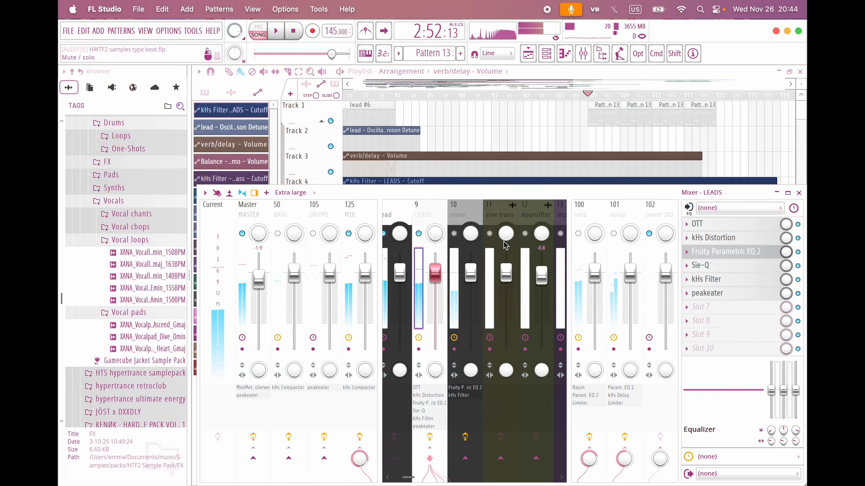
{"action": "left_click", "coordinate": [579, 235]}
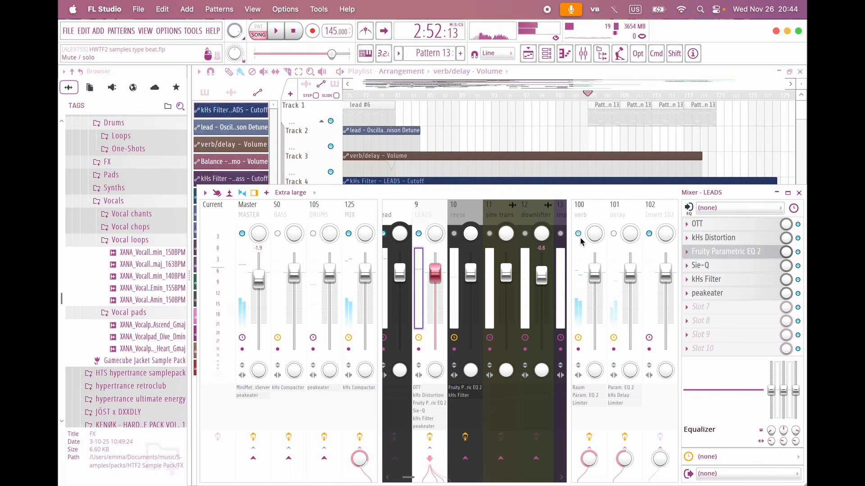
Step: Check Raum on the verb track, bypass that track's Fruity parametric EQ 2 and Fruity Limiter, and audition the soloed leads
{"action": "left_click", "coordinate": [587, 390]}
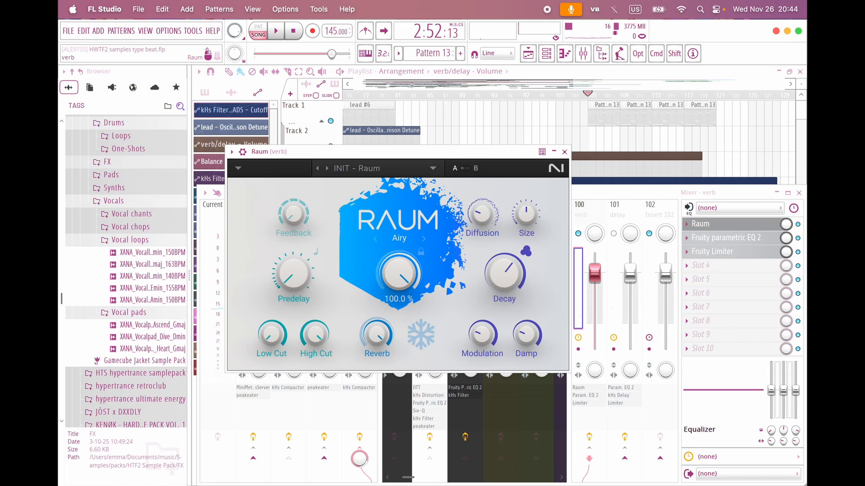
{"action": "left_click", "coordinate": [564, 153]}
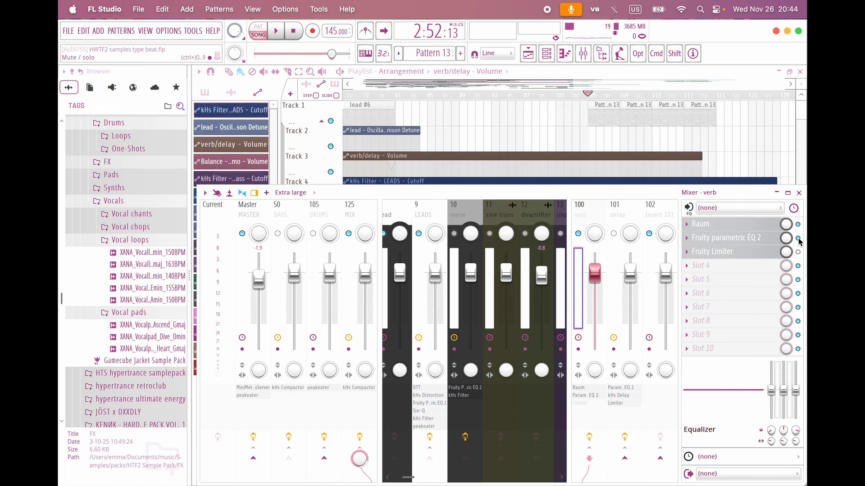
{"action": "left_click", "coordinate": [442, 218]}
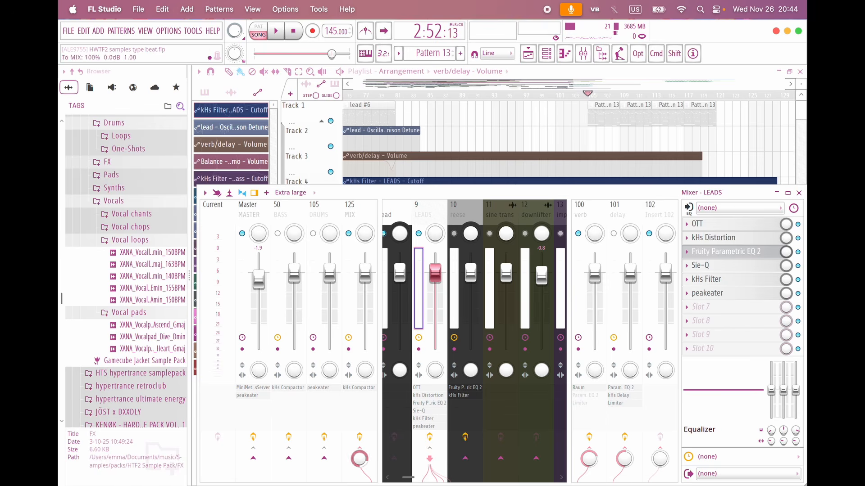
{"action": "key", "text": "space"}
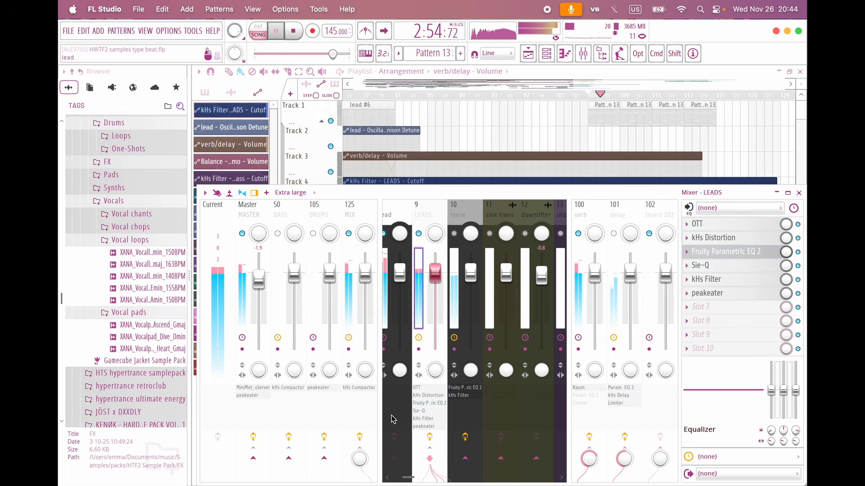
{"action": "key", "text": "space"}
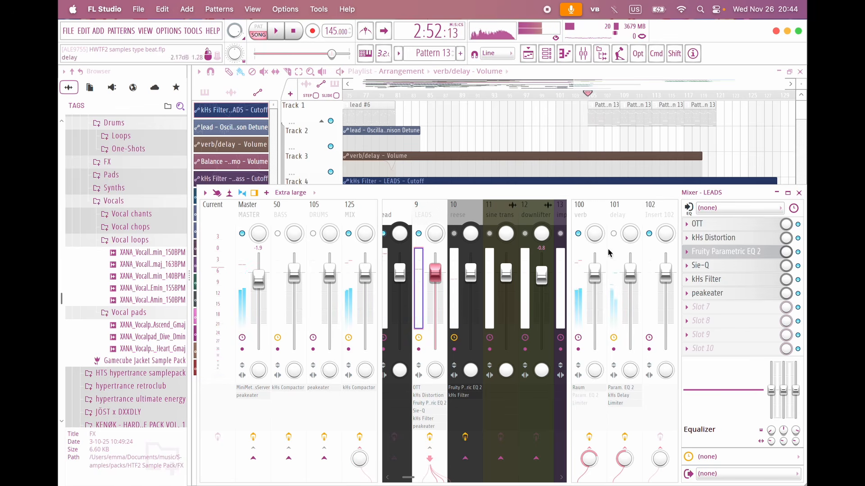
Step: Inspect the verb track's Fruity parametric EQ 2, switch it back on and audition the leads with the limiter bypassed
{"action": "left_click", "coordinate": [583, 222]}
{"action": "left_click", "coordinate": [761, 237]}
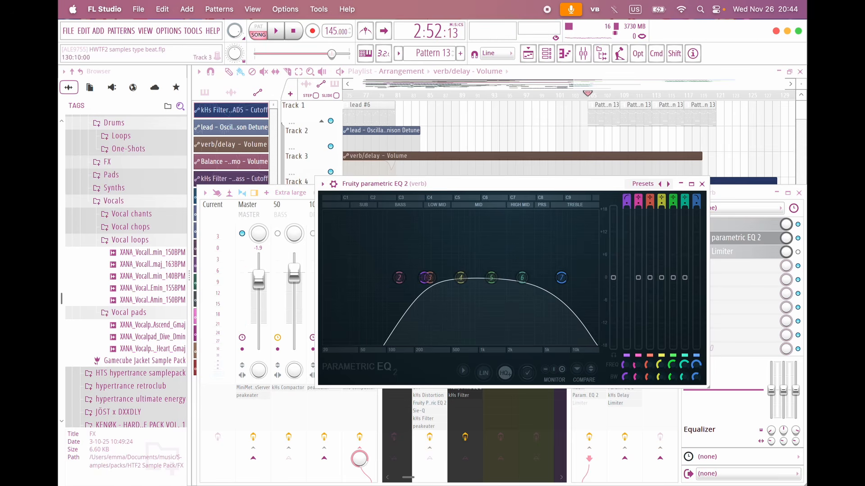
{"action": "left_click", "coordinate": [702, 185]}
{"action": "key", "text": "space"}
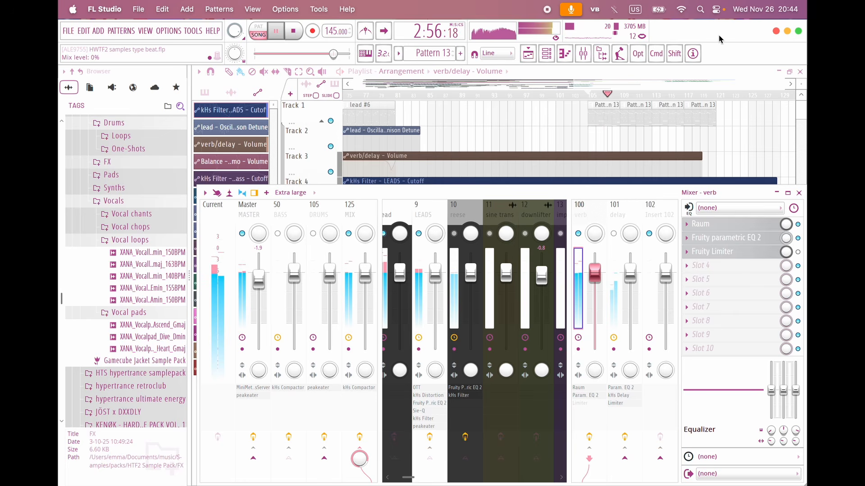
{"action": "key", "text": "space"}
Step: Re-enable the verb track's Fruity Limiter, set its sidechain to 3 and lower the compressor threshold to -60 dB during playback
{"action": "left_click", "coordinate": [437, 215]}
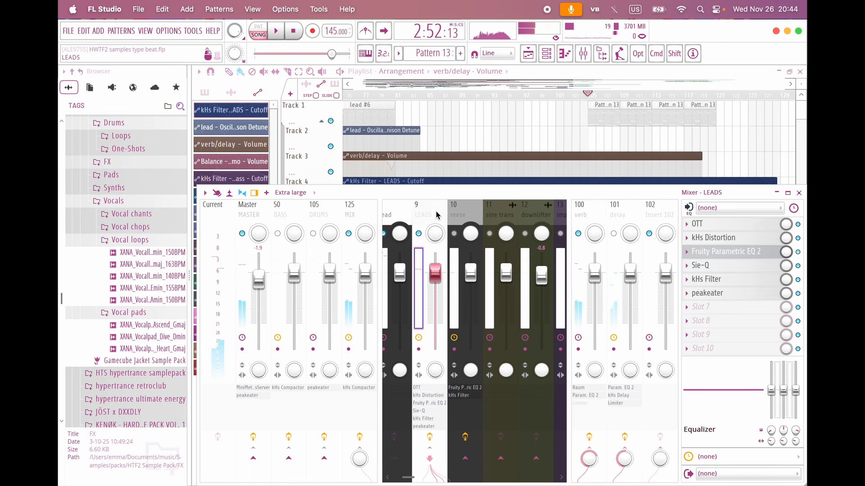
{"action": "left_click", "coordinate": [583, 213]}
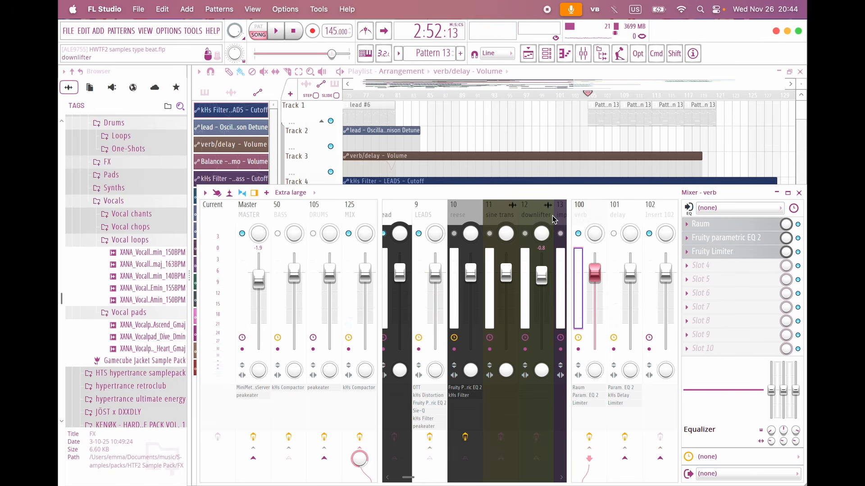
{"action": "left_click", "coordinate": [714, 251]}
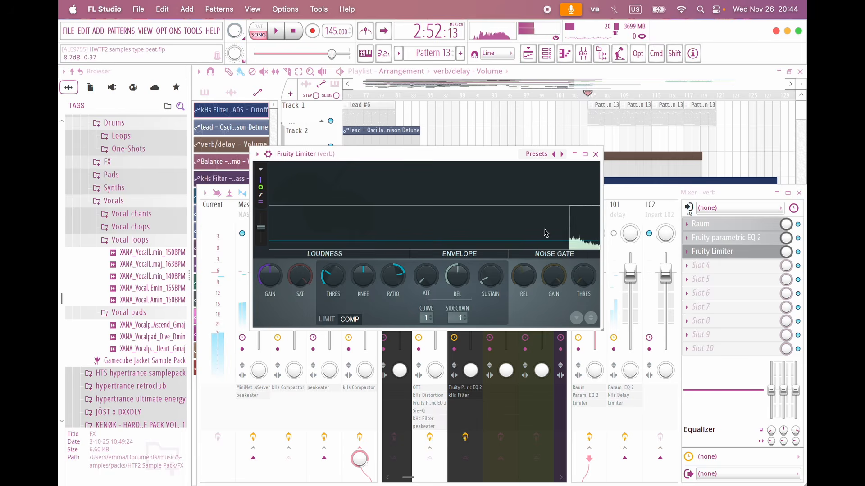
{"action": "key", "text": "space"}
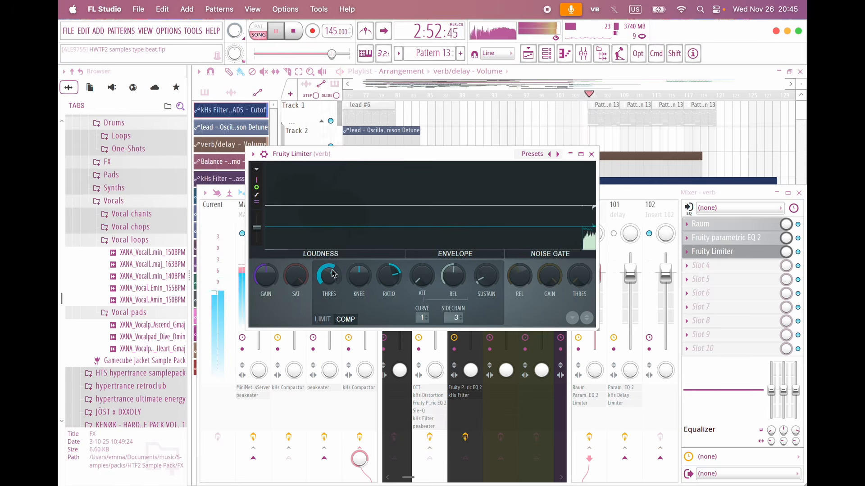
{"action": "left_click_drag", "start_coordinate": [330, 274], "coordinate": [330, 311]}
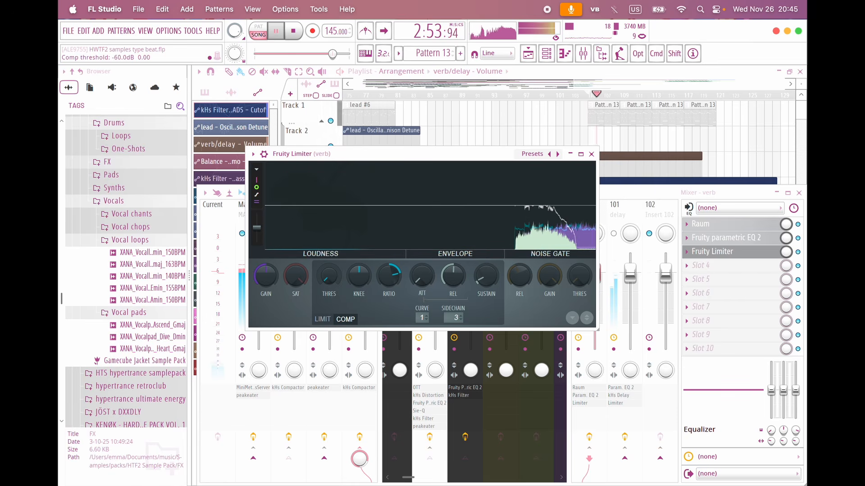
{"action": "key", "text": "space"}
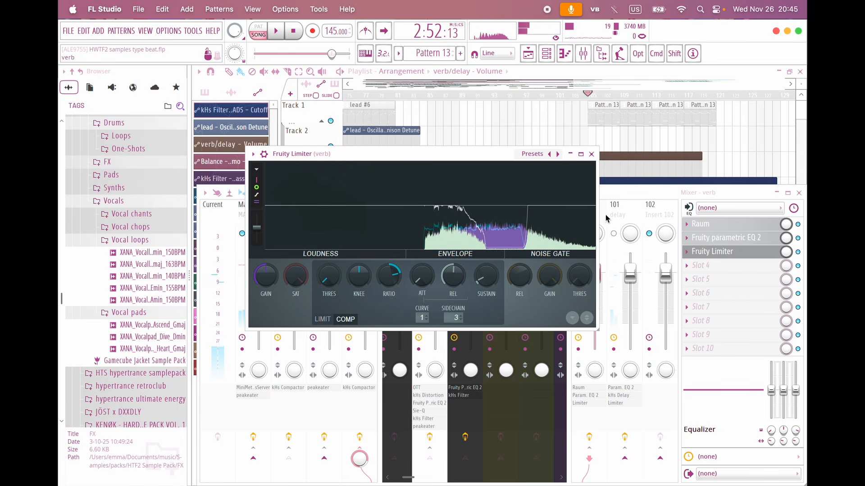
Step: Raise the verb limiter's compressor threshold to about -13.4 dB, audition the ducked reverb and close the plugin
{"action": "mouse_move", "coordinate": [329, 275]}
{"action": "left_mouse_down"}
{"action": "mouse_move", "coordinate": [329, 260]}
{"action": "mouse_move", "coordinate": [329, 270]}
{"action": "left_mouse_up"}
{"action": "key", "text": "space"}
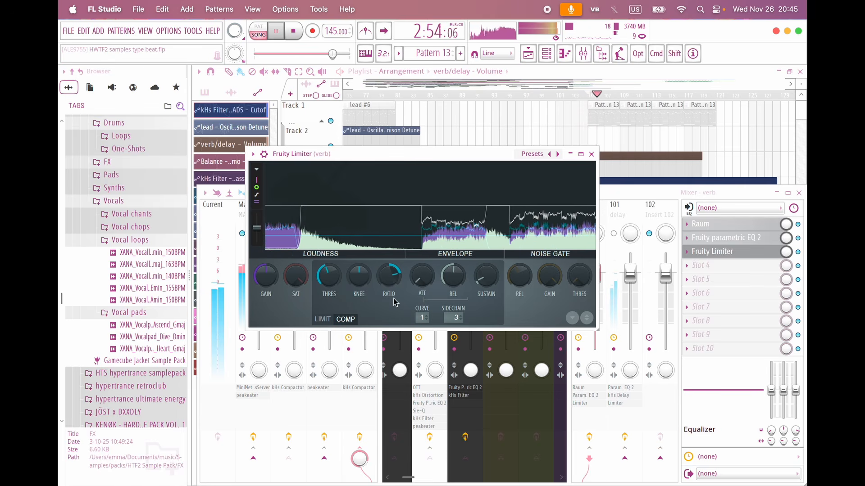
{"action": "key", "text": "space"}
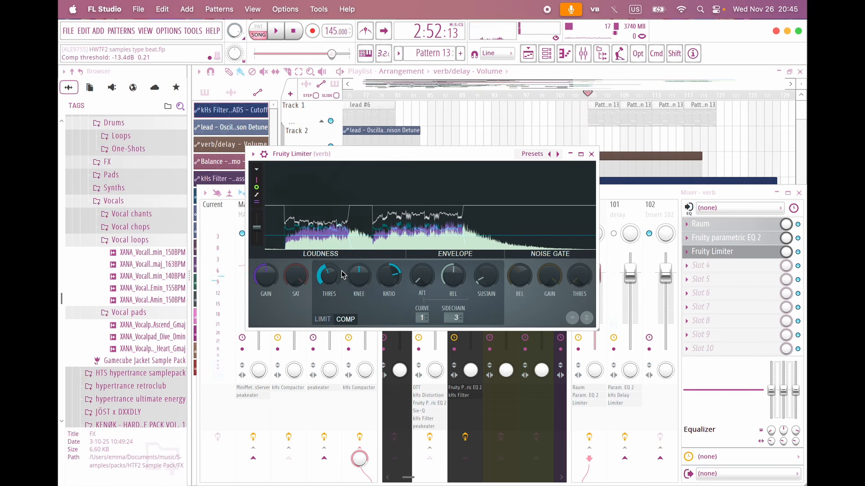
{"action": "left_click", "coordinate": [591, 155]}
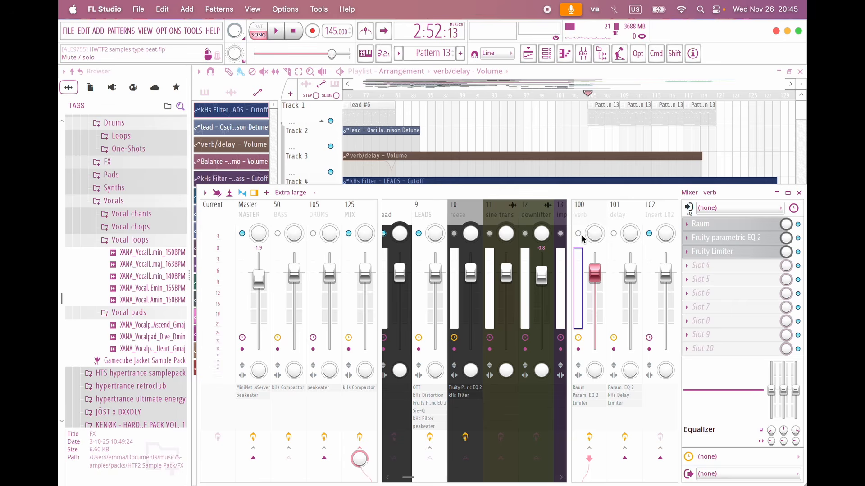
Step: Audition the leads during playback and inspect kHs Delay on the delay track
{"action": "key", "text": "space"}
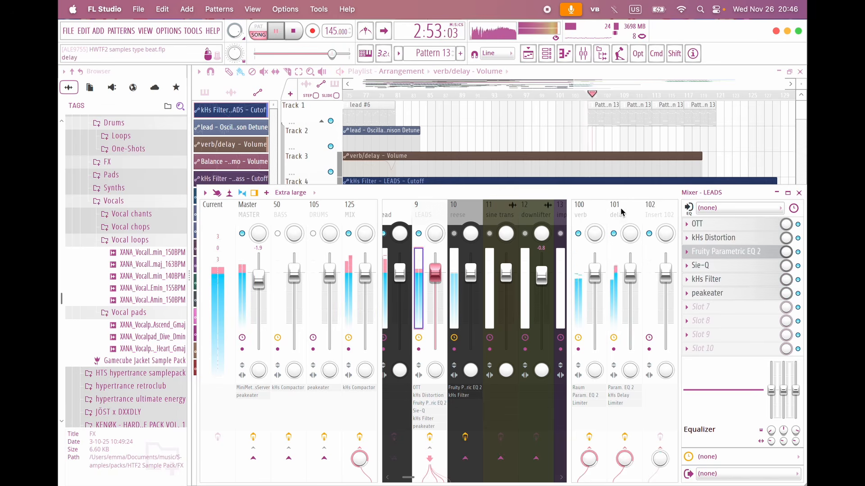
{"action": "left_click", "coordinate": [622, 212]}
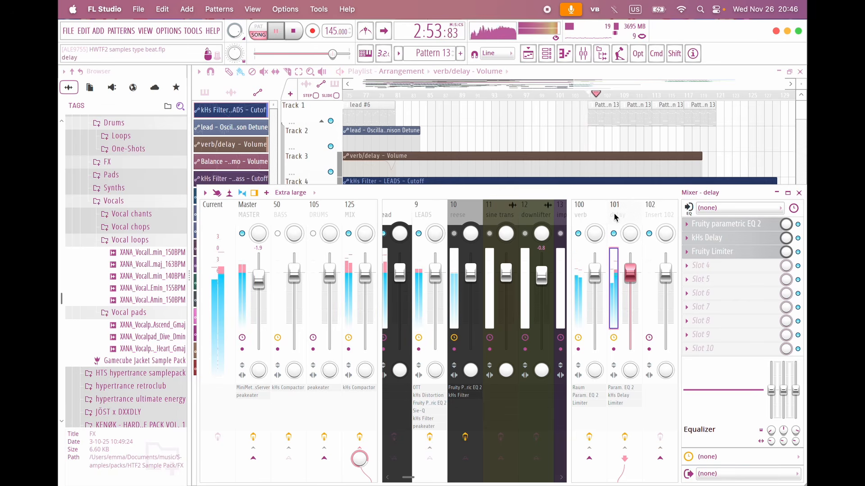
{"action": "key", "text": "space"}
{"action": "left_click", "coordinate": [694, 239]}
{"action": "key", "text": "space"}
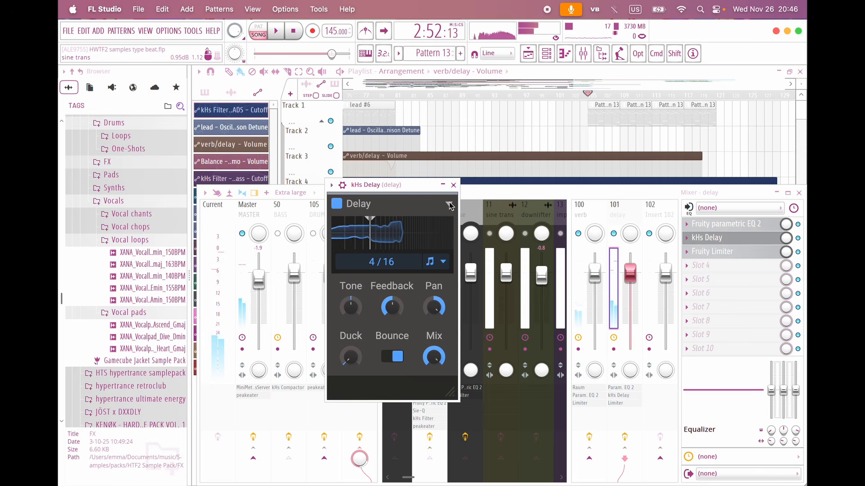
{"action": "left_click", "coordinate": [454, 185]}
Step: Set the compressor threshold of the delay track's Fruity Limiter to about -17.6 dB during playback and close the plugin
{"action": "left_click", "coordinate": [429, 220]}
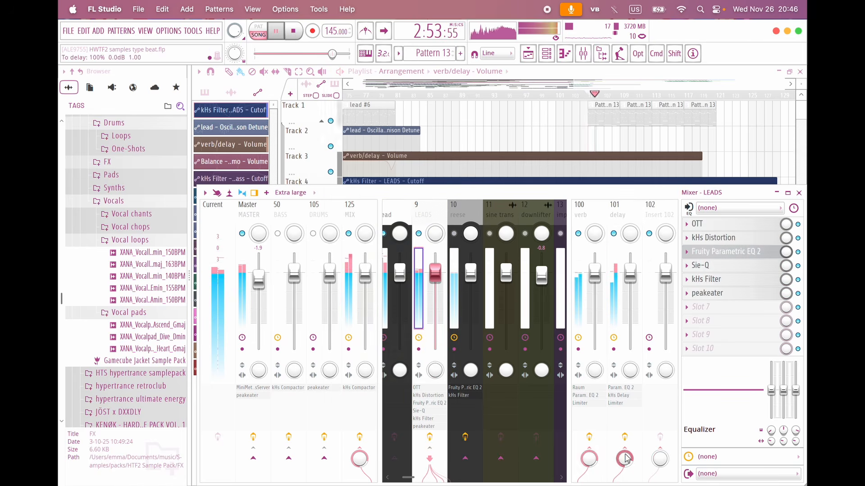
{"action": "left_click", "coordinate": [620, 403]}
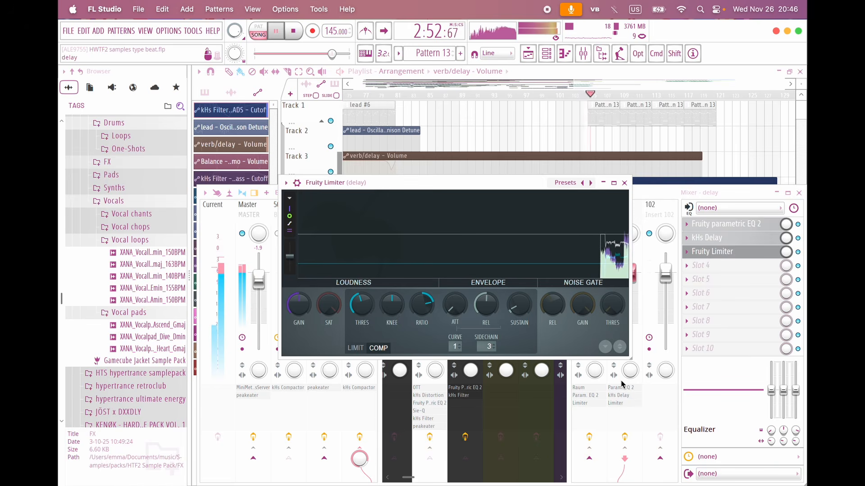
{"action": "left_click_drag", "start_coordinate": [361, 305], "coordinate": [362, 316]}
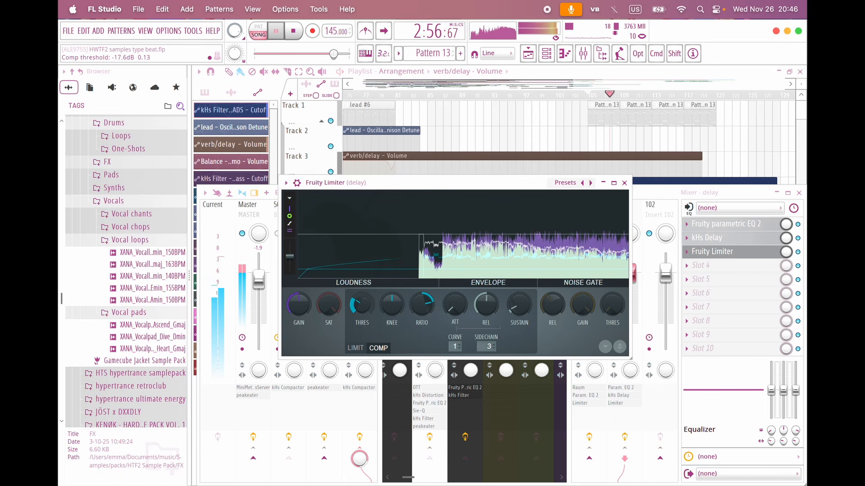
{"action": "key", "text": "space"}
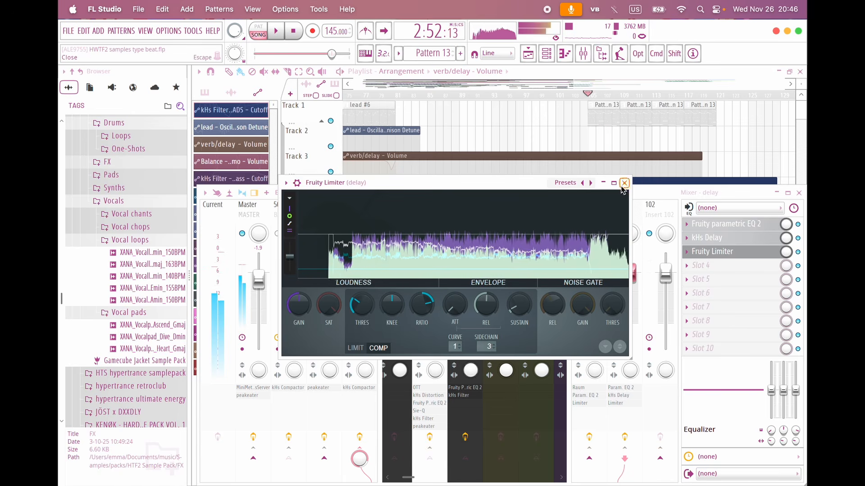
{"action": "key", "text": "Escape"}
Step: Lower the LEADS track's sends to about 84% for delay and about 88% for verb while auditioning the drop
{"action": "left_click", "coordinate": [439, 244]}
{"action": "key", "text": "space"}
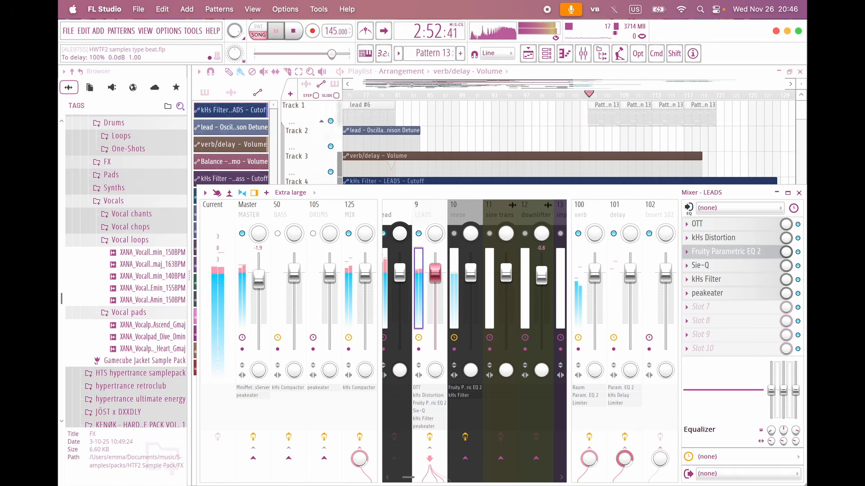
{"action": "key", "text": "space"}
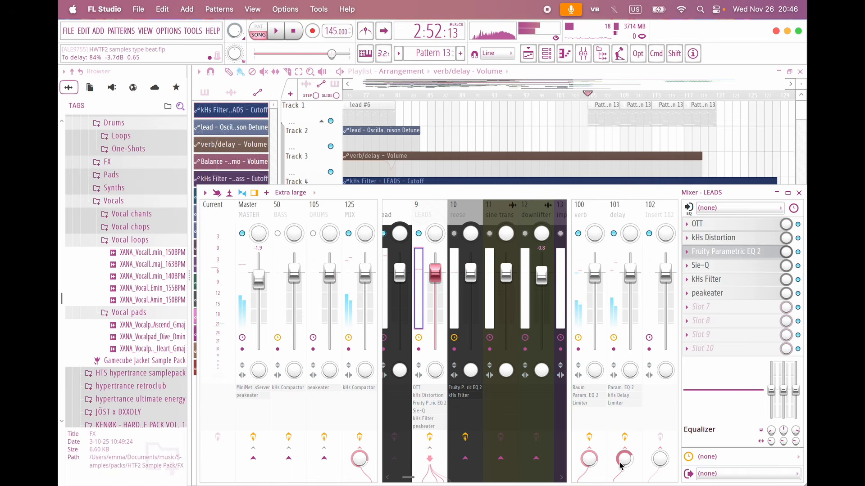
{"action": "key", "text": "space"}
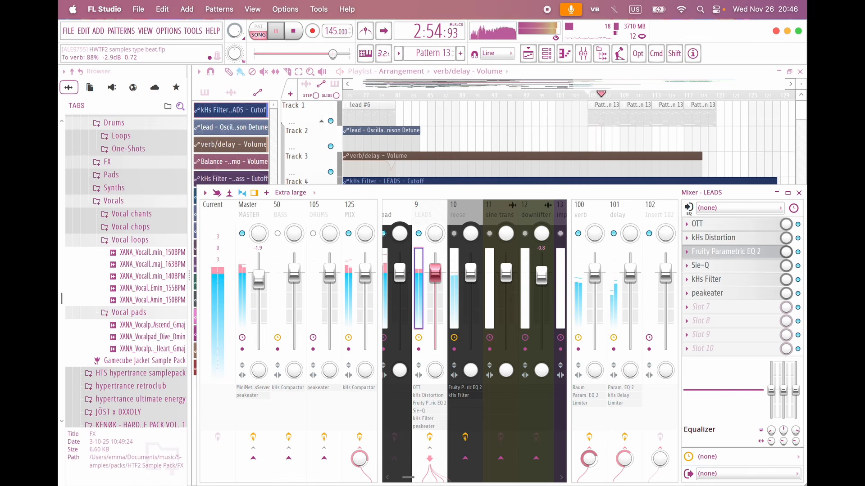
{"action": "key", "text": "space"}
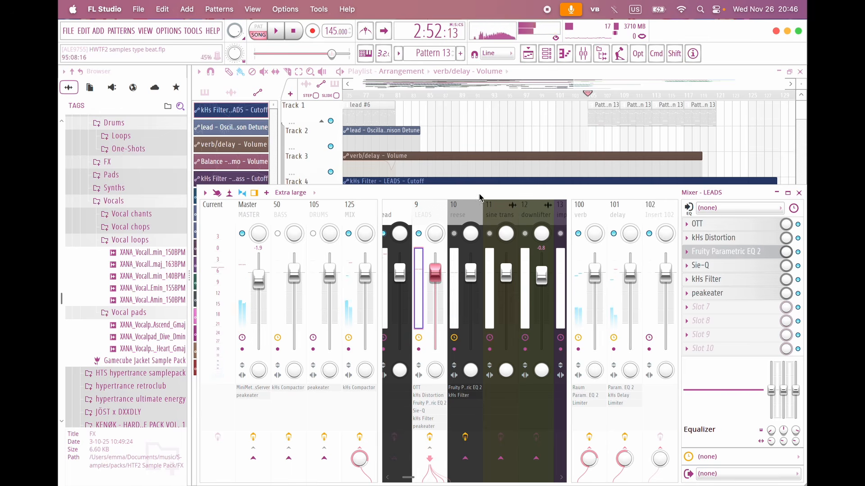
Step: Audition the kHs Filter on the LEADS track while sweeping its cutoff down to about 458 Hz
{"action": "left_click", "coordinate": [750, 282]}
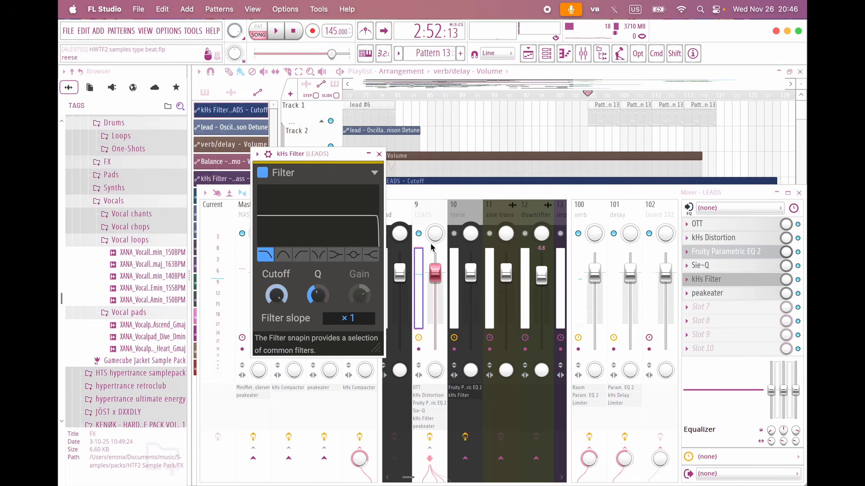
{"action": "key", "text": "space"}
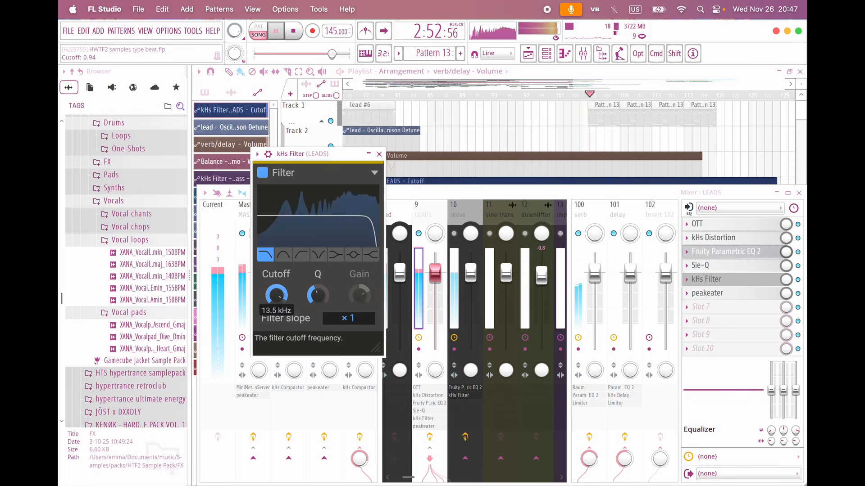
{"action": "left_click_drag", "start_coordinate": [276, 295], "coordinate": [276, 330]}
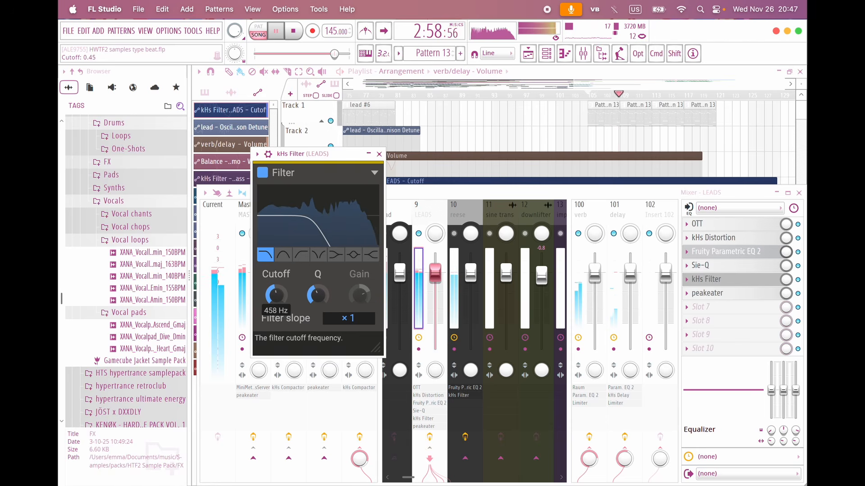
{"action": "key", "text": "space"}
Step: Play the drop up to bar 113 and examine the LEADS cutoff automation dip on Track 4 in the playlist
{"action": "left_click", "coordinate": [595, 149]}
{"action": "scroll", "coordinate": [610, 157], "scroll_direction": "up", "scroll_amount": 5}
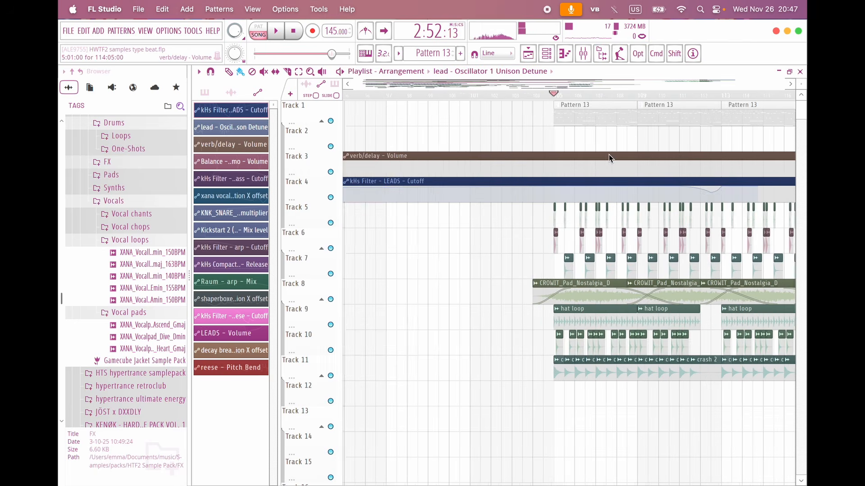
{"action": "scroll", "coordinate": [601, 157], "scroll_direction": "right", "scroll_amount": 2}
{"action": "left_click", "coordinate": [622, 94]}
{"action": "key", "text": "space"}
{"action": "scroll", "coordinate": [662, 180], "scroll_direction": "up", "scroll_amount": 4}
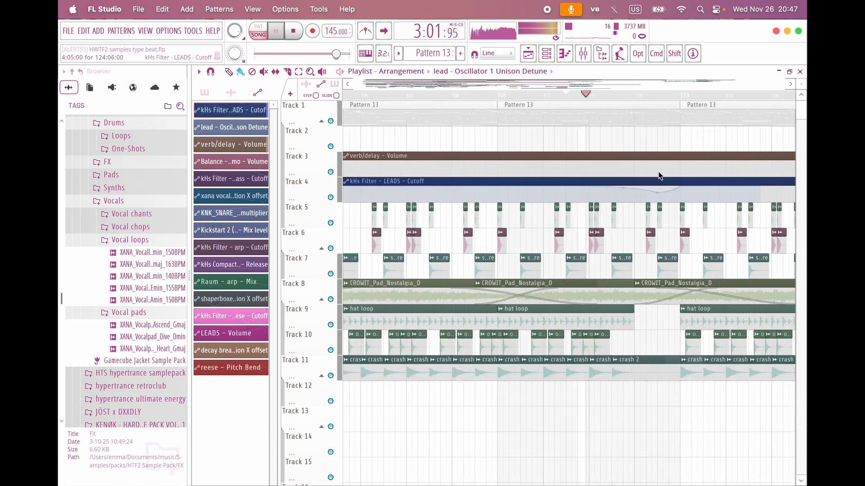
{"action": "scroll", "coordinate": [650, 192], "scroll_direction": "up", "scroll_amount": 4, "text": "alt"}
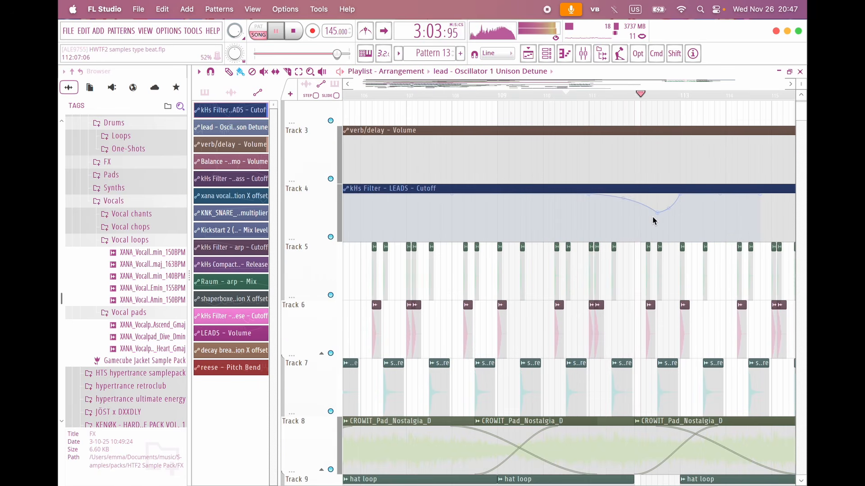
{"action": "scroll", "coordinate": [671, 216], "scroll_direction": "up", "scroll_amount": 3}
{"action": "key", "text": "space"}
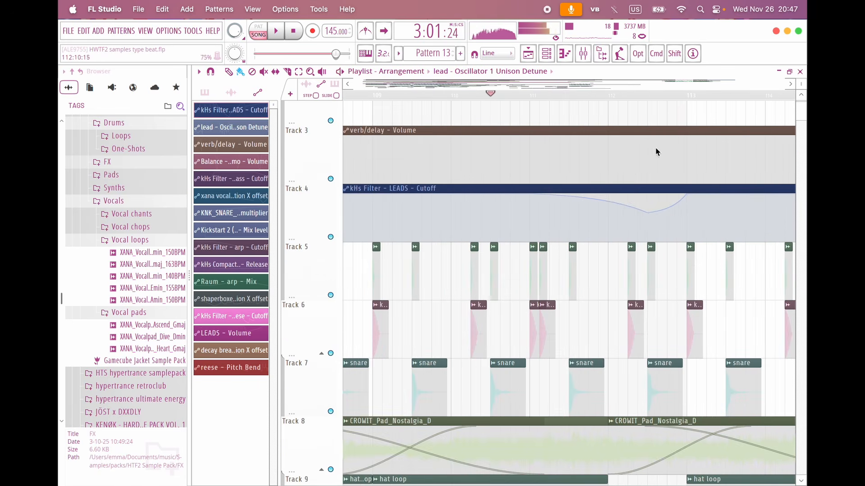
Step: Lower the verb track's volume to about 70% (-7.2 dB) and return to the playlist
{"action": "left_click", "coordinate": [582, 53]}
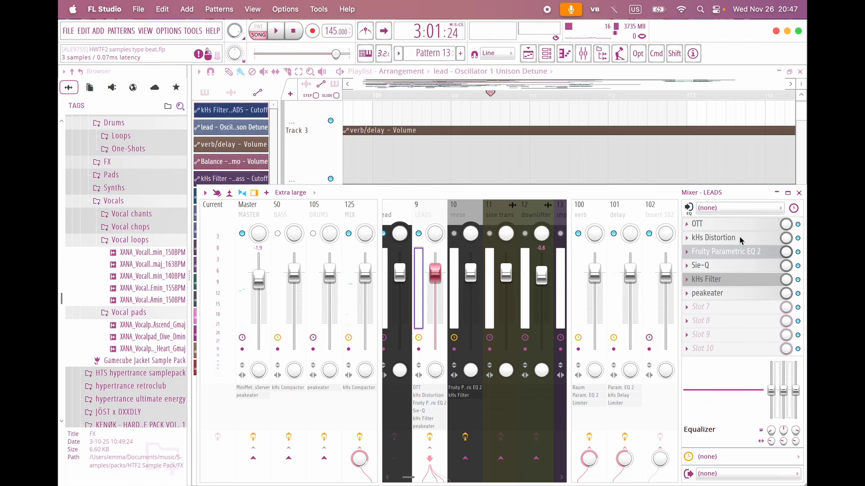
{"action": "key", "text": "F9"}
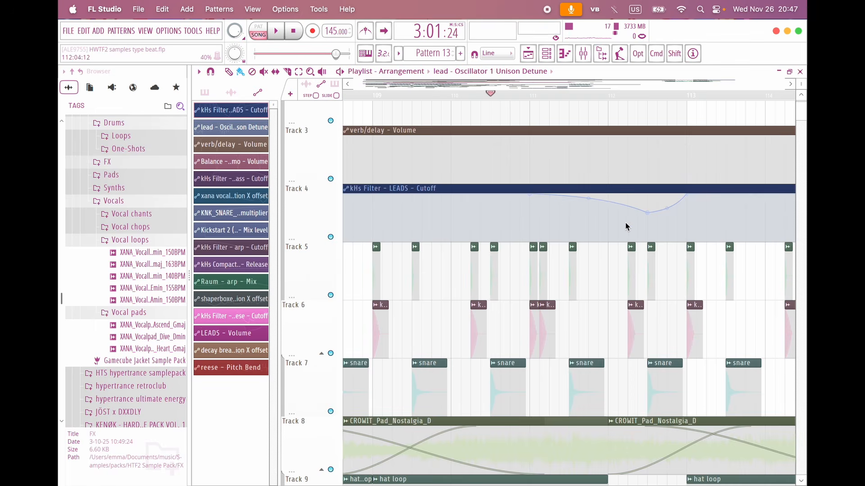
{"action": "key", "text": "F9"}
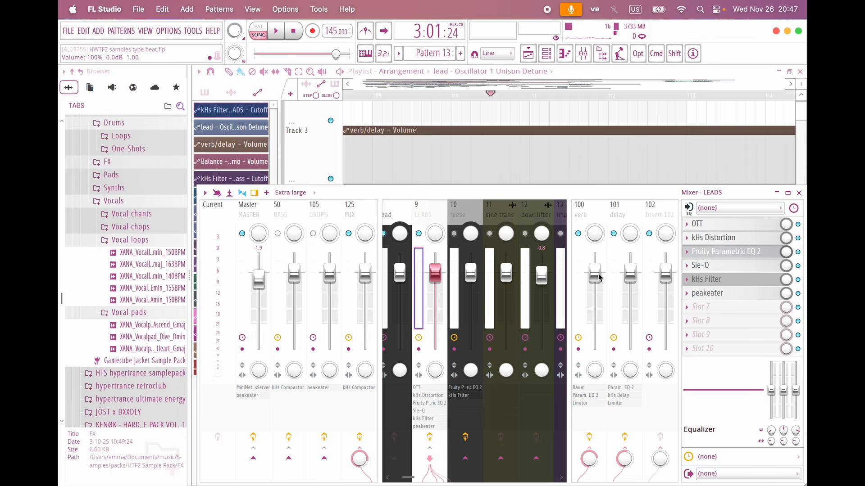
{"action": "left_click", "coordinate": [595, 272]}
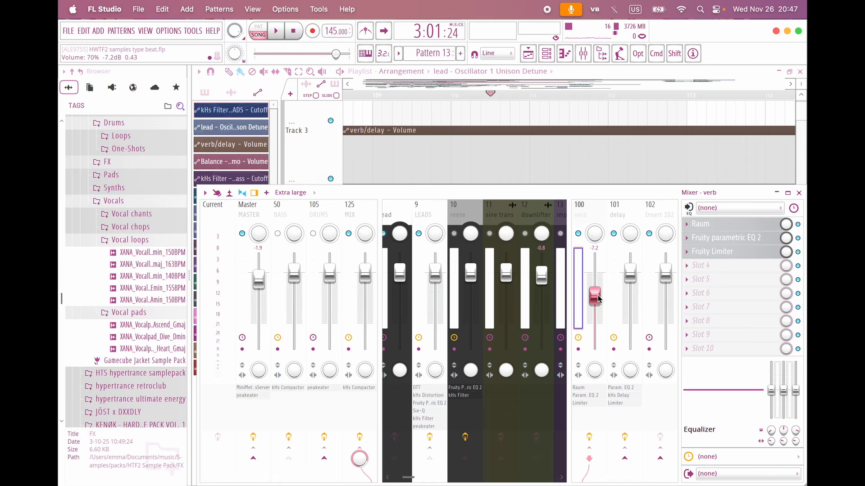
{"action": "key", "text": "F9"}
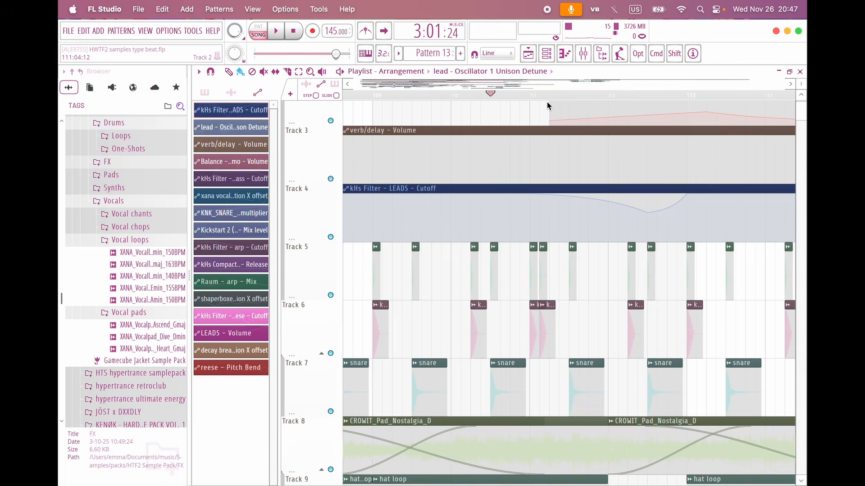
Step: Delete the stray automation clip on Track 2 and make the verb/delay volume automation drop at 112:09:00 and curve back up at 113:01:00
{"action": "scroll", "coordinate": [552, 141], "scroll_direction": "up", "scroll_amount": 2}
{"action": "key", "text": "Delete"}
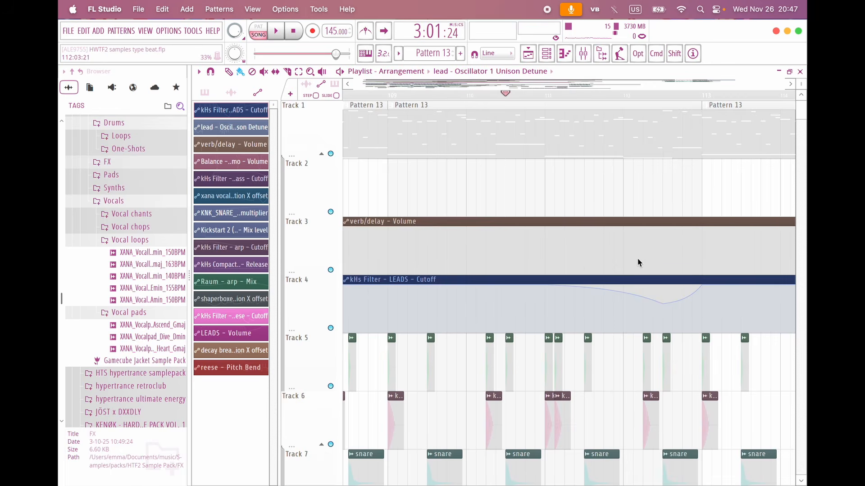
{"action": "scroll", "coordinate": [637, 258], "scroll_direction": "up", "scroll_amount": 2}
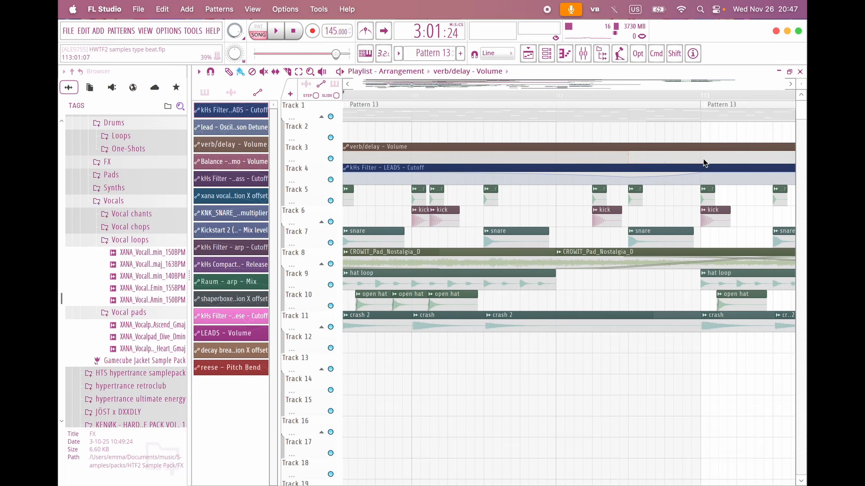
{"action": "scroll", "coordinate": [706, 172], "scroll_direction": "up", "scroll_amount": 2}
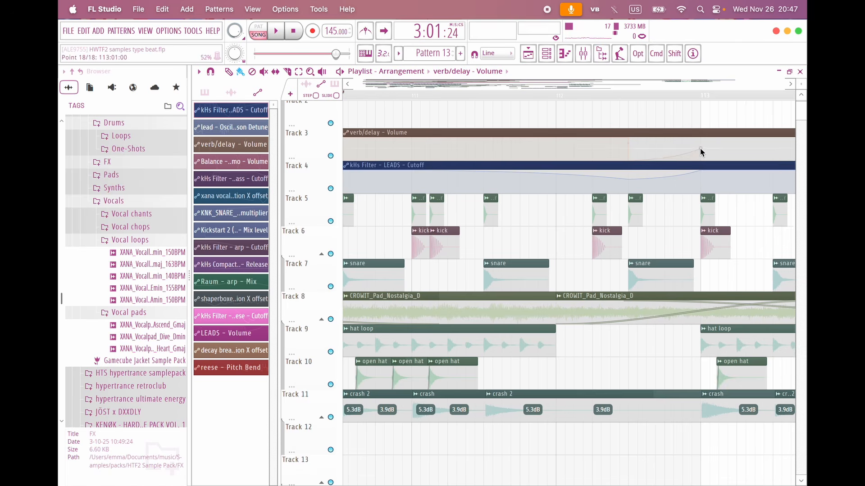
{"action": "scroll", "coordinate": [650, 190], "scroll_direction": "down", "scroll_amount": 3}
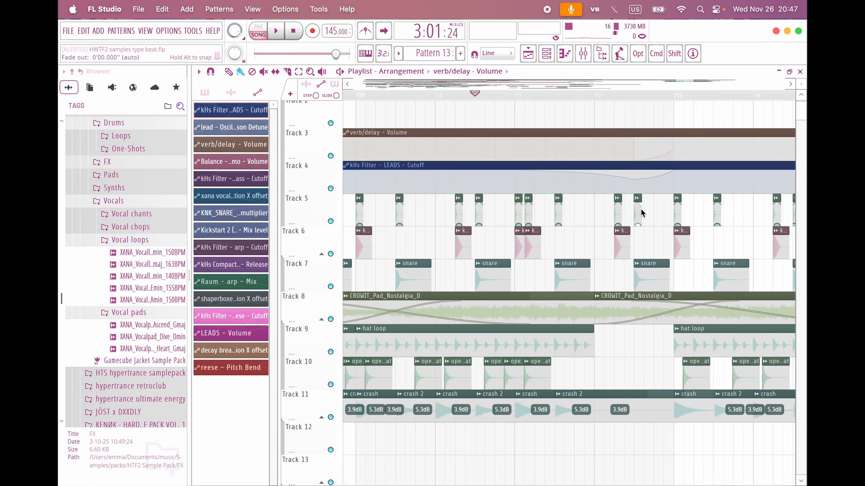
Step: Select the verb/delay volume and LEADS cutoff automation clips on Tracks 3 and 4 and audition the transition into bar 113
{"action": "left_click_drag", "start_coordinate": [649, 291], "coordinate": [626, 163]}
{"action": "scroll", "coordinate": [595, 322], "scroll_direction": "up", "scroll_amount": 2}
{"action": "scroll", "coordinate": [596, 322], "scroll_direction": "right", "scroll_amount": 3}
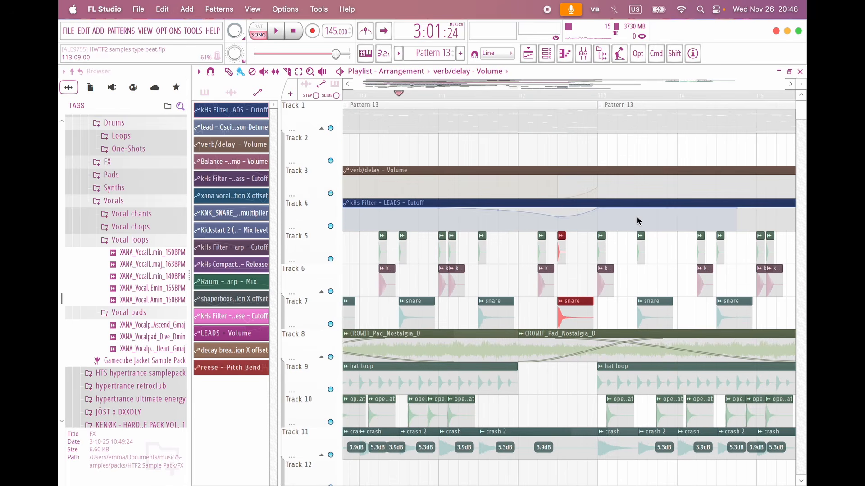
{"action": "left_click_drag", "start_coordinate": [636, 217], "coordinate": [621, 176]}
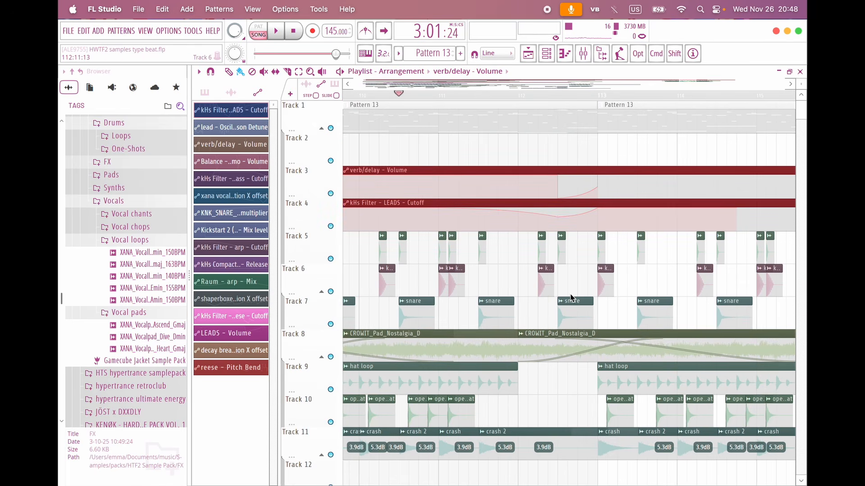
{"action": "key", "text": "space"}
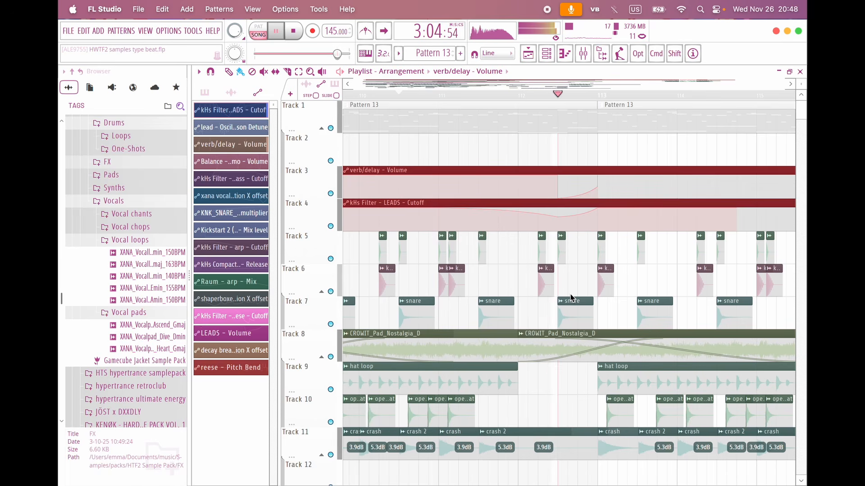
{"action": "key", "text": "space"}
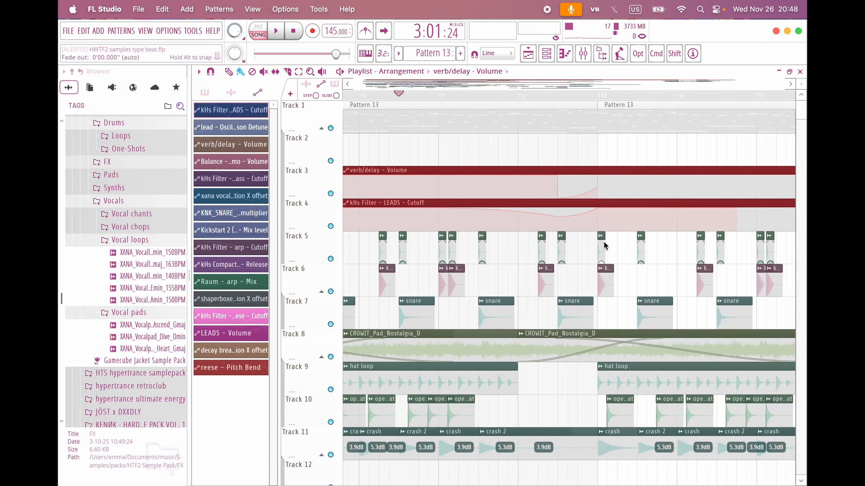
Step: Reshape the verb/delay volume automation into a gradual curved fall from bar 112 to 112:09:00 and play it back
{"action": "scroll", "coordinate": [599, 198], "scroll_direction": "down", "scroll_amount": 2}
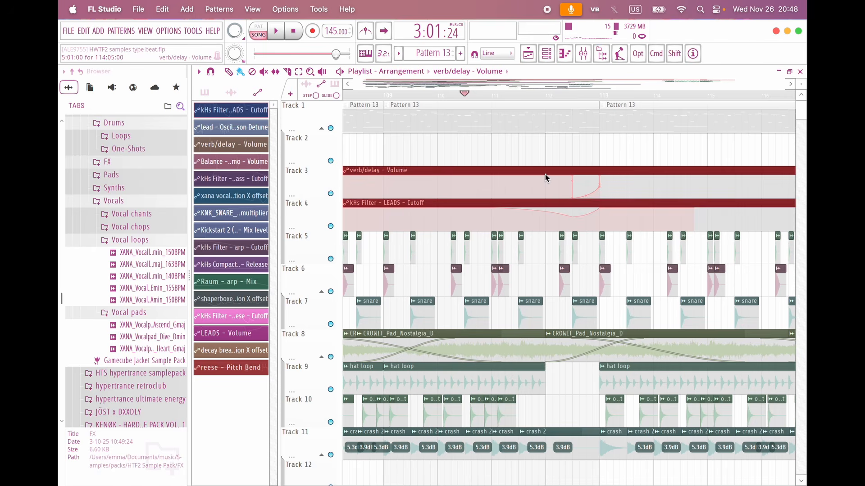
{"action": "left_click", "coordinate": [545, 173]}
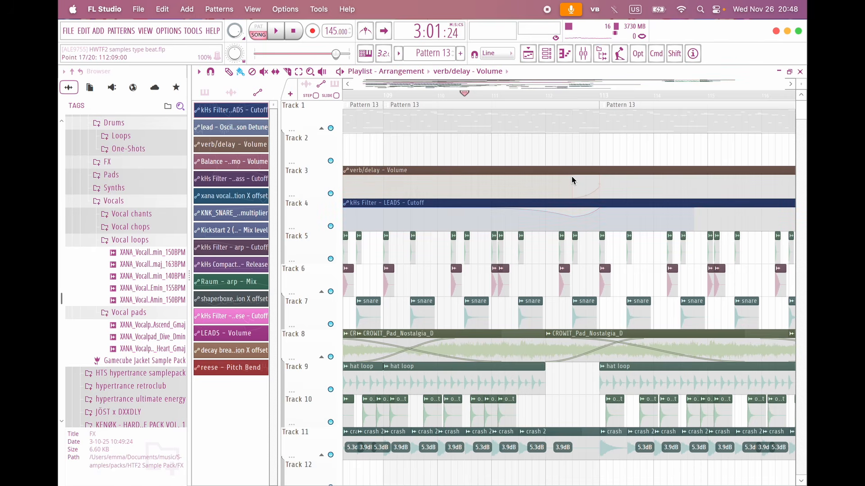
{"action": "key", "text": "space"}
{"action": "scroll", "coordinate": [579, 284], "scroll_direction": "down", "scroll_amount": 2}
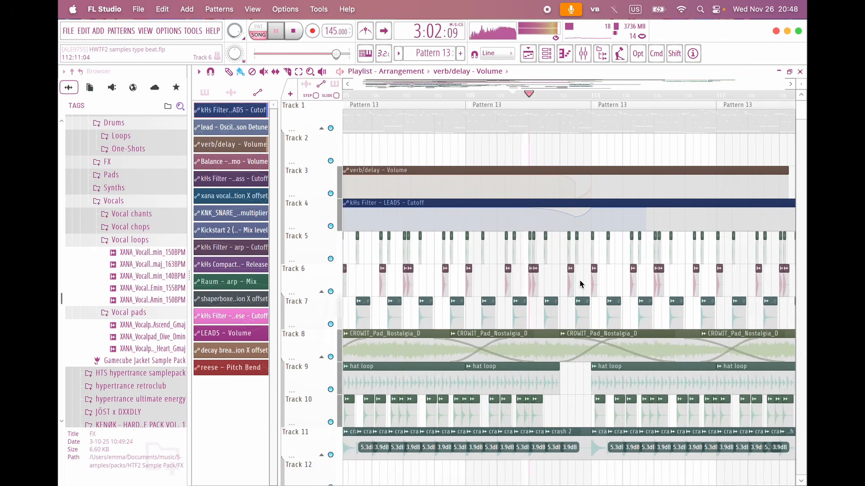
{"action": "scroll", "coordinate": [588, 276], "scroll_direction": "down", "scroll_amount": 2}
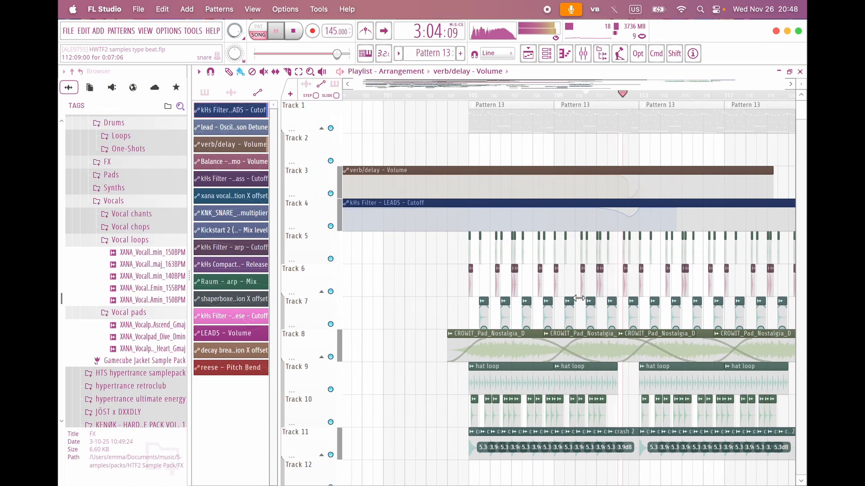
Step: Stop playback and open the lead channel's Vital instrument from the Unsorted channel group
{"action": "key", "text": "space"}
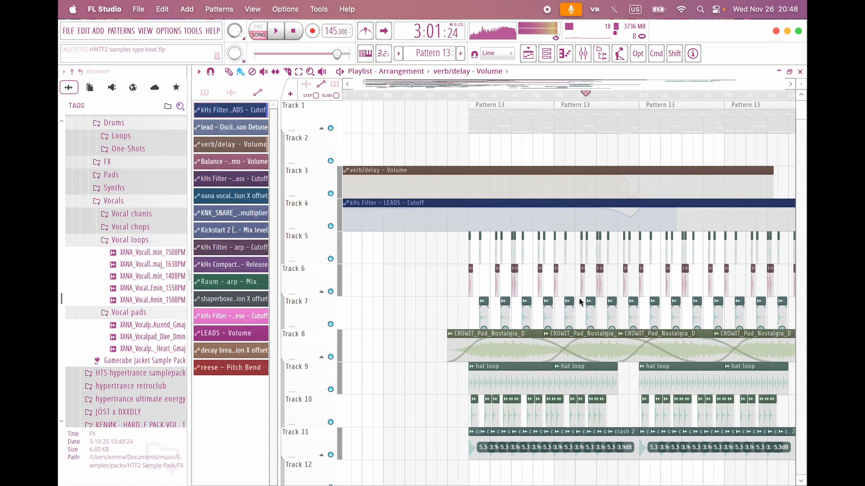
{"action": "left_click", "coordinate": [573, 116]}
{"action": "left_click", "coordinate": [565, 54]}
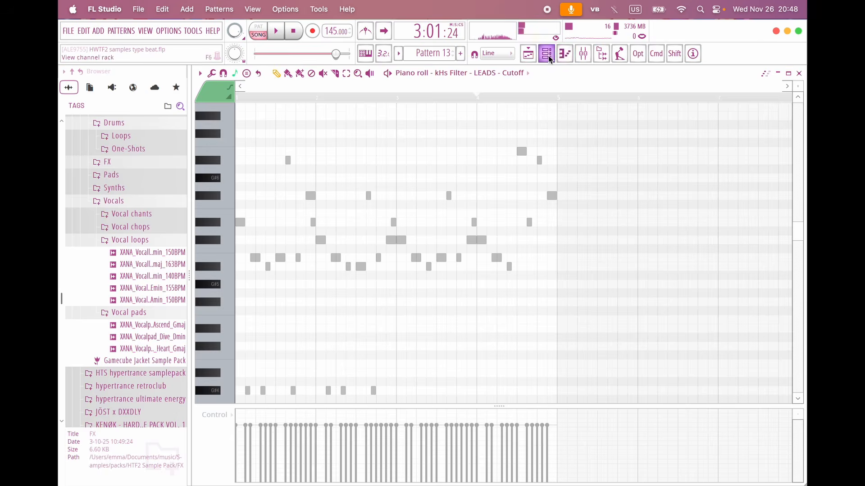
{"action": "left_click", "coordinate": [548, 55]}
{"action": "left_click", "coordinate": [283, 75]}
{"action": "left_click", "coordinate": [277, 118]}
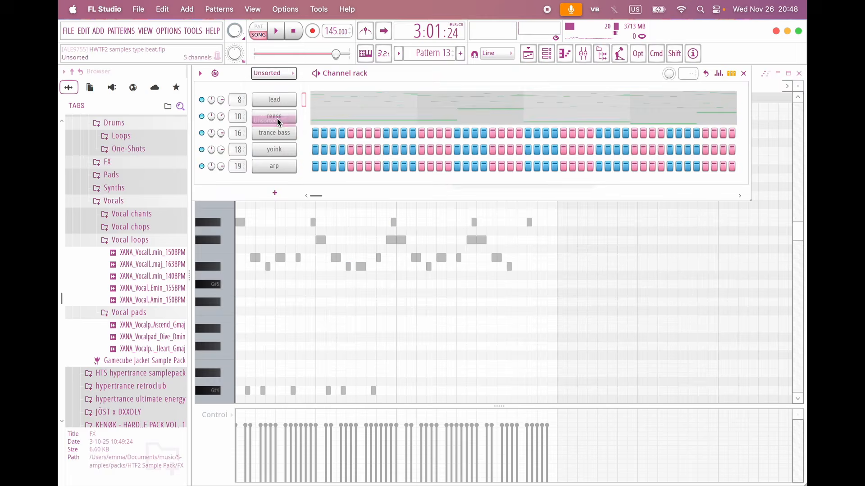
{"action": "left_click", "coordinate": [276, 100]}
{"action": "left_click_drag", "start_coordinate": [324, 107], "coordinate": [338, 69]}
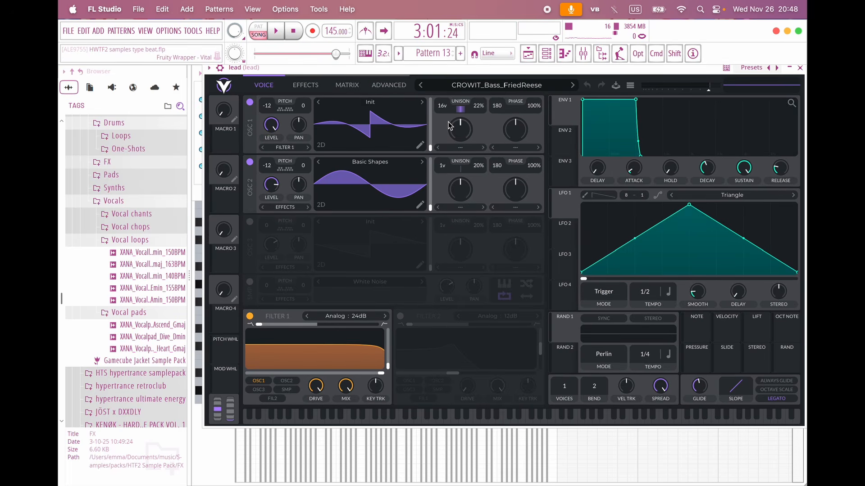
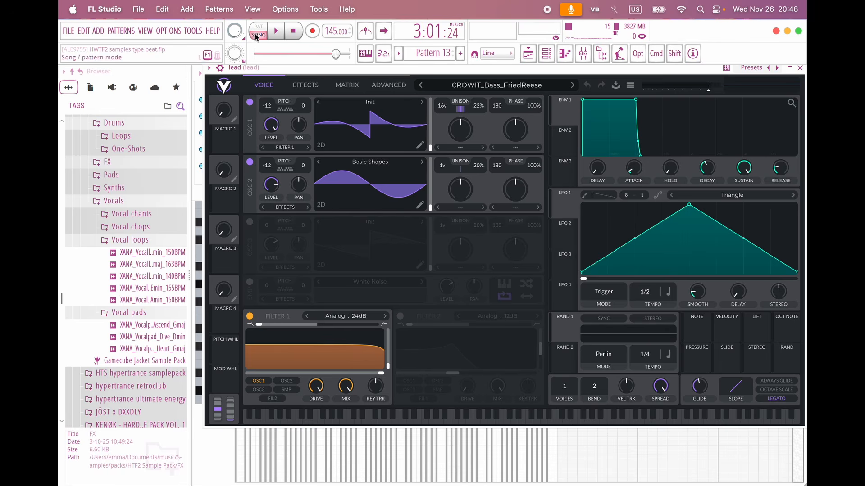
Step: Play Pattern 13 alone, lower the lead's oscillator 1 unison detune to 3%, and return to the playlist
{"action": "left_click", "coordinate": [255, 37]}
{"action": "key", "text": "space"}
{"action": "left_click_drag", "start_coordinate": [479, 105], "coordinate": [482, 153]}
{"action": "key", "text": "space"}
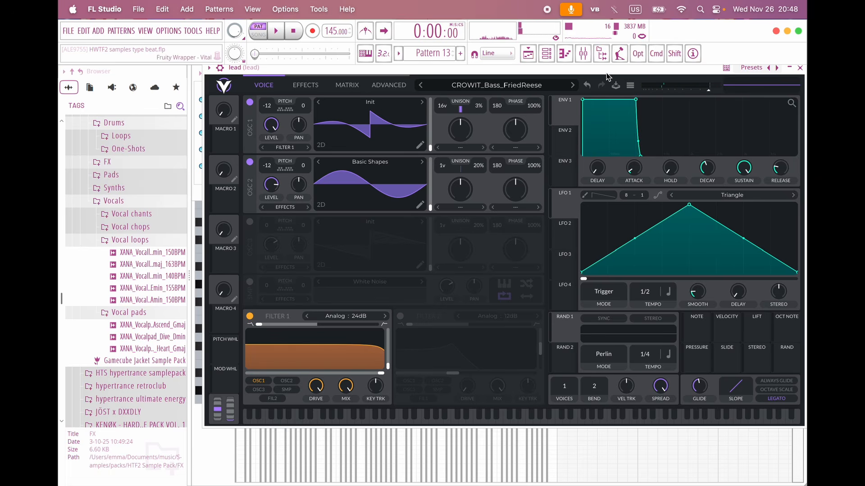
{"action": "left_click_drag", "start_coordinate": [606, 74], "coordinate": [565, 95]}
{"action": "left_click", "coordinate": [536, 72]}
{"action": "left_click", "coordinate": [529, 54]}
Step: Examine the lead Oscillator 1 Unison Detune automation on Track 2 across the earlier lead sections
{"action": "scroll", "coordinate": [556, 169], "scroll_direction": "up", "scroll_amount": 2}
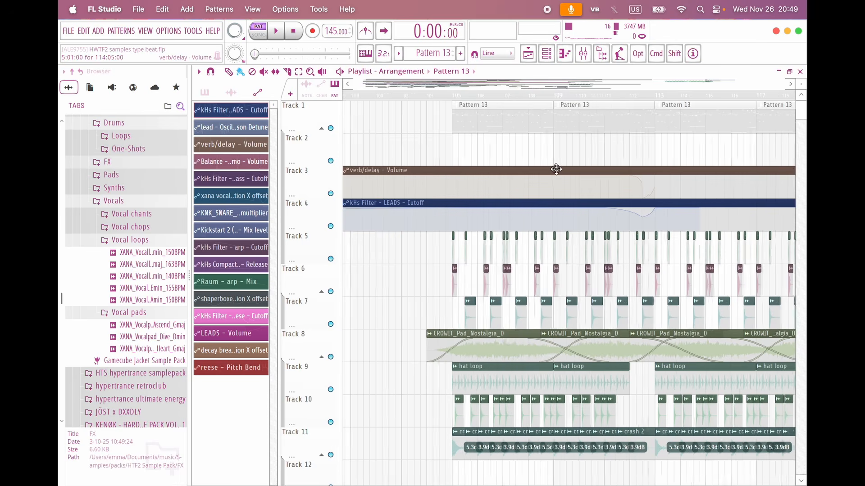
{"action": "scroll", "coordinate": [556, 169], "scroll_direction": "right", "scroll_amount": 4}
{"action": "scroll", "coordinate": [569, 170], "scroll_direction": "down", "scroll_amount": 3}
{"action": "scroll", "coordinate": [569, 170], "scroll_direction": "left", "scroll_amount": 8}
{"action": "scroll", "coordinate": [571, 169], "scroll_direction": "up", "scroll_amount": 4}
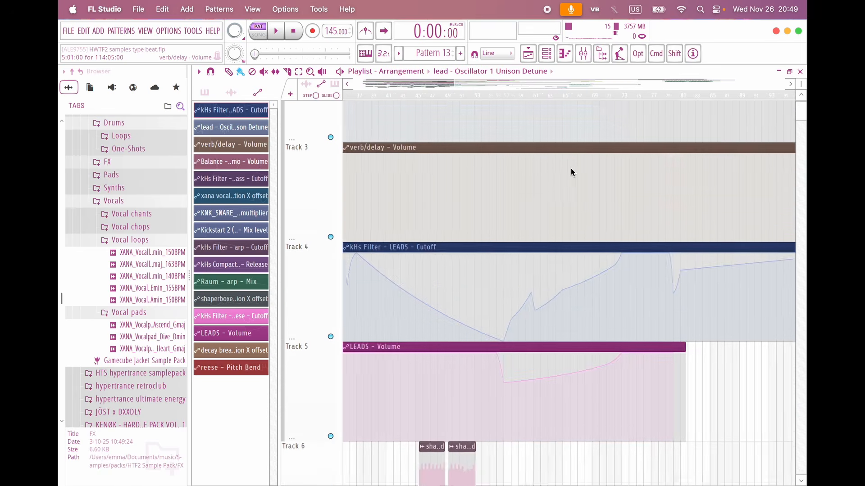
{"action": "scroll", "coordinate": [571, 169], "scroll_direction": "down", "scroll_amount": 4}
{"action": "scroll", "coordinate": [571, 169], "scroll_direction": "left", "scroll_amount": 5}
{"action": "scroll", "coordinate": [571, 169], "scroll_direction": "up", "scroll_amount": 2}
{"action": "scroll", "coordinate": [471, 188], "scroll_direction": "up", "scroll_amount": 3}
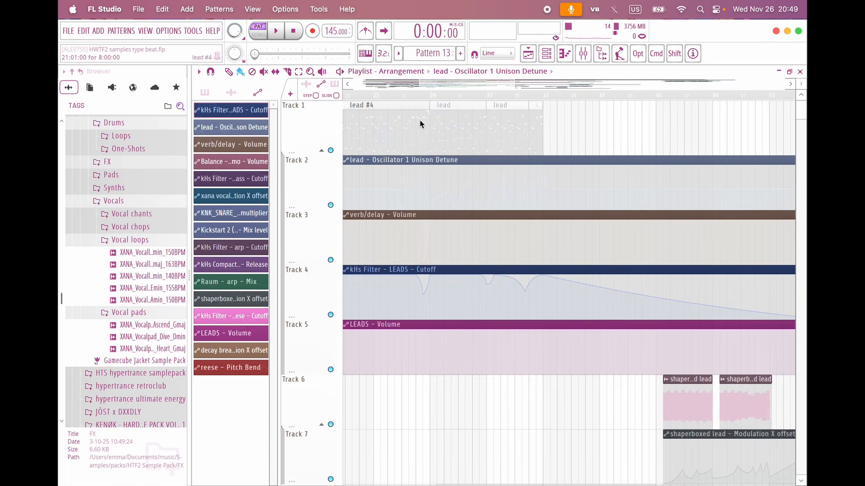
{"action": "scroll", "coordinate": [517, 174], "scroll_direction": "right", "scroll_amount": 4}
{"action": "scroll", "coordinate": [517, 173], "scroll_direction": "down", "scroll_amount": 4}
{"action": "scroll", "coordinate": [518, 174], "scroll_direction": "left", "scroll_amount": 5}
{"action": "scroll", "coordinate": [518, 174], "scroll_direction": "up", "scroll_amount": 4}
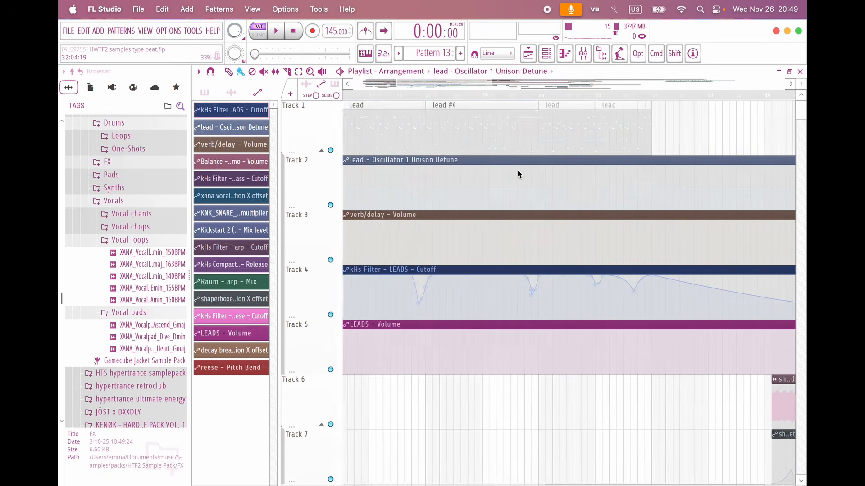
Step: Audition the lead #3 transition into bar 13 together with its unison detune and verb/delay volume automation
{"action": "key", "text": "space"}
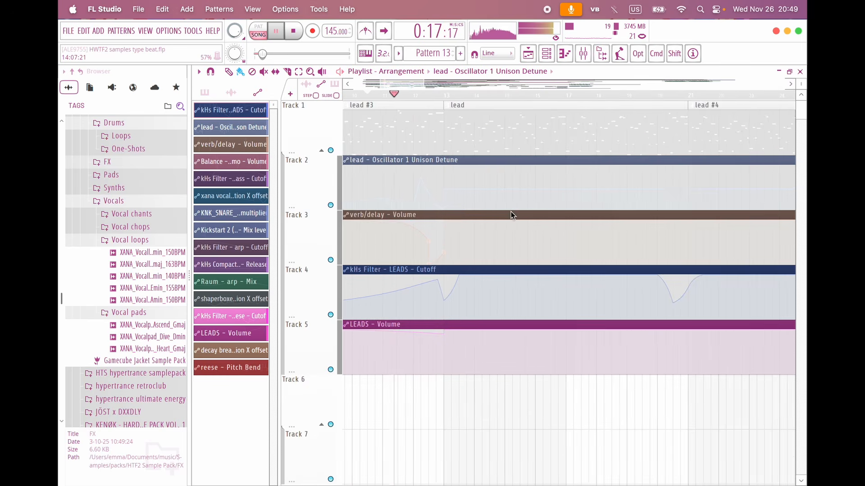
{"action": "scroll", "coordinate": [447, 236], "scroll_direction": "up", "scroll_amount": 3}
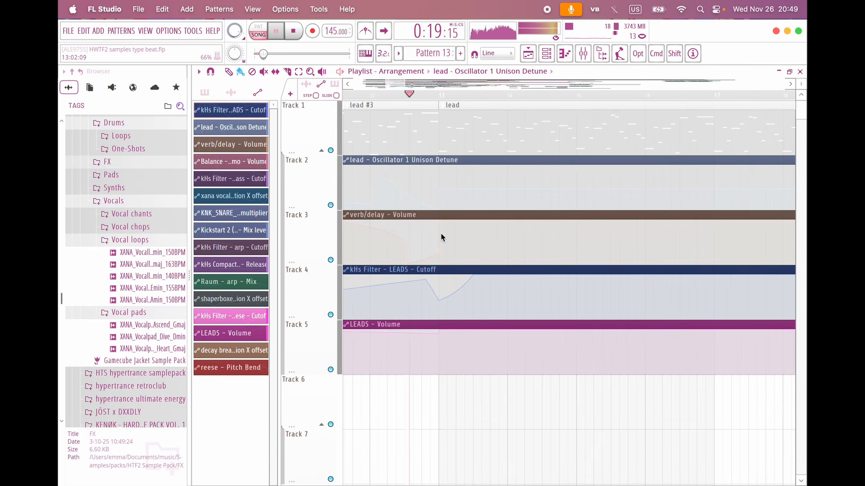
{"action": "scroll", "coordinate": [441, 234], "scroll_direction": "up", "scroll_amount": 2}
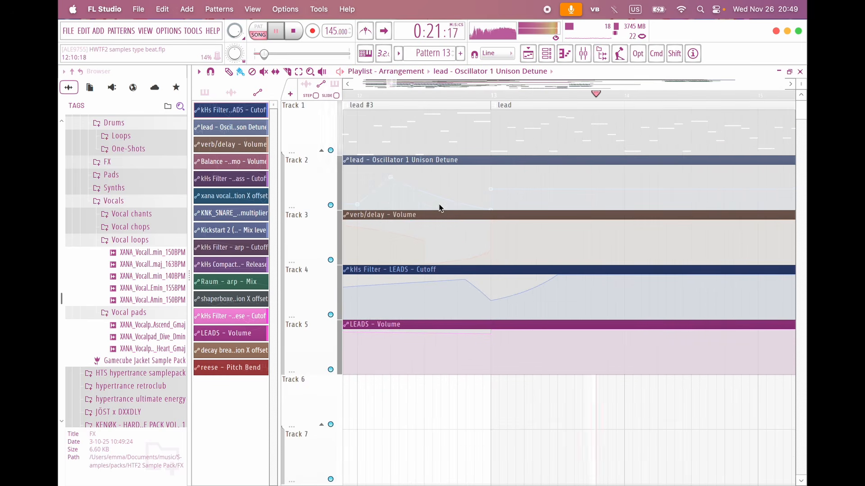
{"action": "key", "text": "space"}
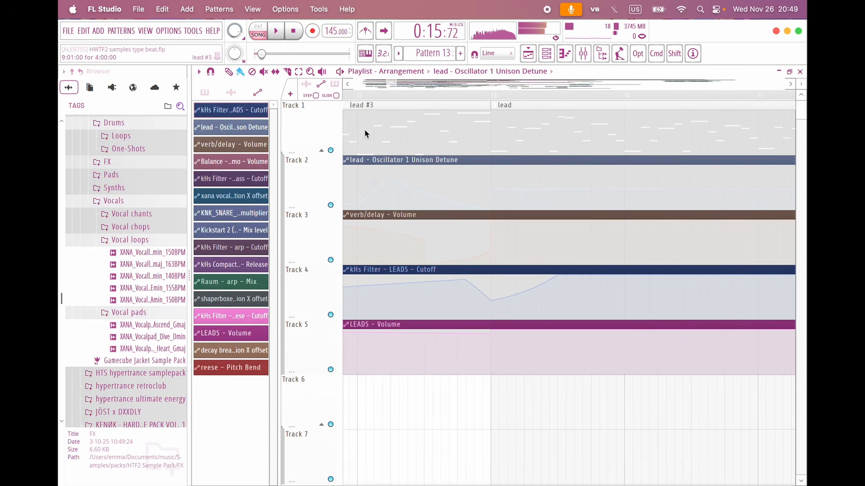
{"action": "right_click", "coordinate": [351, 121], "text": "alt"}
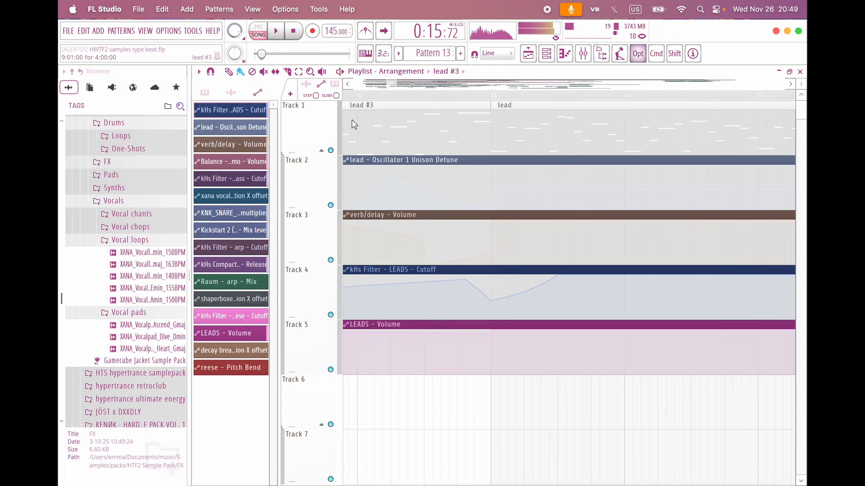
Step: Extend the lead Oscillator 1 Unison Detune automation on Track 2 through the drop past bar 113 and close its settings window
{"action": "scroll", "coordinate": [476, 258], "scroll_direction": "down", "scroll_amount": 4}
{"action": "left_click_drag", "start_coordinate": [498, 266], "coordinate": [440, 318]}
{"action": "scroll", "coordinate": [484, 379], "scroll_direction": "down", "scroll_amount": 5}
{"action": "scroll", "coordinate": [485, 379], "scroll_direction": "right", "scroll_amount": 10}
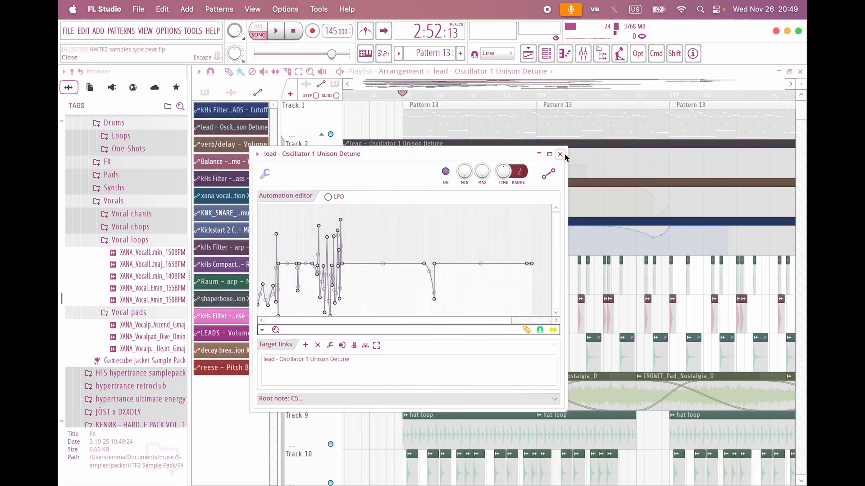
{"action": "left_click", "coordinate": [561, 154]}
{"action": "scroll", "coordinate": [604, 166], "scroll_direction": "up", "scroll_amount": 2}
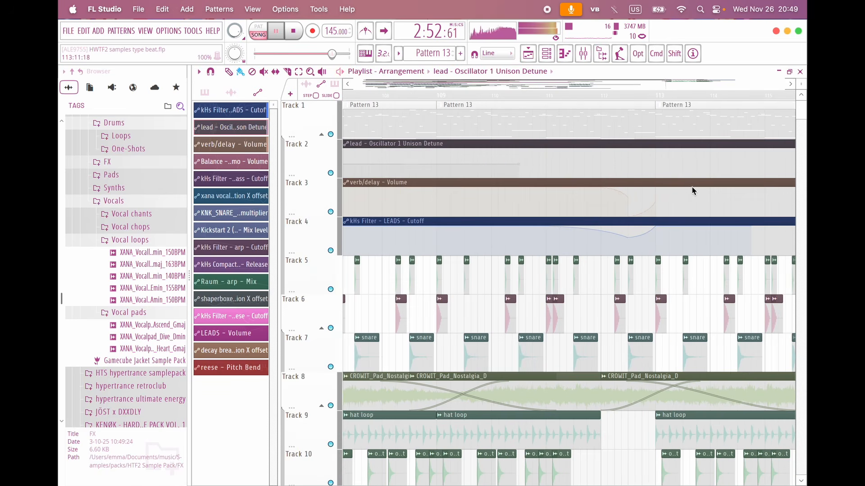
Step: Shape a curved dip to about 20% at 112:09:00 in the lead unison detune automation, rising back at bar 113, and play it back
{"action": "key", "text": "space"}
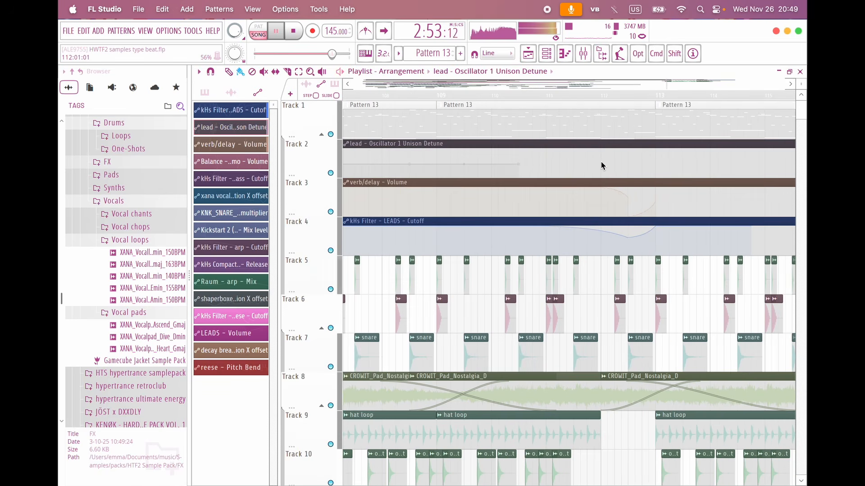
{"action": "right_click", "coordinate": [657, 165], "text": "shift"}
{"action": "right_click", "coordinate": [628, 165]}
{"action": "right_click", "coordinate": [627, 173]}
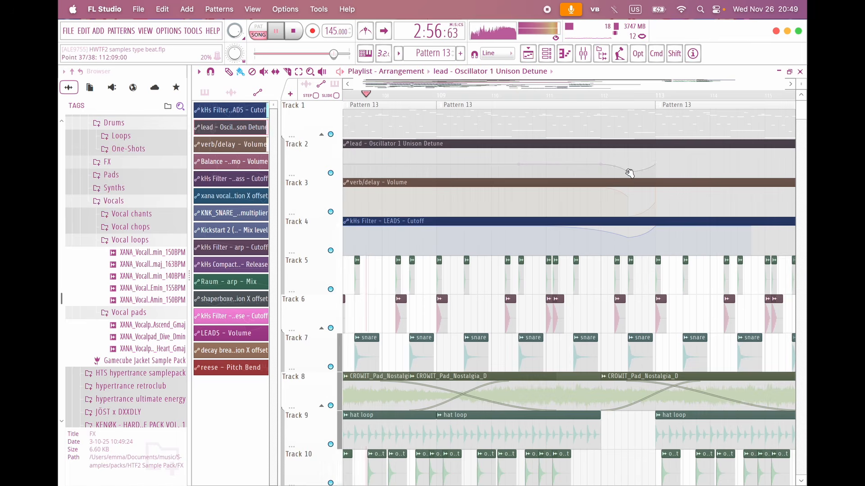
{"action": "right_click", "coordinate": [636, 175]}
{"action": "left_click_drag", "start_coordinate": [637, 175], "coordinate": [620, 201]}
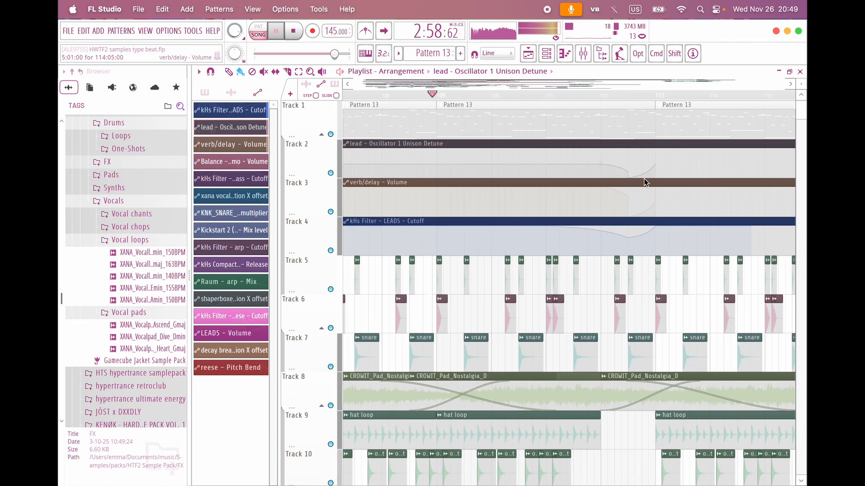
{"action": "scroll", "coordinate": [621, 206], "scroll_direction": "down", "scroll_amount": 2}
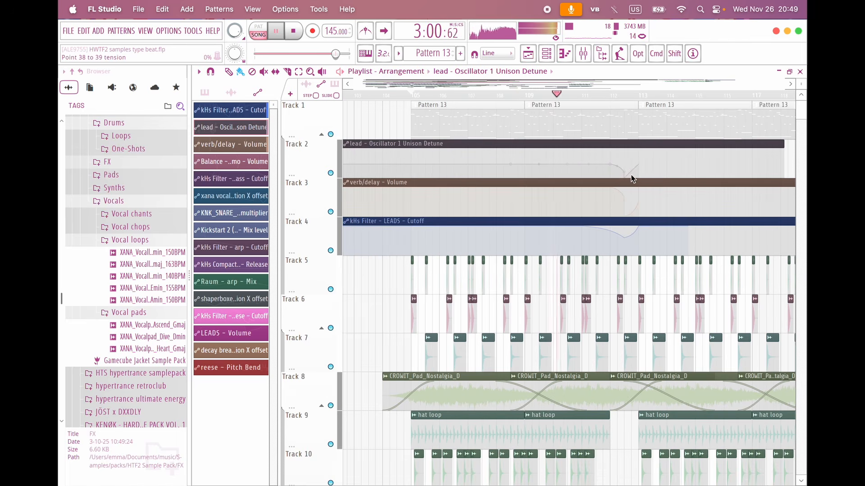
{"action": "scroll", "coordinate": [646, 229], "scroll_direction": "right", "scroll_amount": 2}
{"action": "scroll", "coordinate": [568, 231], "scroll_direction": "up", "scroll_amount": 2}
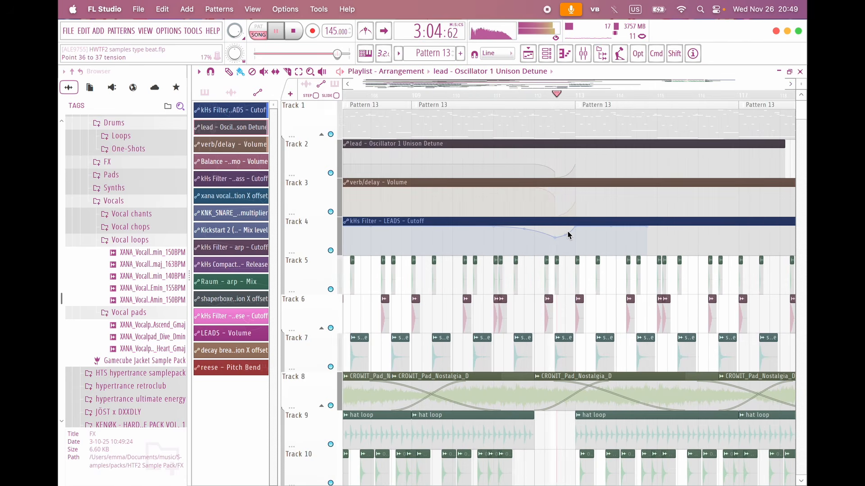
{"action": "key", "text": "space"}
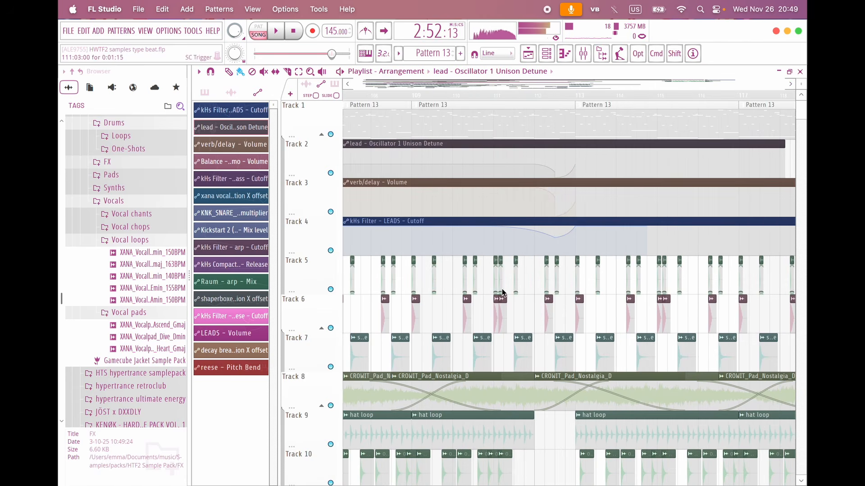
Step: Add a peak of about 62% at 112:11:00 and a second dip before bar 113 to the lead unison detune automation, and audition it
{"action": "scroll", "coordinate": [556, 257], "scroll_direction": "up", "scroll_amount": 3}
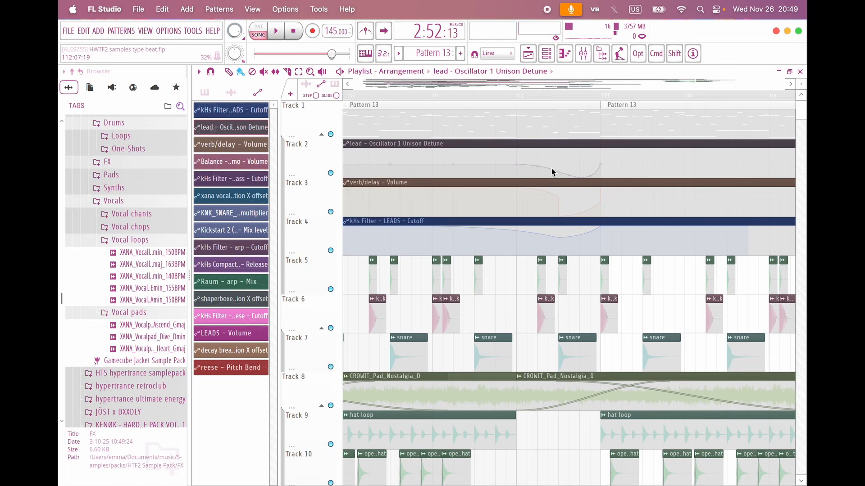
{"action": "left_click_drag", "start_coordinate": [579, 179], "coordinate": [571, 165]}
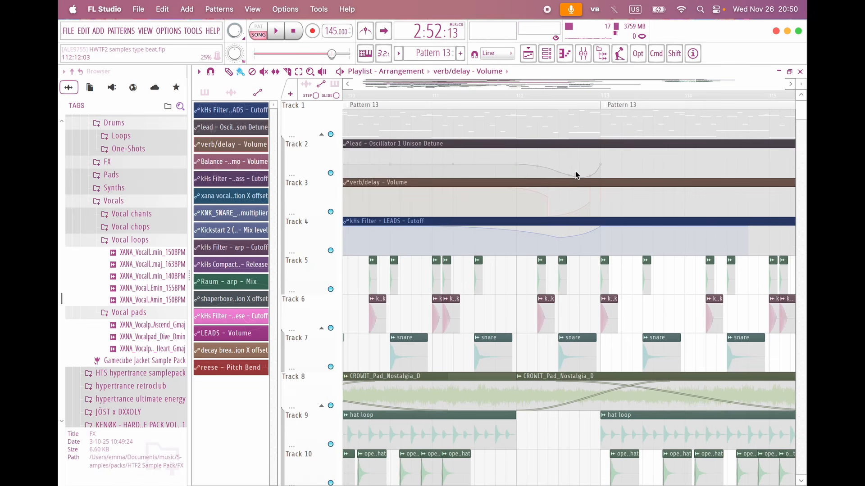
{"action": "left_click", "coordinate": [570, 158]}
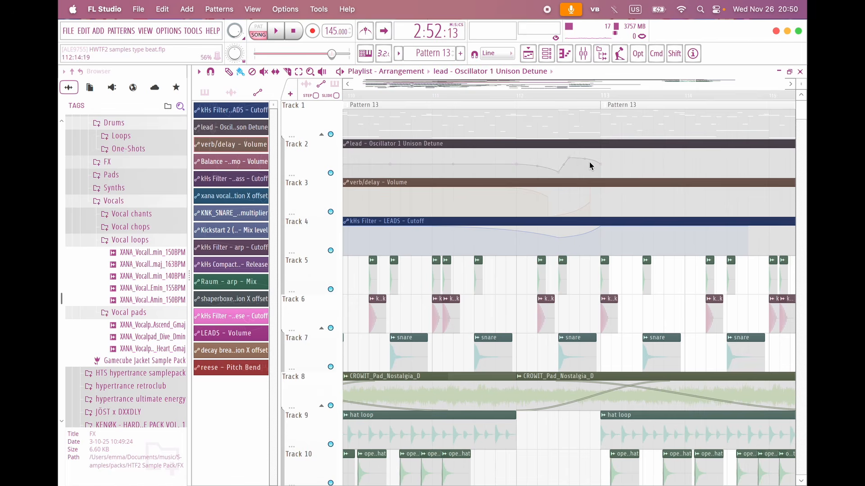
{"action": "key", "text": "y"}
{"action": "left_click", "coordinate": [497, 120]}
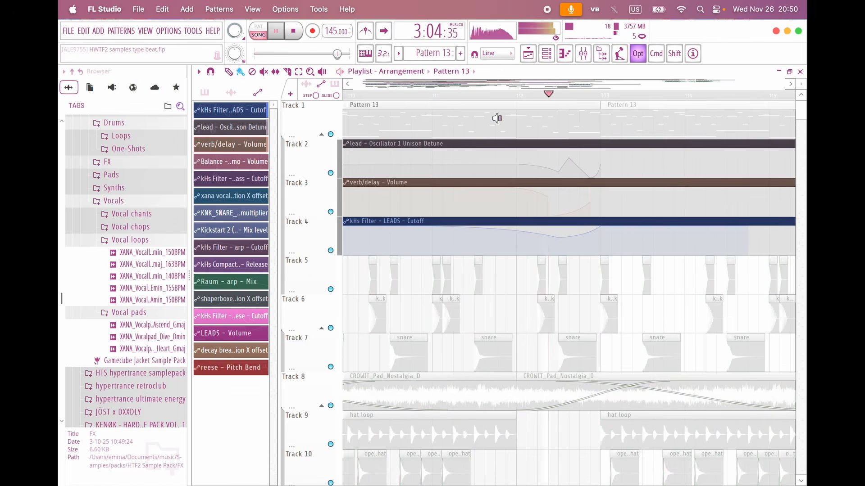
{"action": "key", "text": "space"}
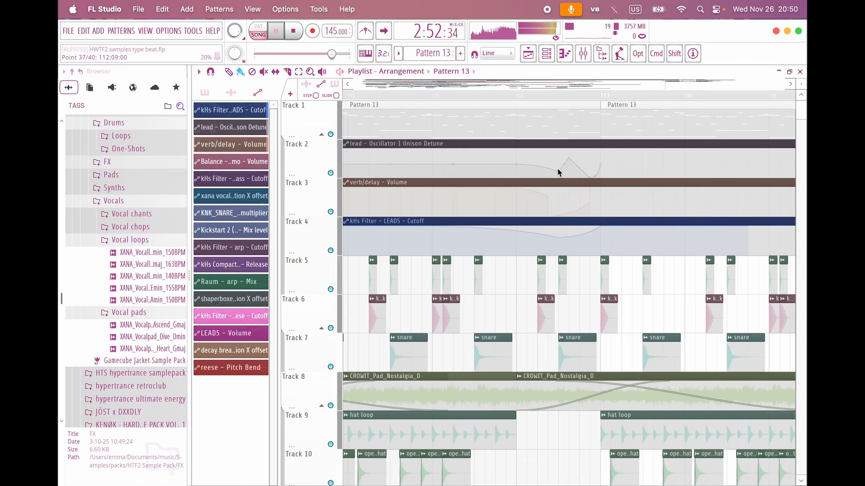
{"action": "scroll", "coordinate": [570, 163], "scroll_direction": "up", "scroll_amount": 3}
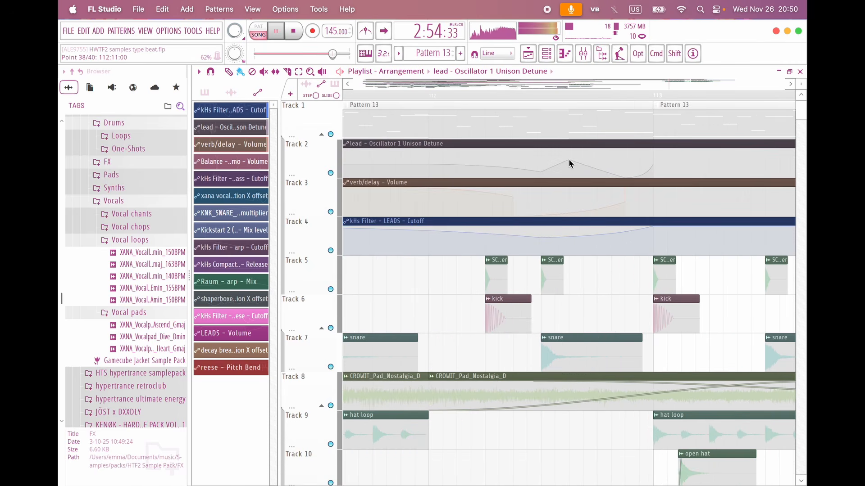
{"action": "scroll", "coordinate": [594, 352], "scroll_direction": "down", "scroll_amount": 3}
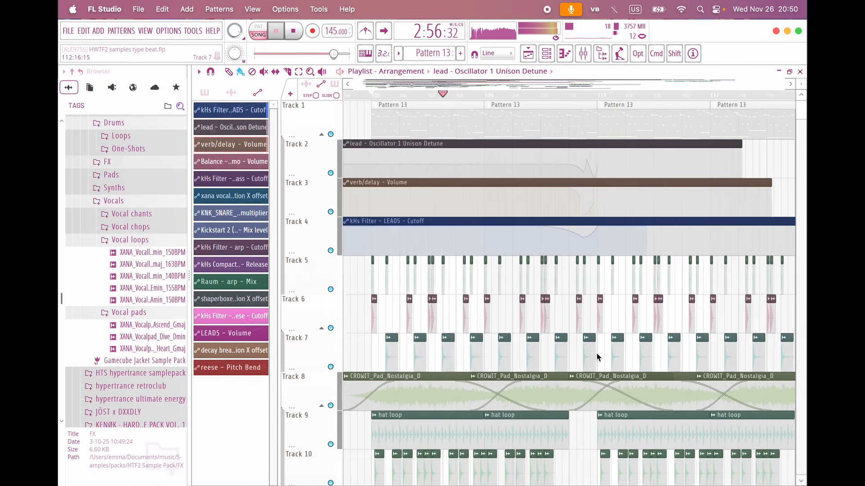
{"action": "key", "text": "space"}
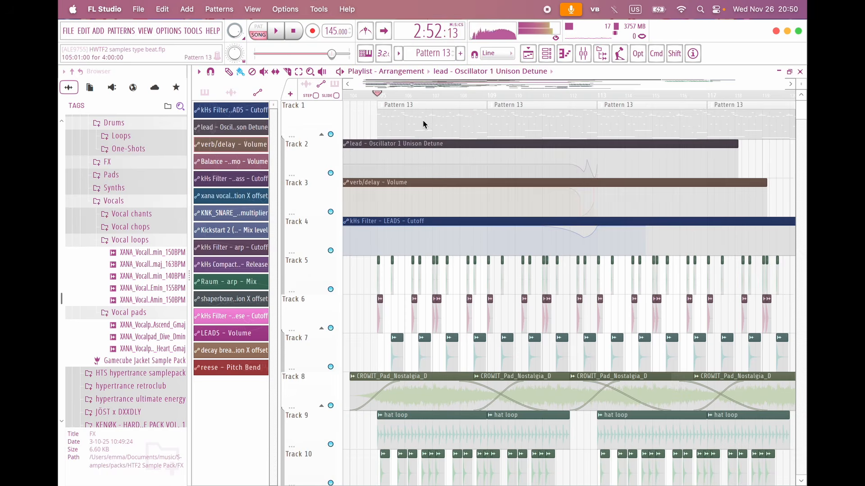
Step: Remove the reese channel's notes from Pattern 13 in the Unsorted channel group
{"action": "left_click", "coordinate": [484, 107]}
{"action": "left_click", "coordinate": [582, 57]}
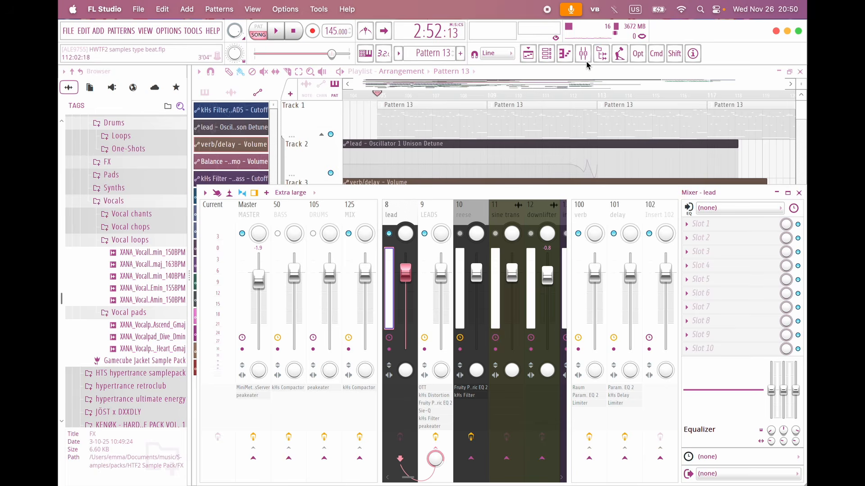
{"action": "left_click", "coordinate": [546, 53]}
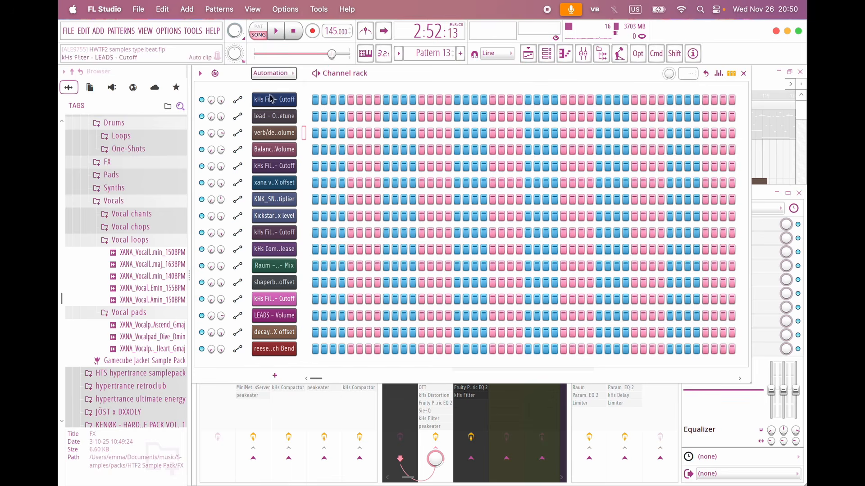
{"action": "left_click", "coordinate": [273, 73]}
{"action": "left_click", "coordinate": [273, 121]}
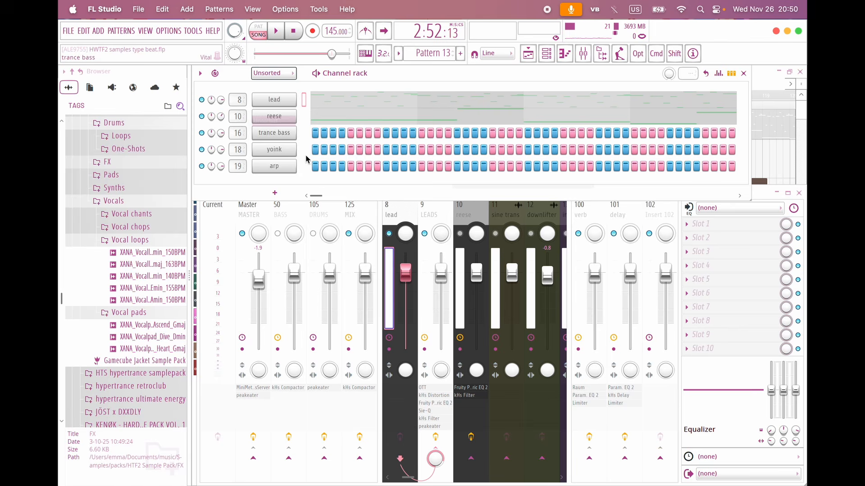
{"action": "right_click", "coordinate": [280, 120]}
{"action": "left_click", "coordinate": [417, 115]}
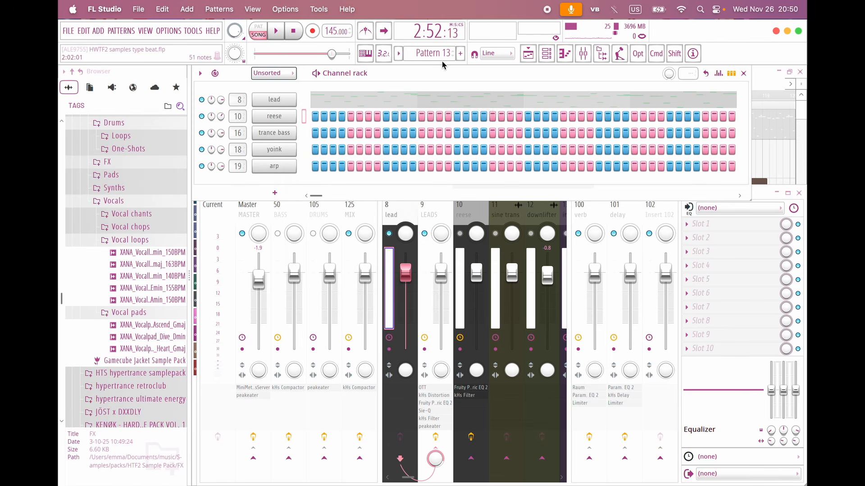
Step: Create an empty Pattern 14 and paste the reese notes into its reese channel
{"action": "left_click", "coordinate": [460, 54]}
{"action": "key", "text": "Return"}
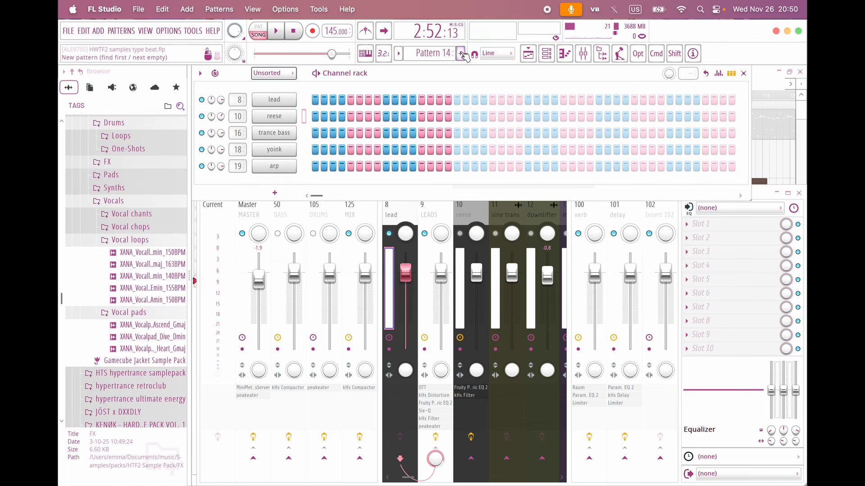
{"action": "right_click", "coordinate": [279, 117]}
{"action": "left_click", "coordinate": [417, 138]}
Step: Place Pattern 14 on Track 5 of the playlist at bar 105 and repeat it back to back through the sixteen-bar drop
{"action": "left_click", "coordinate": [528, 53]}
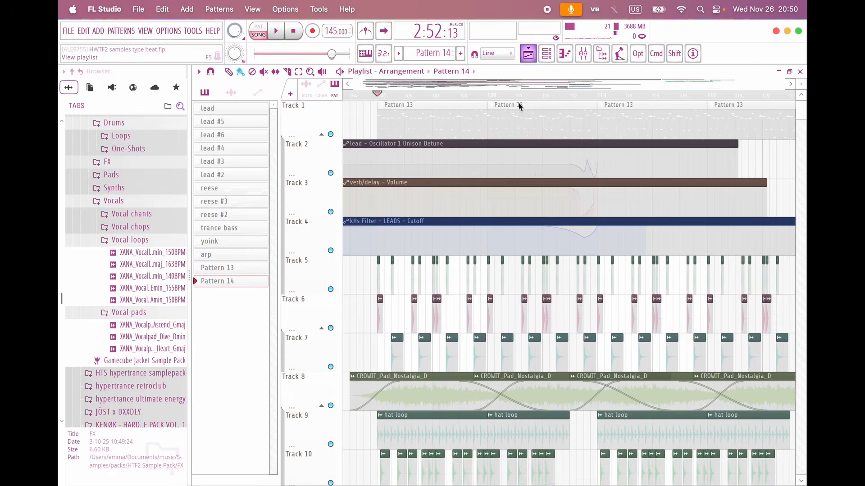
{"action": "scroll", "coordinate": [481, 197], "scroll_direction": "down", "scroll_amount": 1}
{"action": "scroll", "coordinate": [480, 198], "scroll_direction": "down", "scroll_amount": 3}
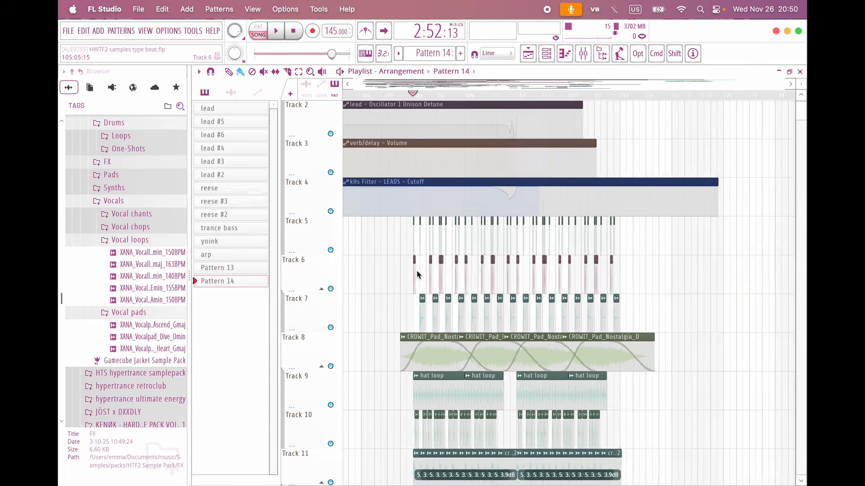
{"action": "scroll", "coordinate": [383, 150], "scroll_direction": "down", "scroll_amount": 3}
{"action": "scroll", "coordinate": [384, 150], "scroll_direction": "up", "scroll_amount": 1}
{"action": "left_click", "coordinate": [452, 135]}
{"action": "scroll", "coordinate": [474, 138], "scroll_direction": "up", "scroll_amount": 2}
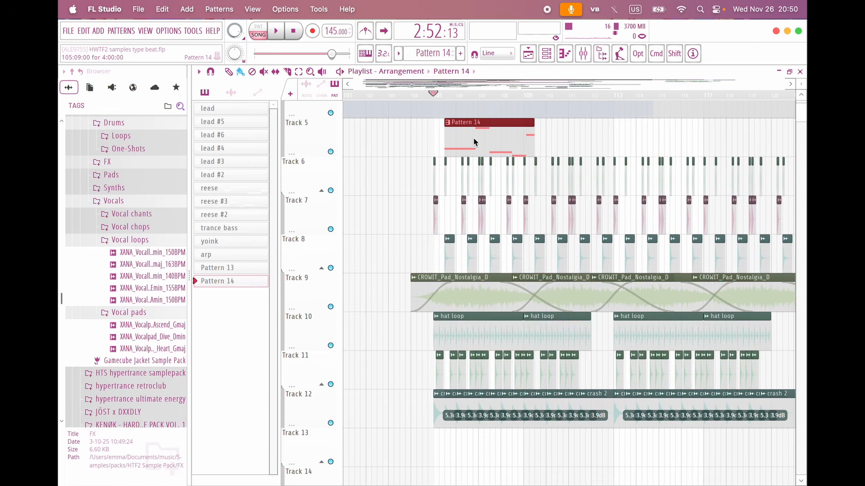
{"action": "left_click_drag", "start_coordinate": [474, 139], "coordinate": [464, 139]}
{"action": "key", "text": "super+b"}
{"action": "key", "text": "super+b"}
{"action": "key", "text": "super+b"}
{"action": "key", "text": "super+b"}
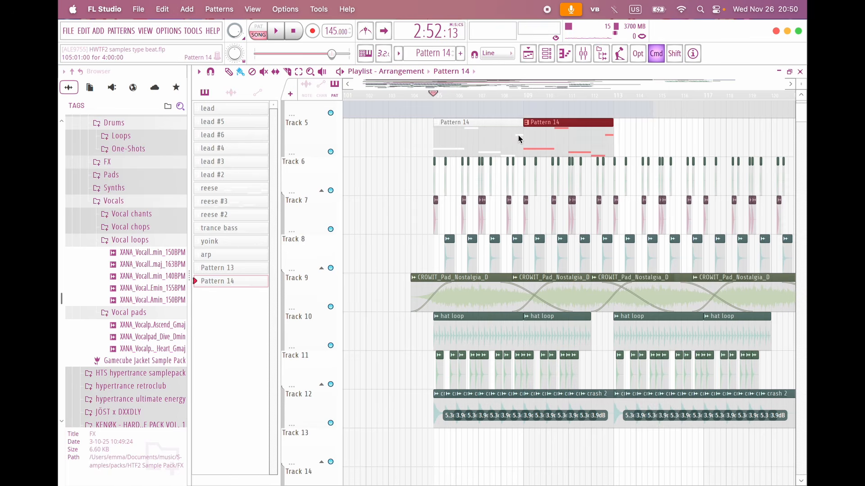
{"action": "right_click", "coordinate": [676, 150]}
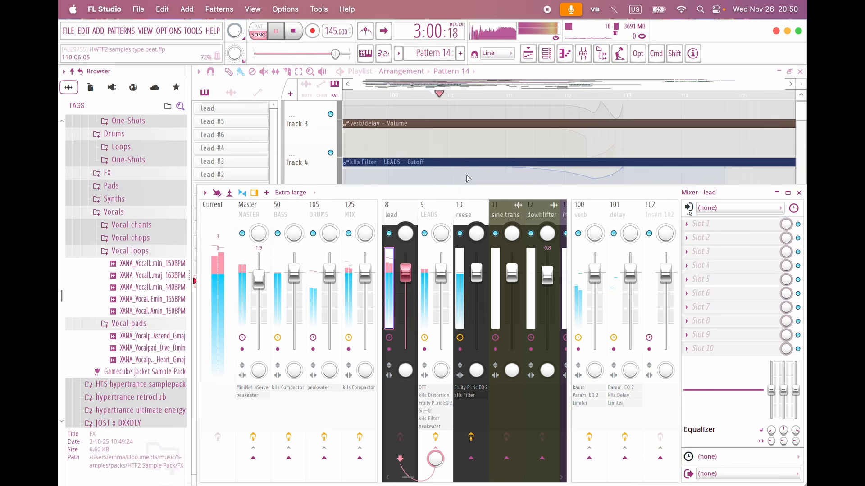
Step: Shorten the second Pattern 14 clip on Track 5 to a length of 3:08:00, leaving a gap before bar 113, and audition it
{"action": "scroll", "coordinate": [569, 168], "scroll_direction": "up", "scroll_amount": 2}
{"action": "key", "text": "F9"}
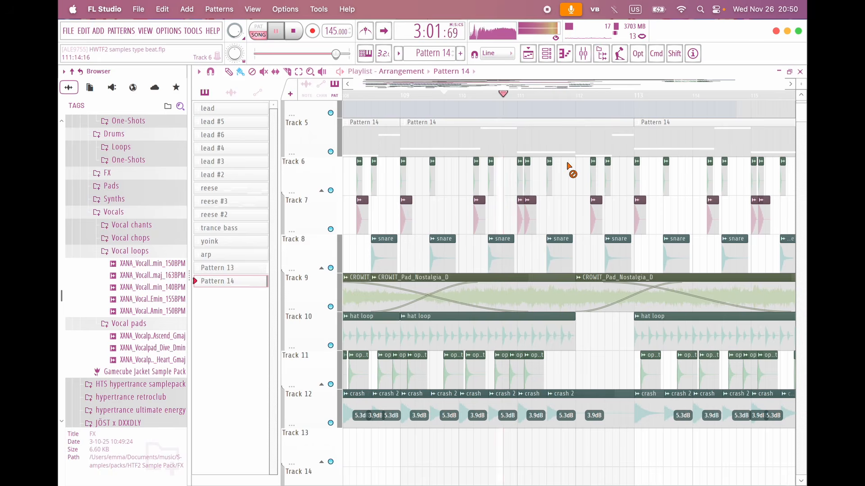
{"action": "left_click_drag", "start_coordinate": [633, 144], "coordinate": [607, 147]}
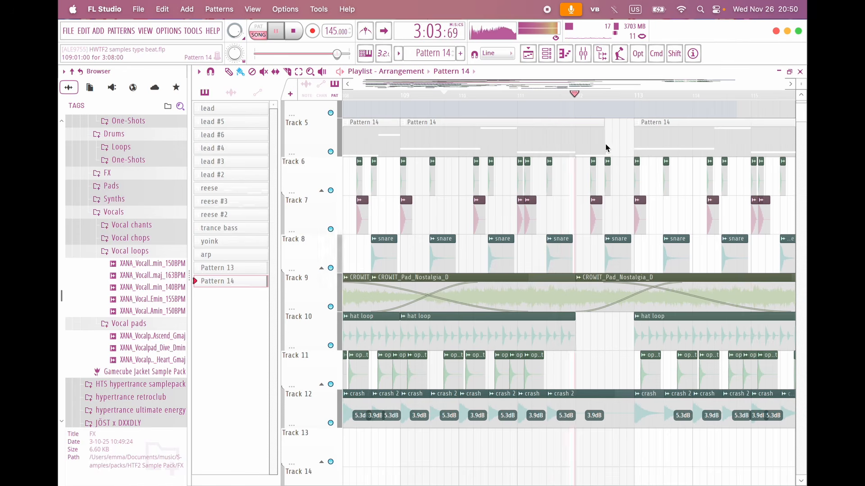
{"action": "key", "text": "space"}
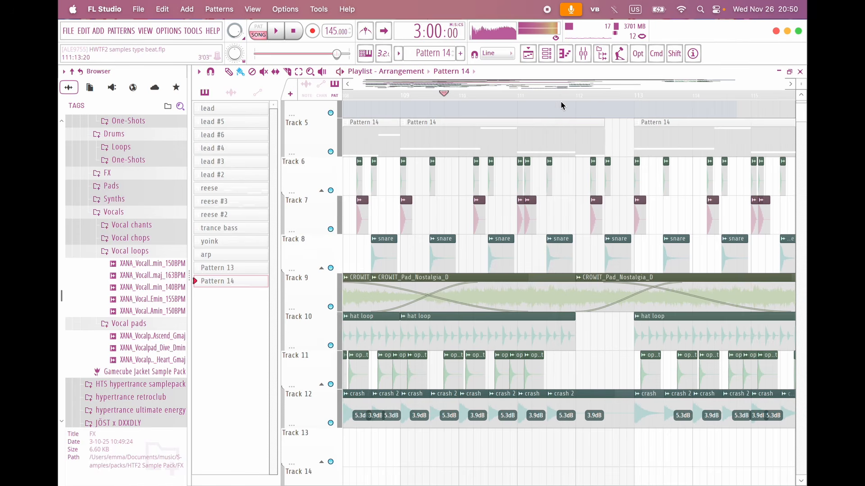
{"action": "left_click", "coordinate": [561, 105]}
{"action": "key", "text": "space"}
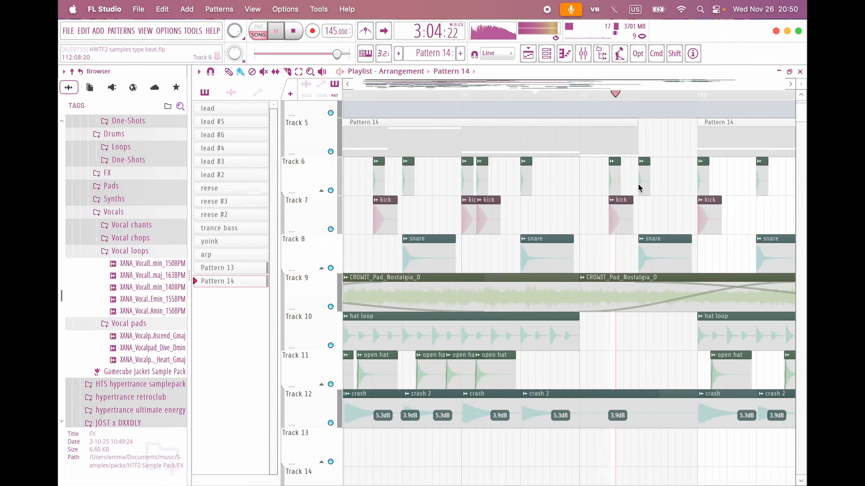
{"action": "scroll", "coordinate": [641, 167], "scroll_direction": "down", "scroll_amount": 5}
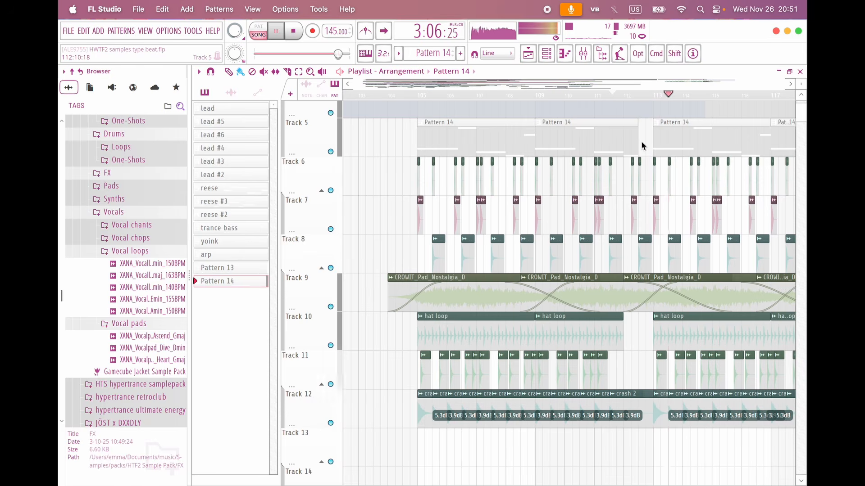
{"action": "key", "text": "space"}
Step: Trim the start of the CROWIT_Pad_Nostalgia_D clip at bar 112 on Track 9 to just past bar 113
{"action": "scroll", "coordinate": [641, 143], "scroll_direction": "down", "scroll_amount": 2}
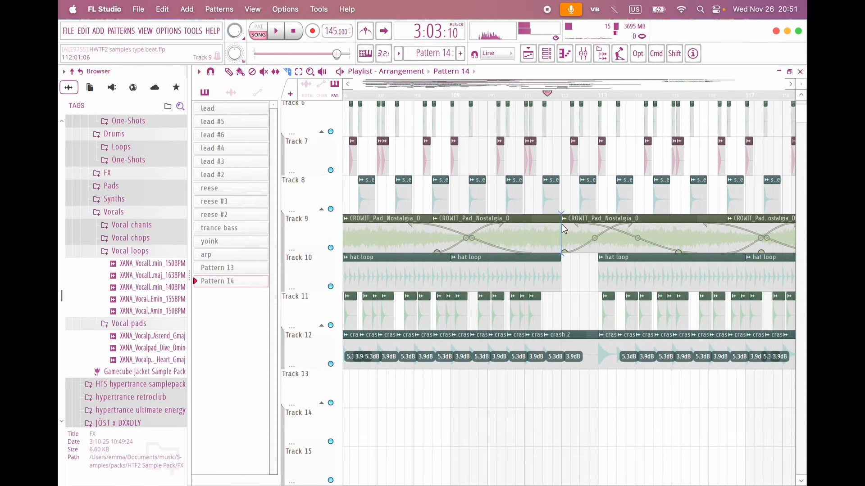
{"action": "left_click_drag", "start_coordinate": [561, 225], "coordinate": [603, 225]}
Step: Move the drop's pad clips down to Track 11 and its hat and crash clips to Tracks 13 to 15, soloing the Track 11 group
{"action": "scroll", "coordinate": [603, 225], "scroll_direction": "down", "scroll_amount": 8}
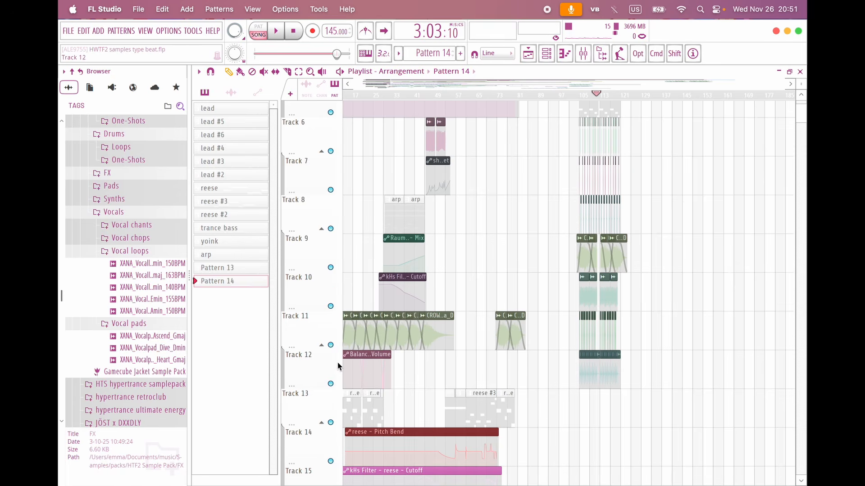
{"action": "left_click_drag", "start_coordinate": [672, 389], "coordinate": [550, 264]}
{"action": "key", "text": "shift+Down"}
{"action": "key", "text": "shift+Down"}
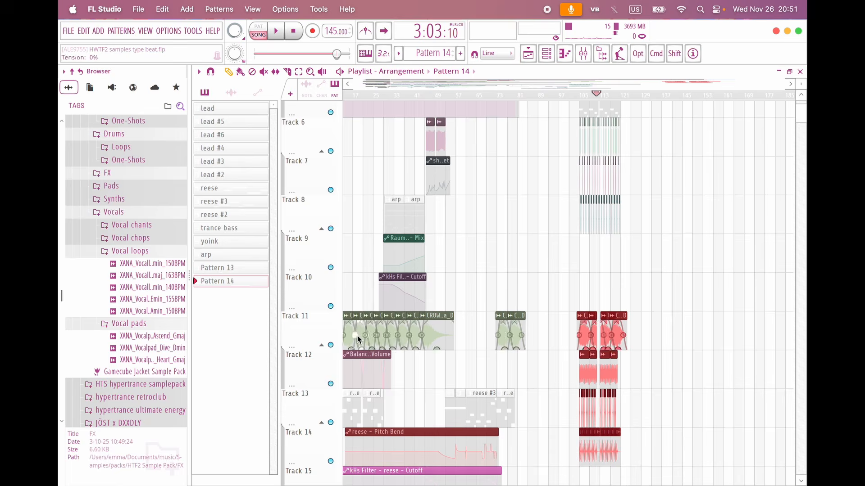
{"action": "right_click", "coordinate": [330, 345], "text": "alt"}
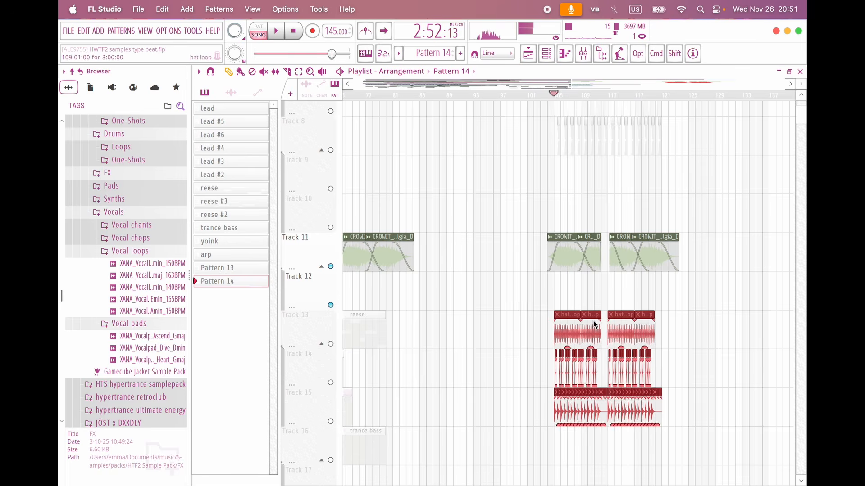
{"action": "scroll", "coordinate": [595, 324], "scroll_direction": "up", "scroll_amount": 2}
{"action": "scroll", "coordinate": [595, 324], "scroll_direction": "left", "scroll_amount": 3}
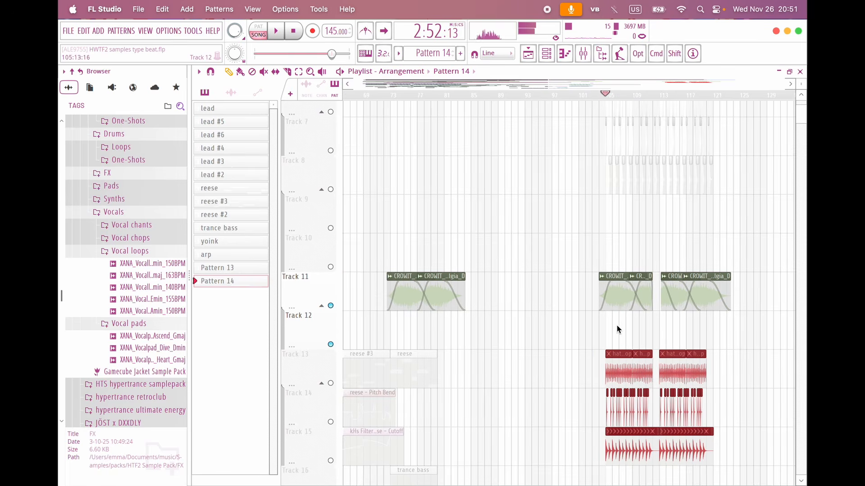
{"action": "scroll", "coordinate": [539, 370], "scroll_direction": "down", "scroll_amount": 3}
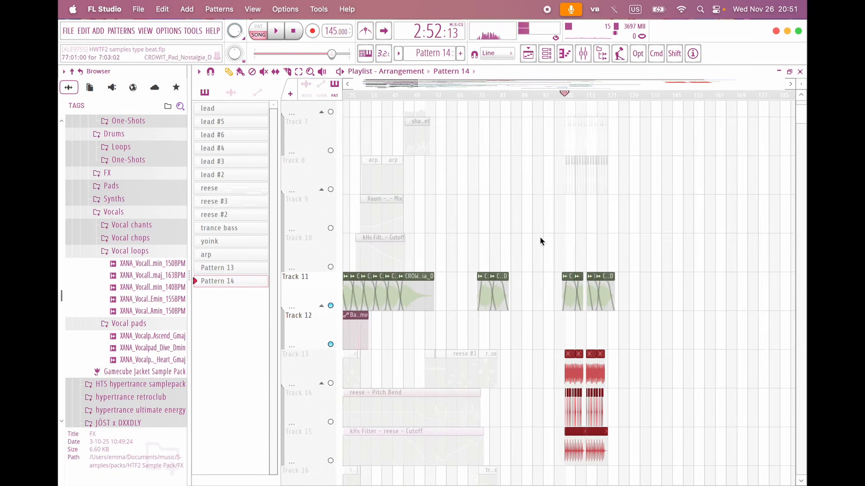
Step: Examine the ValhallaShimmer and SpaceBlender settings on the atmo mixer track
{"action": "left_click", "coordinate": [583, 54]}
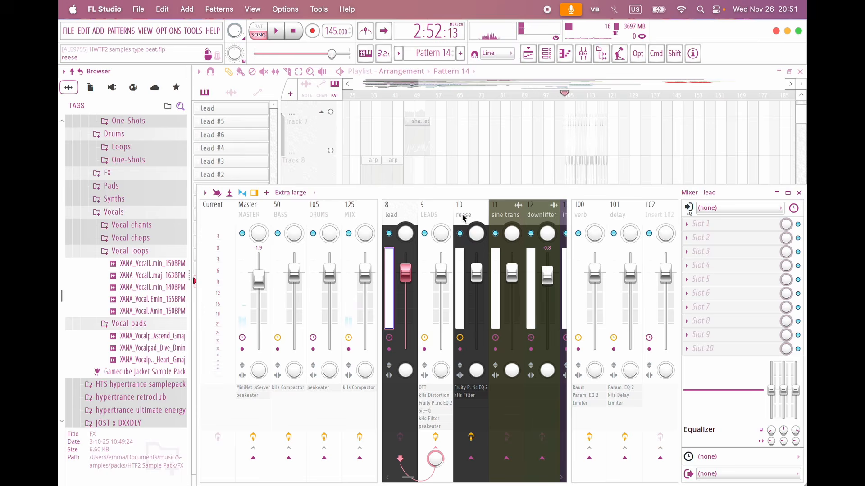
{"action": "scroll", "coordinate": [463, 218], "scroll_direction": "down", "scroll_amount": 3}
{"action": "left_click", "coordinate": [427, 217]}
{"action": "left_click", "coordinate": [707, 237]}
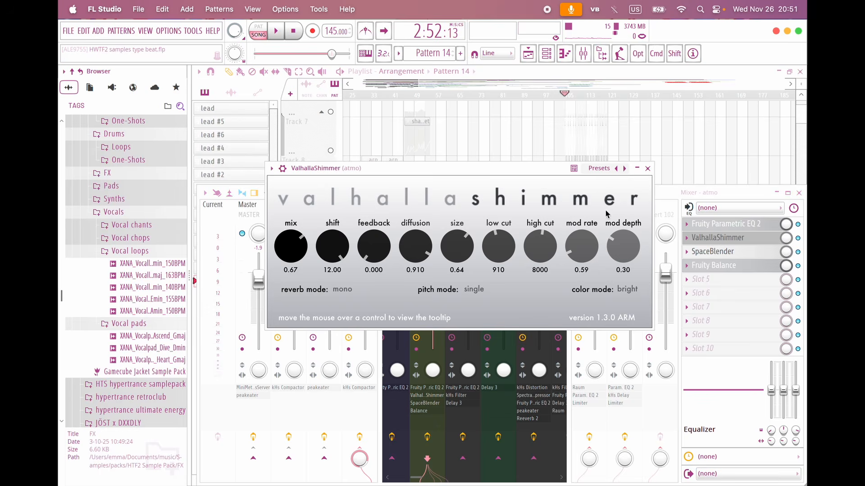
{"action": "left_click", "coordinate": [648, 168]}
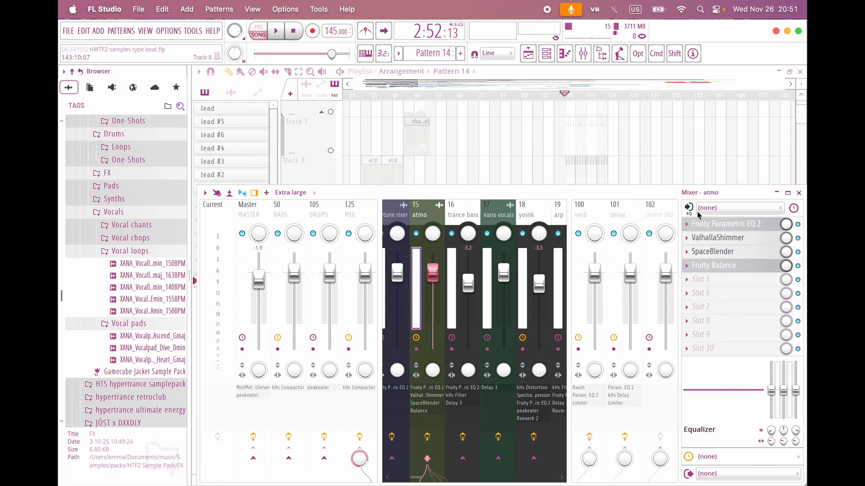
{"action": "left_click", "coordinate": [709, 255]}
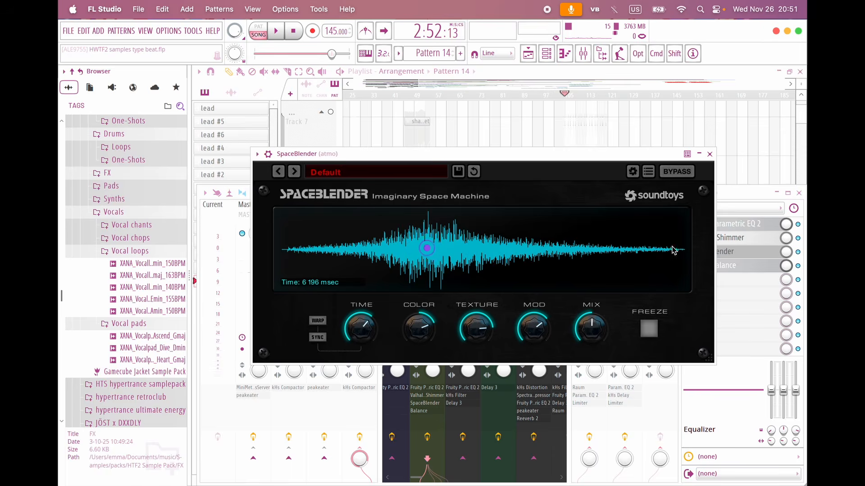
{"action": "left_click", "coordinate": [710, 155]}
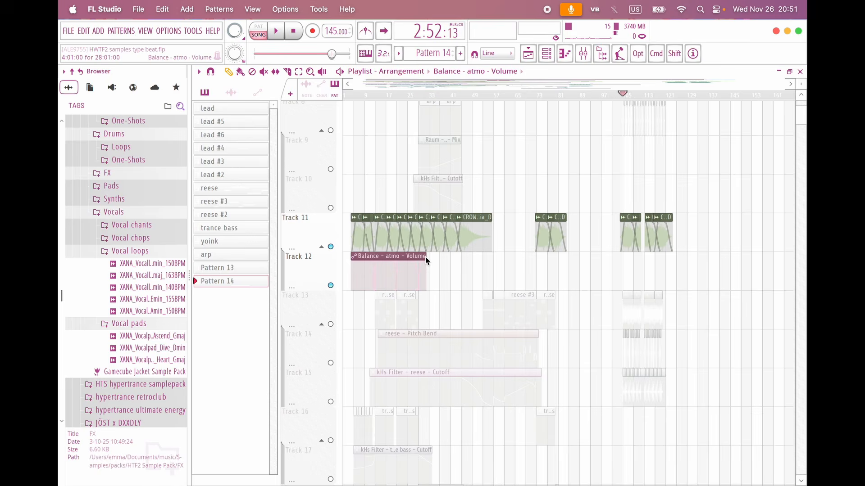
Step: Extend the Balance - atmo - Volume automation on Track 12 to a length of 132:01:00 and shape a curved dip before bar 113
{"action": "left_click_drag", "start_coordinate": [425, 258], "coordinate": [709, 274]}
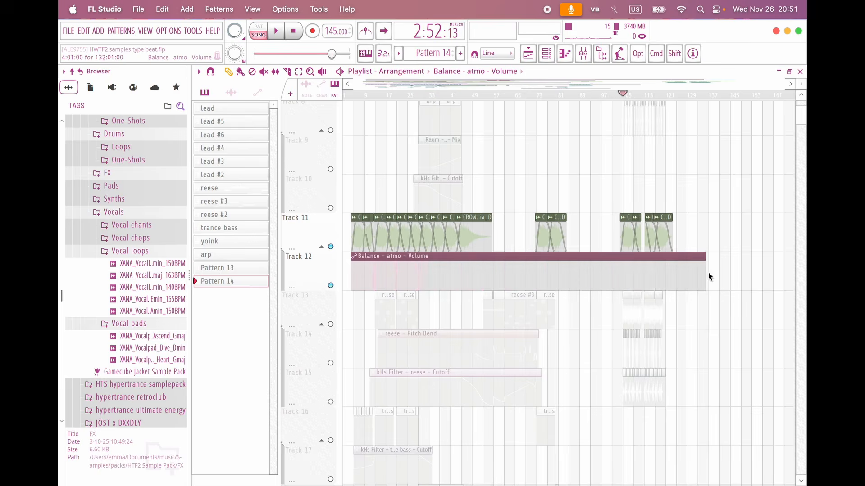
{"action": "scroll", "coordinate": [710, 276], "scroll_direction": "up", "scroll_amount": 10}
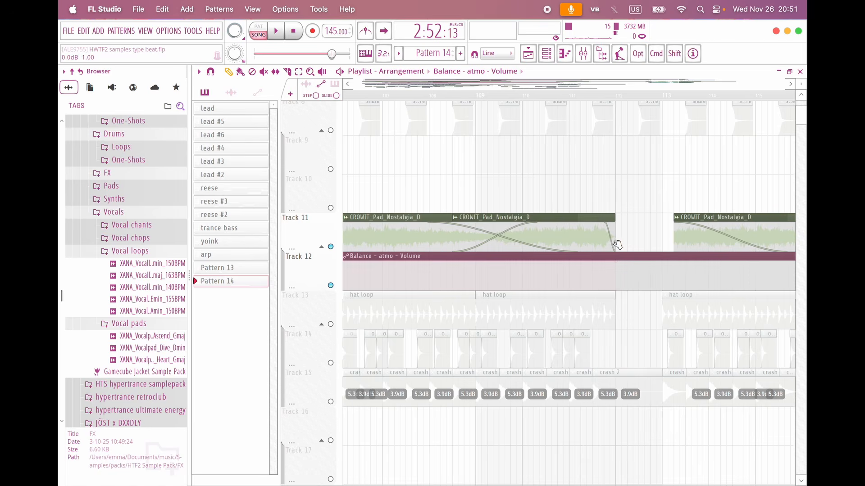
{"action": "scroll", "coordinate": [654, 303], "scroll_direction": "up", "scroll_amount": 2}
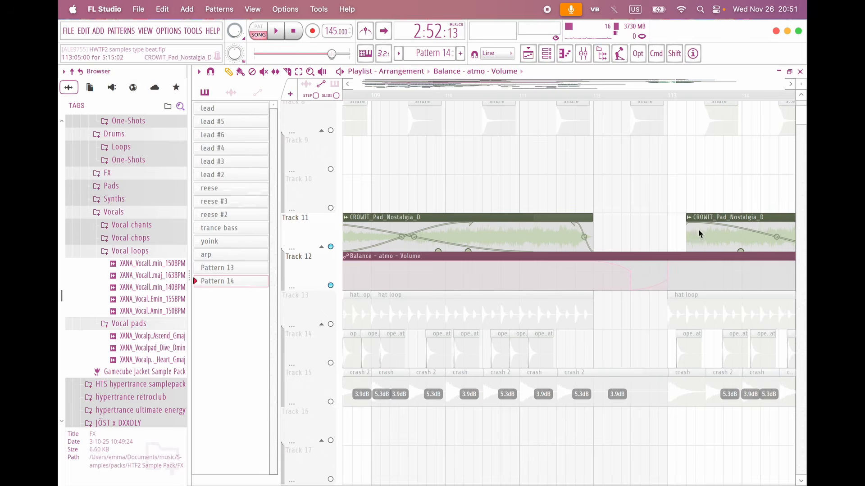
Step: Move the CROWIT_Pad_Nostalgia_D clip at 113:05:00 on Track 11 back to bar 113 and play the transition
{"action": "left_click", "coordinate": [688, 218]}
{"action": "left_click", "coordinate": [670, 217]}
{"action": "key", "text": "space"}
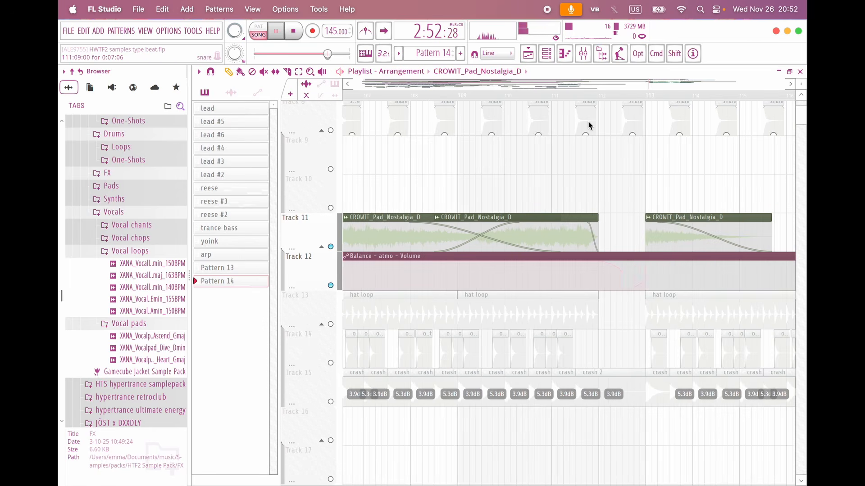
{"action": "scroll", "coordinate": [570, 91], "scroll_direction": "left", "scroll_amount": 1}
{"action": "left_click", "coordinate": [592, 93]}
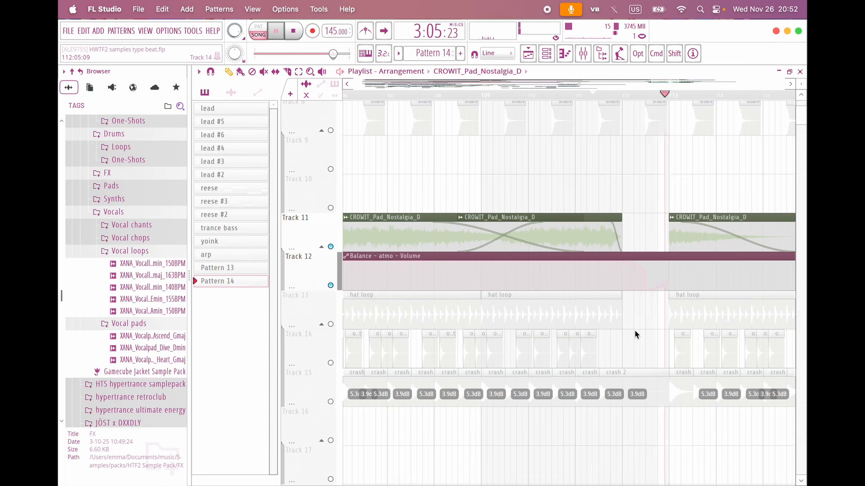
{"action": "key", "text": "space"}
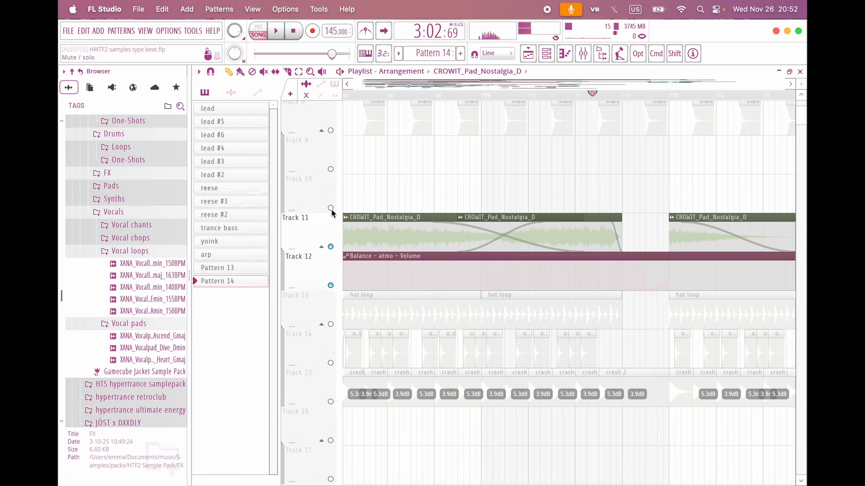
Step: Unsolo the pad tracks and play the transition into bar 113 with the full arrangement
{"action": "left_click", "coordinate": [331, 208]}
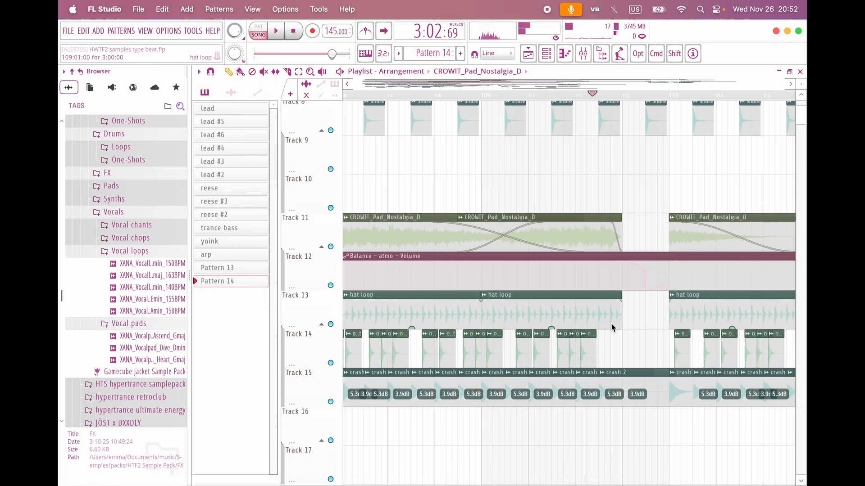
{"action": "scroll", "coordinate": [611, 324], "scroll_direction": "up", "scroll_amount": 5}
{"action": "scroll", "coordinate": [615, 362], "scroll_direction": "down", "scroll_amount": 4}
{"action": "scroll", "coordinate": [615, 361], "scroll_direction": "down", "scroll_amount": 3}
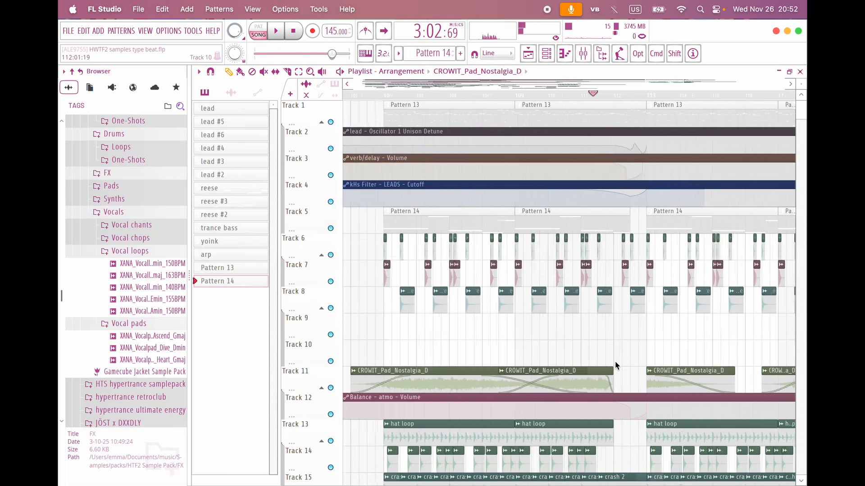
{"action": "key", "text": "space"}
{"action": "scroll", "coordinate": [658, 331], "scroll_direction": "down", "scroll_amount": 3}
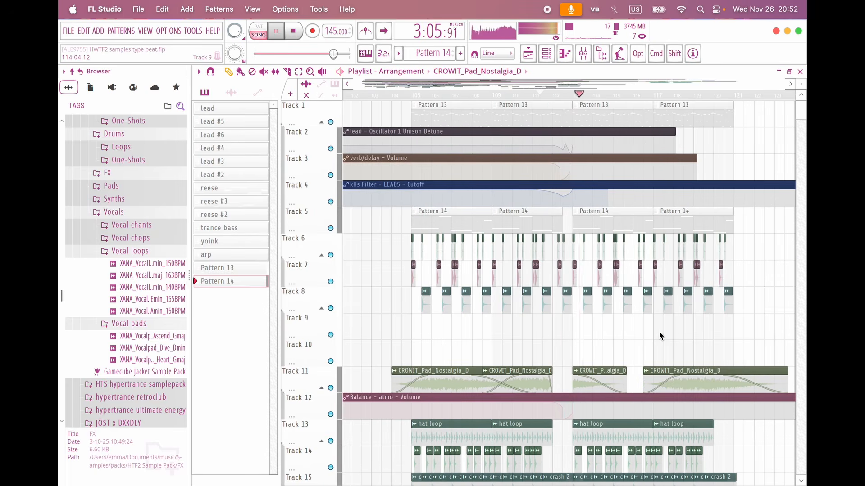
{"action": "scroll", "coordinate": [595, 306], "scroll_direction": "down", "scroll_amount": 3}
{"action": "key", "text": "space"}
{"action": "scroll", "coordinate": [613, 204], "scroll_direction": "up", "scroll_amount": 3}
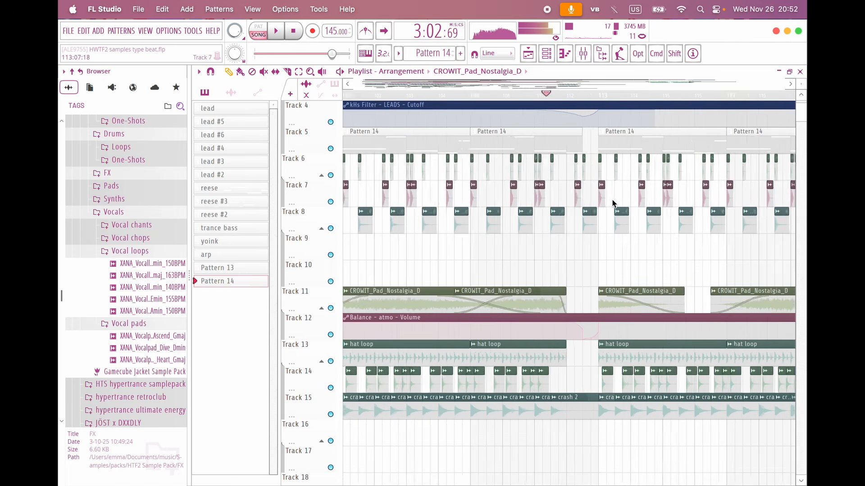
{"action": "scroll", "coordinate": [612, 203], "scroll_direction": "up", "scroll_amount": 3}
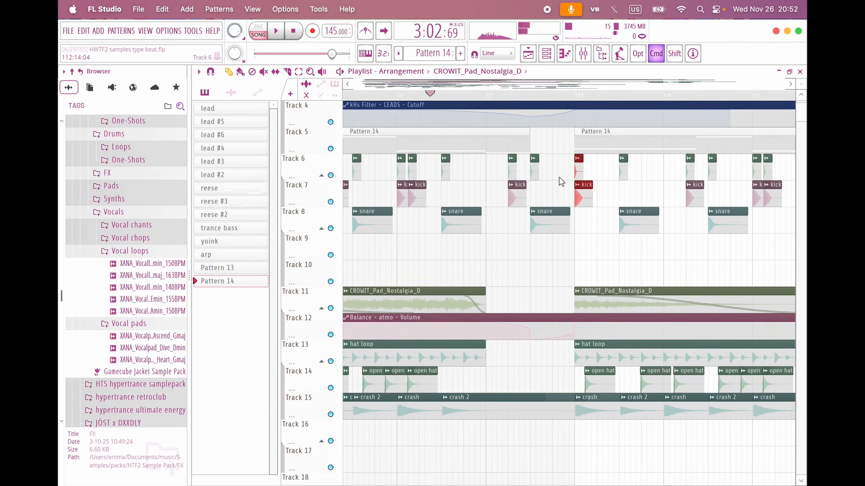
{"action": "scroll", "coordinate": [524, 220], "scroll_direction": "up", "scroll_amount": 2}
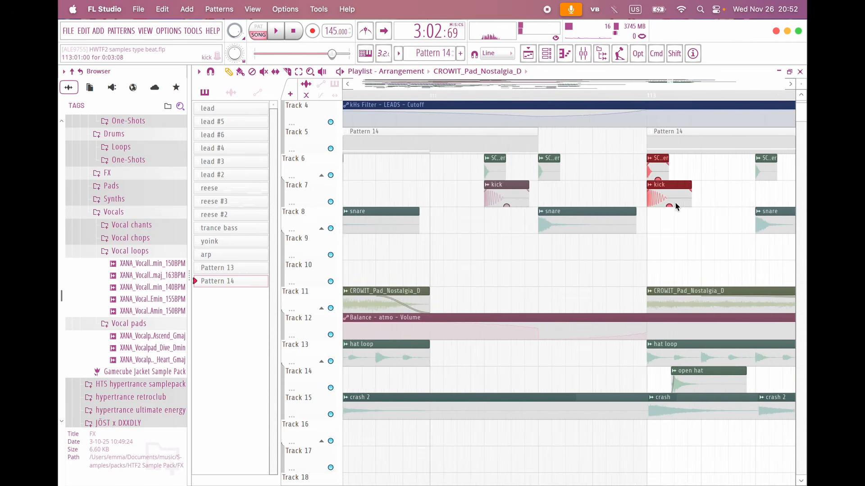
{"action": "scroll", "coordinate": [639, 249], "scroll_direction": "down", "scroll_amount": 3}
{"action": "scroll", "coordinate": [639, 249], "scroll_direction": "down", "scroll_amount": 4}
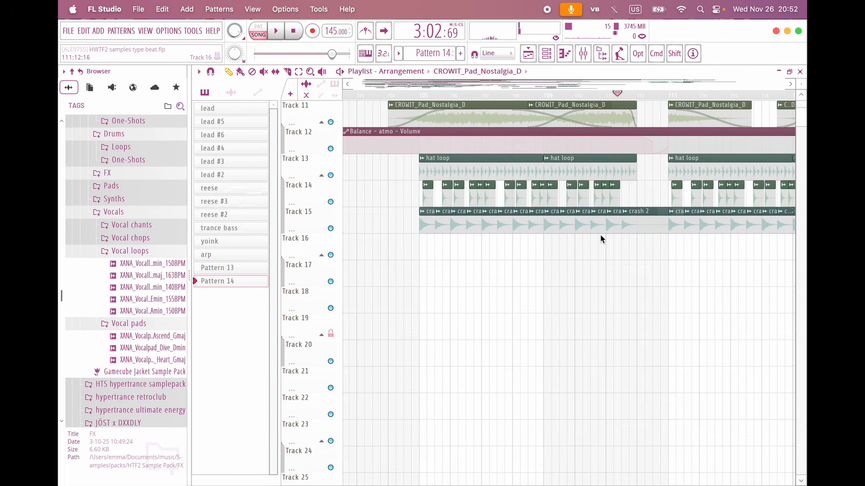
Step: Audition the bass loops in the HTF2 Sample Pack and place CROWIT_Bass_GhosttReese_B_160BPM on Track 16 at 112:05:00
{"action": "left_click", "coordinate": [137, 214]}
{"action": "scroll", "coordinate": [135, 211], "scroll_direction": "up", "scroll_amount": 1}
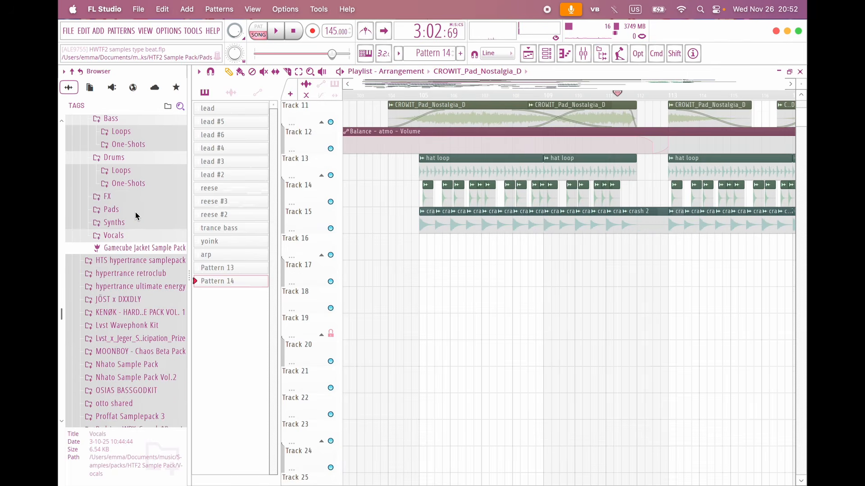
{"action": "left_click", "coordinate": [136, 131]}
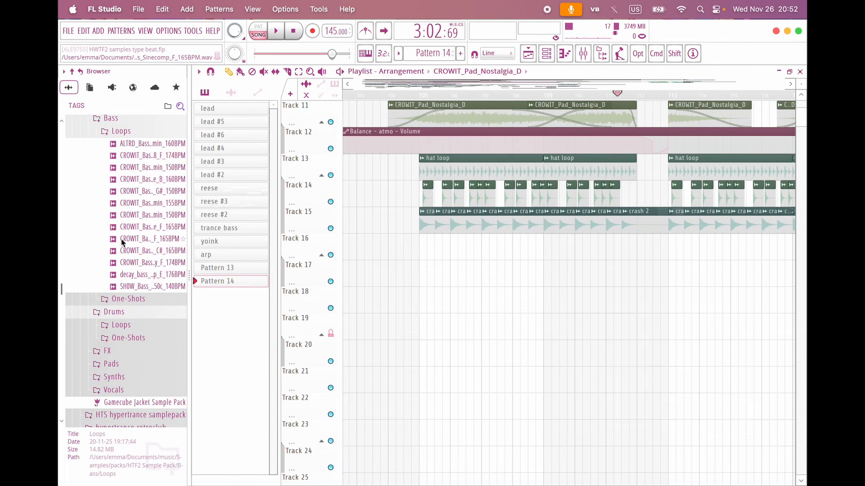
{"action": "left_click", "coordinate": [152, 218]}
{"action": "key", "text": "Up"}
{"action": "key", "text": "Up"}
{"action": "key", "text": "Up"}
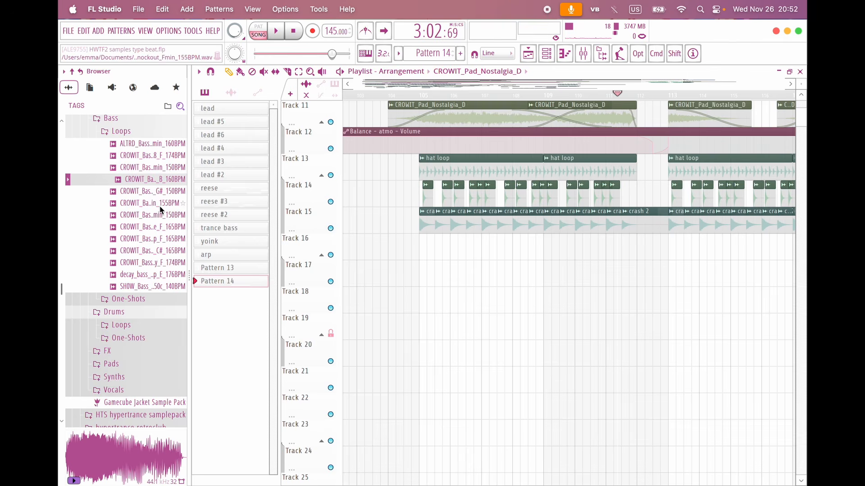
{"action": "left_click_drag", "start_coordinate": [156, 183], "coordinate": [510, 246]}
Step: Fit the GhosttReese sample to the project tempo from 160 BPM and move its clip to start at bar 112
{"action": "right_click", "coordinate": [510, 243]}
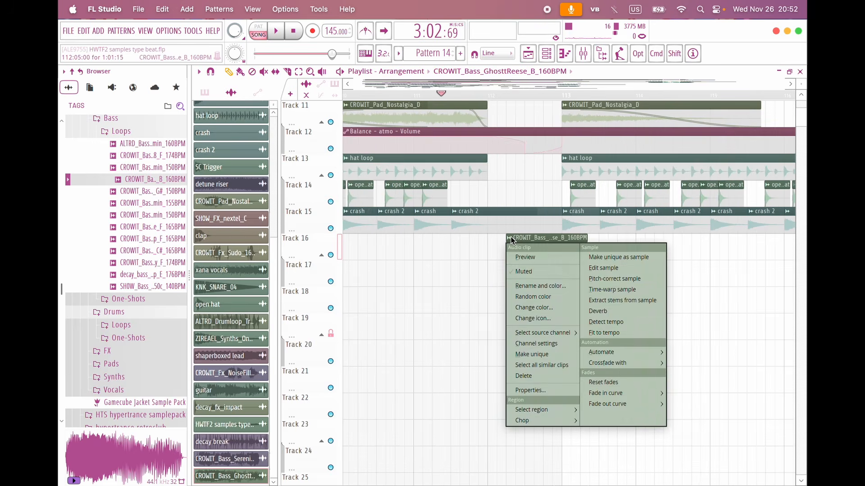
{"action": "left_click", "coordinate": [610, 336]}
{"action": "left_click", "coordinate": [445, 368]}
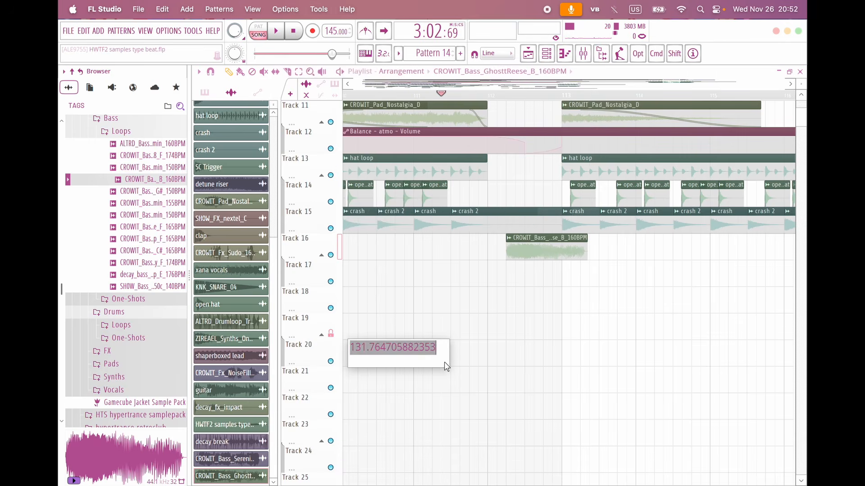
{"action": "type", "text": "160"}
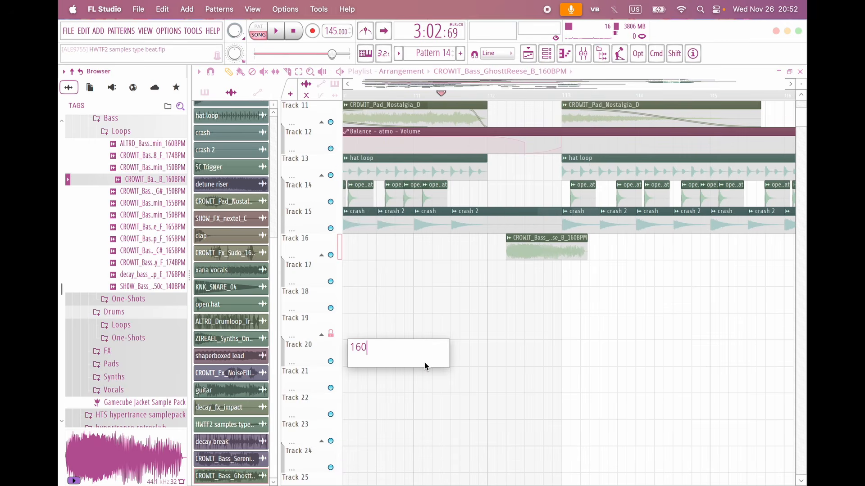
{"action": "key", "text": "Return"}
{"action": "scroll", "coordinate": [495, 302], "scroll_direction": "up", "scroll_amount": 3}
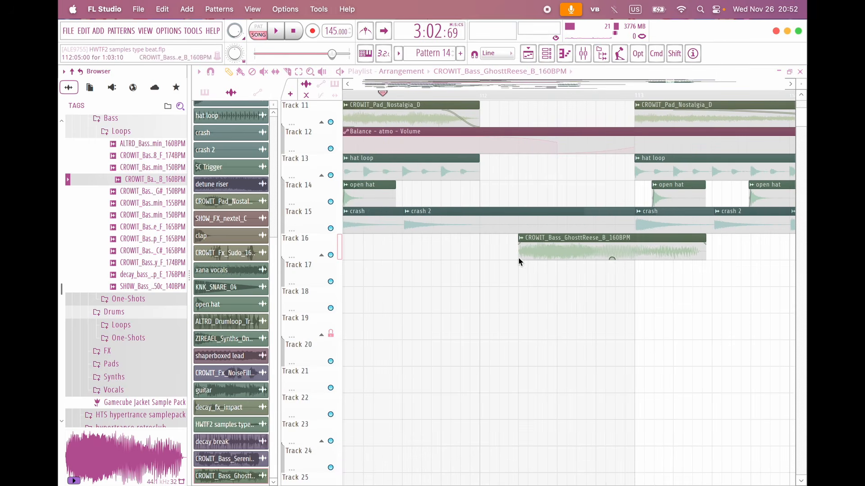
{"action": "left_click_drag", "start_coordinate": [557, 250], "coordinate": [521, 250]}
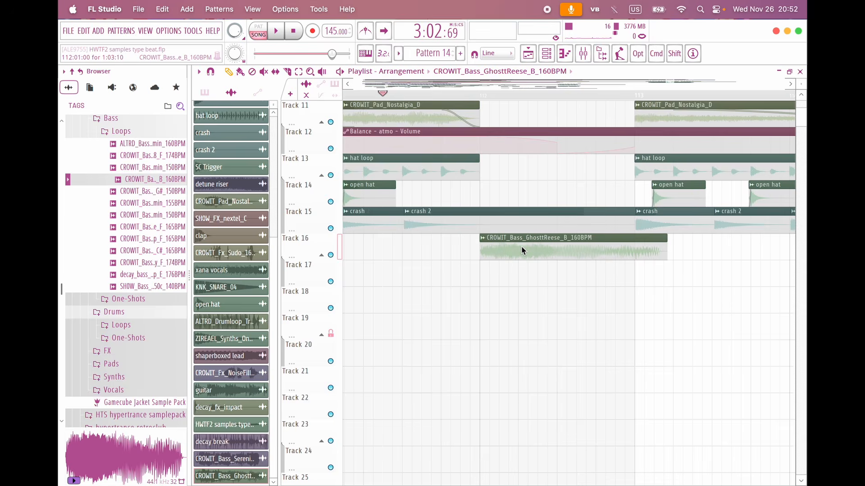
Step: Try G#2 and A#2 notes above the E2 note at bar 4 in Pattern 14's reese part, and delete both
{"action": "scroll", "coordinate": [521, 250], "scroll_direction": "up", "scroll_amount": 5}
{"action": "scroll", "coordinate": [564, 228], "scroll_direction": "left", "scroll_amount": 2}
{"action": "double_click", "coordinate": [563, 229]}
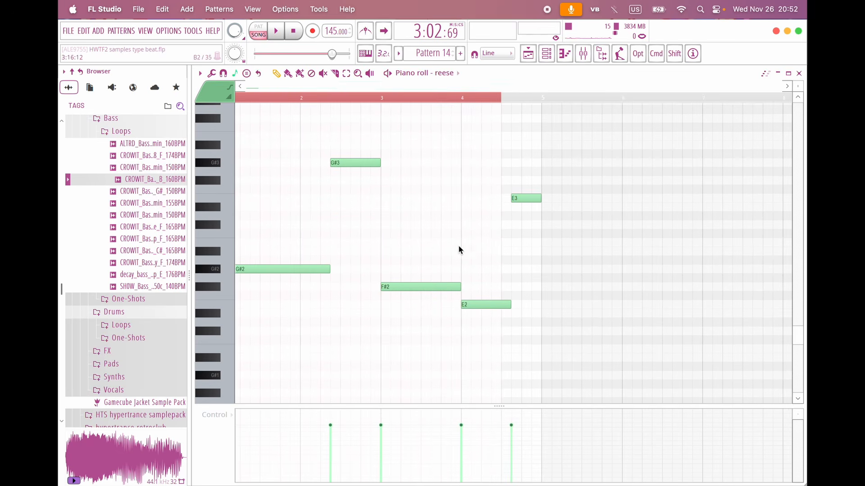
{"action": "scroll", "coordinate": [458, 246], "scroll_direction": "up", "scroll_amount": 1}
{"action": "scroll", "coordinate": [458, 246], "scroll_direction": "left", "scroll_amount": 1}
{"action": "scroll", "coordinate": [538, 240], "scroll_direction": "down", "scroll_amount": 2}
{"action": "scroll", "coordinate": [538, 239], "scroll_direction": "up", "scroll_amount": 3}
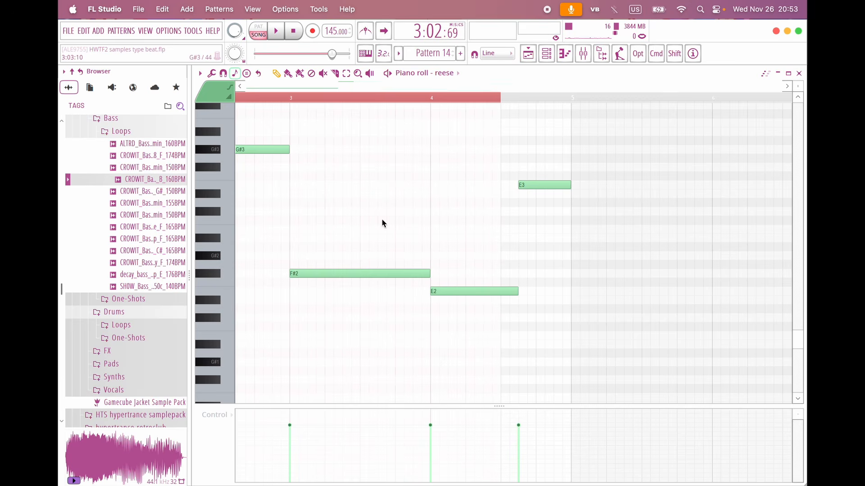
{"action": "scroll", "coordinate": [495, 324], "scroll_direction": "up", "scroll_amount": 2}
{"action": "left_click", "coordinate": [450, 291]}
{"action": "left_click", "coordinate": [448, 255]}
{"action": "left_click", "coordinate": [449, 238]}
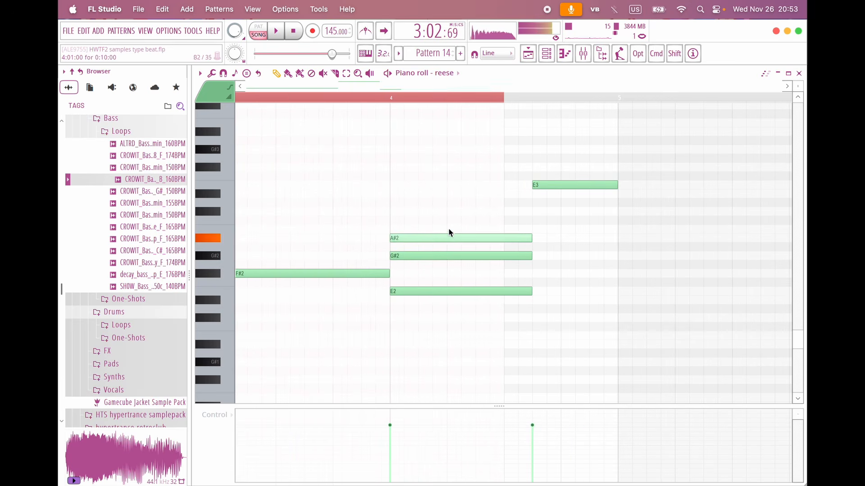
{"action": "right_click", "coordinate": [437, 256]}
{"action": "right_click", "coordinate": [439, 238]}
{"action": "scroll", "coordinate": [466, 167], "scroll_direction": "down", "scroll_amount": 1}
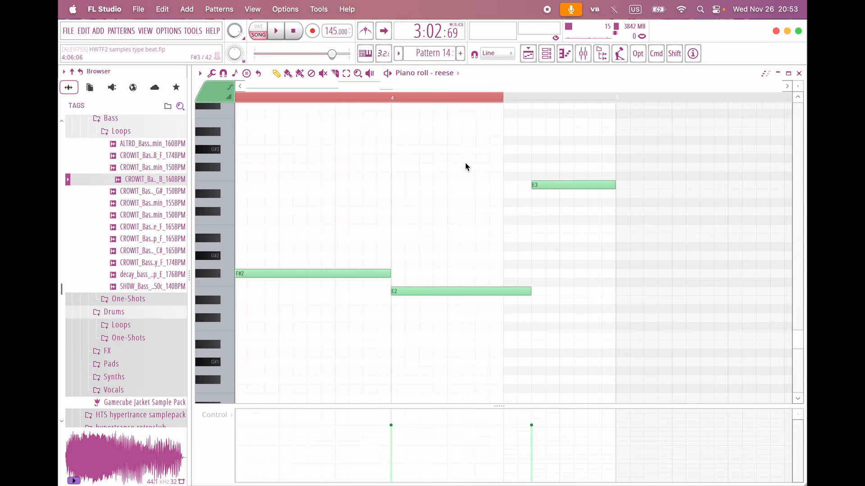
{"action": "scroll", "coordinate": [466, 167], "scroll_direction": "down", "scroll_amount": 2}
Step: Shift the GhosttReese clip on Track 16 to 112:09:00, split it at bar 113 and delete the part after the split
{"action": "left_click", "coordinate": [528, 53]}
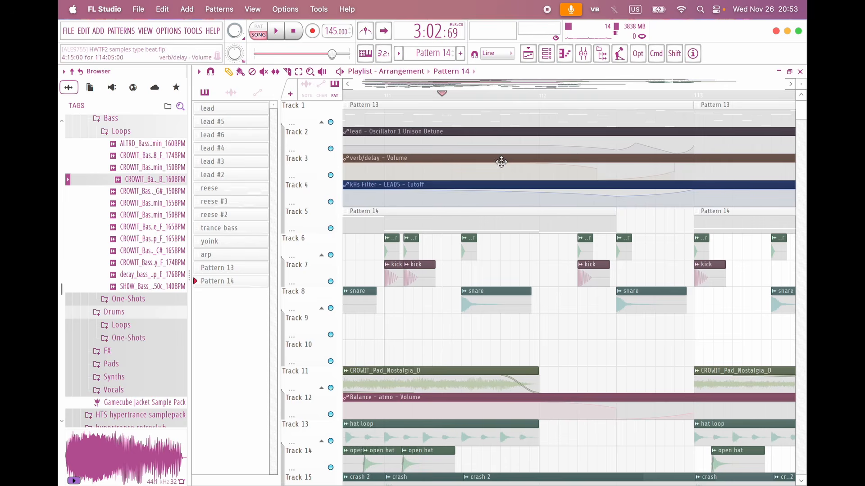
{"action": "scroll", "coordinate": [502, 161], "scroll_direction": "down", "scroll_amount": 3}
{"action": "scroll", "coordinate": [481, 217], "scroll_direction": "down", "scroll_amount": 5}
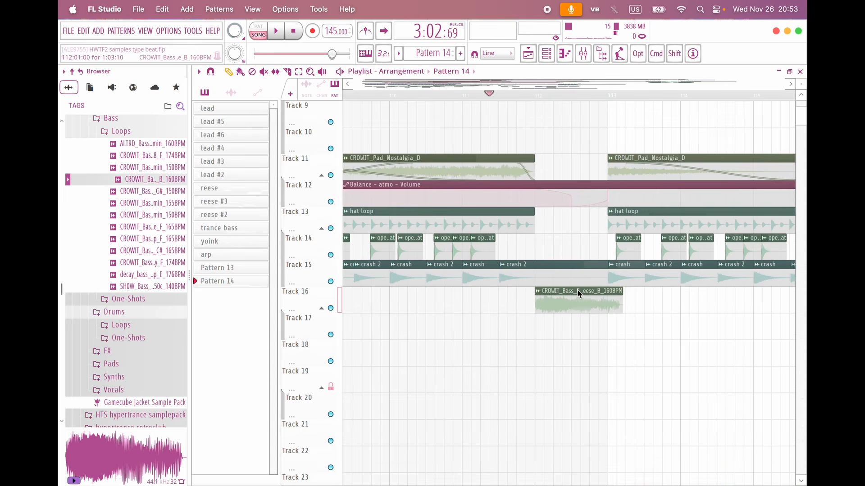
{"action": "key", "text": "p"}
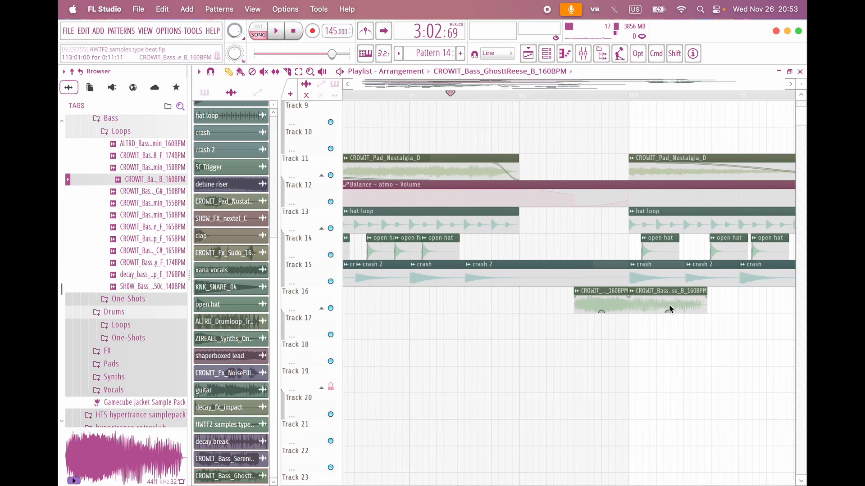
{"action": "right_click", "coordinate": [668, 307]}
Step: Add a curved fade-in to the shortened GhosttReese clip on Track 16 and play the transition into bar 113
{"action": "key", "text": "space"}
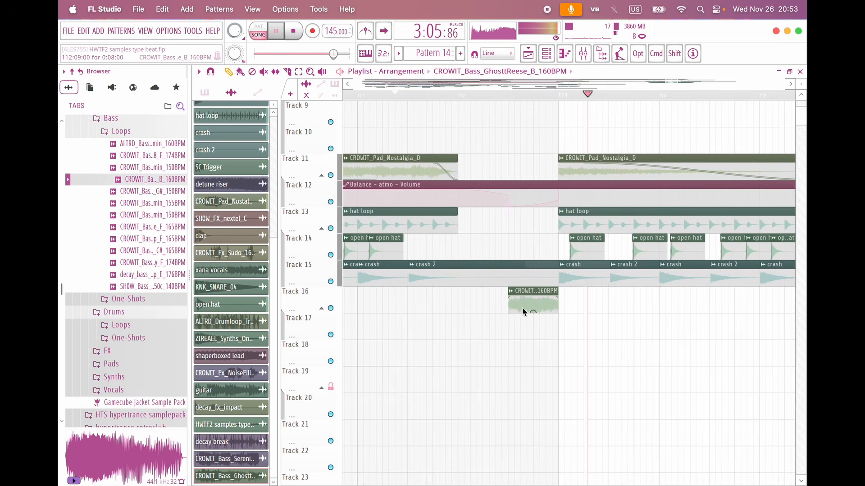
{"action": "key", "text": "space"}
{"action": "key", "text": "space"}
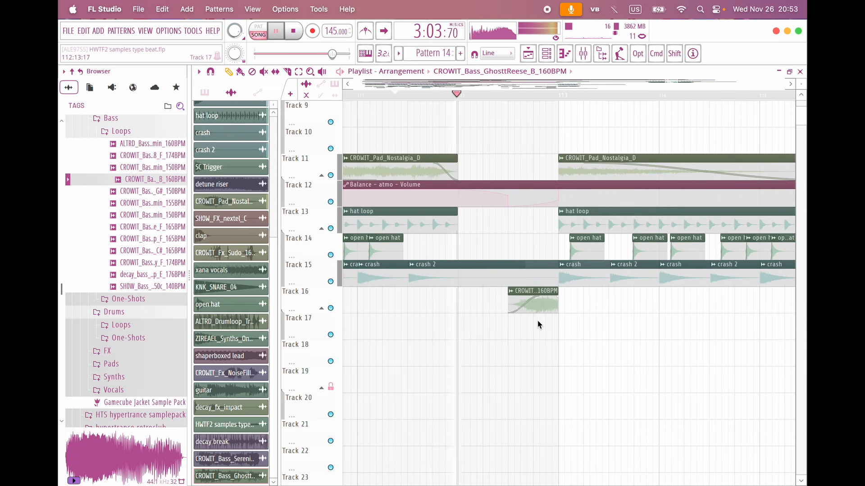
{"action": "scroll", "coordinate": [537, 320], "scroll_direction": "down", "scroll_amount": 3}
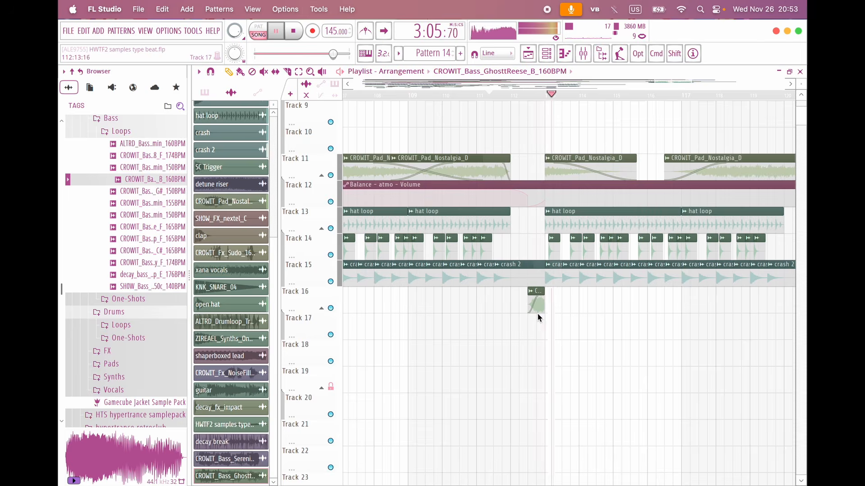
Step: Set the GhosttReese channel's volume to 63% and its Mod X offset to -12% while playing the transition
{"action": "double_click", "coordinate": [537, 307]}
{"action": "key", "text": "space"}
{"action": "key", "text": "space"}
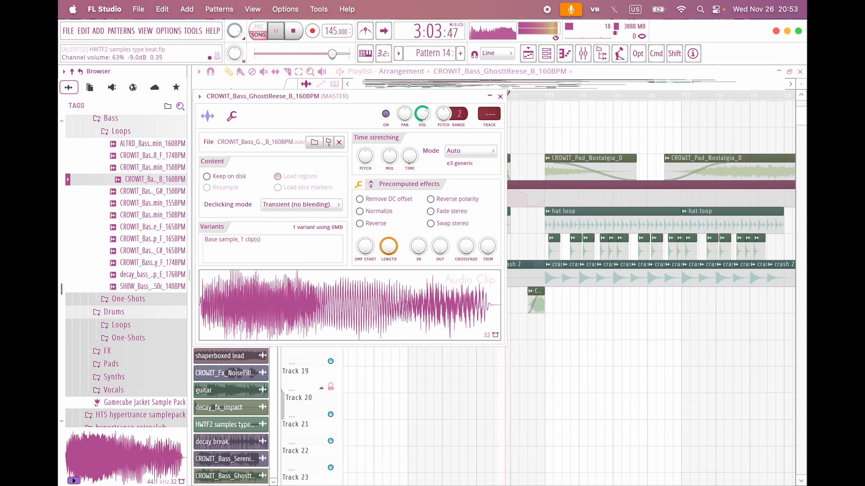
{"action": "left_click", "coordinate": [231, 116]}
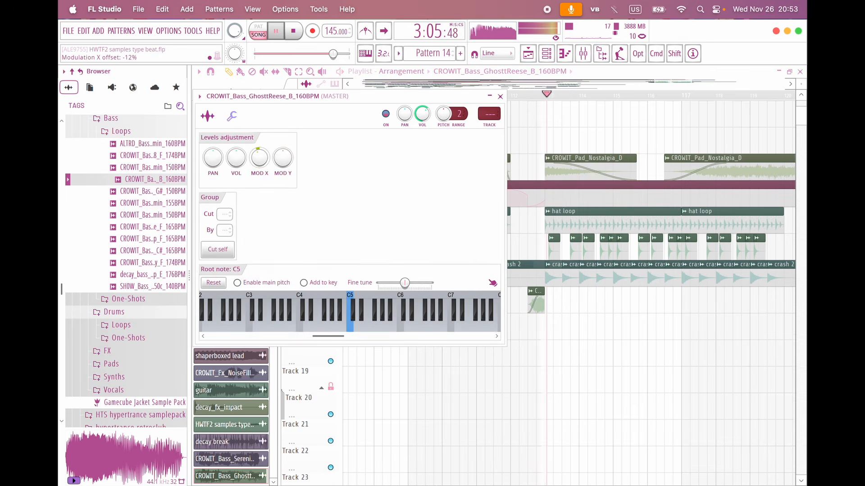
{"action": "key", "text": "space"}
{"action": "key", "text": "Escape"}
Step: Examine the vocal, crash, downlifter, impact and riser clips on the lower tracks of the earlier sections
{"action": "scroll", "coordinate": [505, 198], "scroll_direction": "up", "scroll_amount": 6}
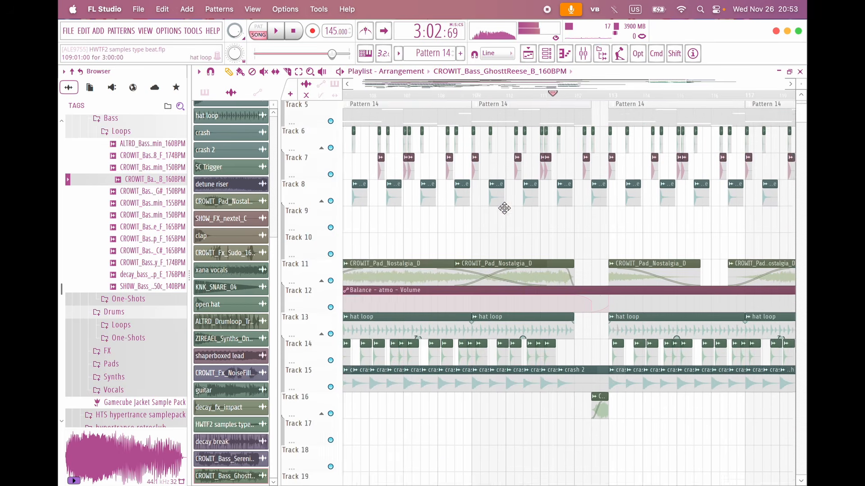
{"action": "scroll", "coordinate": [533, 161], "scroll_direction": "down", "scroll_amount": 2, "text": "ctrl"}
{"action": "scroll", "coordinate": [533, 161], "scroll_direction": "down", "scroll_amount": 5}
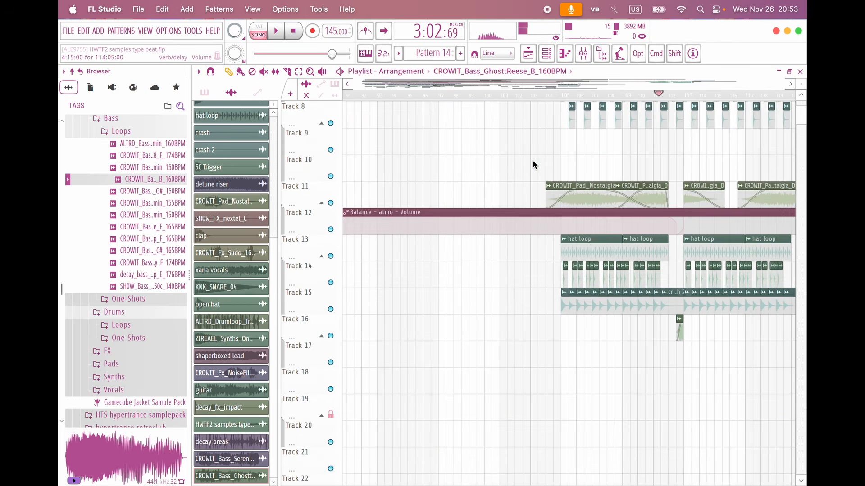
{"action": "scroll", "coordinate": [527, 323], "scroll_direction": "down", "scroll_amount": 1, "text": "ctrl"}
{"action": "scroll", "coordinate": [520, 334], "scroll_direction": "down", "scroll_amount": 2, "text": "ctrl"}
{"action": "scroll", "coordinate": [521, 333], "scroll_direction": "down", "scroll_amount": 1}
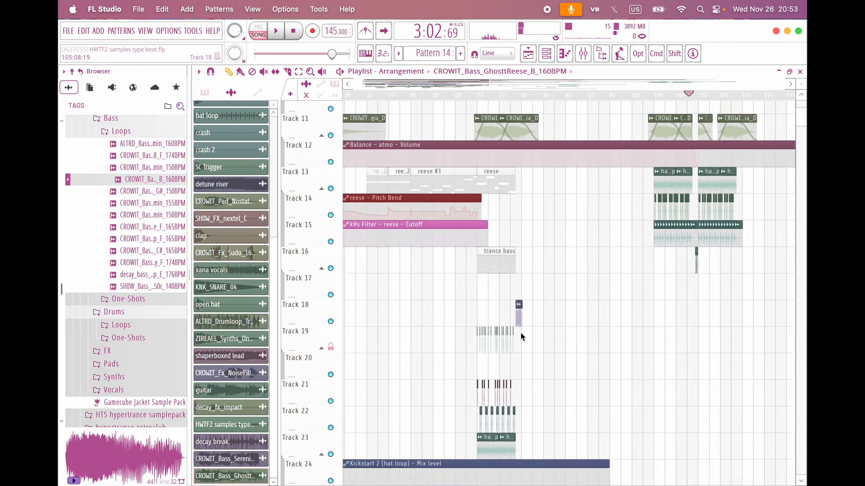
{"action": "scroll", "coordinate": [521, 334], "scroll_direction": "down", "scroll_amount": 5}
{"action": "scroll", "coordinate": [521, 333], "scroll_direction": "left", "scroll_amount": 5}
{"action": "scroll", "coordinate": [613, 301], "scroll_direction": "right", "scroll_amount": 6}
{"action": "scroll", "coordinate": [613, 302], "scroll_direction": "up", "scroll_amount": 2}
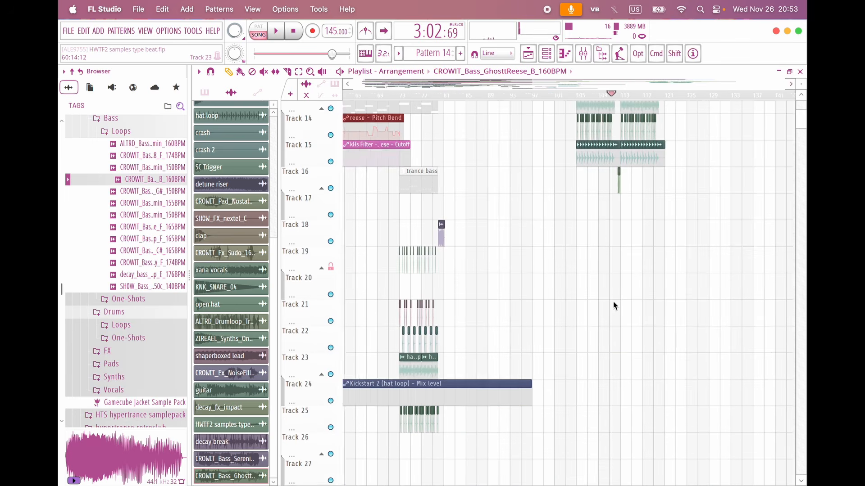
{"action": "scroll", "coordinate": [591, 233], "scroll_direction": "up", "scroll_amount": 3}
{"action": "scroll", "coordinate": [591, 232], "scroll_direction": "left", "scroll_amount": 8}
{"action": "scroll", "coordinate": [591, 232], "scroll_direction": "down", "scroll_amount": 8}
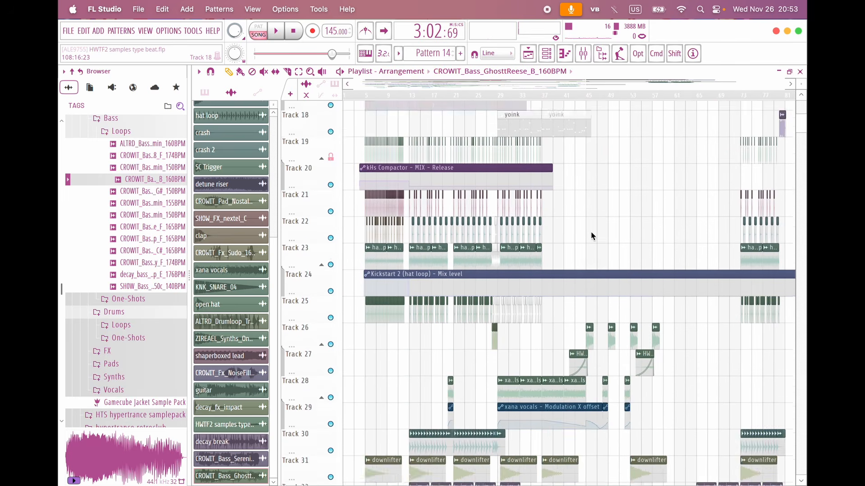
{"action": "scroll", "coordinate": [460, 338], "scroll_direction": "down", "scroll_amount": 5}
{"action": "scroll", "coordinate": [454, 279], "scroll_direction": "up", "scroll_amount": 4, "text": "ctrl"}
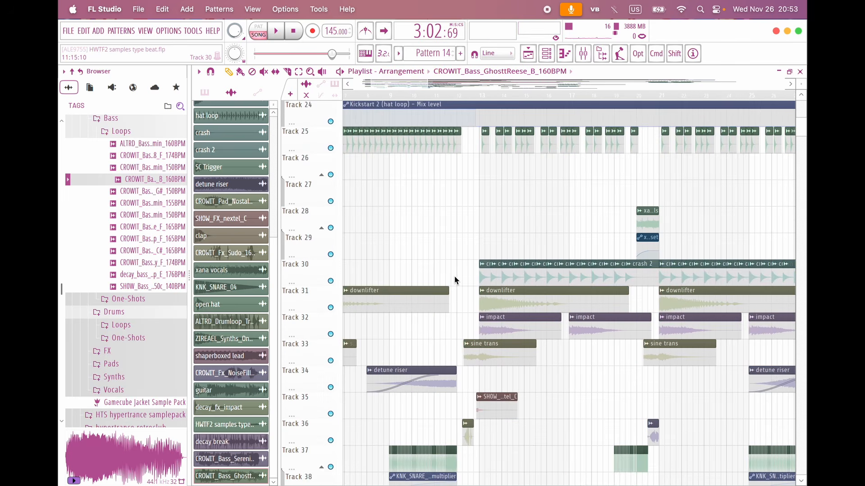
{"action": "scroll", "coordinate": [486, 298], "scroll_direction": "down", "scroll_amount": 6, "text": "ctrl"}
{"action": "scroll", "coordinate": [484, 299], "scroll_direction": "up", "scroll_amount": 5, "text": "ctrl"}
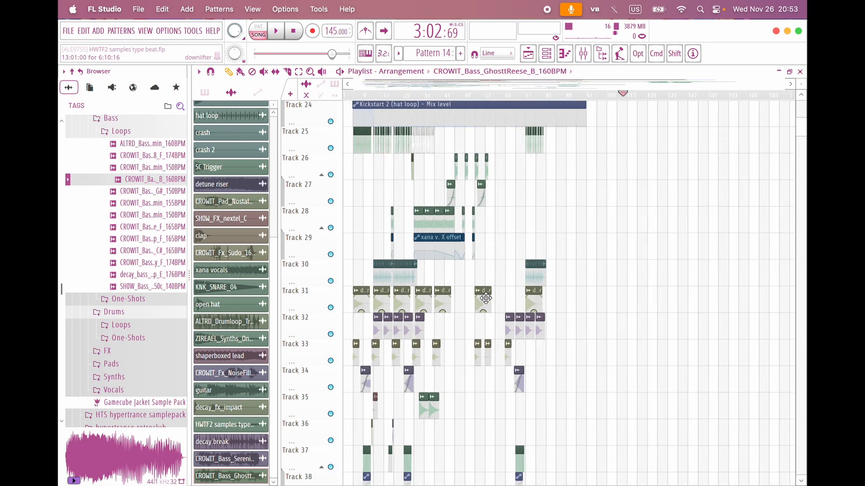
{"action": "scroll", "coordinate": [377, 316], "scroll_direction": "down", "scroll_amount": 2}
{"action": "scroll", "coordinate": [376, 317], "scroll_direction": "down", "scroll_amount": 2, "text": "ctrl"}
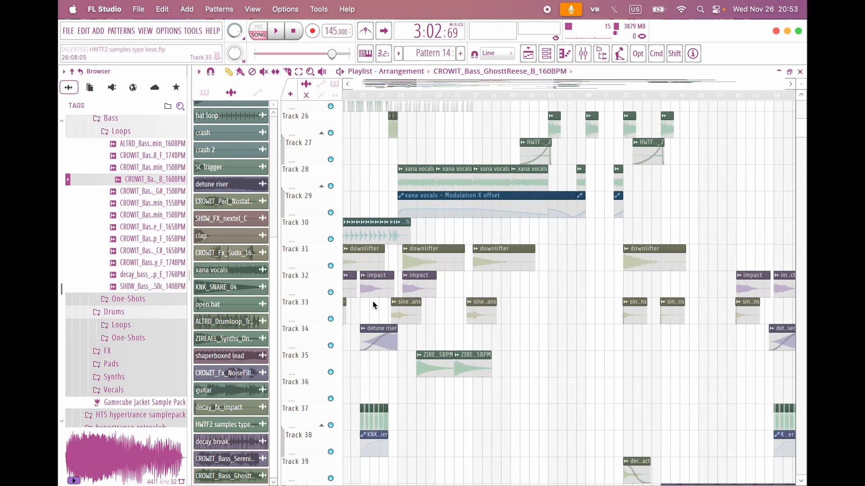
Step: Place downlifters at bars 105 and 113, impacts every four bars from 105, and sine trans clips leading into 105 and 113 on Tracks 31–33
{"action": "left_click", "coordinate": [405, 255]}
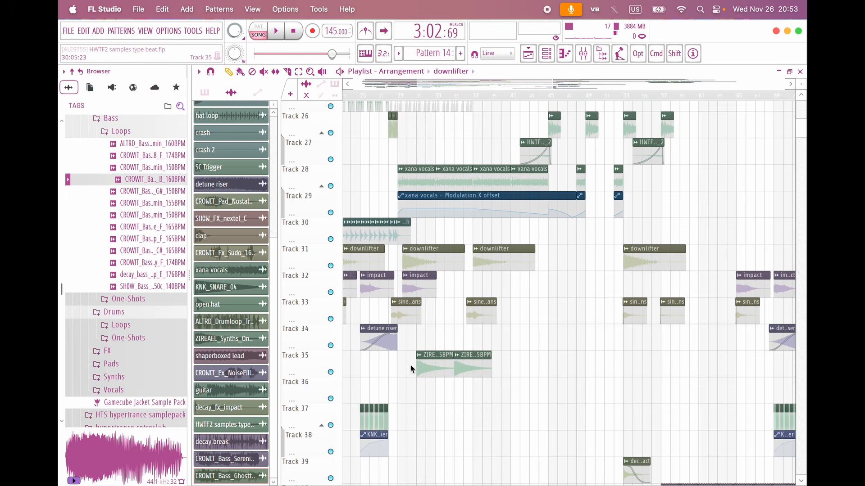
{"action": "scroll", "coordinate": [412, 360], "scroll_direction": "left", "scroll_amount": 5}
{"action": "scroll", "coordinate": [412, 360], "scroll_direction": "up", "scroll_amount": 1}
{"action": "left_click", "coordinate": [435, 332], "text": "alt"}
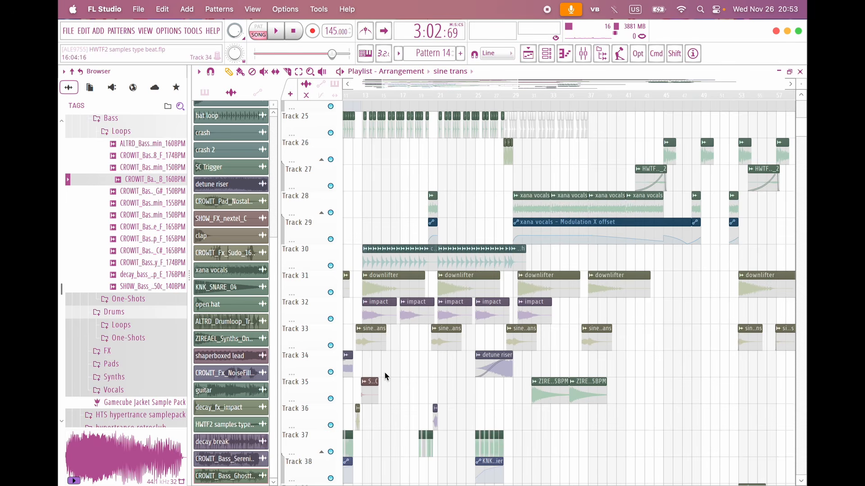
{"action": "scroll", "coordinate": [387, 376], "scroll_direction": "up", "scroll_amount": 4}
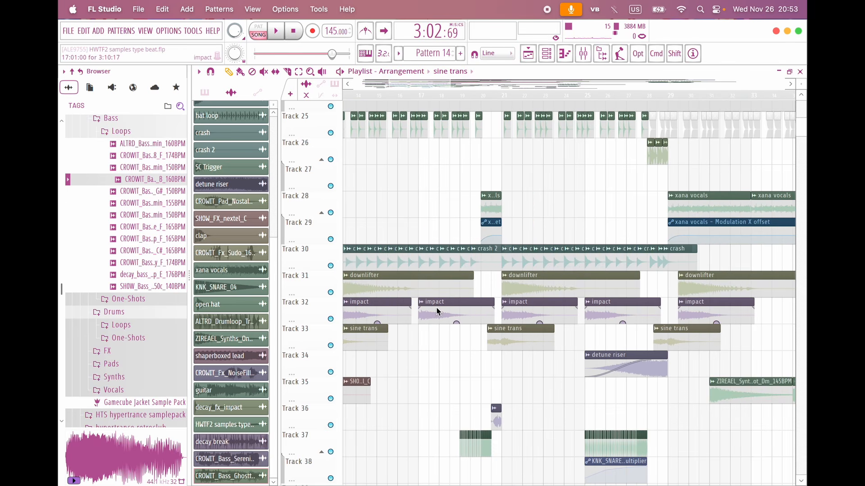
{"action": "scroll", "coordinate": [433, 302], "scroll_direction": "down", "scroll_amount": 3}
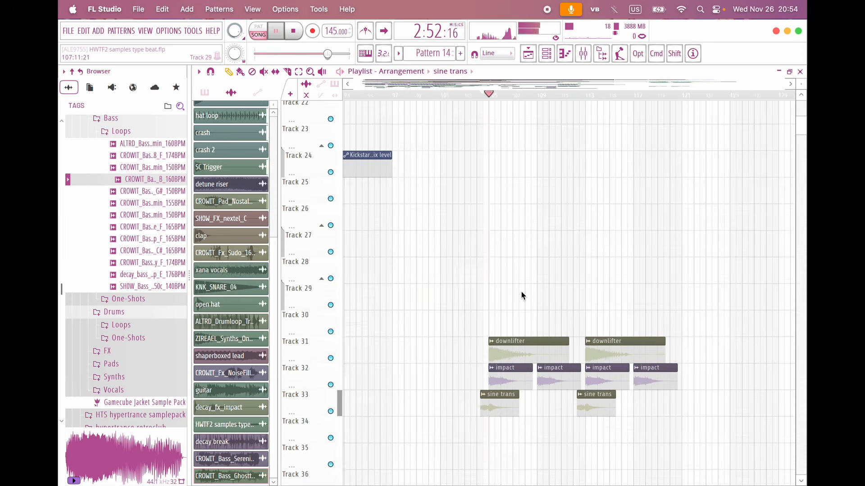
Step: Cut away the part of the first sine trans clip on Track 33 that lies before bar 105
{"action": "scroll", "coordinate": [510, 445], "scroll_direction": "up", "scroll_amount": 3}
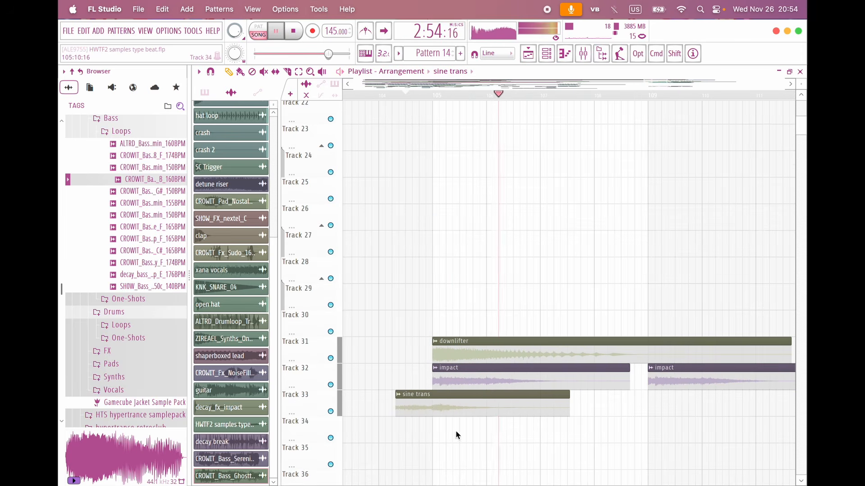
{"action": "right_click", "coordinate": [415, 399]}
{"action": "scroll", "coordinate": [480, 406], "scroll_direction": "down", "scroll_amount": 3}
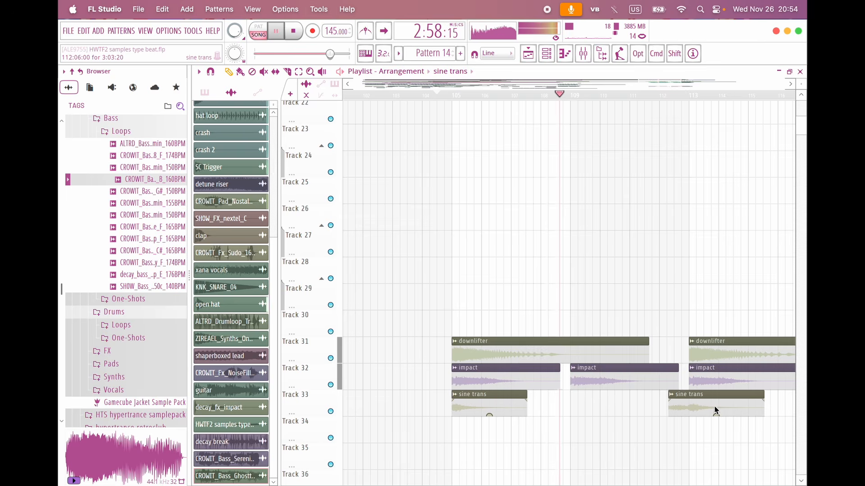
Step: Try extra sine trans copies on Track 33 at 108:06:00 and 116:06:00 during playback, and delete both copies
{"action": "left_click_drag", "start_coordinate": [715, 409], "coordinate": [595, 410]}
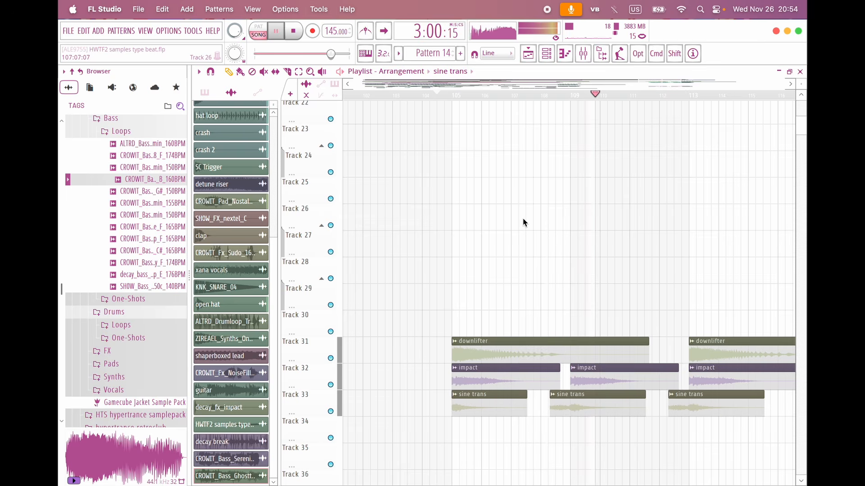
{"action": "left_click", "coordinate": [543, 95]}
{"action": "scroll", "coordinate": [587, 313], "scroll_direction": "up", "scroll_amount": 2}
{"action": "scroll", "coordinate": [587, 313], "scroll_direction": "up", "scroll_amount": 1}
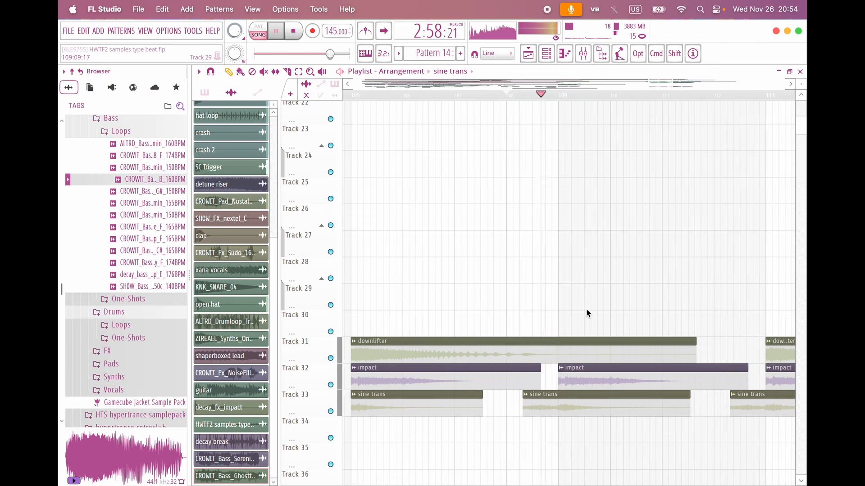
{"action": "scroll", "coordinate": [588, 313], "scroll_direction": "down", "scroll_amount": 4}
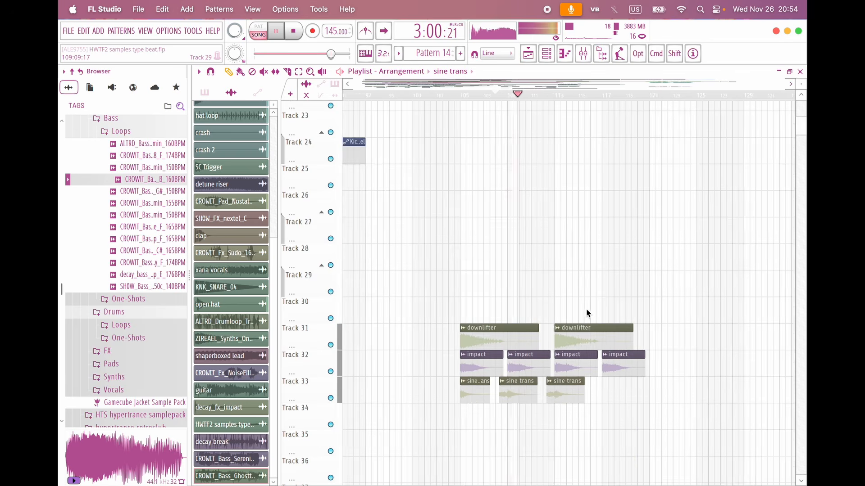
{"action": "scroll", "coordinate": [563, 386], "scroll_direction": "up", "scroll_amount": 1}
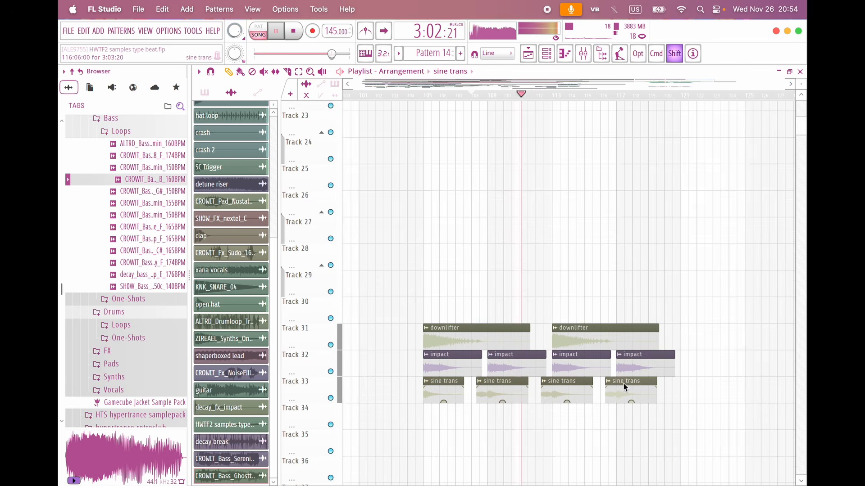
{"action": "scroll", "coordinate": [570, 400], "scroll_direction": "up", "scroll_amount": 2}
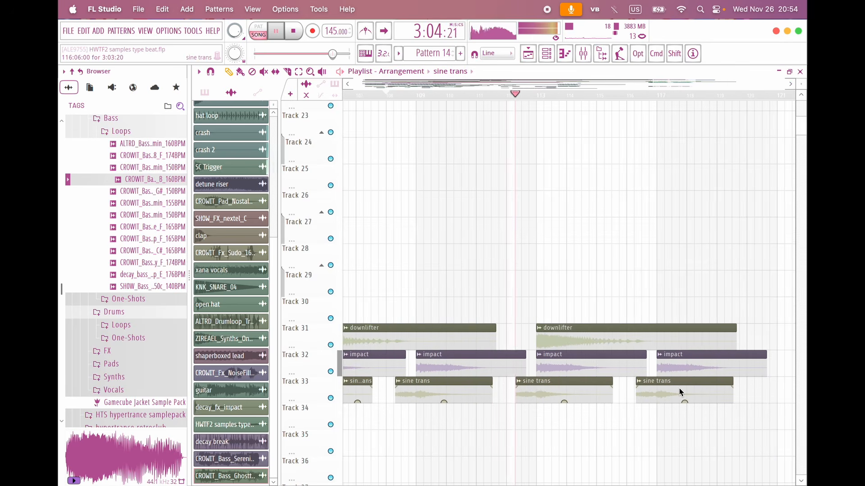
{"action": "scroll", "coordinate": [494, 392], "scroll_direction": "down", "scroll_amount": 2}
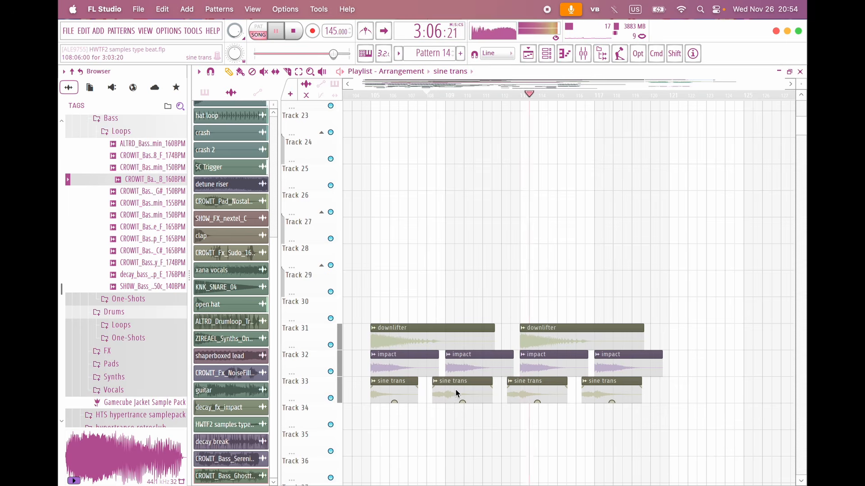
{"action": "right_click", "coordinate": [457, 391]}
{"action": "right_click", "coordinate": [600, 387]}
{"action": "key", "text": "space"}
Step: Copy the detune riser on Track 34 from 68:09:00 into the drop and place it at 109:01:00, leading up to bar 113
{"action": "scroll", "coordinate": [576, 388], "scroll_direction": "left", "scroll_amount": 6}
{"action": "scroll", "coordinate": [575, 389], "scroll_direction": "down", "scroll_amount": 3}
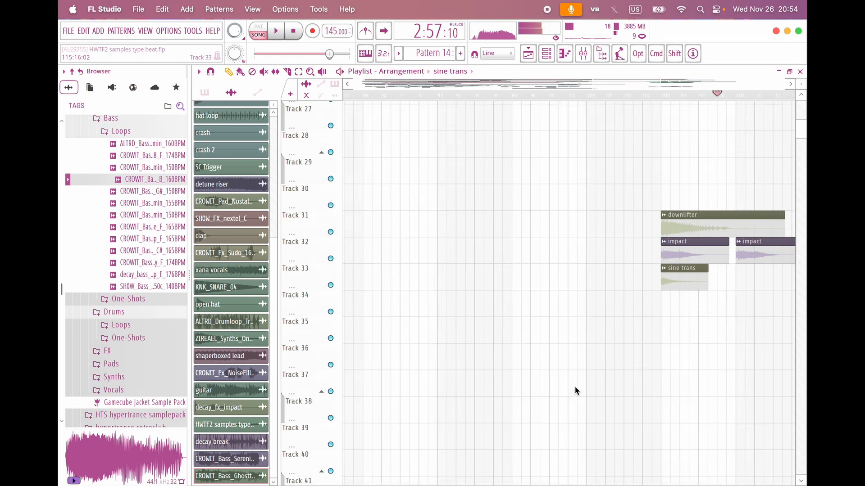
{"action": "scroll", "coordinate": [575, 386], "scroll_direction": "left", "scroll_amount": 10}
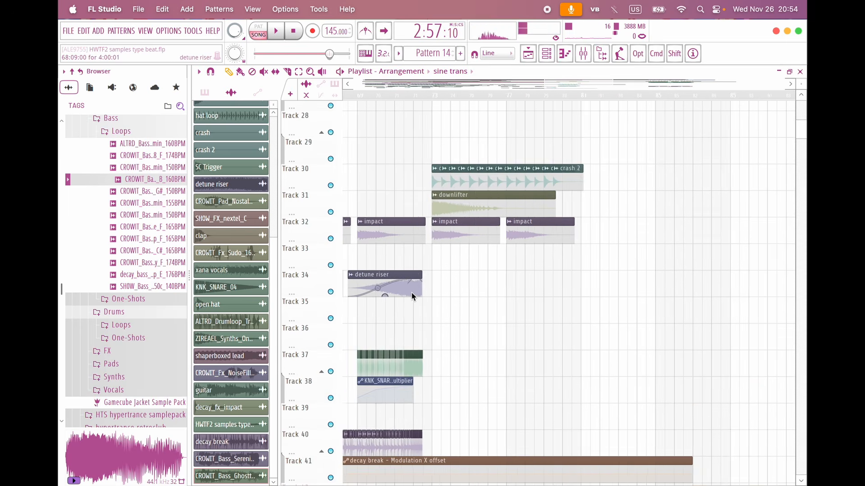
{"action": "scroll", "coordinate": [411, 293], "scroll_direction": "down", "scroll_amount": 4}
{"action": "left_click_drag", "start_coordinate": [410, 290], "coordinate": [679, 283]}
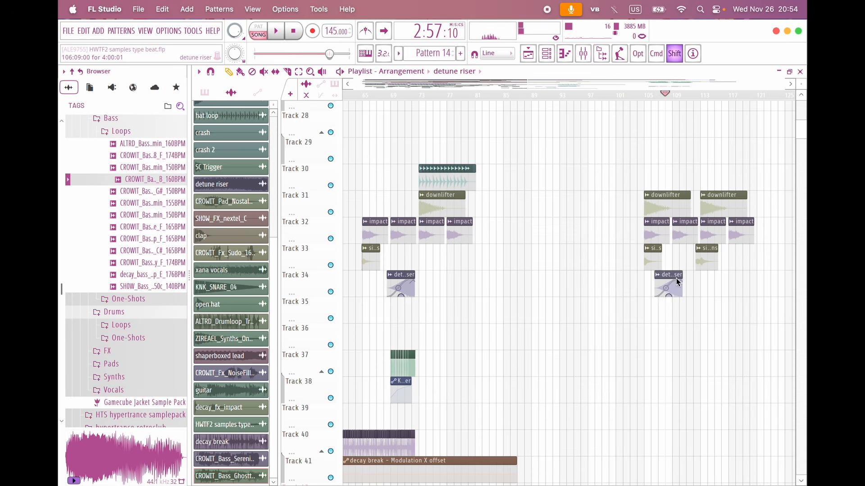
{"action": "scroll", "coordinate": [647, 329], "scroll_direction": "up", "scroll_amount": 5}
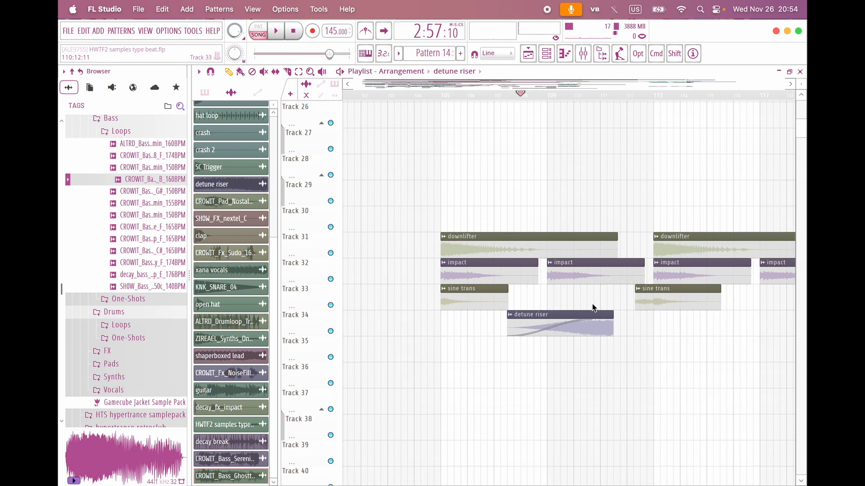
{"action": "left_click_drag", "start_coordinate": [577, 313], "coordinate": [608, 315]}
{"action": "scroll", "coordinate": [609, 315], "scroll_direction": "up", "scroll_amount": 4}
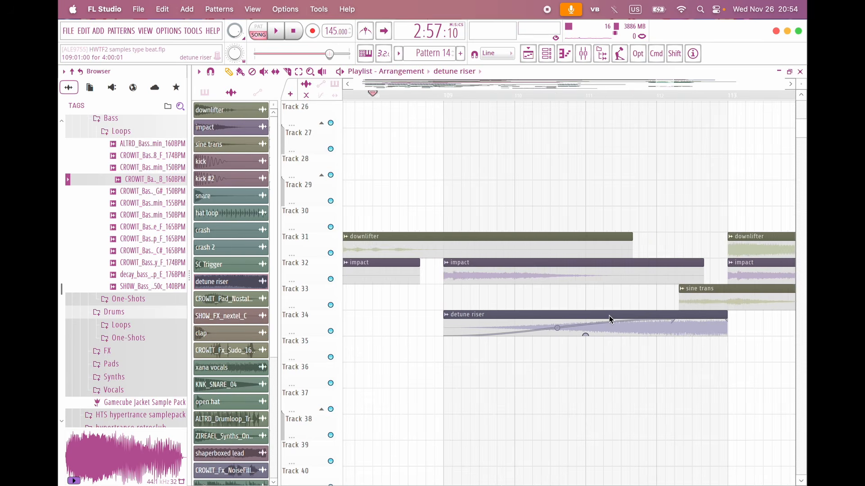
Step: Check the detune riser's channel settings and play the drop through the transition into bar 113
{"action": "right_click", "coordinate": [609, 316], "text": "alt"}
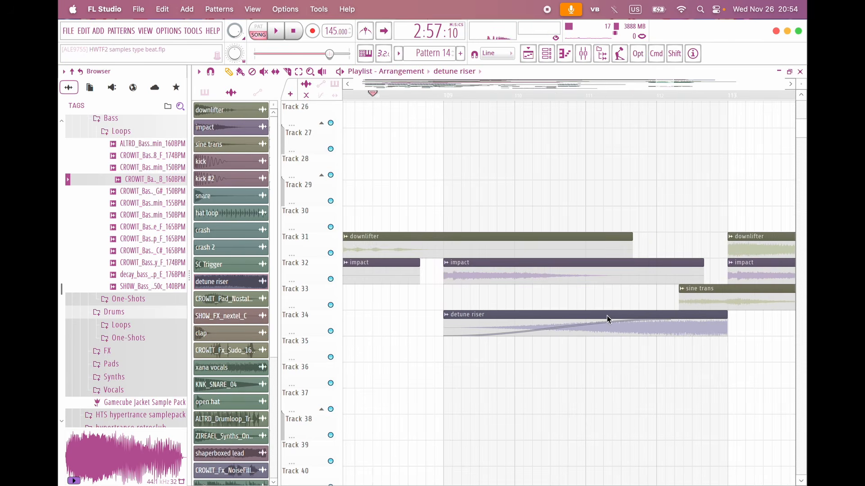
{"action": "double_click", "coordinate": [502, 320]}
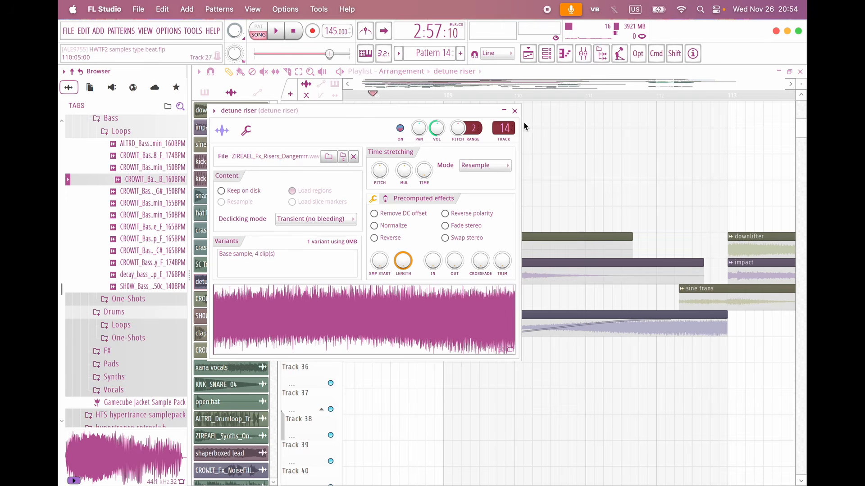
{"action": "left_click", "coordinate": [515, 111]}
{"action": "key", "text": "space"}
{"action": "scroll", "coordinate": [534, 185], "scroll_direction": "down", "scroll_amount": 3}
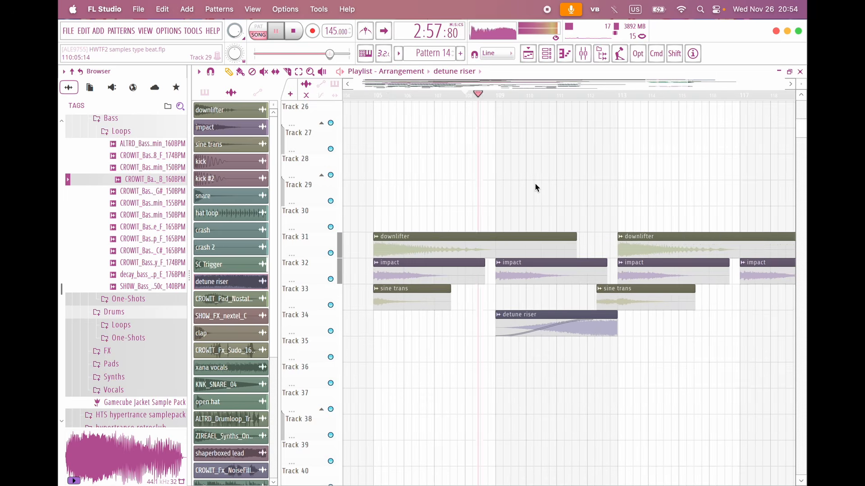
{"action": "scroll", "coordinate": [490, 196], "scroll_direction": "up", "scroll_amount": 4}
{"action": "scroll", "coordinate": [490, 195], "scroll_direction": "down", "scroll_amount": 4}
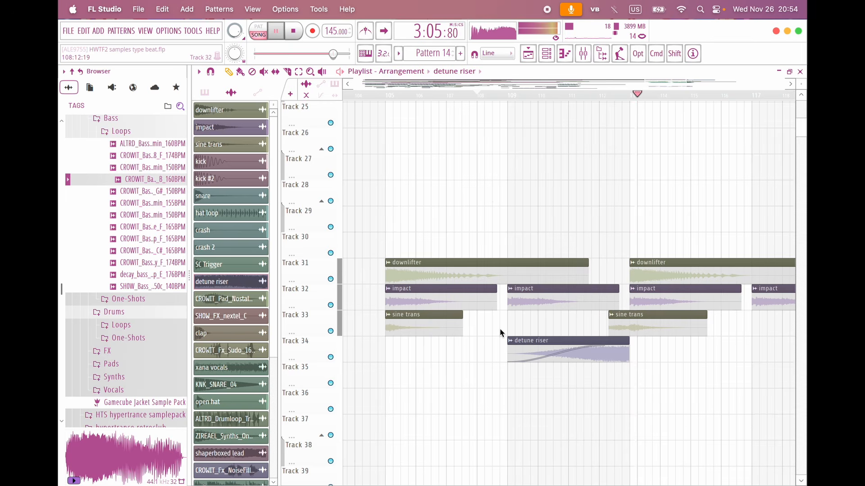
Step: Move the detune riser half a bar earlier and add a curved fade-in to the sine trans clip at 112:06:00, playing the transition
{"action": "scroll", "coordinate": [620, 368], "scroll_direction": "up", "scroll_amount": 3}
{"action": "key", "text": "space"}
{"action": "left_click_drag", "start_coordinate": [626, 339], "coordinate": [655, 310]}
{"action": "scroll", "coordinate": [635, 349], "scroll_direction": "up", "scroll_amount": 3}
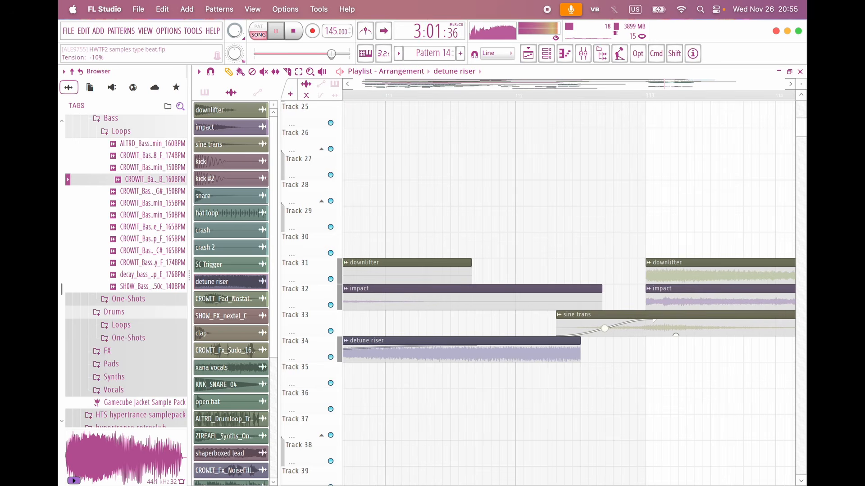
{"action": "scroll", "coordinate": [604, 399], "scroll_direction": "down", "scroll_amount": 3}
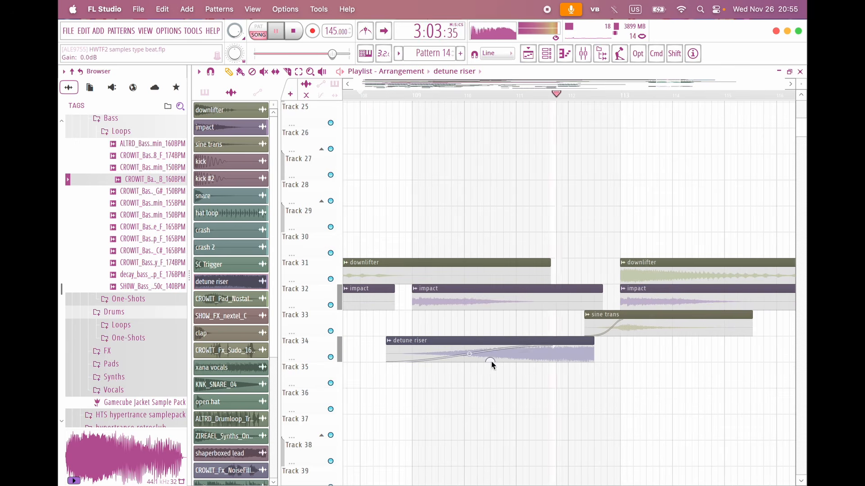
{"action": "scroll", "coordinate": [637, 459], "scroll_direction": "down", "scroll_amount": 4}
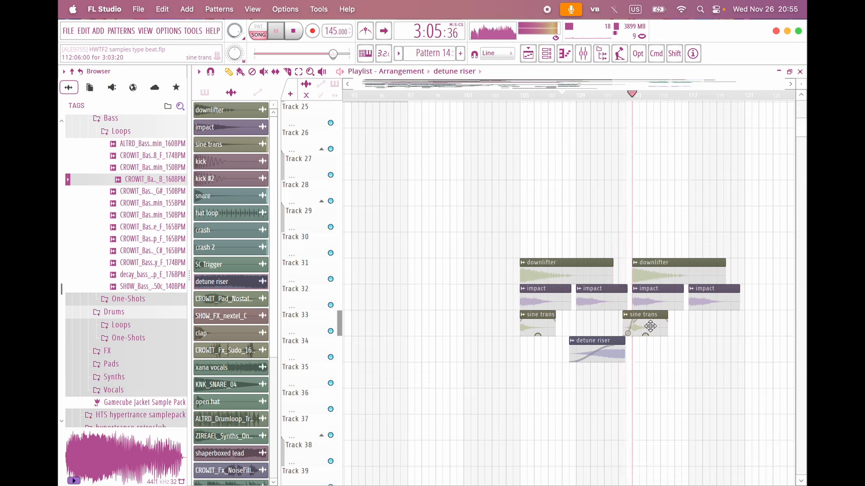
{"action": "scroll", "coordinate": [650, 326], "scroll_direction": "up", "scroll_amount": 12}
{"action": "key", "text": "space"}
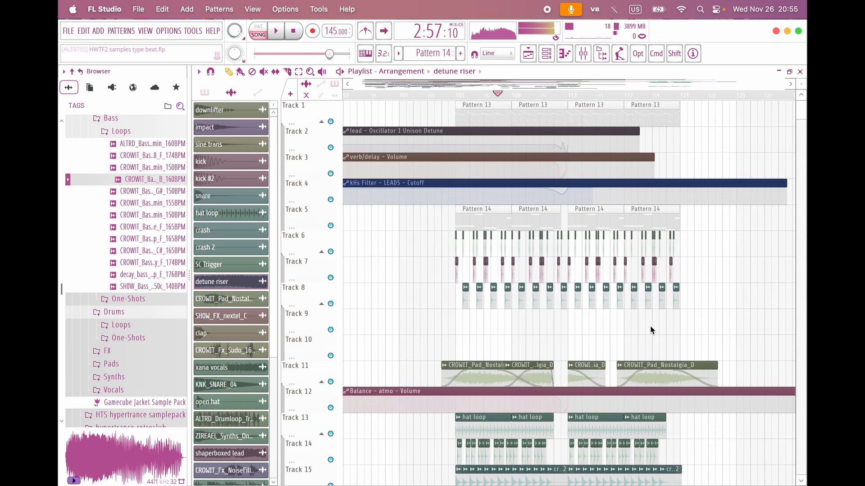
Step: Examine the lead, reese, drum and pad clips and the automation on the upper tracks around the drop
{"action": "scroll", "coordinate": [574, 290], "scroll_direction": "left", "scroll_amount": 5}
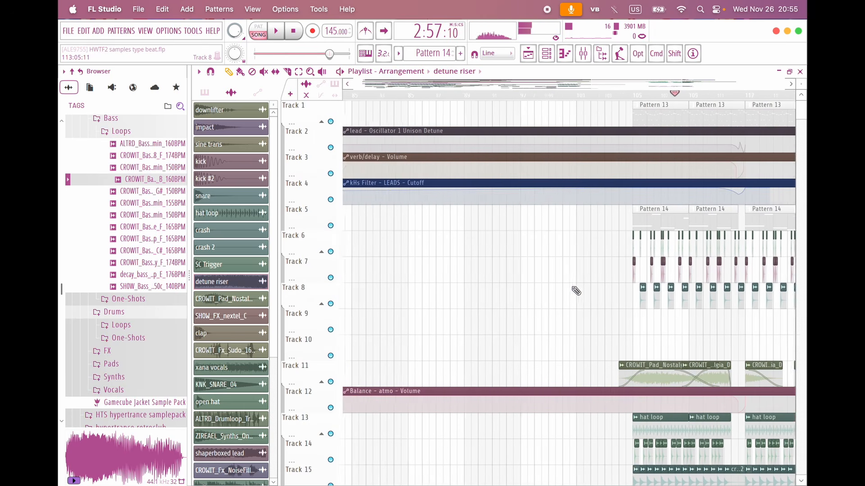
{"action": "scroll", "coordinate": [575, 291], "scroll_direction": "down", "scroll_amount": 5}
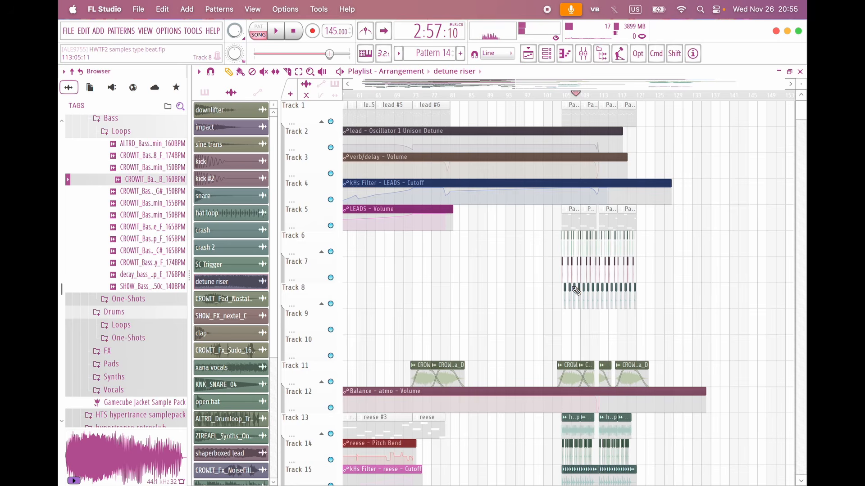
{"action": "scroll", "coordinate": [576, 290], "scroll_direction": "down", "scroll_amount": 2}
{"action": "scroll", "coordinate": [577, 320], "scroll_direction": "left", "scroll_amount": 2}
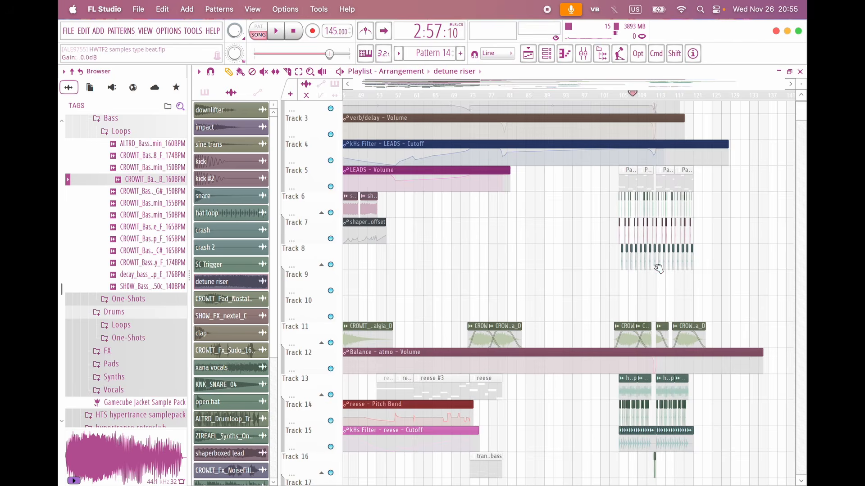
{"action": "scroll", "coordinate": [658, 269], "scroll_direction": "up", "scroll_amount": 5}
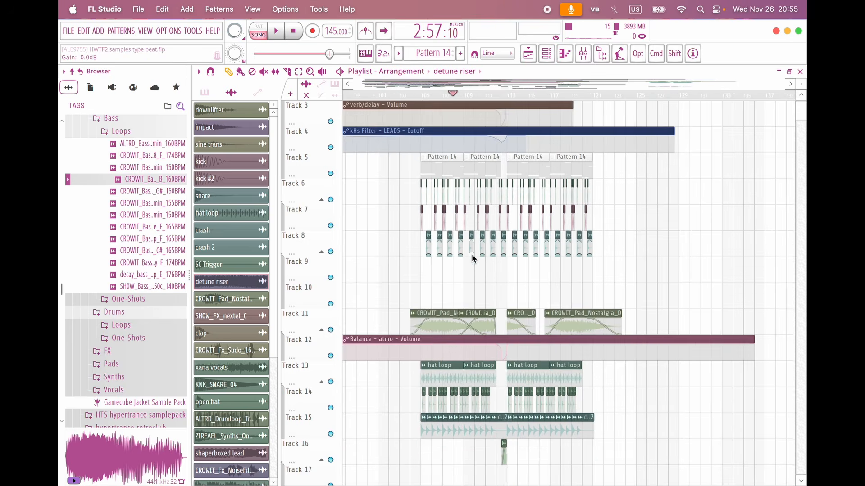
{"action": "scroll", "coordinate": [450, 234], "scroll_direction": "up", "scroll_amount": 2}
{"action": "scroll", "coordinate": [452, 156], "scroll_direction": "up", "scroll_amount": 3}
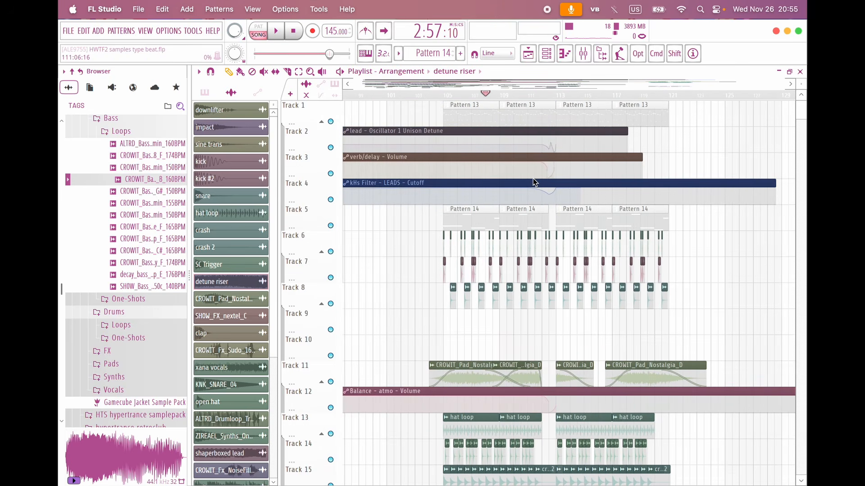
{"action": "scroll", "coordinate": [614, 230], "scroll_direction": "left", "scroll_amount": 1}
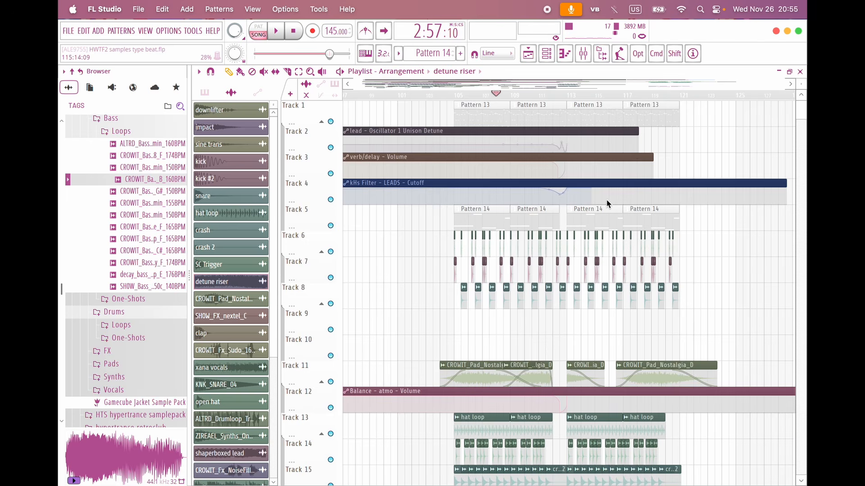
{"action": "scroll", "coordinate": [682, 168], "scroll_direction": "down", "scroll_amount": 2}
Step: Shorten the last Pattern 14 clip on Track 5 to end at bar 120 and delete the drum clips after it on Tracks 6–8
{"action": "scroll", "coordinate": [685, 163], "scroll_direction": "up", "scroll_amount": 3}
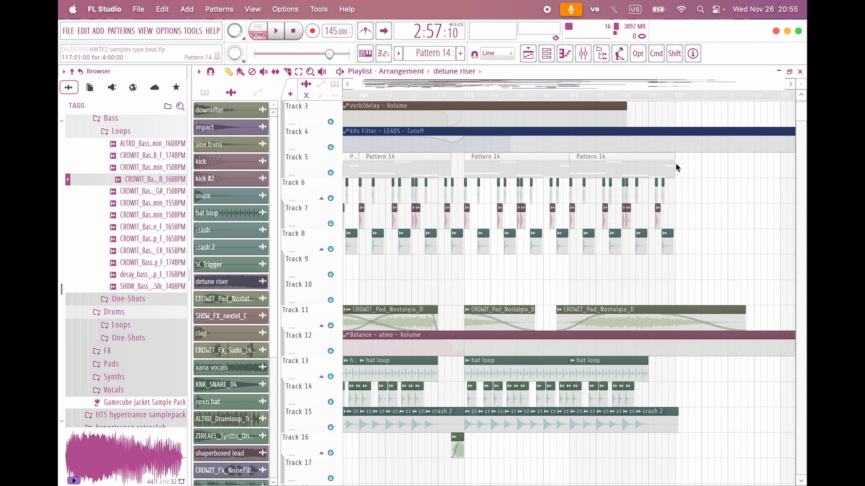
{"action": "scroll", "coordinate": [681, 285], "scroll_direction": "up", "scroll_amount": 3}
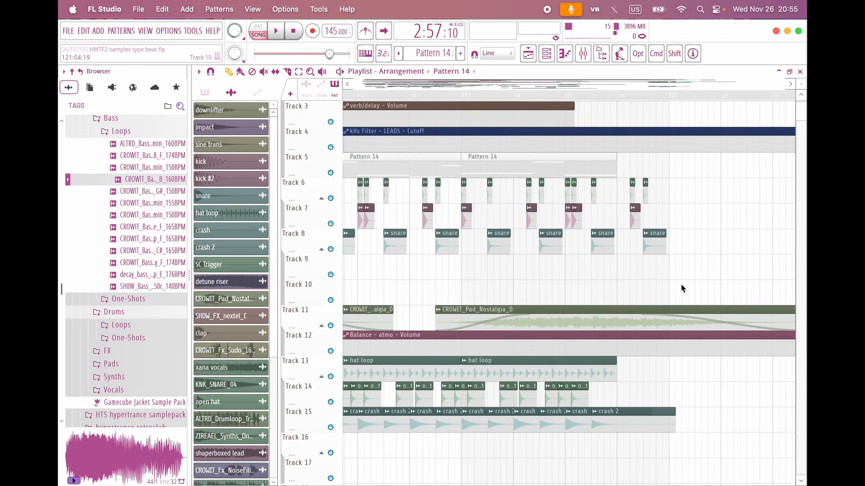
{"action": "left_click_drag", "start_coordinate": [680, 275], "coordinate": [631, 202]}
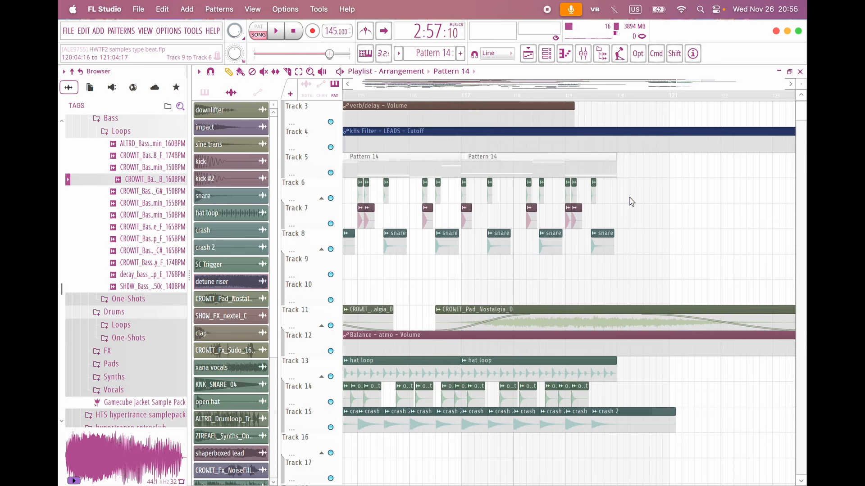
Step: Copy the three short ALTRD_Drumloop_Trust_Me_Bro fill clips on Track 26 in the bar before bar 29
{"action": "scroll", "coordinate": [604, 336], "scroll_direction": "down", "scroll_amount": 4}
{"action": "scroll", "coordinate": [657, 304], "scroll_direction": "down", "scroll_amount": 8}
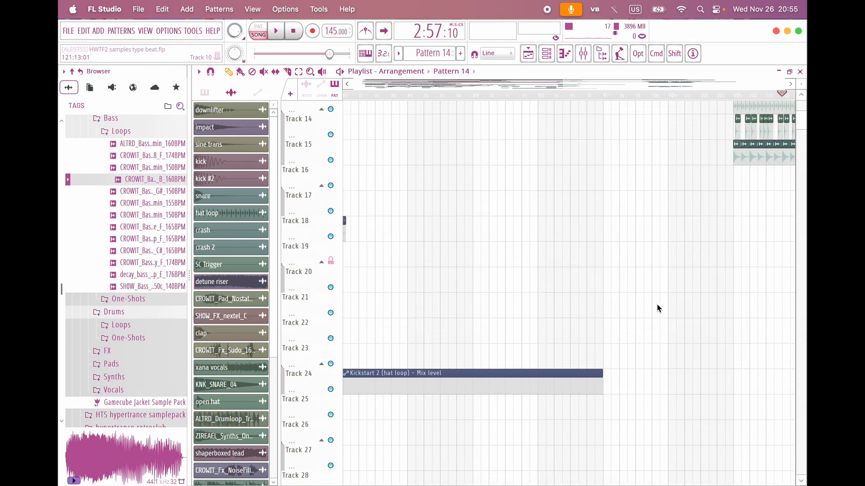
{"action": "scroll", "coordinate": [656, 304], "scroll_direction": "right", "scroll_amount": 10}
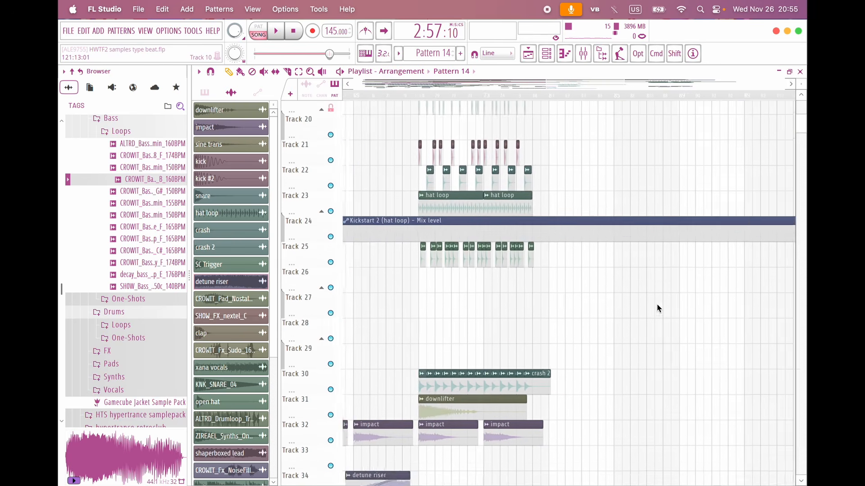
{"action": "scroll", "coordinate": [547, 299], "scroll_direction": "left", "scroll_amount": 15}
{"action": "double_click", "coordinate": [368, 360]}
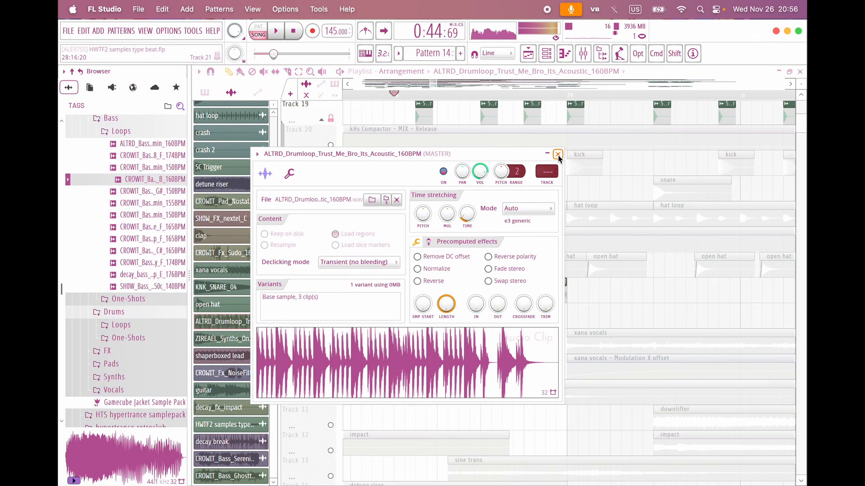
{"action": "left_click", "coordinate": [558, 154]}
{"action": "scroll", "coordinate": [491, 313], "scroll_direction": "down", "scroll_amount": 3}
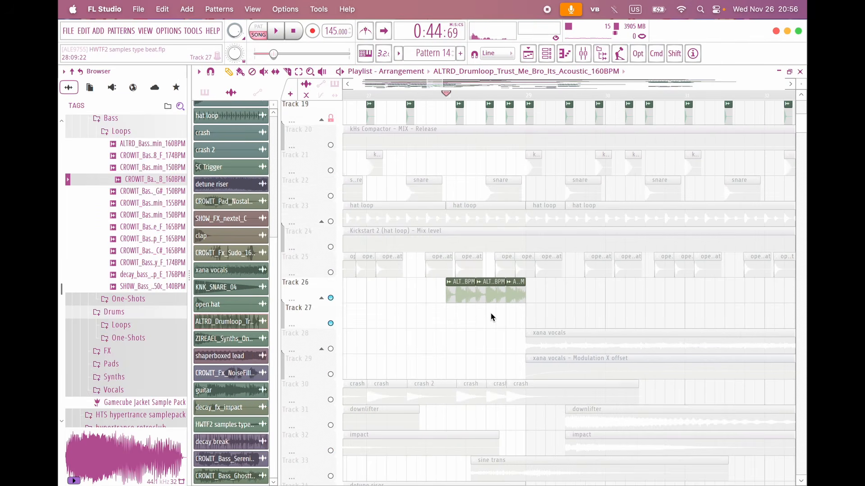
{"action": "scroll", "coordinate": [490, 313], "scroll_direction": "down", "scroll_amount": 3}
{"action": "scroll", "coordinate": [490, 313], "scroll_direction": "down", "scroll_amount": 2}
{"action": "left_click_drag", "start_coordinate": [521, 304], "coordinate": [468, 298]}
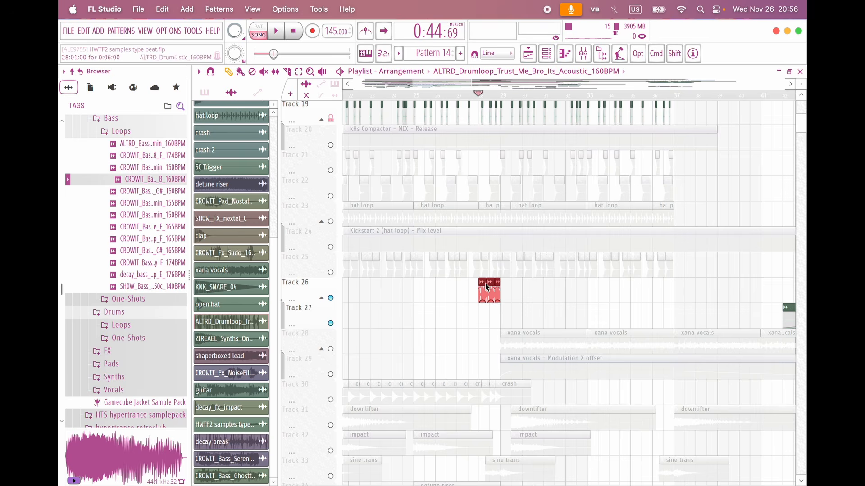
Step: Paste the drum fill clips on Track 26 at bar 119, near the end of the drop
{"action": "scroll", "coordinate": [496, 304], "scroll_direction": "right", "scroll_amount": 15}
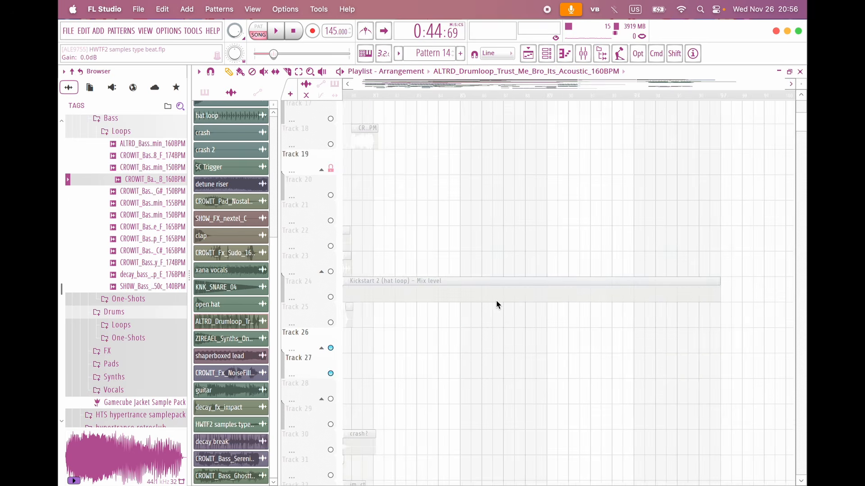
{"action": "left_click", "coordinate": [551, 95]}
{"action": "scroll", "coordinate": [566, 207], "scroll_direction": "down", "scroll_amount": 4}
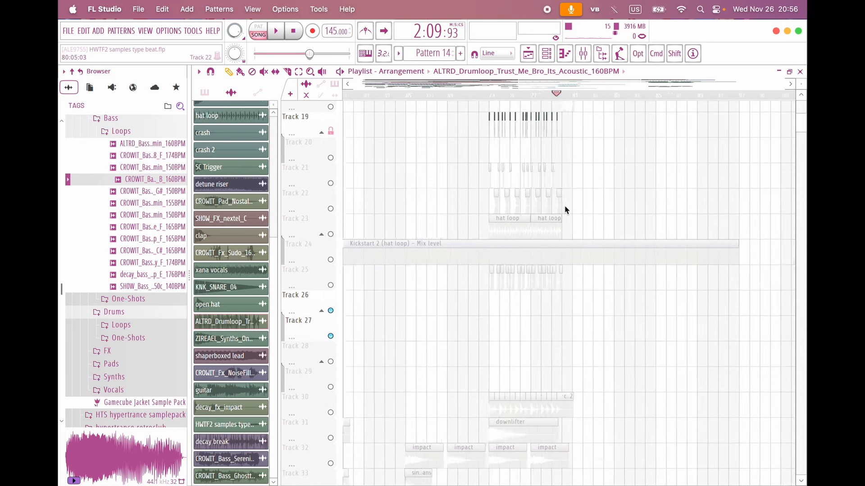
{"action": "scroll", "coordinate": [535, 203], "scroll_direction": "right", "scroll_amount": 10}
{"action": "scroll", "coordinate": [534, 204], "scroll_direction": "down", "scroll_amount": 3}
{"action": "scroll", "coordinate": [534, 204], "scroll_direction": "right", "scroll_amount": 3}
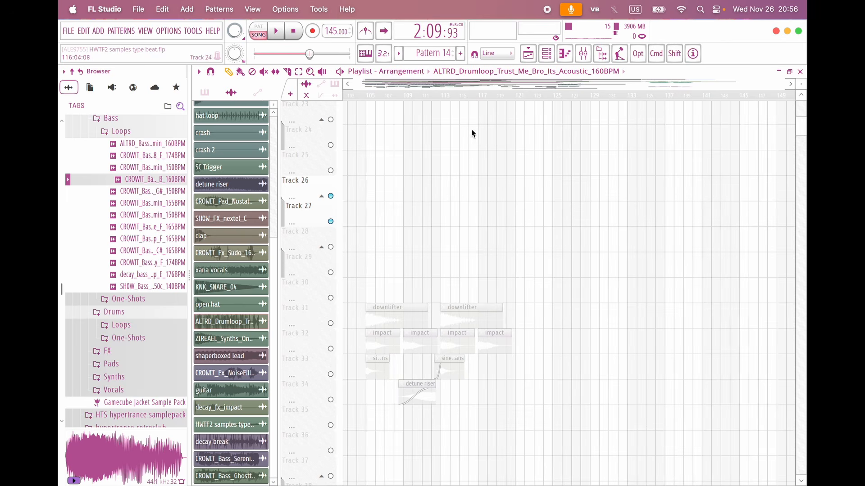
{"action": "left_click", "coordinate": [495, 95]}
{"action": "key", "text": "super+v"}
{"action": "scroll", "coordinate": [493, 97], "scroll_direction": "up", "scroll_amount": 6}
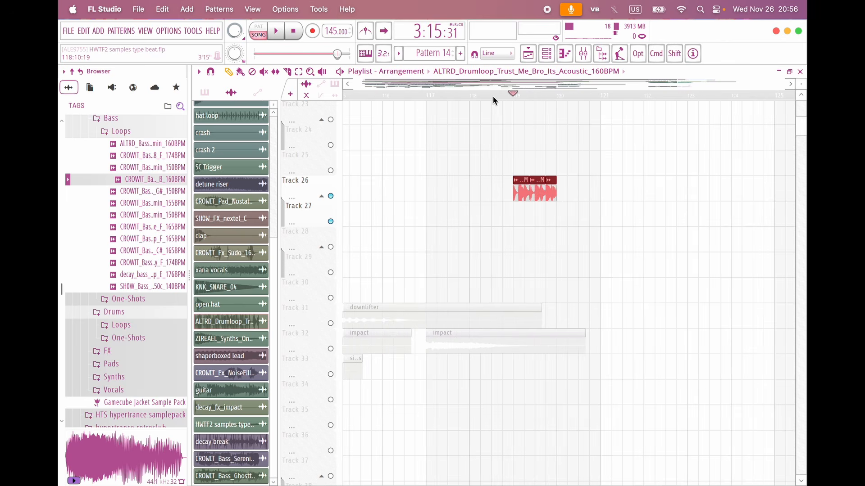
Step: Move the pasted drum fill to start at bar 120, restore the dimmed tracks and play the drop's ending
{"action": "key", "text": "shift+Right"}
{"action": "key", "text": "shift+Right"}
{"action": "key", "text": "shift+Right"}
{"action": "key", "text": "shift+Right"}
{"action": "key", "text": "space"}
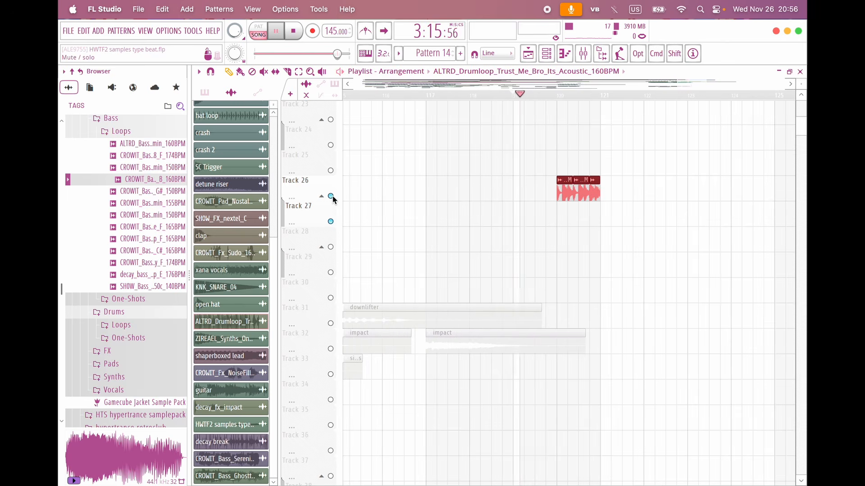
{"action": "scroll", "coordinate": [393, 205], "scroll_direction": "up", "scroll_amount": 15}
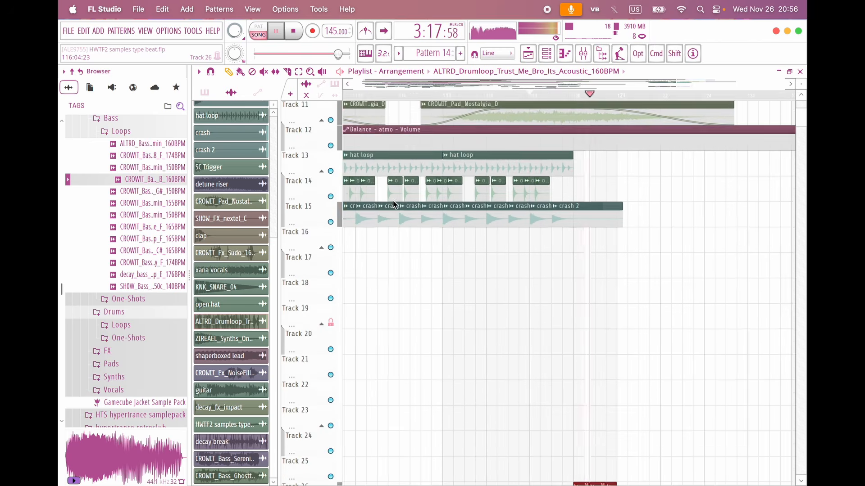
{"action": "key", "text": "space"}
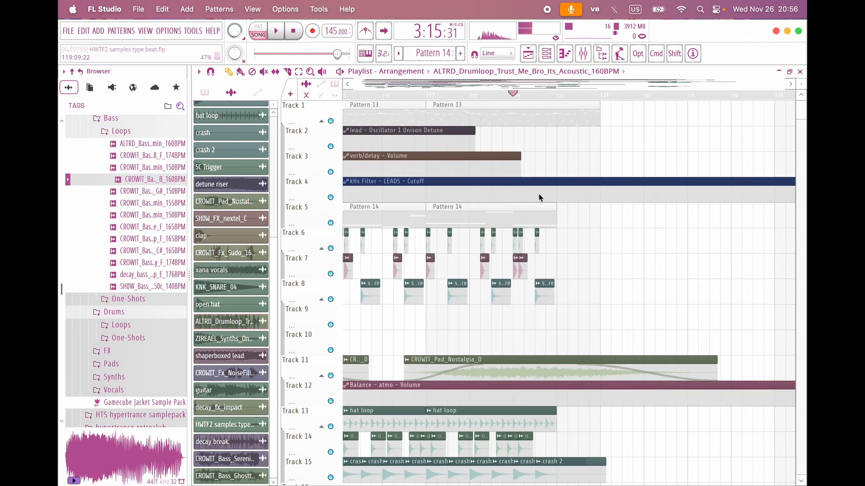
Step: Add points to the kHs Filter - LEADS - Cutoff automation just before bar 120 and at bar 121, sloping the cutoff down, and play it
{"action": "left_click_drag", "start_coordinate": [538, 197], "coordinate": [546, 194]}
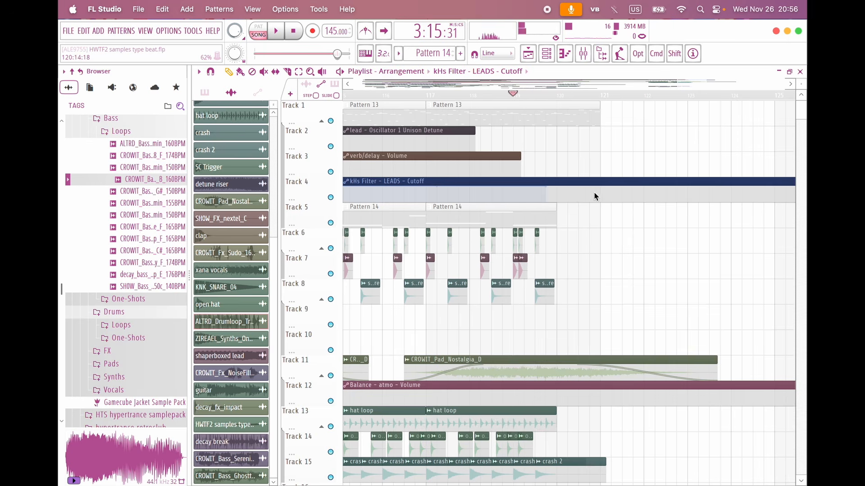
{"action": "left_click_drag", "start_coordinate": [594, 194], "coordinate": [601, 195]}
{"action": "key", "text": "space"}
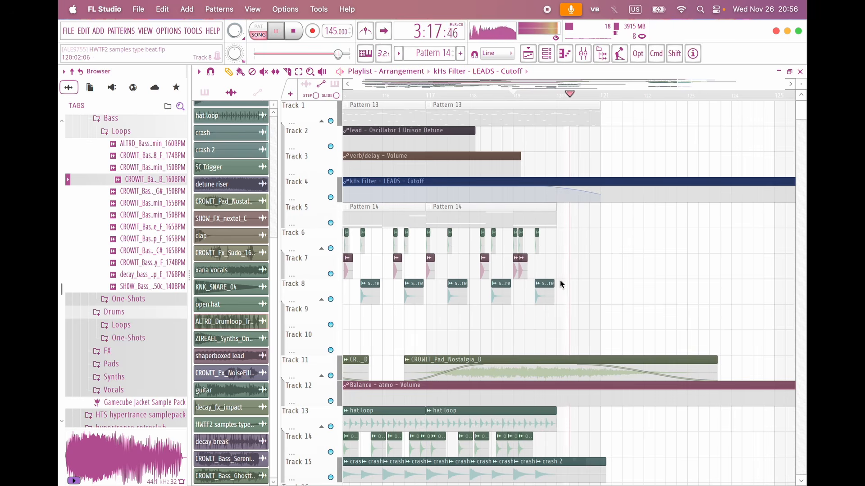
{"action": "key", "text": "space"}
{"action": "key", "text": "space"}
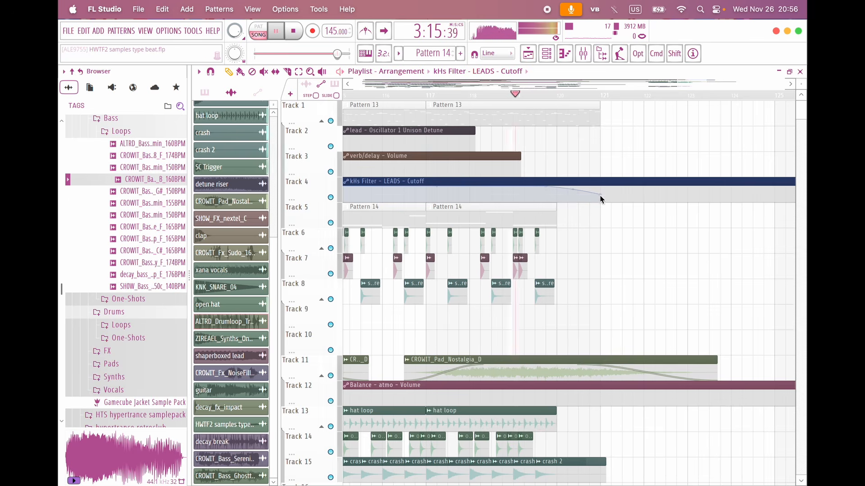
Step: Move the low leads cutoff point to 120:01:00 and add a point at bar 121 raising the cutoff again, playing the result
{"action": "left_click_drag", "start_coordinate": [600, 195], "coordinate": [566, 194]}
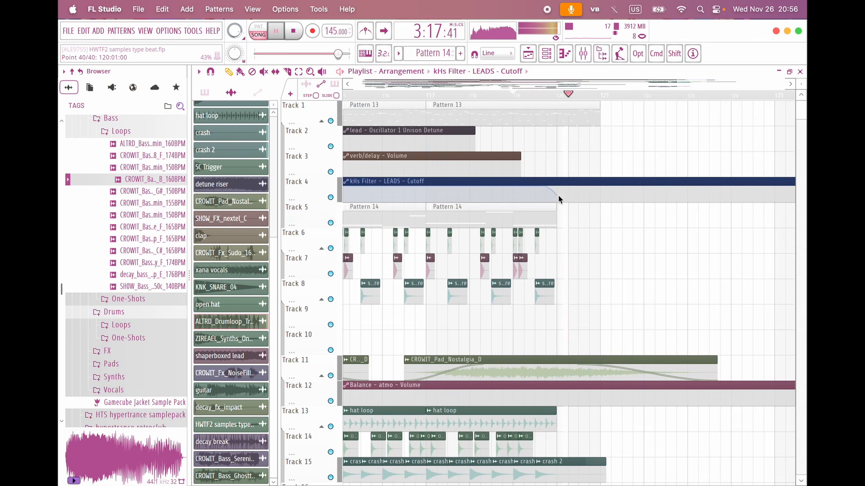
{"action": "key", "text": "space"}
{"action": "key", "text": "space"}
{"action": "right_click", "coordinate": [600, 187]}
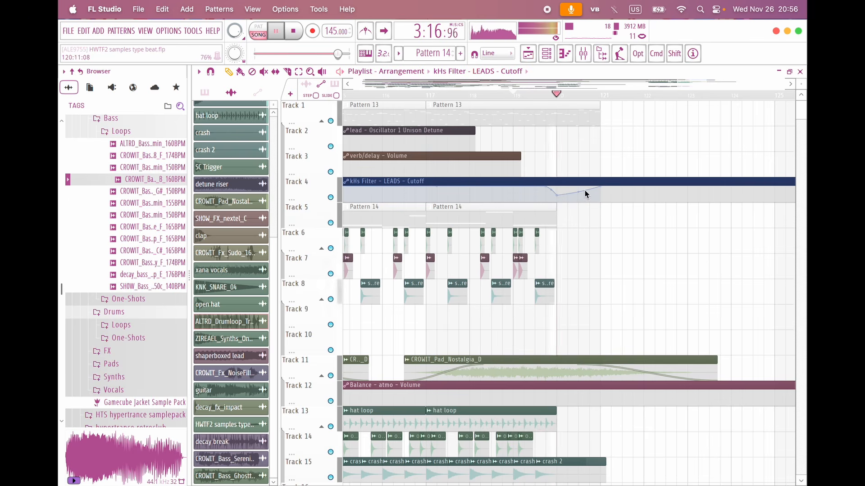
{"action": "scroll", "coordinate": [547, 252], "scroll_direction": "down", "scroll_amount": 15}
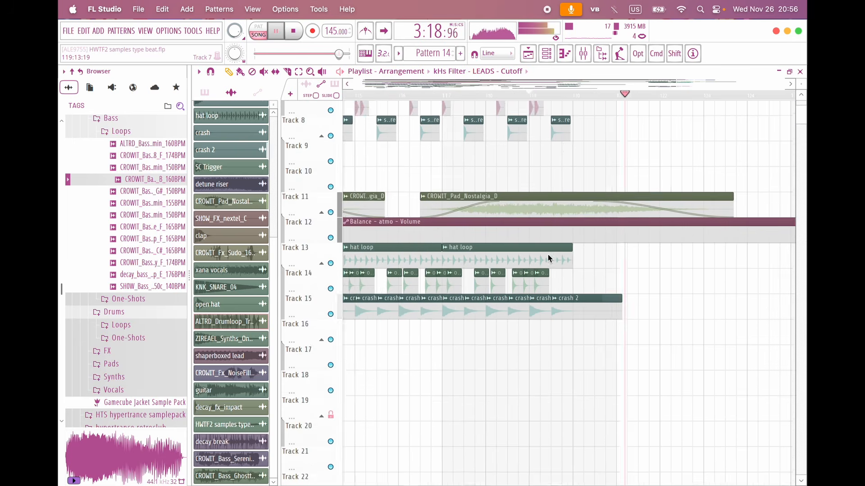
{"action": "key", "text": "space"}
Step: Duplicate the detune riser and sine trans clips to the drop's end, with the sine trans copy starting at 120:02:00
{"action": "scroll", "coordinate": [553, 256], "scroll_direction": "down", "scroll_amount": 2}
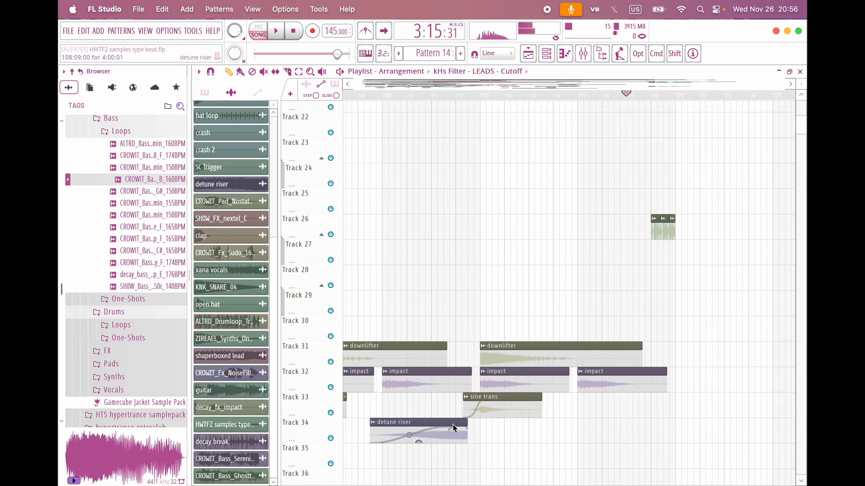
{"action": "left_click_drag", "start_coordinate": [497, 439], "coordinate": [446, 418]}
{"action": "key", "text": "space"}
{"action": "mouse_move", "coordinate": [514, 405]}
{"action": "left_mouse_down"}
{"action": "mouse_move", "coordinate": [707, 400]}
{"action": "mouse_move", "coordinate": [700, 404]}
{"action": "left_mouse_up"}
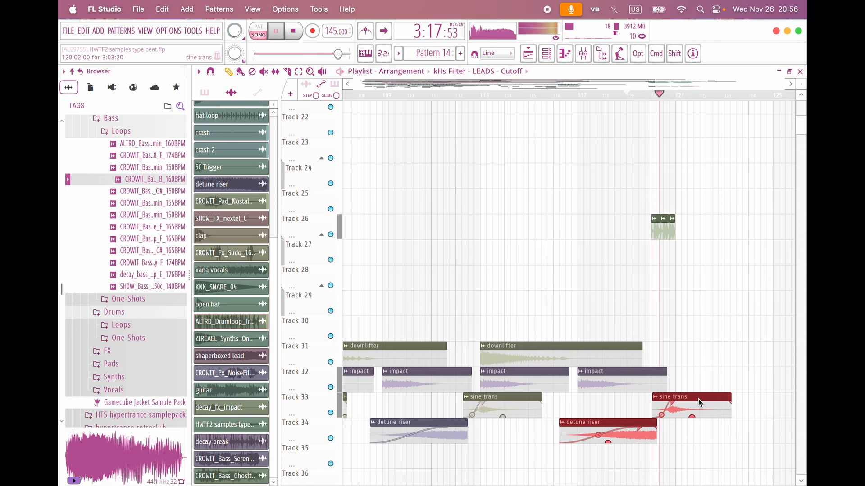
{"action": "key", "text": "space"}
Step: Play the drop's ending with its fill and transition effects, and compare its layers with the earlier lead, arp and reese sections
{"action": "scroll", "coordinate": [660, 309], "scroll_direction": "up", "scroll_amount": 5}
{"action": "key", "text": "space"}
{"action": "scroll", "coordinate": [659, 315], "scroll_direction": "up", "scroll_amount": 5}
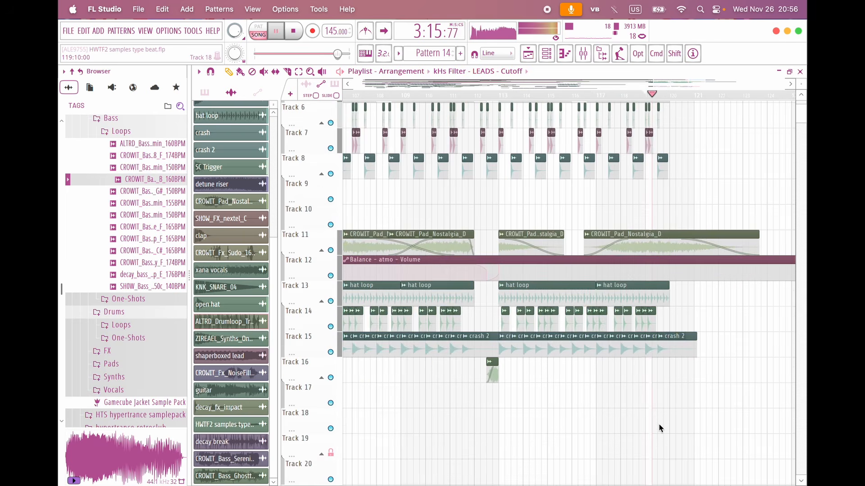
{"action": "scroll", "coordinate": [661, 414], "scroll_direction": "down", "scroll_amount": 4}
{"action": "scroll", "coordinate": [662, 403], "scroll_direction": "up", "scroll_amount": 5}
{"action": "scroll", "coordinate": [695, 288], "scroll_direction": "right", "scroll_amount": 1}
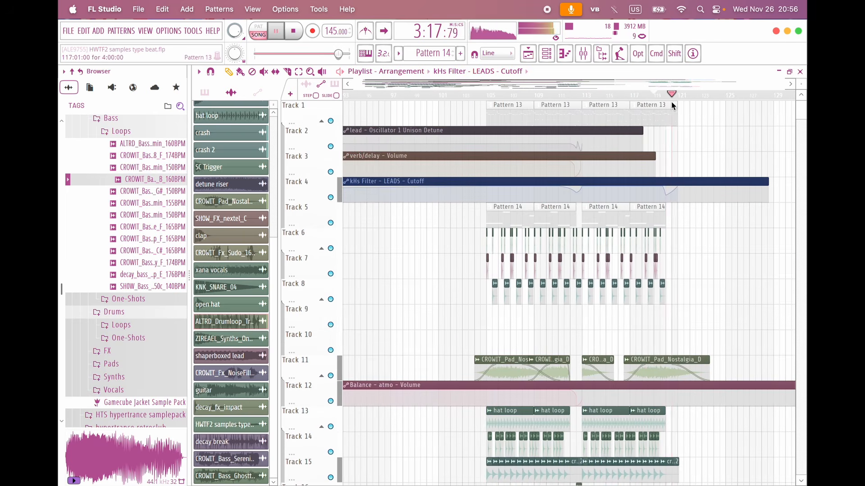
{"action": "scroll", "coordinate": [688, 178], "scroll_direction": "up", "scroll_amount": 2}
{"action": "key", "text": "space"}
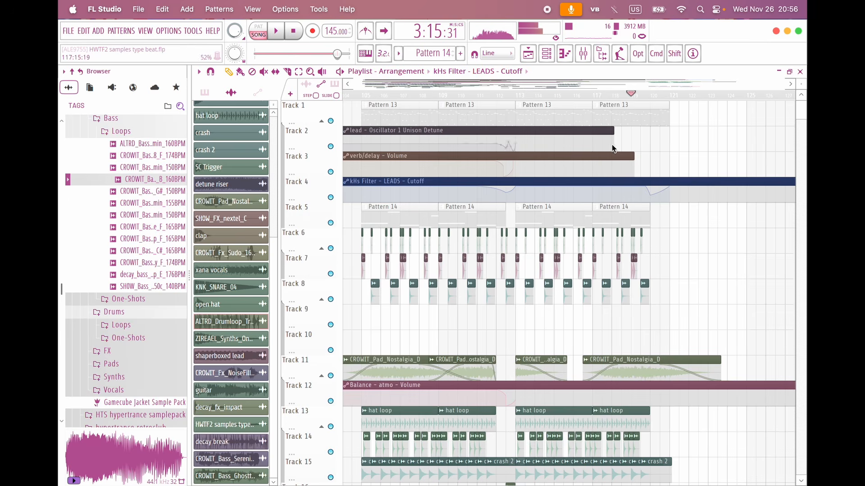
{"action": "scroll", "coordinate": [618, 156], "scroll_direction": "down", "scroll_amount": 1}
{"action": "scroll", "coordinate": [617, 156], "scroll_direction": "down", "scroll_amount": 2}
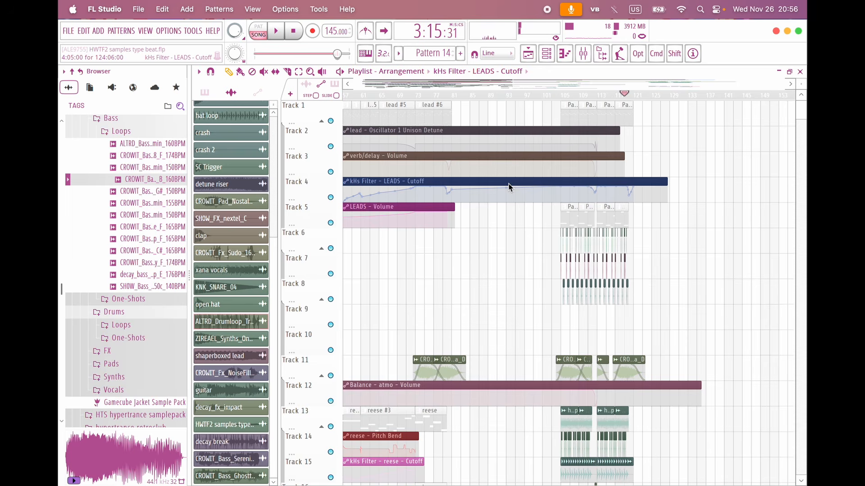
{"action": "scroll", "coordinate": [509, 186], "scroll_direction": "left", "scroll_amount": 10}
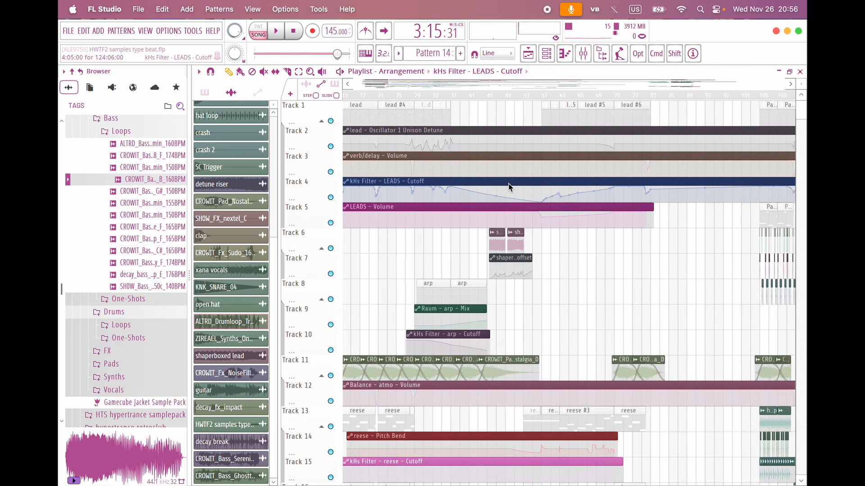
{"action": "scroll", "coordinate": [510, 187], "scroll_direction": "down", "scroll_amount": 2}
{"action": "scroll", "coordinate": [509, 187], "scroll_direction": "right", "scroll_amount": 8}
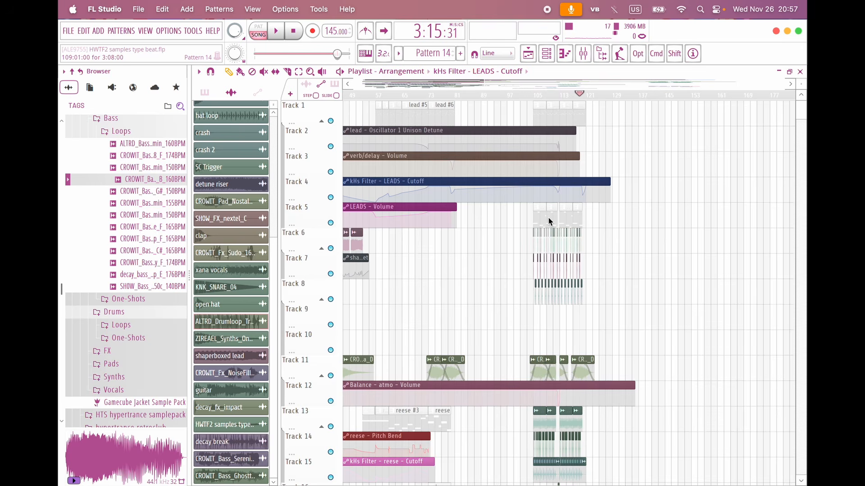
{"action": "scroll", "coordinate": [548, 218], "scroll_direction": "up", "scroll_amount": 4}
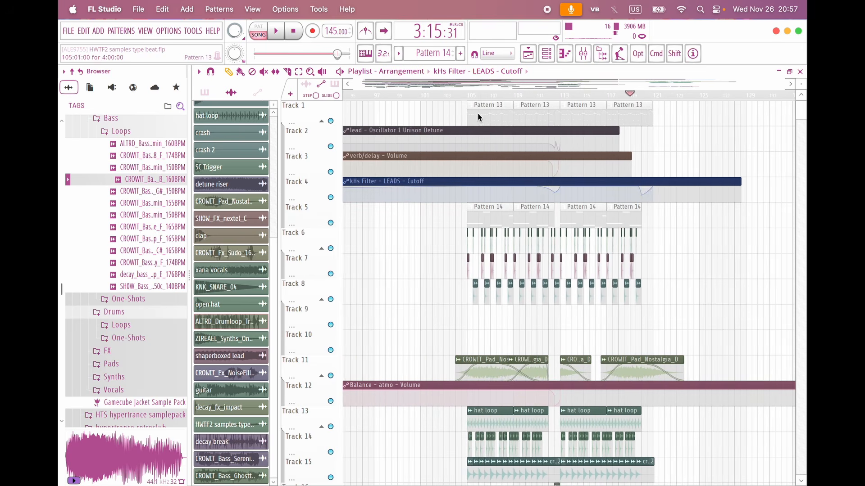
Step: Clone the lead channel of Pattern 13 with its notes into a new pattern and play it
{"action": "left_click", "coordinate": [479, 114]}
{"action": "left_click", "coordinate": [548, 51]}
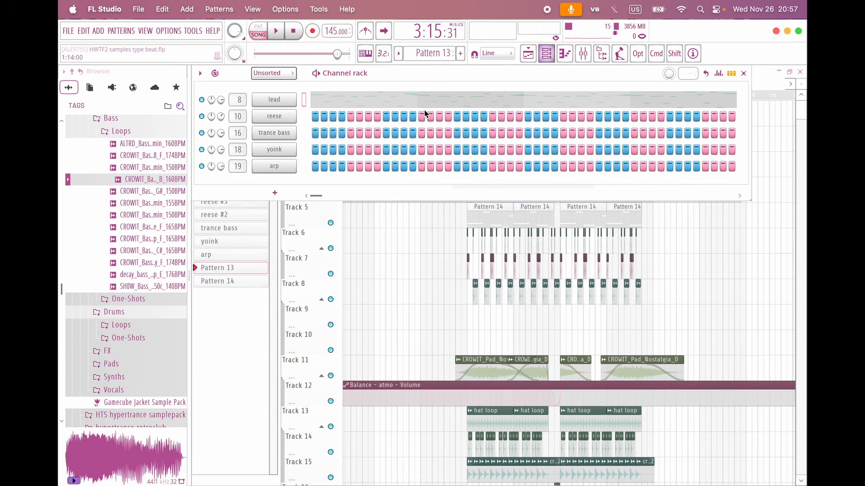
{"action": "right_click", "coordinate": [286, 99]}
{"action": "left_click", "coordinate": [280, 102]}
{"action": "right_click", "coordinate": [283, 107]}
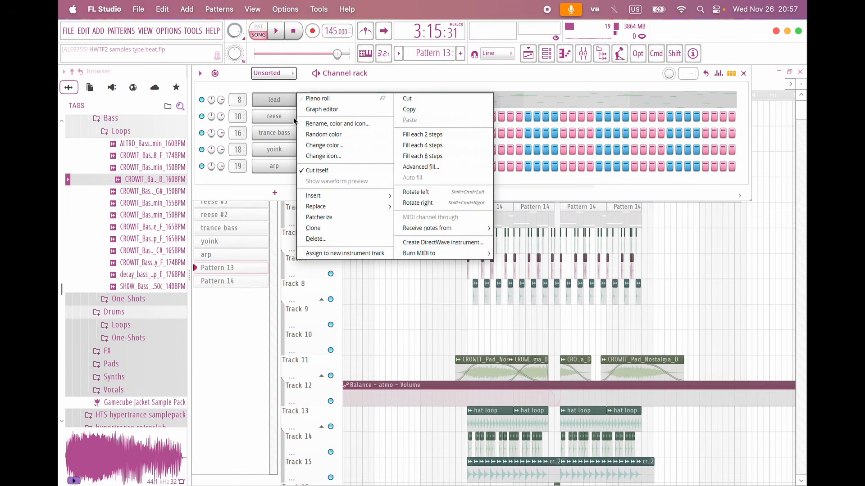
{"action": "left_click", "coordinate": [325, 250]}
{"action": "key", "text": "space"}
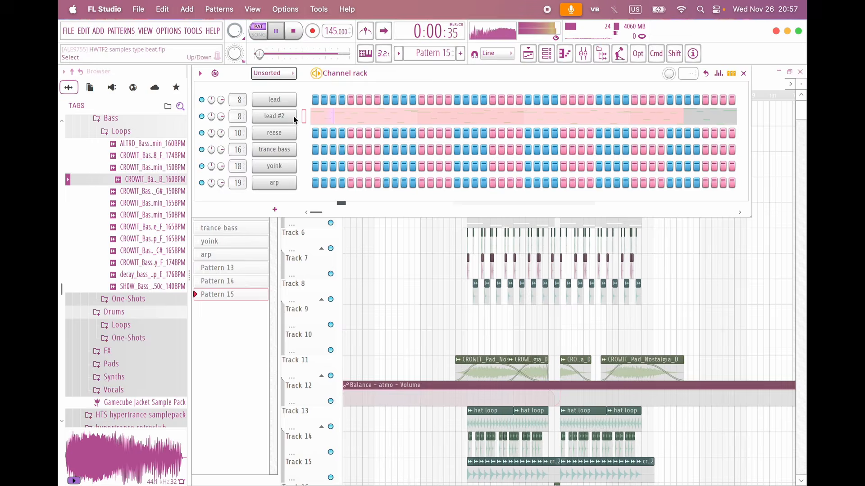
Step: Load the CROWIT_Lead_Loneliness preset in the cloned lead's Vital synth and play the pattern with it
{"action": "left_click", "coordinate": [279, 118]}
{"action": "key", "text": "space"}
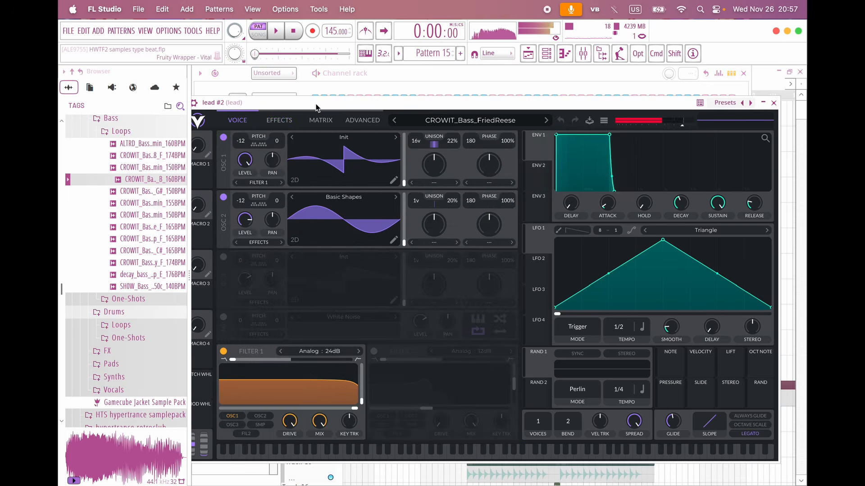
{"action": "left_click", "coordinate": [473, 120]}
{"action": "left_click", "coordinate": [475, 153]}
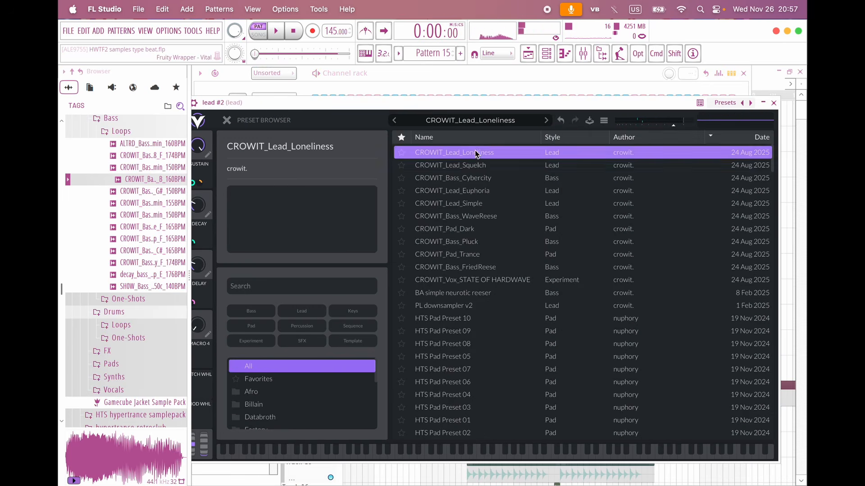
{"action": "left_click", "coordinate": [227, 121]}
{"action": "key", "text": "space"}
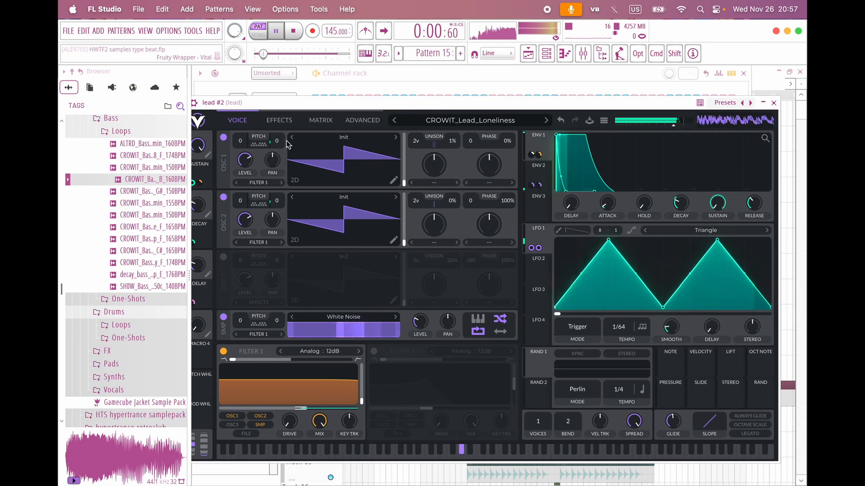
Step: Audition the following Vital presets on the cloned lead while the pattern plays, up to CROWIT_Lead_Simple
{"action": "left_click", "coordinate": [546, 121]}
{"action": "left_click", "coordinate": [546, 121]}
{"action": "left_click", "coordinate": [546, 120]}
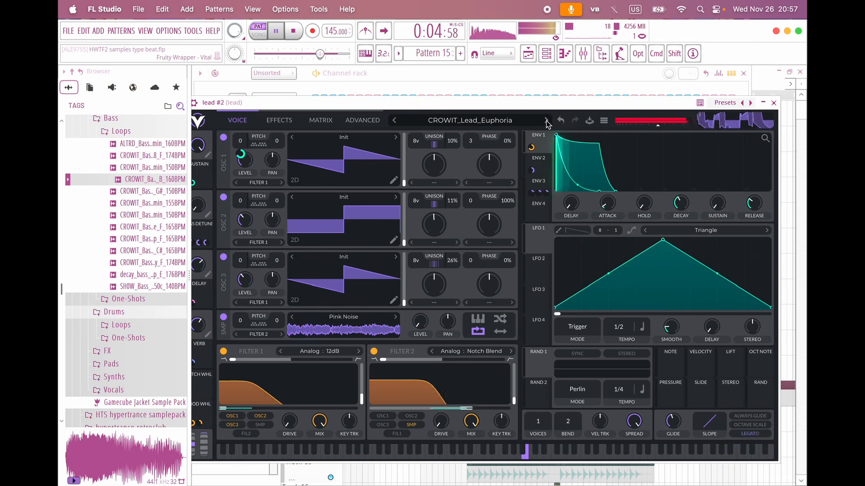
{"action": "left_click", "coordinate": [546, 121]}
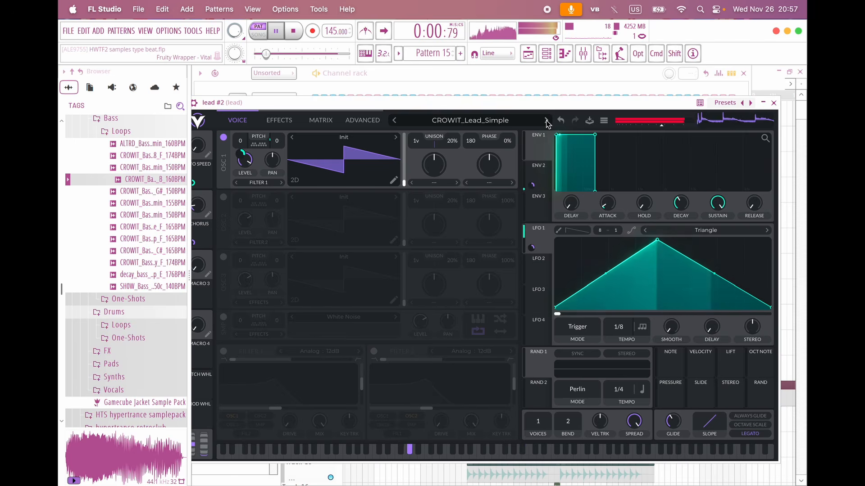
Step: Audition the remaining CROWIT presets on the lead #2 Vital while the pattern plays, up to CROWIT_Vox_STATE OF HARDWAVE
{"action": "left_click", "coordinate": [547, 121]}
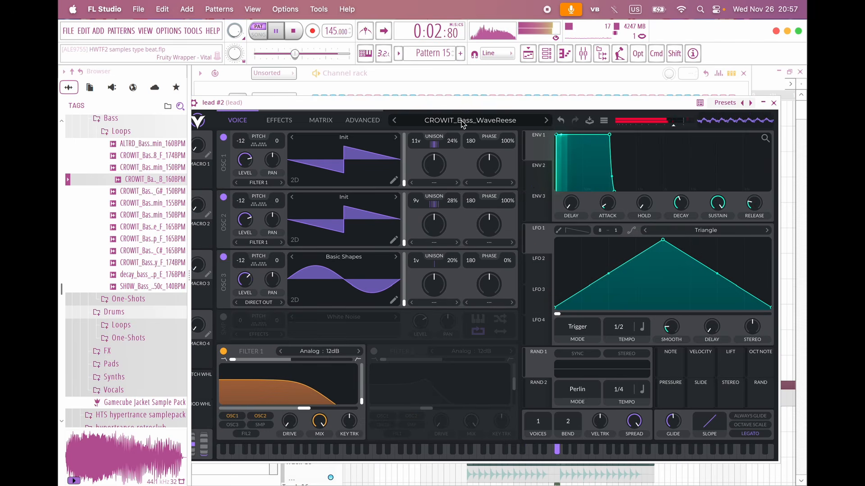
{"action": "left_click", "coordinate": [547, 121]}
{"action": "left_click", "coordinate": [546, 120]}
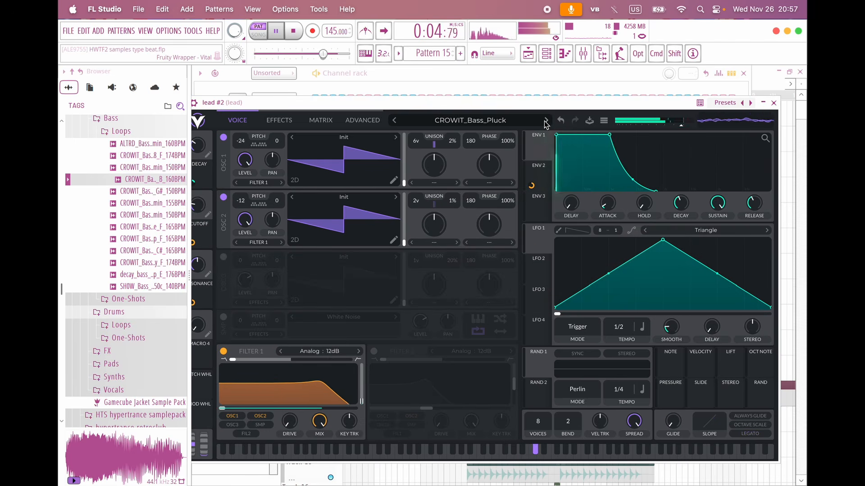
{"action": "left_click", "coordinate": [546, 121]}
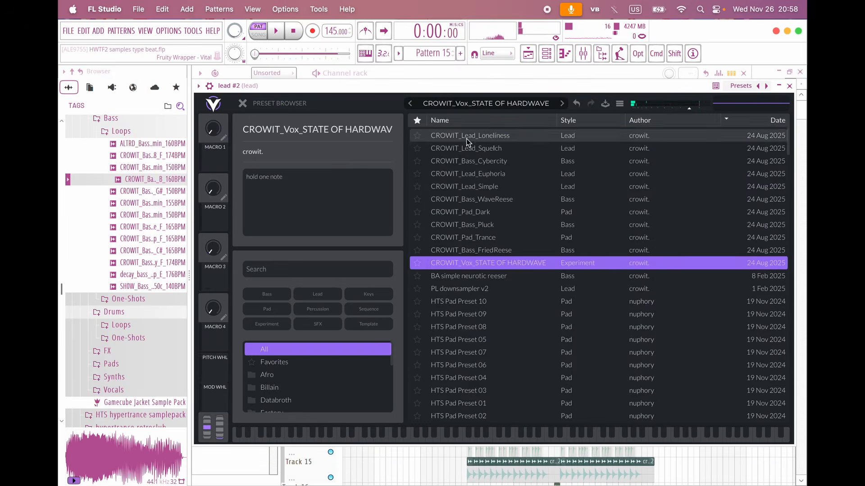
Step: Reload the CROWIT_Lead_Loneliness preset, set its Delay macro to 0 and turn its Delay effect off while playing the pattern
{"action": "left_click", "coordinate": [461, 137]}
{"action": "left_click", "coordinate": [243, 102]}
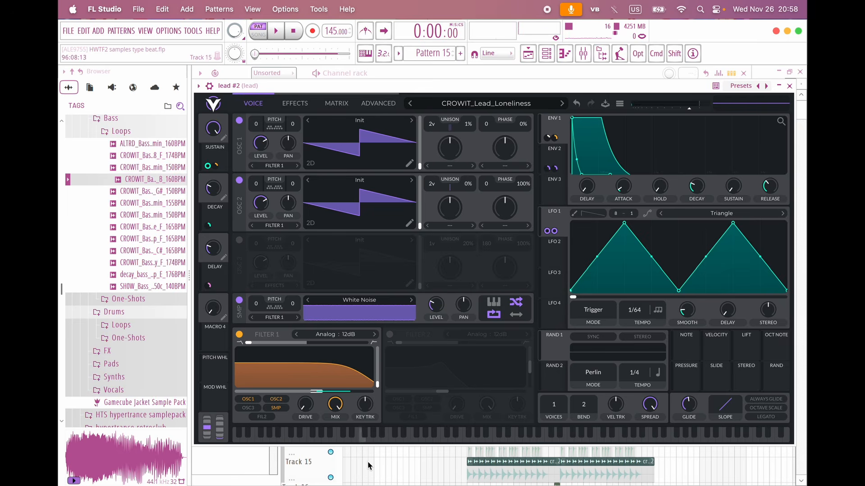
{"action": "key", "text": "space"}
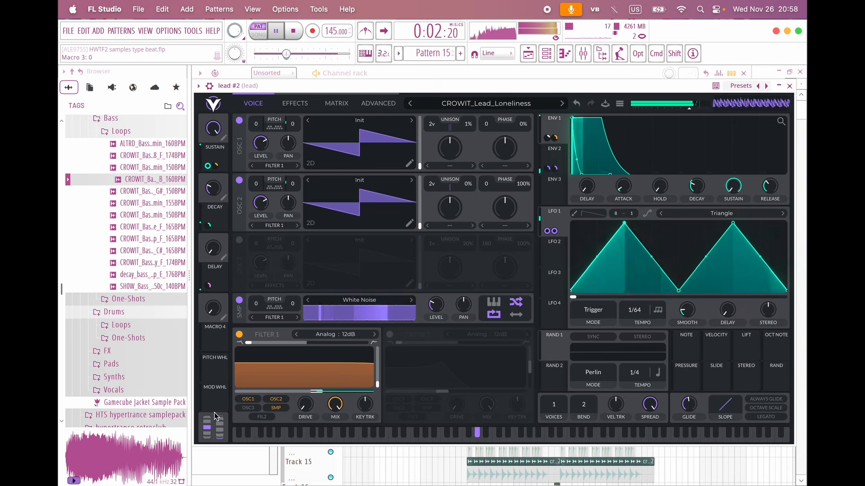
{"action": "left_click", "coordinate": [296, 103]}
{"action": "left_click", "coordinate": [239, 189]}
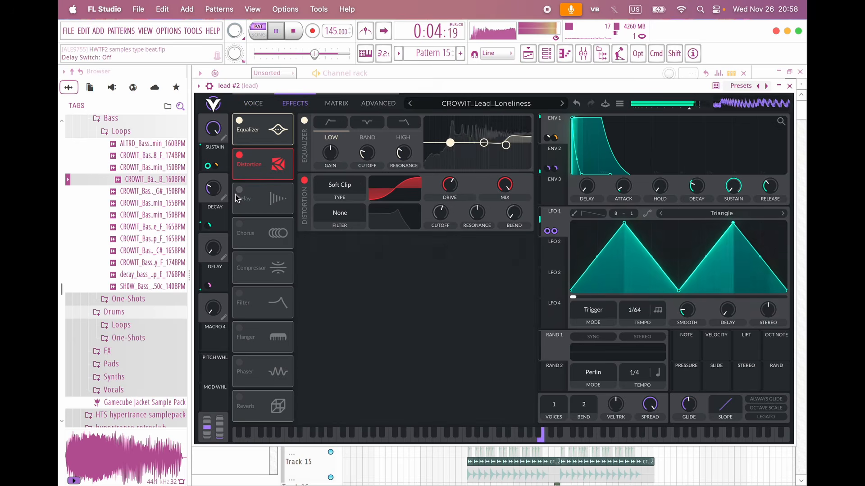
{"action": "left_click", "coordinate": [253, 103]}
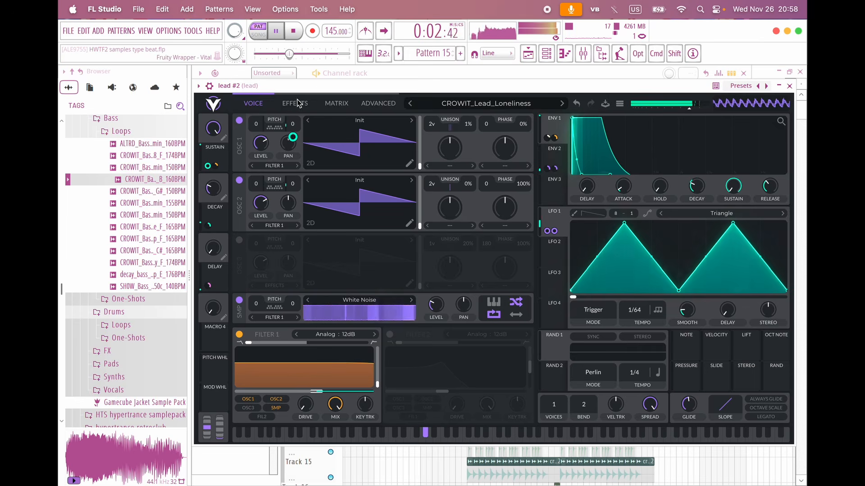
{"action": "key", "text": "space"}
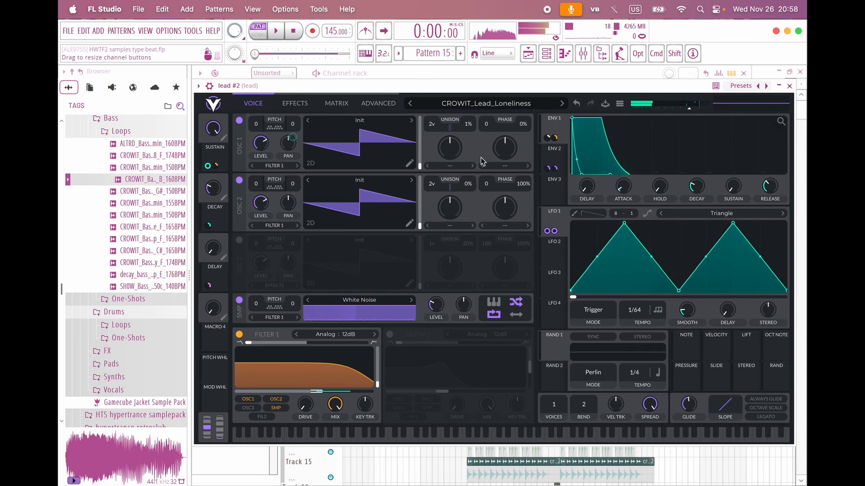
Step: Lower the Sustain macro to 0 and Filter 1's cutoff close to its minimum, checking the envelopes and playing the pattern
{"action": "left_click", "coordinate": [564, 152]}
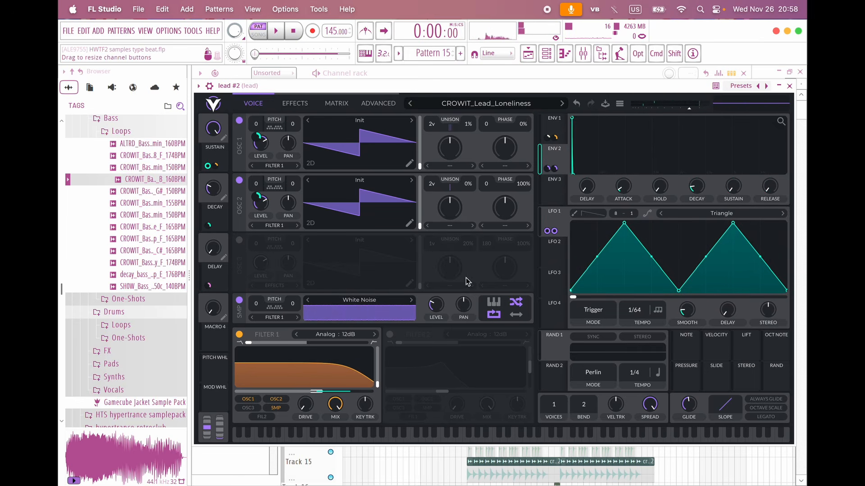
{"action": "left_click", "coordinate": [555, 179]}
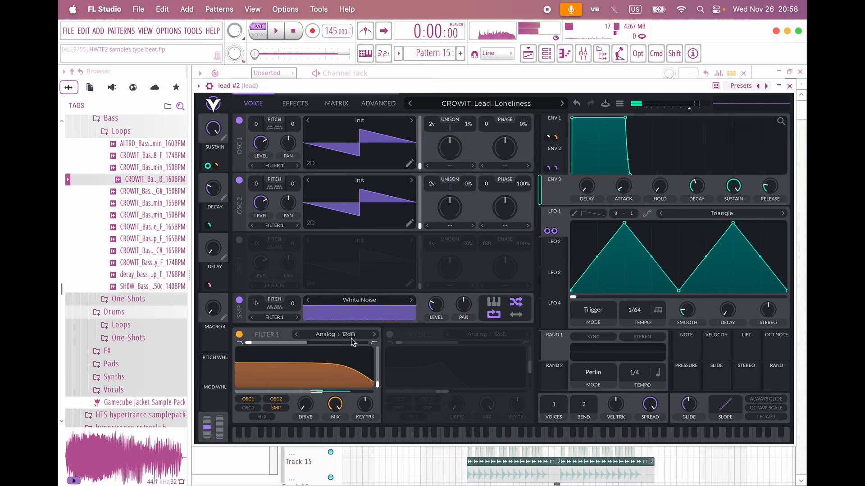
{"action": "left_click_drag", "start_coordinate": [315, 377], "coordinate": [216, 396]}
{"action": "key", "text": "space"}
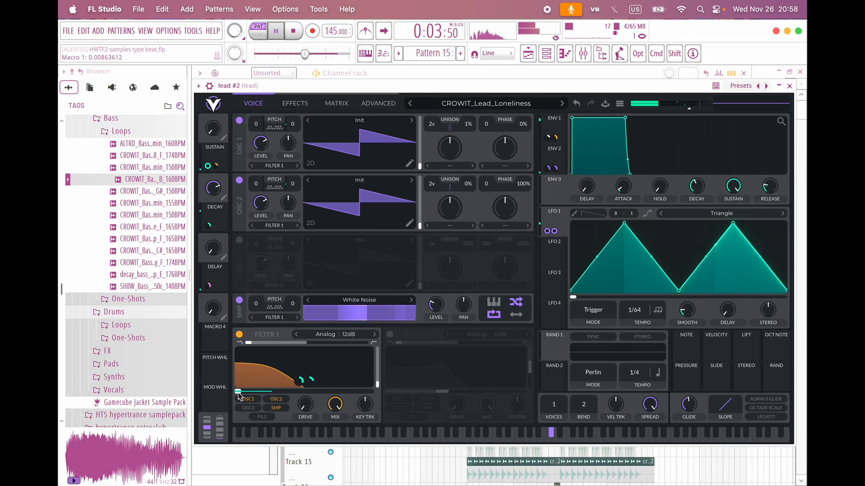
{"action": "left_click_drag", "start_coordinate": [239, 392], "coordinate": [259, 394]}
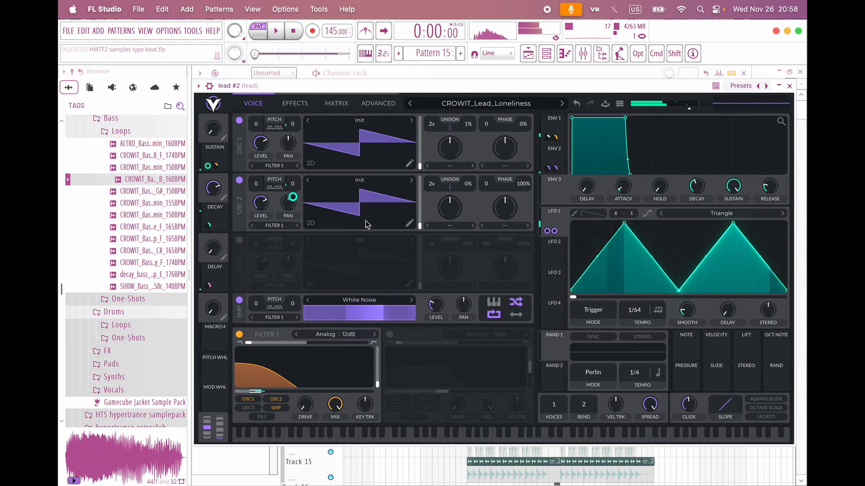
{"action": "key", "text": "space"}
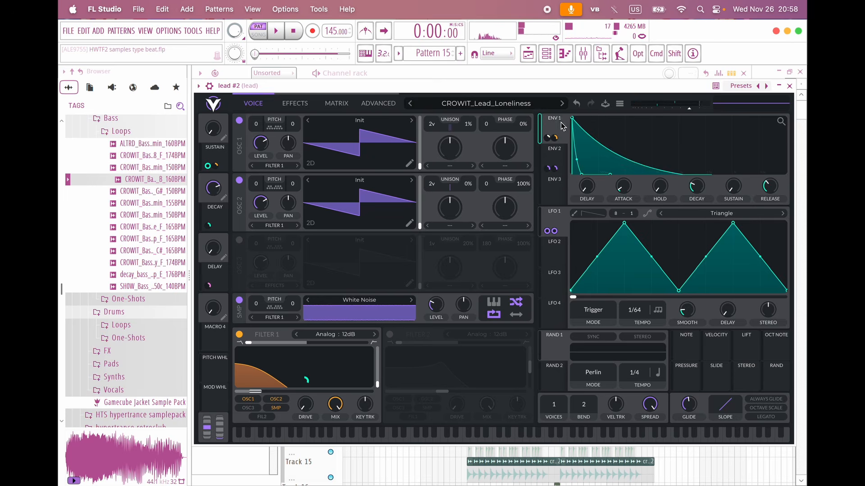
Step: Shorten Envelope 1's decay to about 0.016 secs, play the pattern and close the lead #2 synth
{"action": "left_click", "coordinate": [558, 134]}
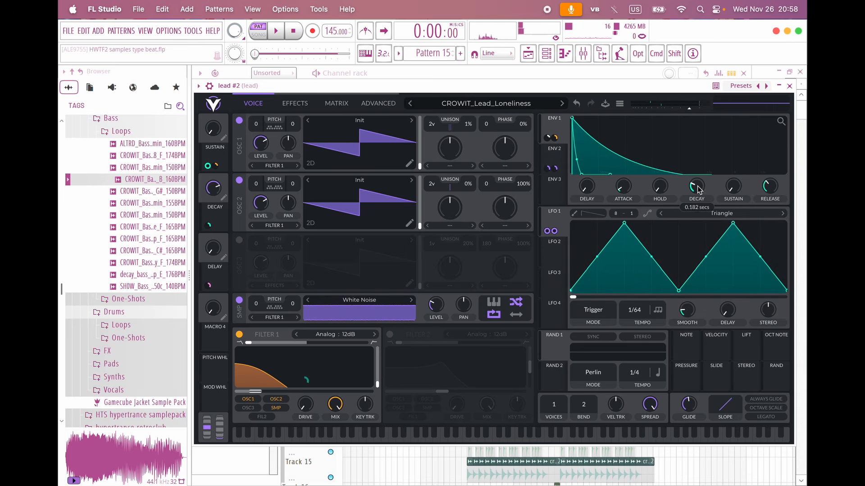
{"action": "left_click_drag", "start_coordinate": [698, 189], "coordinate": [697, 197]}
{"action": "key", "text": "space"}
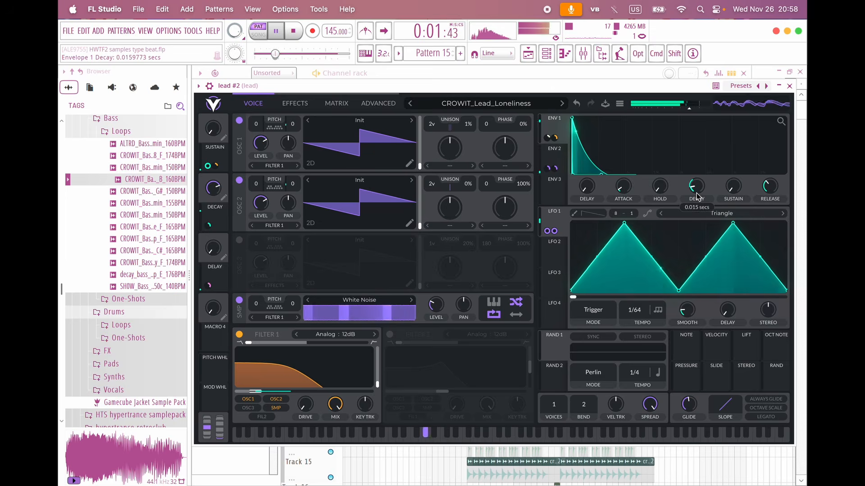
{"action": "left_click", "coordinate": [789, 86]}
{"action": "key", "text": "space"}
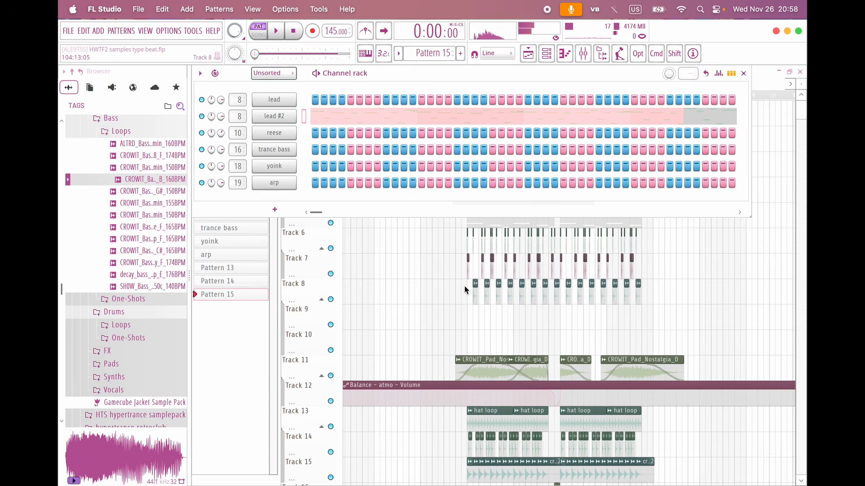
Step: Place a Pattern 15 clip at bar 93 on Track 6 of the playlist and play the song from there
{"action": "right_click", "coordinate": [661, 248]}
{"action": "scroll", "coordinate": [473, 123], "scroll_direction": "down", "scroll_amount": 3}
{"action": "left_click", "coordinate": [428, 114]}
{"action": "scroll", "coordinate": [428, 111], "scroll_direction": "up", "scroll_amount": 2}
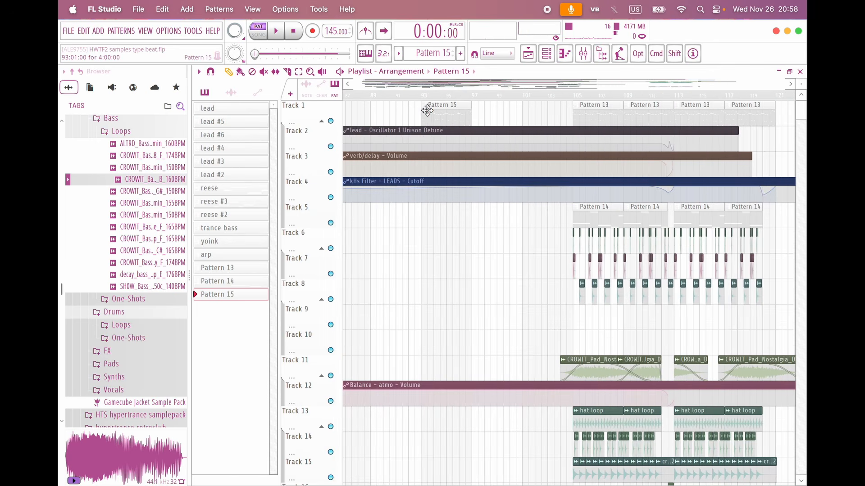
{"action": "scroll", "coordinate": [438, 134], "scroll_direction": "up", "scroll_amount": 2}
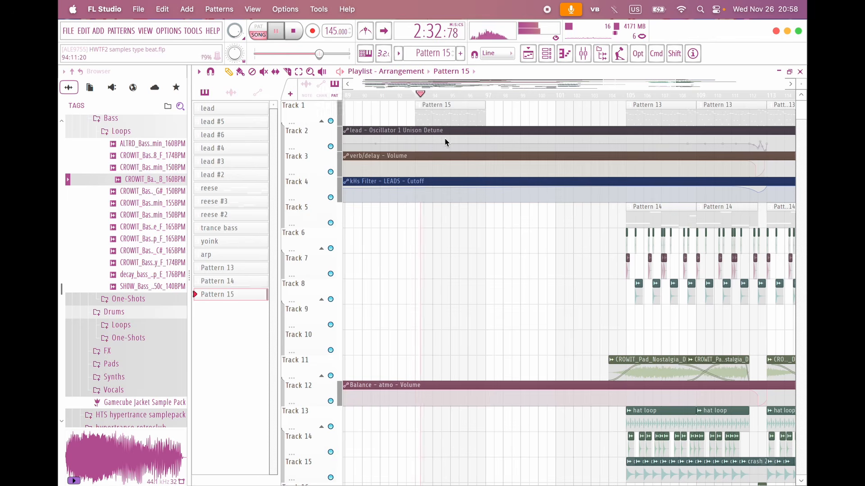
{"action": "key", "text": "space"}
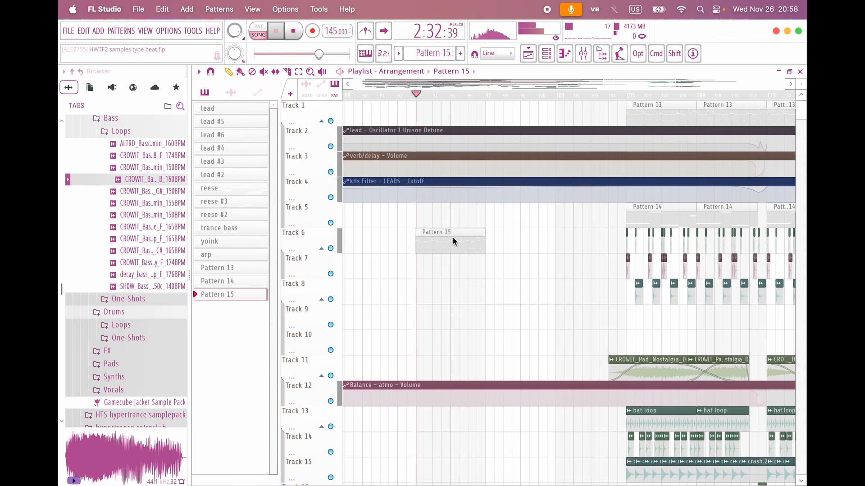
Step: Add two more Pattern 15 clips on Track 6 at bars 97 and 101 to fill the space before the drop
{"action": "left_click", "coordinate": [495, 238]}
{"action": "scroll", "coordinate": [545, 251], "scroll_direction": "up", "scroll_amount": 2}
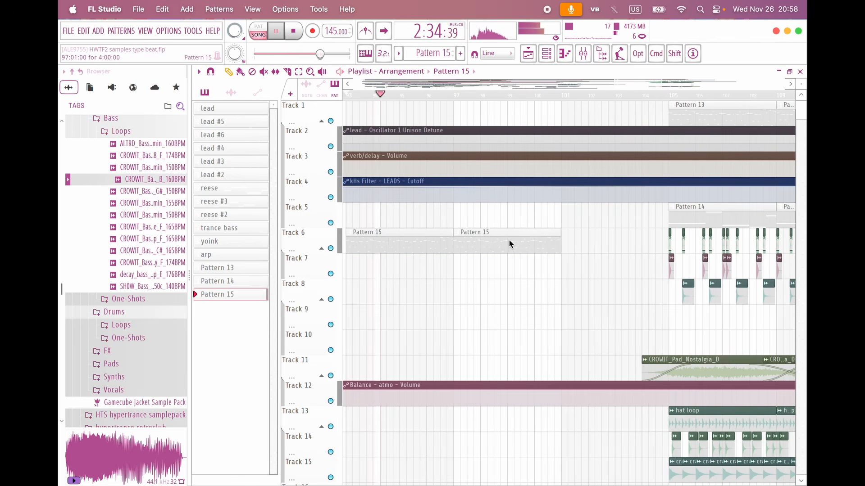
{"action": "left_click", "coordinate": [579, 241]}
{"action": "key", "text": "space"}
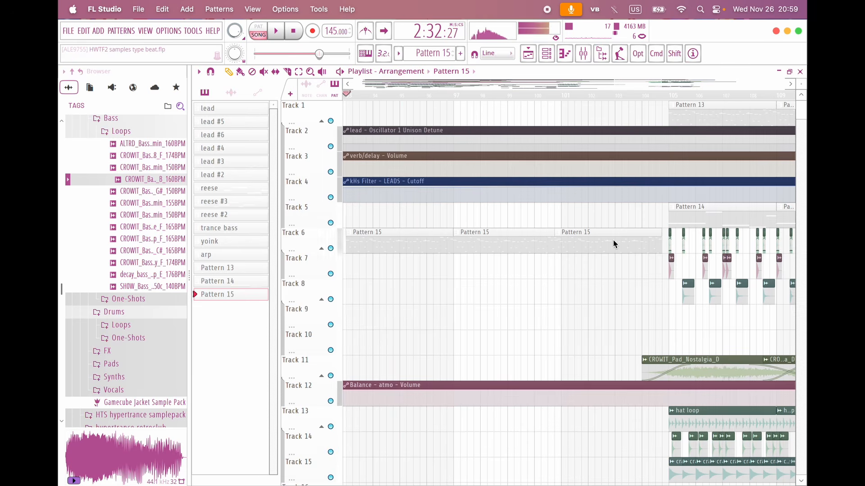
{"action": "scroll", "coordinate": [625, 315], "scroll_direction": "down", "scroll_amount": 3}
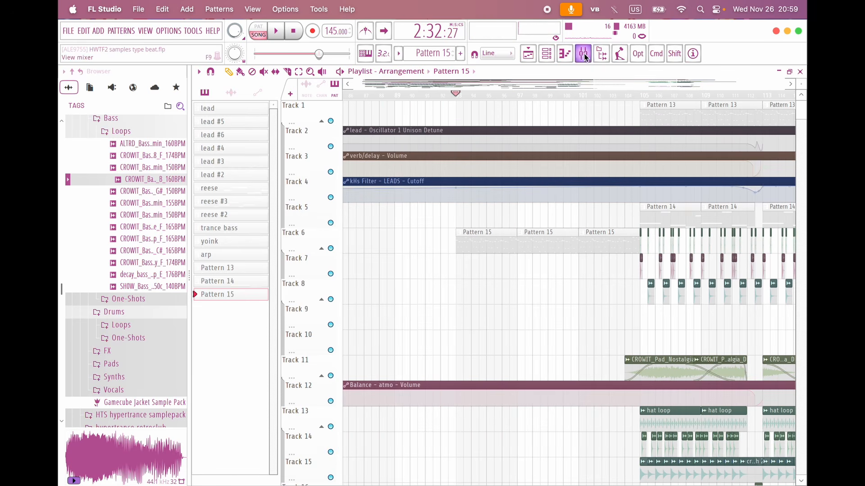
Step: Reopen the lead #2 Vital and review its effects and voice settings while the song plays from bar 93
{"action": "left_click", "coordinate": [554, 53]}
{"action": "key", "text": "space"}
{"action": "left_click", "coordinate": [295, 116]}
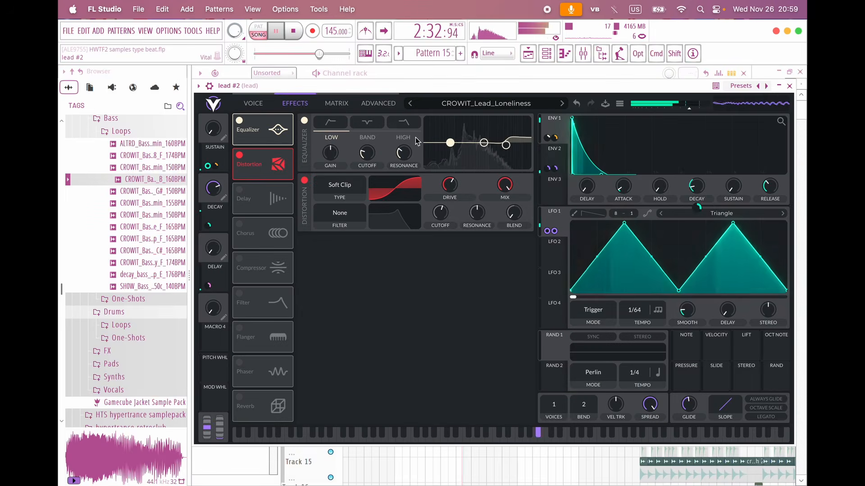
{"action": "left_click", "coordinate": [253, 103]}
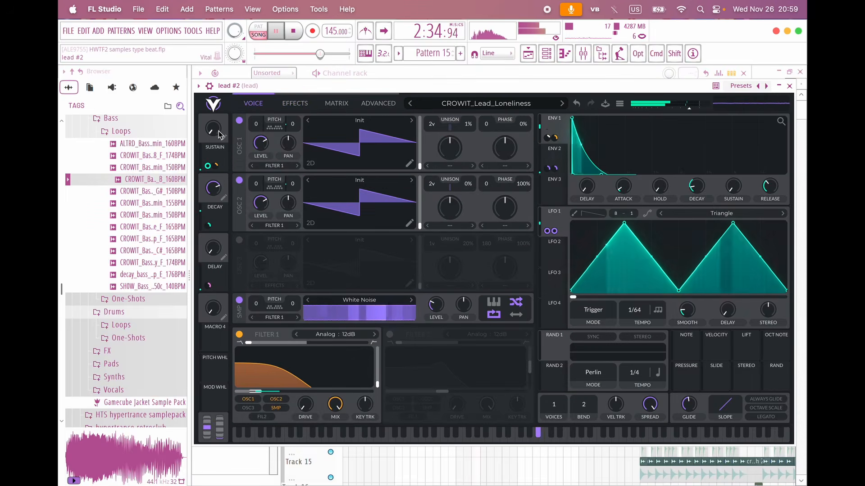
{"action": "key", "text": "space"}
Step: Try different Sustain macro and filter cutoff settings, switch off oscillator 1 and the white noise, and return the Sustain macro to 0
{"action": "key", "text": "space"}
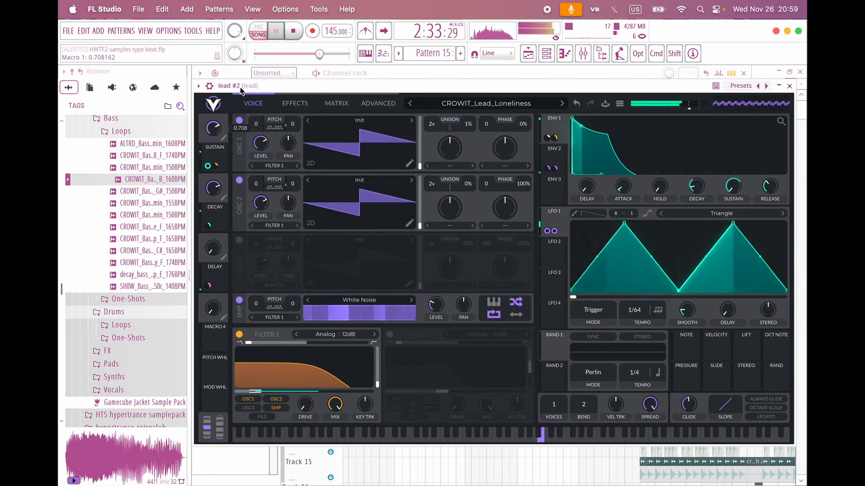
{"action": "left_click_drag", "start_coordinate": [256, 392], "coordinate": [290, 392]}
{"action": "key", "text": "space"}
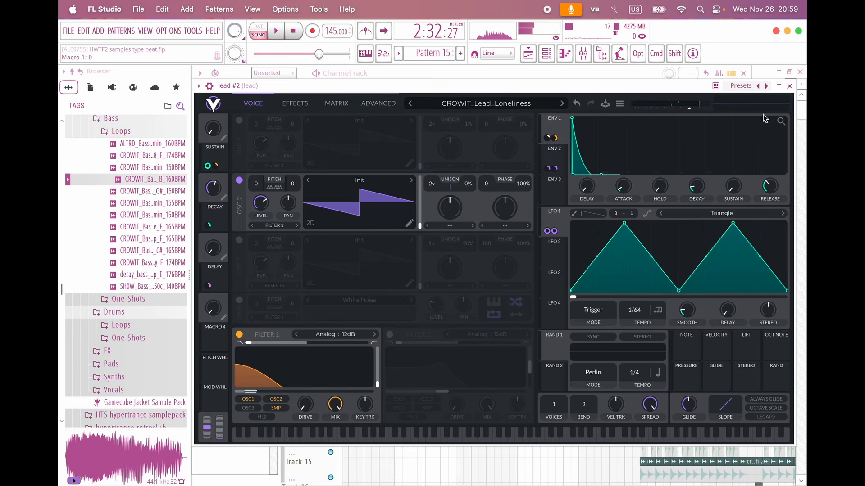
{"action": "left_click", "coordinate": [789, 85]}
Step: Create an automation clip for lead #2's Macro 1
{"action": "left_click", "coordinate": [440, 278]}
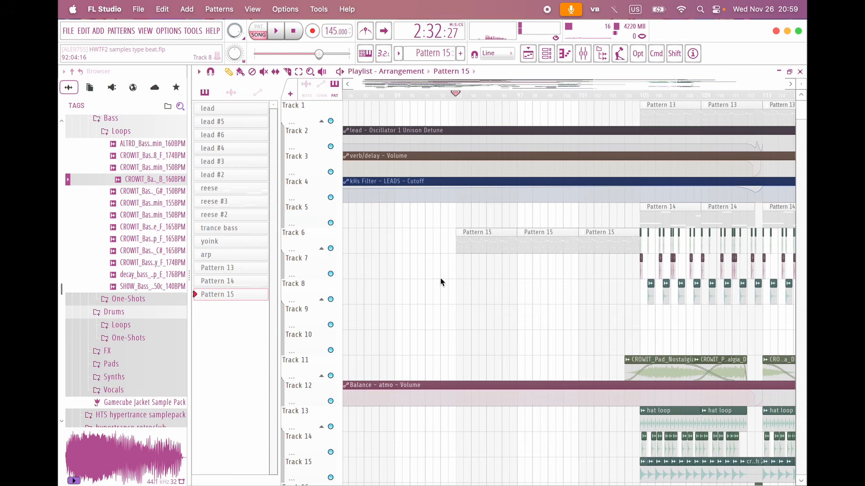
{"action": "left_click", "coordinate": [196, 35]}
{"action": "mouse_move", "coordinate": [252, 232]}
{"action": "left_click", "coordinate": [352, 301]}
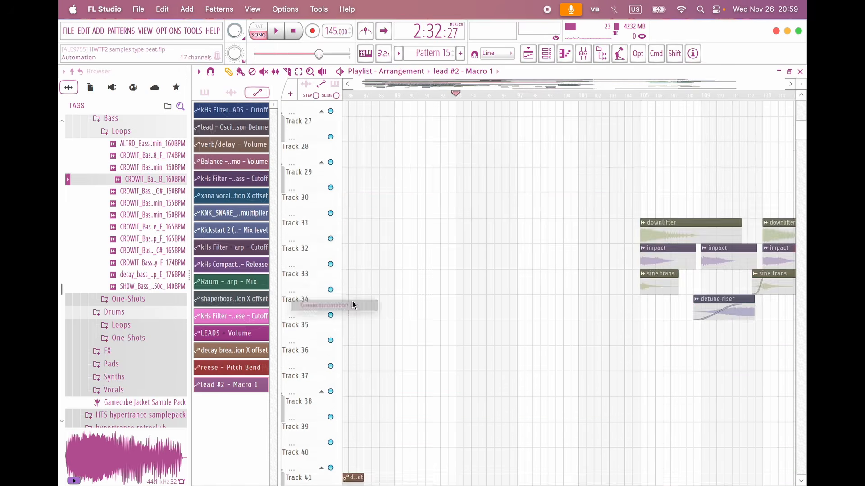
Step: Place the lead #2 Macro 1 automation clip on Track 9 from bar 93 and cut it off at bar 105
{"action": "scroll", "coordinate": [551, 309], "scroll_direction": "up", "scroll_amount": 15}
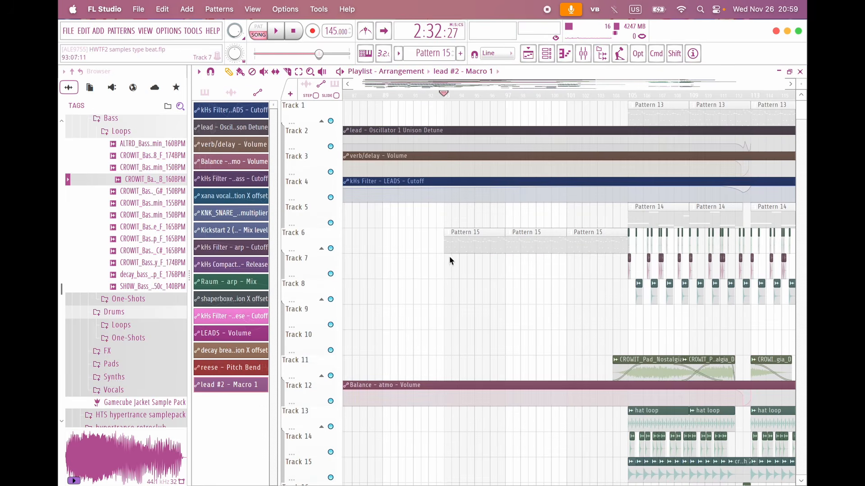
{"action": "left_click", "coordinate": [451, 260]}
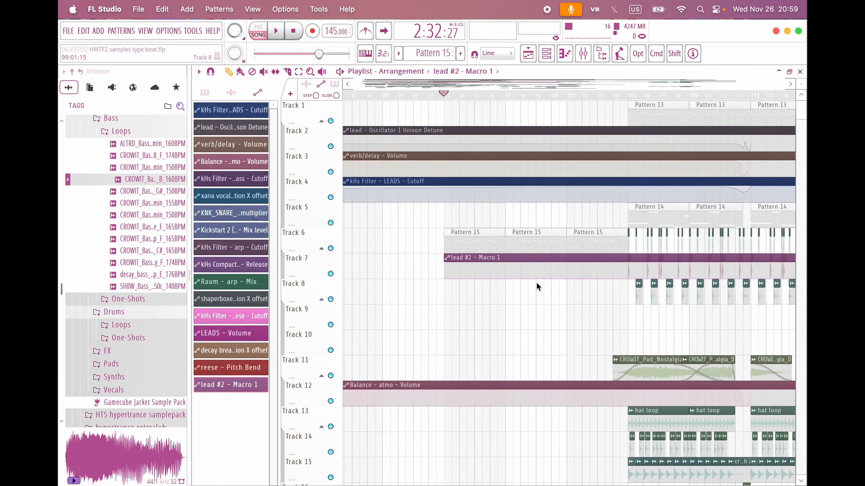
{"action": "left_click_drag", "start_coordinate": [636, 265], "coordinate": [616, 312]}
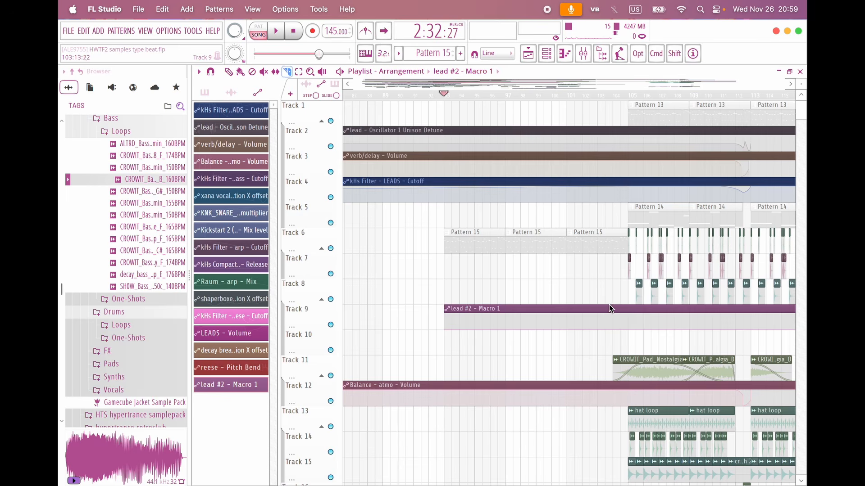
{"action": "right_click", "coordinate": [652, 317]}
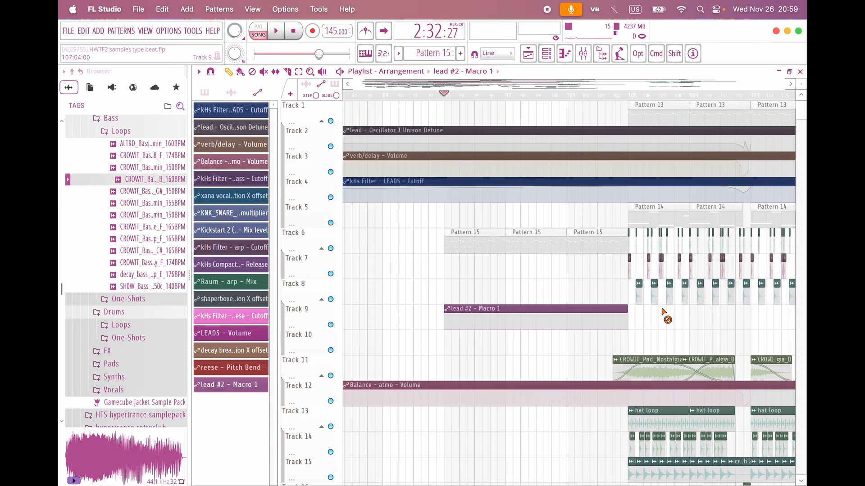
Step: Shape the Macro 1 automation into a gradual curved rise from 0 up to bar 105 while playing the section
{"action": "key", "text": "space"}
{"action": "left_click_drag", "start_coordinate": [628, 330], "coordinate": [628, 316]}
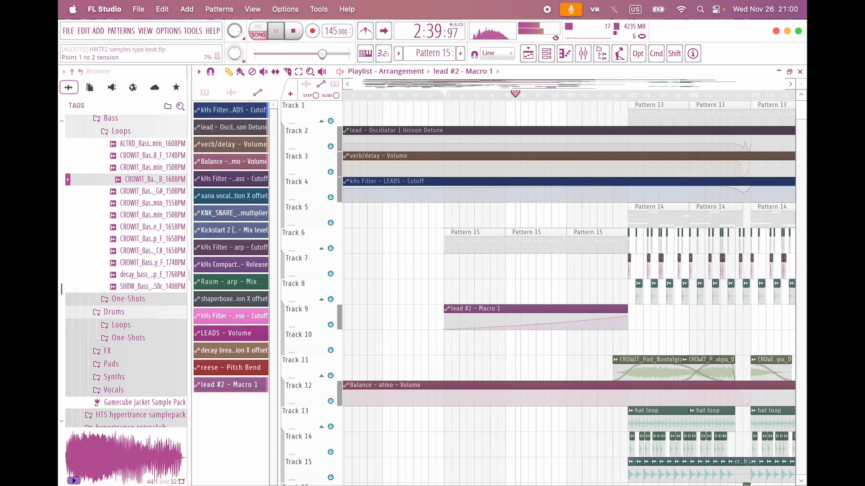
{"action": "key", "text": "space"}
Step: Stop playback and show only the Unsorted channels in the Channel rack
{"action": "left_click", "coordinate": [568, 58]}
{"action": "left_click", "coordinate": [558, 54]}
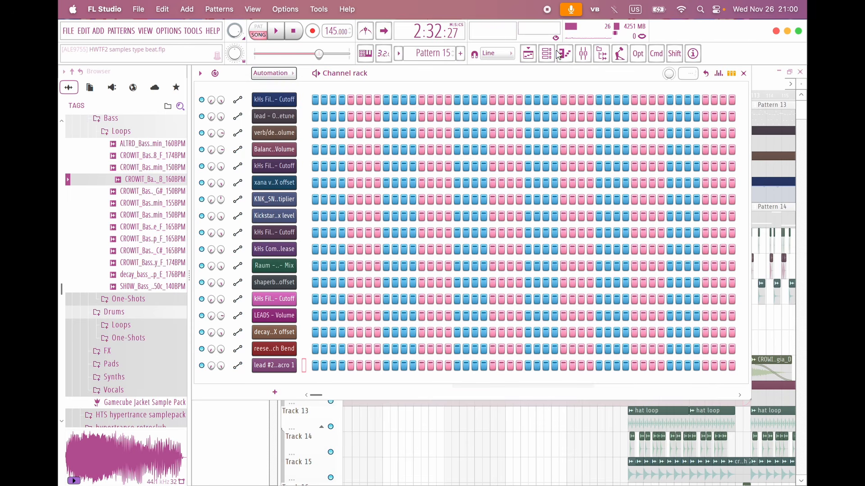
{"action": "left_click", "coordinate": [291, 73]}
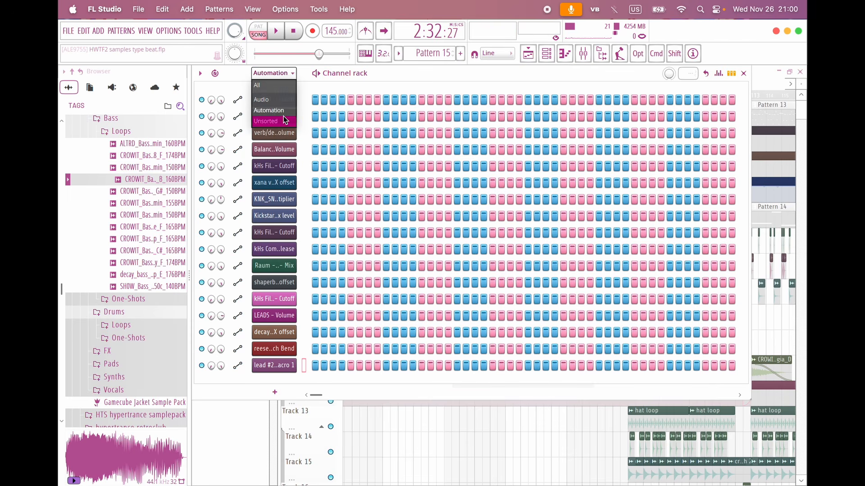
{"action": "left_click", "coordinate": [285, 121]}
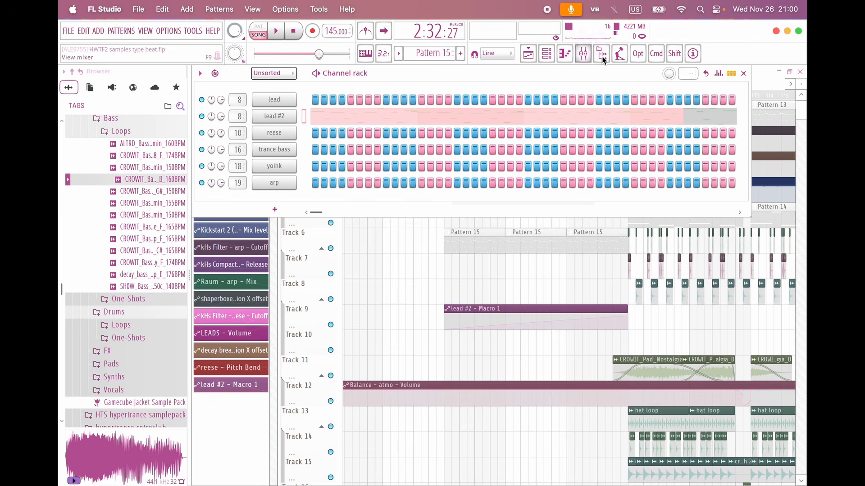
Step: Examine the effects on the LEADS mixer track, including the kHs Distortion settings
{"action": "left_click", "coordinate": [588, 58]}
{"action": "left_click", "coordinate": [432, 214]}
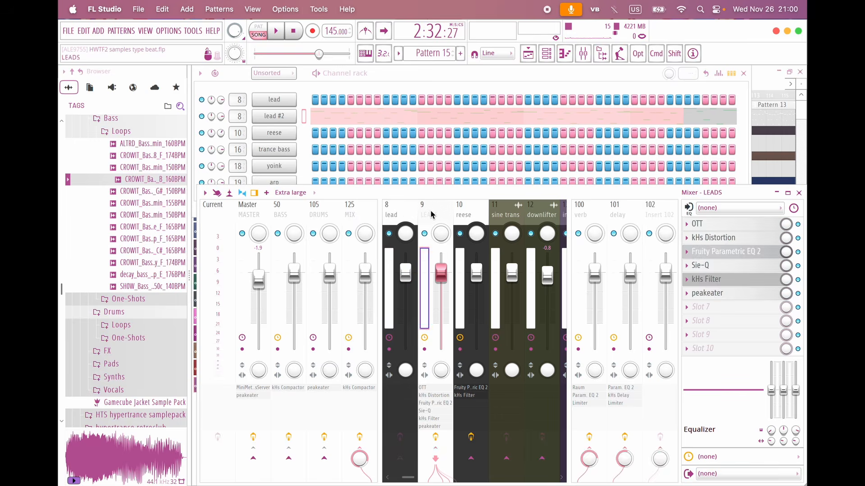
{"action": "left_click", "coordinate": [732, 230]}
{"action": "left_click", "coordinate": [732, 229]}
{"action": "left_click", "coordinate": [730, 235]}
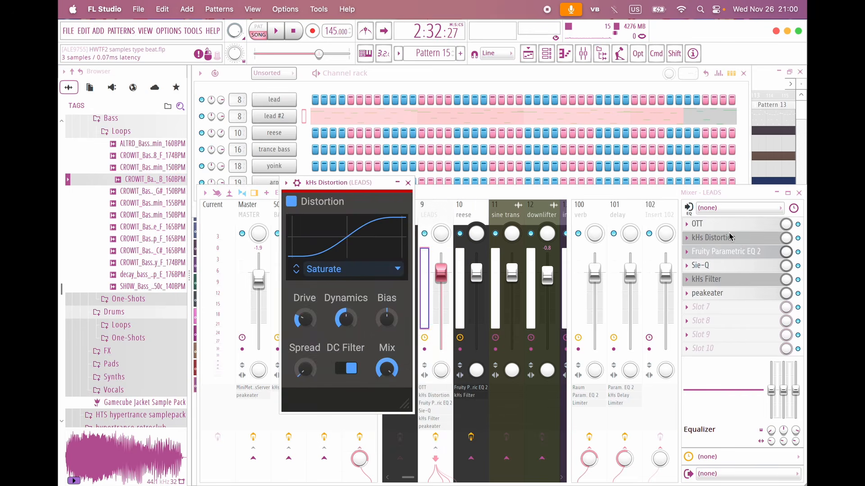
{"action": "left_click", "coordinate": [729, 236]}
{"action": "left_click", "coordinate": [730, 238]}
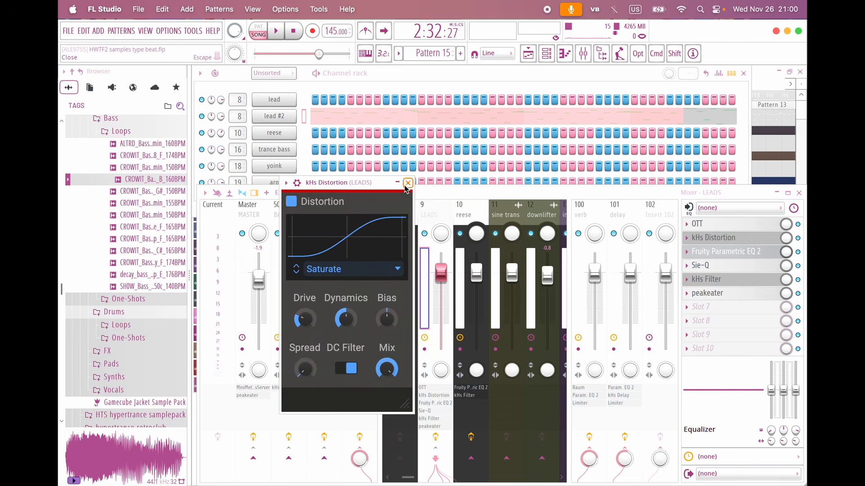
{"action": "left_click", "coordinate": [408, 183]}
Step: Rename the lead #2 channel as pluck and assign it to mixer track 23
{"action": "left_click", "coordinate": [331, 87]}
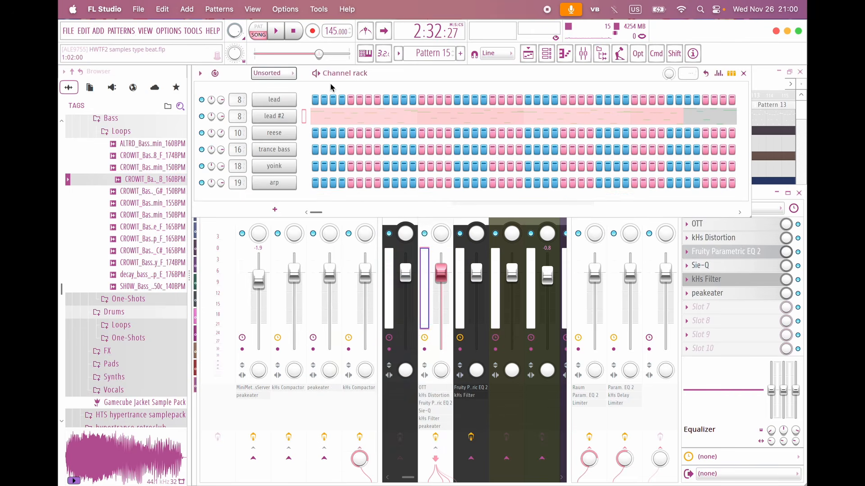
{"action": "left_click", "coordinate": [283, 119], "text": "shift"}
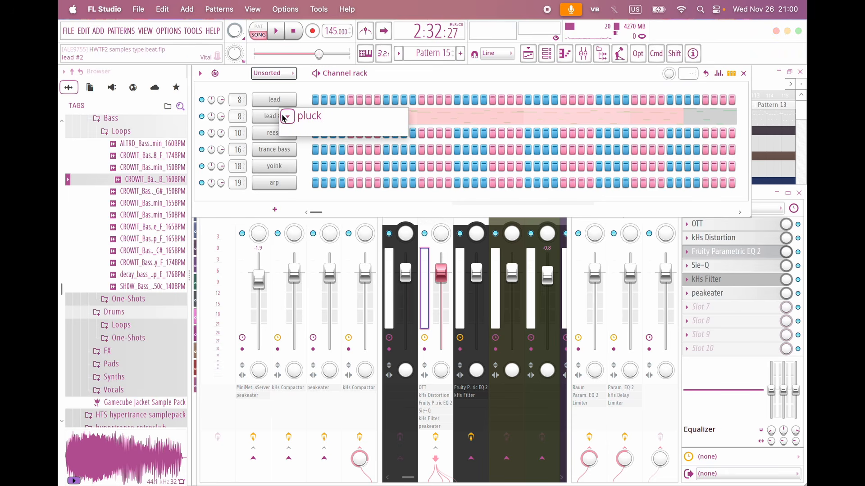
{"action": "key", "text": "Return"}
{"action": "key", "text": "super+l"}
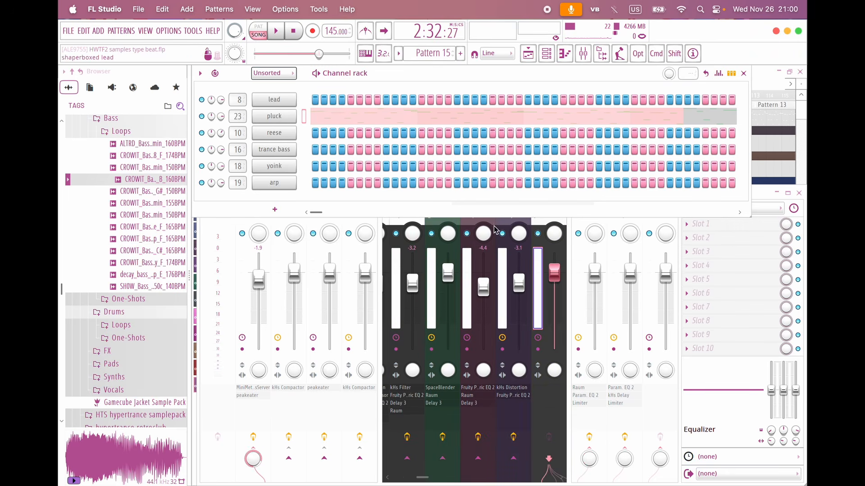
Step: Route the pluck mixer track to the MIX bus instead of the Master
{"action": "left_click", "coordinate": [537, 234]}
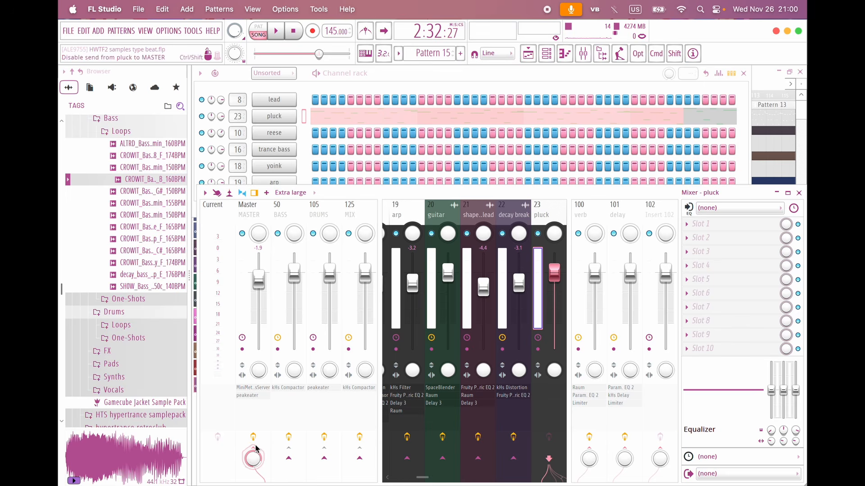
{"action": "left_click", "coordinate": [352, 217]}
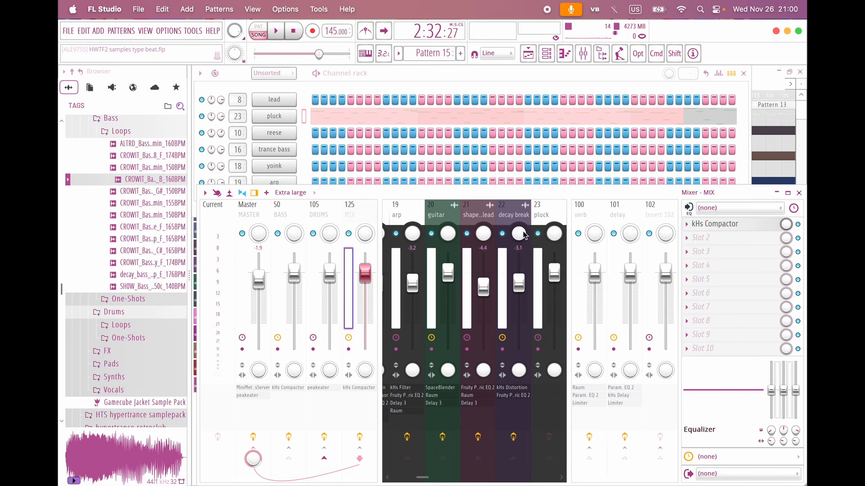
{"action": "left_click", "coordinate": [565, 212]}
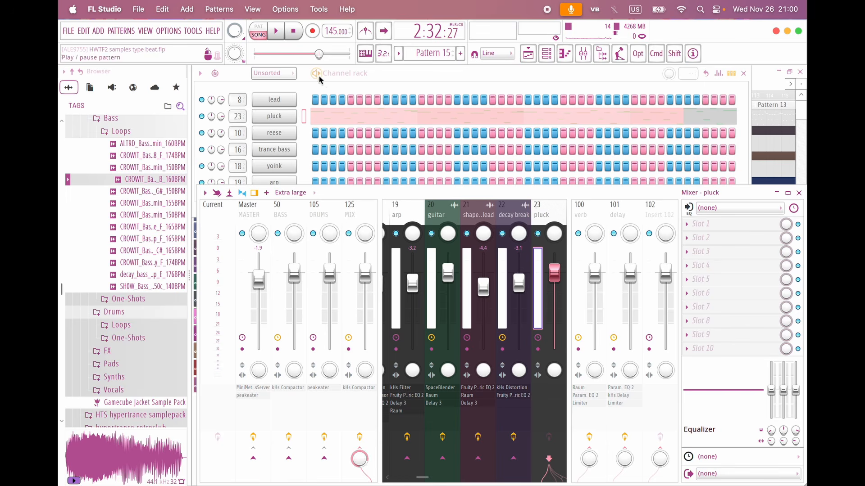
Step: Add Fruity Delay 3 to the pluck track in ping pong mode, reduce its wet levels and set the delay pan to -67.5% during pattern playback
{"action": "left_click", "coordinate": [318, 75]}
{"action": "key", "text": "l"}
{"action": "key", "text": "space"}
{"action": "left_click", "coordinate": [695, 223]}
{"action": "mouse_move", "coordinate": [630, 264]}
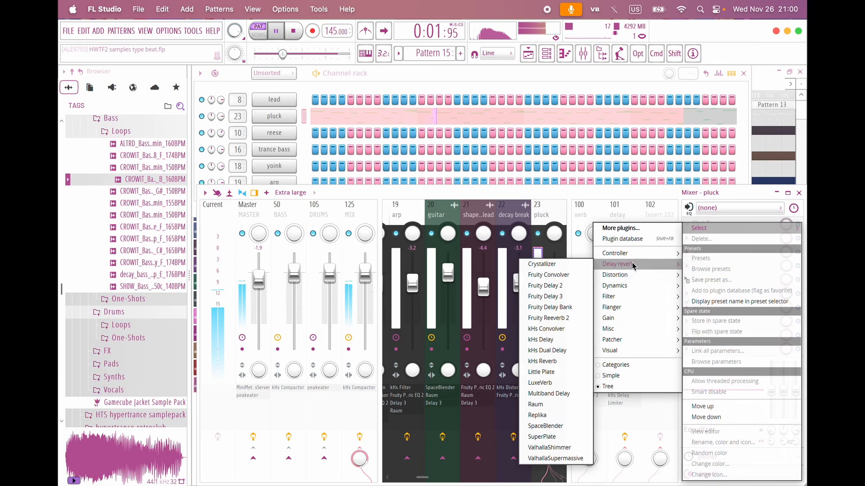
{"action": "left_click", "coordinate": [558, 298]}
{"action": "key", "text": "space"}
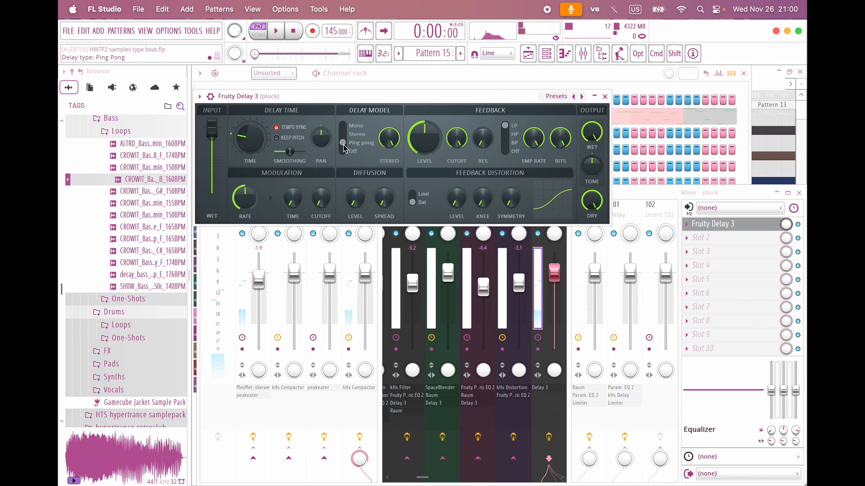
{"action": "key", "text": "space"}
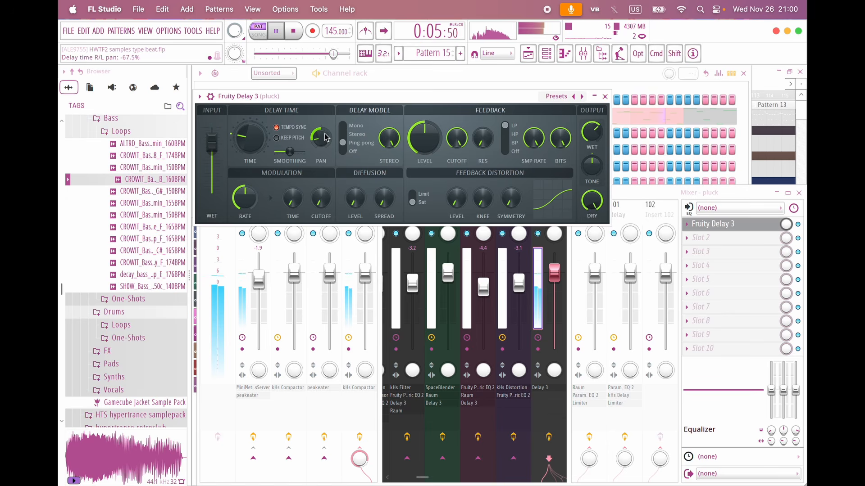
{"action": "left_click", "coordinate": [604, 96]}
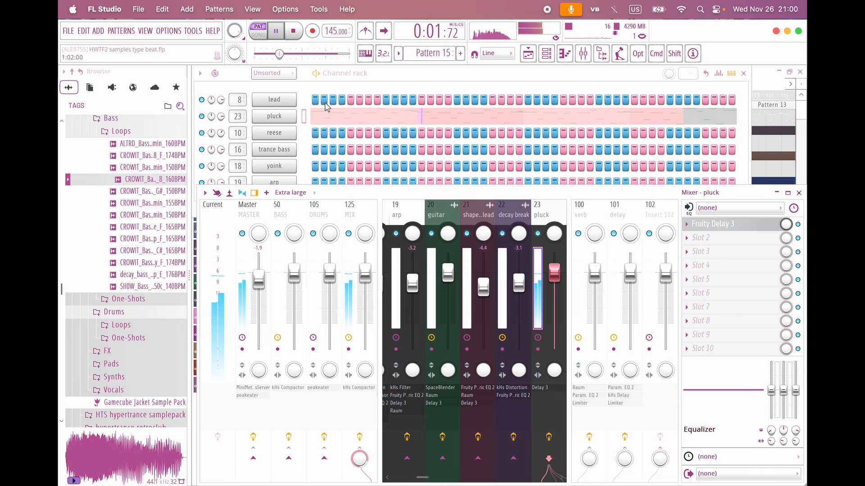
Step: Add kHs Reverb to the pluck track ahead of Fruity Delay 3, with reduced size and early reflections and a 13% mix
{"action": "key", "text": "F7"}
{"action": "left_click", "coordinate": [686, 224]}
{"action": "mouse_move", "coordinate": [702, 228]}
{"action": "mouse_move", "coordinate": [617, 264]}
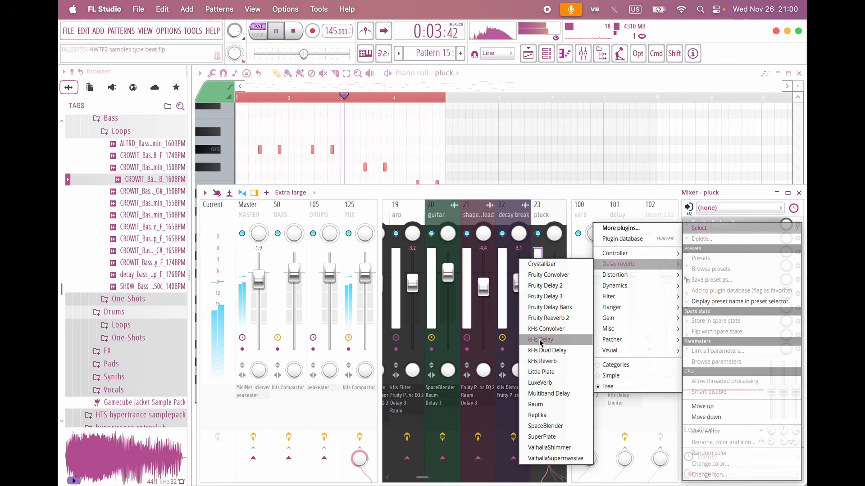
{"action": "left_click", "coordinate": [543, 361]}
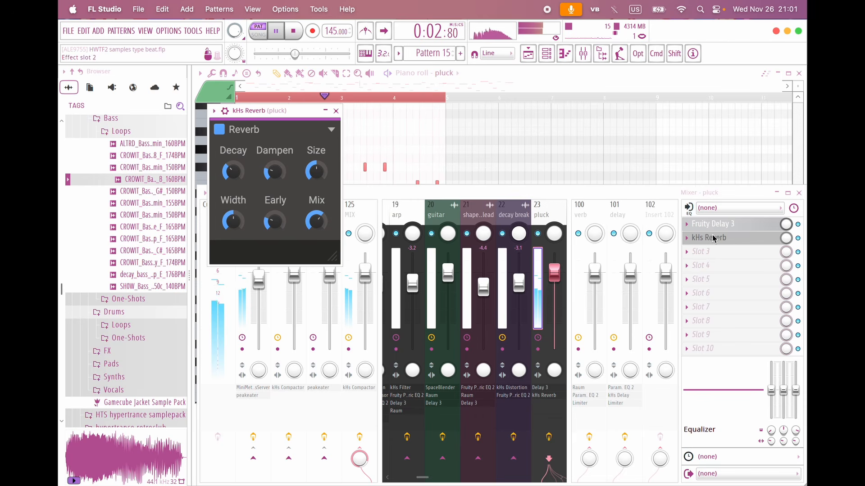
{"action": "left_click_drag", "start_coordinate": [712, 242], "coordinate": [711, 225]}
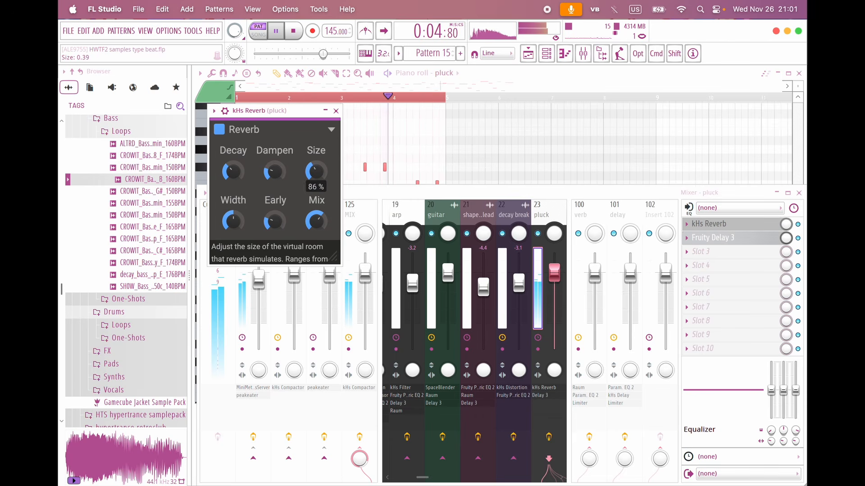
{"action": "mouse_move", "coordinate": [317, 221]}
{"action": "left_mouse_down"}
{"action": "mouse_move", "coordinate": [316, 212]}
{"action": "mouse_move", "coordinate": [316, 229]}
{"action": "mouse_move", "coordinate": [275, 226]}
{"action": "mouse_move", "coordinate": [316, 226]}
{"action": "left_mouse_up"}
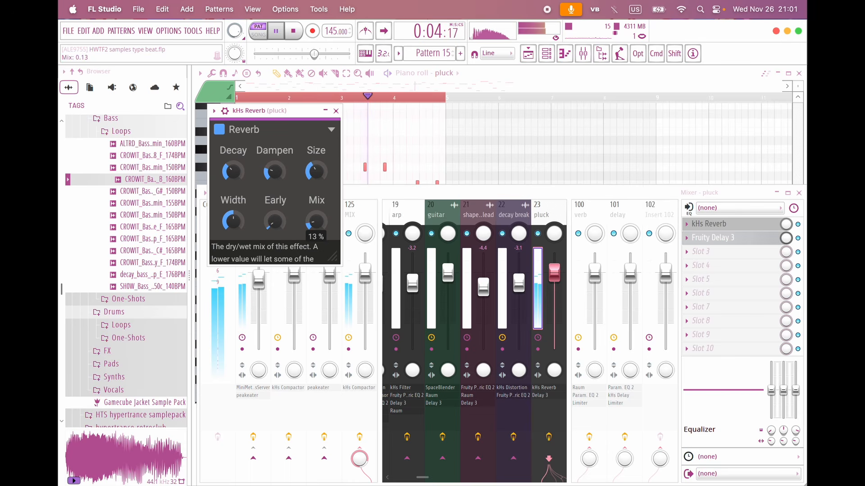
{"action": "left_click", "coordinate": [336, 110]}
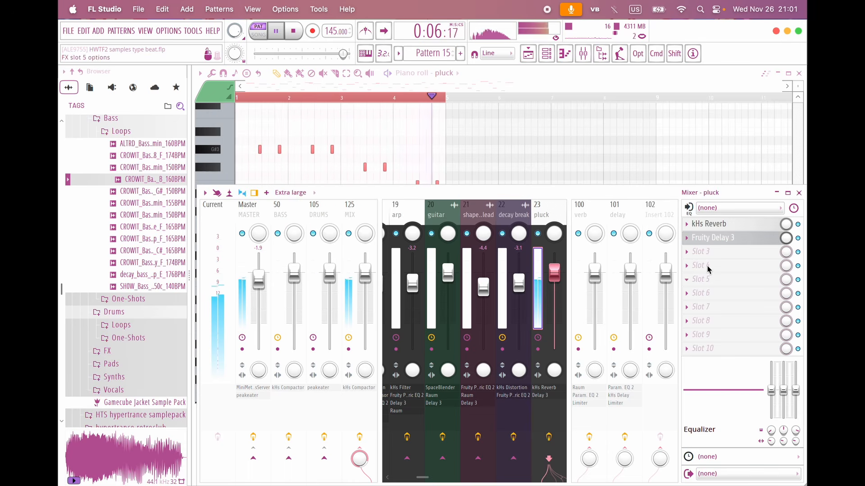
Step: Insert kHs Filter ahead of kHs Reverb on the pluck track and lower its low-pass cutoff to about 1.31 kHz while playing the pattern
{"action": "key", "text": "space"}
{"action": "scroll", "coordinate": [713, 256], "scroll_direction": "up", "scroll_amount": 4}
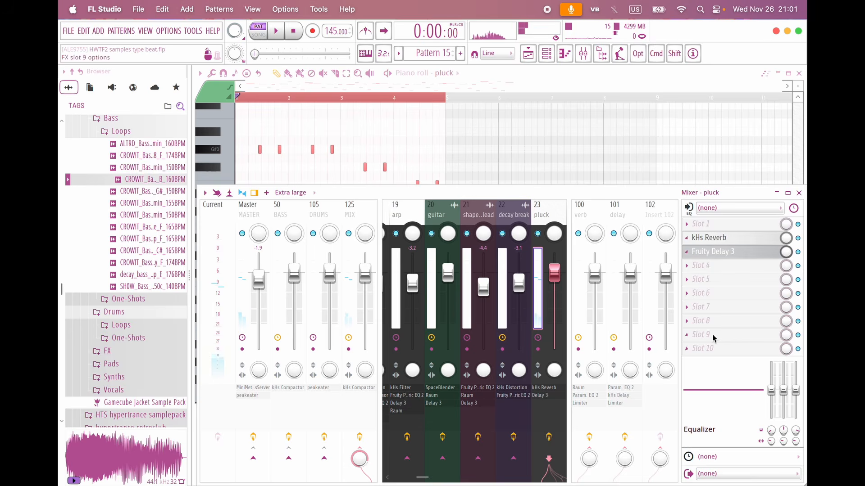
{"action": "left_click", "coordinate": [711, 228]}
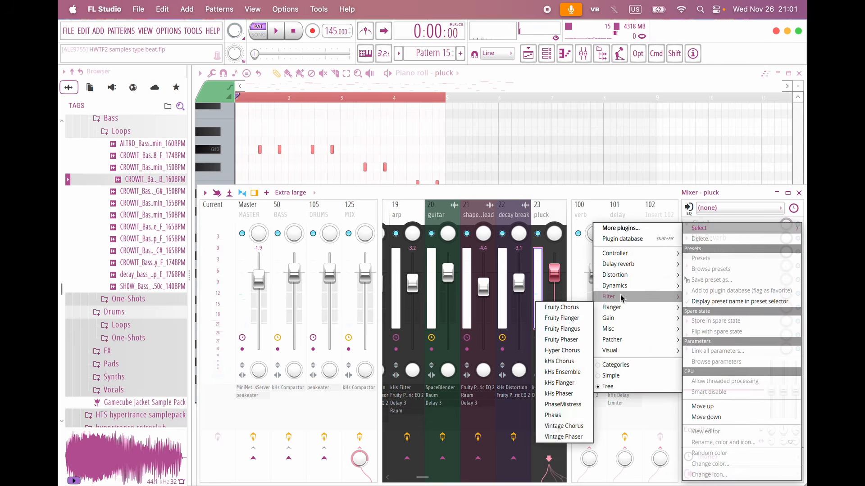
{"action": "mouse_move", "coordinate": [608, 296]}
{"action": "left_click", "coordinate": [546, 378]}
{"action": "key", "text": "space"}
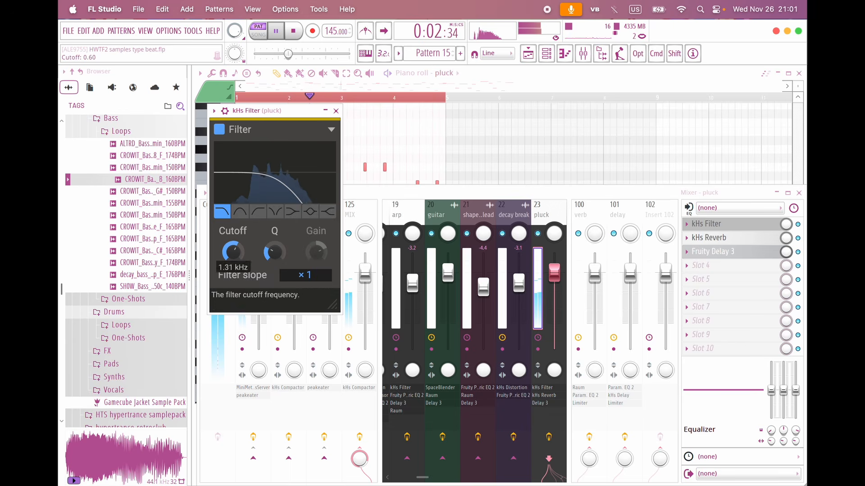
Step: Close the kHs Filter window, stop the playback and switch to the playlist arrangement
{"action": "left_click", "coordinate": [335, 111]}
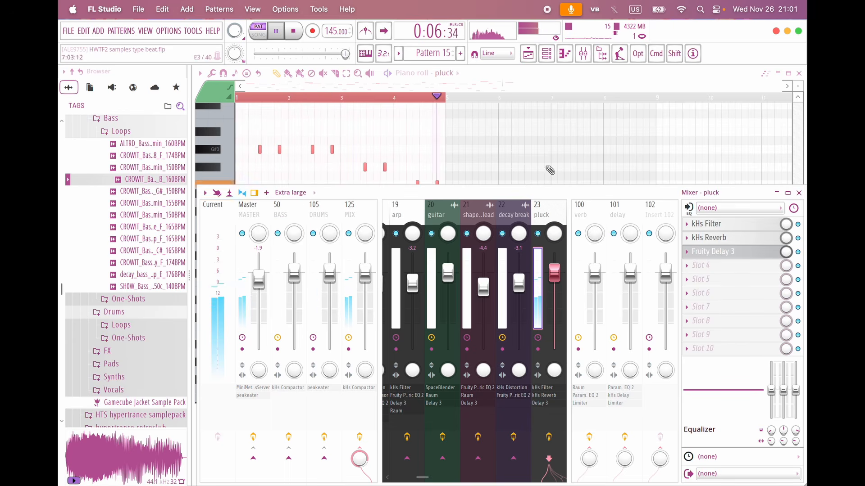
{"action": "key", "text": "space"}
{"action": "left_click", "coordinate": [528, 53]}
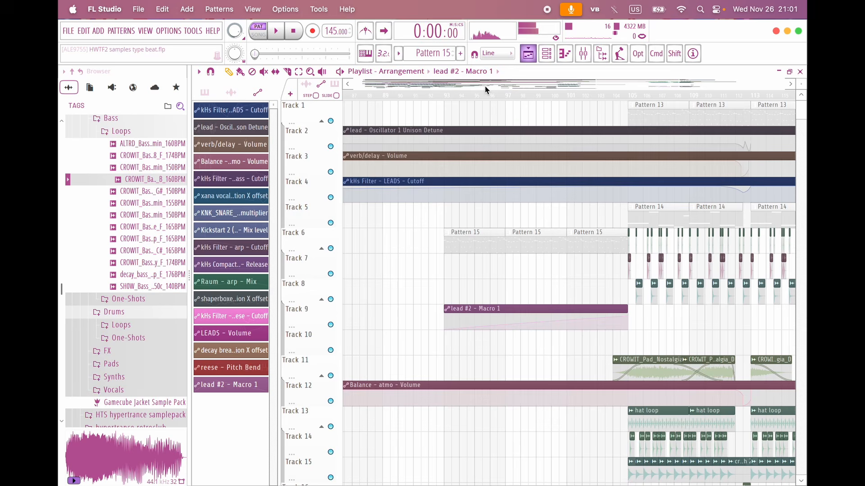
Step: Play the arrangement from the start of the Pattern 15 clips, then stop playback
{"action": "left_click", "coordinate": [445, 97]}
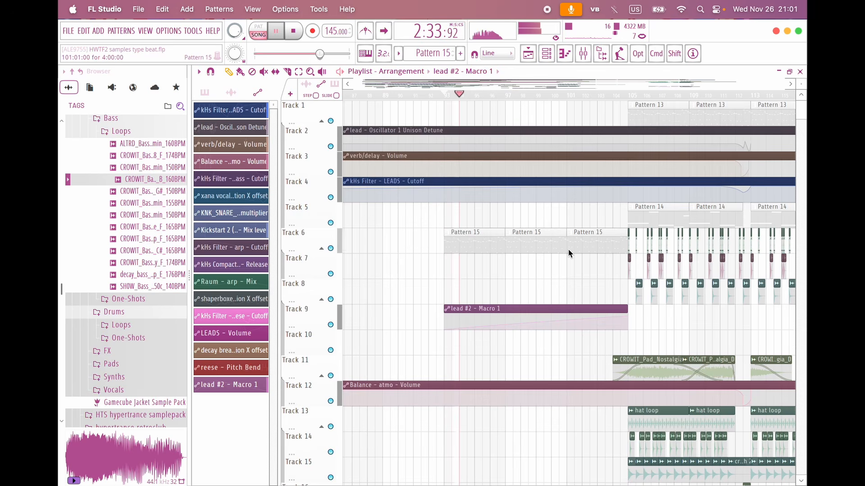
{"action": "scroll", "coordinate": [568, 253], "scroll_direction": "left", "scroll_amount": 20}
{"action": "scroll", "coordinate": [568, 254], "scroll_direction": "down", "scroll_amount": 4}
{"action": "key", "text": "space"}
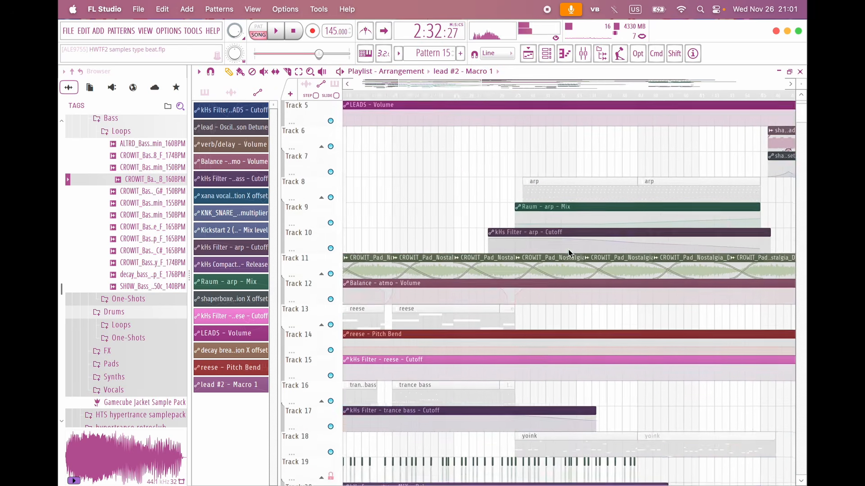
Step: Play the arrangement briefly from bar 5, where the earlier trance bass and drum clips begin
{"action": "scroll", "coordinate": [568, 254], "scroll_direction": "down", "scroll_amount": 9}
{"action": "scroll", "coordinate": [569, 253], "scroll_direction": "left", "scroll_amount": 4}
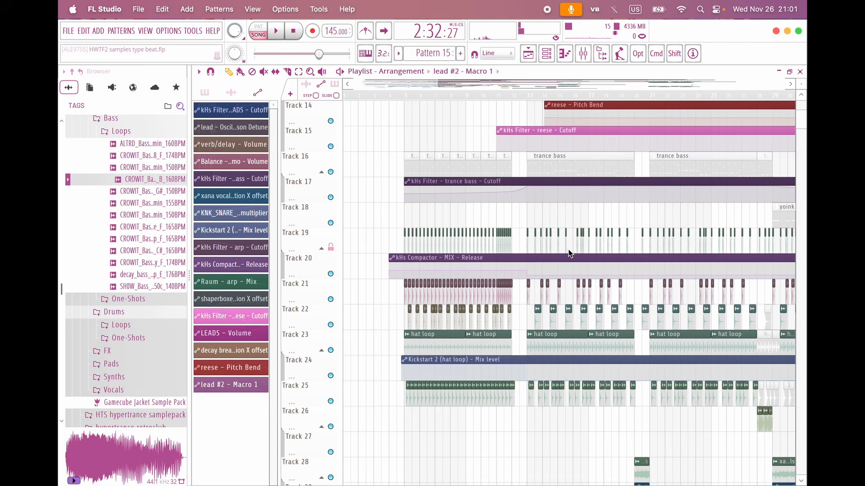
{"action": "left_click", "coordinate": [407, 96]}
{"action": "key", "text": "space"}
{"action": "scroll", "coordinate": [516, 257], "scroll_direction": "right", "scroll_amount": 4}
{"action": "scroll", "coordinate": [516, 257], "scroll_direction": "up", "scroll_amount": 2}
{"action": "key", "text": "space"}
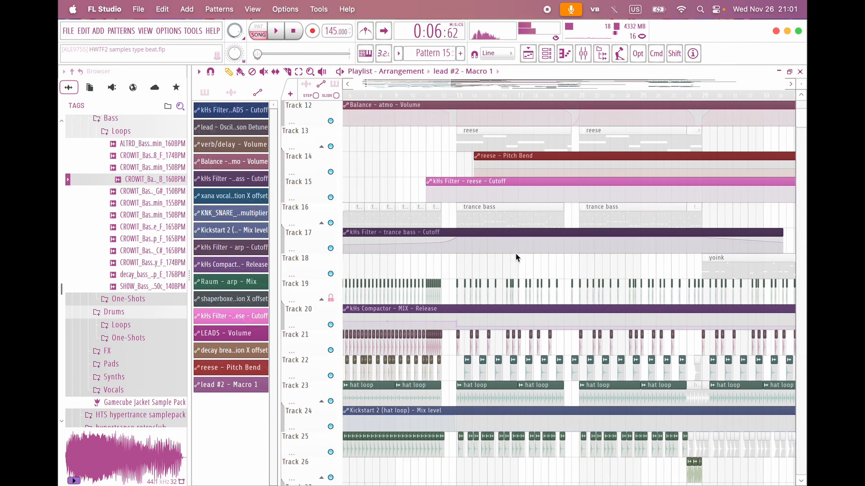
Step: Open the trance bass pattern from Track 16 in the piano roll and examine the note rhythm of its first bars
{"action": "right_click", "coordinate": [456, 219], "text": "alt"}
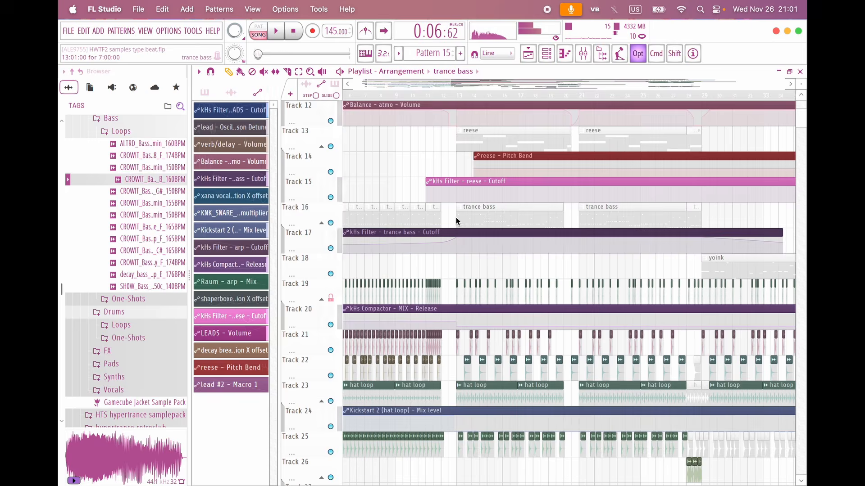
{"action": "right_click", "coordinate": [460, 148], "text": "alt"}
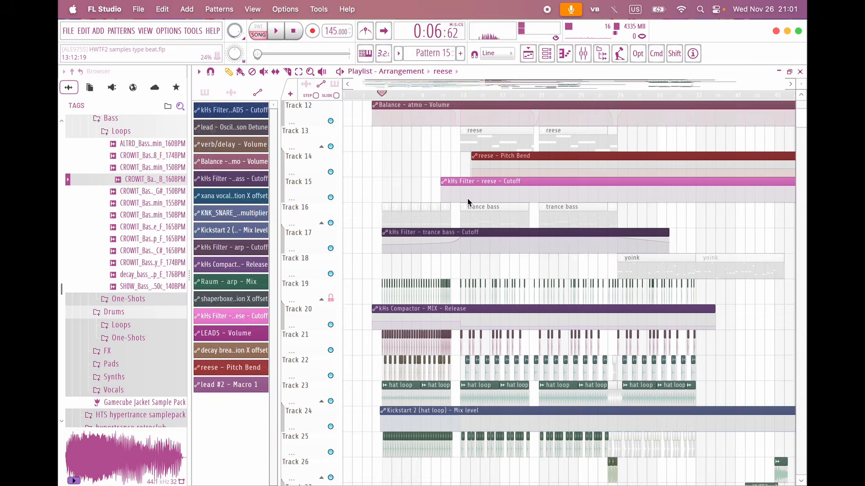
{"action": "double_click", "coordinate": [467, 208]}
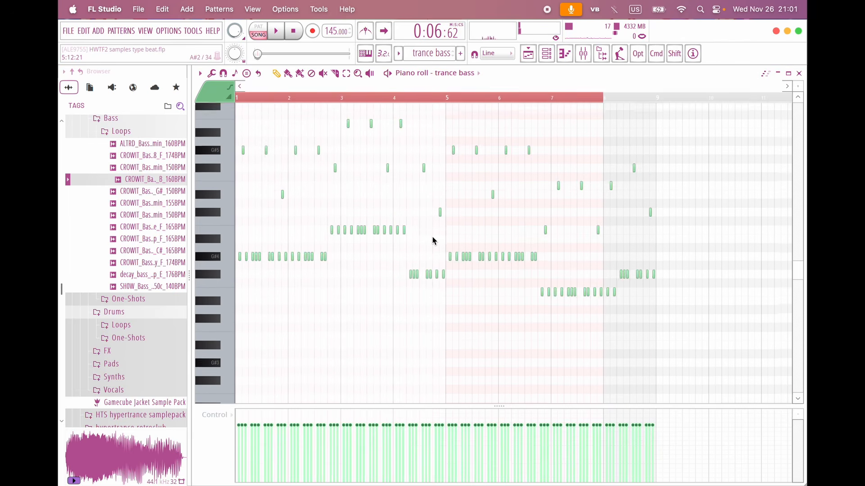
{"action": "scroll", "coordinate": [252, 270], "scroll_direction": "down", "scroll_amount": 2}
{"action": "scroll", "coordinate": [249, 269], "scroll_direction": "left", "scroll_amount": 2}
{"action": "scroll", "coordinate": [241, 270], "scroll_direction": "up", "scroll_amount": 5}
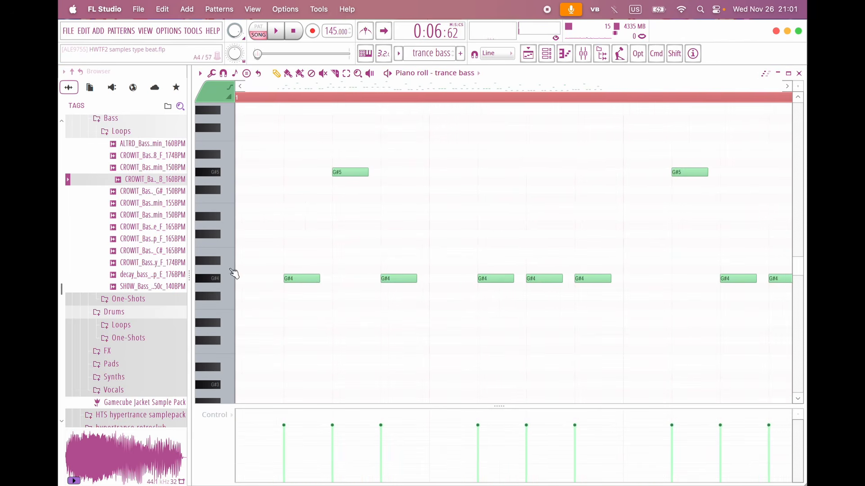
{"action": "scroll", "coordinate": [308, 270], "scroll_direction": "down", "scroll_amount": 2}
{"action": "scroll", "coordinate": [308, 270], "scroll_direction": "down", "scroll_amount": 4}
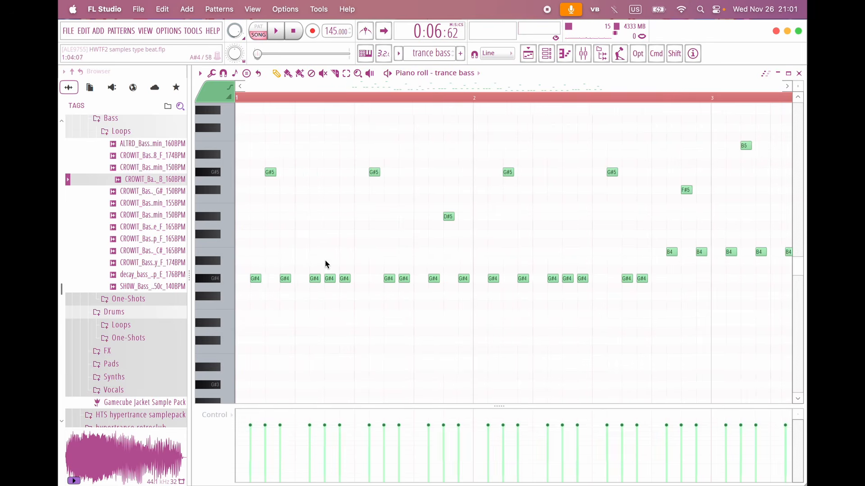
{"action": "scroll", "coordinate": [284, 306], "scroll_direction": "down", "scroll_amount": 2}
{"action": "scroll", "coordinate": [284, 306], "scroll_direction": "up", "scroll_amount": 3}
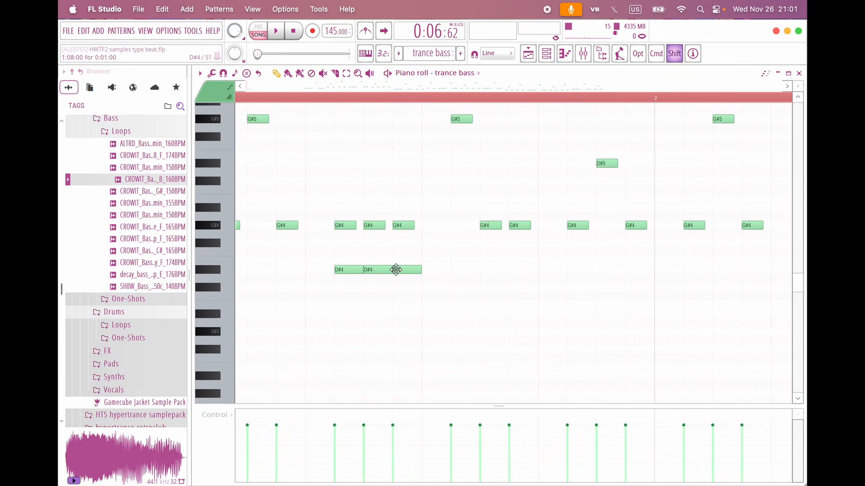
Step: Try out a group of three short D#4 notes in bar 1 below the existing G#4 notes
{"action": "left_click_drag", "start_coordinate": [451, 282], "coordinate": [344, 278]}
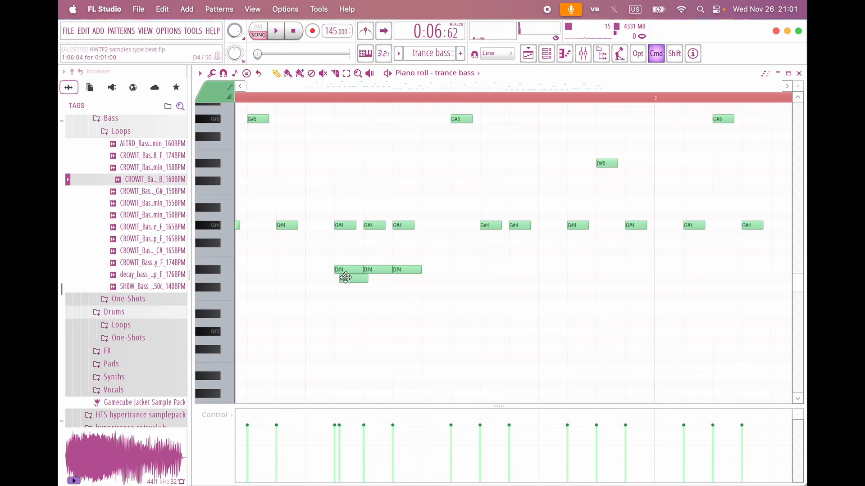
{"action": "key", "text": "super+z"}
{"action": "left_click_drag", "start_coordinate": [437, 287], "coordinate": [347, 267]}
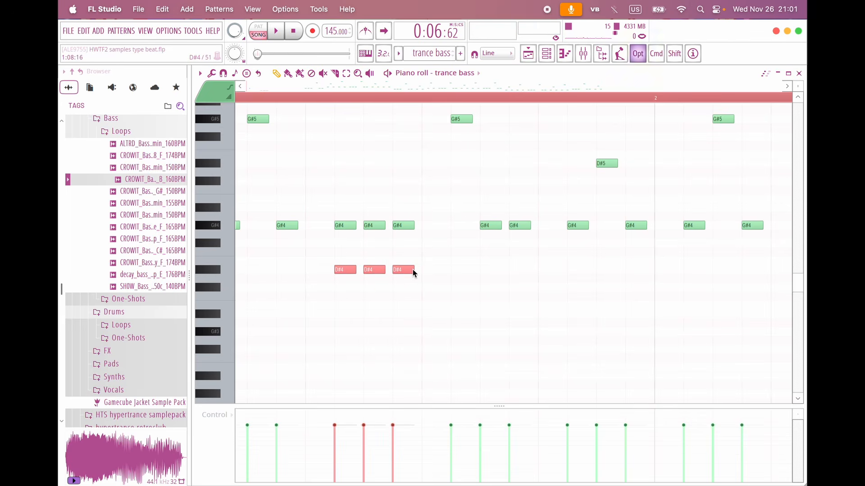
{"action": "left_click", "coordinate": [306, 271]}
{"action": "scroll", "coordinate": [322, 282], "scroll_direction": "down", "scroll_amount": 2}
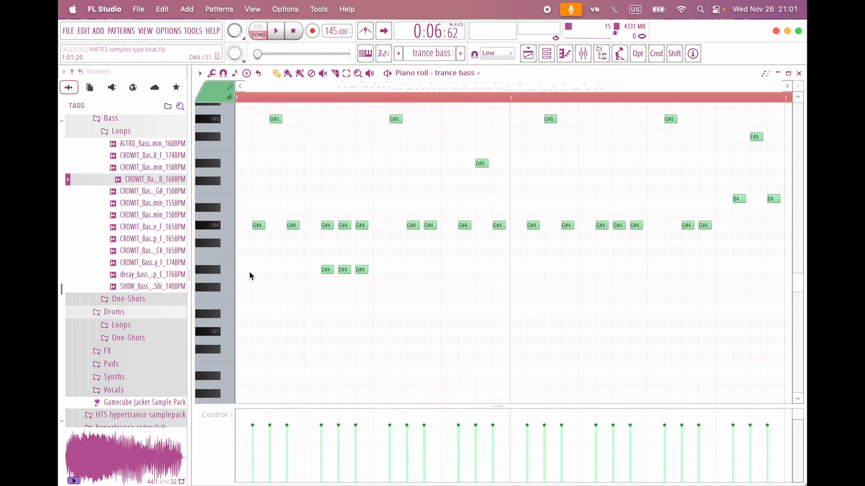
Step: Try extra D#4 notes on both sides of the three-note group and on the following beat of bar 1
{"action": "left_click", "coordinate": [305, 270]}
{"action": "left_click", "coordinate": [374, 270]}
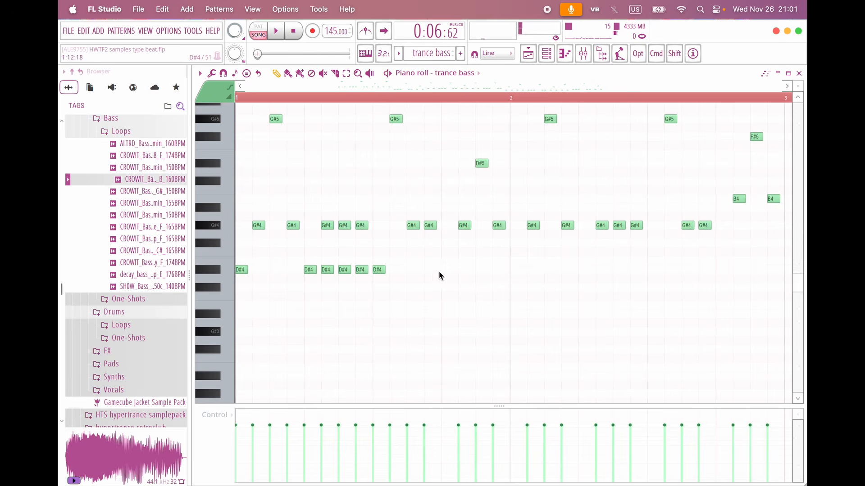
{"action": "left_click", "coordinate": [442, 271]}
{"action": "right_click", "coordinate": [442, 272]}
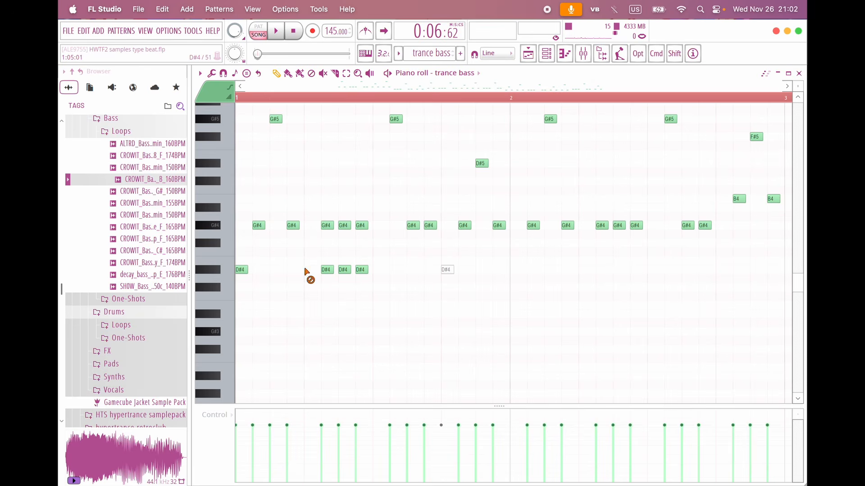
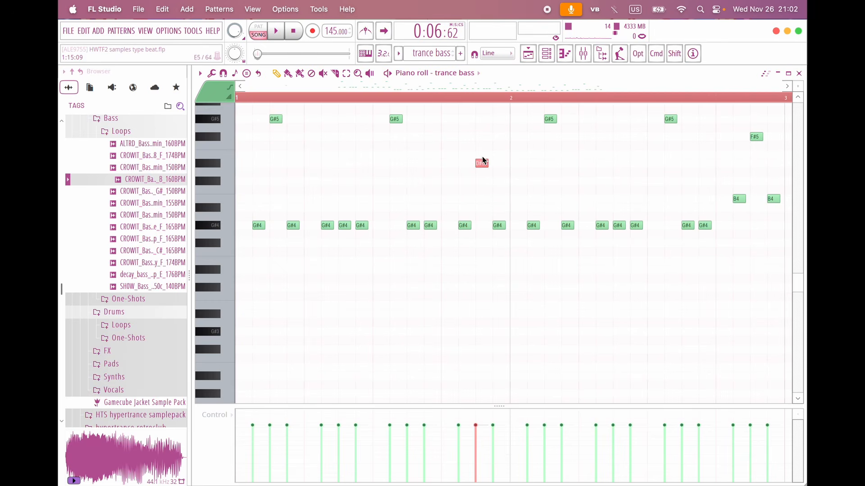
Step: Play the trance bass pattern in context and stop, with its full note sequence in view
{"action": "scroll", "coordinate": [415, 279], "scroll_direction": "down", "scroll_amount": 4}
{"action": "key", "text": "space"}
{"action": "scroll", "coordinate": [446, 309], "scroll_direction": "down", "scroll_amount": 5}
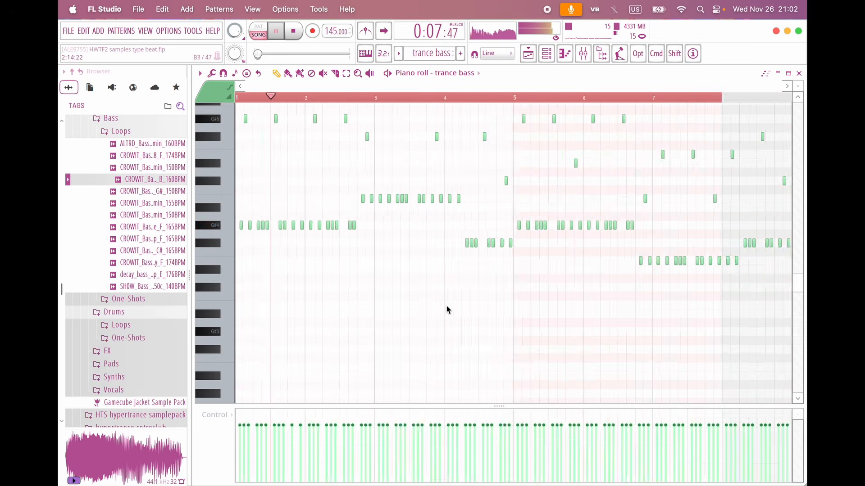
{"action": "key", "text": "space"}
Step: Place a trance bass clip on Track 10 at bar 105 in the playlist and make it a unique pattern
{"action": "key", "text": "F5"}
{"action": "scroll", "coordinate": [619, 204], "scroll_direction": "right", "scroll_amount": 10}
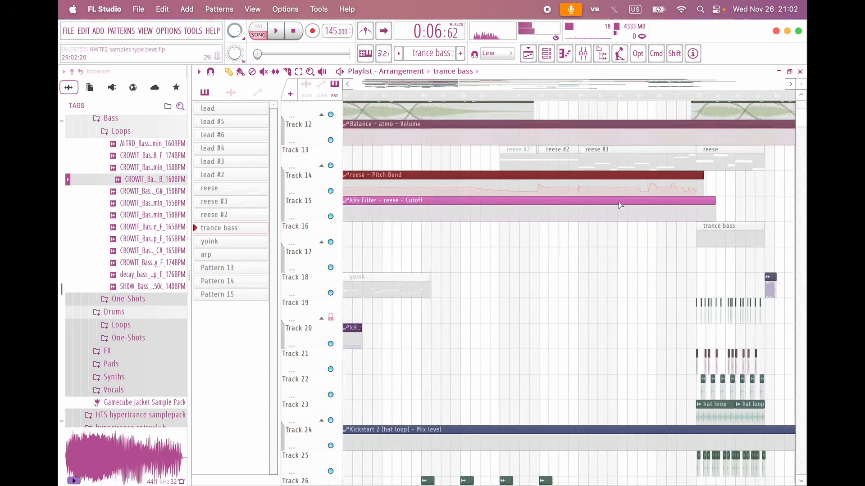
{"action": "scroll", "coordinate": [620, 198], "scroll_direction": "up", "scroll_amount": 4}
{"action": "left_click_drag", "start_coordinate": [618, 182], "coordinate": [613, 148]}
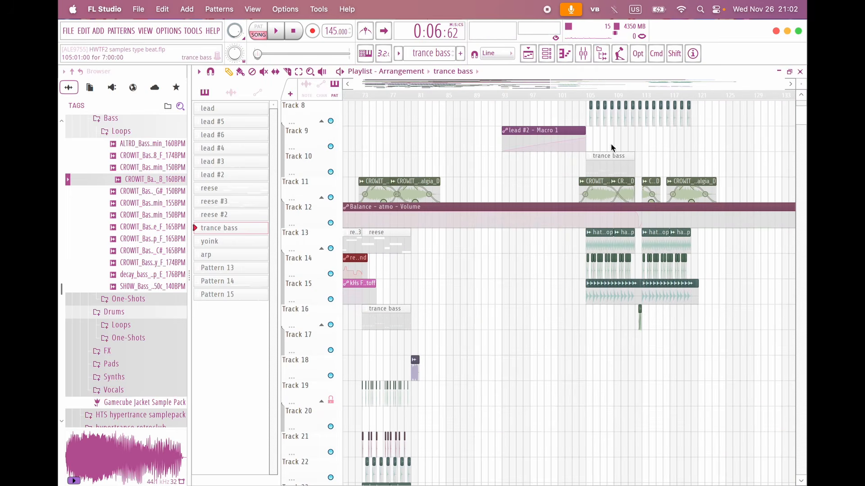
{"action": "left_click", "coordinate": [592, 157]}
{"action": "left_click", "coordinate": [599, 260]}
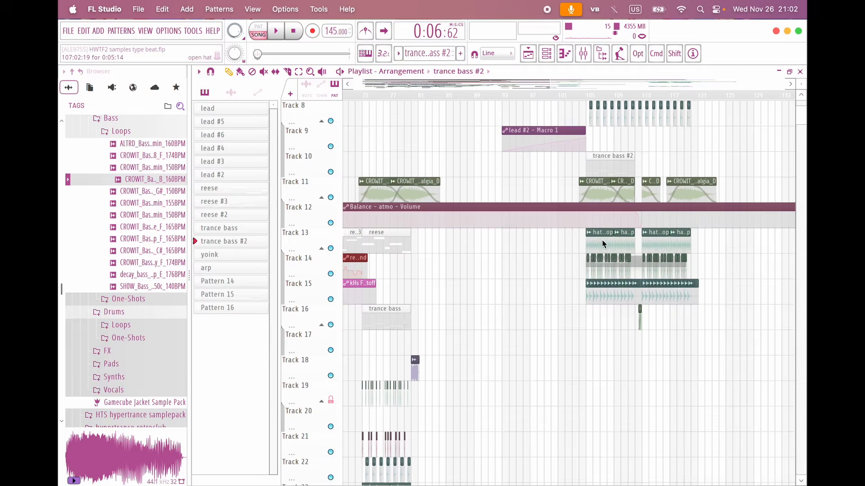
Step: Open the trance bass #2 pattern in the piano roll and delete all of its notes
{"action": "double_click", "coordinate": [610, 158]}
{"action": "scroll", "coordinate": [423, 299], "scroll_direction": "left", "scroll_amount": 4}
{"action": "scroll", "coordinate": [422, 299], "scroll_direction": "up", "scroll_amount": 3}
{"action": "left_click_drag", "start_coordinate": [546, 349], "coordinate": [71, 79]}
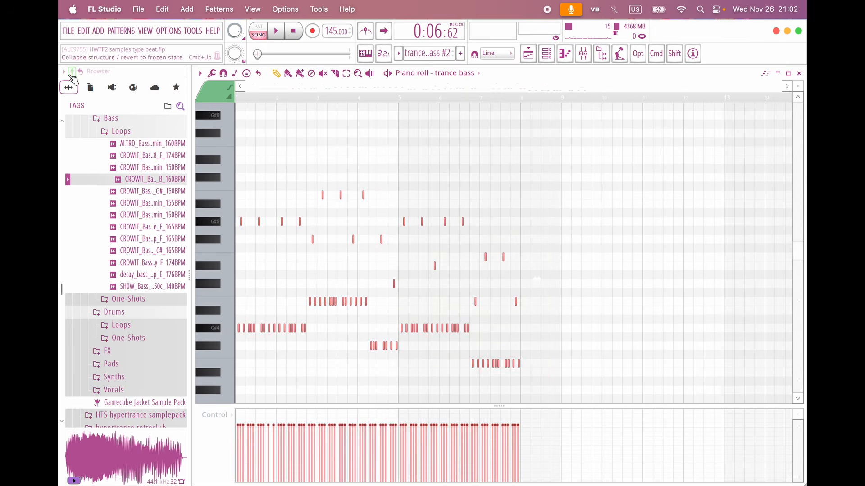
{"action": "key", "text": "Delete"}
Step: Draw three consecutive short G#5 notes in the first beat of bar 1, leaving the beat's opening position empty
{"action": "scroll", "coordinate": [109, 225], "scroll_direction": "up", "scroll_amount": 10}
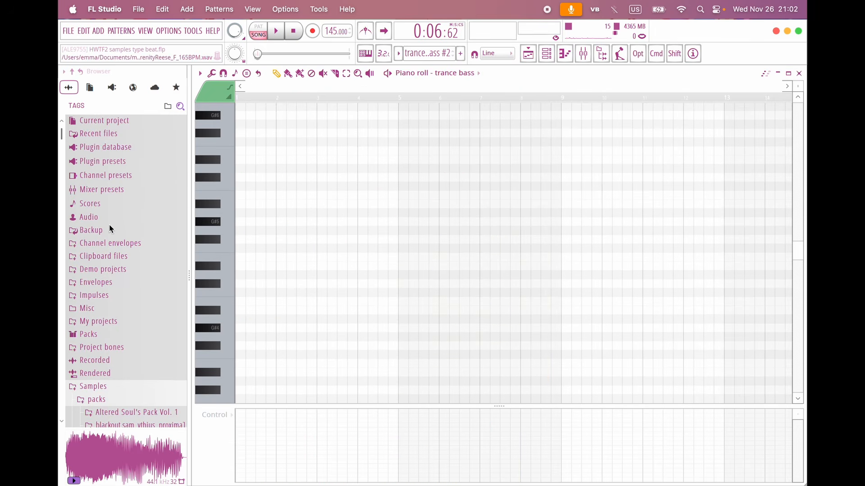
{"action": "scroll", "coordinate": [247, 215], "scroll_direction": "up", "scroll_amount": 5, "text": "ctrl"}
{"action": "scroll", "coordinate": [247, 215], "scroll_direction": "down", "scroll_amount": 1}
{"action": "left_click", "coordinate": [251, 208]}
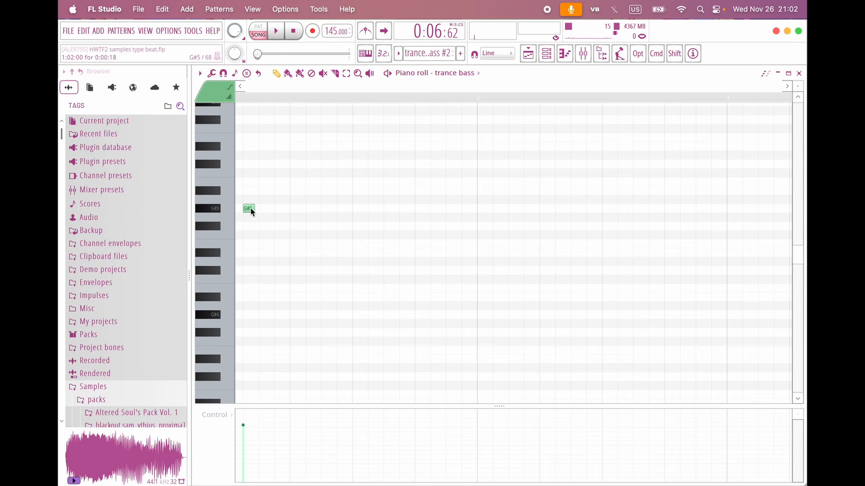
{"action": "scroll", "coordinate": [275, 218], "scroll_direction": "up", "scroll_amount": 2, "text": "ctrl"}
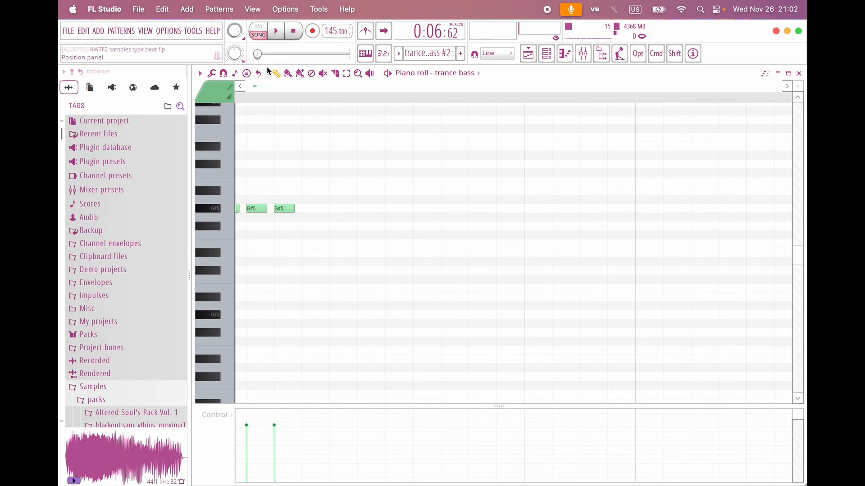
{"action": "scroll", "coordinate": [322, 212], "scroll_direction": "down", "scroll_amount": 4, "text": "ctrl"}
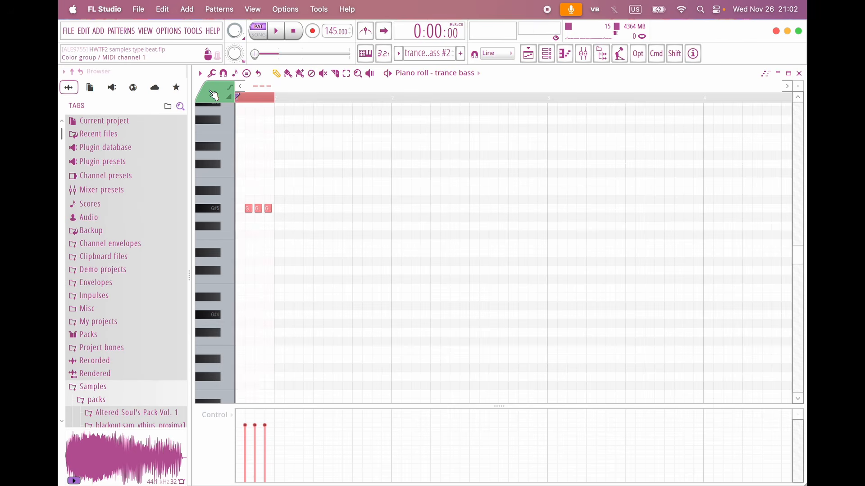
Step: Duplicate the three-note group across four bars, using G#4 for bars 1 and 2, F#4 for bar 3 and E4 for bar 4
{"action": "key", "text": "super+b"}
{"action": "key", "text": "super+b"}
{"action": "key", "text": "super+b"}
{"action": "key", "text": "super+b"}
{"action": "key", "text": "super+b"}
{"action": "key", "text": "super+b"}
{"action": "key", "text": "super+b"}
{"action": "key", "text": "super+b"}
{"action": "key", "text": "super+b"}
{"action": "key", "text": "super+b"}
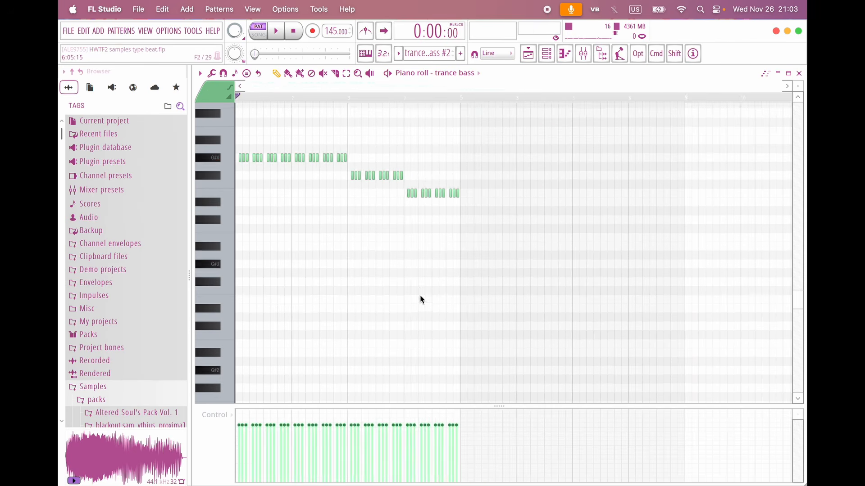
Step: Play back the four-bar trance bass #2 pattern and stop it
{"action": "scroll", "coordinate": [324, 188], "scroll_direction": "up", "scroll_amount": 1}
{"action": "scroll", "coordinate": [325, 188], "scroll_direction": "up", "scroll_amount": 3, "text": "ctrl"}
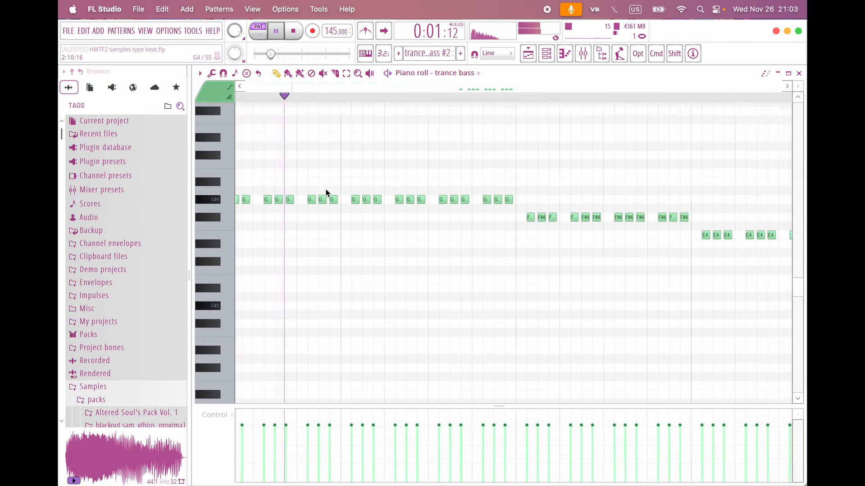
{"action": "scroll", "coordinate": [326, 192], "scroll_direction": "up", "scroll_amount": 2}
{"action": "scroll", "coordinate": [343, 198], "scroll_direction": "down", "scroll_amount": 2, "text": "ctrl"}
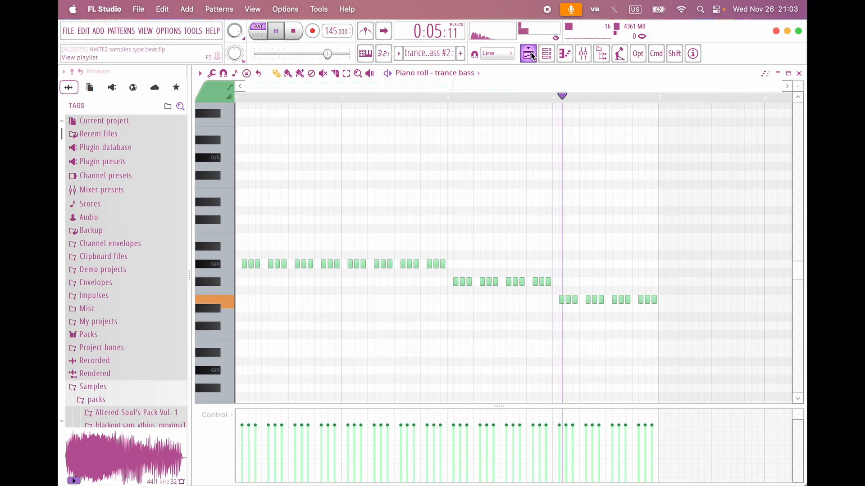
{"action": "key", "text": "space"}
Step: Raise one G#4 note from each of the four three-note groups in bar 1 to G#5, then audition the pattern
{"action": "scroll", "coordinate": [256, 294], "scroll_direction": "up", "scroll_amount": 2, "text": "ctrl"}
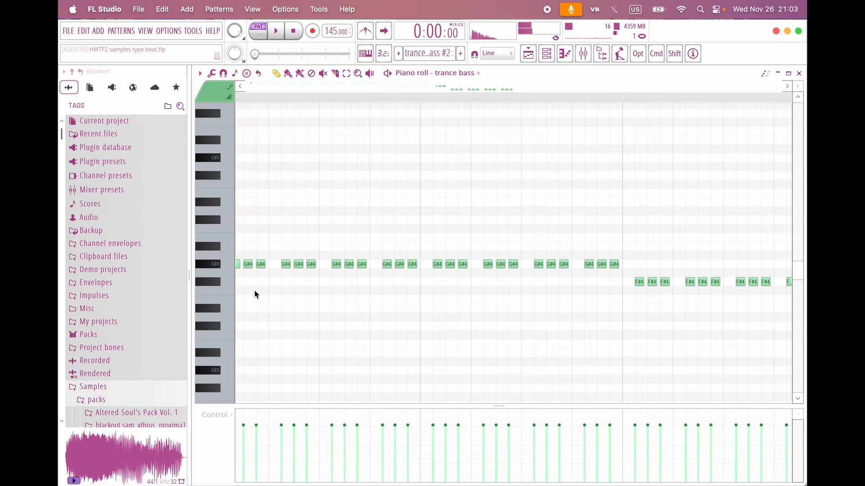
{"action": "scroll", "coordinate": [257, 294], "scroll_direction": "down", "scroll_amount": 2}
{"action": "scroll", "coordinate": [257, 295], "scroll_direction": "left", "scroll_amount": 1}
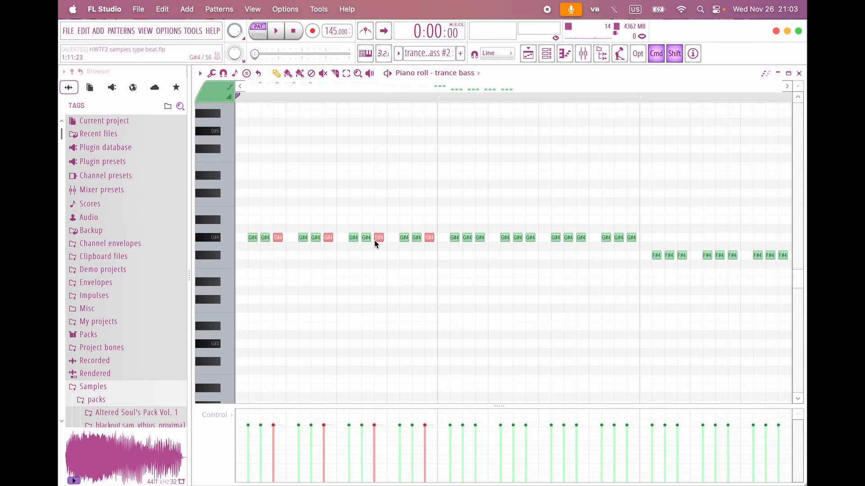
{"action": "left_click", "coordinate": [316, 238]}
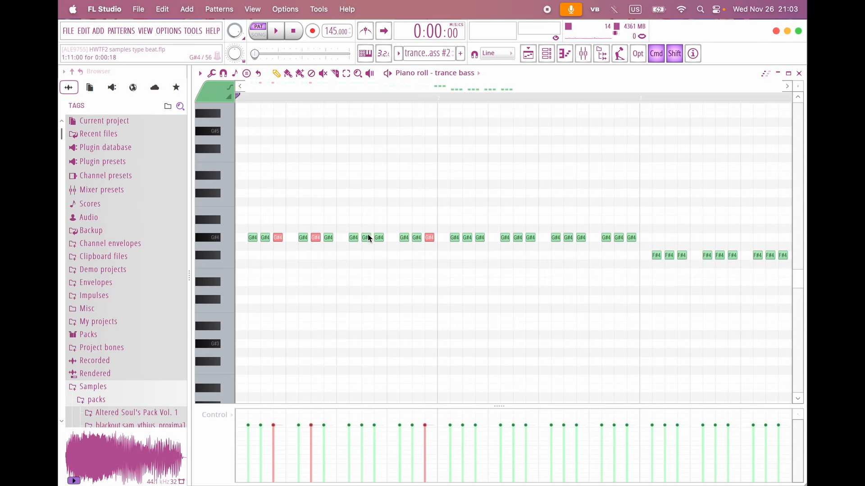
{"action": "key", "text": "ctrl+Up"}
{"action": "key", "text": "space"}
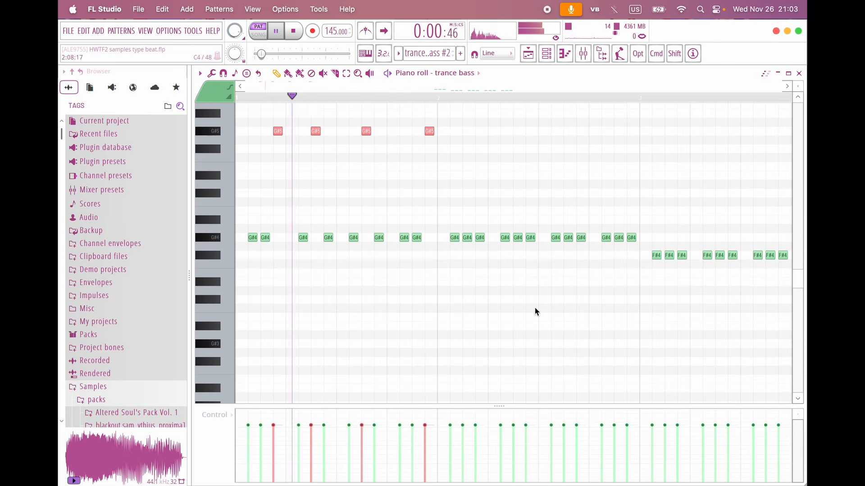
{"action": "key", "text": "space"}
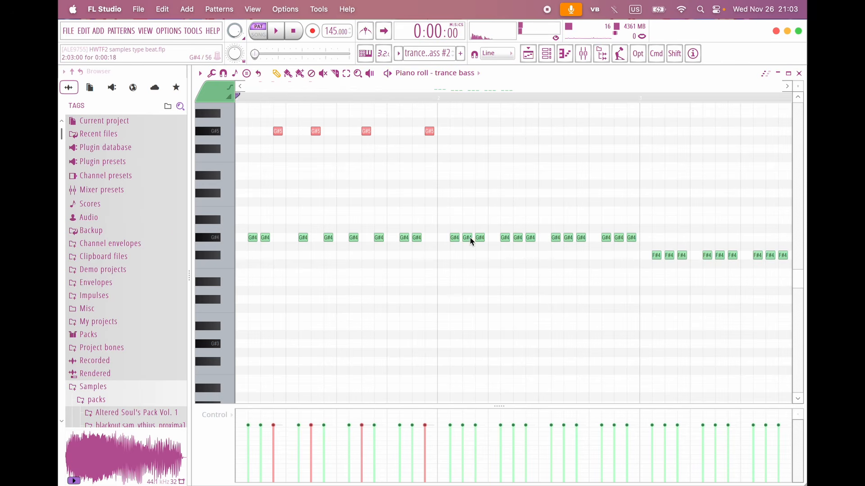
Step: Replace the notes in bars 2 to 4 with copies of the octave-jumping bar 1 pattern
{"action": "scroll", "coordinate": [778, 287], "scroll_direction": "down", "scroll_amount": 2}
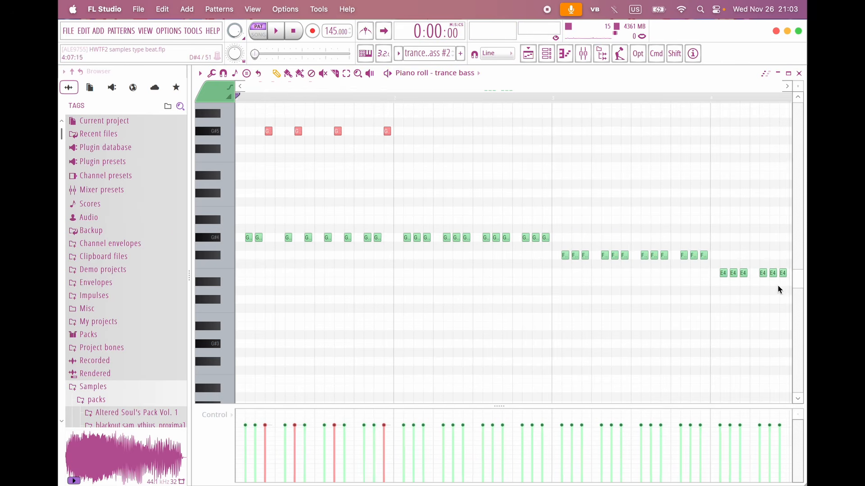
{"action": "scroll", "coordinate": [768, 297], "scroll_direction": "down", "scroll_amount": 1}
{"action": "left_click_drag", "start_coordinate": [386, 260], "coordinate": [236, 110]}
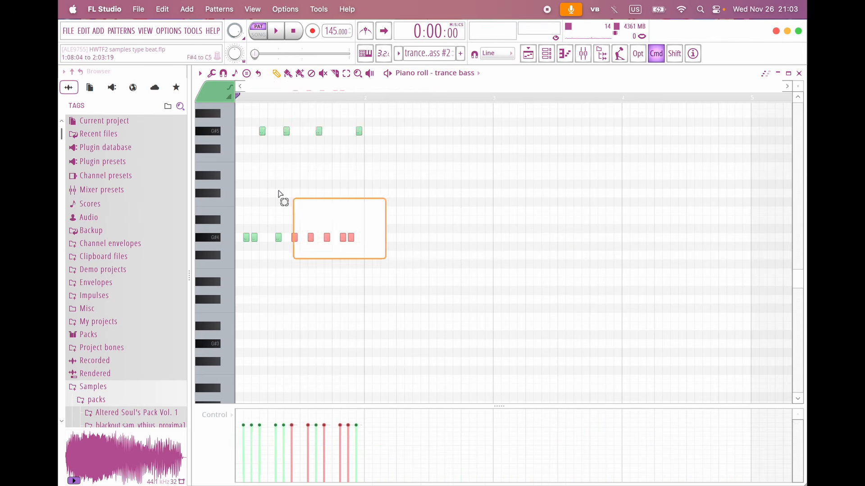
{"action": "left_click_drag", "start_coordinate": [248, 241], "coordinate": [377, 244]}
{"action": "left_click_drag", "start_coordinate": [522, 266], "coordinate": [237, 110]}
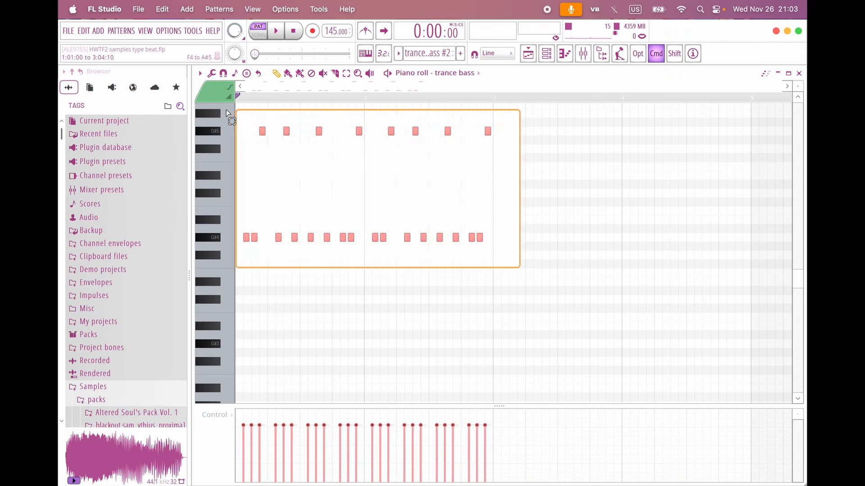
{"action": "left_click_drag", "start_coordinate": [311, 239], "coordinate": [517, 238]}
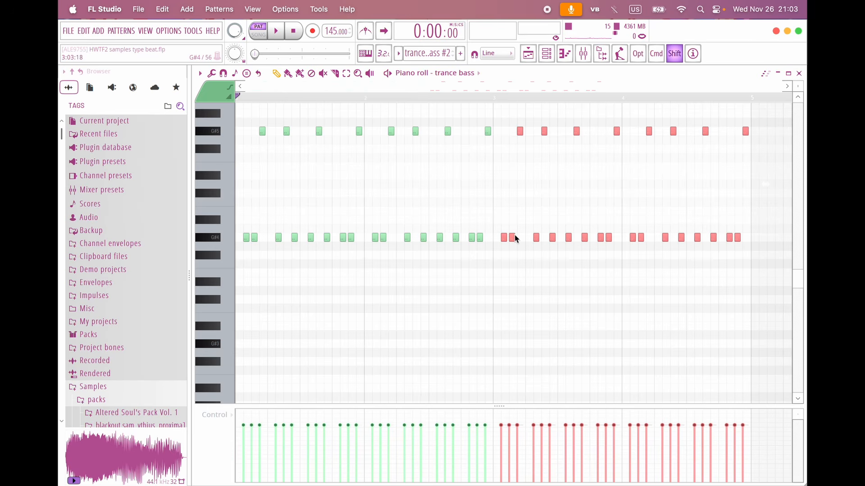
Step: Transpose the copied notes in bars 3 and 4 down two semitones, and bar 4 down another two semitones
{"action": "key", "text": "shift+Down"}
{"action": "key", "text": "shift+Down"}
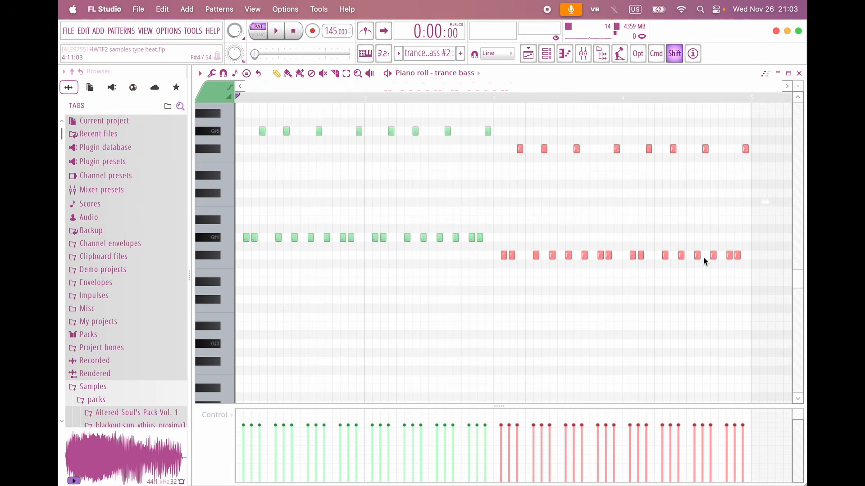
{"action": "left_click_drag", "start_coordinate": [631, 119], "coordinate": [778, 304]}
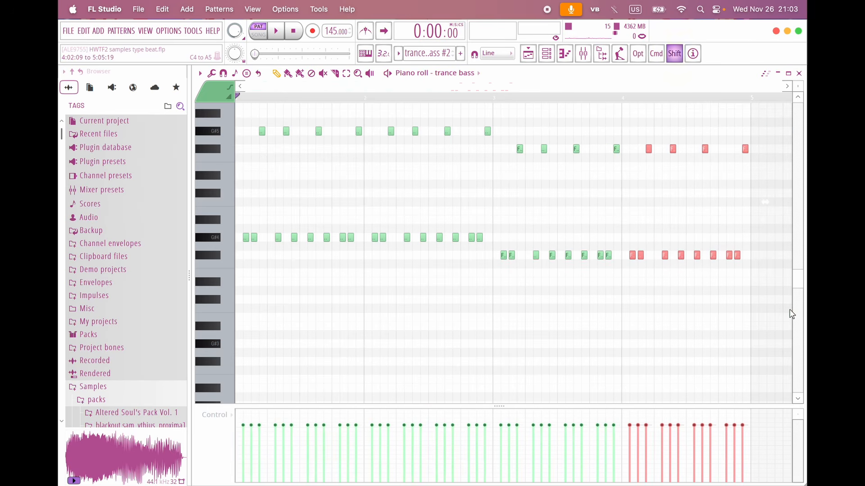
{"action": "key", "text": "shift+Down"}
{"action": "key", "text": "shift+Down"}
Step: Play the arrangement from bar 103 and add a second trance bass #2 clip on Track 10 at bar 109
{"action": "key", "text": "F5"}
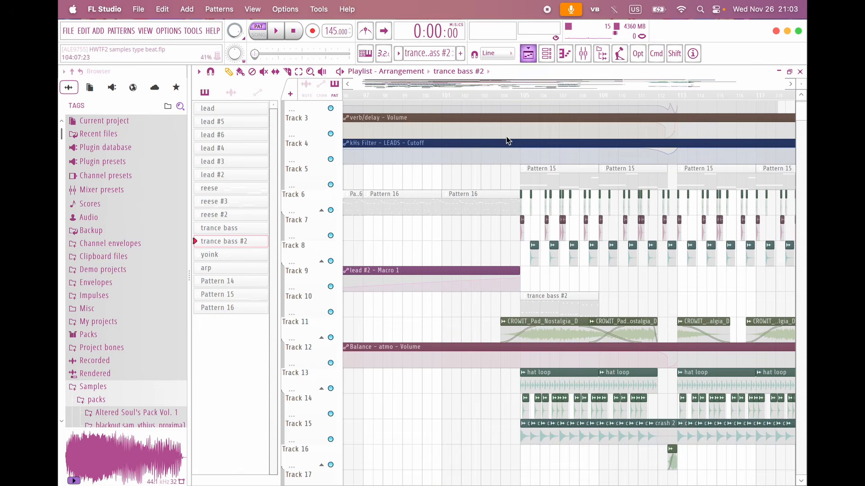
{"action": "left_click", "coordinate": [485, 97]}
{"action": "key", "text": "space"}
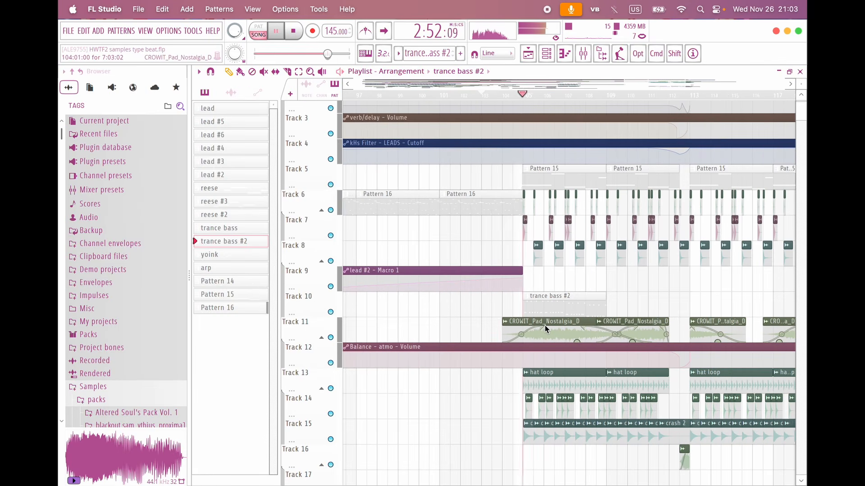
{"action": "scroll", "coordinate": [509, 309], "scroll_direction": "left", "scroll_amount": 3}
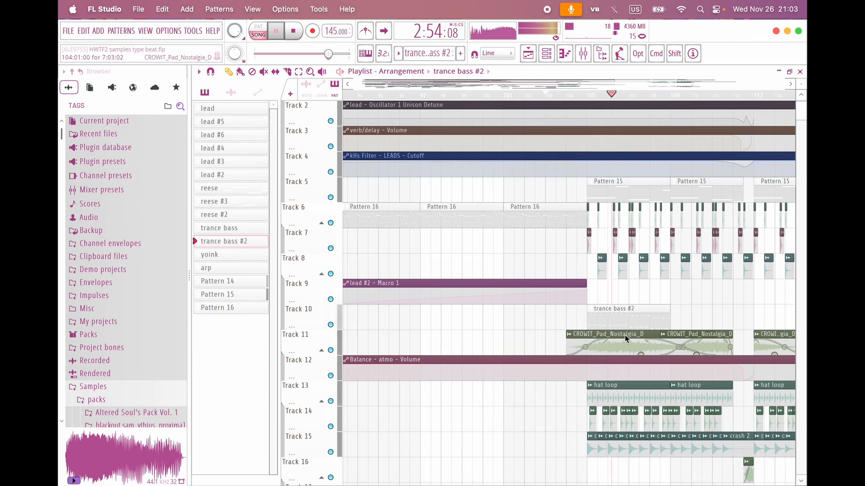
{"action": "left_click_drag", "start_coordinate": [626, 321], "coordinate": [714, 323]}
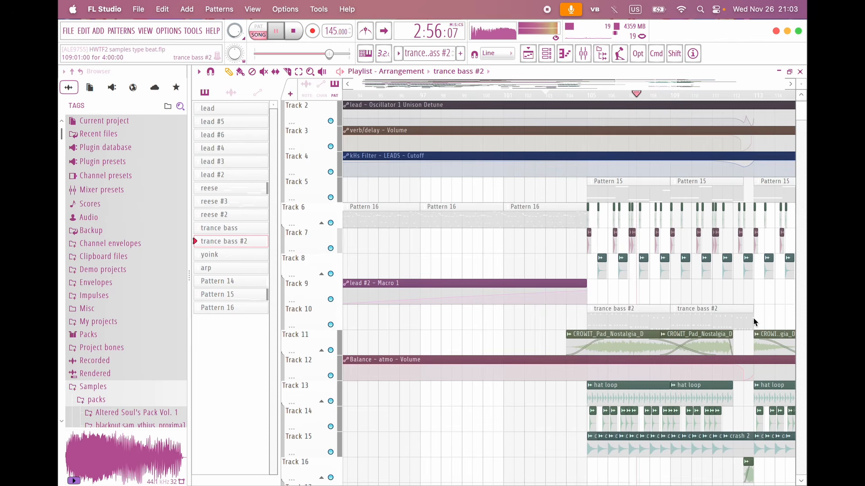
{"action": "key", "text": "space"}
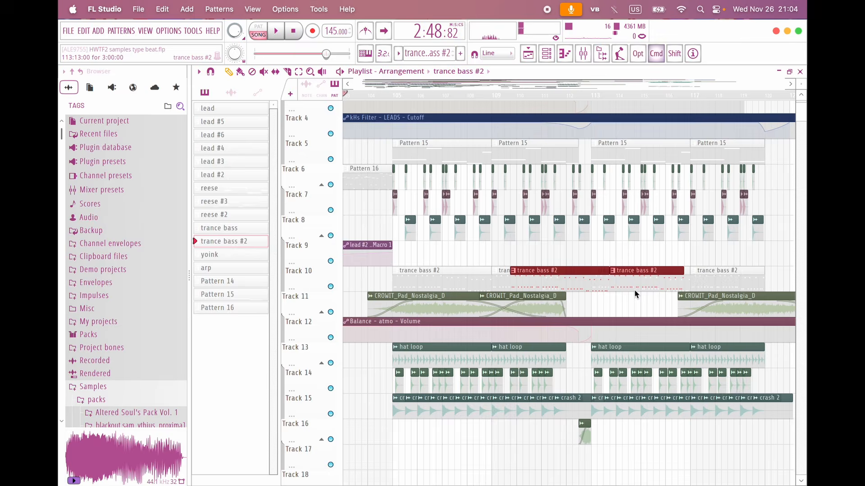
Step: Repeat the two trance bass #2 clips from bar 113 on Track 10 and align the CROWIT pad clips on Track 11 to bar 113
{"action": "key", "text": "Delete"}
{"action": "left_click_drag", "start_coordinate": [701, 301], "coordinate": [616, 303]}
{"action": "scroll", "coordinate": [602, 346], "scroll_direction": "up", "scroll_amount": 2}
{"action": "scroll", "coordinate": [602, 346], "scroll_direction": "right", "scroll_amount": 2}
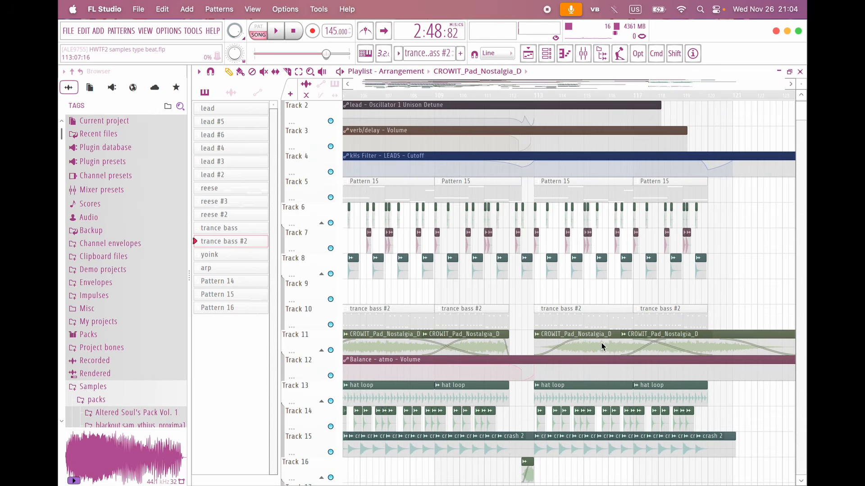
Step: Place a trance bass #2 clip at bar 93 on Track 10 and play the arrangement from there
{"action": "scroll", "coordinate": [710, 305], "scroll_direction": "up", "scroll_amount": 1}
{"action": "scroll", "coordinate": [710, 304], "scroll_direction": "left", "scroll_amount": 5}
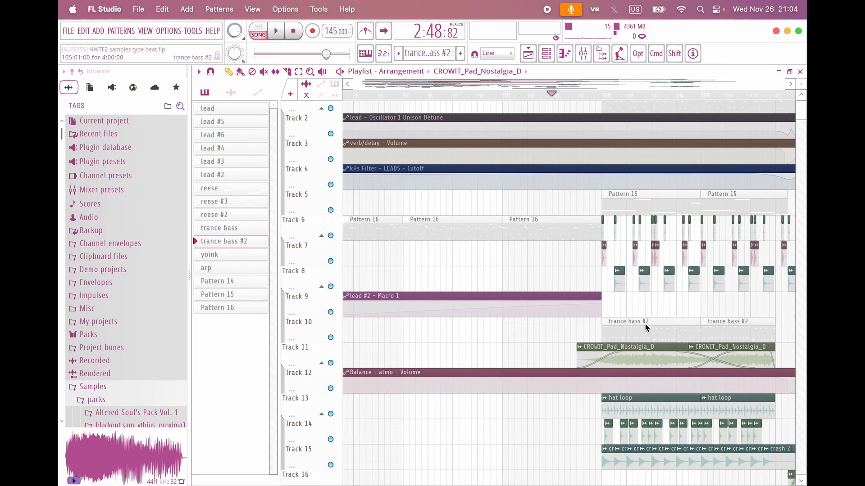
{"action": "left_click", "coordinate": [397, 331]}
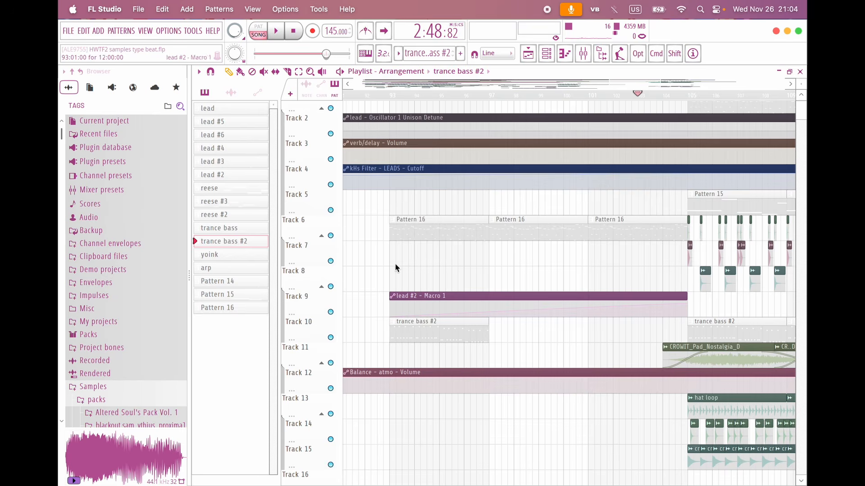
{"action": "key", "text": "space"}
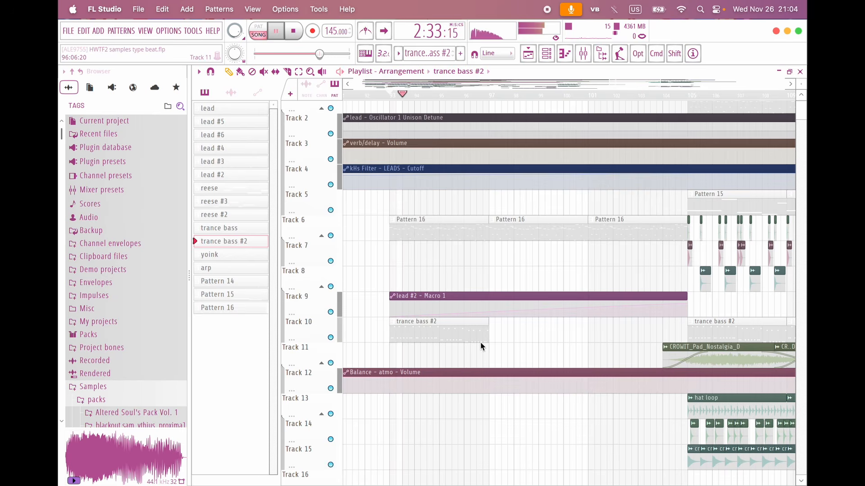
{"action": "scroll", "coordinate": [482, 324], "scroll_direction": "left", "scroll_amount": 2}
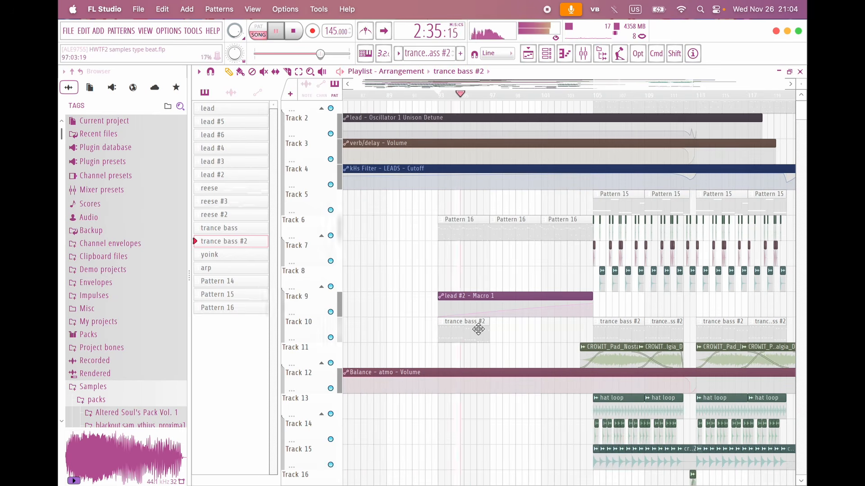
{"action": "scroll", "coordinate": [539, 332], "scroll_direction": "down", "scroll_amount": 8}
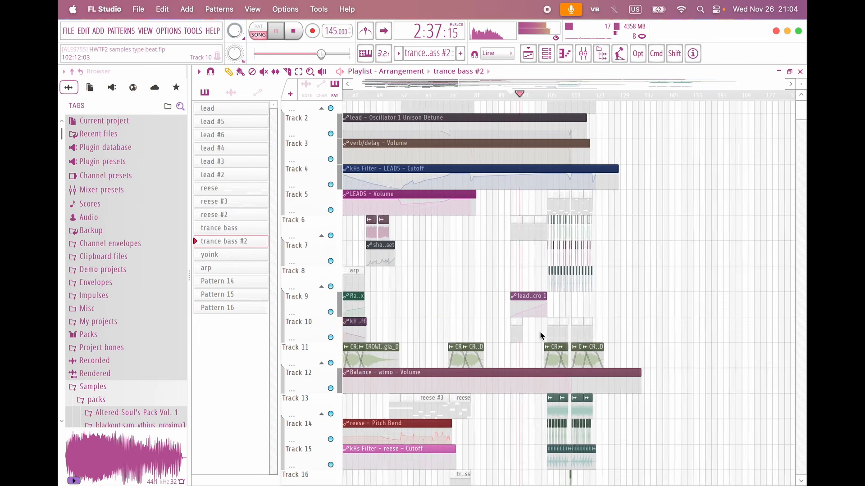
{"action": "scroll", "coordinate": [495, 301], "scroll_direction": "down", "scroll_amount": 8}
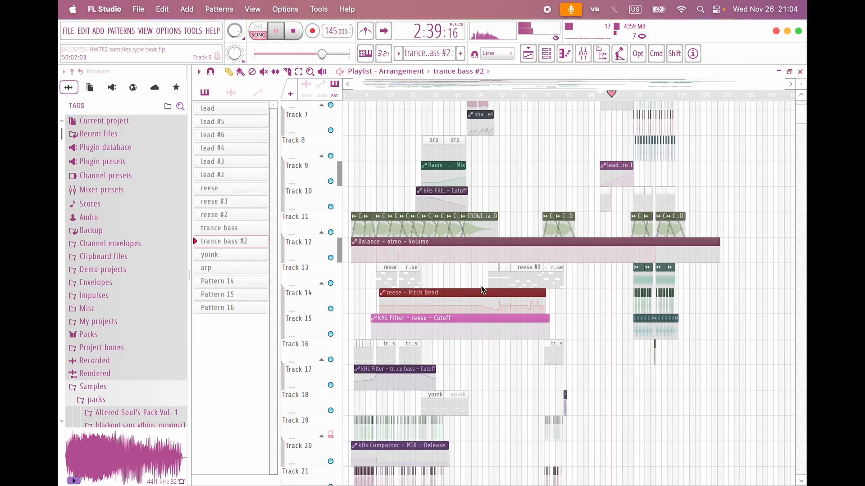
{"action": "key", "text": "space"}
Step: Move all the trance bass #2 clips from Track 10 down to Track 16
{"action": "scroll", "coordinate": [442, 279], "scroll_direction": "up", "scroll_amount": 3}
{"action": "scroll", "coordinate": [442, 280], "scroll_direction": "down", "scroll_amount": 3}
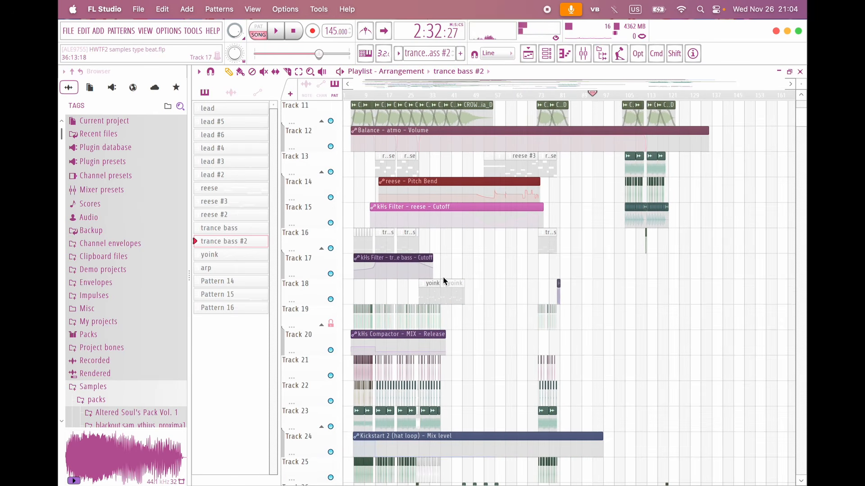
{"action": "scroll", "coordinate": [511, 311], "scroll_direction": "up", "scroll_amount": 4}
{"action": "scroll", "coordinate": [511, 311], "scroll_direction": "up", "scroll_amount": 1}
{"action": "left_click_drag", "start_coordinate": [545, 189], "coordinate": [638, 194]}
{"action": "key", "text": "shift+Down"}
{"action": "key", "text": "shift+Down"}
{"action": "key", "text": "shift+Down"}
{"action": "key", "text": "shift+Down"}
{"action": "key", "text": "shift+Down"}
{"action": "key", "text": "shift+Down"}
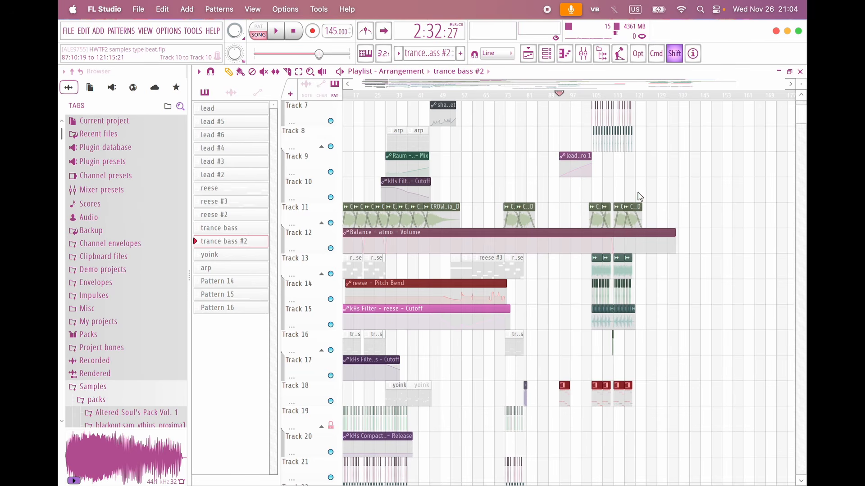
{"action": "scroll", "coordinate": [698, 289], "scroll_direction": "up", "scroll_amount": 3}
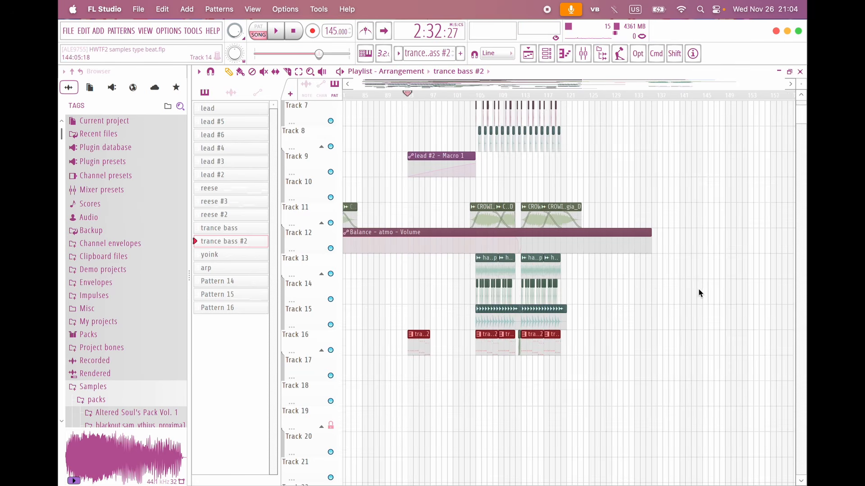
Step: Extend the trance bass filter cutoff automation clip on Track 17 beyond the last trance bass #2 clip and start playback from bar 93
{"action": "scroll", "coordinate": [652, 304], "scroll_direction": "left", "scroll_amount": 5}
{"action": "scroll", "coordinate": [399, 348], "scroll_direction": "down", "scroll_amount": 3}
{"action": "scroll", "coordinate": [399, 349], "scroll_direction": "down", "scroll_amount": 1}
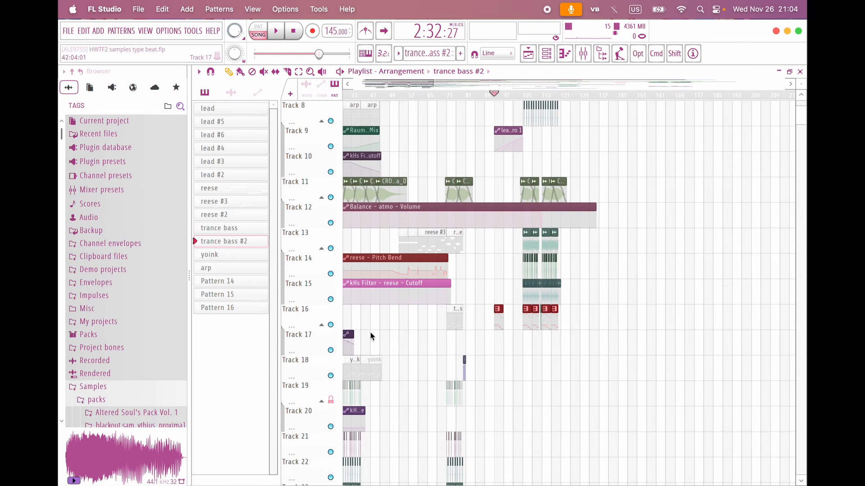
{"action": "left_click_drag", "start_coordinate": [353, 341], "coordinate": [584, 342]}
{"action": "scroll", "coordinate": [583, 341], "scroll_direction": "up", "scroll_amount": 4}
{"action": "key", "text": "space"}
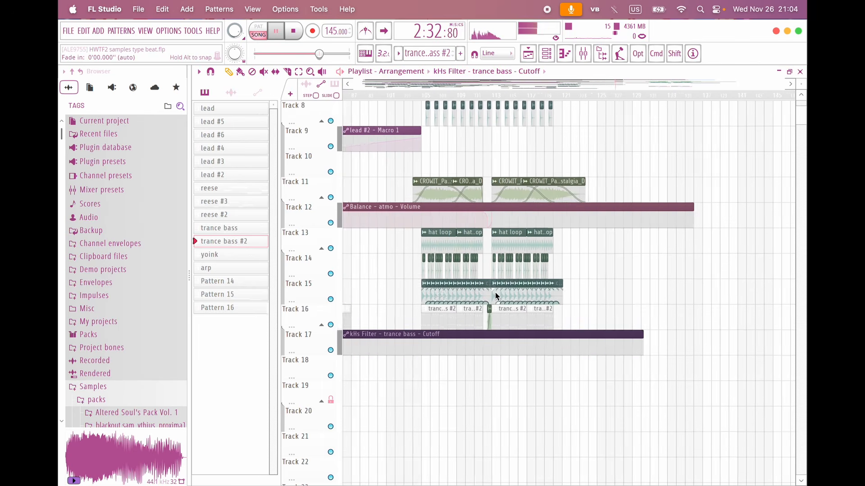
Step: Duplicate the bar 93 trance bass #2 clip to bar 97 on Track 16 and stop playback
{"action": "scroll", "coordinate": [496, 293], "scroll_direction": "up", "scroll_amount": 1}
{"action": "scroll", "coordinate": [411, 305], "scroll_direction": "up", "scroll_amount": 3}
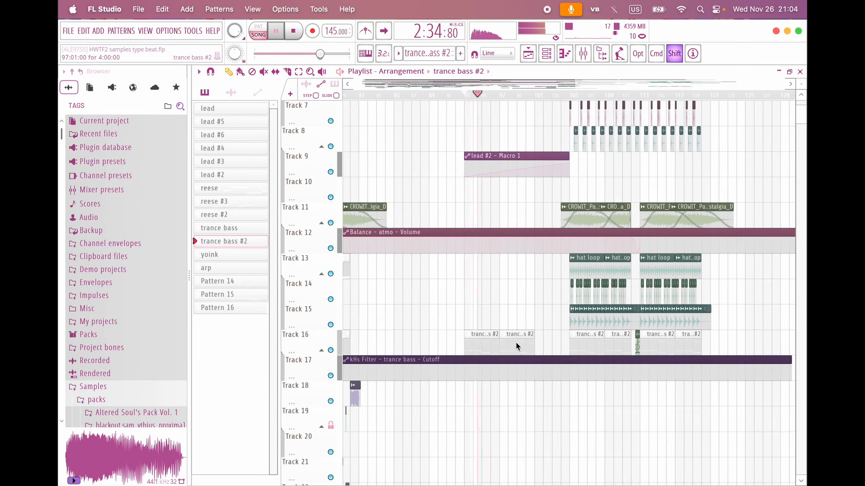
{"action": "scroll", "coordinate": [517, 342], "scroll_direction": "up", "scroll_amount": 2}
{"action": "key", "text": "space"}
Step: Shape a drop in the trance bass filter cutoff automation at bar 93 and audition the section
{"action": "left_click_drag", "start_coordinate": [423, 370], "coordinate": [421, 374]}
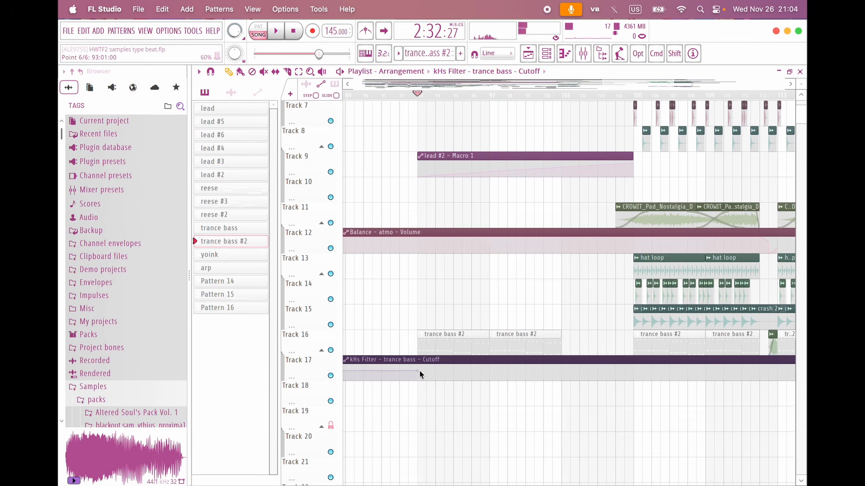
{"action": "scroll", "coordinate": [531, 264], "scroll_direction": "down", "scroll_amount": 4}
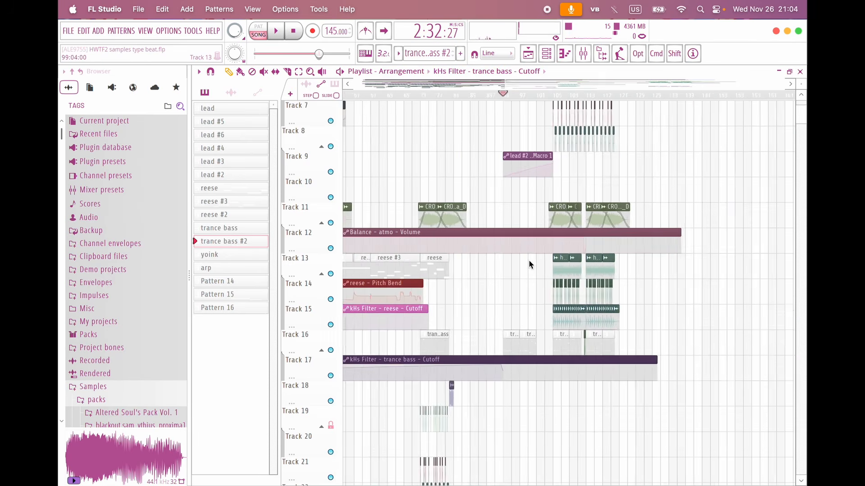
{"action": "scroll", "coordinate": [531, 264], "scroll_direction": "up", "scroll_amount": 2}
{"action": "scroll", "coordinate": [481, 340], "scroll_direction": "down", "scroll_amount": 3}
{"action": "scroll", "coordinate": [480, 341], "scroll_direction": "up", "scroll_amount": 2}
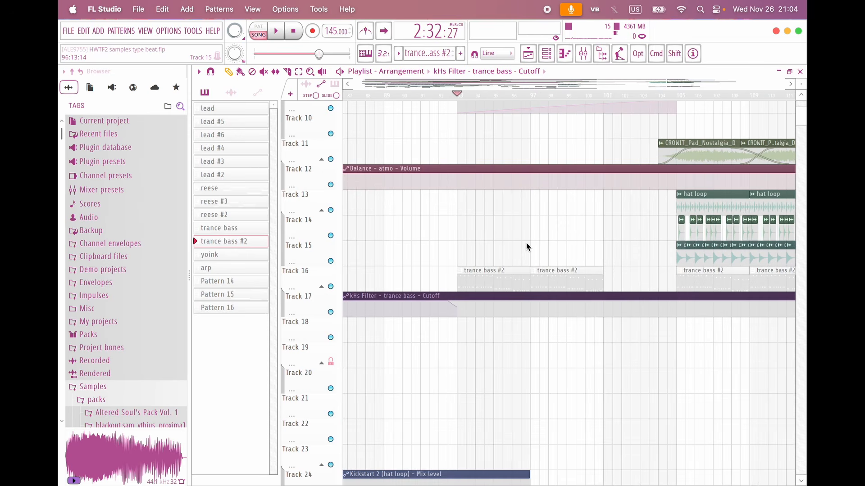
{"action": "key", "text": "space"}
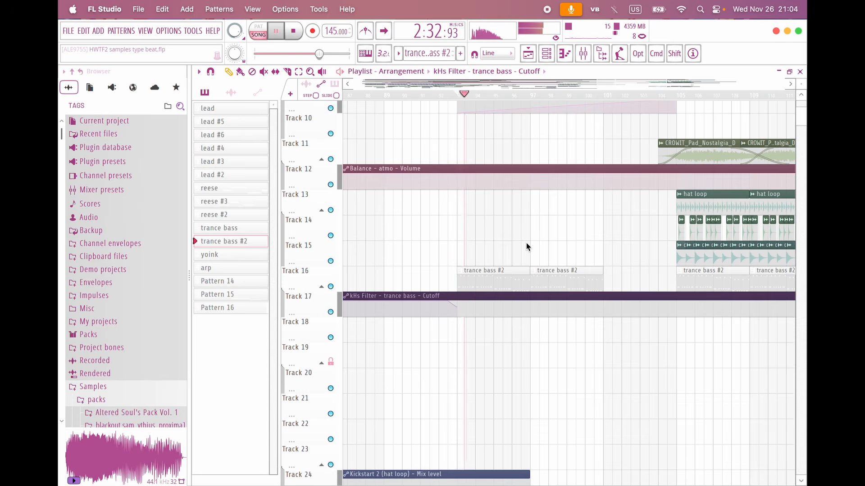
{"action": "key", "text": "space"}
Step: Add a third trance bass #2 clip at bar 101 on Track 16 to fill the gap before bar 105
{"action": "scroll", "coordinate": [472, 293], "scroll_direction": "up", "scroll_amount": 5}
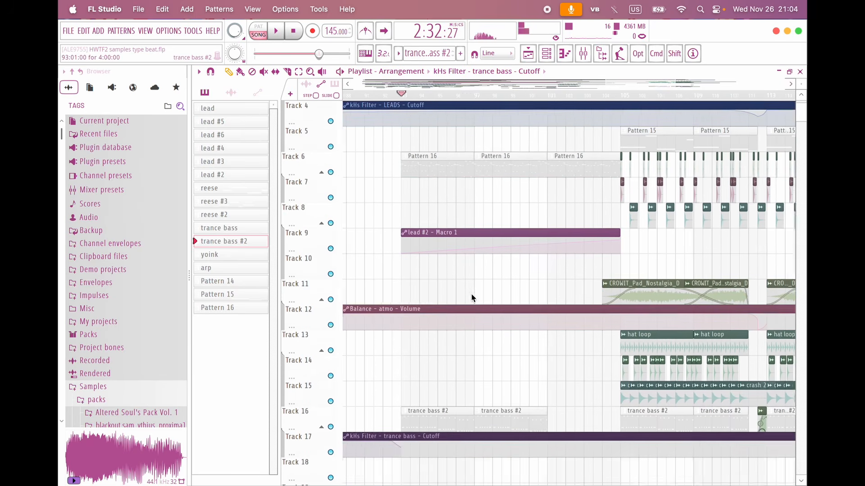
{"action": "scroll", "coordinate": [477, 393], "scroll_direction": "down", "scroll_amount": 2}
{"action": "scroll", "coordinate": [496, 392], "scroll_direction": "left", "scroll_amount": 1}
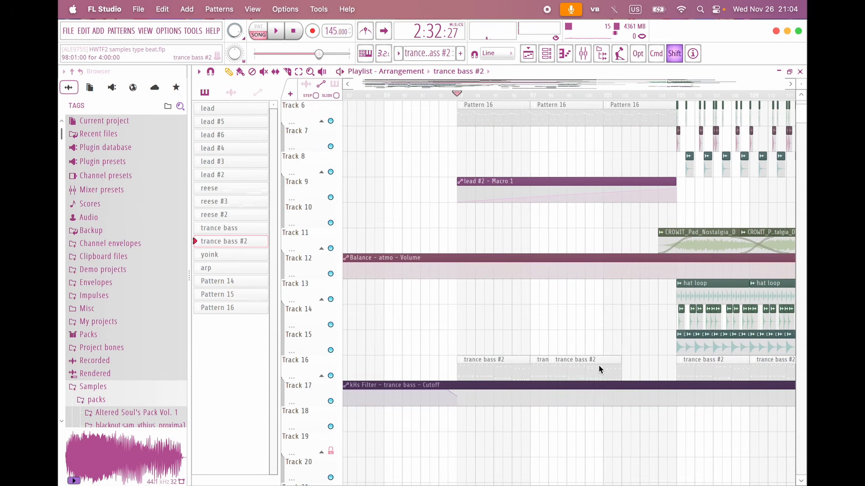
{"action": "scroll", "coordinate": [593, 321], "scroll_direction": "up", "scroll_amount": 5}
{"action": "scroll", "coordinate": [593, 320], "scroll_direction": "down", "scroll_amount": 1}
{"action": "scroll", "coordinate": [593, 321], "scroll_direction": "right", "scroll_amount": 2}
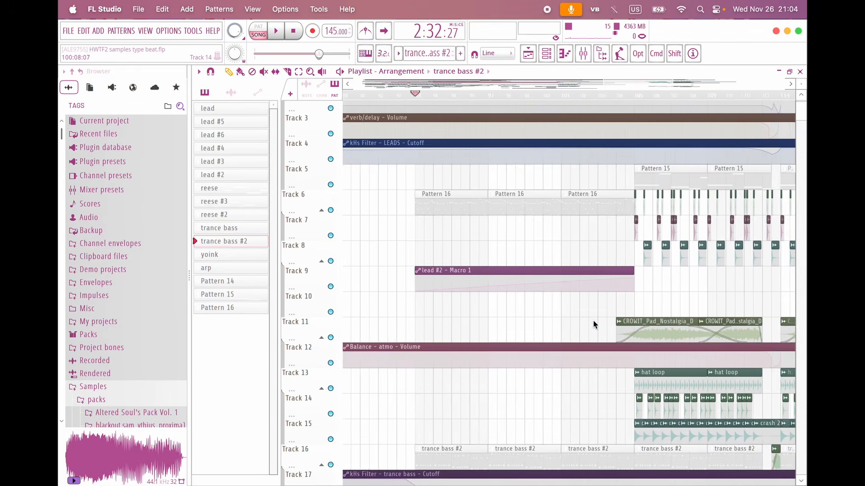
Step: Move the Pattern 16 clips to Track 8 and copy the opening kick and its Track 6 layer from bar 105 to bar 97
{"action": "scroll", "coordinate": [639, 286], "scroll_direction": "up", "scroll_amount": 3}
{"action": "scroll", "coordinate": [584, 258], "scroll_direction": "up", "scroll_amount": 4}
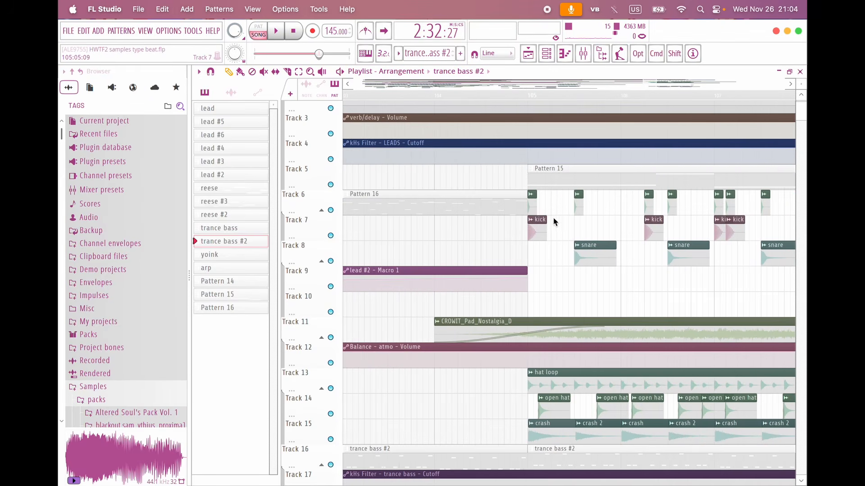
{"action": "left_click_drag", "start_coordinate": [552, 220], "coordinate": [461, 231]}
{"action": "scroll", "coordinate": [481, 386], "scroll_direction": "down", "scroll_amount": 4}
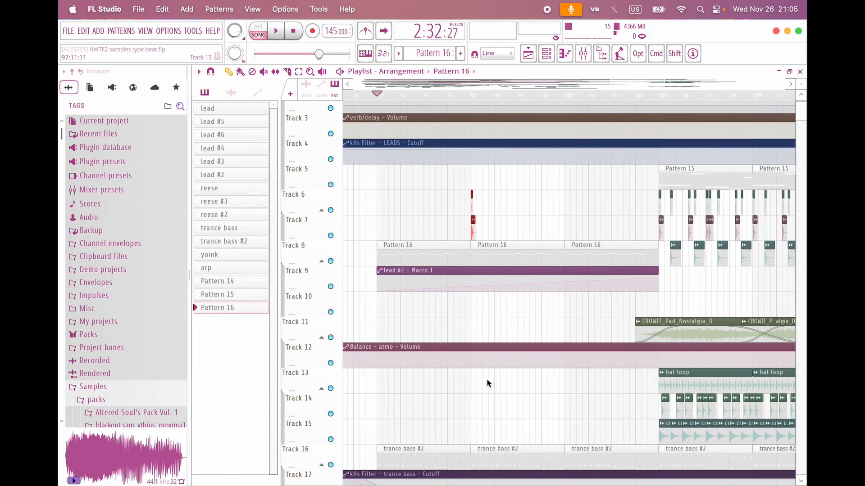
Step: Delete the bar 93 clips of Pattern 16 on Track 8 and trance bass #2 on Track 16
{"action": "right_click", "coordinate": [424, 246]}
{"action": "scroll", "coordinate": [424, 246], "scroll_direction": "down", "scroll_amount": 5}
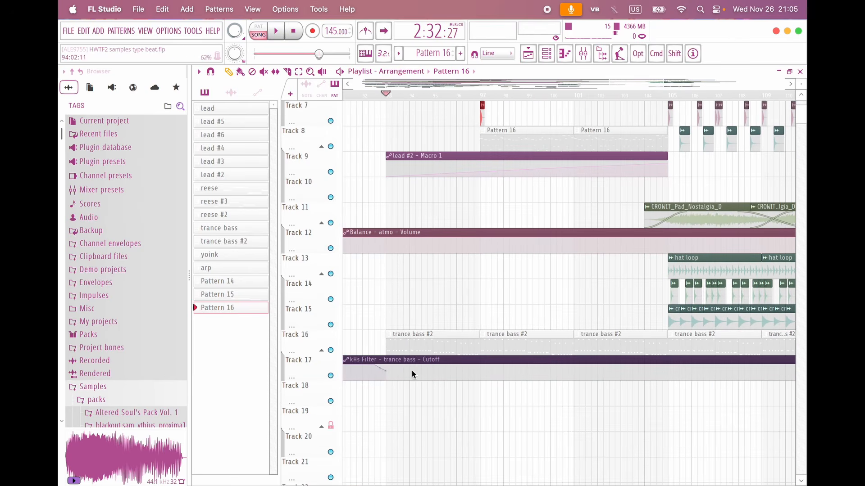
{"action": "right_click", "coordinate": [435, 344]}
{"action": "scroll", "coordinate": [410, 336], "scroll_direction": "up", "scroll_amount": 1}
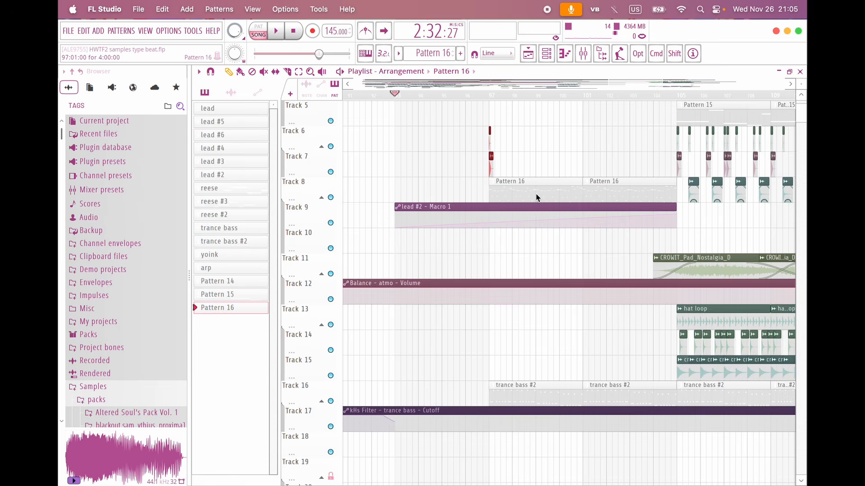
Step: Repeat the kick and its Track 6 layer on every beat from bar 97 to bar 101
{"action": "scroll", "coordinate": [540, 203], "scroll_direction": "up", "scroll_amount": 4}
{"action": "scroll", "coordinate": [508, 265], "scroll_direction": "up", "scroll_amount": 4}
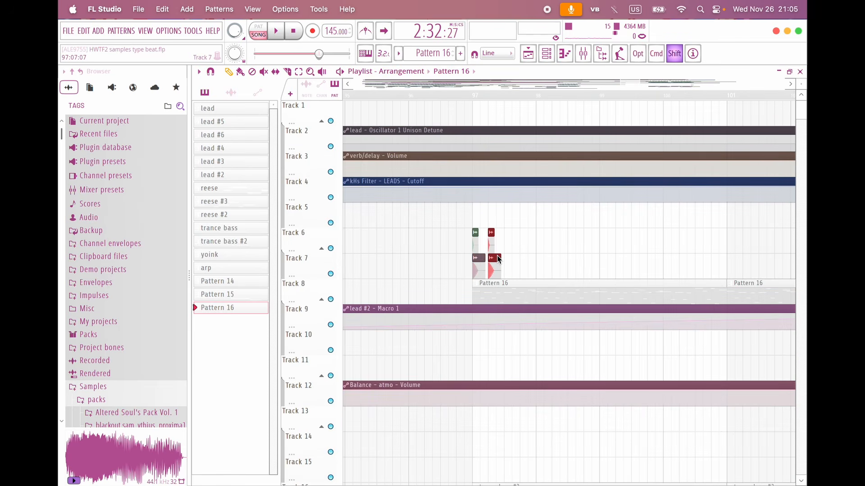
{"action": "scroll", "coordinate": [504, 265], "scroll_direction": "up", "scroll_amount": 3}
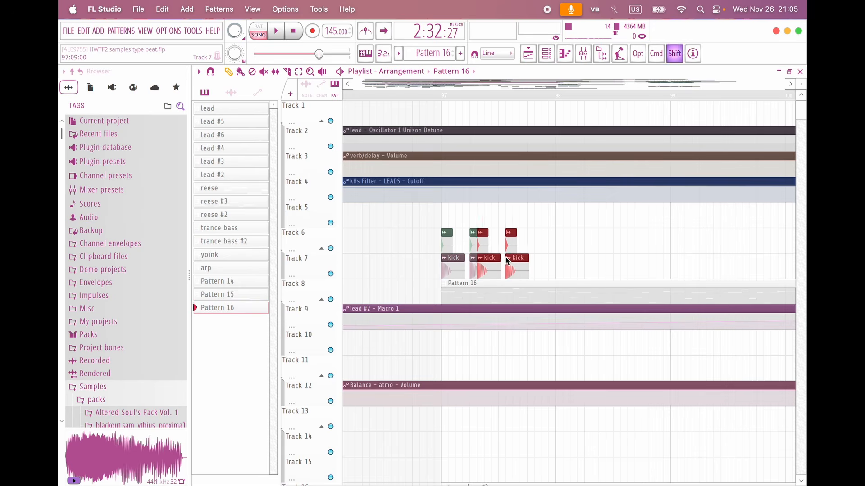
{"action": "left_click_drag", "start_coordinate": [508, 261], "coordinate": [514, 258]}
{"action": "left_click_drag", "start_coordinate": [584, 249], "coordinate": [362, 229]}
{"action": "scroll", "coordinate": [568, 262], "scroll_direction": "right", "scroll_amount": 3}
{"action": "scroll", "coordinate": [478, 260], "scroll_direction": "left", "scroll_amount": 3}
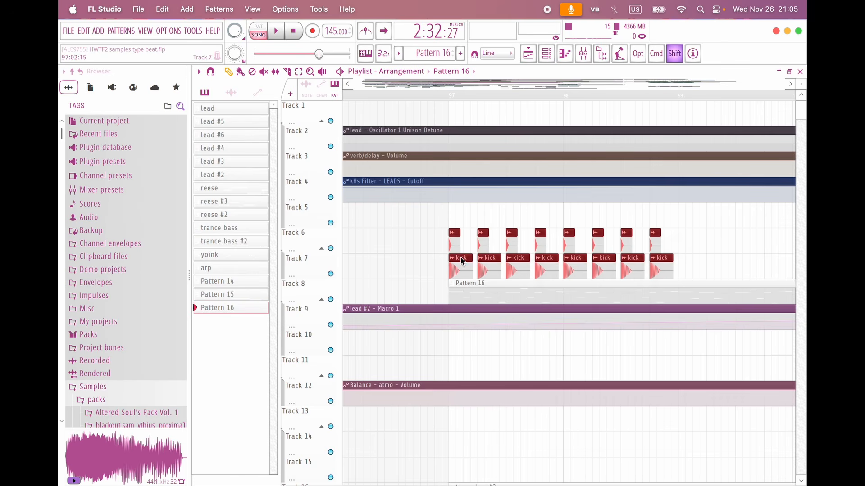
{"action": "left_click_drag", "start_coordinate": [462, 261], "coordinate": [691, 258]}
{"action": "scroll", "coordinate": [536, 338], "scroll_direction": "down", "scroll_amount": 5}
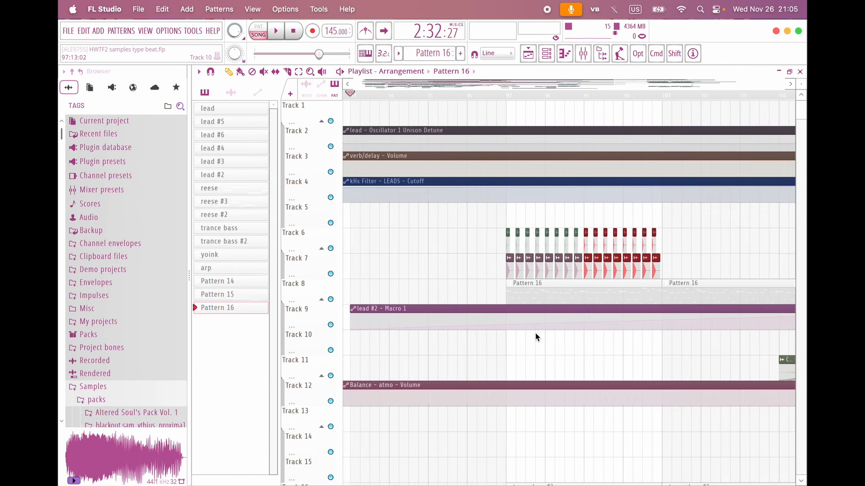
Step: Copy the four-bar run of kicks and Track 6 layers from bar 97 to bar 101, filling up to bar 105
{"action": "left_click_drag", "start_coordinate": [574, 276], "coordinate": [398, 245]}
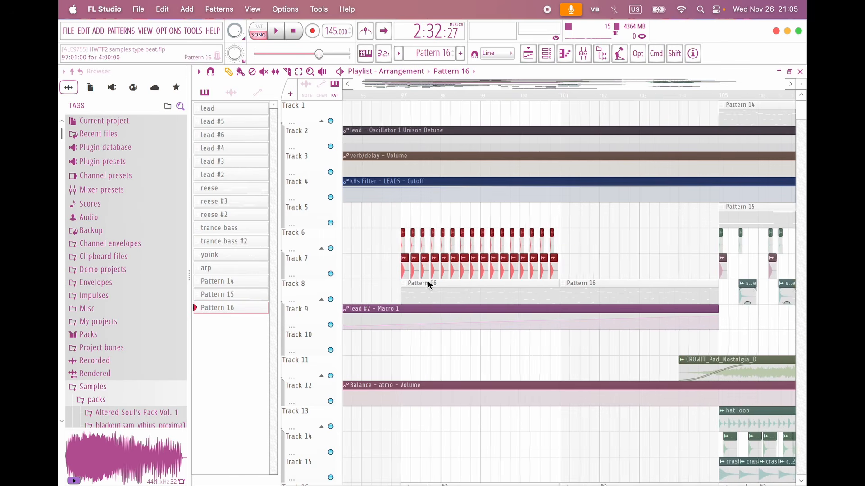
{"action": "scroll", "coordinate": [430, 270], "scroll_direction": "up", "scroll_amount": 3}
{"action": "right_click", "coordinate": [505, 262]}
{"action": "key", "text": "Escape"}
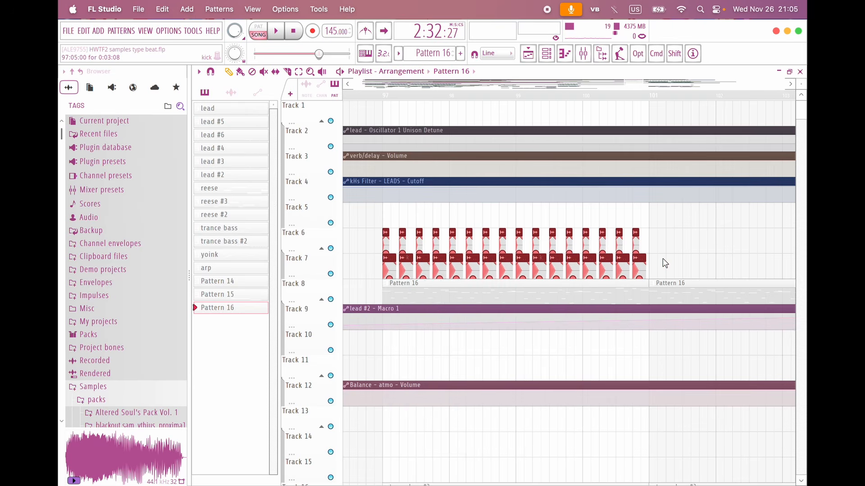
{"action": "left_click_drag", "start_coordinate": [643, 265], "coordinate": [706, 268]}
Step: Audition the build-up between bars 97 and 105 with the repeated kicks
{"action": "key", "text": "space"}
{"action": "scroll", "coordinate": [662, 364], "scroll_direction": "down", "scroll_amount": 3}
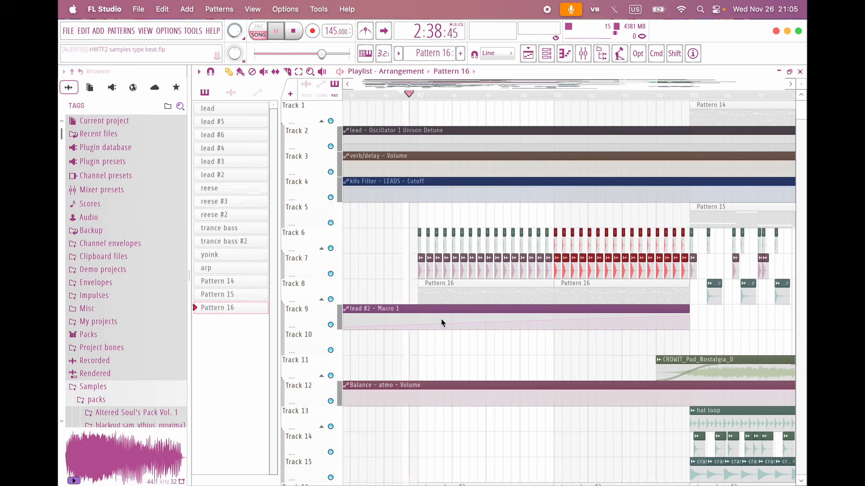
{"action": "scroll", "coordinate": [441, 319], "scroll_direction": "down", "scroll_amount": 5}
{"action": "scroll", "coordinate": [434, 272], "scroll_direction": "left", "scroll_amount": 3}
{"action": "scroll", "coordinate": [434, 272], "scroll_direction": "down", "scroll_amount": 1}
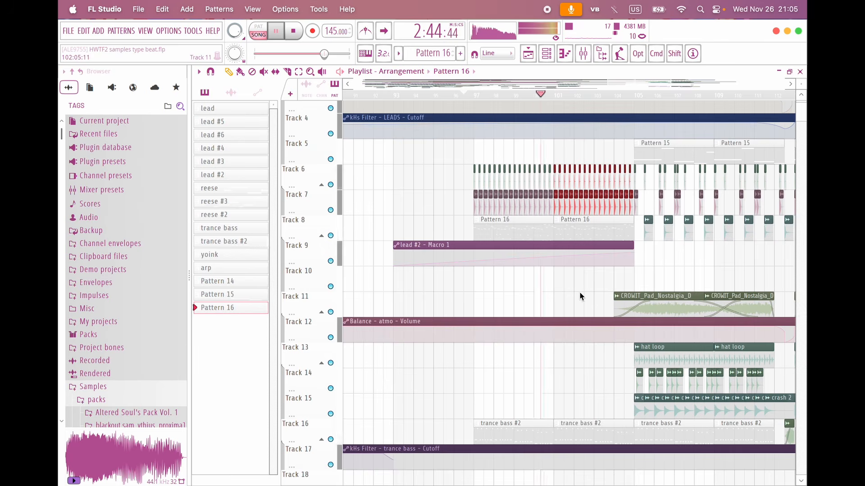
{"action": "scroll", "coordinate": [555, 212], "scroll_direction": "up", "scroll_amount": 3}
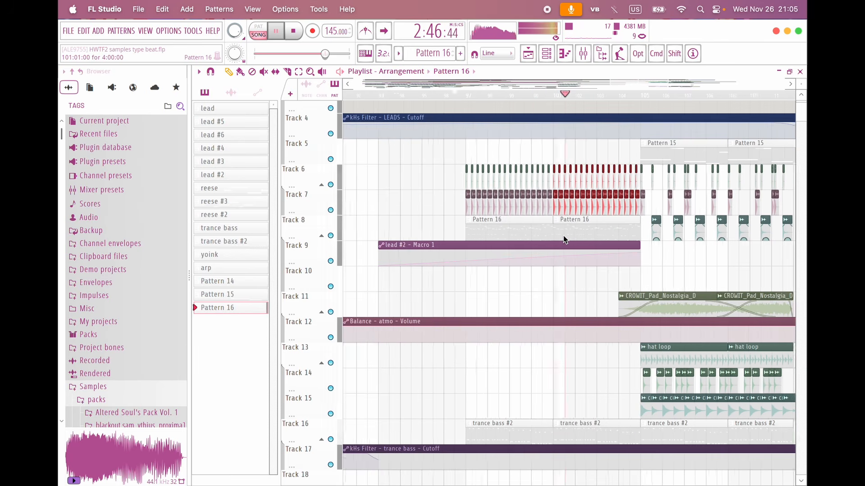
{"action": "key", "text": "space"}
Step: Mute the Track 6 layer clips from bar 97 to bar 105, leaving the Track 7 kicks active
{"action": "key", "text": "t"}
{"action": "left_click_drag", "start_coordinate": [382, 186], "coordinate": [564, 183]}
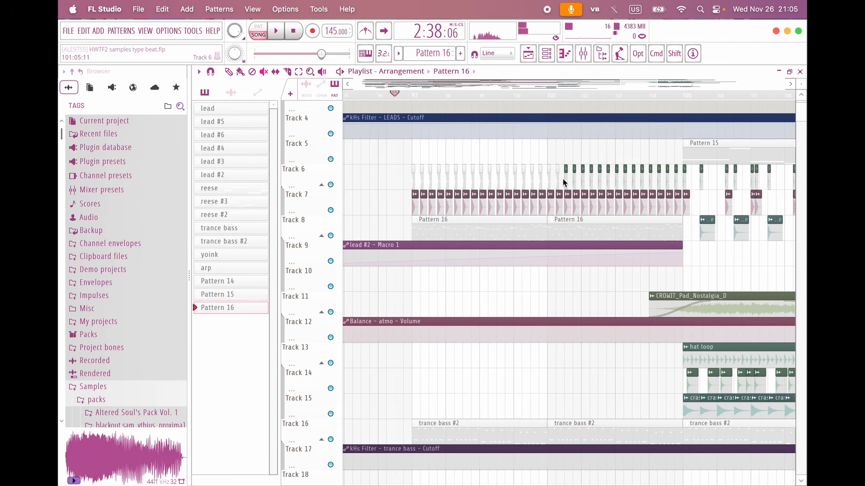
{"action": "scroll", "coordinate": [687, 178], "scroll_direction": "up", "scroll_amount": 3}
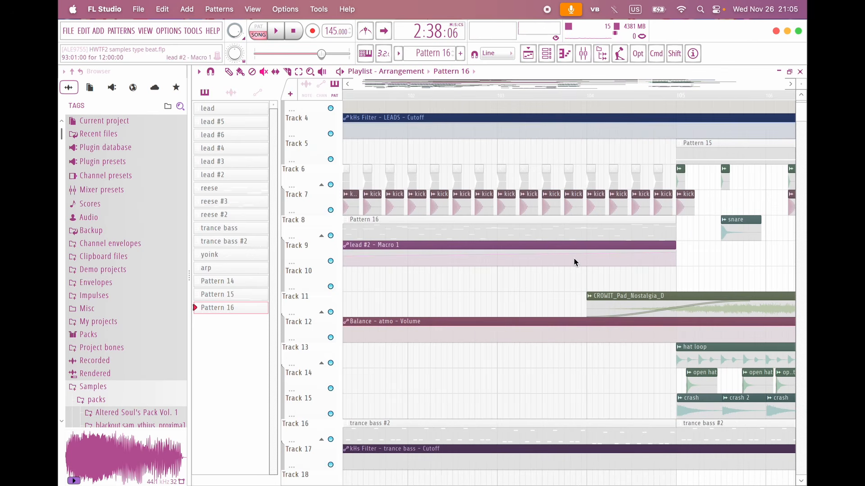
{"action": "scroll", "coordinate": [572, 258], "scroll_direction": "down", "scroll_amount": 3}
{"action": "scroll", "coordinate": [498, 250], "scroll_direction": "down", "scroll_amount": 4}
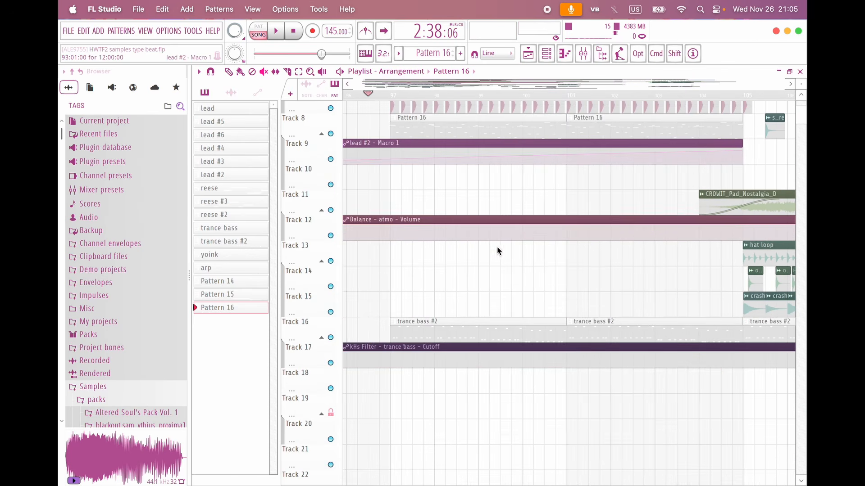
Step: Inspect the kHs Compactor sidechain on the BASS and MIX mixer tracks during playback of the build-up
{"action": "left_click", "coordinate": [582, 55]}
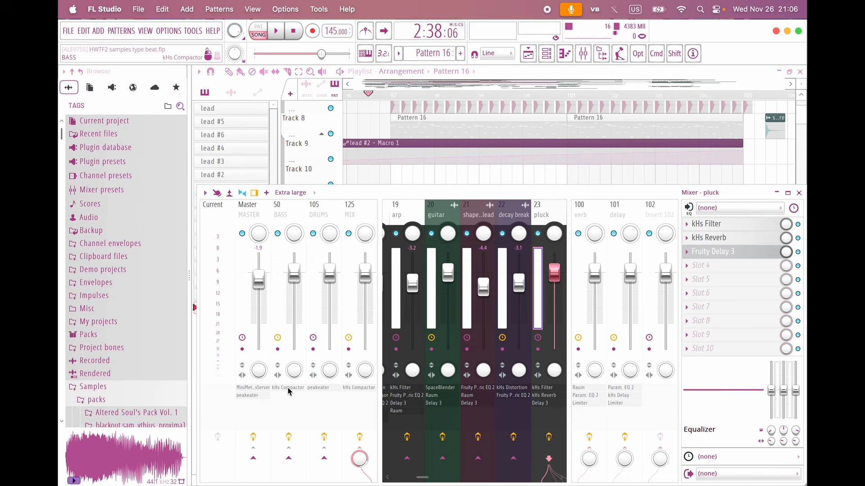
{"action": "left_click", "coordinate": [289, 388]}
{"action": "key", "text": "space"}
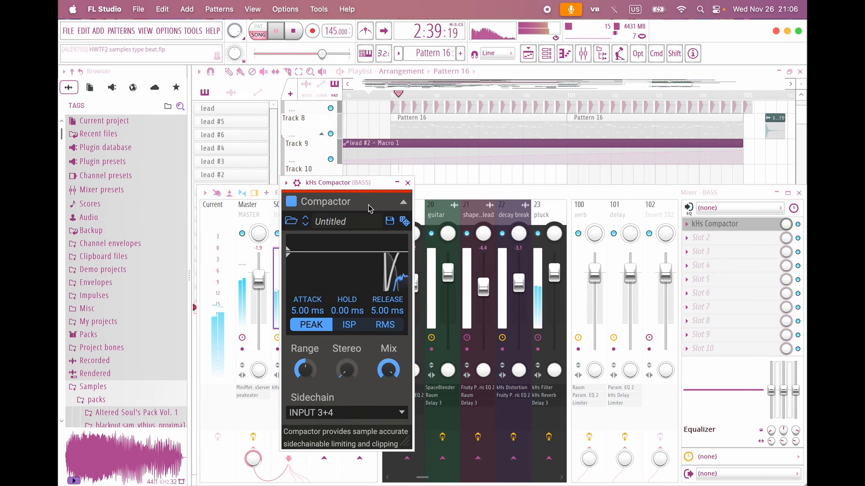
{"action": "left_click", "coordinate": [408, 183]}
{"action": "key", "text": "space"}
{"action": "left_click", "coordinate": [362, 389]}
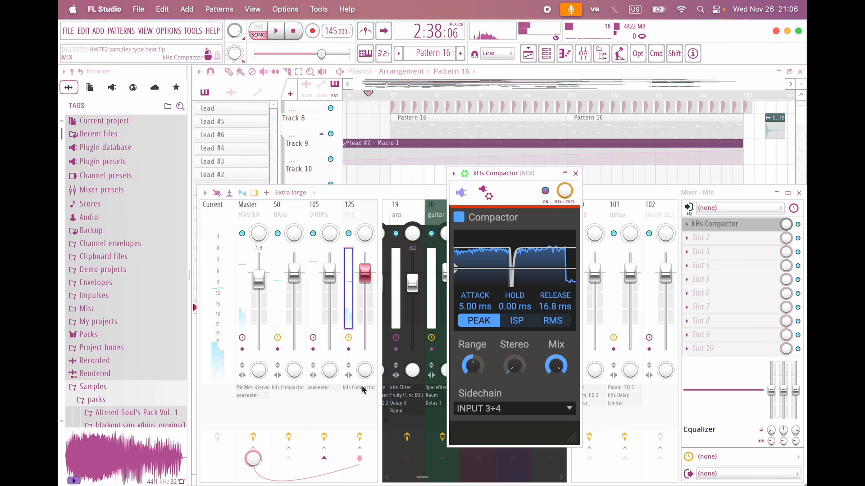
{"action": "key", "text": "space"}
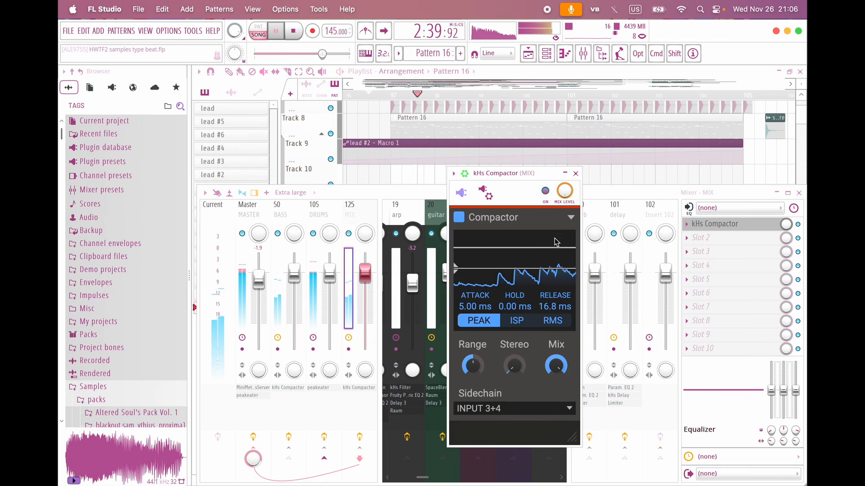
{"action": "left_click", "coordinate": [576, 175]}
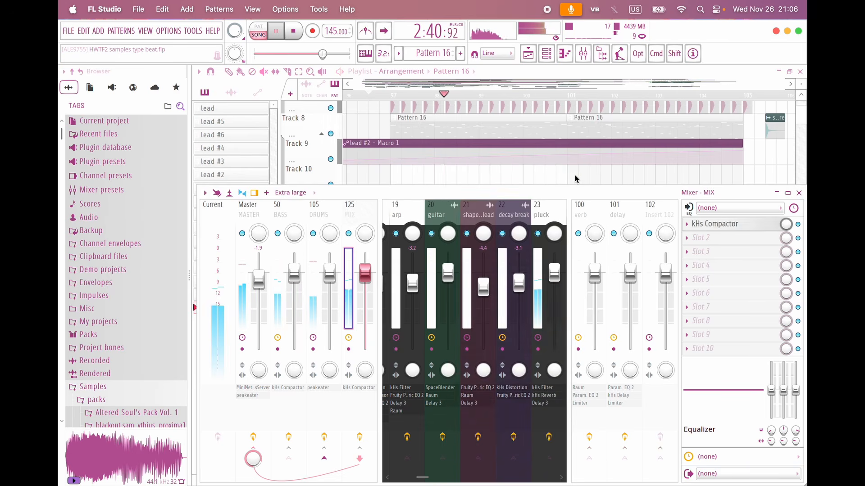
Step: Look over the playlist tracks around the build-up and drop for automation clips while the section plays
{"action": "right_click", "coordinate": [451, 175]}
{"action": "scroll", "coordinate": [506, 296], "scroll_direction": "down", "scroll_amount": 5}
{"action": "scroll", "coordinate": [506, 296], "scroll_direction": "down", "scroll_amount": 7}
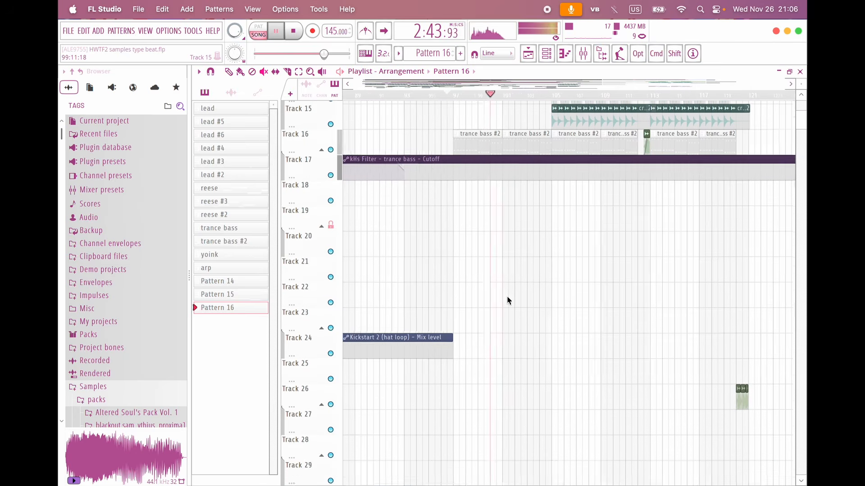
{"action": "scroll", "coordinate": [506, 296], "scroll_direction": "up", "scroll_amount": 8}
{"action": "scroll", "coordinate": [506, 296], "scroll_direction": "down", "scroll_amount": 2}
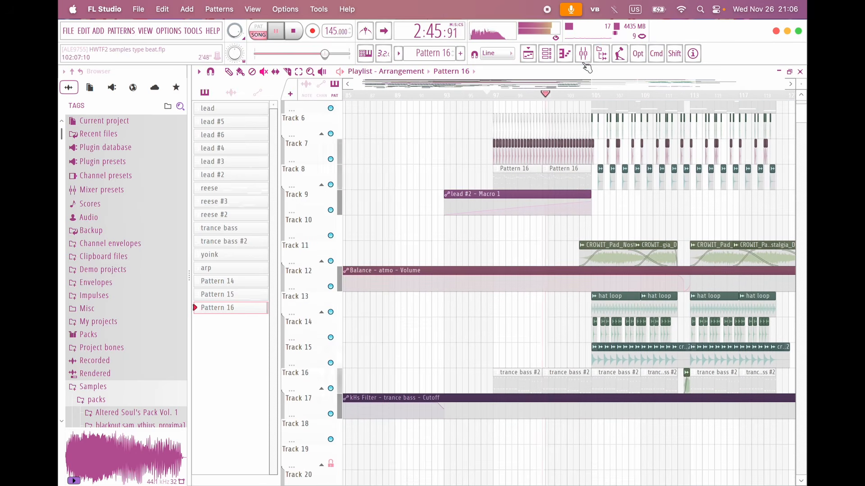
{"action": "scroll", "coordinate": [512, 265], "scroll_direction": "down", "scroll_amount": 7}
{"action": "scroll", "coordinate": [511, 265], "scroll_direction": "up", "scroll_amount": 7}
{"action": "scroll", "coordinate": [511, 265], "scroll_direction": "up", "scroll_amount": 4}
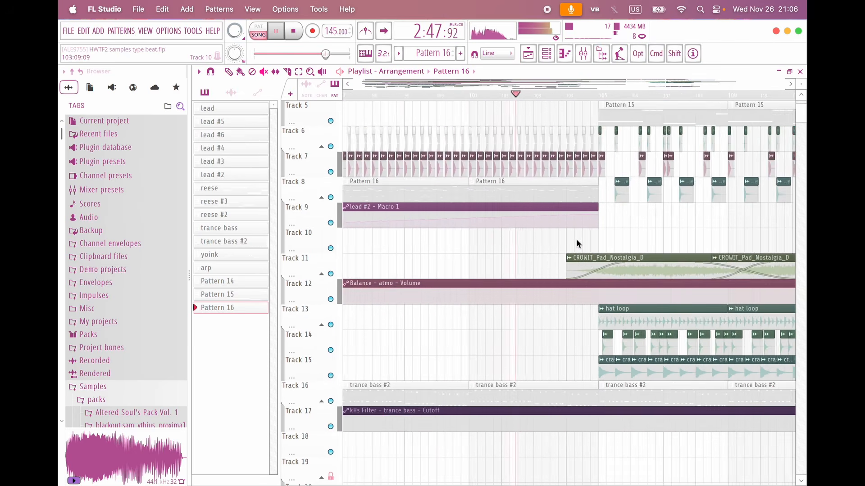
{"action": "scroll", "coordinate": [576, 240], "scroll_direction": "up", "scroll_amount": 6}
{"action": "key", "text": "space"}
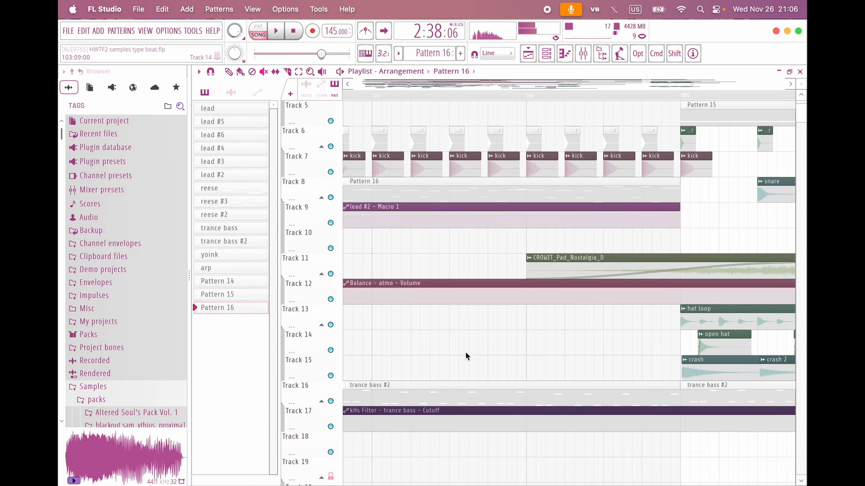
Step: Open the kHs Filter on the pluck mixer track and raise its cutoff fully during playback from bar 97
{"action": "scroll", "coordinate": [535, 343], "scroll_direction": "down", "scroll_amount": 8}
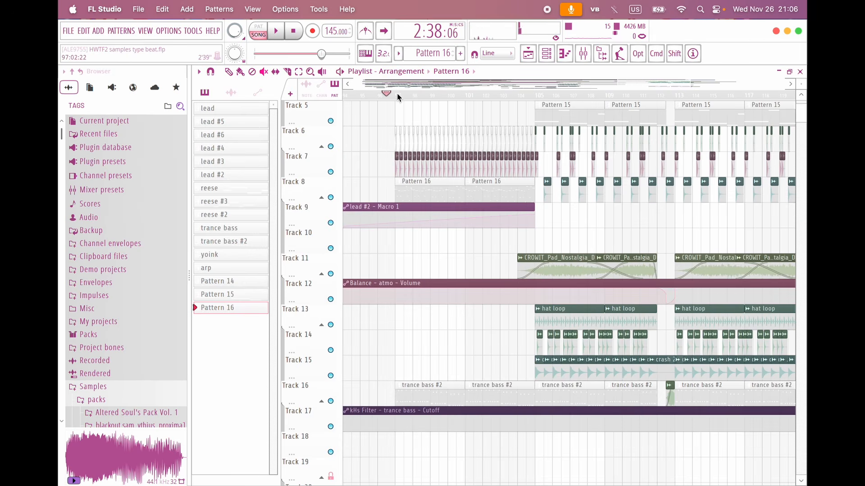
{"action": "left_click", "coordinate": [590, 53]}
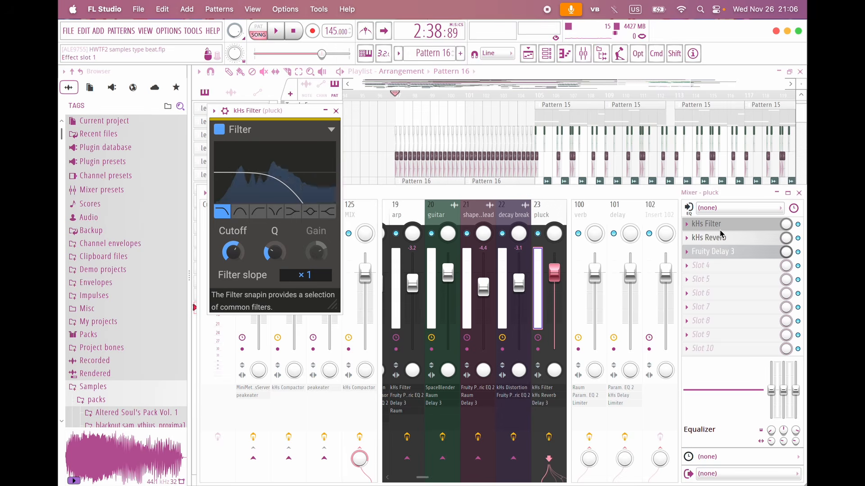
{"action": "left_click", "coordinate": [707, 224]}
{"action": "key", "text": "space"}
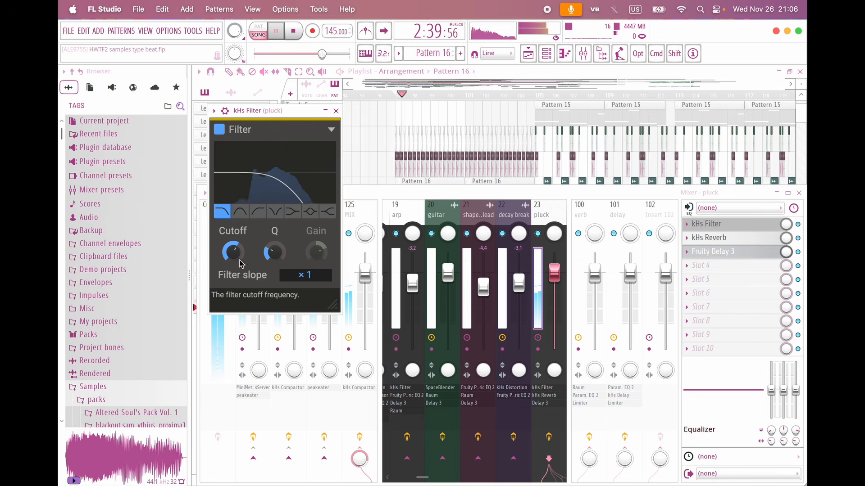
{"action": "mouse_move", "coordinate": [233, 252]}
{"action": "left_mouse_down"}
{"action": "mouse_move", "coordinate": [233, 232]}
{"action": "mouse_move", "coordinate": [233, 266]}
{"action": "mouse_move", "coordinate": [233, 238]}
{"action": "left_mouse_up"}
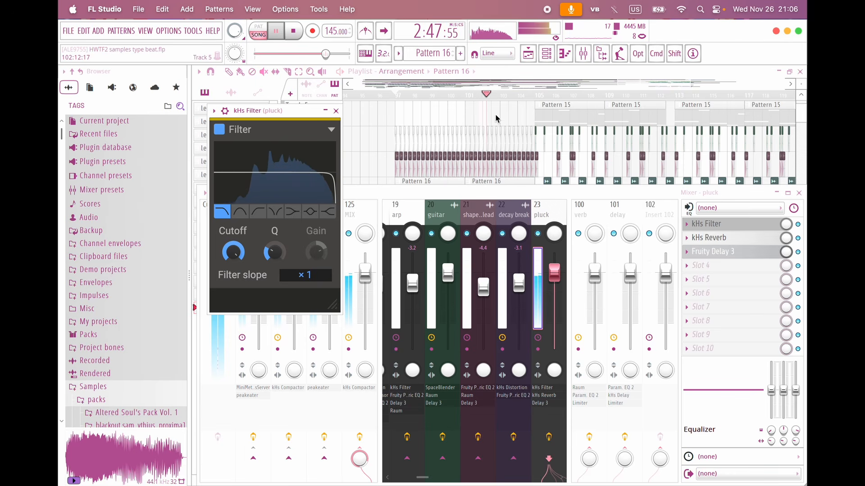
{"action": "left_click", "coordinate": [382, 198]}
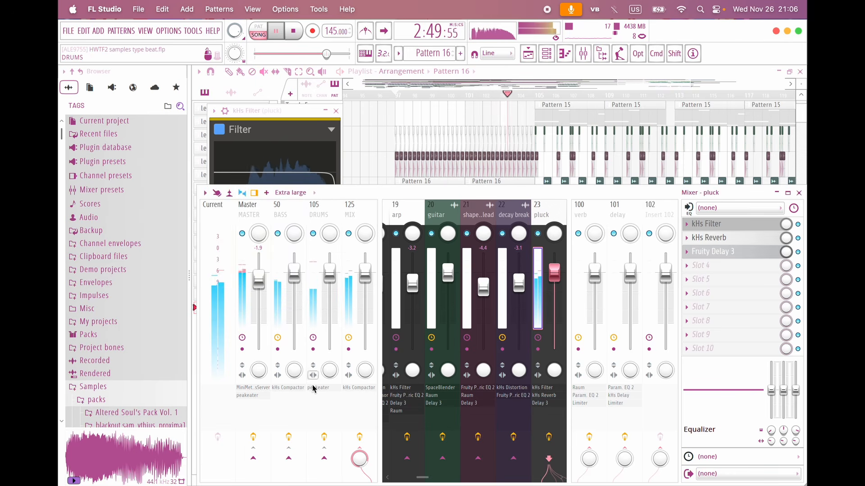
Step: Check the peakeater on the DRUMS track and the kHs Compactor on the BASS track, then return to the playlist
{"action": "left_click", "coordinate": [317, 388]}
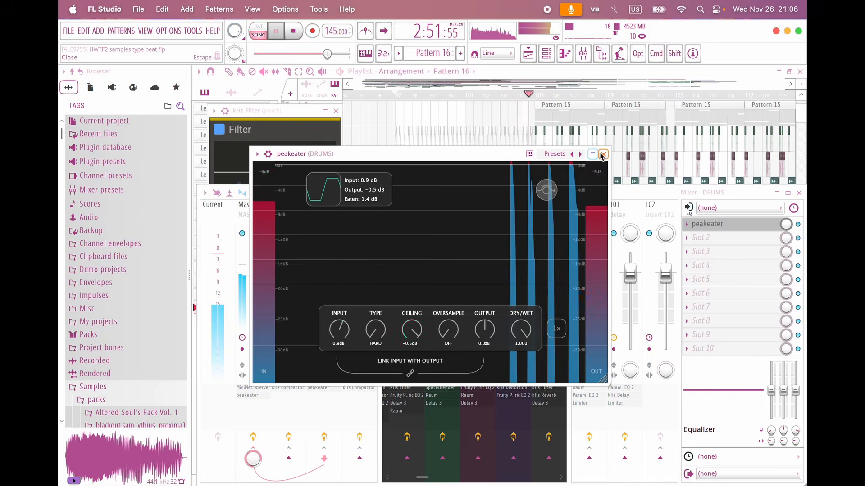
{"action": "left_click", "coordinate": [317, 388]}
{"action": "left_click", "coordinate": [296, 388]}
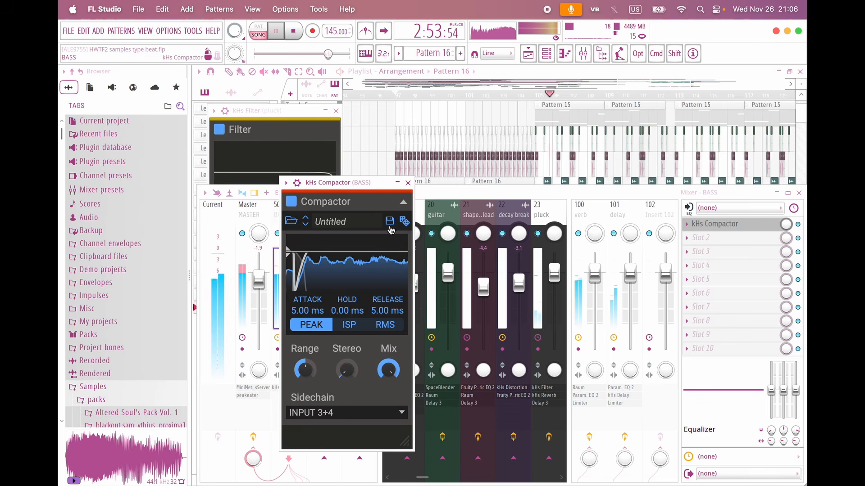
{"action": "left_click", "coordinate": [410, 182]}
{"action": "left_click", "coordinate": [482, 121]}
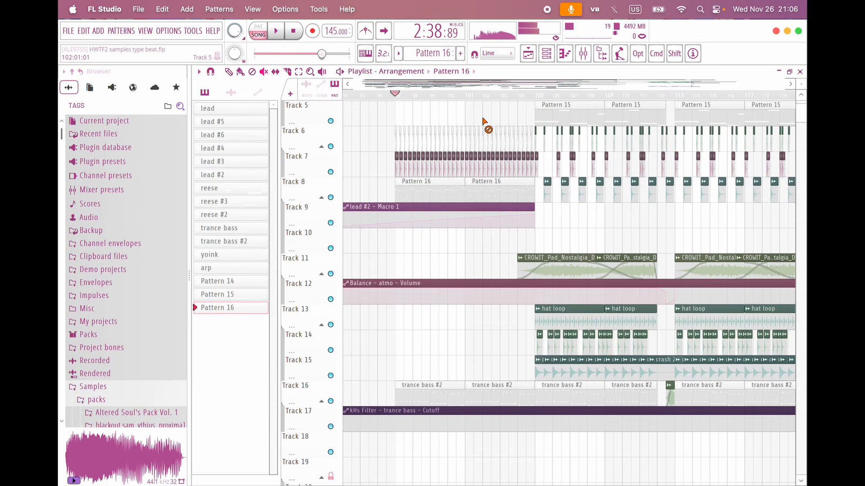
Step: Slice the Track 2–4 automation clips at bar 105 and copy that section with the Track 1 Pattern 14 clips to bar 121
{"action": "scroll", "coordinate": [486, 135], "scroll_direction": "up", "scroll_amount": 6}
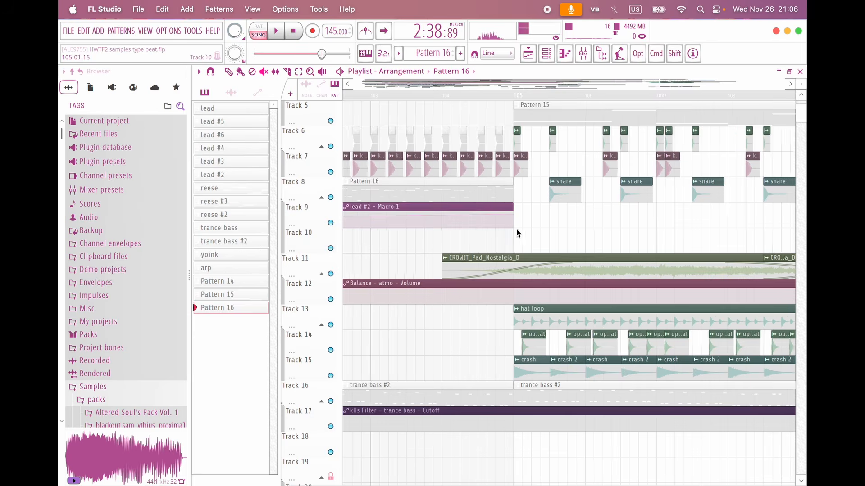
{"action": "scroll", "coordinate": [516, 230], "scroll_direction": "down", "scroll_amount": 8}
{"action": "scroll", "coordinate": [598, 209], "scroll_direction": "up", "scroll_amount": 2}
{"action": "scroll", "coordinate": [598, 209], "scroll_direction": "down", "scroll_amount": 4}
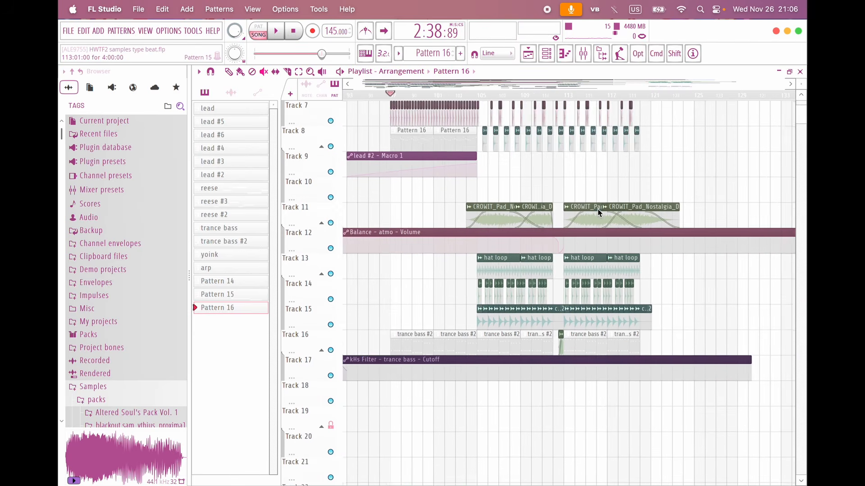
{"action": "scroll", "coordinate": [598, 209], "scroll_direction": "left", "scroll_amount": 5}
{"action": "scroll", "coordinate": [598, 209], "scroll_direction": "up", "scroll_amount": 8}
{"action": "scroll", "coordinate": [599, 209], "scroll_direction": "right", "scroll_amount": 3}
{"action": "scroll", "coordinate": [599, 209], "scroll_direction": "right", "scroll_amount": 3}
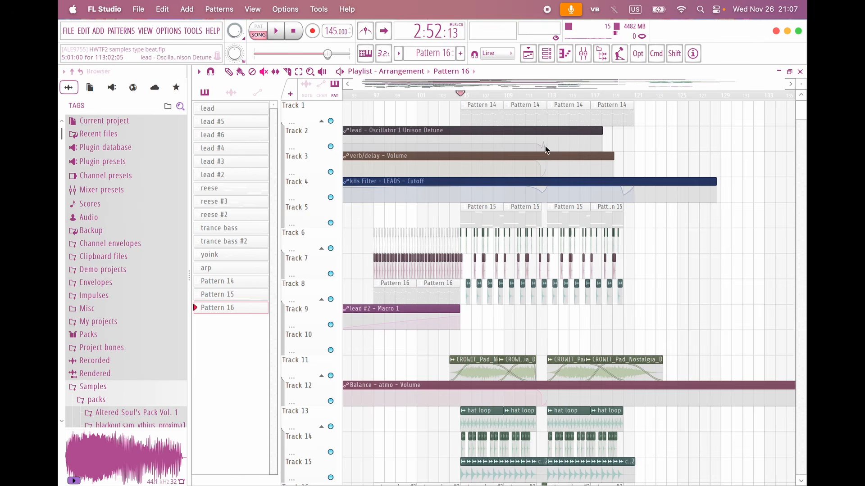
{"action": "left_click_drag", "start_coordinate": [637, 118], "coordinate": [454, 131]}
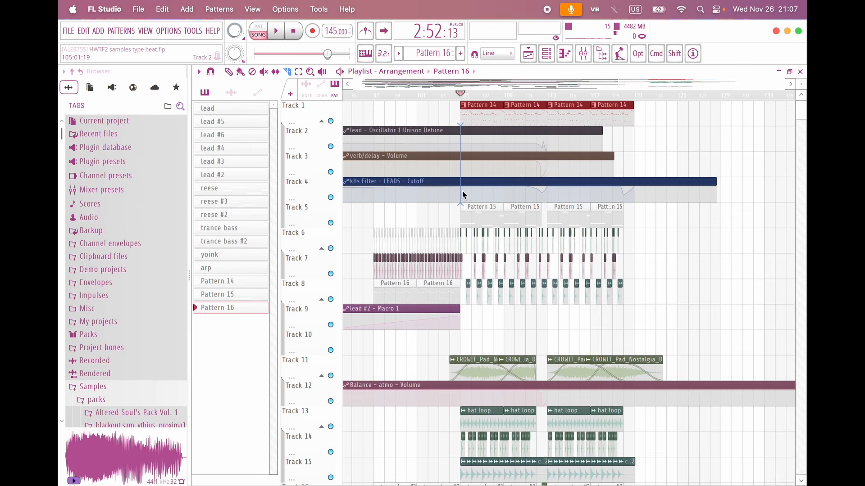
{"action": "left_click_drag", "start_coordinate": [462, 190], "coordinate": [462, 192]}
{"action": "mouse_move", "coordinate": [649, 197]}
{"action": "left_mouse_down"}
{"action": "mouse_move", "coordinate": [475, 113]}
{"action": "mouse_move", "coordinate": [680, 116]}
{"action": "mouse_move", "coordinate": [650, 116]}
{"action": "left_mouse_up"}
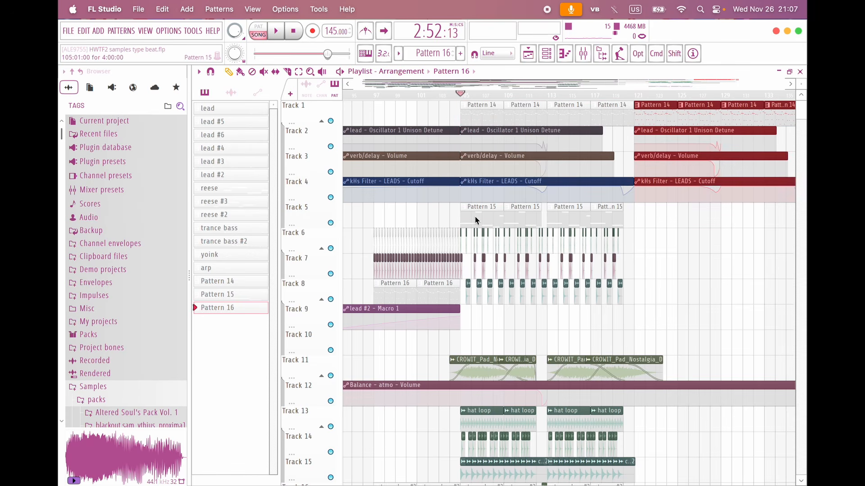
Step: Copy the Pattern 15 clips on Track 5 and the CROWIT_Pad_Nostalgia_D clips on Track 11 to bar 121
{"action": "mouse_move", "coordinate": [476, 217]}
{"action": "left_mouse_down"}
{"action": "mouse_move", "coordinate": [665, 217]}
{"action": "mouse_move", "coordinate": [649, 214]}
{"action": "left_mouse_up"}
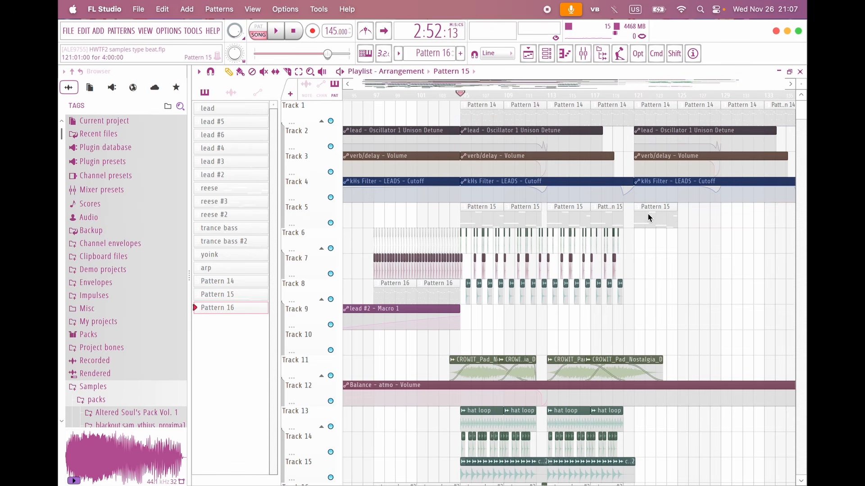
{"action": "scroll", "coordinate": [446, 288], "scroll_direction": "down", "scroll_amount": 5}
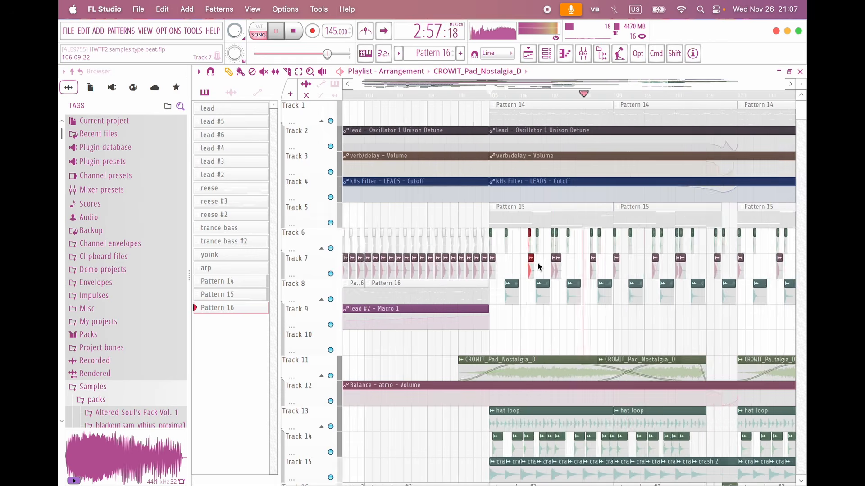
Step: Copy the repeated kick section on Tracks 6 and 7 from before bar 105 and paste it at bar 121
{"action": "scroll", "coordinate": [450, 268], "scroll_direction": "up", "scroll_amount": 2}
{"action": "left_click_drag", "start_coordinate": [396, 247], "coordinate": [519, 283]}
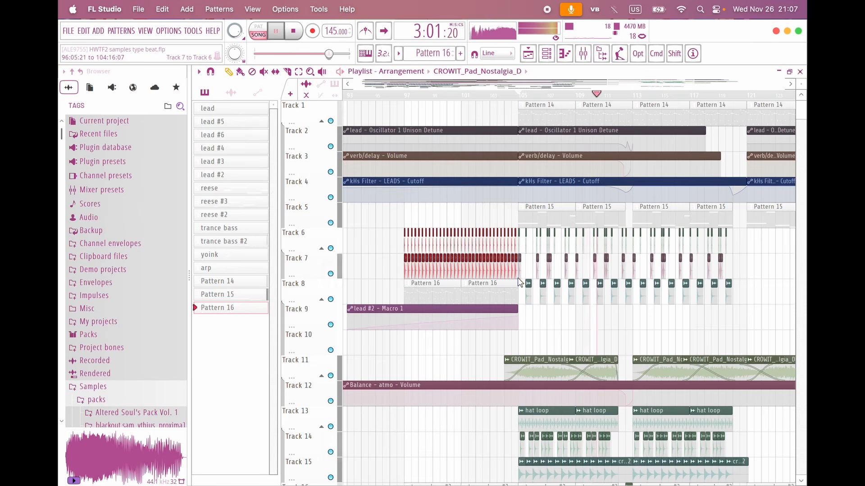
{"action": "scroll", "coordinate": [518, 279], "scroll_direction": "right", "scroll_amount": 5}
{"action": "key", "text": "space"}
{"action": "left_click", "coordinate": [571, 97]}
{"action": "key", "text": "super+v"}
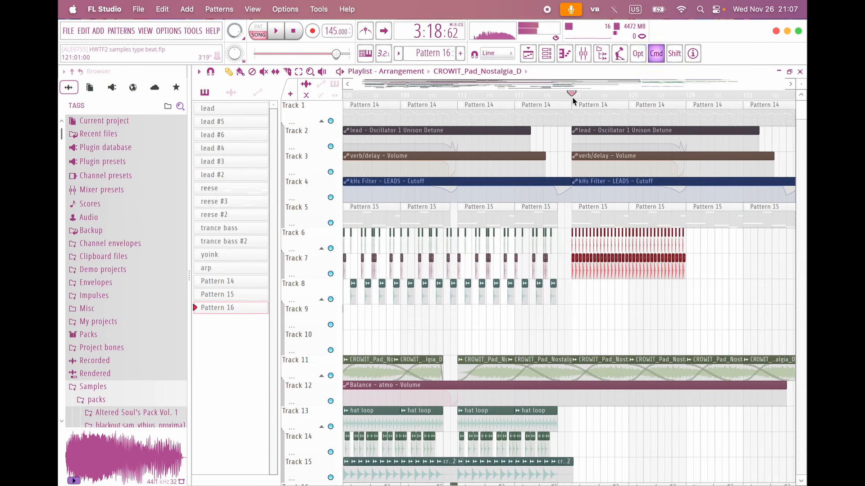
Step: Play from bar 121, select the pasted Track 6 and 7 clips and repeat them from bar 129
{"action": "key", "text": "space"}
{"action": "scroll", "coordinate": [562, 275], "scroll_direction": "up", "scroll_amount": 6}
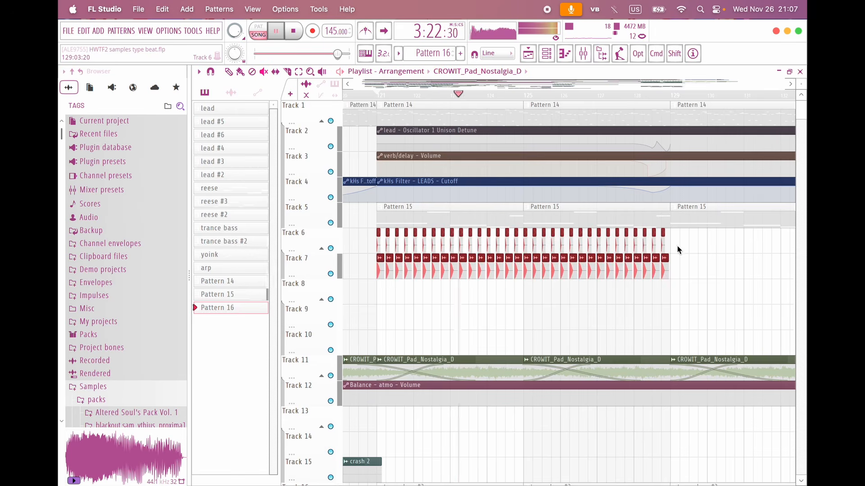
{"action": "key", "text": "space"}
{"action": "key", "text": "space"}
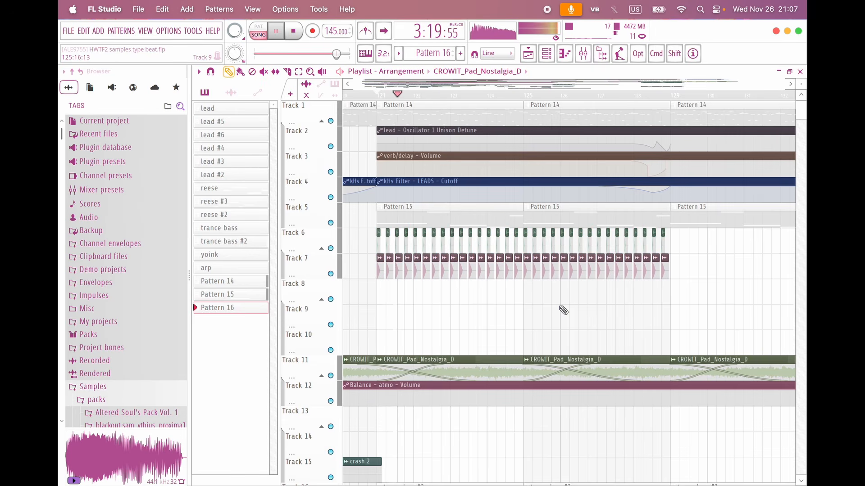
{"action": "left_click_drag", "start_coordinate": [688, 278], "coordinate": [362, 250]}
{"action": "scroll", "coordinate": [390, 268], "scroll_direction": "up", "scroll_amount": 2}
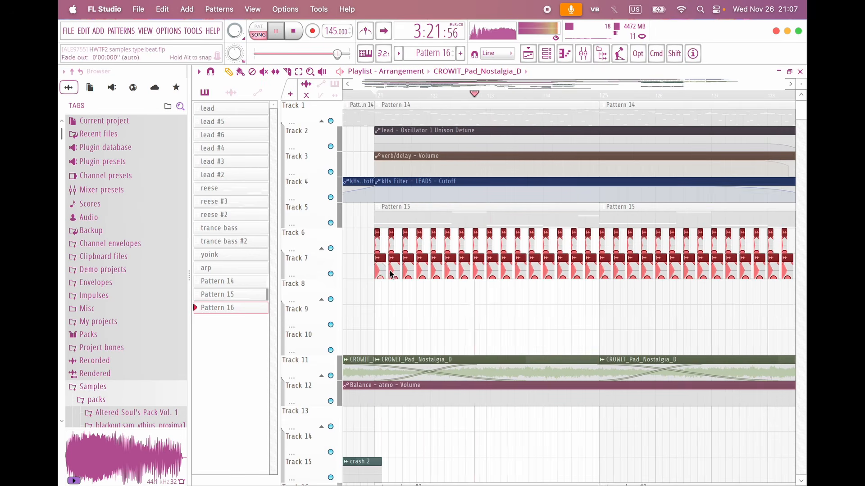
{"action": "right_click", "coordinate": [389, 264]}
{"action": "left_click", "coordinate": [763, 262]}
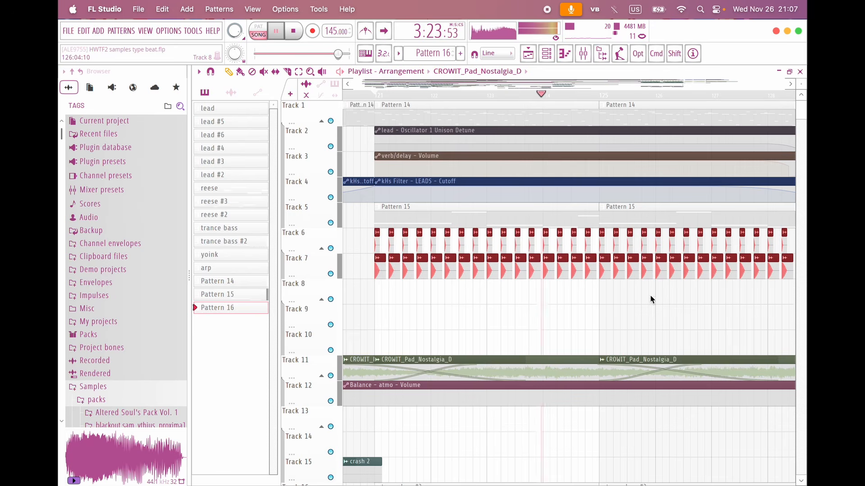
{"action": "scroll", "coordinate": [578, 307], "scroll_direction": "down", "scroll_amount": 2}
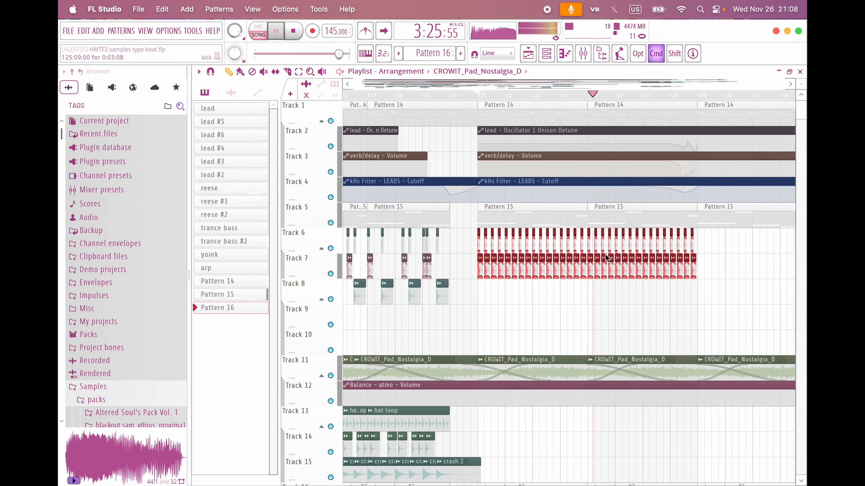
{"action": "key", "text": "space"}
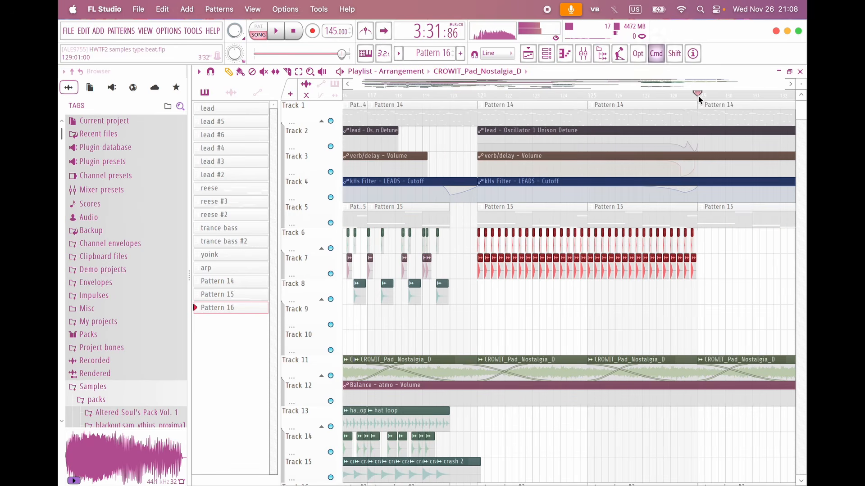
Step: Copy the hat loop, crash and trance bass #2 clips on Tracks 13, 15 and 16 to bar 121
{"action": "scroll", "coordinate": [638, 242], "scroll_direction": "down", "scroll_amount": 2}
{"action": "scroll", "coordinate": [644, 360], "scroll_direction": "down", "scroll_amount": 5}
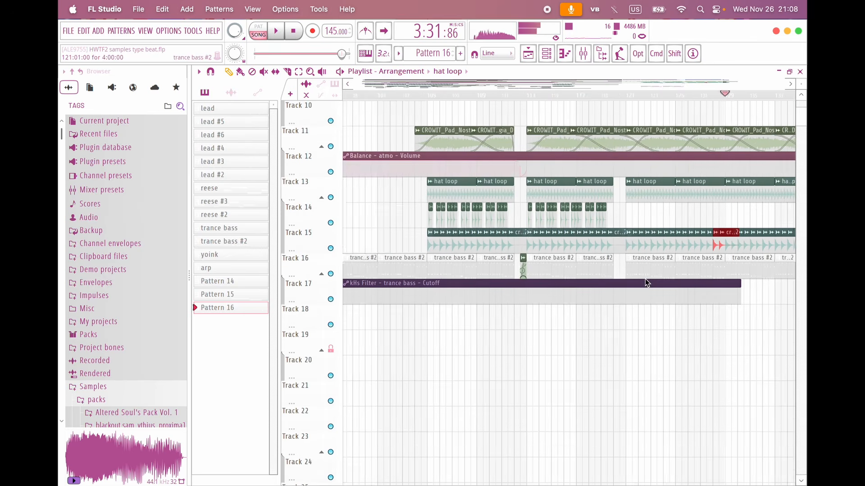
{"action": "scroll", "coordinate": [645, 279], "scroll_direction": "up", "scroll_amount": 5}
Step: Audition the open hat and place one on Track 14 at step 3 of bar 121, playing from that bar
{"action": "left_click", "coordinate": [466, 218]}
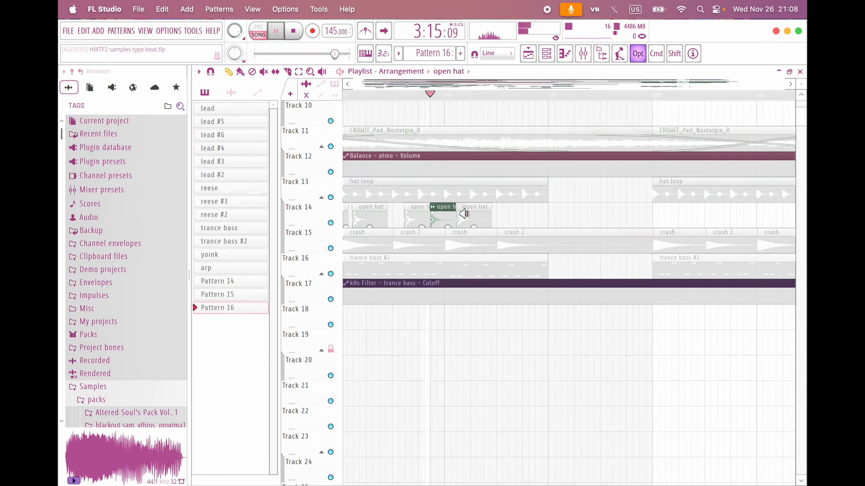
{"action": "scroll", "coordinate": [595, 231], "scroll_direction": "up", "scroll_amount": 2}
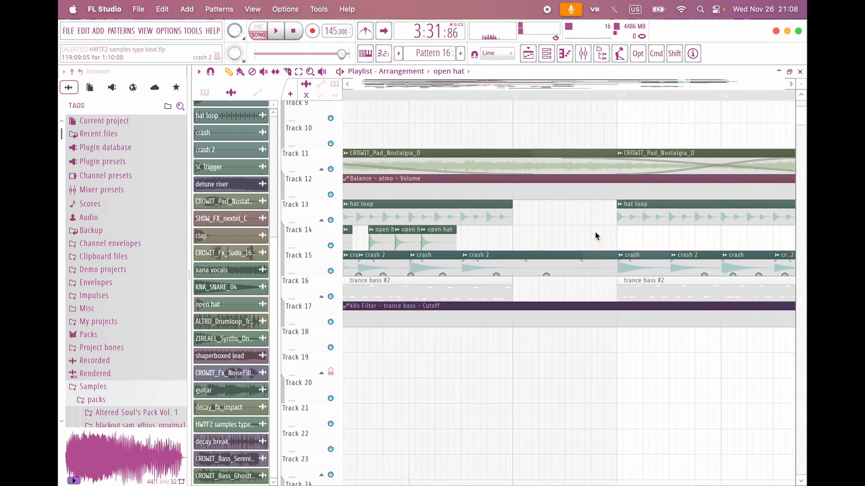
{"action": "scroll", "coordinate": [573, 275], "scroll_direction": "up", "scroll_amount": 2}
{"action": "left_click", "coordinate": [593, 280]}
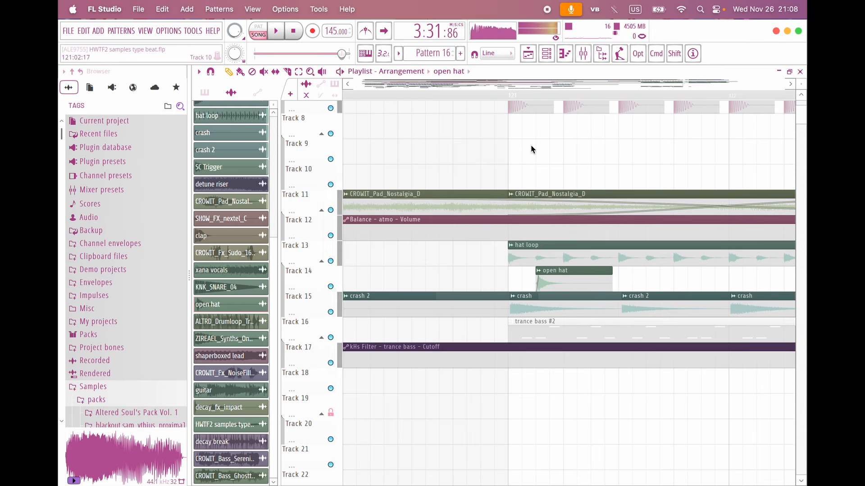
{"action": "left_click", "coordinate": [511, 96]}
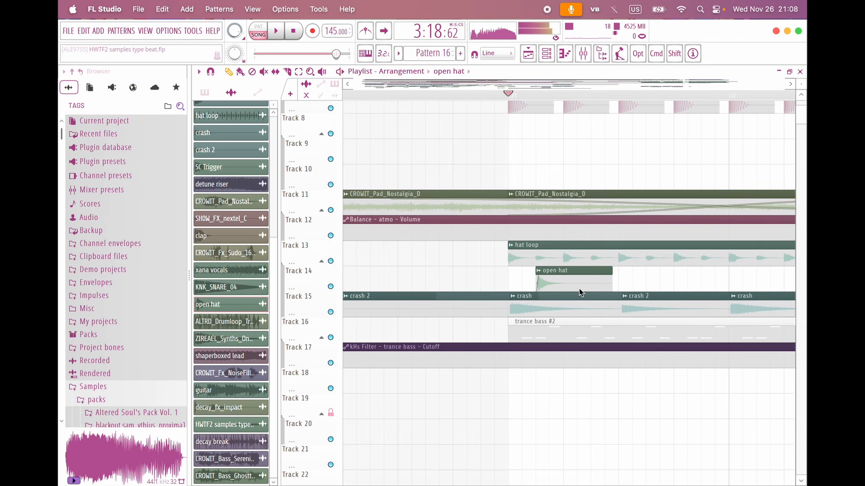
{"action": "key", "text": "space"}
Step: Add a second open hat on Track 14 and duplicate the pair repeatedly up to bar 136
{"action": "mouse_move", "coordinate": [574, 289]}
{"action": "left_mouse_down"}
{"action": "mouse_move", "coordinate": [574, 281]}
{"action": "mouse_move", "coordinate": [620, 272]}
{"action": "left_mouse_up"}
{"action": "key", "text": "space"}
{"action": "key", "text": "space"}
{"action": "key", "text": "space"}
{"action": "left_click_drag", "start_coordinate": [685, 280], "coordinate": [492, 279], "text": "super"}
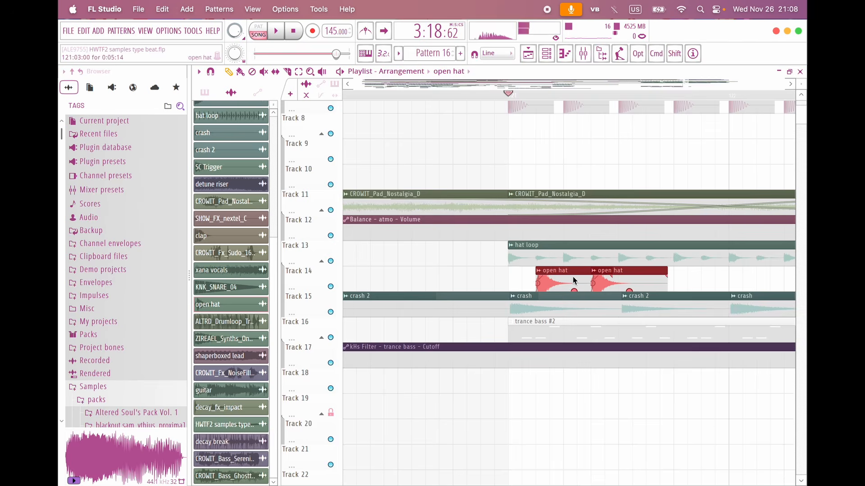
{"action": "key", "text": "super+b"}
{"action": "scroll", "coordinate": [481, 302], "scroll_direction": "down", "scroll_amount": 4}
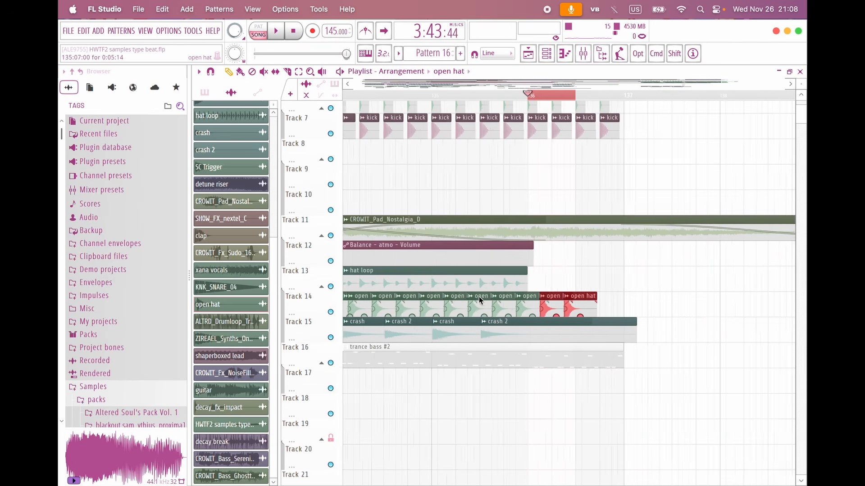
Step: Play the end of the section and mute the Track 7 kicks from bar 136 onward
{"action": "key", "text": "space"}
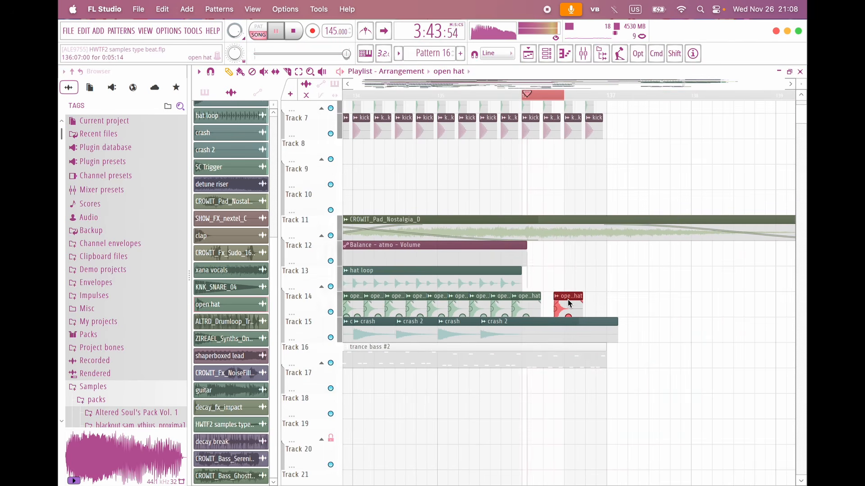
{"action": "scroll", "coordinate": [572, 269], "scroll_direction": "up", "scroll_amount": 1}
{"action": "scroll", "coordinate": [571, 269], "scroll_direction": "up", "scroll_amount": 3}
{"action": "key", "text": "space"}
{"action": "key", "text": "t"}
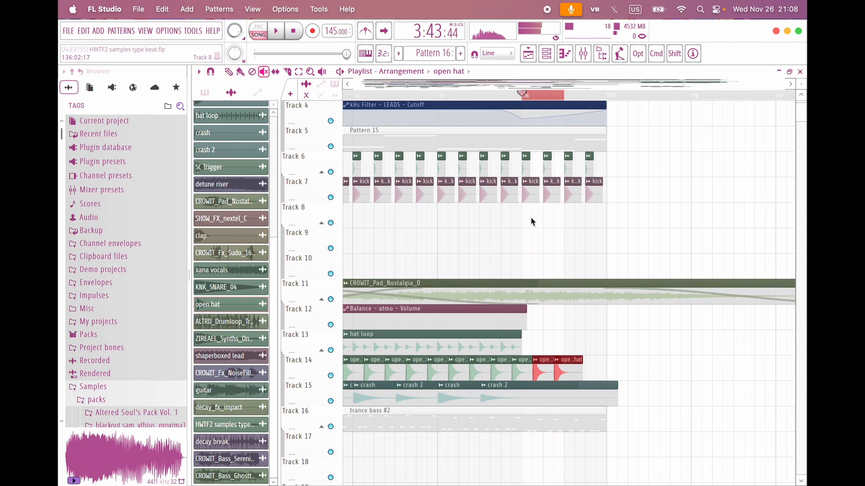
{"action": "left_click_drag", "start_coordinate": [544, 194], "coordinate": [607, 192]}
Step: Slice Pattern 15 and trance bass #2 at bar 136 and remove the parts after the cut
{"action": "scroll", "coordinate": [526, 194], "scroll_direction": "up", "scroll_amount": 3}
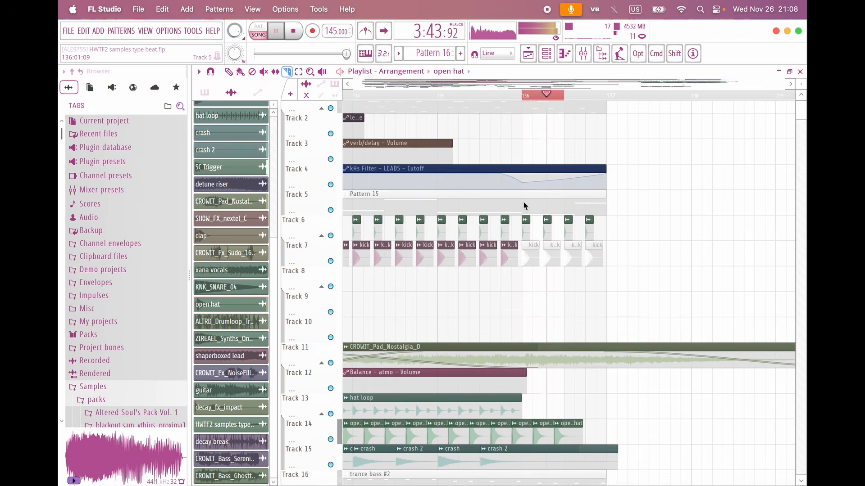
{"action": "key", "text": "space"}
{"action": "scroll", "coordinate": [523, 207], "scroll_direction": "down", "scroll_amount": 10}
{"action": "left_click", "coordinate": [589, 269]}
{"action": "key", "text": "space"}
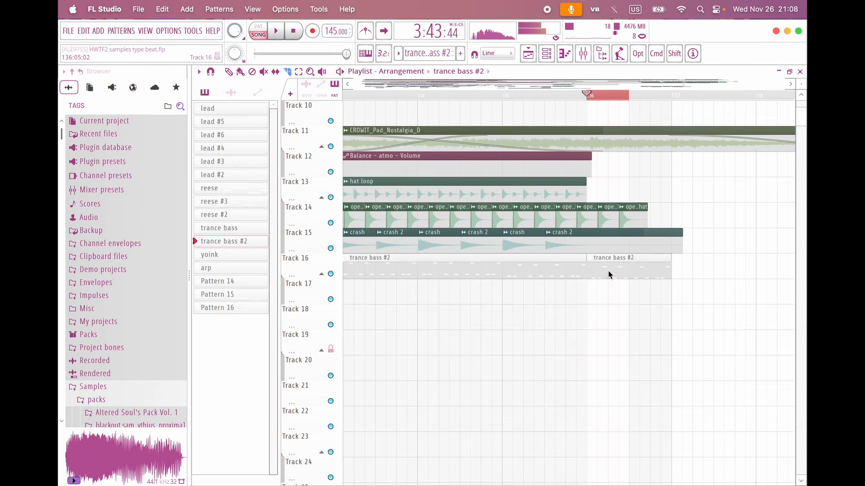
{"action": "scroll", "coordinate": [614, 351], "scroll_direction": "down", "scroll_amount": 8}
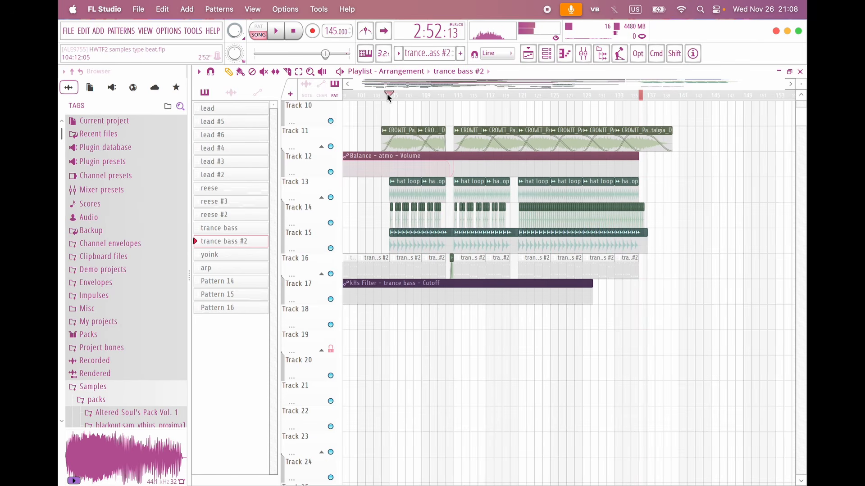
Step: Duplicate the downlifter, impact, sine trans and detune riser clips on Tracks 31–34 to bar 121, deleting the overlapping sine trans clip
{"action": "key", "text": "space"}
{"action": "scroll", "coordinate": [458, 250], "scroll_direction": "up", "scroll_amount": 5}
{"action": "scroll", "coordinate": [458, 250], "scroll_direction": "down", "scroll_amount": 10}
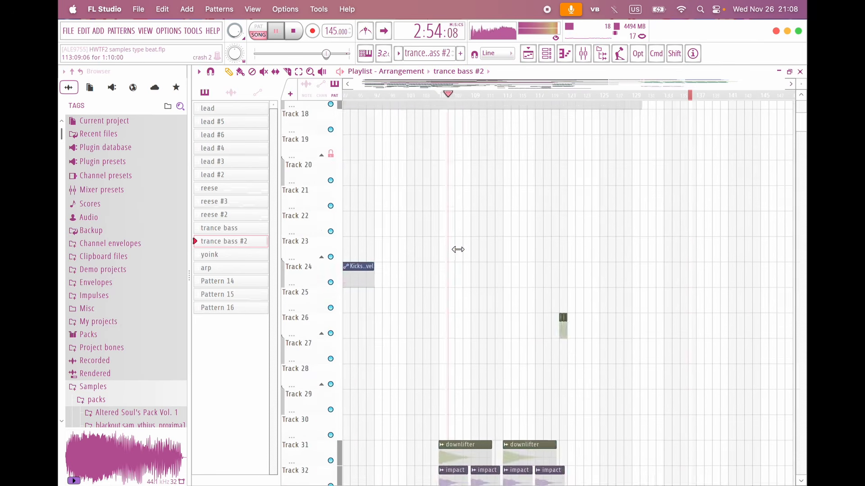
{"action": "scroll", "coordinate": [458, 250], "scroll_direction": "down", "scroll_amount": 5}
{"action": "left_click_drag", "start_coordinate": [401, 212], "coordinate": [559, 334]}
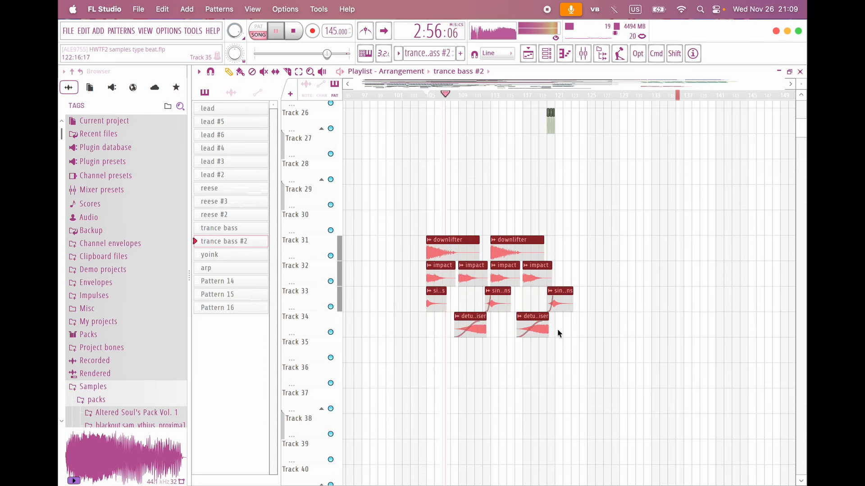
{"action": "key", "text": "super+b"}
{"action": "scroll", "coordinate": [557, 291], "scroll_direction": "up", "scroll_amount": 1}
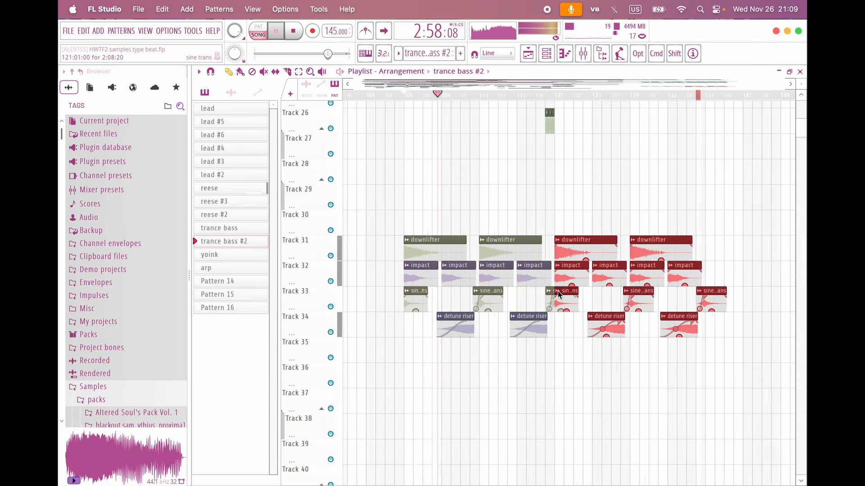
{"action": "scroll", "coordinate": [551, 319], "scroll_direction": "down", "scroll_amount": 1}
Step: Listen through the drop from bar 105 past bar 121 and look over the arrangement across the playlist tracks
{"action": "scroll", "coordinate": [553, 321], "scroll_direction": "up", "scroll_amount": 4}
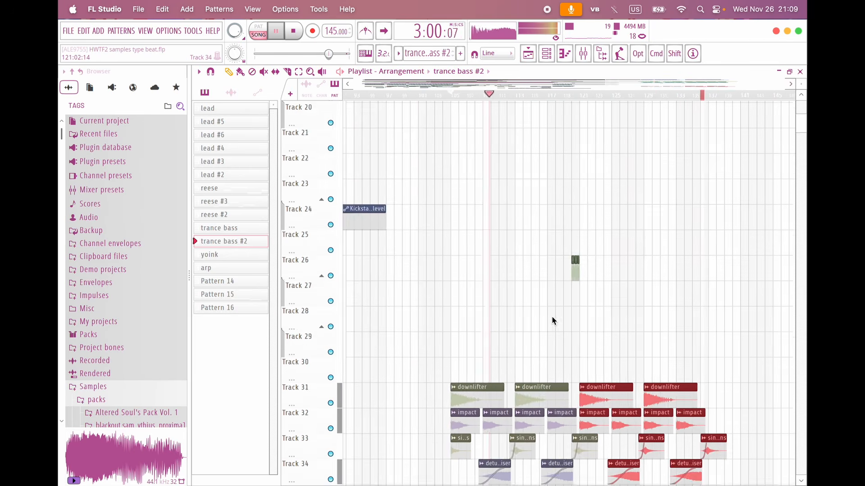
{"action": "scroll", "coordinate": [552, 317], "scroll_direction": "up", "scroll_amount": 8}
{"action": "scroll", "coordinate": [580, 185], "scroll_direction": "up", "scroll_amount": 3}
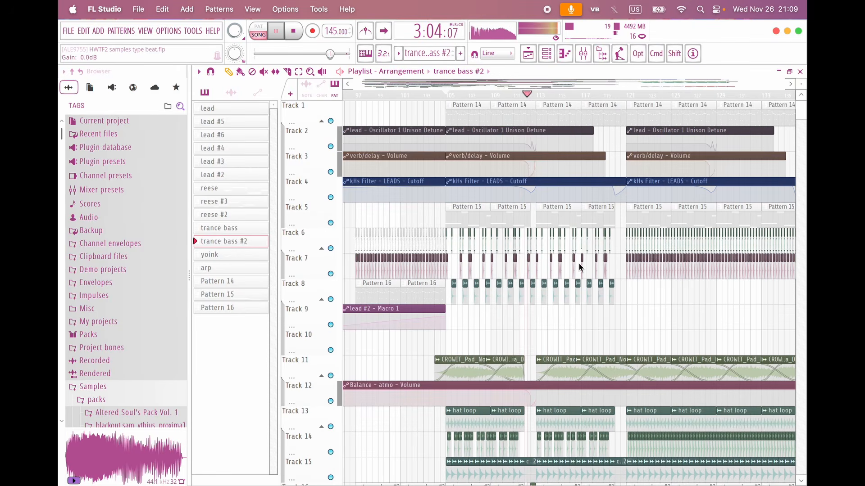
{"action": "scroll", "coordinate": [579, 267], "scroll_direction": "down", "scroll_amount": 2}
{"action": "scroll", "coordinate": [579, 263], "scroll_direction": "down", "scroll_amount": 4}
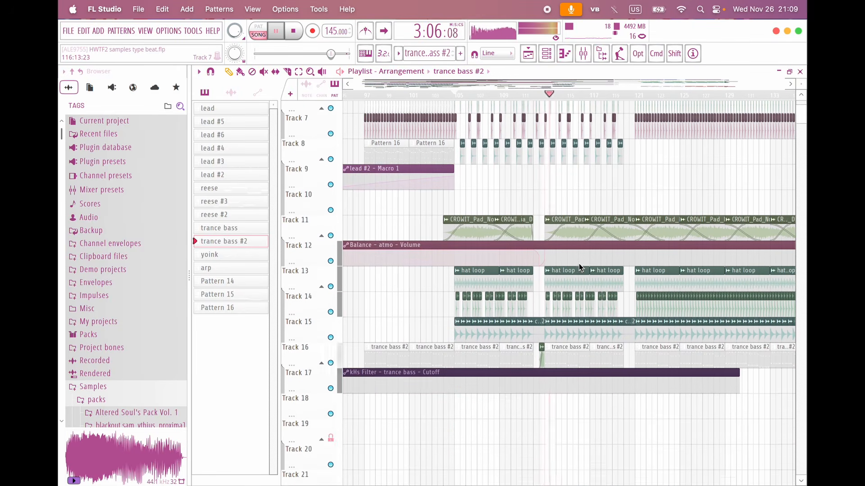
{"action": "scroll", "coordinate": [546, 328], "scroll_direction": "up", "scroll_amount": 4}
{"action": "scroll", "coordinate": [505, 305], "scroll_direction": "up", "scroll_amount": 1}
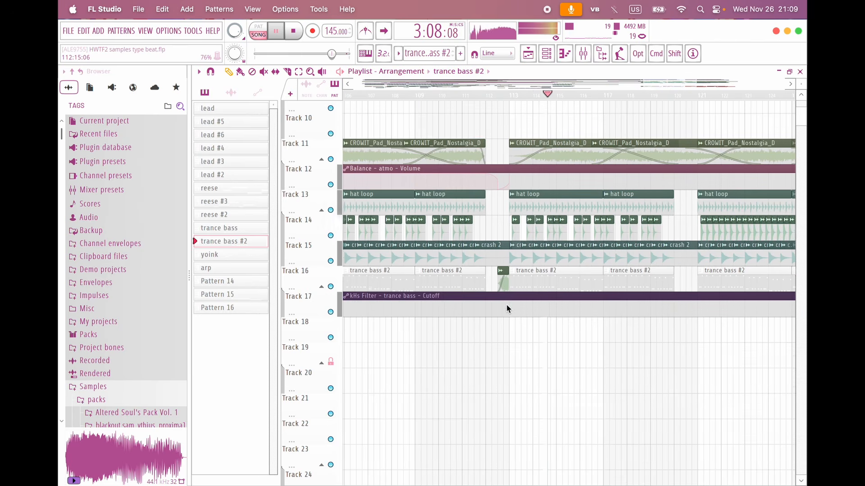
{"action": "scroll", "coordinate": [507, 305], "scroll_direction": "up", "scroll_amount": 2}
{"action": "scroll", "coordinate": [507, 306], "scroll_direction": "right", "scroll_amount": 1}
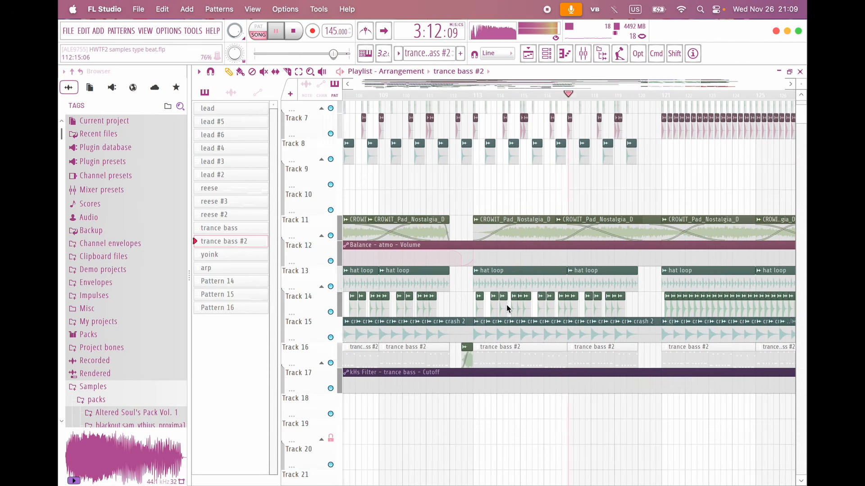
{"action": "scroll", "coordinate": [506, 305], "scroll_direction": "up", "scroll_amount": 5}
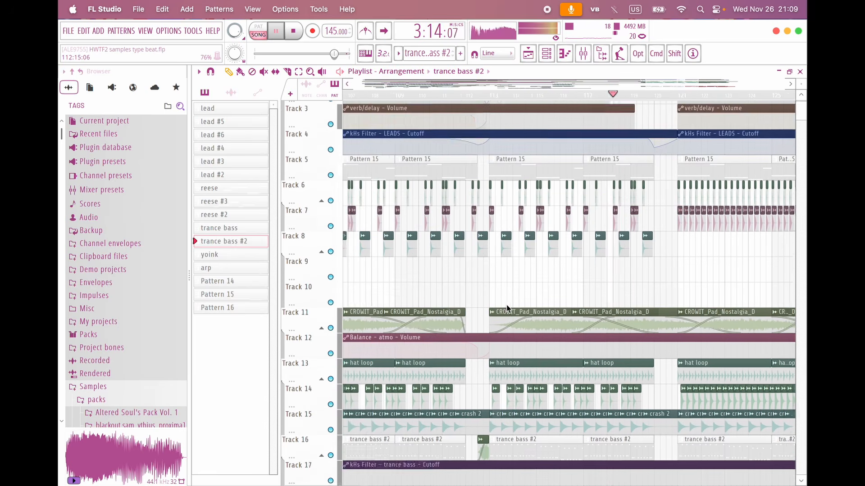
{"action": "scroll", "coordinate": [507, 305], "scroll_direction": "down", "scroll_amount": 6}
{"action": "scroll", "coordinate": [507, 309], "scroll_direction": "down", "scroll_amount": 2}
{"action": "scroll", "coordinate": [507, 309], "scroll_direction": "up", "scroll_amount": 5}
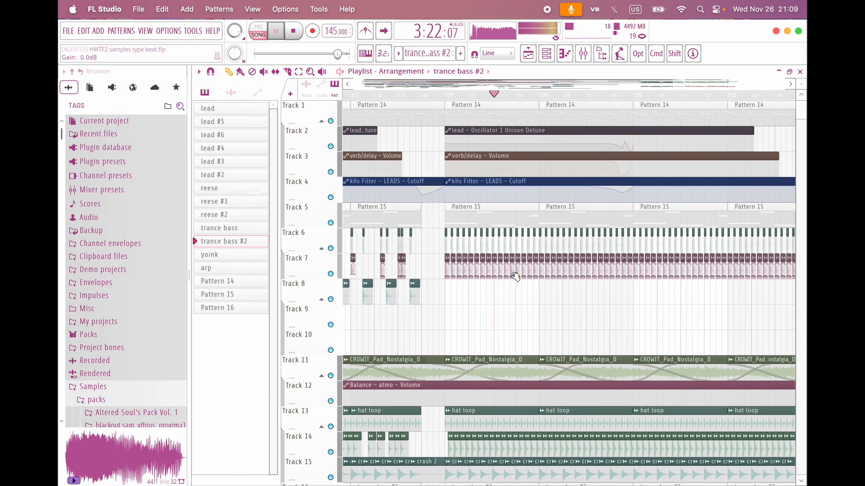
{"action": "scroll", "coordinate": [515, 276], "scroll_direction": "left", "scroll_amount": 4}
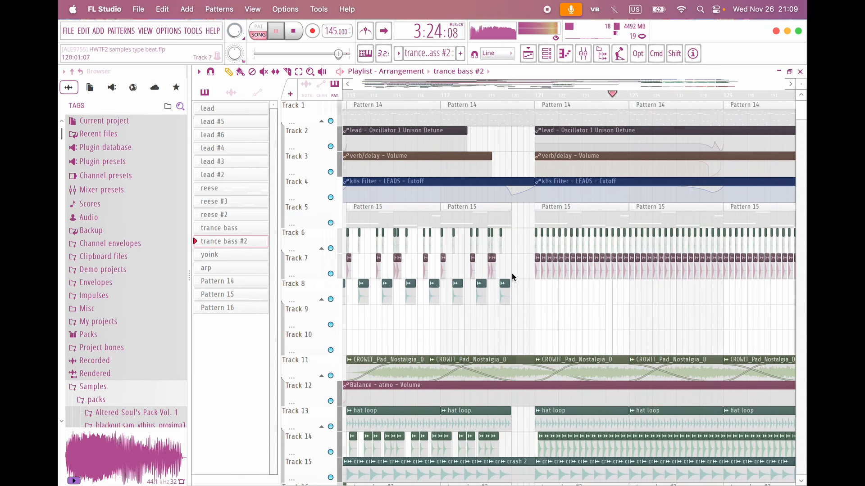
Step: Delete the kHs Filter – LEADS – Cutoff automation clip on Track 4 at bar 121
{"action": "scroll", "coordinate": [504, 238], "scroll_direction": "down", "scroll_amount": 5}
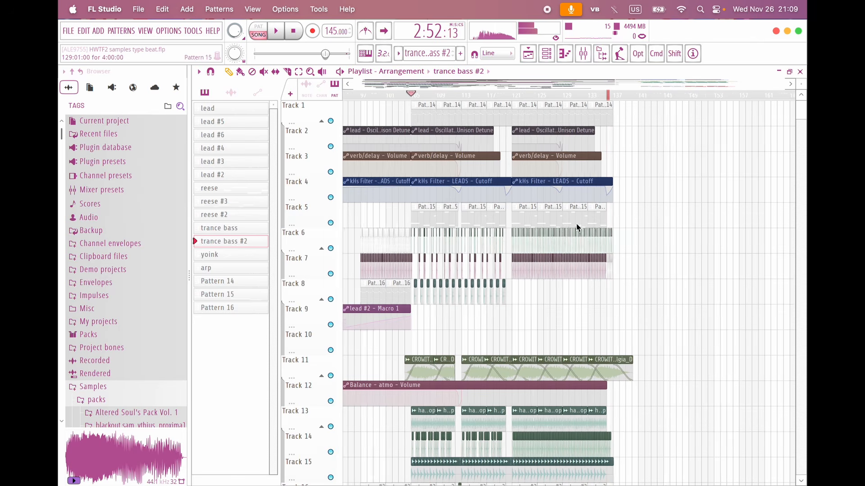
{"action": "right_click", "coordinate": [520, 182]}
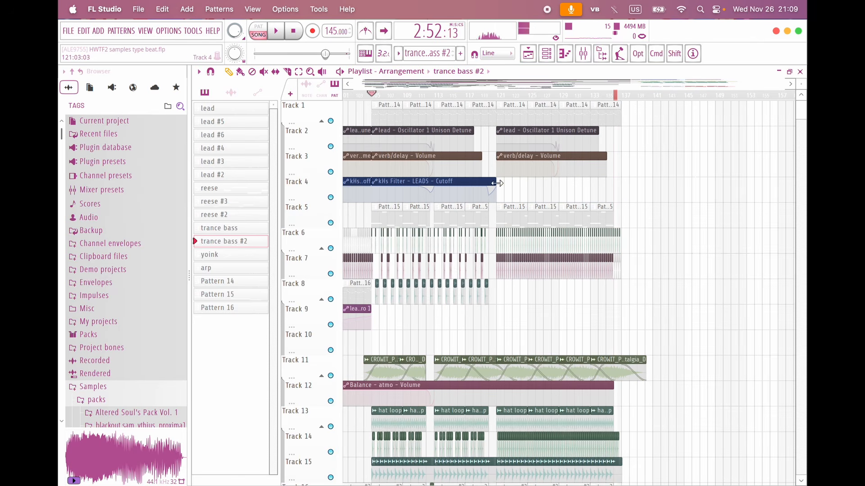
Step: Extend the kHs Filter – LEADS – Cutoff clip on Track 4 to bar 137 and mute the Pattern 15 clips from bar 121
{"action": "left_click_drag", "start_coordinate": [497, 183], "coordinate": [622, 182]}
{"action": "scroll", "coordinate": [525, 198], "scroll_direction": "up", "scroll_amount": 2}
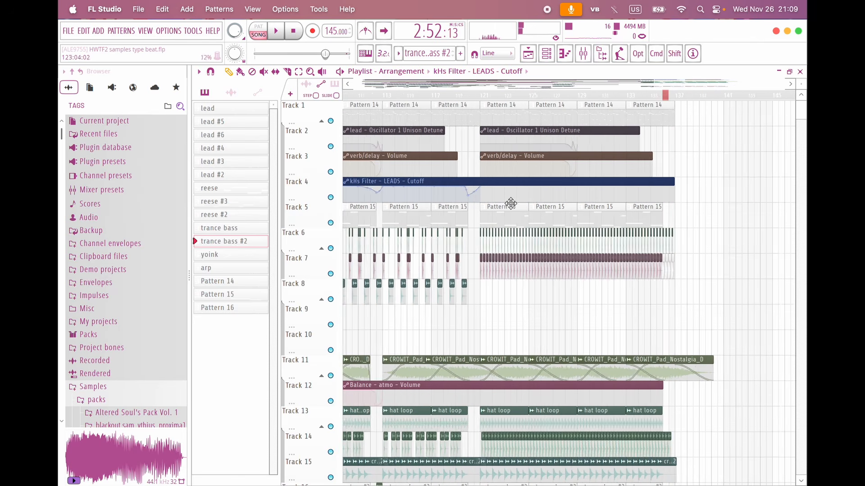
{"action": "scroll", "coordinate": [518, 207], "scroll_direction": "up", "scroll_amount": 2}
{"action": "scroll", "coordinate": [492, 207], "scroll_direction": "up", "scroll_amount": 2}
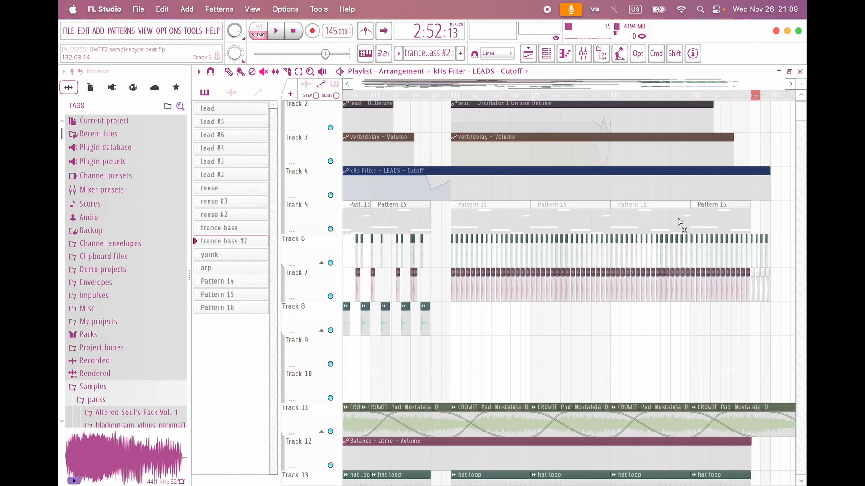
{"action": "key", "text": "space"}
Step: Lower the gain of the Track 15 clips between bars 121 and 137 to alternating values of -2.0 and -3.4 dB
{"action": "scroll", "coordinate": [639, 222], "scroll_direction": "down", "scroll_amount": 5}
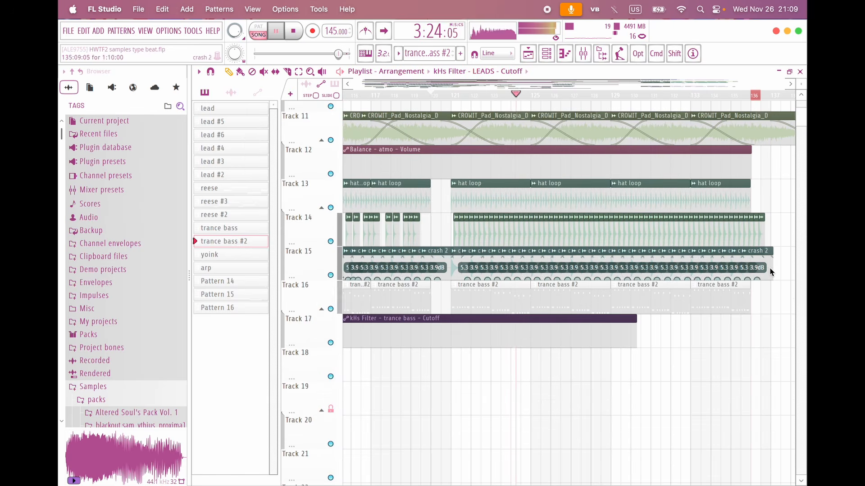
{"action": "scroll", "coordinate": [770, 284], "scroll_direction": "down", "scroll_amount": 2}
{"action": "scroll", "coordinate": [721, 291], "scroll_direction": "up", "scroll_amount": 2}
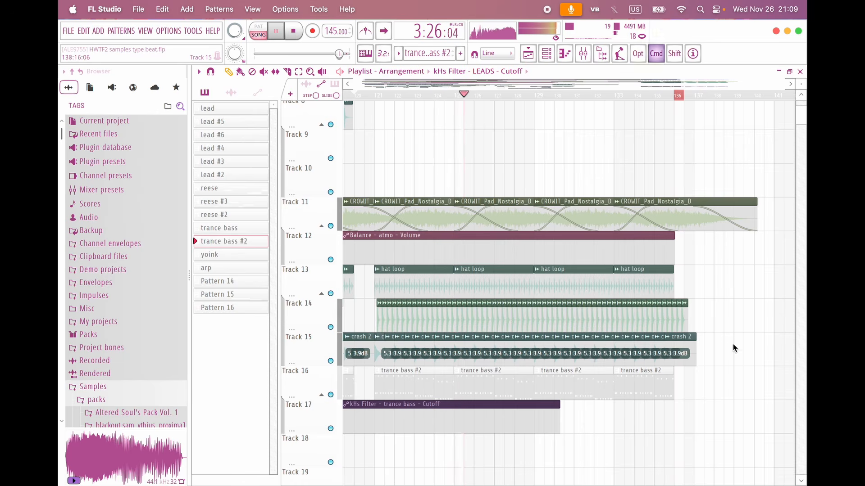
{"action": "left_click_drag", "start_coordinate": [733, 348], "coordinate": [360, 363]}
{"action": "scroll", "coordinate": [382, 361], "scroll_direction": "up", "scroll_amount": 3}
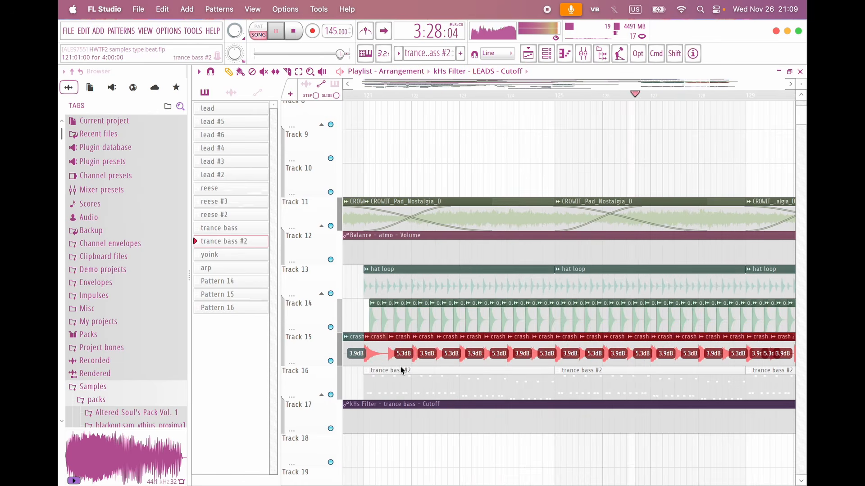
{"action": "left_click", "coordinate": [378, 368]}
{"action": "scroll", "coordinate": [377, 368], "scroll_direction": "down", "scroll_amount": 3}
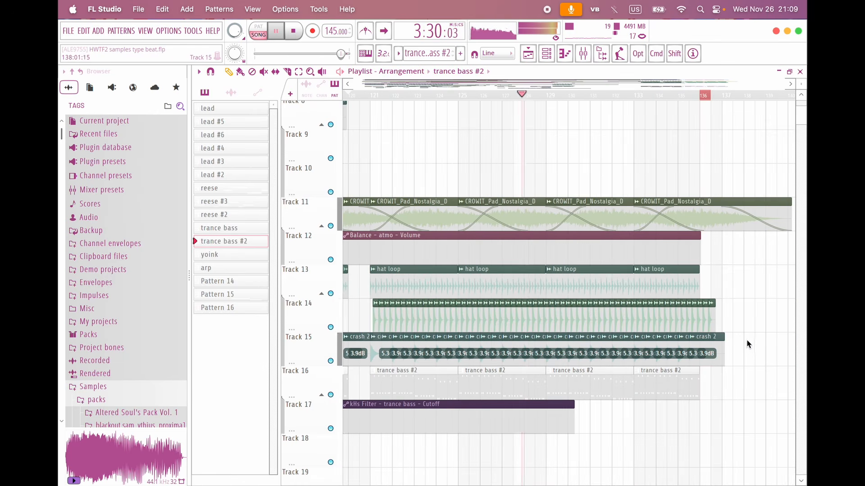
{"action": "key", "text": "space"}
{"action": "left_click_drag", "start_coordinate": [740, 341], "coordinate": [373, 358]}
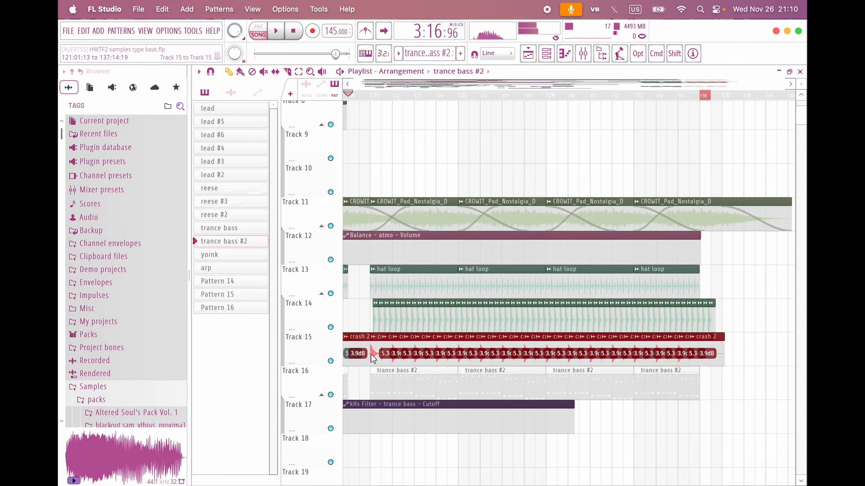
{"action": "key", "text": "space"}
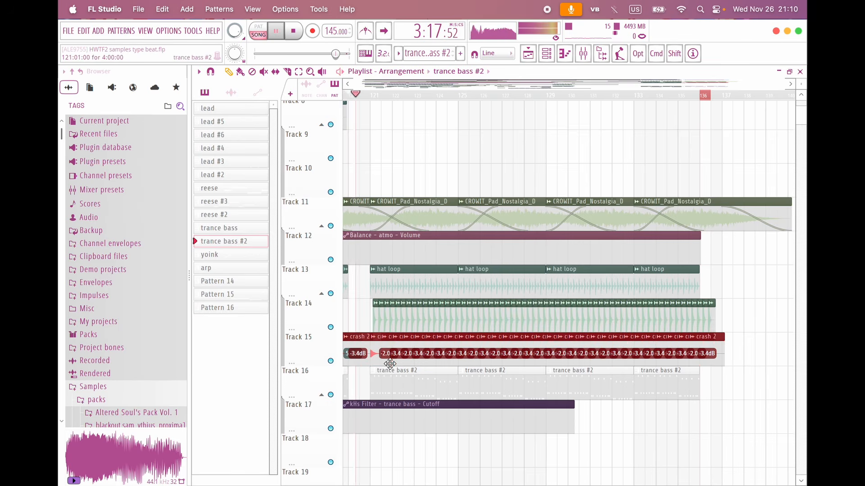
Step: Remove the lead – Oscillator 1 Unison Detune automation clip that starts at bar 121 on Track 2
{"action": "scroll", "coordinate": [406, 276], "scroll_direction": "up", "scroll_amount": 3}
{"action": "scroll", "coordinate": [405, 276], "scroll_direction": "left", "scroll_amount": 2}
{"action": "scroll", "coordinate": [403, 277], "scroll_direction": "up", "scroll_amount": 4}
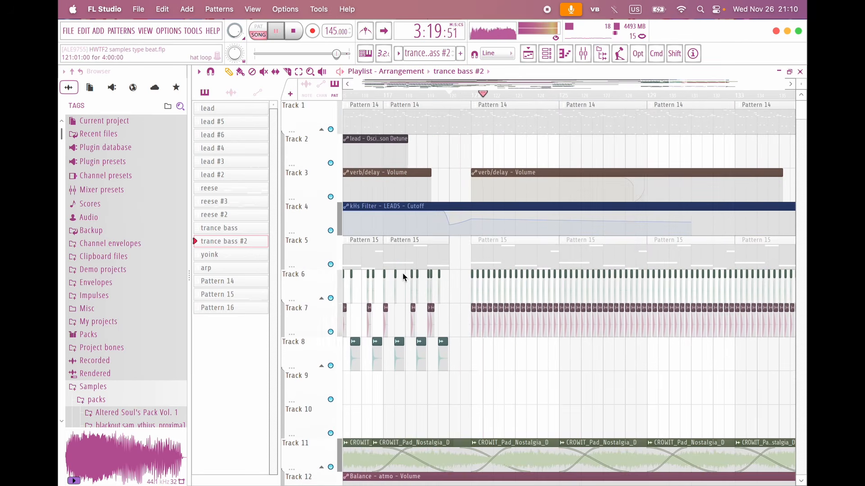
{"action": "scroll", "coordinate": [414, 261], "scroll_direction": "left", "scroll_amount": 2}
{"action": "key", "text": "space"}
{"action": "scroll", "coordinate": [423, 246], "scroll_direction": "left", "scroll_amount": 3}
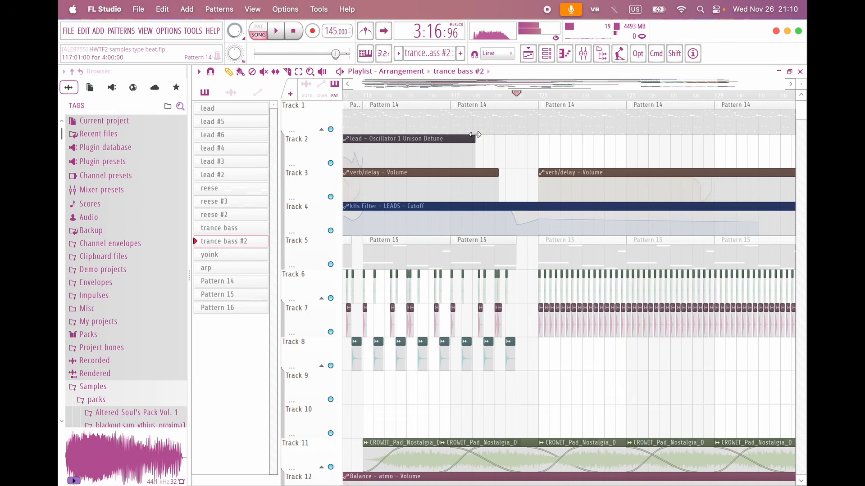
Step: Extend the remaining lead – Oscillator 1 Unison Detune clip to about bar 135 and ramp its automation down from bar 121
{"action": "left_click_drag", "start_coordinate": [475, 139], "coordinate": [629, 143]}
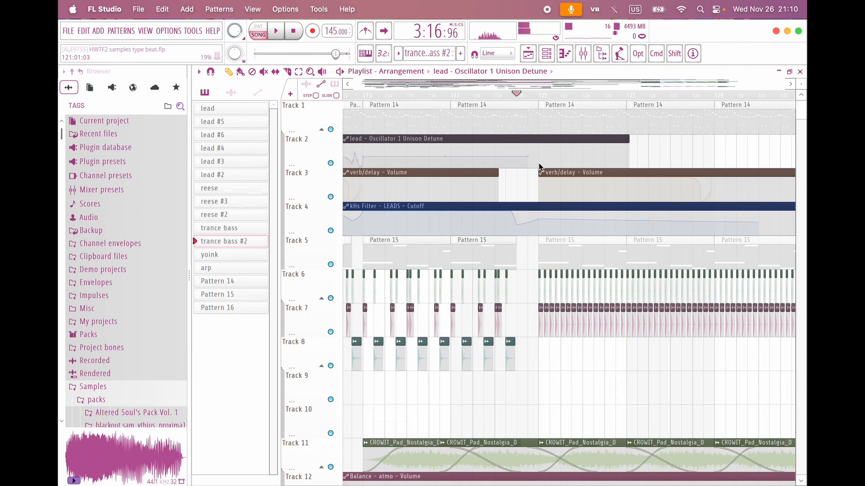
{"action": "scroll", "coordinate": [541, 182], "scroll_direction": "down", "scroll_amount": 4}
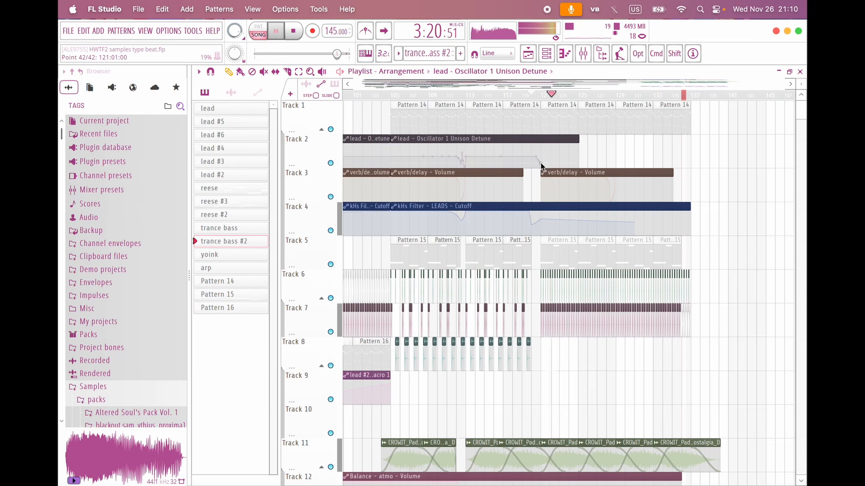
{"action": "left_click_drag", "start_coordinate": [579, 140], "coordinate": [676, 139]}
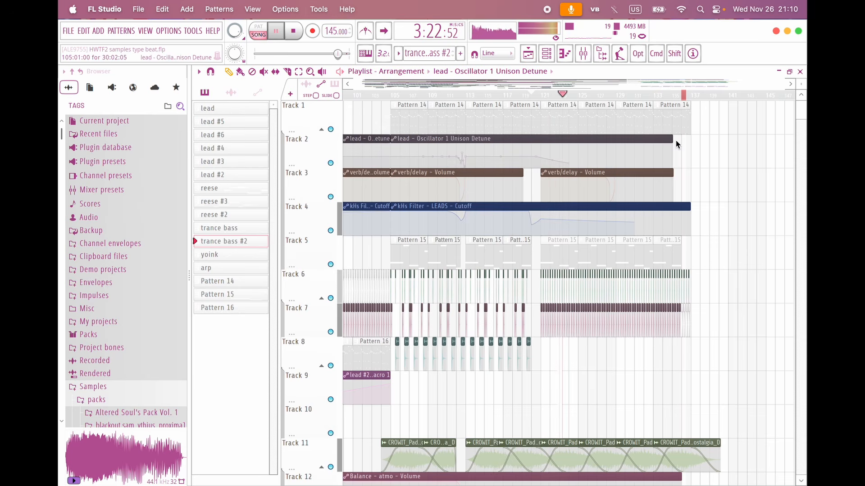
{"action": "key", "text": "shift"}
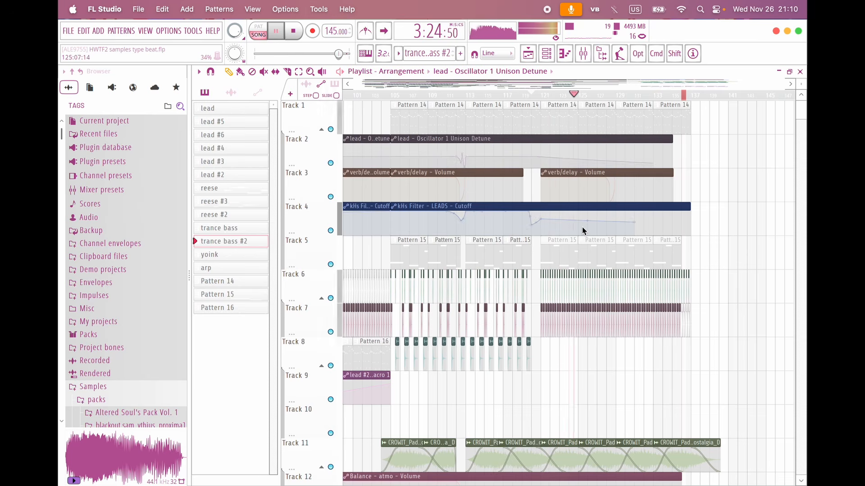
Step: Lower the last LEADS – Cutoff automation point on Track 4, move it to about bar 134 and curve the descent from bar 121
{"action": "scroll", "coordinate": [581, 228], "scroll_direction": "up", "scroll_amount": 2}
{"action": "key", "text": "space"}
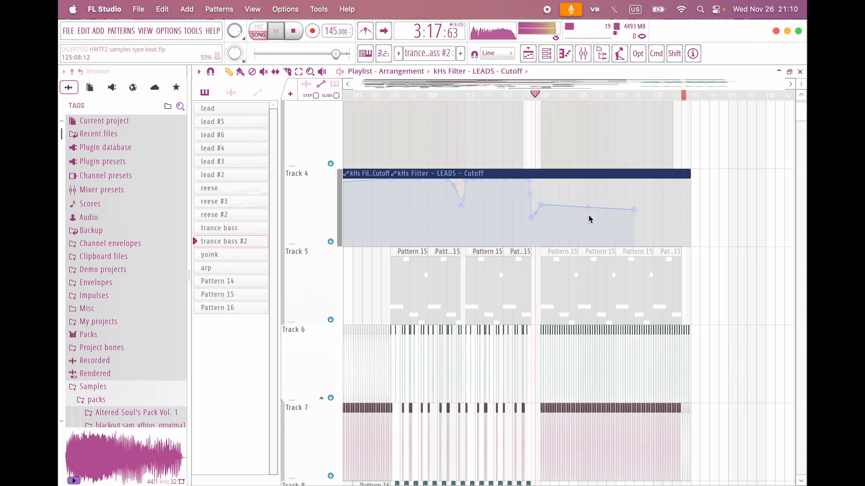
{"action": "left_click_drag", "start_coordinate": [635, 211], "coordinate": [654, 229]}
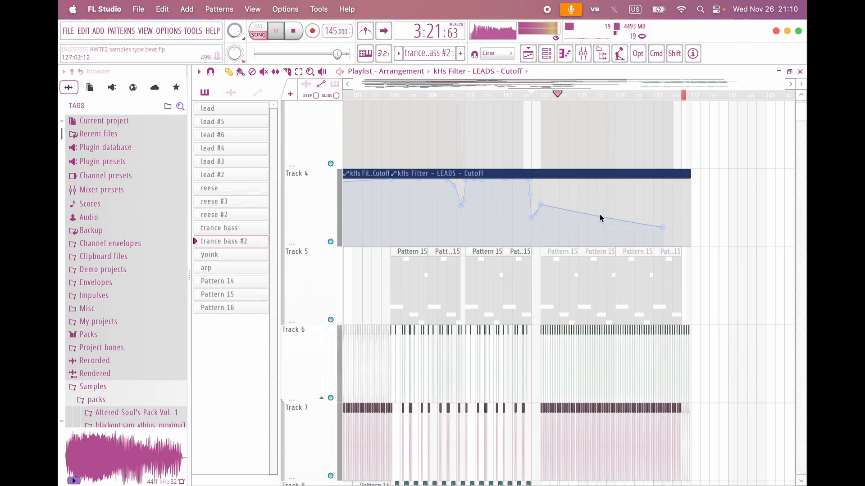
{"action": "left_click_drag", "start_coordinate": [601, 219], "coordinate": [553, 213]}
Step: Look over the earlier sections and automation tracks of the arrangement against the new part from bar 121
{"action": "scroll", "coordinate": [548, 242], "scroll_direction": "down", "scroll_amount": 6}
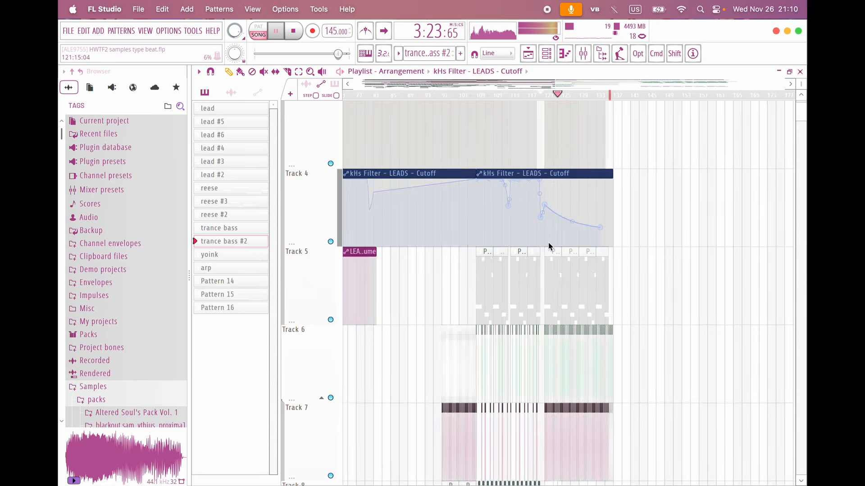
{"action": "scroll", "coordinate": [552, 244], "scroll_direction": "down", "scroll_amount": 1}
{"action": "scroll", "coordinate": [552, 244], "scroll_direction": "left", "scroll_amount": 1}
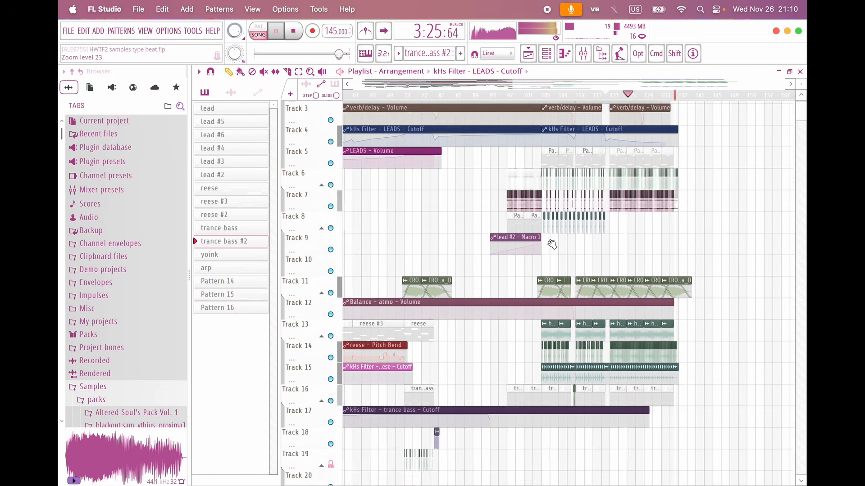
{"action": "scroll", "coordinate": [552, 244], "scroll_direction": "up", "scroll_amount": 1}
{"action": "scroll", "coordinate": [604, 231], "scroll_direction": "right", "scroll_amount": 3}
{"action": "scroll", "coordinate": [604, 230], "scroll_direction": "down", "scroll_amount": 1}
{"action": "scroll", "coordinate": [608, 326], "scroll_direction": "down", "scroll_amount": 4}
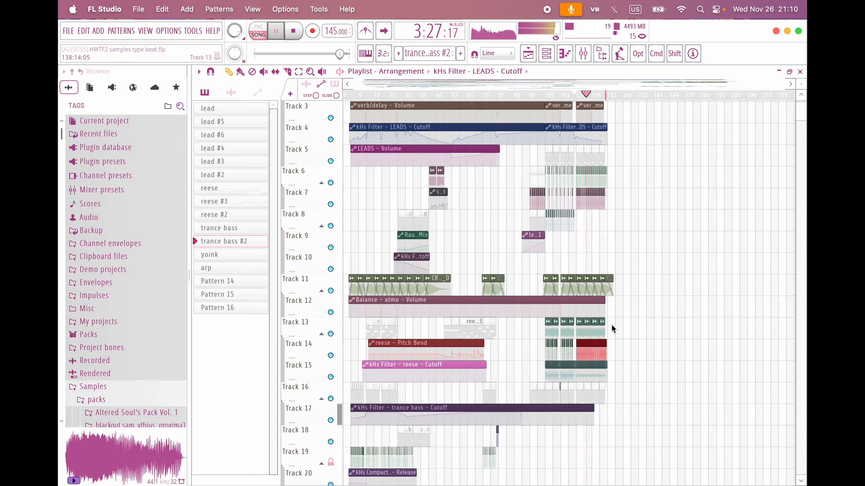
{"action": "key", "text": "space"}
{"action": "scroll", "coordinate": [557, 345], "scroll_direction": "up", "scroll_amount": 3}
{"action": "scroll", "coordinate": [556, 345], "scroll_direction": "down", "scroll_amount": 2}
{"action": "scroll", "coordinate": [557, 345], "scroll_direction": "left", "scroll_amount": 2}
{"action": "scroll", "coordinate": [557, 345], "scroll_direction": "left", "scroll_amount": 3}
{"action": "scroll", "coordinate": [556, 345], "scroll_direction": "down", "scroll_amount": 2}
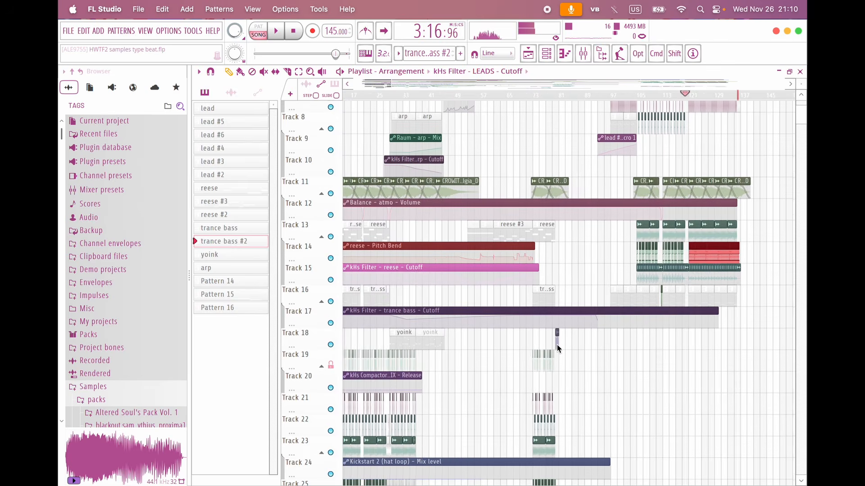
Step: Move the drop and build-up clips on Tracks 5–9 one track down and extend the LEADS – Volume clip to about bar 151
{"action": "scroll", "coordinate": [571, 283], "scroll_direction": "up", "scroll_amount": 6}
{"action": "scroll", "coordinate": [653, 240], "scroll_direction": "down", "scroll_amount": 1}
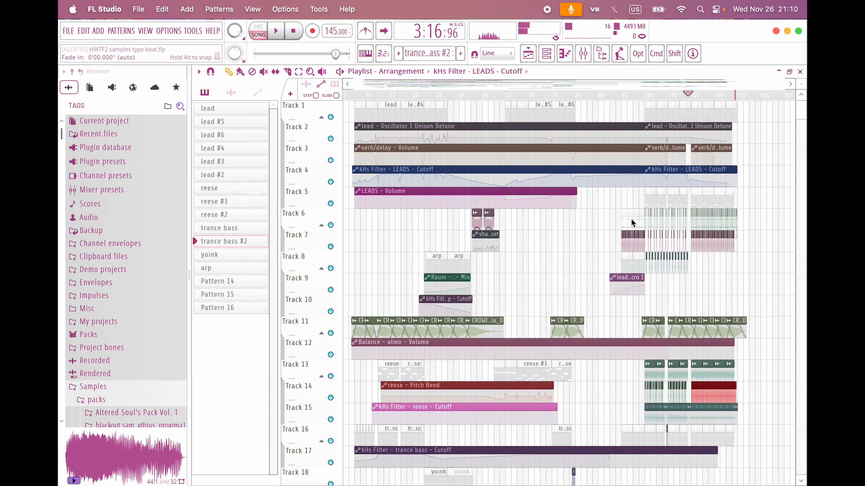
{"action": "left_click_drag", "start_coordinate": [608, 187], "coordinate": [643, 323]}
{"action": "left_click_drag", "start_coordinate": [615, 363], "coordinate": [670, 386]}
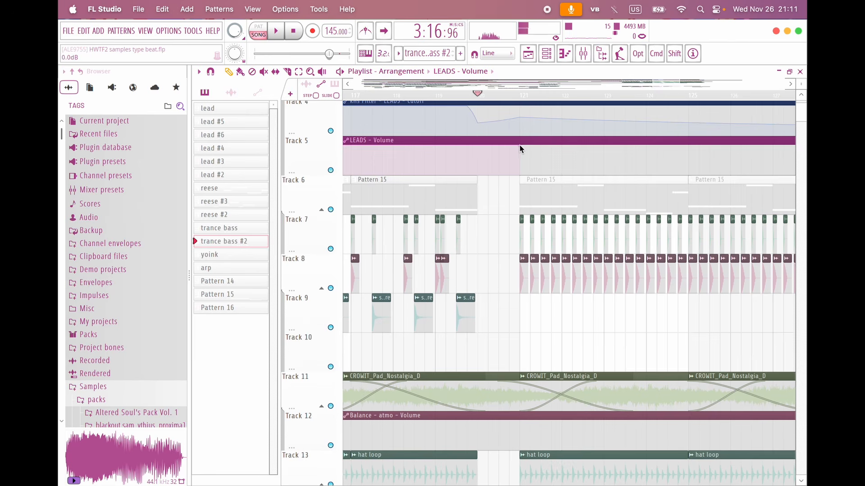
Step: Add a LEADS – Volume automation point at bar 121, lower it to about -5.0 dB and curve the transition into it
{"action": "key", "text": "space"}
{"action": "right_click", "coordinate": [521, 152]}
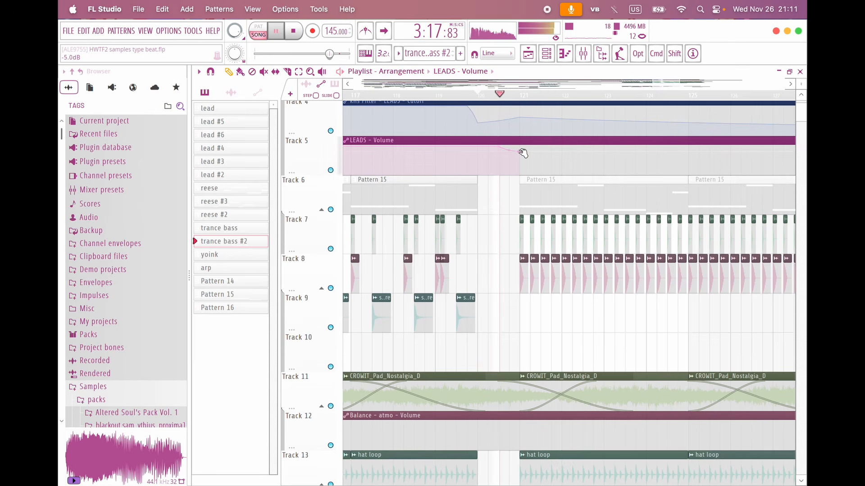
{"action": "left_click_drag", "start_coordinate": [509, 149], "coordinate": [509, 151]}
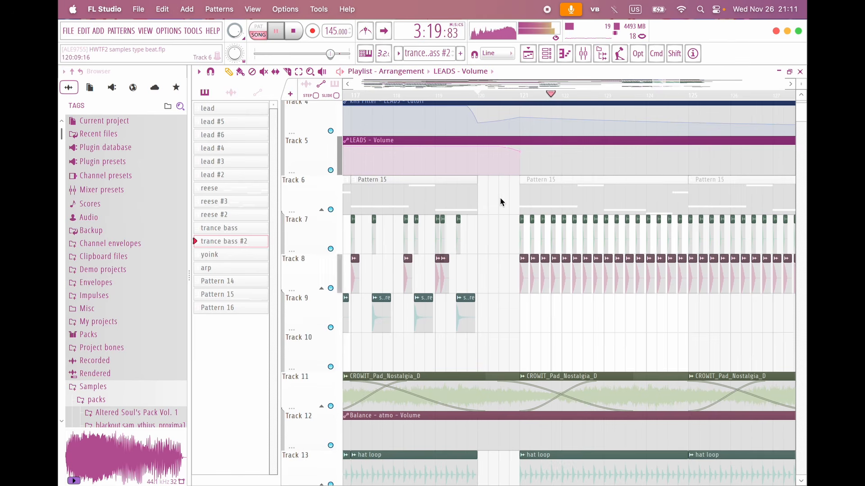
Step: Mute the repeated open hat clips on Track 14 from bar 121 to bar 137
{"action": "scroll", "coordinate": [499, 198], "scroll_direction": "down", "scroll_amount": 3}
{"action": "scroll", "coordinate": [568, 296], "scroll_direction": "down", "scroll_amount": 5}
{"action": "key", "text": "space"}
{"action": "scroll", "coordinate": [568, 296], "scroll_direction": "down", "scroll_amount": 1}
{"action": "scroll", "coordinate": [515, 317], "scroll_direction": "right", "scroll_amount": 1}
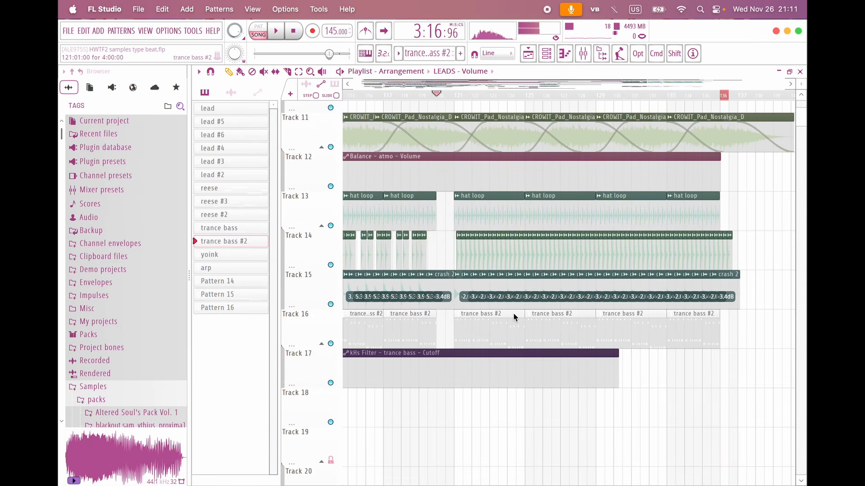
{"action": "scroll", "coordinate": [469, 295], "scroll_direction": "up", "scroll_amount": 3}
{"action": "key", "text": "space"}
{"action": "scroll", "coordinate": [427, 265], "scroll_direction": "down", "scroll_amount": 4}
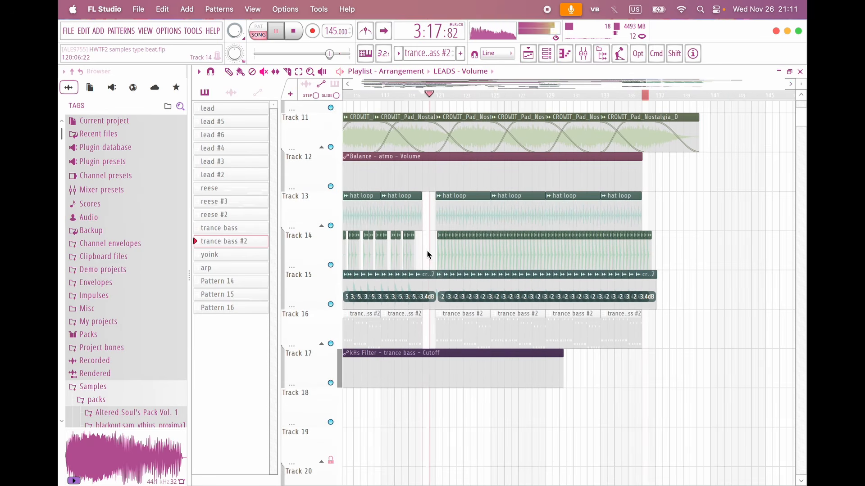
{"action": "left_click_drag", "start_coordinate": [429, 255], "coordinate": [714, 254]}
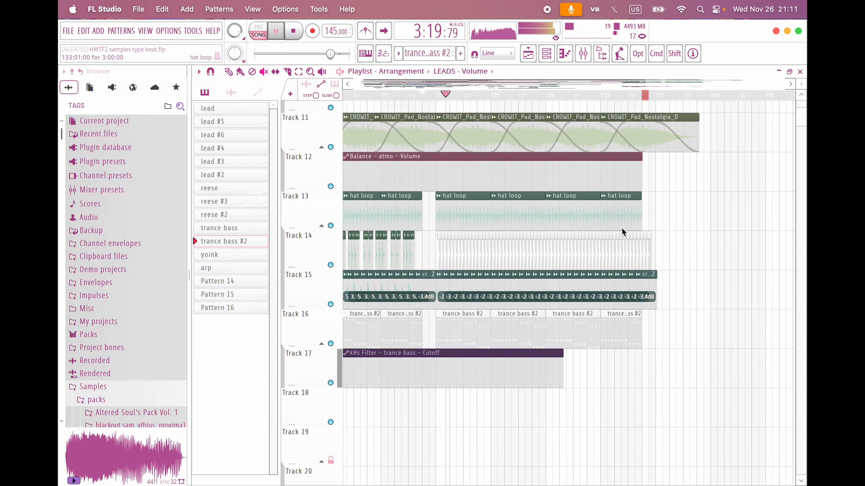
{"action": "mouse_move", "coordinate": [639, 208]}
{"action": "left_mouse_down"}
{"action": "mouse_move", "coordinate": [464, 202]}
{"action": "mouse_move", "coordinate": [670, 212]}
{"action": "left_mouse_up"}
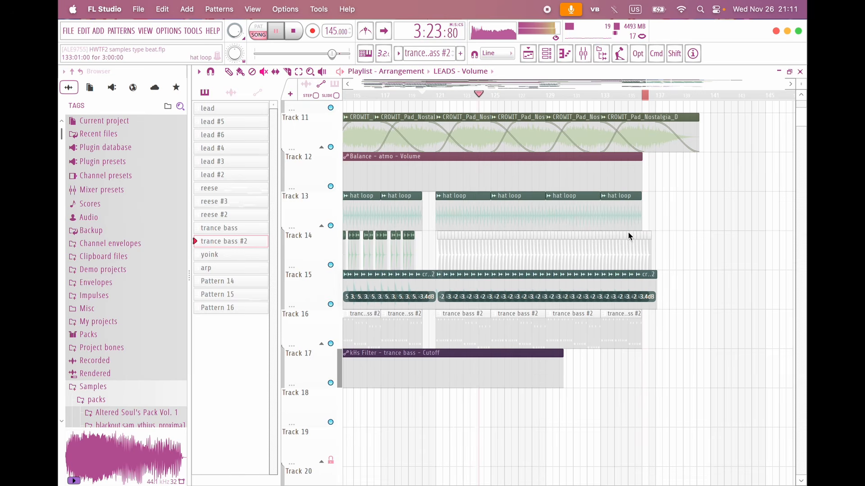
Step: Delete the verb/delay – Volume automation clip that starts at bar 121 on Track 3
{"action": "scroll", "coordinate": [554, 266], "scroll_direction": "up", "scroll_amount": 2}
{"action": "scroll", "coordinate": [553, 266], "scroll_direction": "left", "scroll_amount": 5}
{"action": "scroll", "coordinate": [553, 266], "scroll_direction": "down", "scroll_amount": 3}
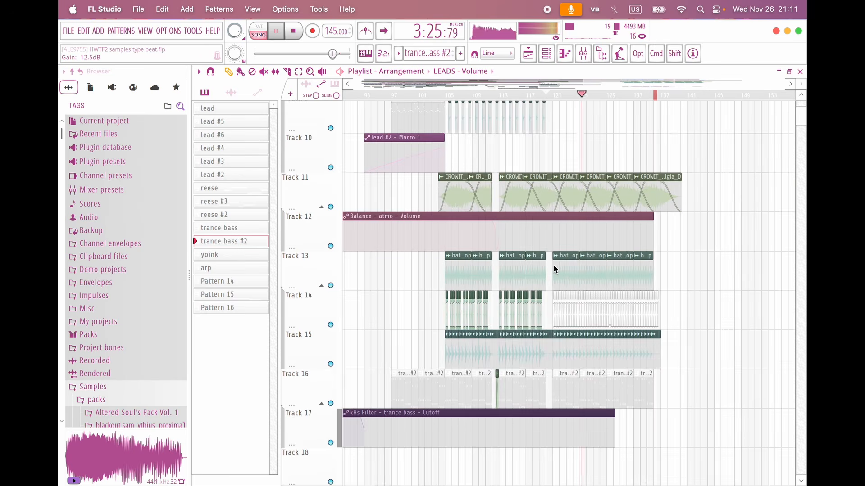
{"action": "scroll", "coordinate": [553, 266], "scroll_direction": "down", "scroll_amount": 3}
{"action": "scroll", "coordinate": [553, 268], "scroll_direction": "up", "scroll_amount": 4}
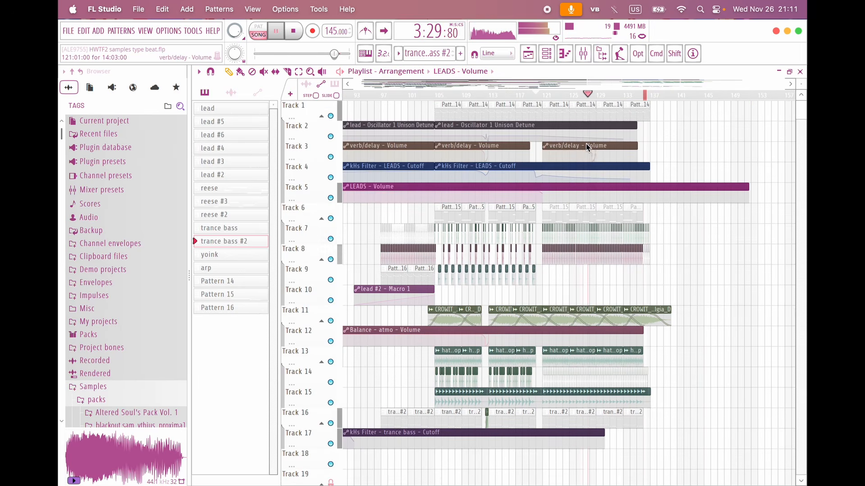
{"action": "right_click", "coordinate": [585, 147]}
{"action": "scroll", "coordinate": [588, 149], "scroll_direction": "up", "scroll_amount": 2}
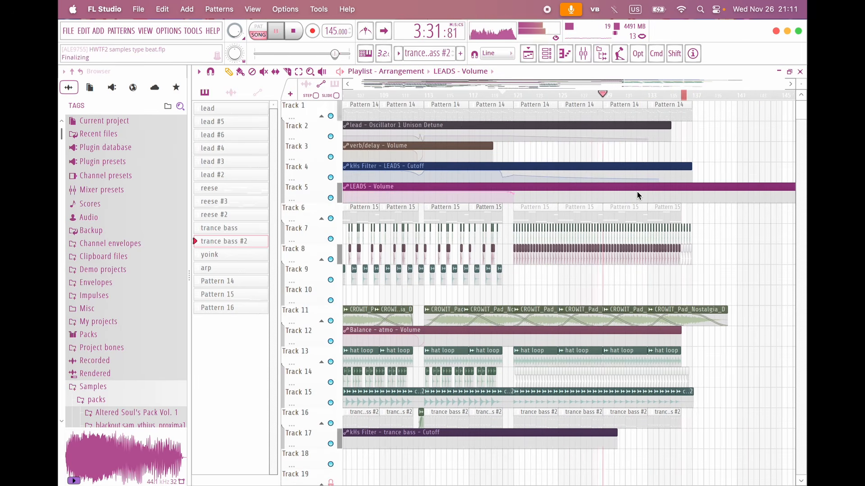
Step: Look over the extended drop, clear the timeline selection at bar 136 and return the playback position to bar 105
{"action": "key", "text": "space"}
{"action": "scroll", "coordinate": [637, 191], "scroll_direction": "down", "scroll_amount": 4}
{"action": "scroll", "coordinate": [681, 154], "scroll_direction": "down", "scroll_amount": 3}
{"action": "scroll", "coordinate": [682, 154], "scroll_direction": "up", "scroll_amount": 4}
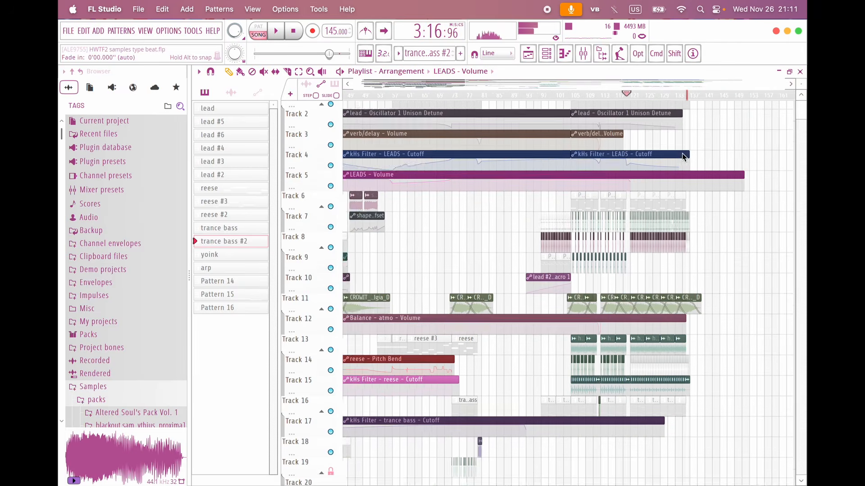
{"action": "scroll", "coordinate": [681, 180], "scroll_direction": "up", "scroll_amount": 2}
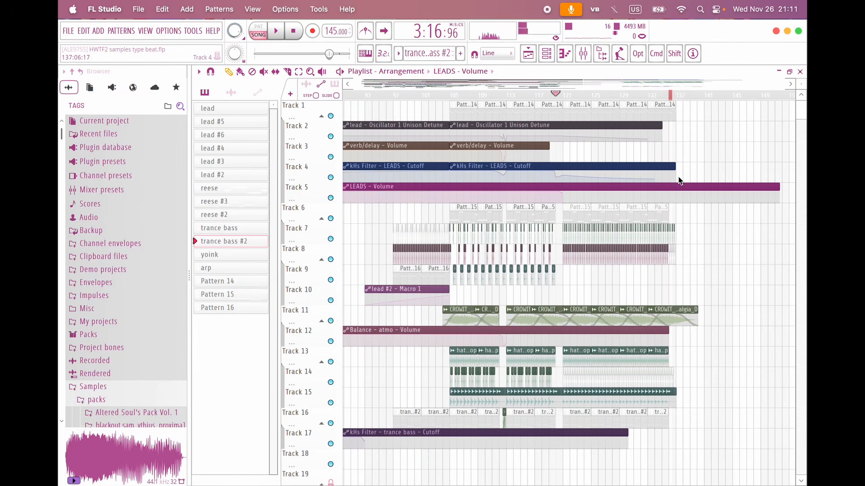
{"action": "scroll", "coordinate": [647, 153], "scroll_direction": "up", "scroll_amount": 2}
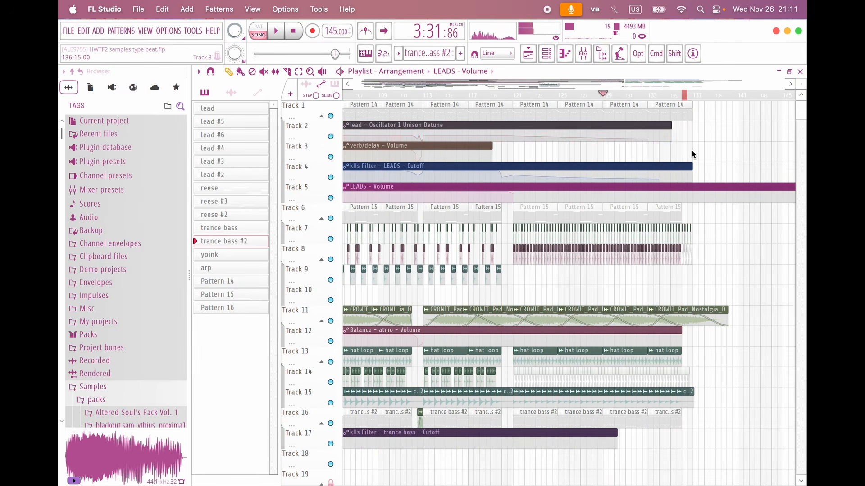
{"action": "left_click_drag", "start_coordinate": [691, 150], "coordinate": [624, 120]}
{"action": "left_click", "coordinate": [638, 96], "text": "super"}
{"action": "scroll", "coordinate": [631, 118], "scroll_direction": "down", "scroll_amount": 2}
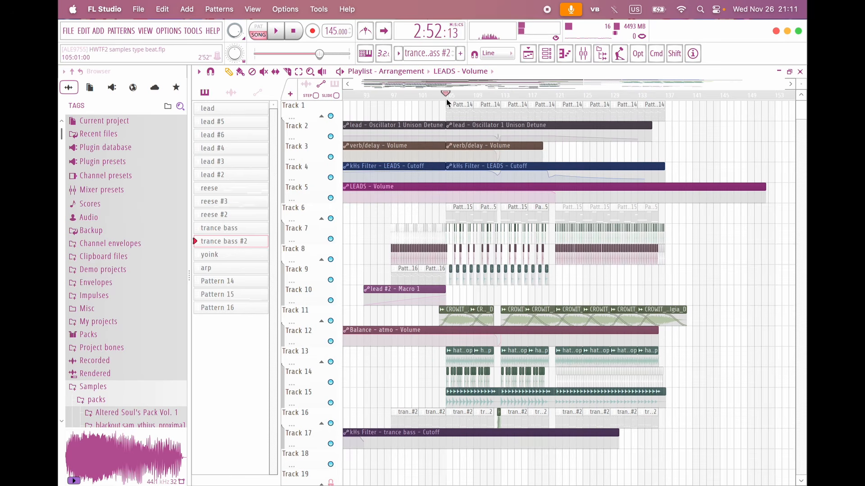
Step: Look through the earlier arrangement and examine the transition effects on Tracks 30 to 38 around bar 12
{"action": "scroll", "coordinate": [468, 262], "scroll_direction": "left", "scroll_amount": 10}
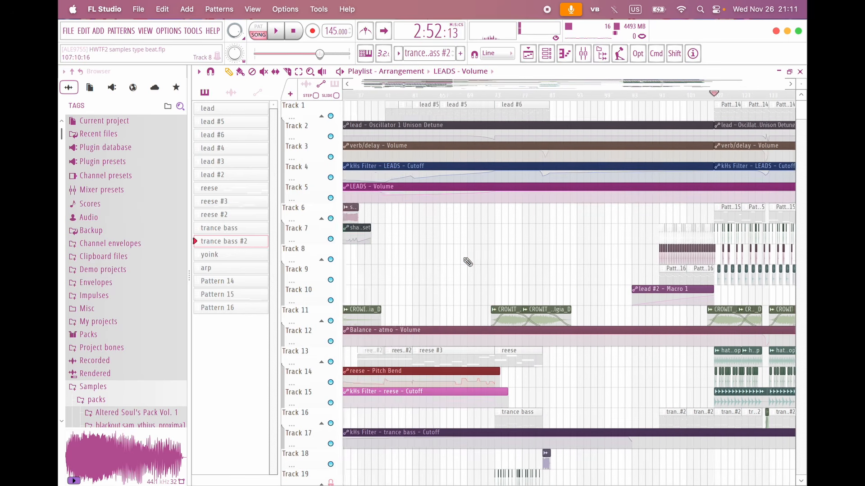
{"action": "scroll", "coordinate": [612, 264], "scroll_direction": "right", "scroll_amount": 5}
{"action": "scroll", "coordinate": [450, 230], "scroll_direction": "down", "scroll_amount": 3}
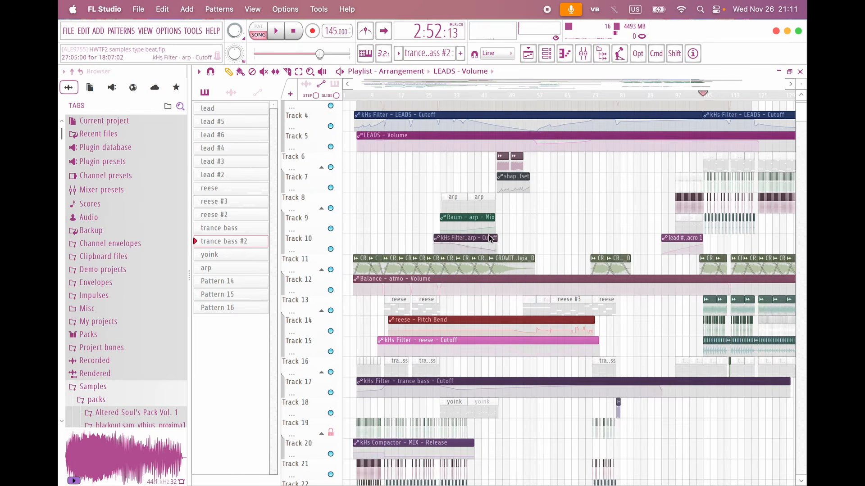
{"action": "scroll", "coordinate": [407, 225], "scroll_direction": "left", "scroll_amount": 5}
{"action": "scroll", "coordinate": [407, 226], "scroll_direction": "down", "scroll_amount": 2}
{"action": "scroll", "coordinate": [444, 237], "scroll_direction": "right", "scroll_amount": 3}
{"action": "scroll", "coordinate": [444, 237], "scroll_direction": "up", "scroll_amount": 3}
{"action": "scroll", "coordinate": [583, 240], "scroll_direction": "up", "scroll_amount": 3}
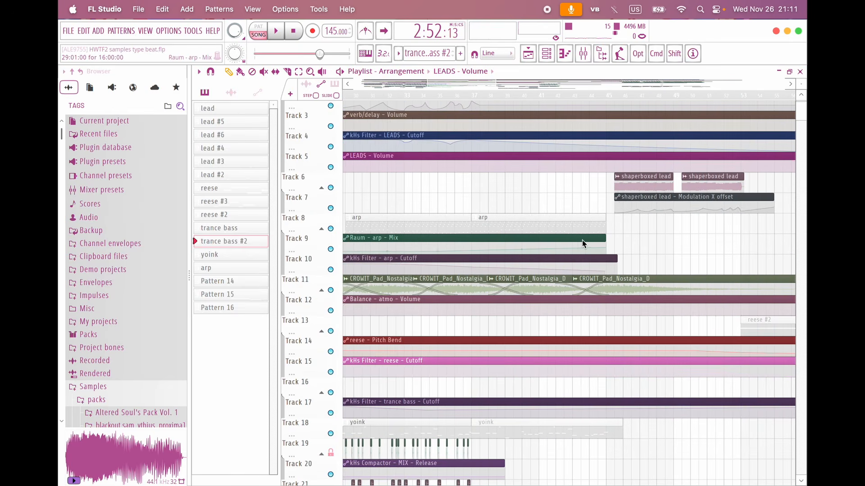
{"action": "scroll", "coordinate": [582, 195], "scroll_direction": "down", "scroll_amount": 10}
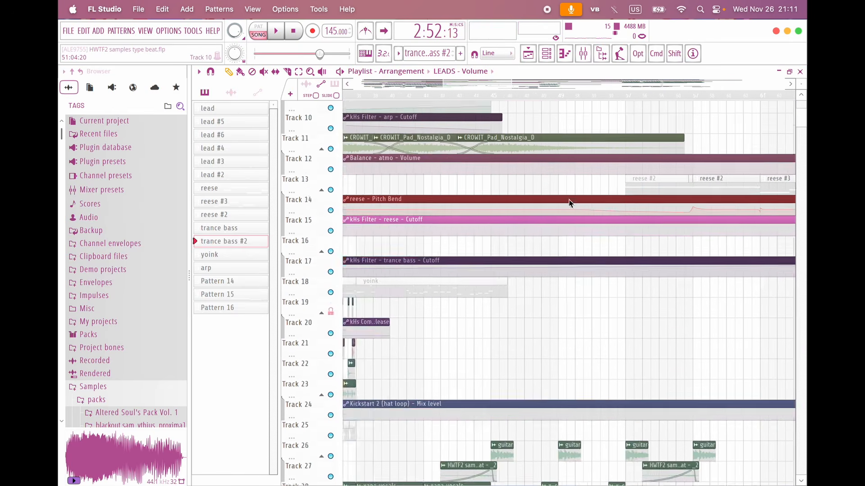
{"action": "scroll", "coordinate": [569, 200], "scroll_direction": "down", "scroll_amount": 7}
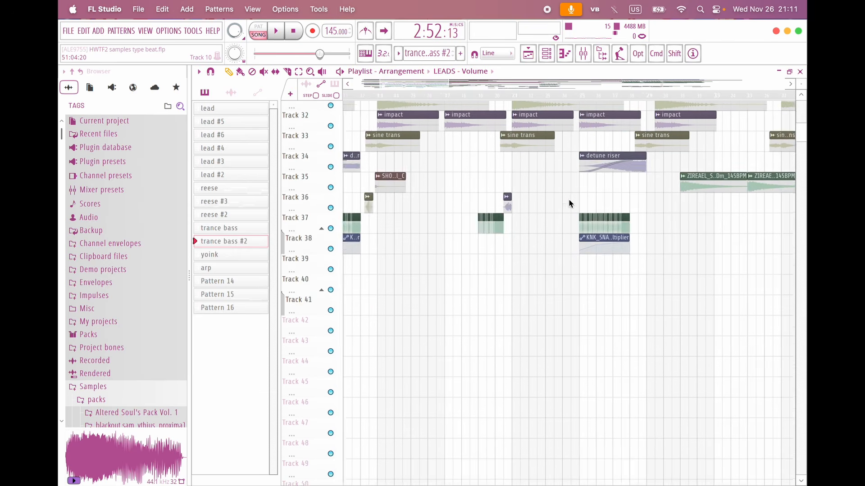
{"action": "scroll", "coordinate": [569, 199], "scroll_direction": "up", "scroll_amount": 1}
{"action": "scroll", "coordinate": [558, 253], "scroll_direction": "up", "scroll_amount": 3}
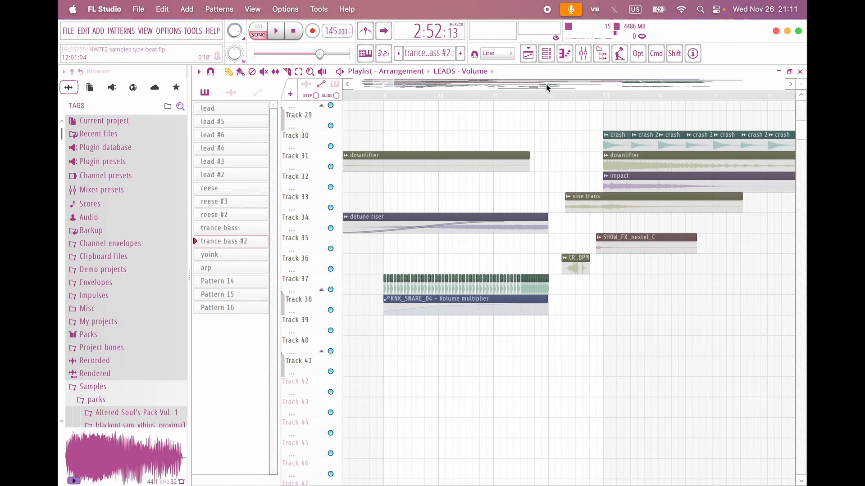
Step: Audition the CROWIT_Fx_Sudo_160BPM clip on Track 36 on its own
{"action": "scroll", "coordinate": [574, 191], "scroll_direction": "up", "scroll_amount": 3}
{"action": "left_click", "coordinate": [555, 259]}
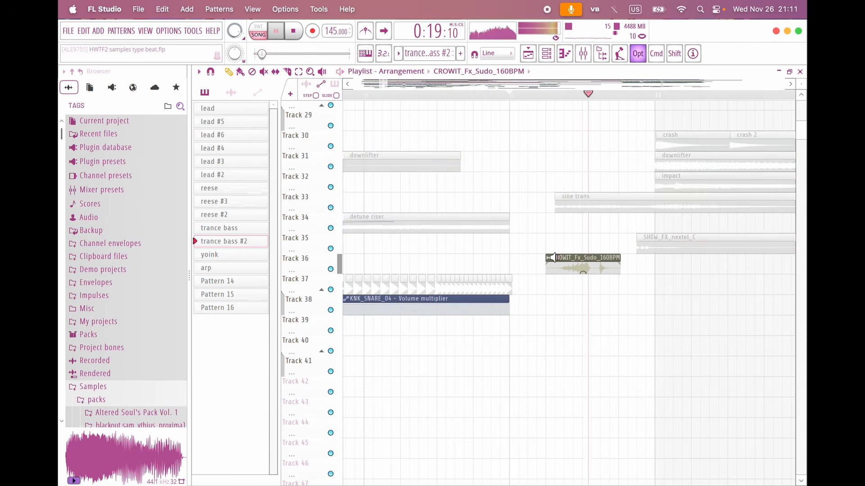
{"action": "left_click_drag", "start_coordinate": [652, 269], "coordinate": [593, 257]}
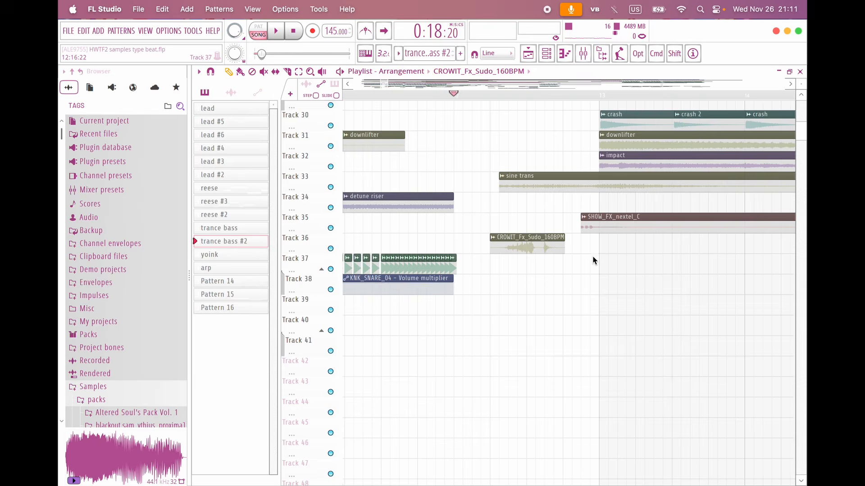
Step: Check the SHOW_FX_nextel_C clip on Track 35 and play the transition effects from bar 12 into bar 13
{"action": "right_click", "coordinate": [585, 229], "text": "alt"}
{"action": "right_click", "coordinate": [585, 225], "text": "alt"}
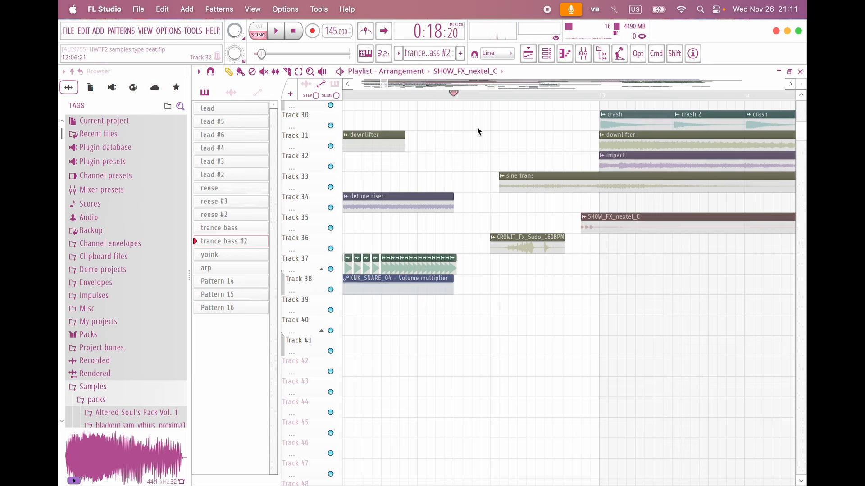
{"action": "key", "text": "space"}
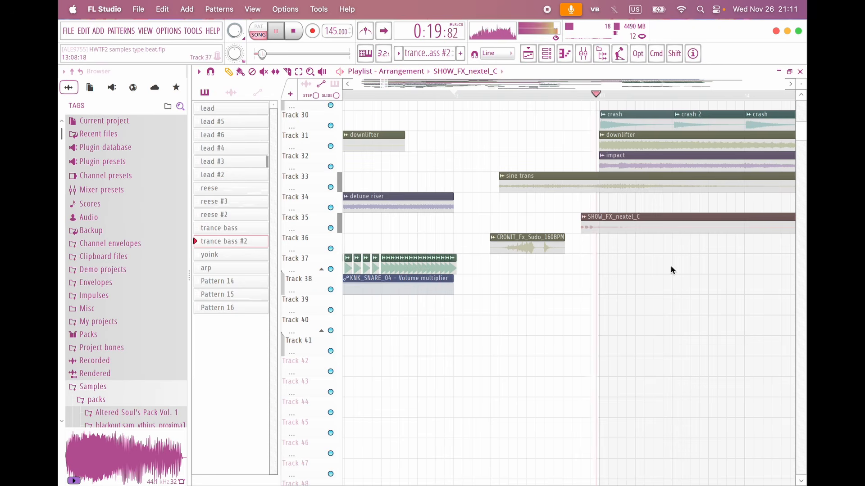
{"action": "scroll", "coordinate": [671, 298], "scroll_direction": "left", "scroll_amount": 1}
{"action": "scroll", "coordinate": [671, 299], "scroll_direction": "left", "scroll_amount": 5}
{"action": "key", "text": "space"}
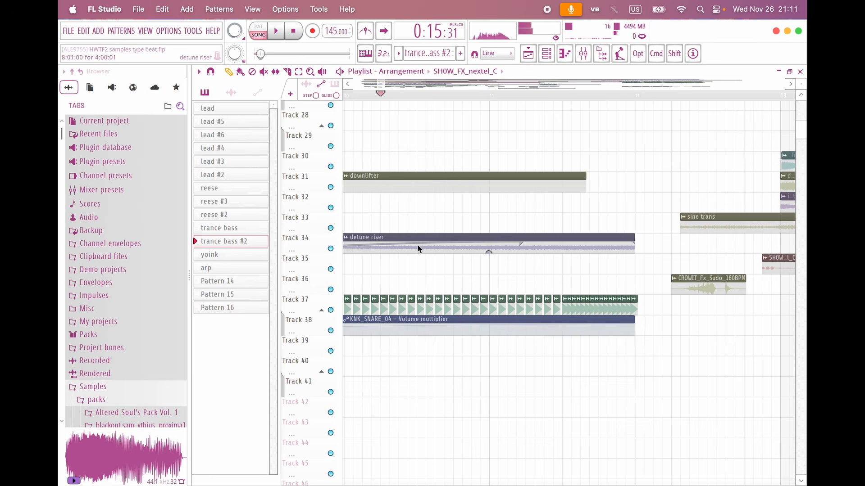
Step: Play the snare roll and detune riser build-up from about bar 10 into the transition effects before bar 13
{"action": "scroll", "coordinate": [417, 245], "scroll_direction": "up", "scroll_amount": 3}
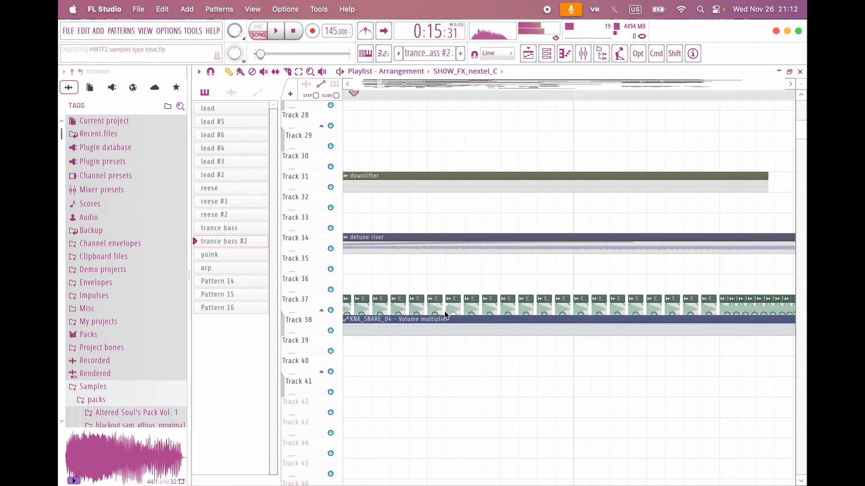
{"action": "scroll", "coordinate": [445, 316], "scroll_direction": "down", "scroll_amount": 3}
{"action": "scroll", "coordinate": [582, 332], "scroll_direction": "right", "scroll_amount": 3}
{"action": "scroll", "coordinate": [594, 340], "scroll_direction": "left", "scroll_amount": 3}
{"action": "key", "text": "space"}
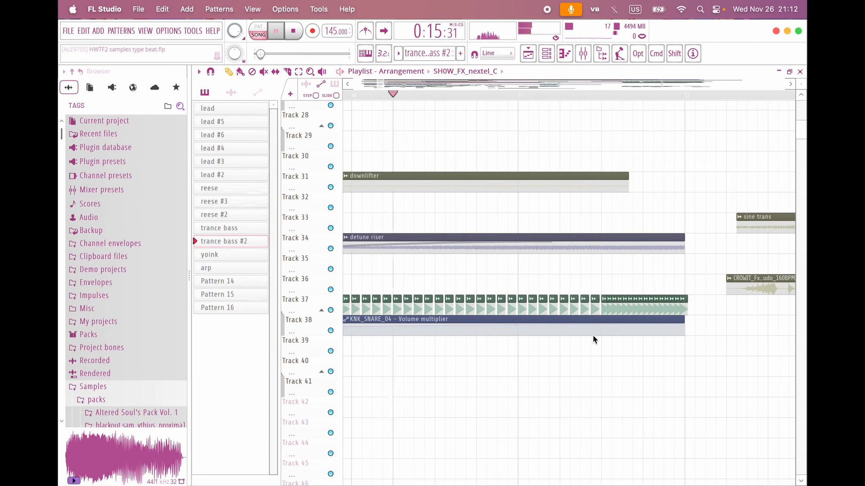
{"action": "scroll", "coordinate": [615, 309], "scroll_direction": "up", "scroll_amount": 4}
{"action": "scroll", "coordinate": [607, 307], "scroll_direction": "right", "scroll_amount": 5}
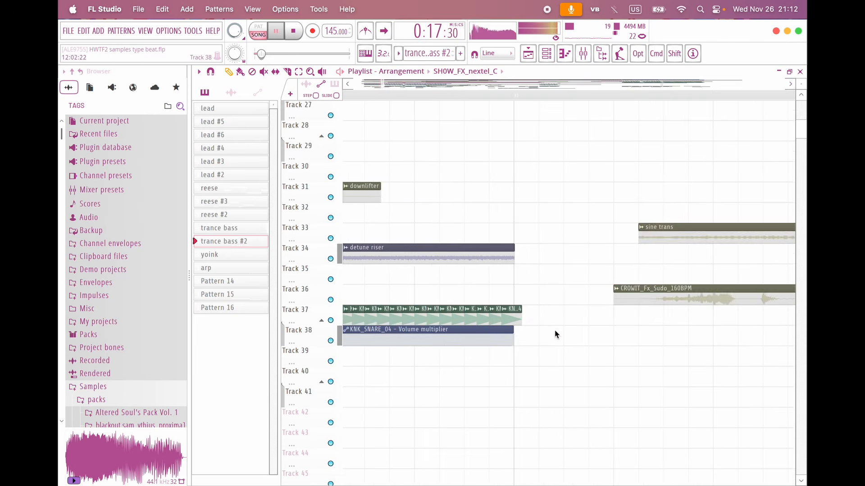
{"action": "scroll", "coordinate": [540, 333], "scroll_direction": "left", "scroll_amount": 5}
{"action": "scroll", "coordinate": [528, 333], "scroll_direction": "down", "scroll_amount": 1}
{"action": "scroll", "coordinate": [601, 318], "scroll_direction": "down", "scroll_amount": 5}
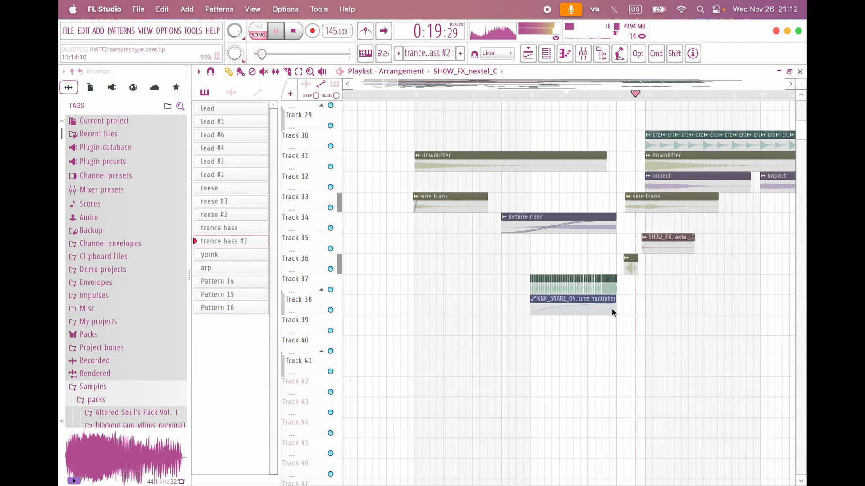
{"action": "key", "text": "space"}
Step: Find the xana vocals clip on Track 28 at bar 20 and solo it briefly
{"action": "scroll", "coordinate": [612, 309], "scroll_direction": "right", "scroll_amount": 7}
{"action": "scroll", "coordinate": [612, 309], "scroll_direction": "up", "scroll_amount": 6}
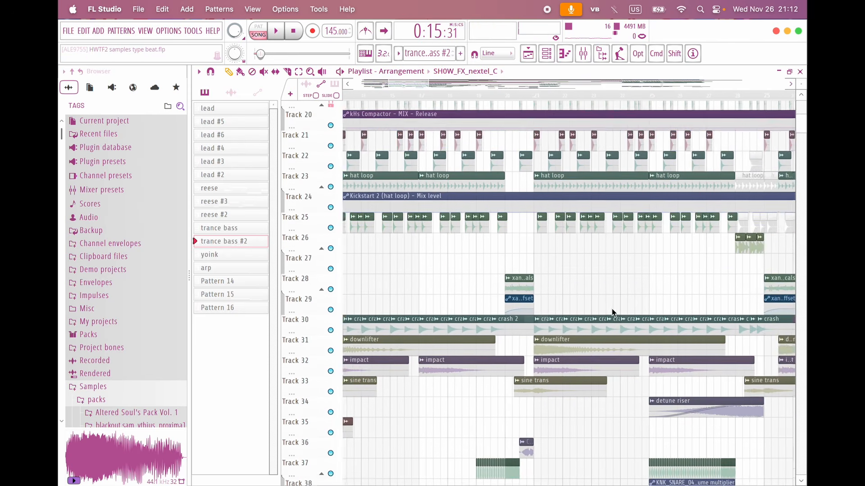
{"action": "scroll", "coordinate": [510, 310], "scroll_direction": "up", "scroll_amount": 7}
{"action": "key", "text": "alt"}
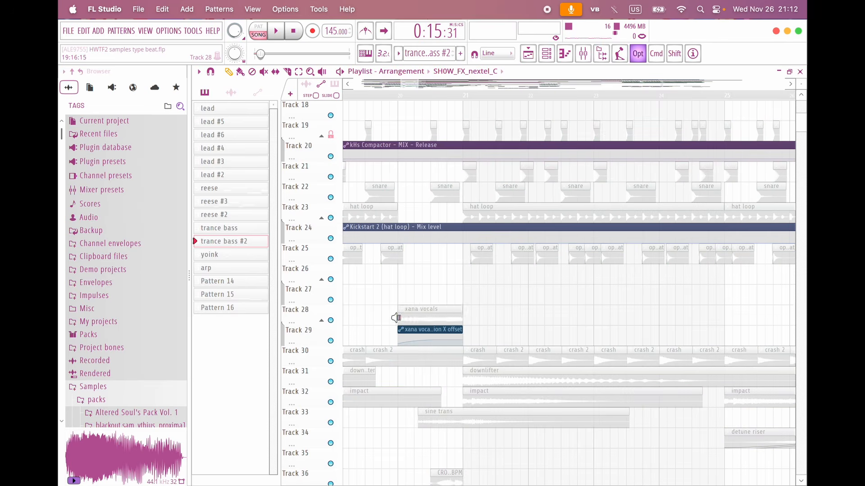
{"action": "right_click", "coordinate": [400, 318], "text": "alt"}
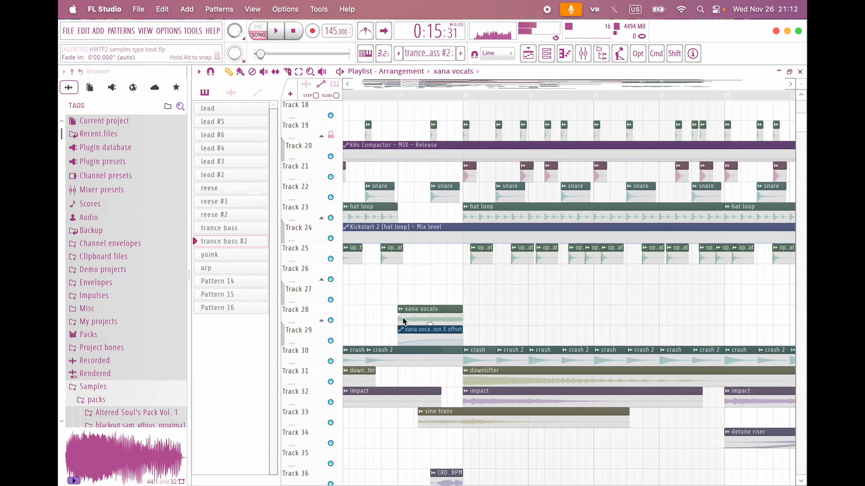
Step: Play the arrangement from bar 19 through the xana vocals fill at bar 20 and into bar 21
{"action": "scroll", "coordinate": [478, 317], "scroll_direction": "up", "scroll_amount": 1}
{"action": "scroll", "coordinate": [478, 317], "scroll_direction": "left", "scroll_amount": 1}
{"action": "scroll", "coordinate": [478, 317], "scroll_direction": "down", "scroll_amount": 2}
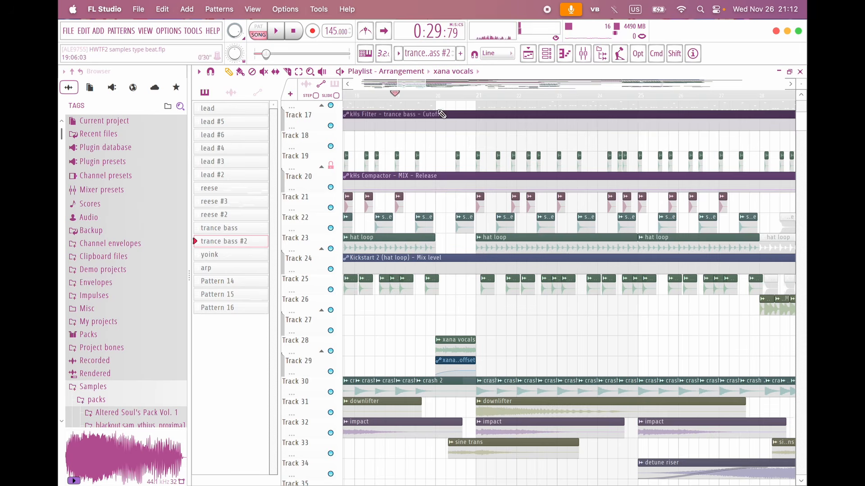
{"action": "scroll", "coordinate": [408, 160], "scroll_direction": "up", "scroll_amount": 7}
{"action": "scroll", "coordinate": [408, 160], "scroll_direction": "left", "scroll_amount": 7}
{"action": "scroll", "coordinate": [417, 162], "scroll_direction": "down", "scroll_amount": 3}
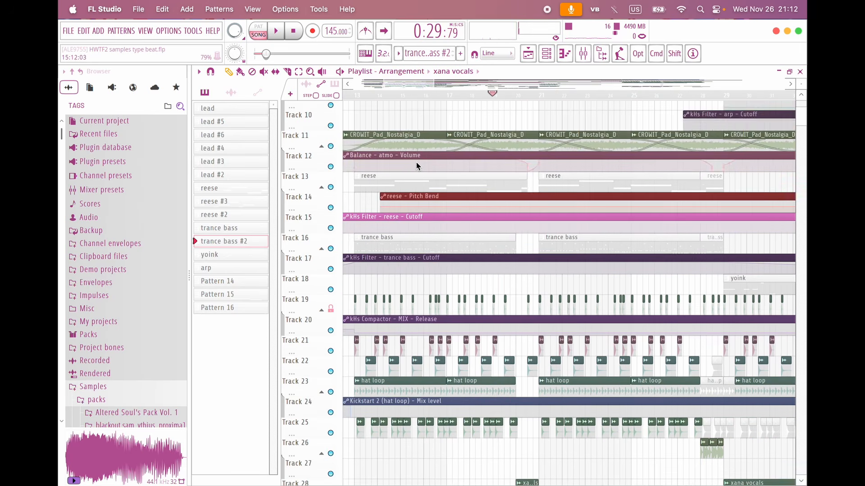
{"action": "scroll", "coordinate": [417, 162], "scroll_direction": "down", "scroll_amount": 3}
{"action": "key", "text": "space"}
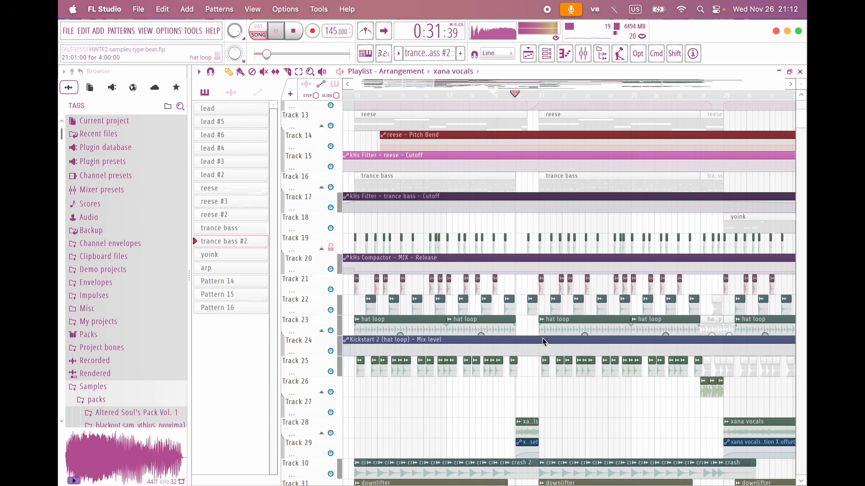
{"action": "scroll", "coordinate": [546, 251], "scroll_direction": "down", "scroll_amount": 3}
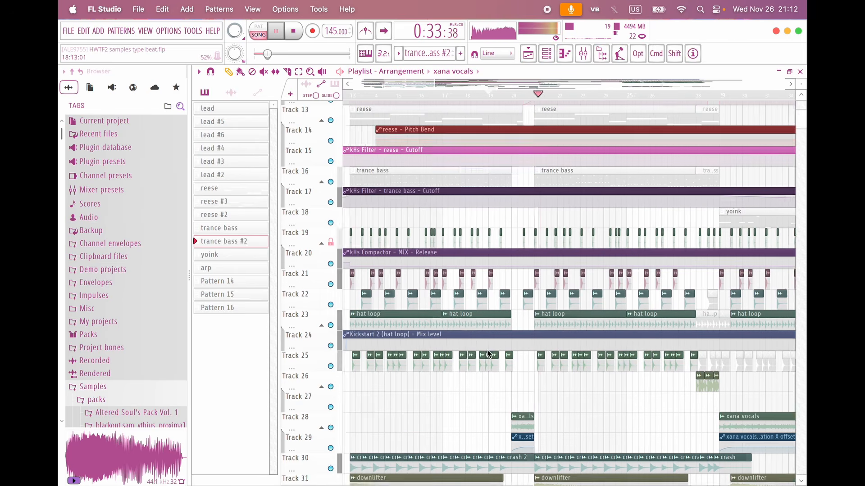
{"action": "scroll", "coordinate": [549, 261], "scroll_direction": "right", "scroll_amount": 3}
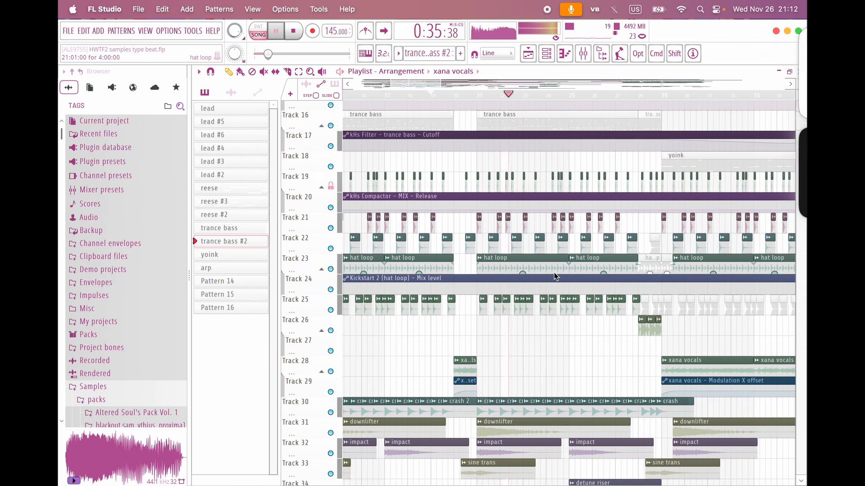
{"action": "key", "text": "space"}
Step: Move on to the section where the longer xana vocals begin and set the playback position to bar 29
{"action": "scroll", "coordinate": [554, 276], "scroll_direction": "right", "scroll_amount": 5}
{"action": "scroll", "coordinate": [554, 276], "scroll_direction": "down", "scroll_amount": 1}
{"action": "scroll", "coordinate": [554, 276], "scroll_direction": "up", "scroll_amount": 3}
{"action": "scroll", "coordinate": [555, 277], "scroll_direction": "down", "scroll_amount": 3}
{"action": "scroll", "coordinate": [555, 276], "scroll_direction": "right", "scroll_amount": 1}
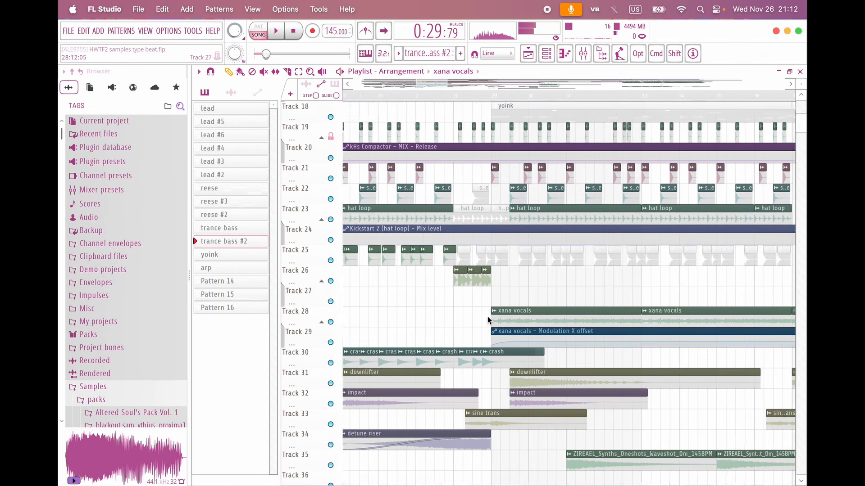
{"action": "left_click", "coordinate": [432, 95]}
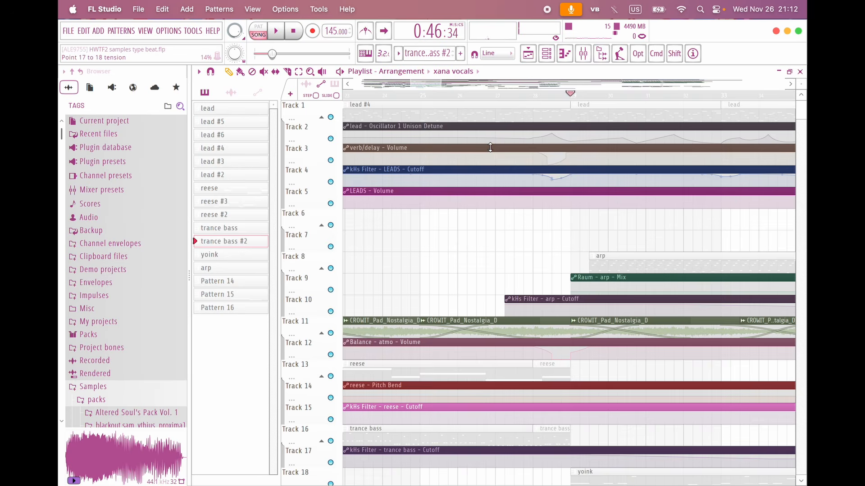
Step: Select the arp pattern clip on Track 8 near bar 29 and display the arp channel's notes in the piano roll
{"action": "scroll", "coordinate": [490, 147], "scroll_direction": "down", "scroll_amount": 3}
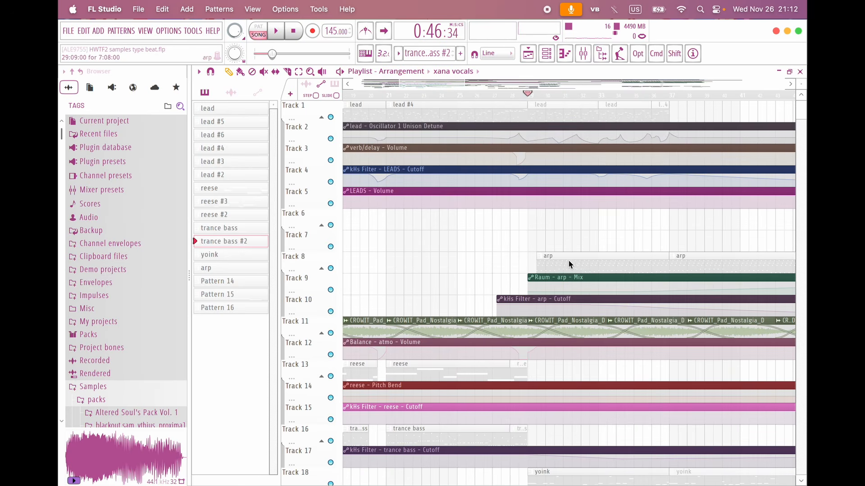
{"action": "scroll", "coordinate": [497, 202], "scroll_direction": "down", "scroll_amount": 3}
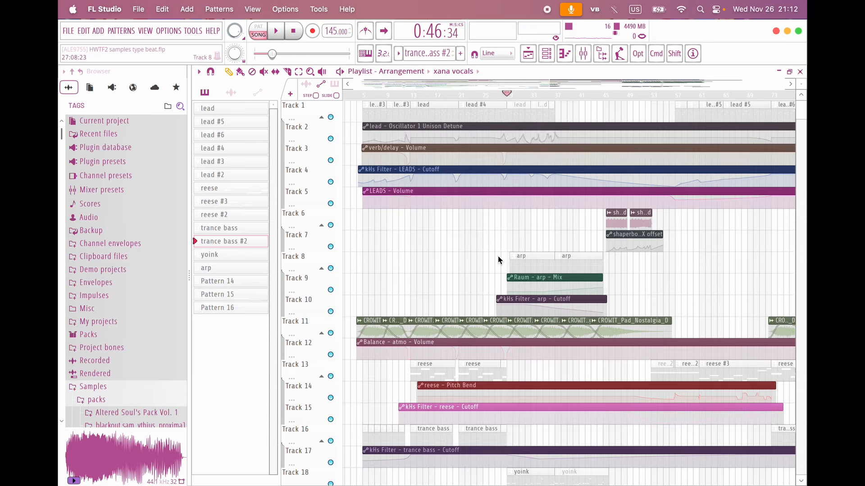
{"action": "scroll", "coordinate": [500, 259], "scroll_direction": "up", "scroll_amount": 2}
{"action": "left_click", "coordinate": [550, 276]}
{"action": "left_click", "coordinate": [557, 270]}
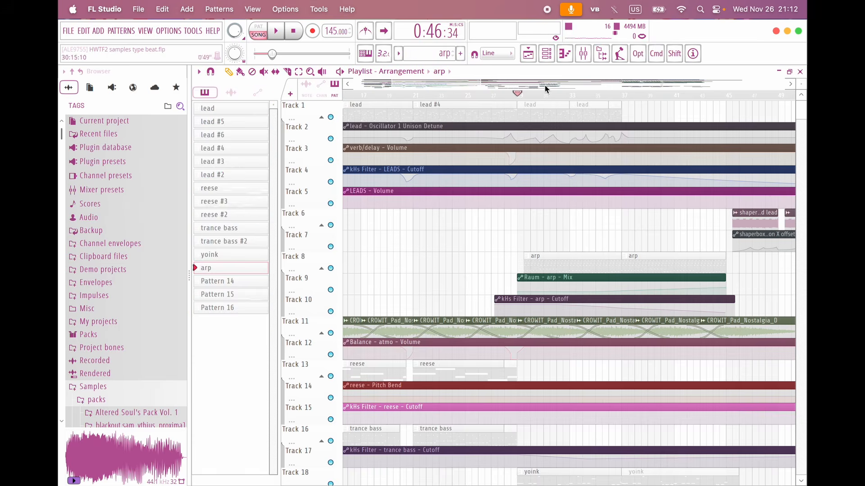
{"action": "left_click", "coordinate": [564, 55]}
{"action": "scroll", "coordinate": [381, 174], "scroll_direction": "up", "scroll_amount": 4}
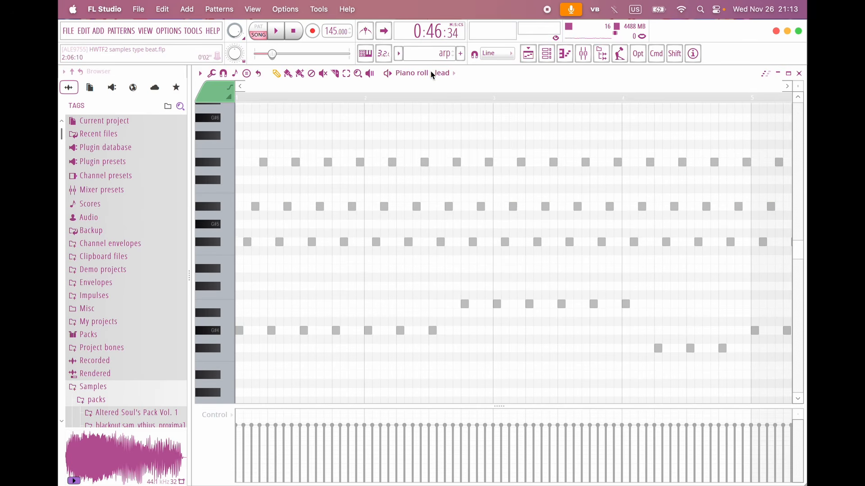
{"action": "scroll", "coordinate": [446, 75], "scroll_direction": "down", "scroll_amount": 1}
{"action": "scroll", "coordinate": [405, 235], "scroll_direction": "down", "scroll_amount": 2, "text": "ctrl"}
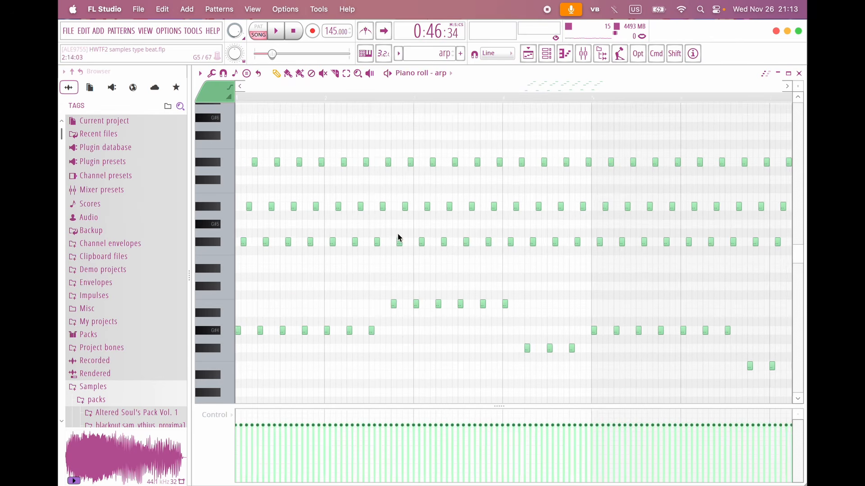
Step: Play the arp in pattern mode and follow its notes in the piano roll
{"action": "scroll", "coordinate": [305, 220], "scroll_direction": "down", "scroll_amount": 1}
{"action": "scroll", "coordinate": [280, 252], "scroll_direction": "up", "scroll_amount": 1}
{"action": "scroll", "coordinate": [271, 262], "scroll_direction": "up", "scroll_amount": 1, "text": "ctrl"}
{"action": "key", "text": "space"}
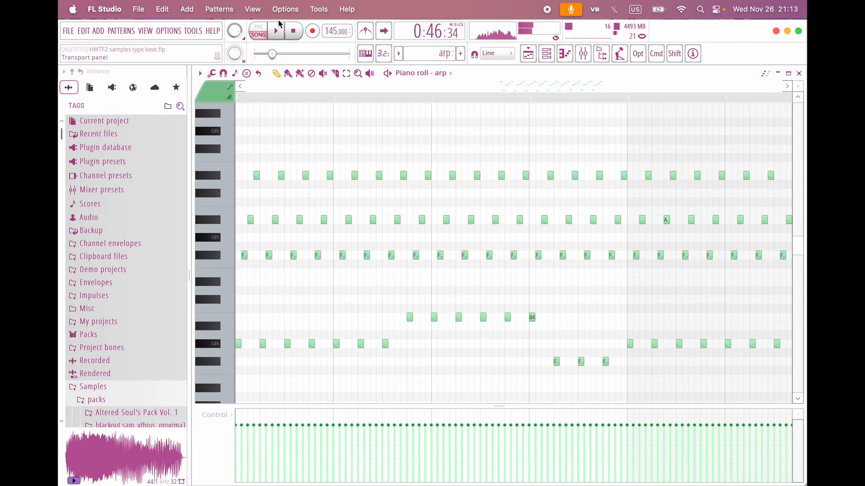
{"action": "key", "text": "space"}
{"action": "scroll", "coordinate": [281, 247], "scroll_direction": "up", "scroll_amount": 3, "text": "ctrl"}
{"action": "scroll", "coordinate": [282, 247], "scroll_direction": "up", "scroll_amount": 1}
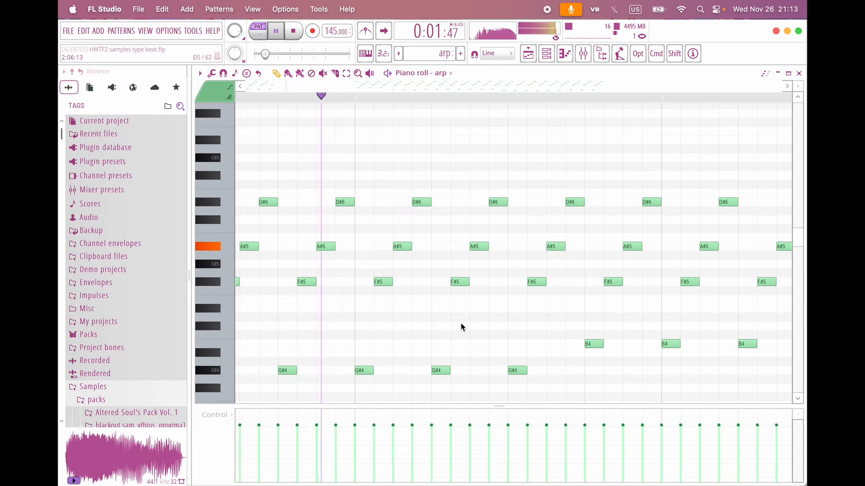
{"action": "scroll", "coordinate": [539, 280], "scroll_direction": "up", "scroll_amount": 2}
{"action": "scroll", "coordinate": [496, 289], "scroll_direction": "down", "scroll_amount": 3, "text": "ctrl"}
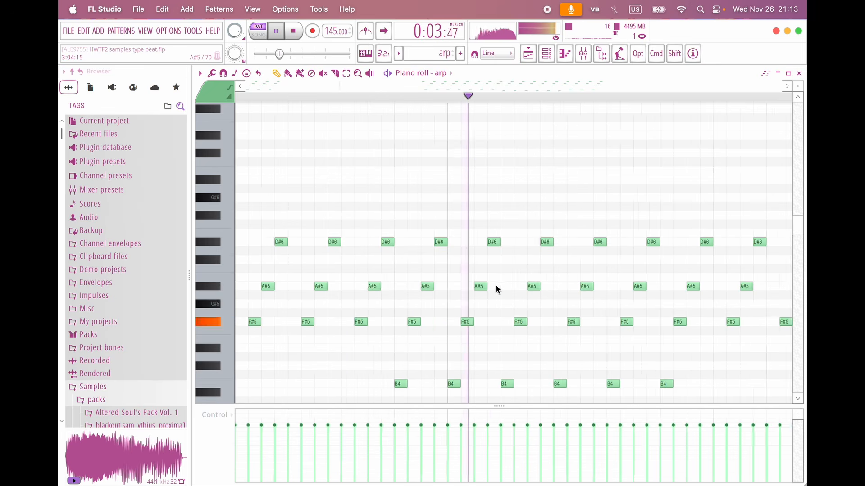
{"action": "scroll", "coordinate": [496, 290], "scroll_direction": "down", "scroll_amount": 3}
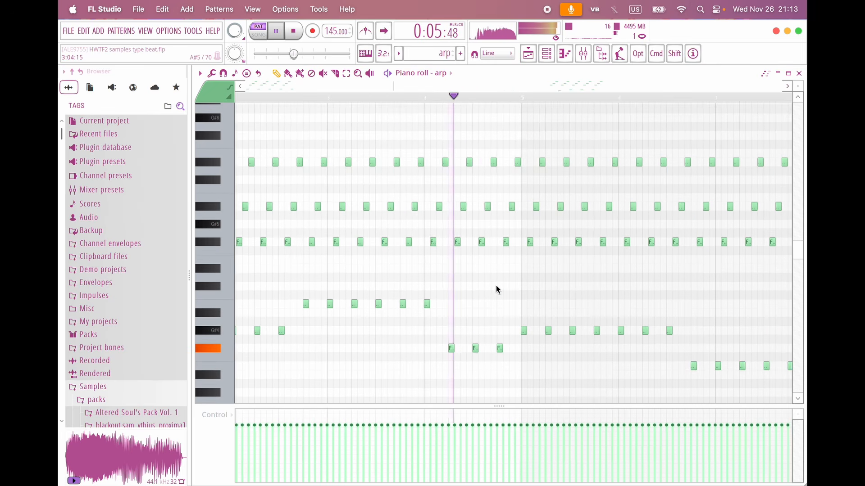
{"action": "key", "text": "space"}
Step: Open the arp channel's synth from the channel rack to view its CROWIT_Lead_Simple preset
{"action": "left_click", "coordinate": [546, 54]}
{"action": "left_click", "coordinate": [279, 186]}
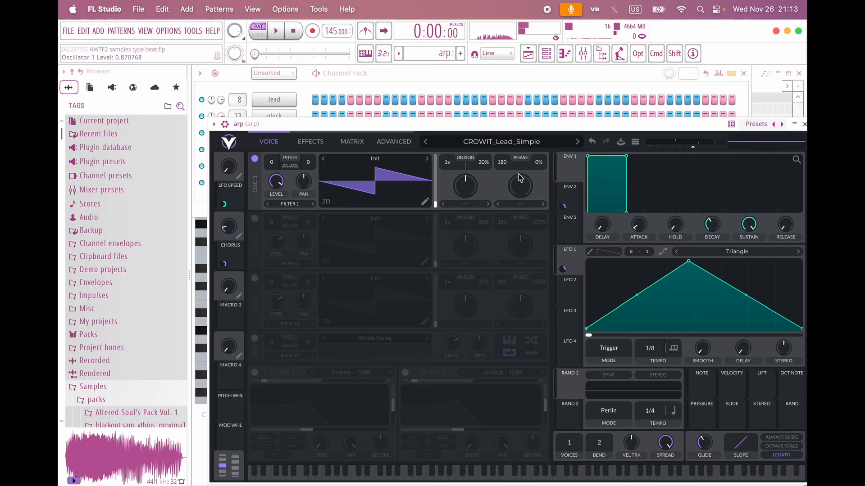
Step: Close the arp's synth window and show the arp's mixer track while its pattern plays
{"action": "left_click_drag", "start_coordinate": [583, 131], "coordinate": [555, 130]}
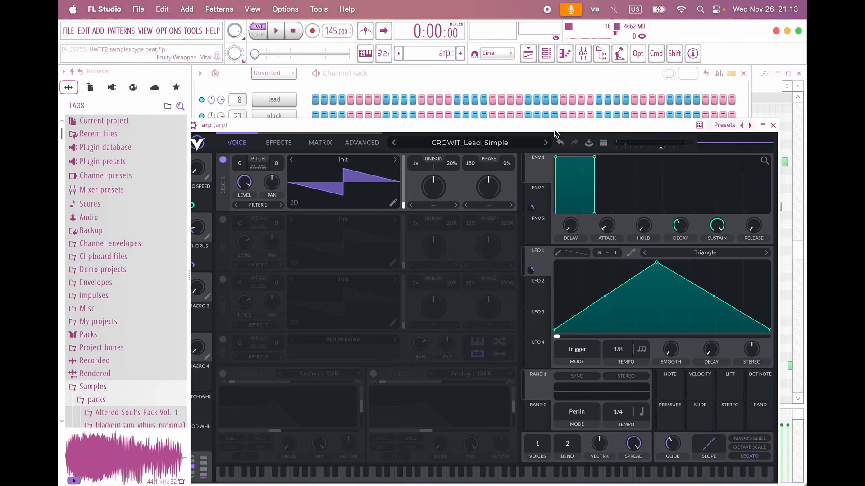
{"action": "left_click", "coordinate": [761, 126]}
{"action": "key", "text": "space"}
{"action": "key", "text": "F9"}
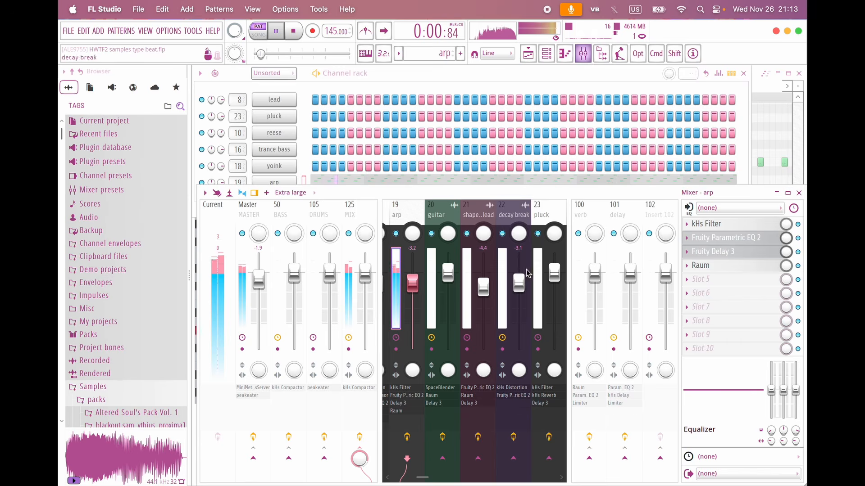
{"action": "left_click", "coordinate": [409, 437]}
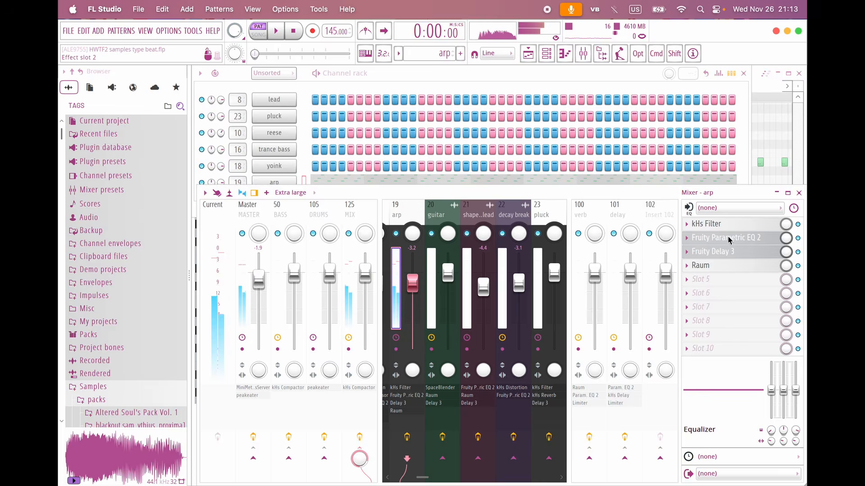
Step: View the arp's Fruity Parametric EQ 2, Fruity Delay 3 and Raum settings from its mixer track, and stop playback
{"action": "left_click", "coordinate": [729, 241]}
{"action": "left_click", "coordinate": [700, 243]}
{"action": "left_click", "coordinate": [717, 251]}
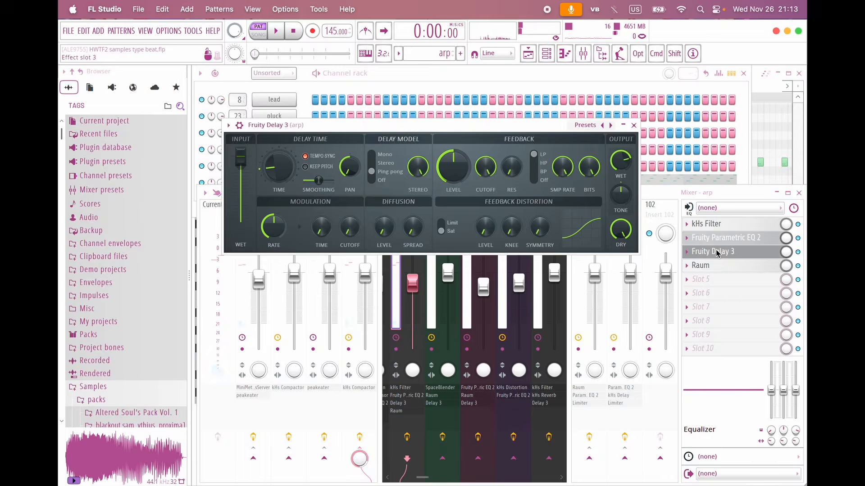
{"action": "left_click", "coordinate": [717, 253]}
{"action": "left_click", "coordinate": [711, 265]}
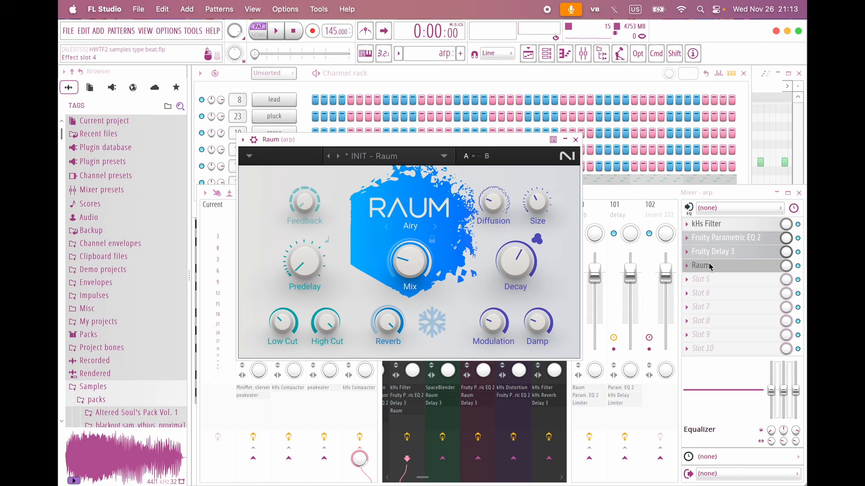
{"action": "key", "text": "space"}
{"action": "left_click", "coordinate": [575, 141]}
Step: View the arp's kHs Filter while its pattern plays, and close the mixer and effect windows
{"action": "left_click", "coordinate": [737, 224]}
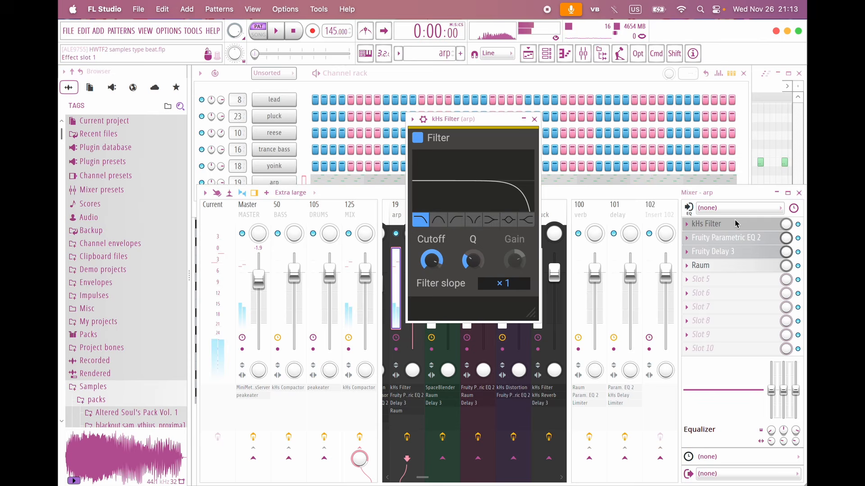
{"action": "key", "text": "space"}
{"action": "key", "text": "space"}
{"action": "right_click", "coordinate": [761, 127]}
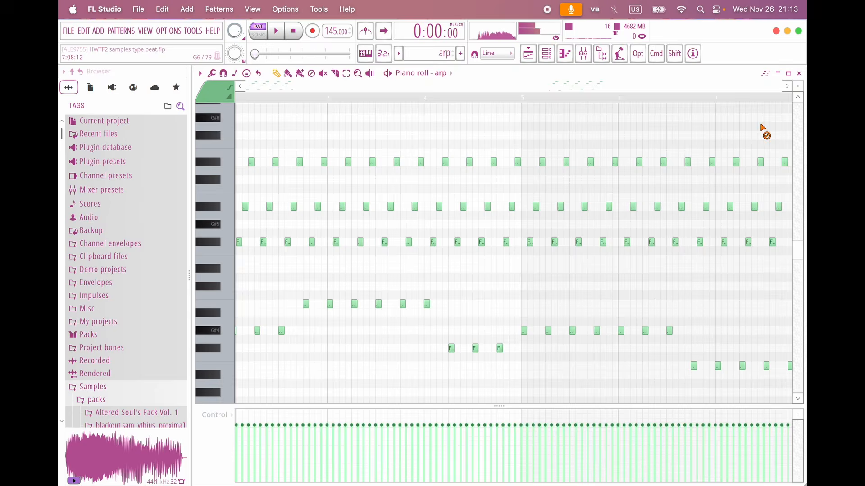
Step: Return to the playlist and play the song near bar 29, where the arp clips and their Raum and kHs Filter automation start
{"action": "left_click", "coordinate": [529, 54]}
{"action": "scroll", "coordinate": [557, 259], "scroll_direction": "up", "scroll_amount": 5}
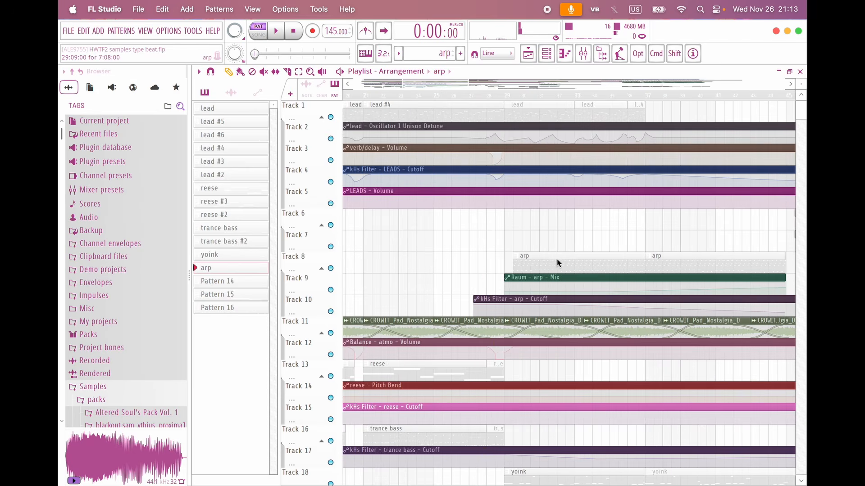
{"action": "scroll", "coordinate": [557, 259], "scroll_direction": "down", "scroll_amount": 3}
{"action": "scroll", "coordinate": [557, 258], "scroll_direction": "right", "scroll_amount": 3}
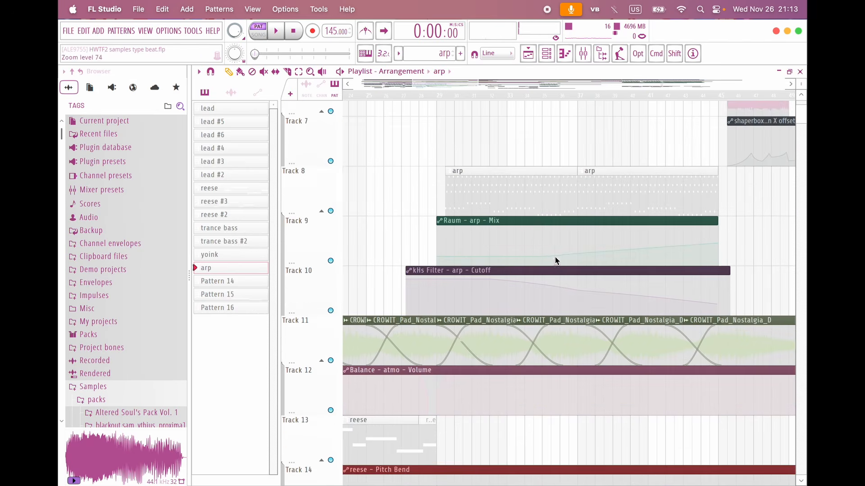
{"action": "left_click", "coordinate": [442, 97]}
{"action": "key", "text": "space"}
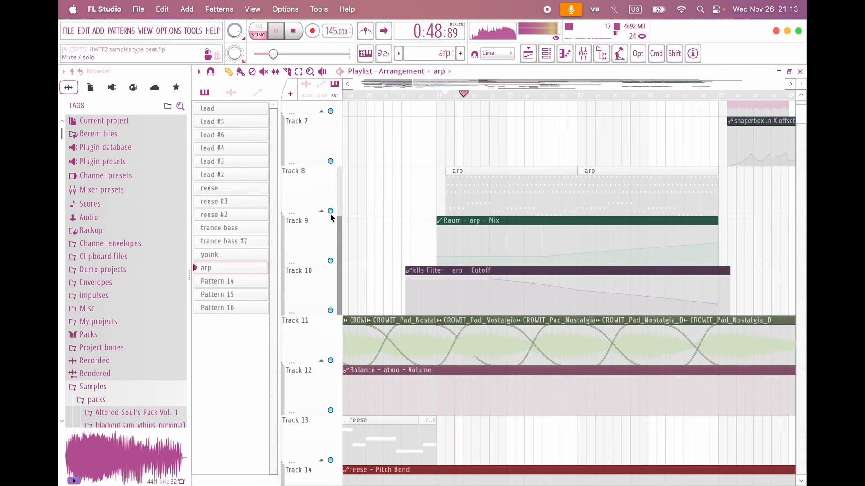
Step: Select the yoink pattern clip on Track 18, solo its track and play it from bar 29
{"action": "scroll", "coordinate": [446, 253], "scroll_direction": "down", "scroll_amount": 7}
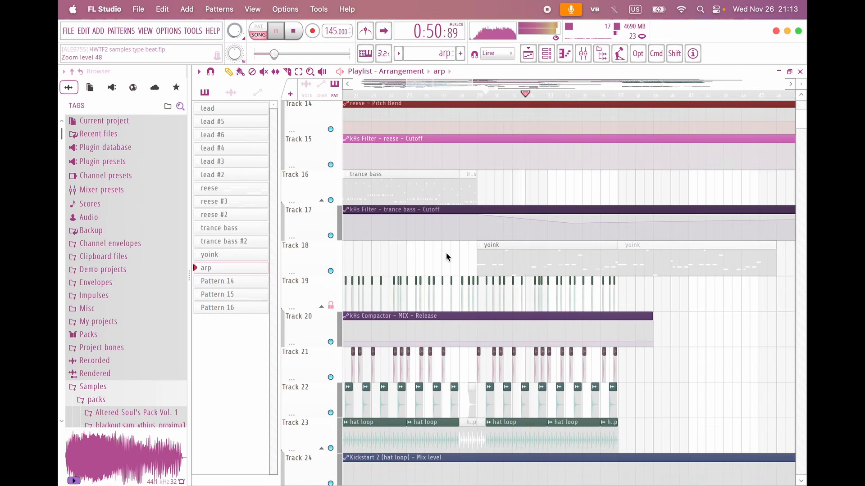
{"action": "left_click", "coordinate": [548, 266]}
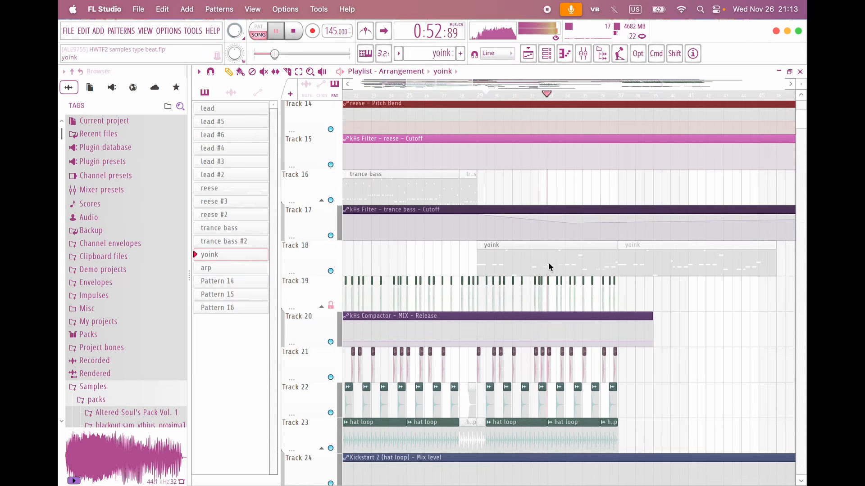
{"action": "key", "text": "space"}
{"action": "left_click", "coordinate": [331, 272], "text": "alt"}
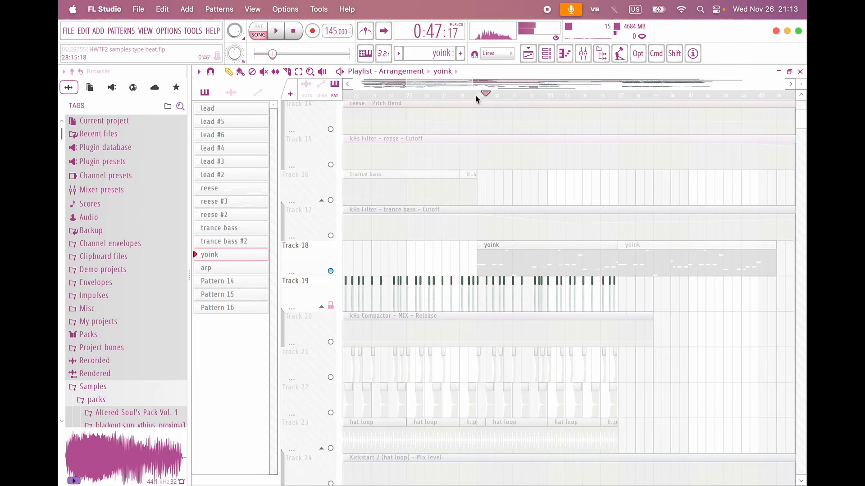
{"action": "key", "text": "space"}
{"action": "scroll", "coordinate": [492, 213], "scroll_direction": "up", "scroll_amount": 3}
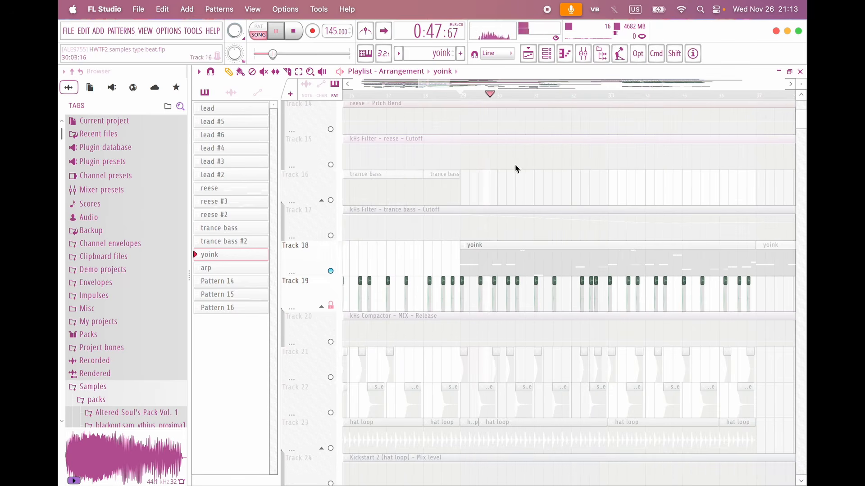
Step: Stop playback and open the yoink channel's Serum 2 synth to view its SHOW_Bass_FMYoink preset
{"action": "left_click", "coordinate": [564, 55]}
{"action": "key", "text": "space"}
{"action": "left_click", "coordinate": [293, 166]}
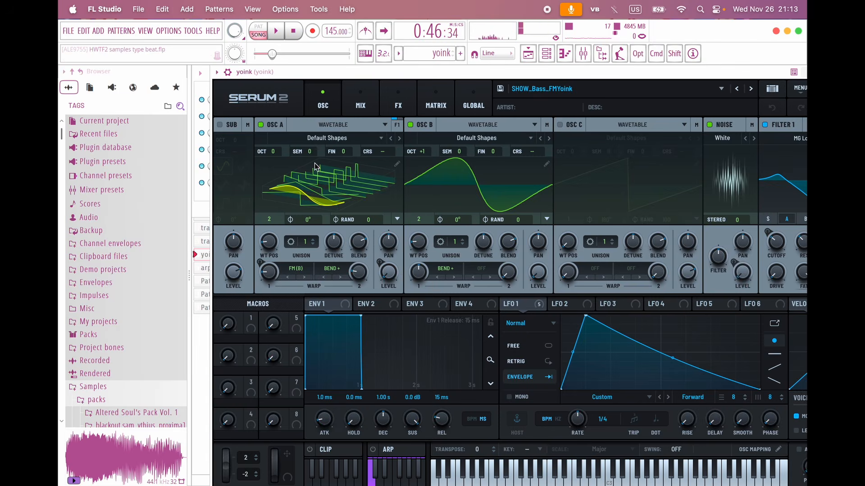
{"action": "left_click_drag", "start_coordinate": [618, 69], "coordinate": [548, 85]}
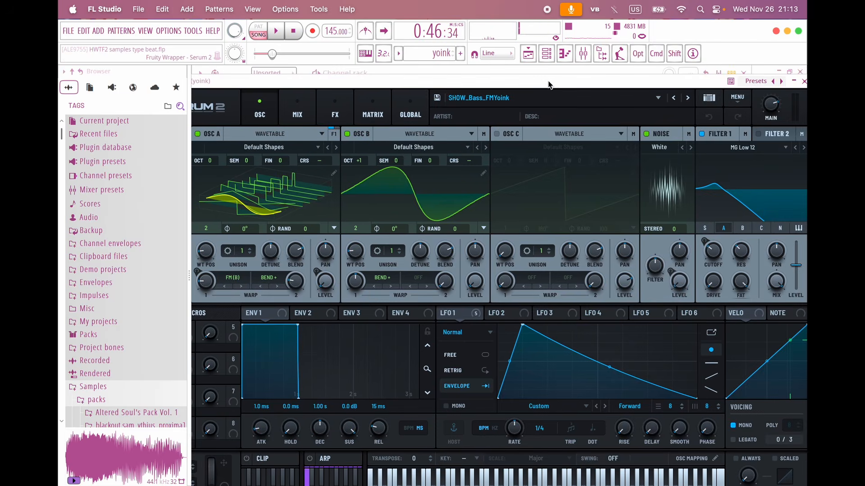
{"action": "left_click", "coordinate": [803, 82]}
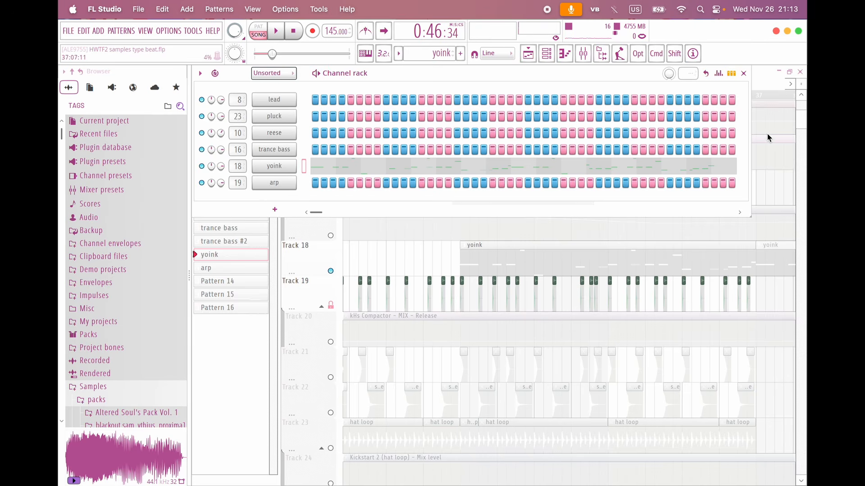
Step: Return to the playlist, look over the tracks around the yoink clips and take Track 18 out of solo
{"action": "right_click", "coordinate": [444, 250]}
{"action": "scroll", "coordinate": [412, 306], "scroll_direction": "down", "scroll_amount": 3}
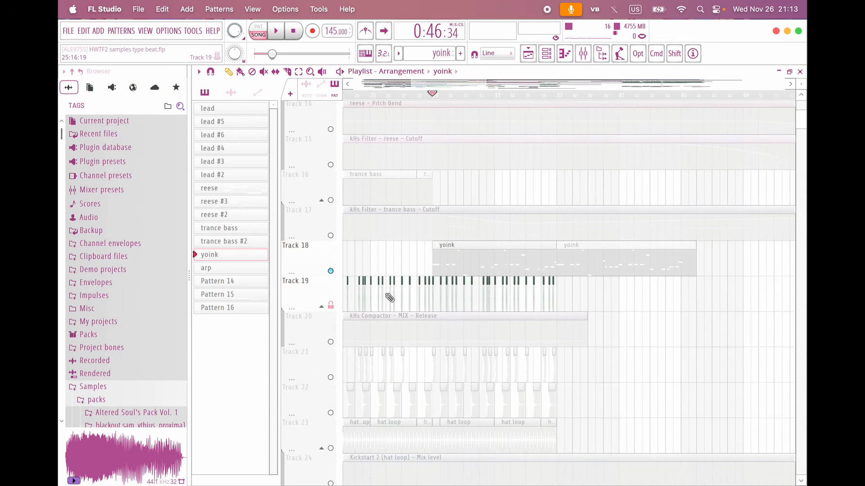
{"action": "scroll", "coordinate": [390, 298], "scroll_direction": "up", "scroll_amount": 2}
{"action": "scroll", "coordinate": [390, 298], "scroll_direction": "down", "scroll_amount": 3}
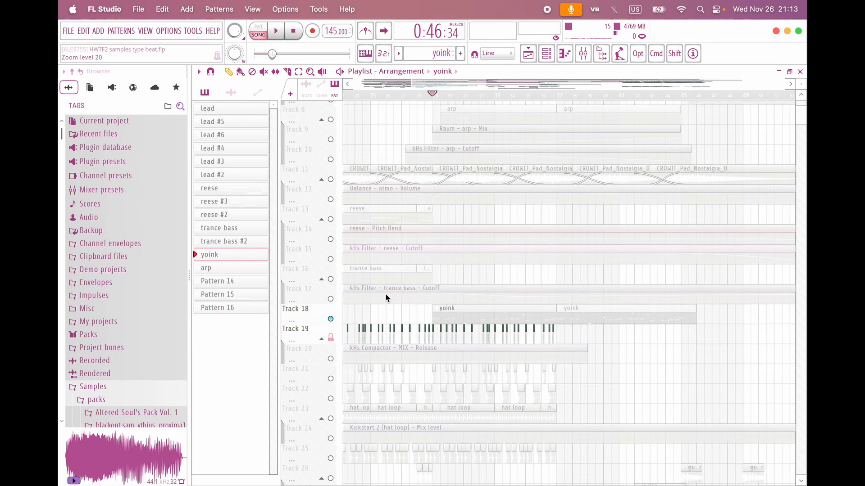
{"action": "scroll", "coordinate": [387, 298], "scroll_direction": "down", "scroll_amount": 2}
{"action": "scroll", "coordinate": [445, 209], "scroll_direction": "down", "scroll_amount": 5}
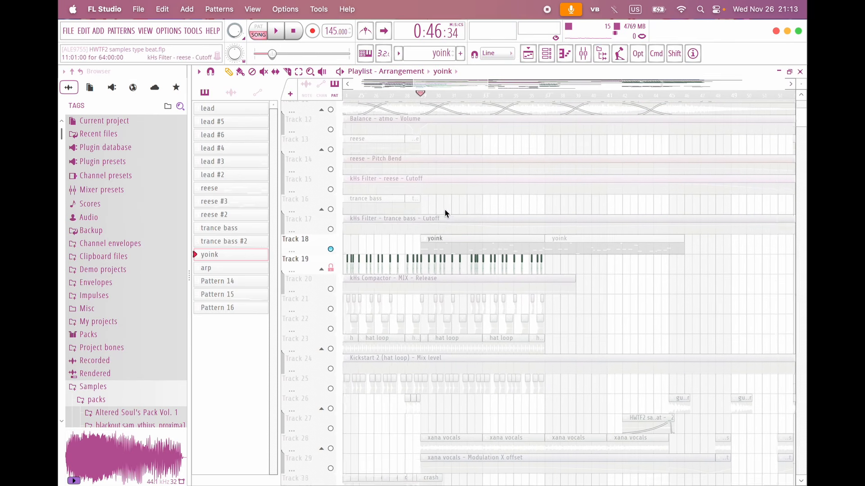
{"action": "scroll", "coordinate": [487, 258], "scroll_direction": "up", "scroll_amount": 4}
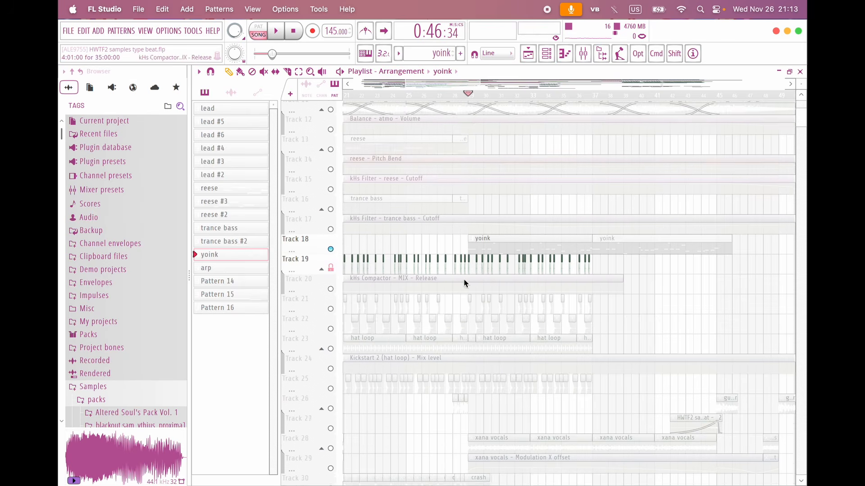
{"action": "scroll", "coordinate": [483, 240], "scroll_direction": "up", "scroll_amount": 2}
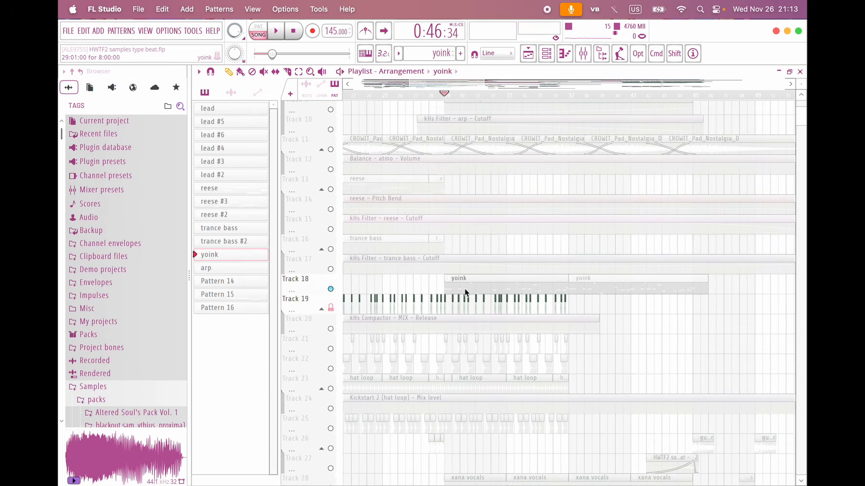
{"action": "right_click", "coordinate": [331, 290]}
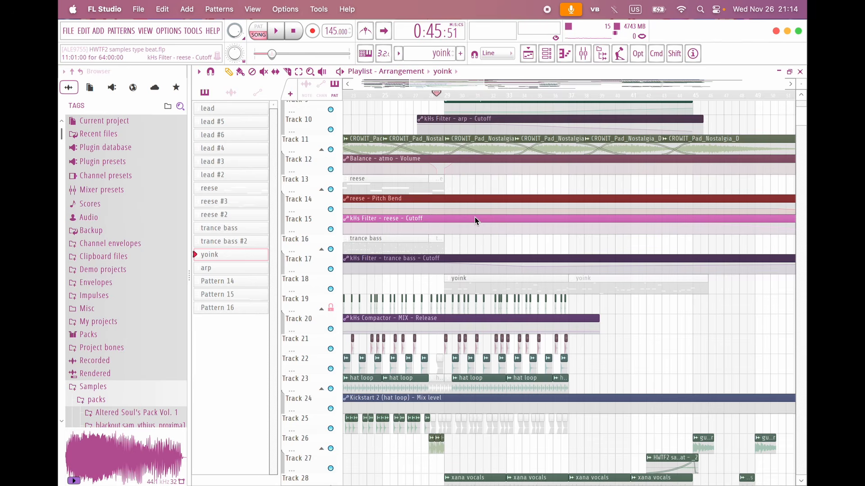
Step: Play the full mix from just before bar 29 and follow the section across all tracks
{"action": "scroll", "coordinate": [476, 221], "scroll_direction": "up", "scroll_amount": 2}
{"action": "scroll", "coordinate": [476, 220], "scroll_direction": "left", "scroll_amount": 1}
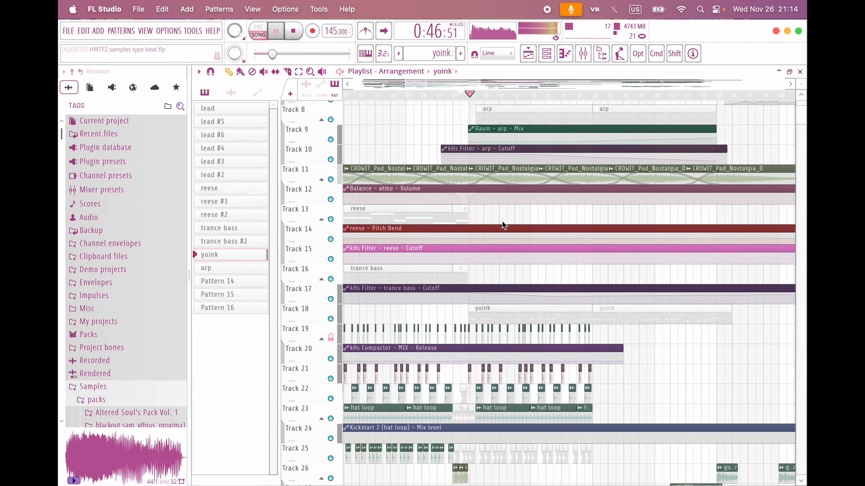
{"action": "scroll", "coordinate": [504, 225], "scroll_direction": "down", "scroll_amount": 9}
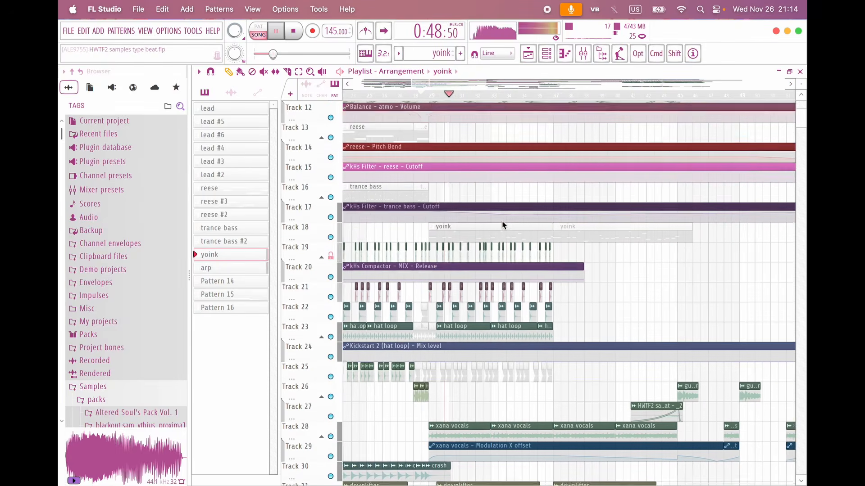
{"action": "scroll", "coordinate": [503, 165], "scroll_direction": "down", "scroll_amount": 6}
{"action": "scroll", "coordinate": [503, 165], "scroll_direction": "left", "scroll_amount": 1}
{"action": "scroll", "coordinate": [504, 165], "scroll_direction": "up", "scroll_amount": 8}
{"action": "scroll", "coordinate": [503, 165], "scroll_direction": "right", "scroll_amount": 4}
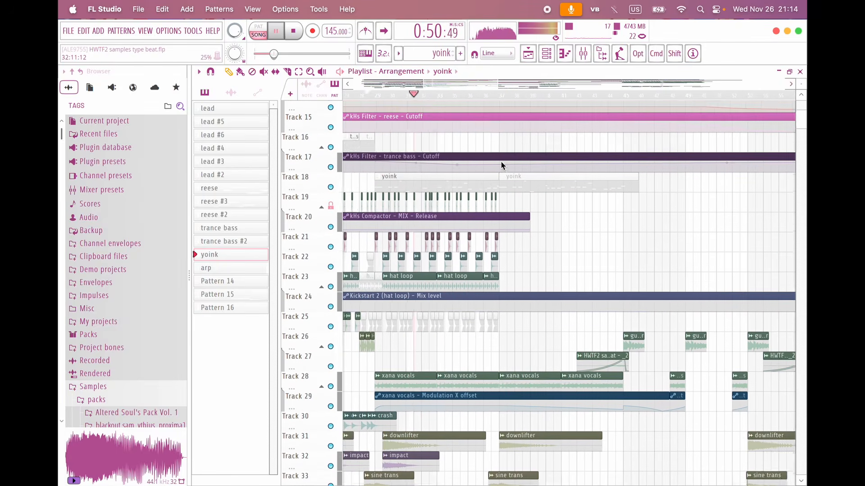
{"action": "scroll", "coordinate": [526, 107], "scroll_direction": "up", "scroll_amount": 8}
{"action": "key", "text": "space"}
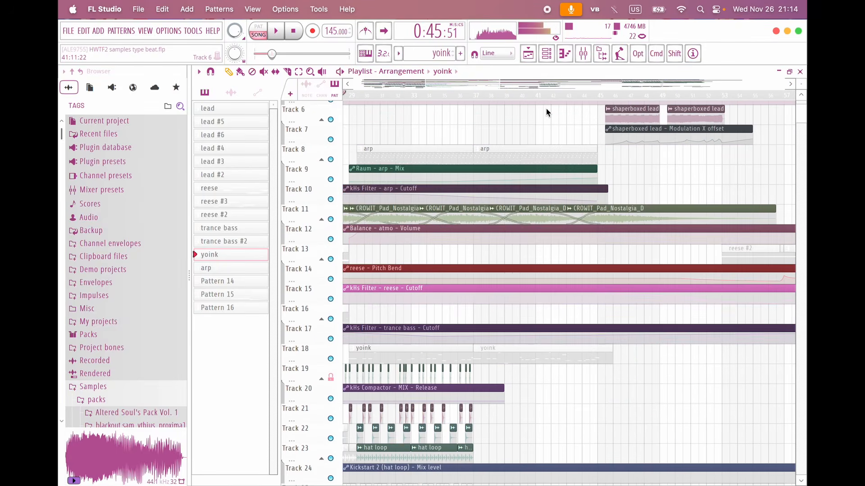
Step: Set the playback position to bar 41 and select the first guitar clip on Track 26
{"action": "left_click", "coordinate": [535, 96]}
{"action": "scroll", "coordinate": [536, 215], "scroll_direction": "down", "scroll_amount": 7}
{"action": "scroll", "coordinate": [537, 214], "scroll_direction": "right", "scroll_amount": 5}
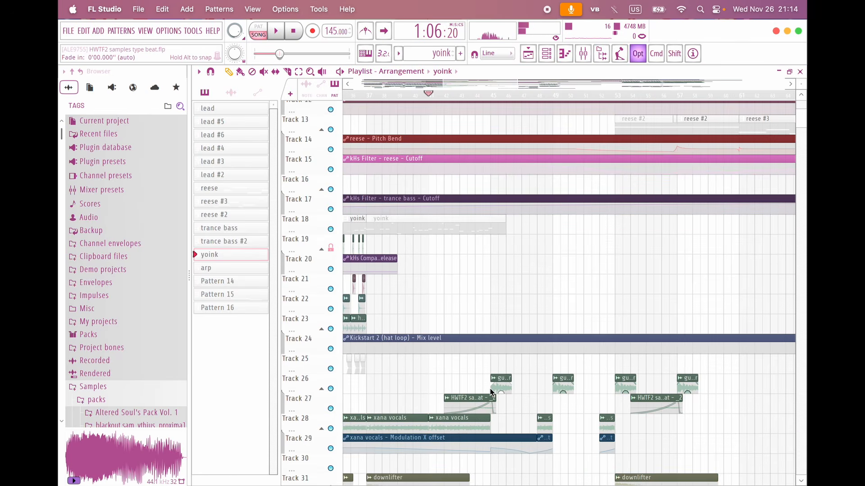
{"action": "left_click", "coordinate": [492, 393]}
{"action": "scroll", "coordinate": [456, 120], "scroll_direction": "up", "scroll_amount": 1}
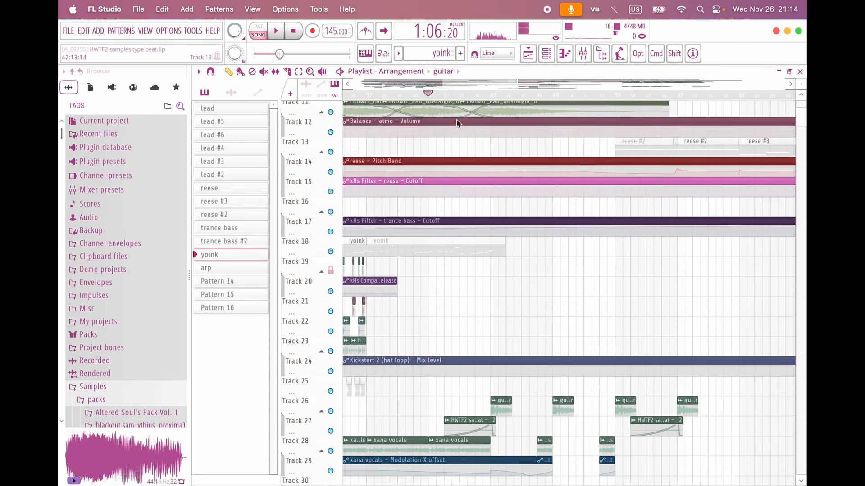
Step: Audition the first shaperboxed lead clip on Track 6 on its own
{"action": "scroll", "coordinate": [456, 120], "scroll_direction": "up", "scroll_amount": 10}
{"action": "scroll", "coordinate": [456, 120], "scroll_direction": "right", "scroll_amount": 1}
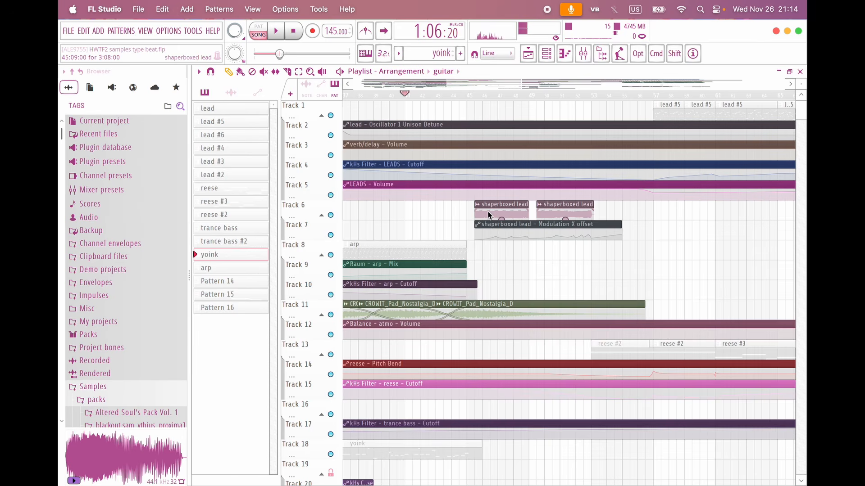
{"action": "scroll", "coordinate": [490, 215], "scroll_direction": "left", "scroll_amount": 1}
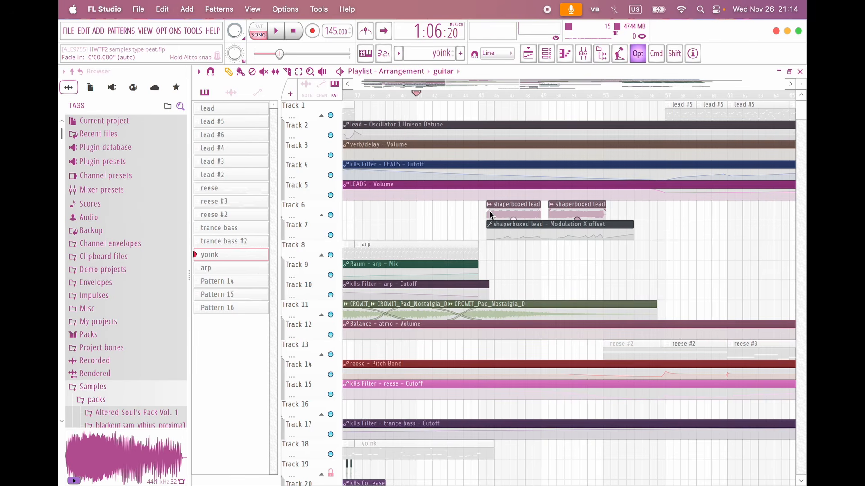
{"action": "left_click", "coordinate": [490, 211]}
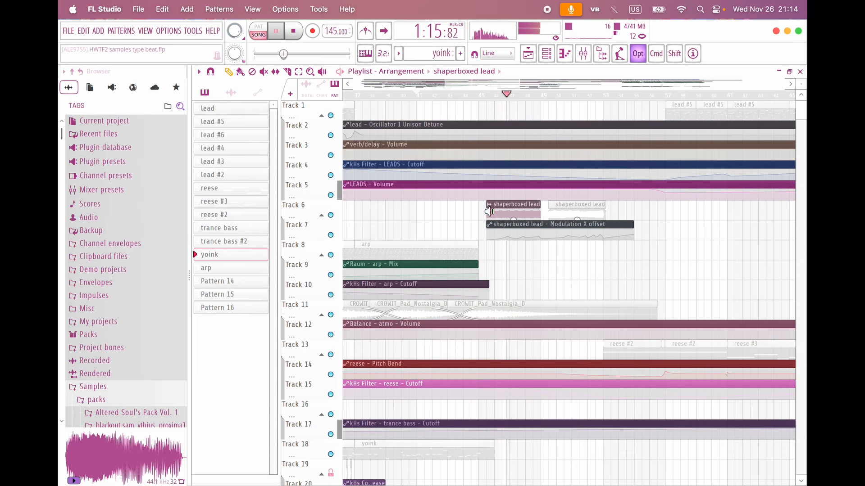
Step: Examine the shaperboxed lead's Modulation X offset automation curve from its Track 7 clip, and close the editor
{"action": "scroll", "coordinate": [507, 225], "scroll_direction": "up", "scroll_amount": 3}
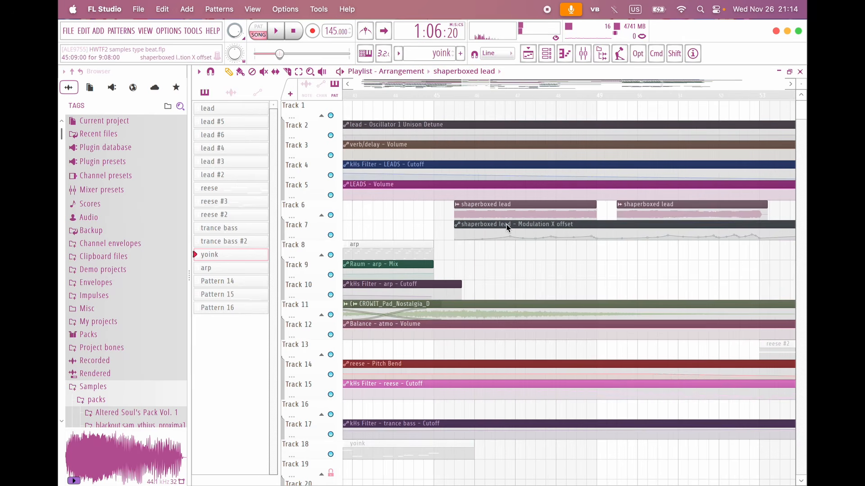
{"action": "double_click", "coordinate": [506, 224]}
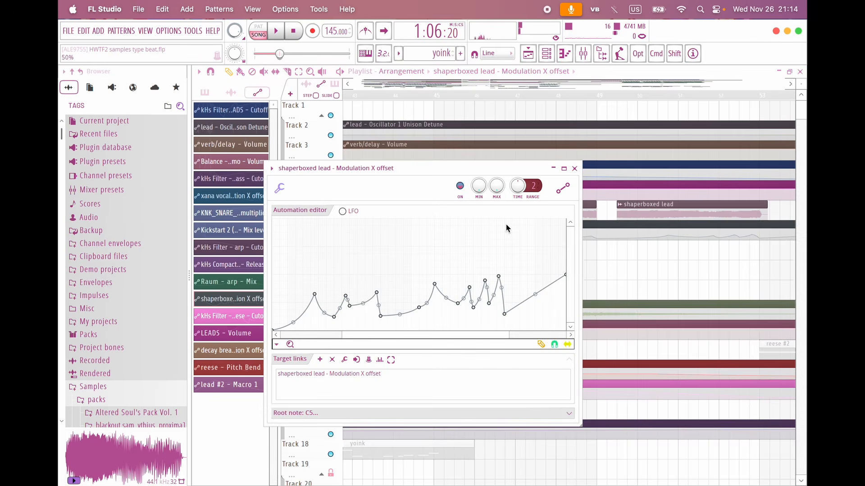
{"action": "left_click", "coordinate": [575, 169]}
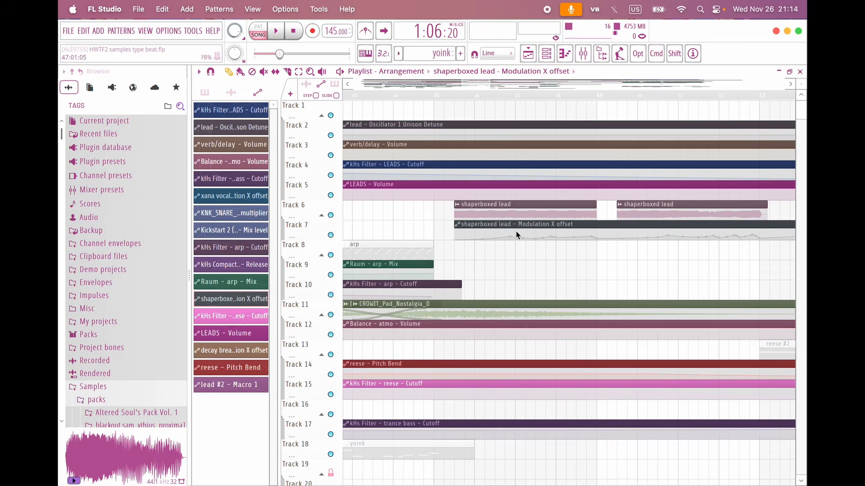
Step: Play from the first shaperboxed lead clip with its channel's level settings open, watch the Mod X knob, and close the settings
{"action": "double_click", "coordinate": [518, 206]}
{"action": "left_click", "coordinate": [246, 130]}
{"action": "key", "text": "space"}
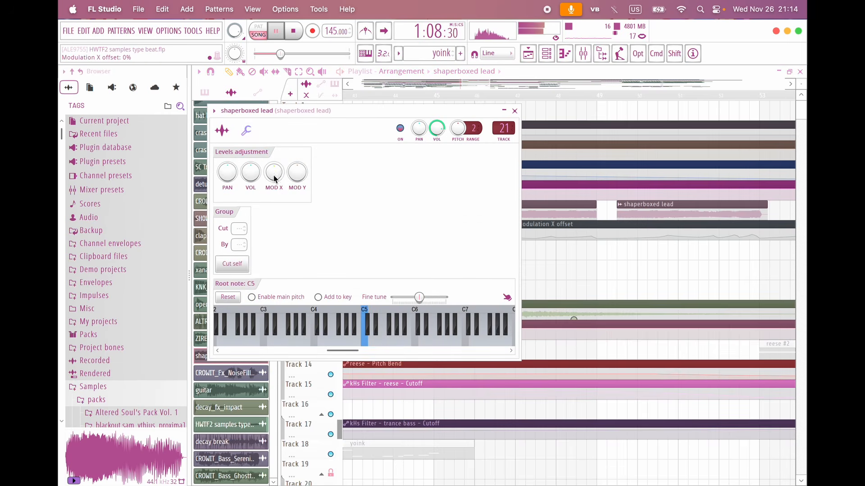
{"action": "left_click", "coordinate": [486, 96]}
{"action": "double_click", "coordinate": [497, 209]}
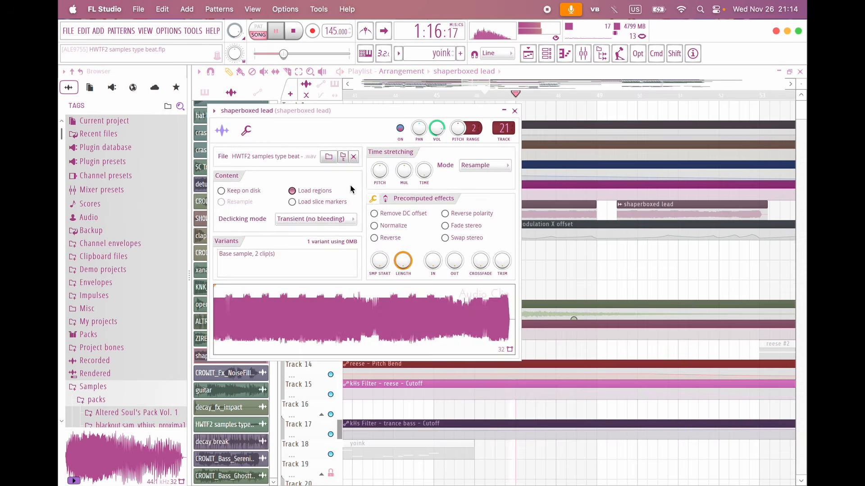
{"action": "left_click", "coordinate": [247, 129]}
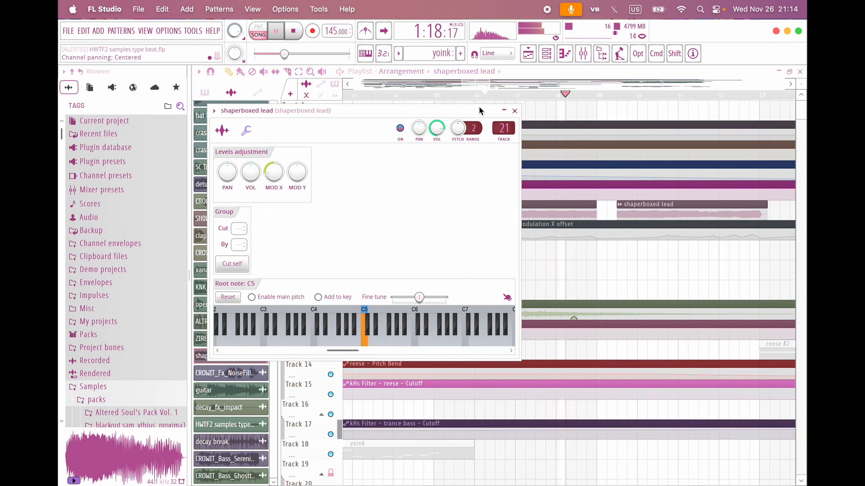
{"action": "key", "text": "space"}
{"action": "left_click", "coordinate": [515, 111]}
Step: Examine the Fruity Delay 3 settings on the shaperboxed lead's mixer track and return to the playlist
{"action": "left_click", "coordinate": [583, 53]}
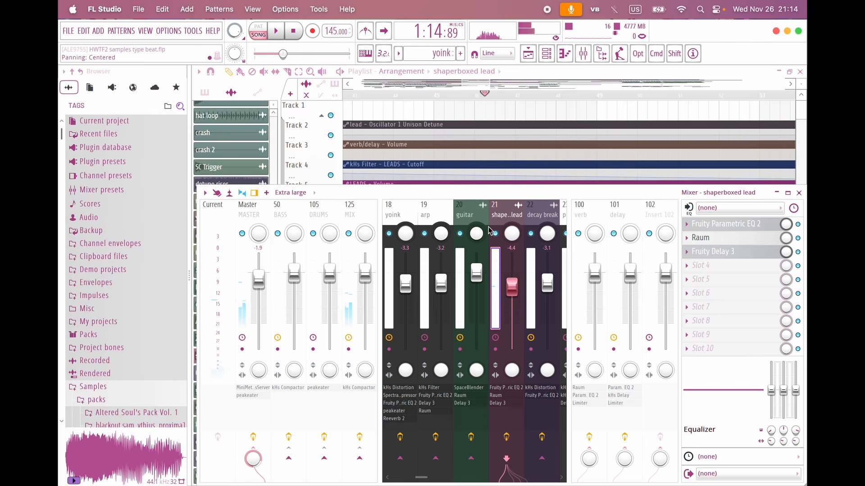
{"action": "left_click", "coordinate": [732, 258]}
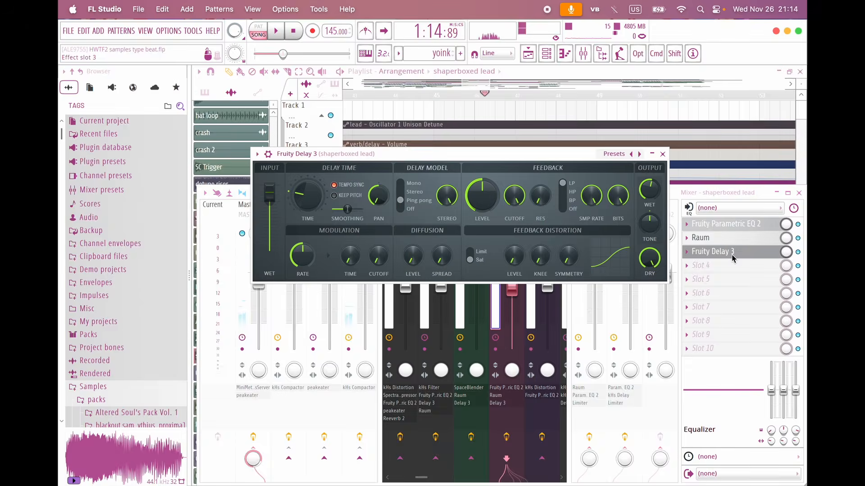
{"action": "left_click", "coordinate": [734, 249]}
{"action": "key", "text": "F9"}
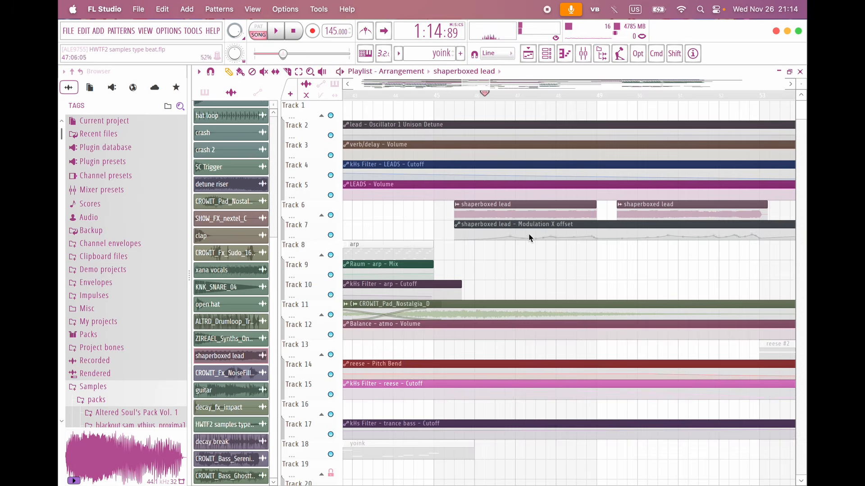
Step: Play the full mix from the first shaperboxed lead clip and follow the section across all tracks into the first lead #5 clips
{"action": "key", "text": "space"}
{"action": "scroll", "coordinate": [540, 252], "scroll_direction": "down", "scroll_amount": 8}
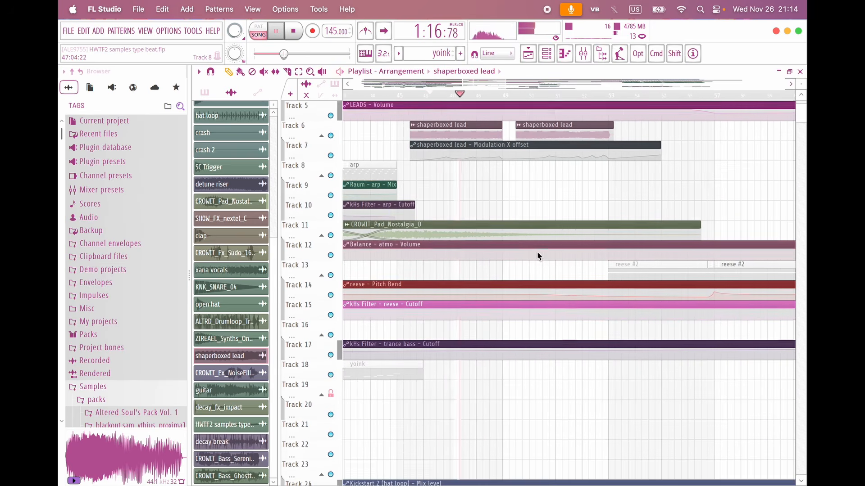
{"action": "scroll", "coordinate": [515, 224], "scroll_direction": "down", "scroll_amount": 2}
{"action": "scroll", "coordinate": [484, 358], "scroll_direction": "up", "scroll_amount": 4}
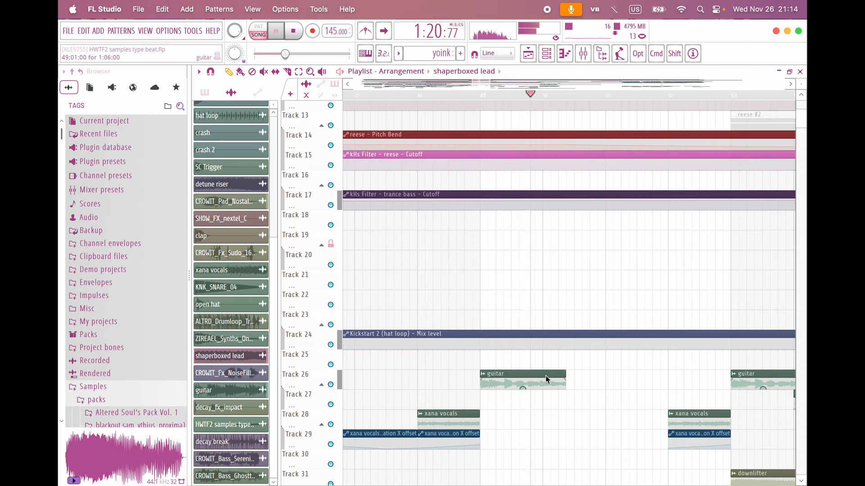
{"action": "scroll", "coordinate": [546, 377], "scroll_direction": "down", "scroll_amount": 4}
{"action": "scroll", "coordinate": [547, 372], "scroll_direction": "down", "scroll_amount": 8}
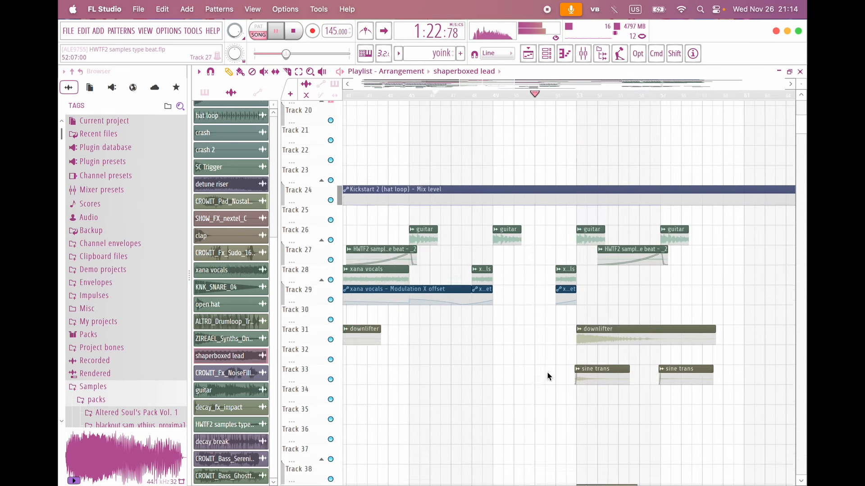
{"action": "scroll", "coordinate": [517, 312], "scroll_direction": "up", "scroll_amount": 1}
{"action": "scroll", "coordinate": [517, 312], "scroll_direction": "left", "scroll_amount": 2}
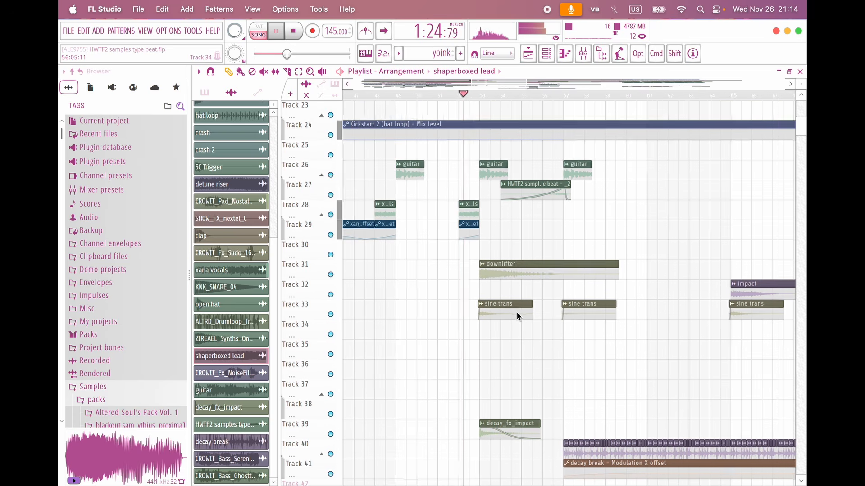
{"action": "scroll", "coordinate": [517, 312], "scroll_direction": "down", "scroll_amount": 5}
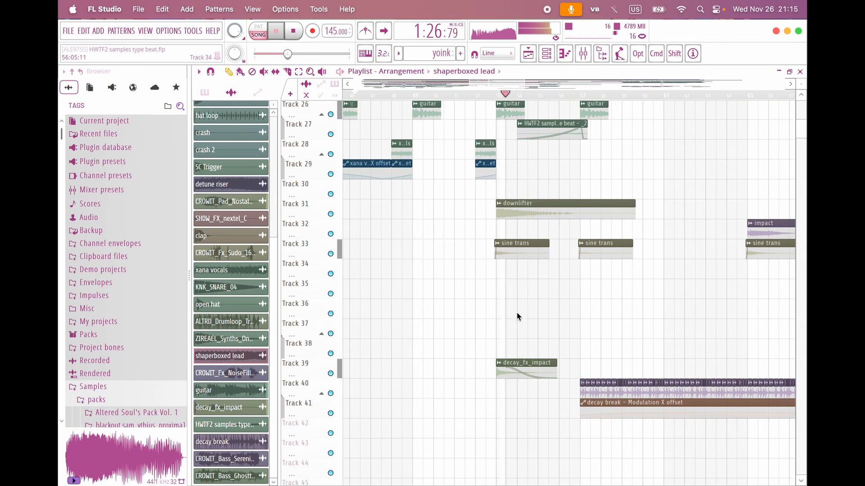
{"action": "scroll", "coordinate": [517, 312], "scroll_direction": "up", "scroll_amount": 20}
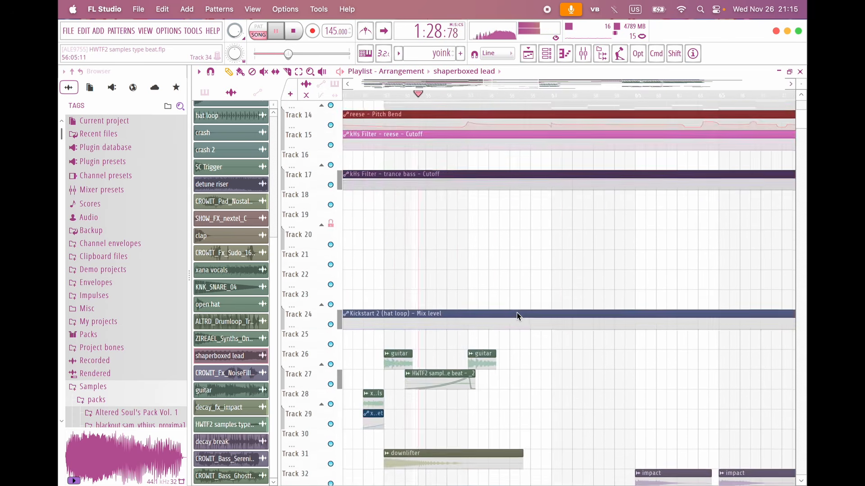
{"action": "scroll", "coordinate": [517, 313], "scroll_direction": "up", "scroll_amount": 3}
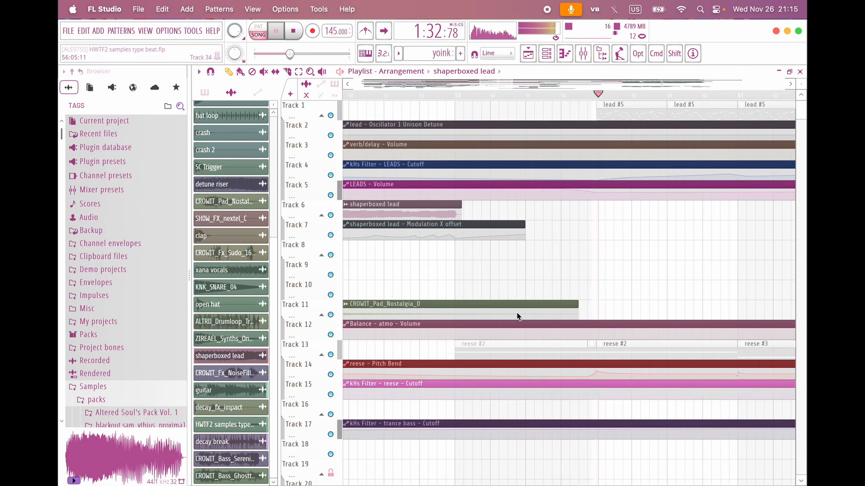
{"action": "scroll", "coordinate": [569, 291], "scroll_direction": "down", "scroll_amount": 2}
{"action": "scroll", "coordinate": [523, 234], "scroll_direction": "up", "scroll_amount": 2}
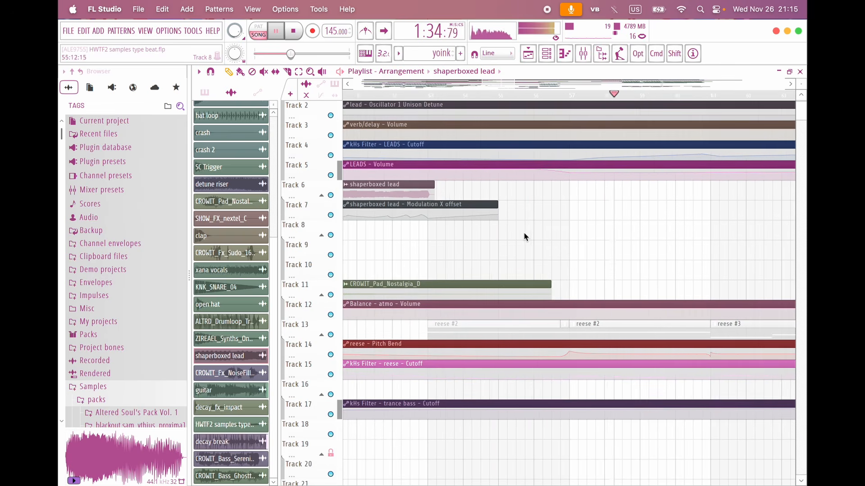
{"action": "key", "text": "space"}
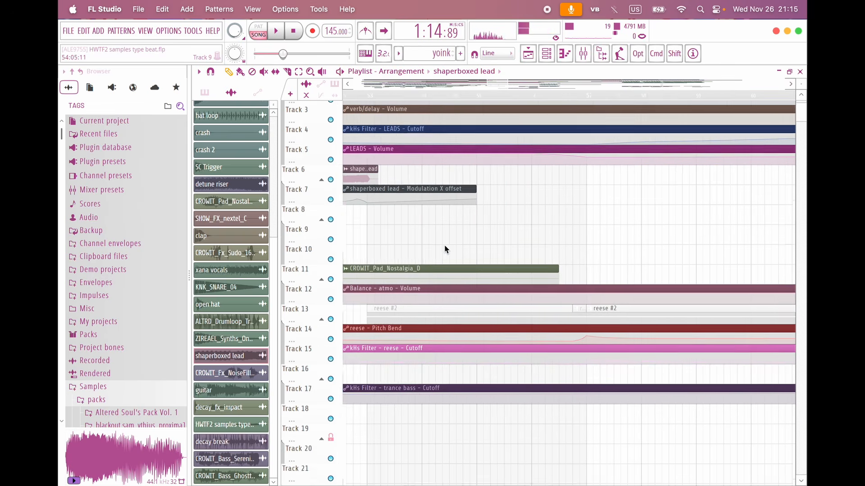
Step: Set the playback position to bar 55, solo the reese tracks 13 to 15, and start playback
{"action": "scroll", "coordinate": [446, 249], "scroll_direction": "down", "scroll_amount": 2}
{"action": "left_click", "coordinate": [453, 95]}
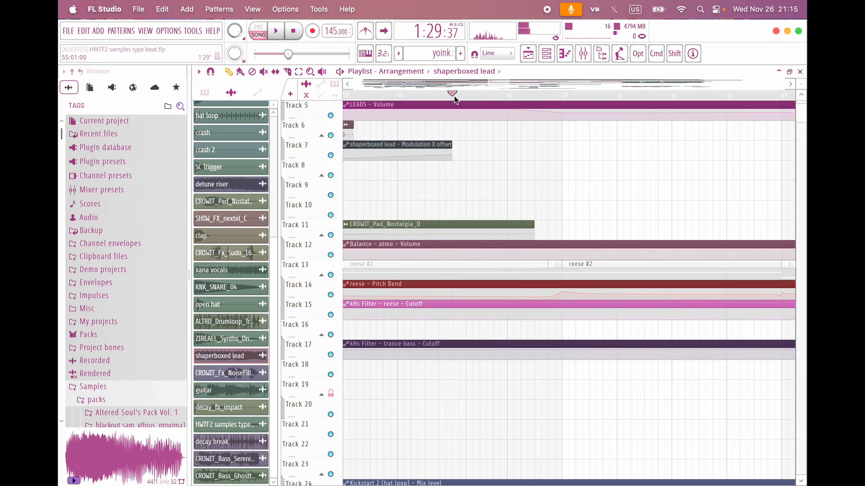
{"action": "right_click", "coordinate": [330, 275]}
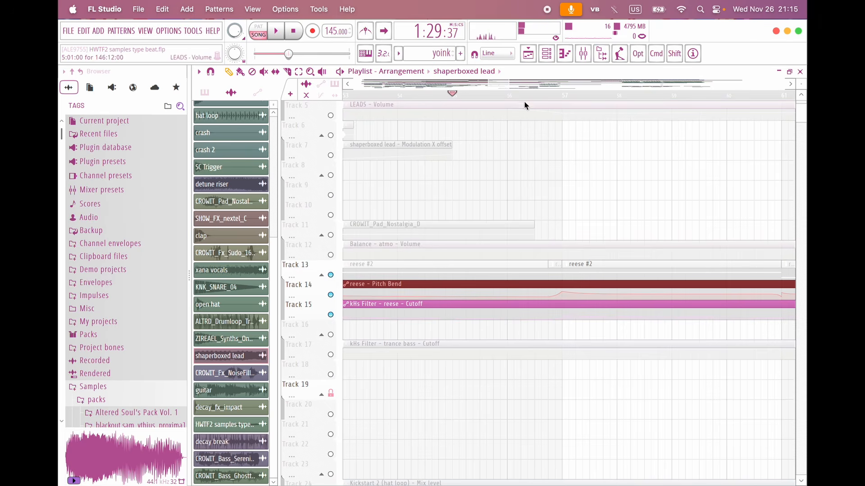
{"action": "key", "text": "space"}
{"action": "scroll", "coordinate": [567, 275], "scroll_direction": "up", "scroll_amount": 2}
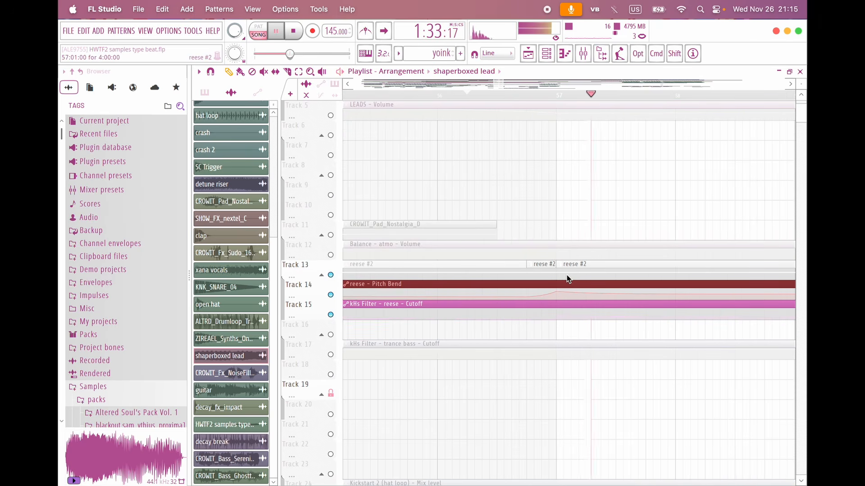
Step: Open the reese #2 pattern from its Track 13 clip and return to the playlist while playback continues
{"action": "double_click", "coordinate": [575, 271]}
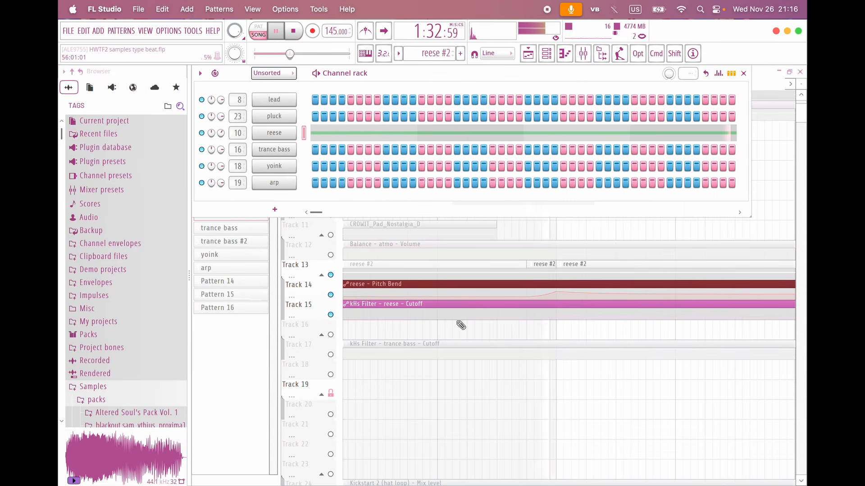
{"action": "right_click", "coordinate": [539, 394]}
{"action": "left_click_drag", "start_coordinate": [704, 370], "coordinate": [605, 381]}
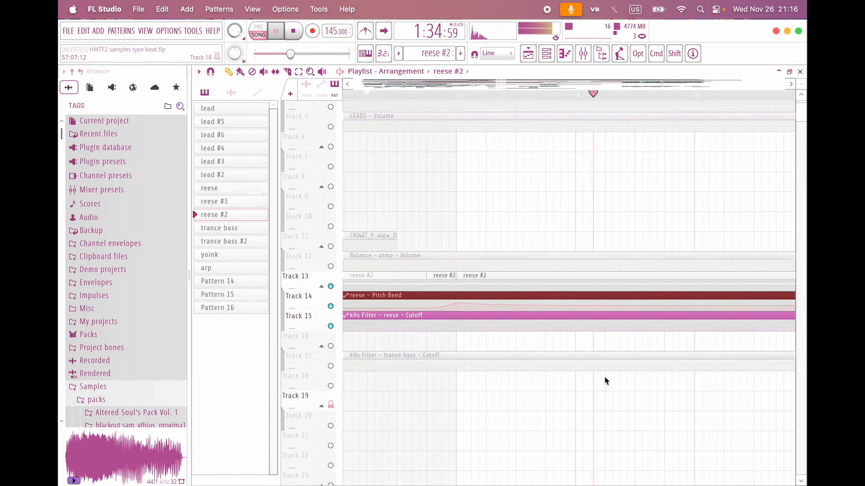
Step: Follow the soloed reese's Pitch Bend and filter Cutoff automation from reese #2 into reese #3, then stop playback and unsolo the tracks
{"action": "scroll", "coordinate": [605, 377], "scroll_direction": "right", "scroll_amount": 3}
{"action": "scroll", "coordinate": [603, 365], "scroll_direction": "up", "scroll_amount": 3}
{"action": "scroll", "coordinate": [590, 364], "scroll_direction": "right", "scroll_amount": 4}
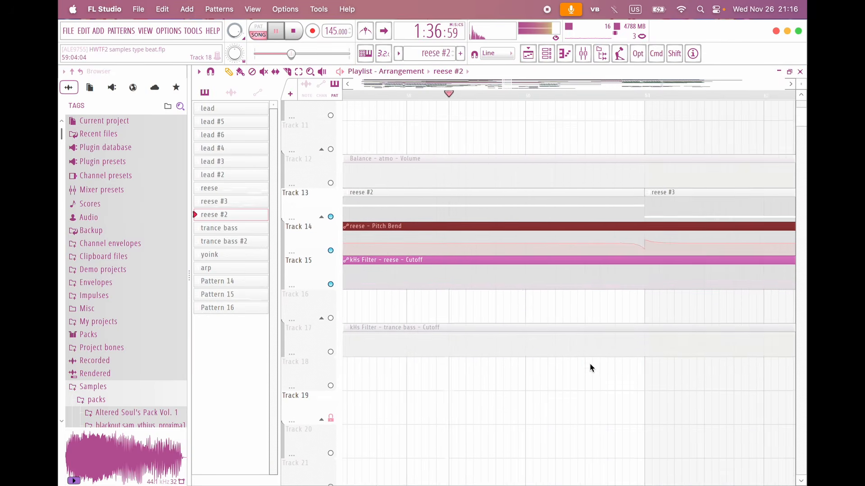
{"action": "scroll", "coordinate": [541, 356], "scroll_direction": "up", "scroll_amount": 2}
{"action": "scroll", "coordinate": [568, 355], "scroll_direction": "up", "scroll_amount": 4}
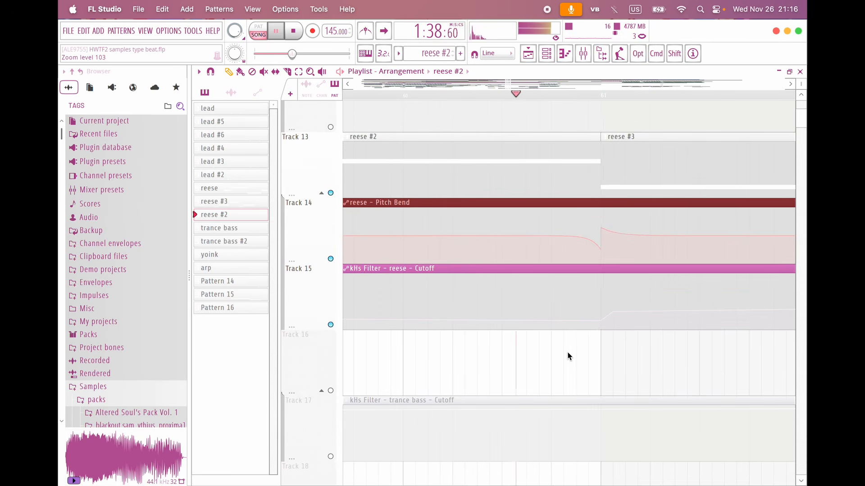
{"action": "scroll", "coordinate": [569, 356], "scroll_direction": "down", "scroll_amount": 5}
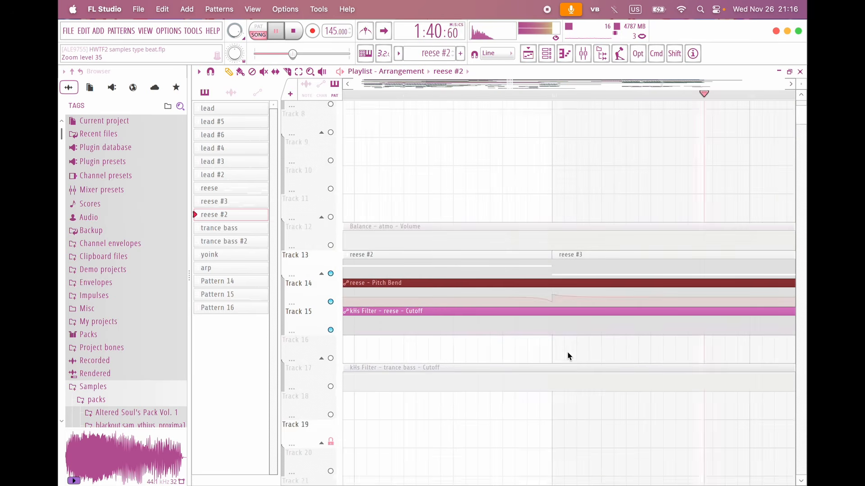
{"action": "scroll", "coordinate": [569, 356], "scroll_direction": "up", "scroll_amount": 1}
{"action": "scroll", "coordinate": [569, 357], "scroll_direction": "down", "scroll_amount": 4}
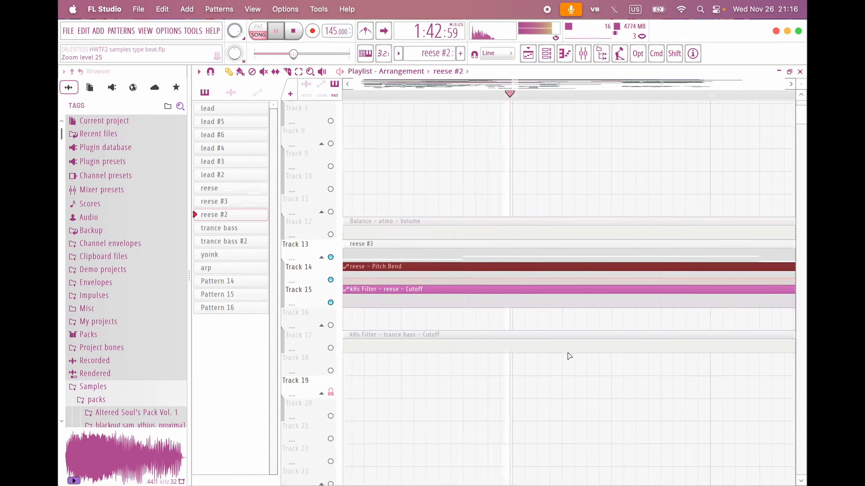
{"action": "scroll", "coordinate": [559, 357], "scroll_direction": "down", "scroll_amount": 1}
{"action": "scroll", "coordinate": [528, 361], "scroll_direction": "up", "scroll_amount": 1}
{"action": "scroll", "coordinate": [528, 361], "scroll_direction": "right", "scroll_amount": 2}
{"action": "scroll", "coordinate": [527, 361], "scroll_direction": "down", "scroll_amount": 4}
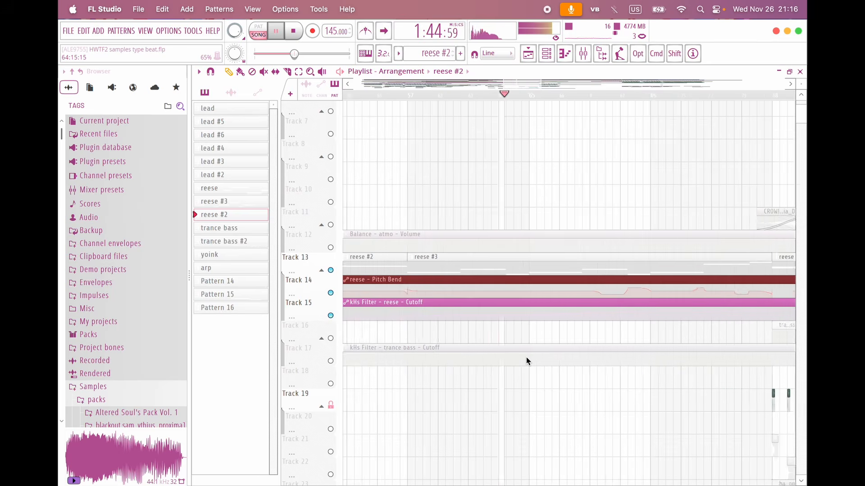
{"action": "key", "text": "space"}
{"action": "right_click", "coordinate": [331, 270]}
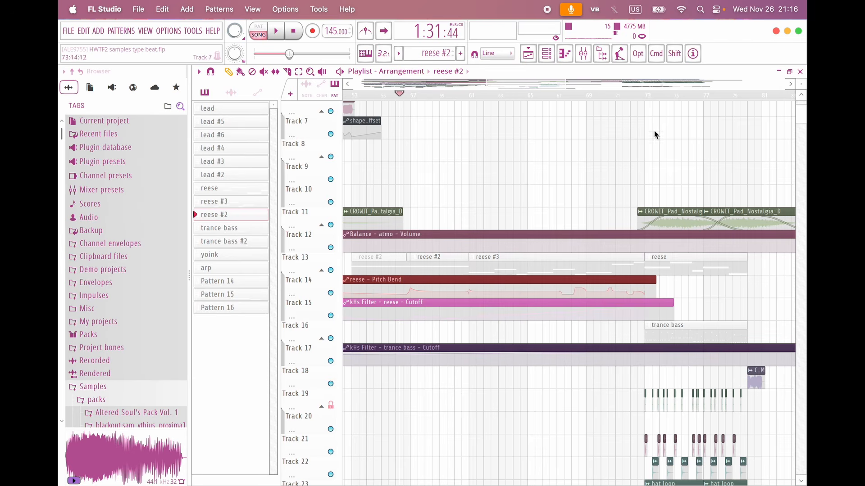
Step: Play the full mix from bar 56 and follow the lead #5 clips with the LEADS Cutoff and Volume automation
{"action": "key", "text": "space"}
{"action": "scroll", "coordinate": [513, 174], "scroll_direction": "up", "scroll_amount": 4}
{"action": "scroll", "coordinate": [513, 175], "scroll_direction": "left", "scroll_amount": 1}
{"action": "scroll", "coordinate": [503, 95], "scroll_direction": "up", "scroll_amount": 2}
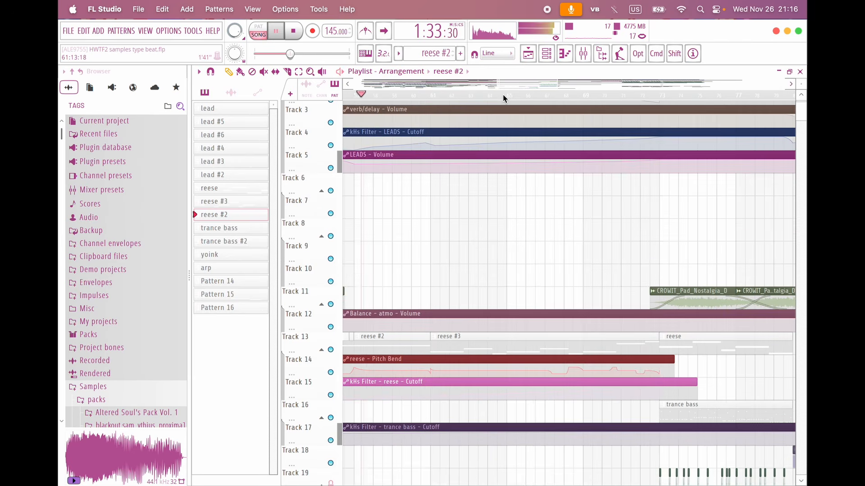
{"action": "scroll", "coordinate": [539, 201], "scroll_direction": "up", "scroll_amount": 2}
{"action": "scroll", "coordinate": [538, 202], "scroll_direction": "left", "scroll_amount": 2}
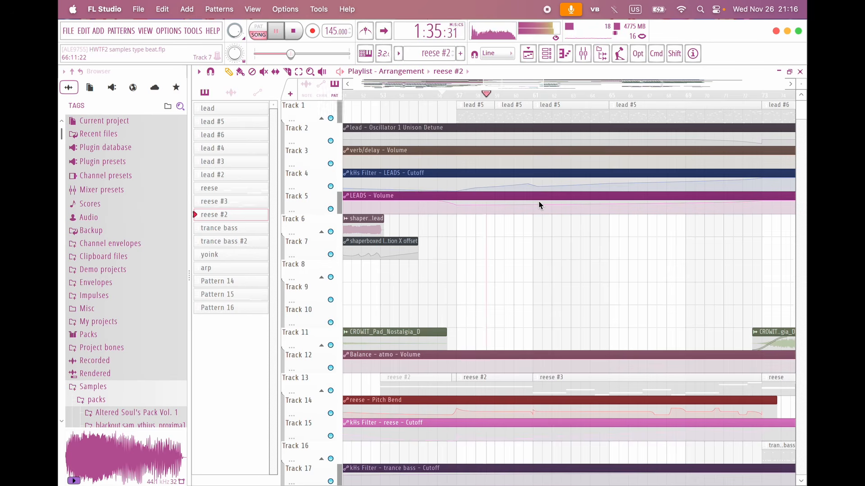
{"action": "key", "text": "space"}
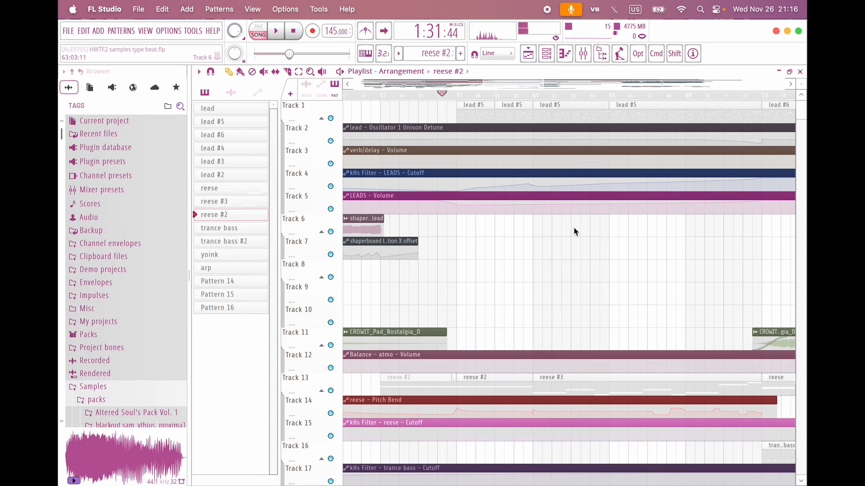
Step: Look back over the arrangement to around bar 13 and open the first Track 8 arp clip's notes in the piano roll
{"action": "scroll", "coordinate": [573, 228], "scroll_direction": "left", "scroll_amount": 4}
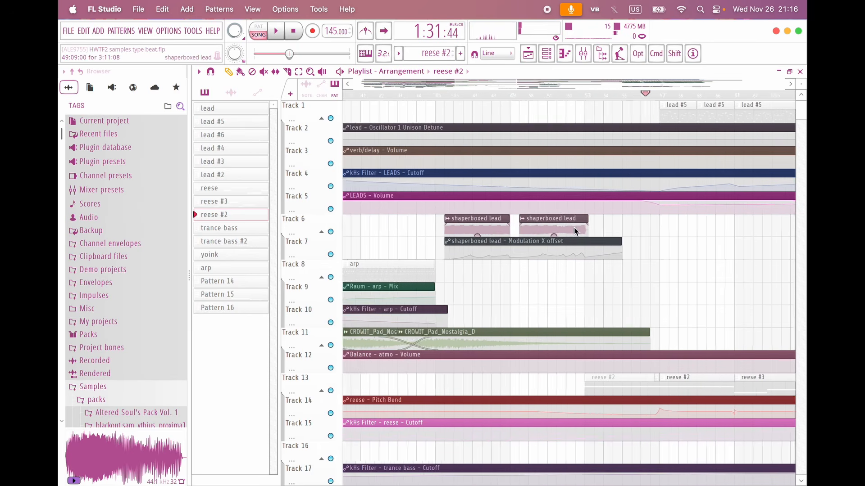
{"action": "scroll", "coordinate": [574, 228], "scroll_direction": "down", "scroll_amount": 3}
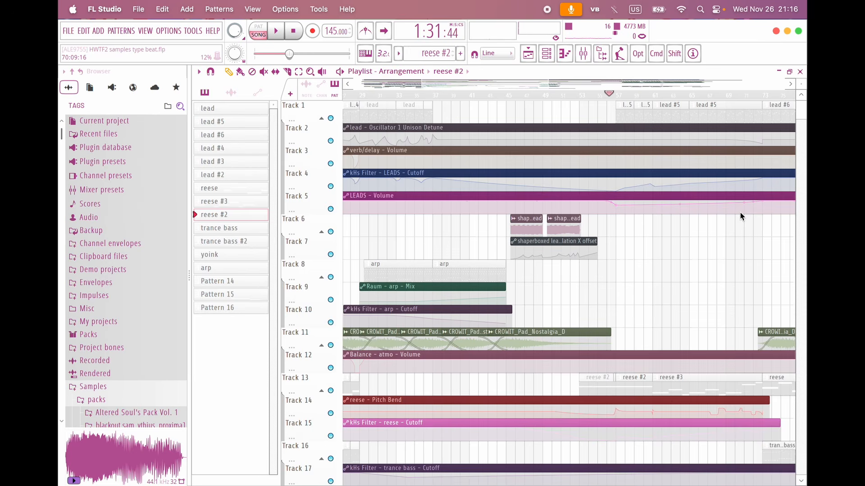
{"action": "scroll", "coordinate": [740, 212], "scroll_direction": "right", "scroll_amount": 3}
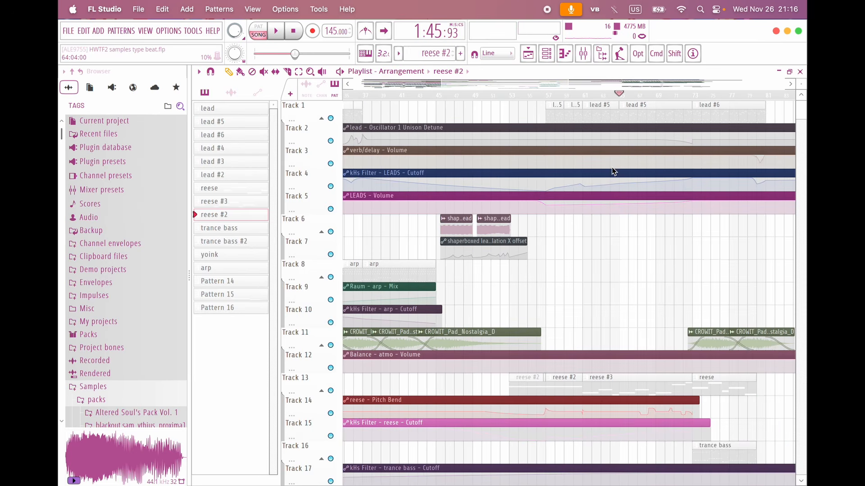
{"action": "scroll", "coordinate": [612, 166], "scroll_direction": "left", "scroll_amount": 8}
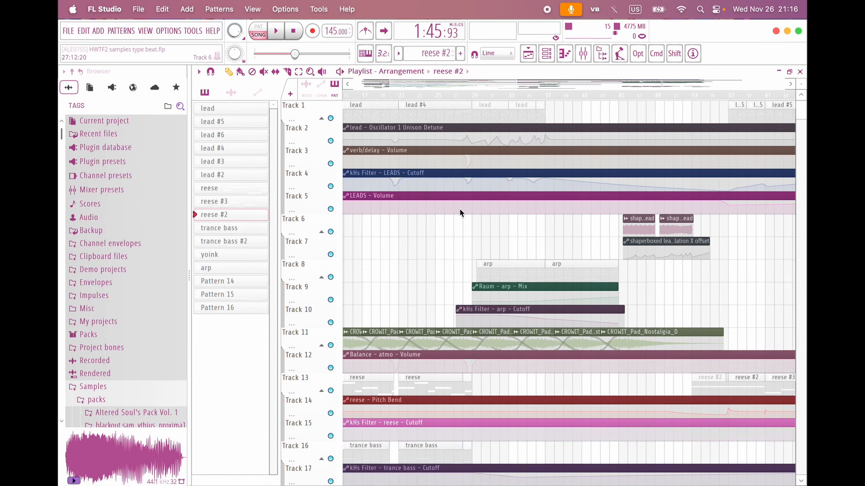
{"action": "scroll", "coordinate": [541, 263], "scroll_direction": "left", "scroll_amount": 3}
{"action": "scroll", "coordinate": [541, 263], "scroll_direction": "down", "scroll_amount": 1}
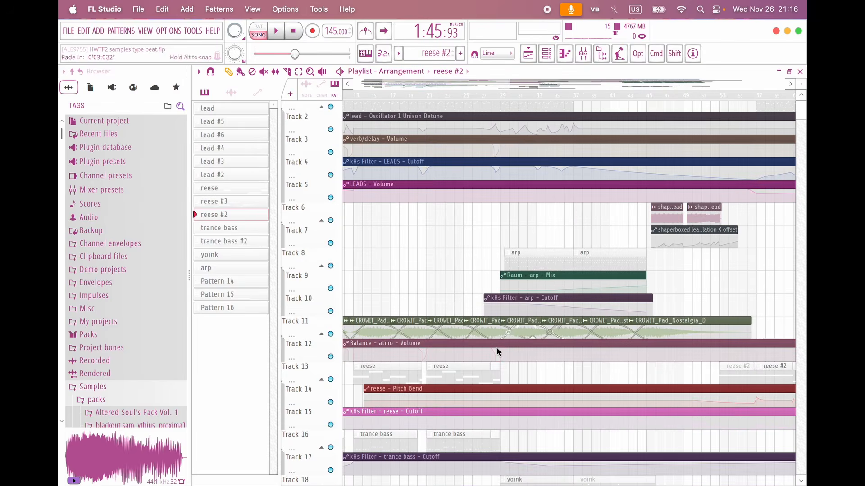
{"action": "left_click", "coordinate": [526, 261]}
{"action": "double_click", "coordinate": [525, 261]}
{"action": "scroll", "coordinate": [461, 282], "scroll_direction": "down", "scroll_amount": 2}
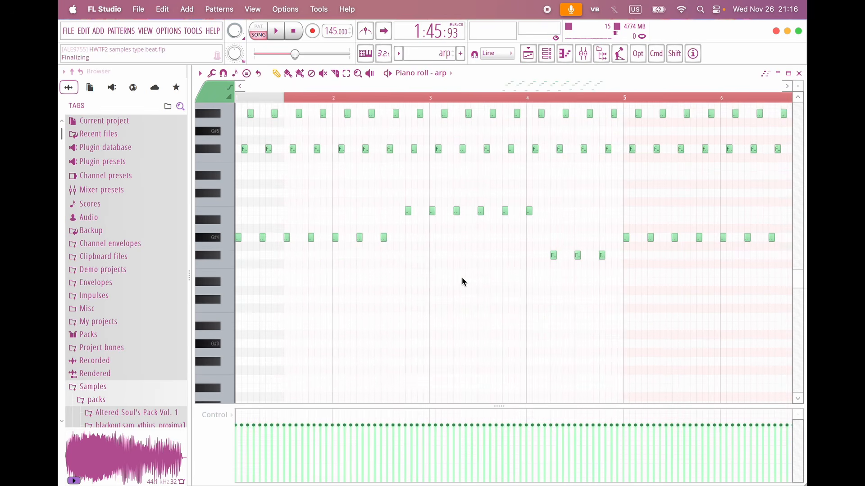
Step: Select the lowest line of notes in the arp pattern to highlight it, and return to the playlist
{"action": "scroll", "coordinate": [473, 274], "scroll_direction": "up", "scroll_amount": 1}
{"action": "left_click_drag", "start_coordinate": [708, 338], "coordinate": [201, 220], "text": "super"}
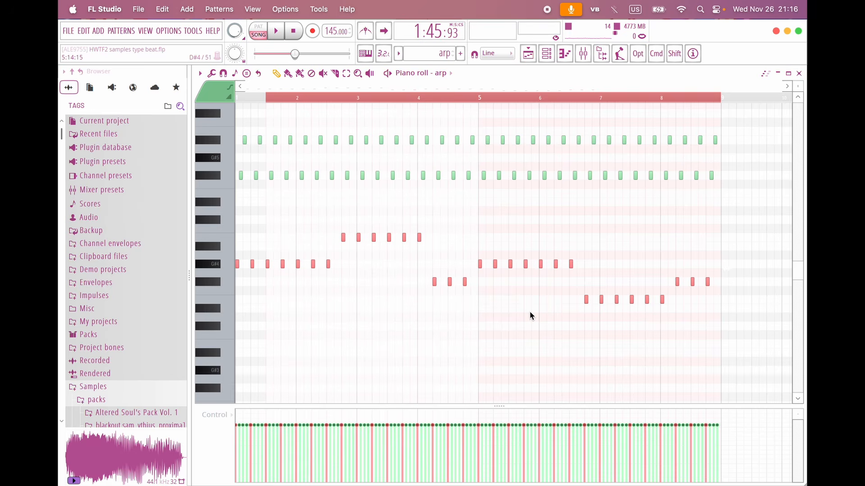
{"action": "left_click", "coordinate": [530, 54]}
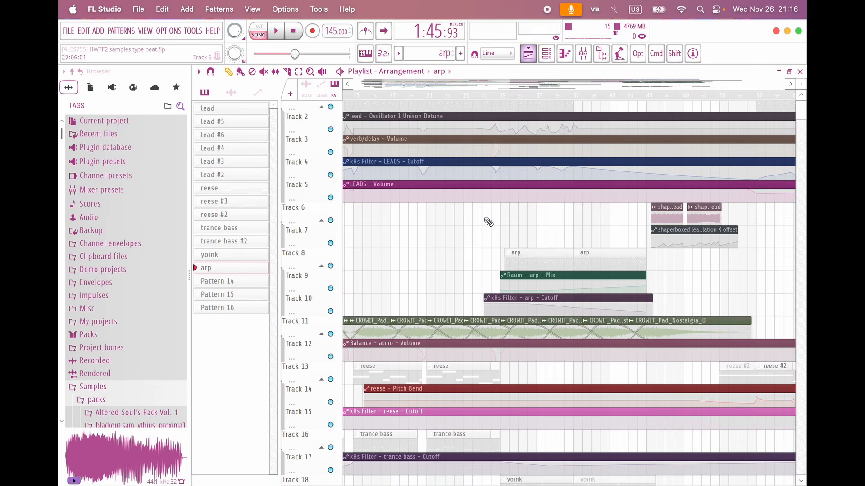
Step: Go back to the arrangement's intro, set the playback position to bar 5, and open the first Track 16 trance bass clip's notes
{"action": "scroll", "coordinate": [515, 174], "scroll_direction": "down", "scroll_amount": 4}
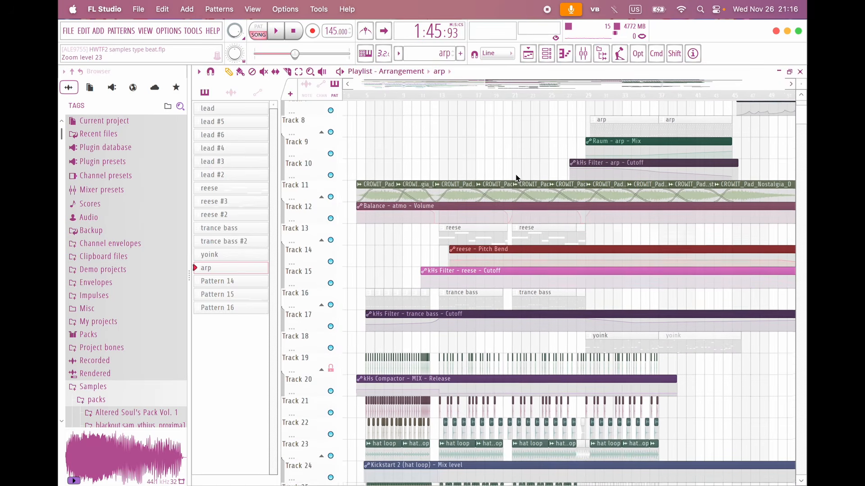
{"action": "scroll", "coordinate": [517, 178], "scroll_direction": "down", "scroll_amount": 2}
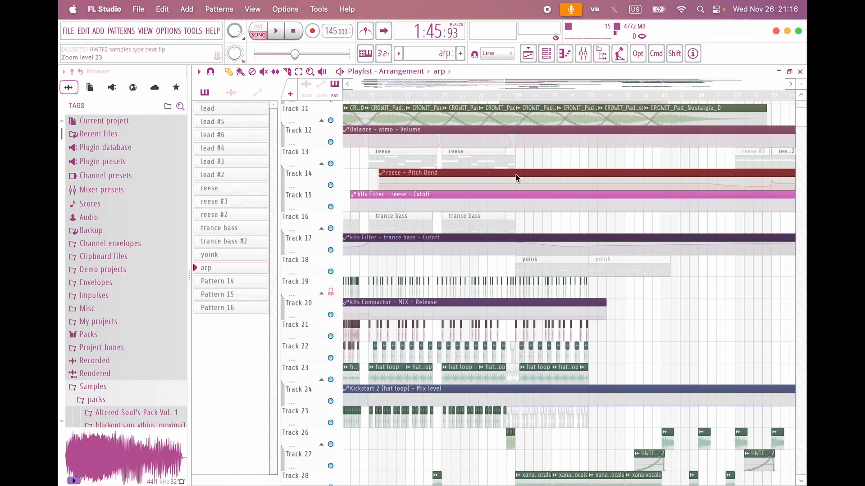
{"action": "scroll", "coordinate": [515, 174], "scroll_direction": "left", "scroll_amount": 3}
{"action": "scroll", "coordinate": [515, 174], "scroll_direction": "down", "scroll_amount": 3}
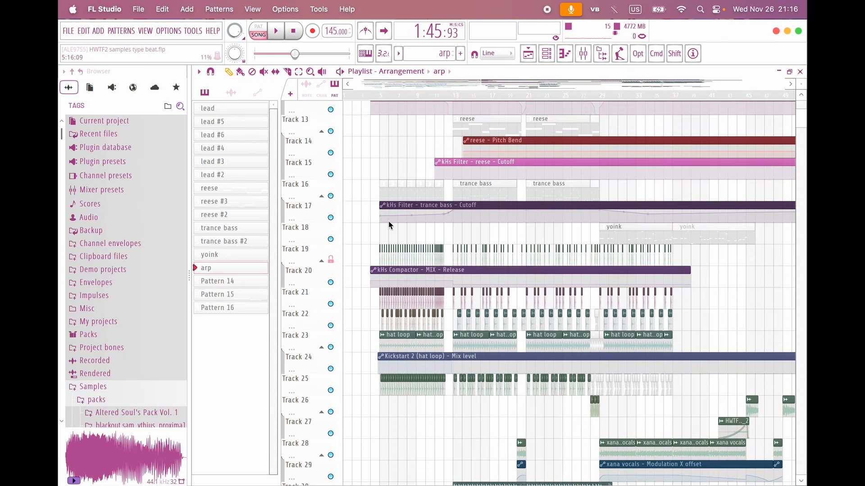
{"action": "scroll", "coordinate": [388, 221], "scroll_direction": "up", "scroll_amount": 4}
{"action": "scroll", "coordinate": [388, 221], "scroll_direction": "up", "scroll_amount": 3}
{"action": "scroll", "coordinate": [389, 220], "scroll_direction": "up", "scroll_amount": 8}
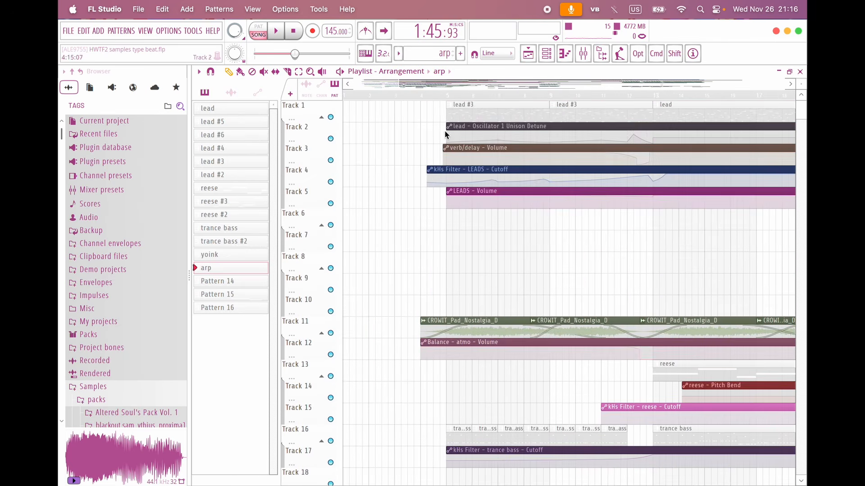
{"action": "left_click", "coordinate": [455, 95]}
{"action": "scroll", "coordinate": [446, 288], "scroll_direction": "down", "scroll_amount": 5}
{"action": "scroll", "coordinate": [447, 288], "scroll_direction": "up", "scroll_amount": 3}
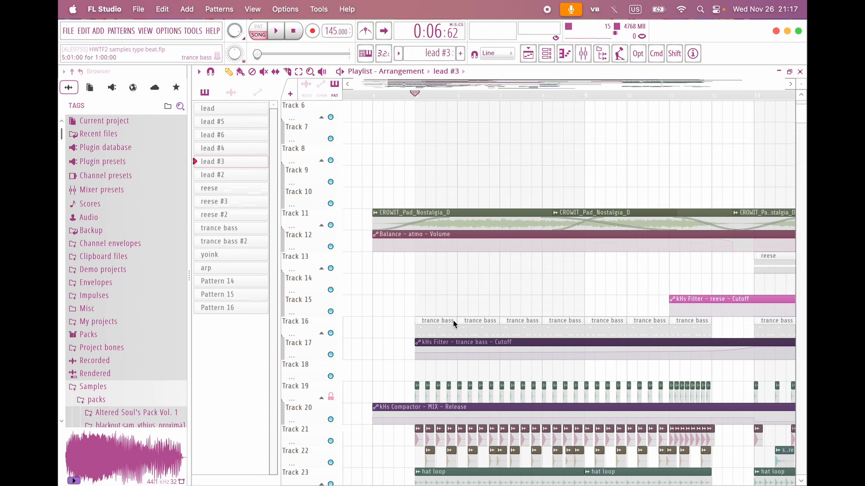
{"action": "double_click", "coordinate": [427, 325]}
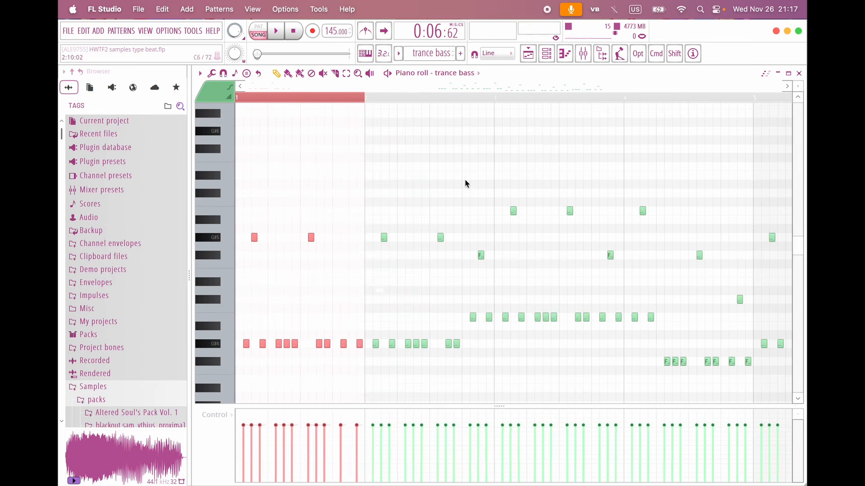
Step: Return to the playlist, examine the trance bass Cutoff automation over the intro drums, and play briefly from bar 5
{"action": "key", "text": "F5"}
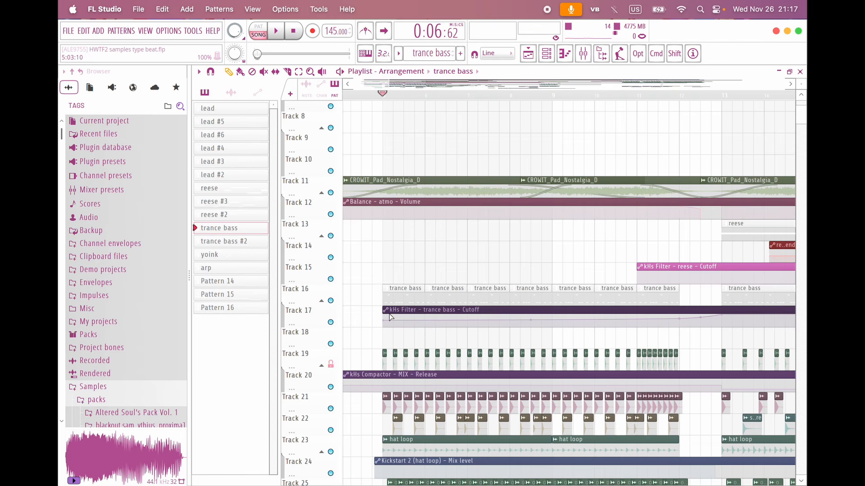
{"action": "scroll", "coordinate": [391, 317], "scroll_direction": "down", "scroll_amount": 2}
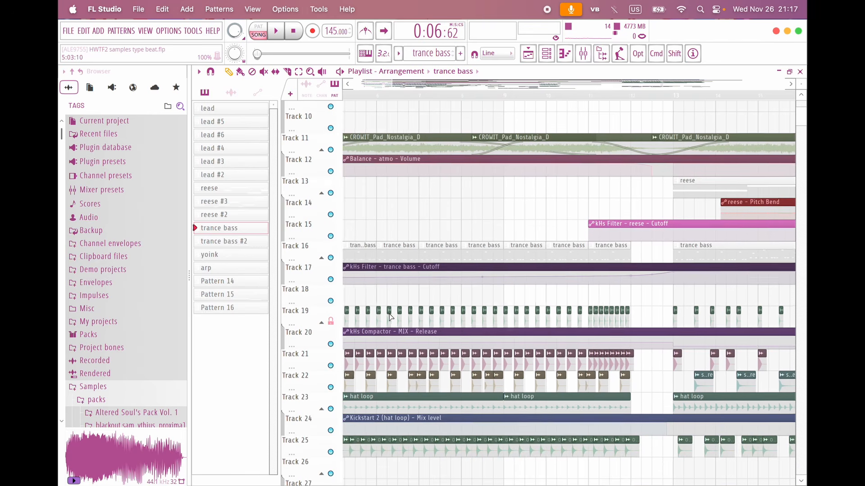
{"action": "scroll", "coordinate": [450, 297], "scroll_direction": "left", "scroll_amount": 2}
{"action": "scroll", "coordinate": [511, 257], "scroll_direction": "down", "scroll_amount": 2}
{"action": "scroll", "coordinate": [511, 257], "scroll_direction": "right", "scroll_amount": 2}
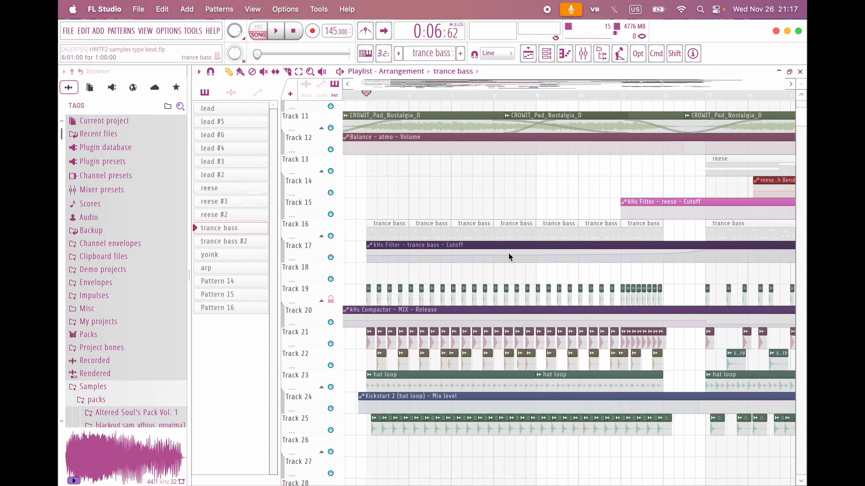
{"action": "key", "text": "space"}
{"action": "key", "text": "space"}
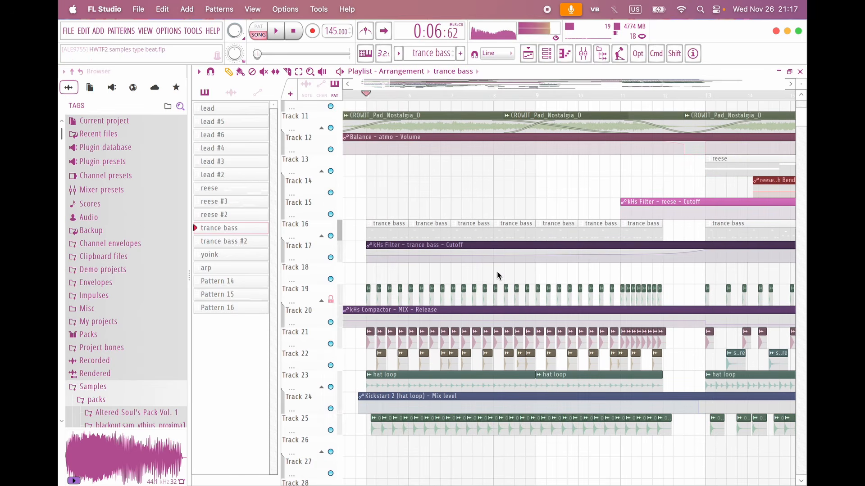
Step: Play from bar 10 through the riser, snare roll and transition effects into the lead section at bar 13, and stop playback
{"action": "scroll", "coordinate": [497, 273], "scroll_direction": "up", "scroll_amount": 12}
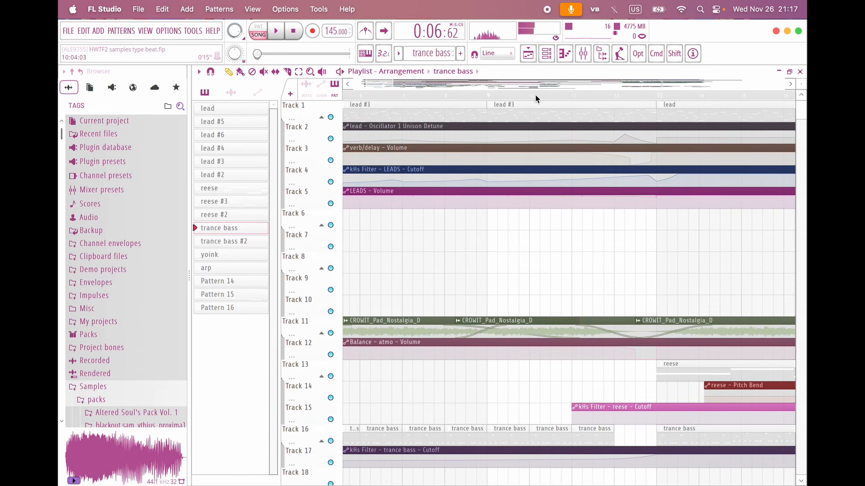
{"action": "left_click", "coordinate": [487, 96]}
{"action": "left_click", "coordinate": [481, 113]}
{"action": "key", "text": "space"}
{"action": "scroll", "coordinate": [430, 231], "scroll_direction": "down", "scroll_amount": 15}
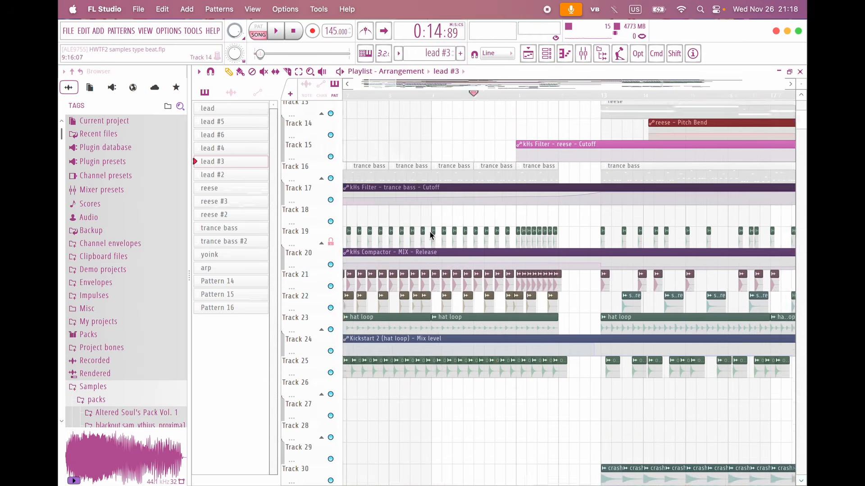
{"action": "scroll", "coordinate": [593, 247], "scroll_direction": "down", "scroll_amount": 9}
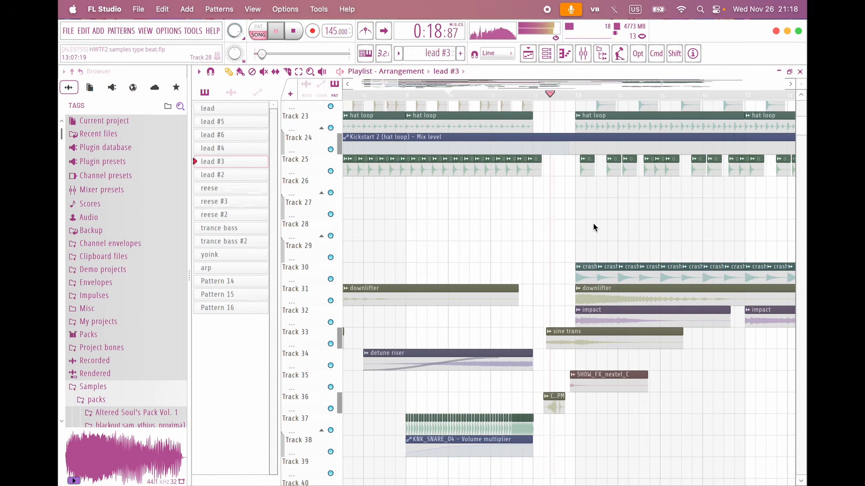
{"action": "scroll", "coordinate": [594, 228], "scroll_direction": "up", "scroll_amount": 14}
{"action": "scroll", "coordinate": [593, 224], "scroll_direction": "up", "scroll_amount": 8}
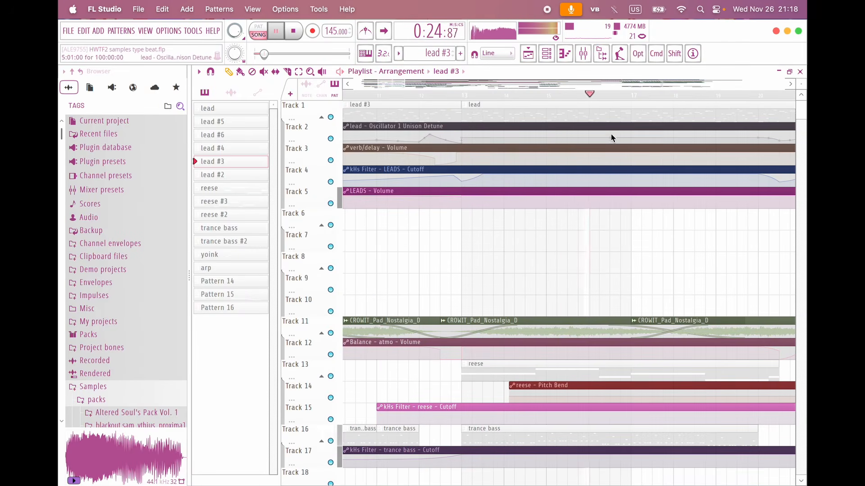
{"action": "key", "text": "space"}
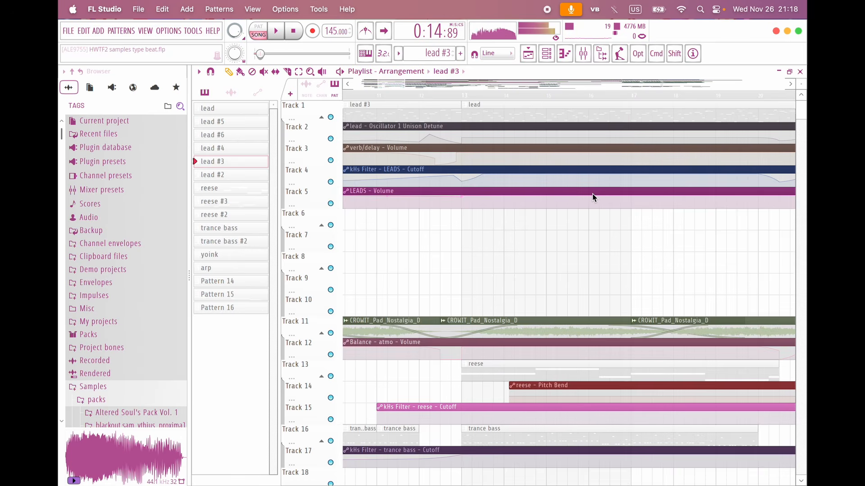
Step: Move ahead to around bar 56 and briefly play the start of the Track 40 decay break section
{"action": "scroll", "coordinate": [490, 255], "scroll_direction": "down", "scroll_amount": 5}
{"action": "scroll", "coordinate": [549, 337], "scroll_direction": "down", "scroll_amount": 10}
{"action": "scroll", "coordinate": [549, 337], "scroll_direction": "right", "scroll_amount": 10}
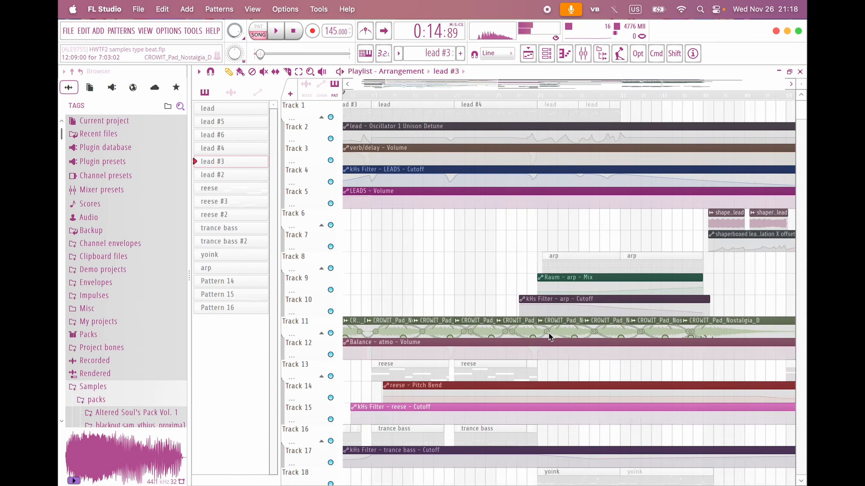
{"action": "scroll", "coordinate": [549, 337], "scroll_direction": "down", "scroll_amount": 12}
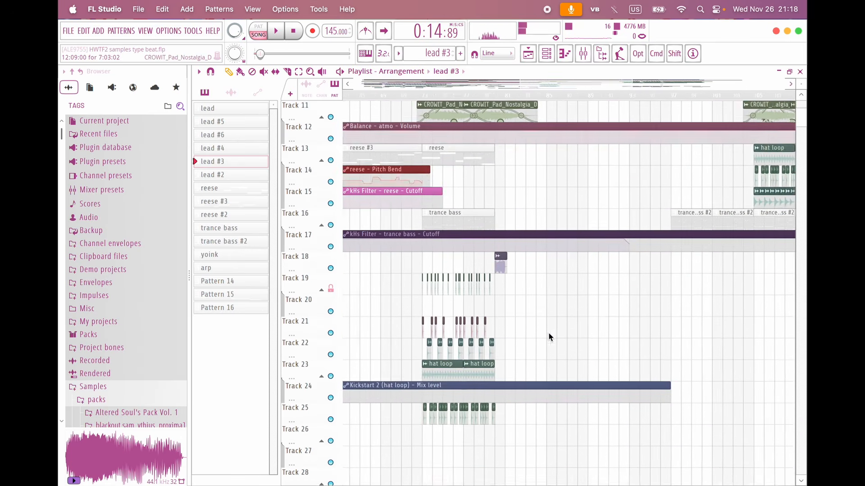
{"action": "scroll", "coordinate": [536, 314], "scroll_direction": "up", "scroll_amount": 3}
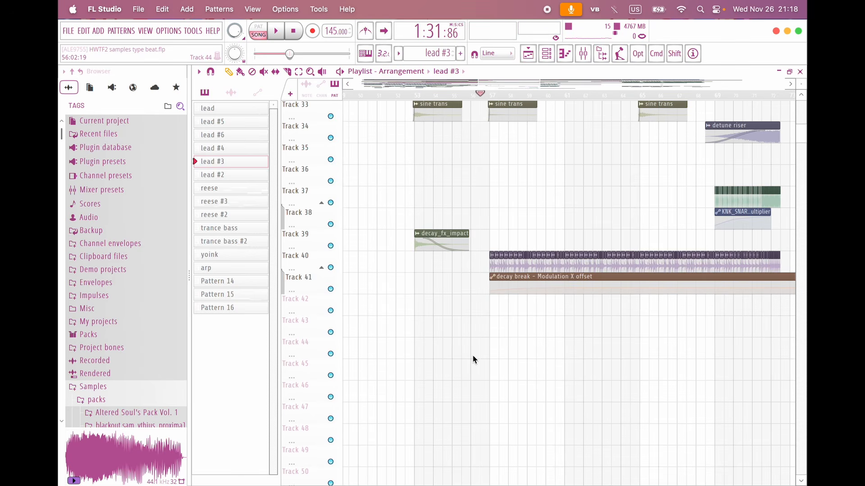
{"action": "key", "text": "space"}
{"action": "scroll", "coordinate": [538, 364], "scroll_direction": "up", "scroll_amount": 4}
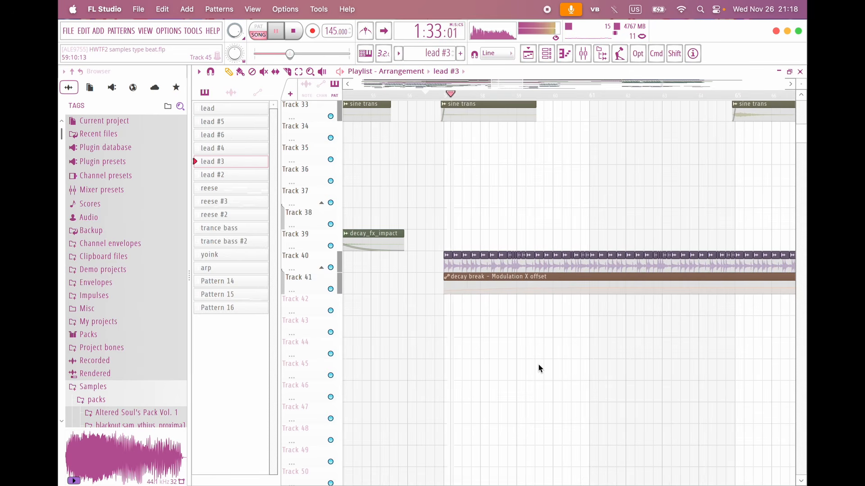
{"action": "scroll", "coordinate": [464, 373], "scroll_direction": "up", "scroll_amount": 4}
{"action": "key", "text": "space"}
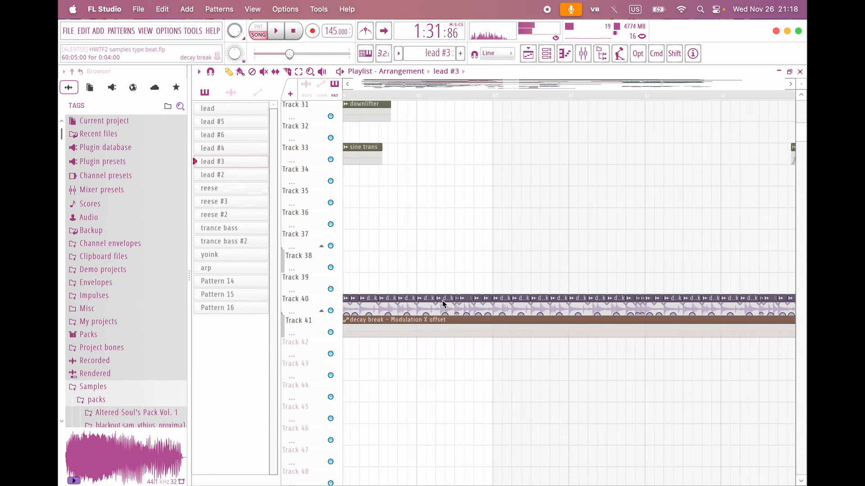
Step: Open the decay break clip's sample settings, preview its waveform, and close them
{"action": "double_click", "coordinate": [450, 301]}
{"action": "left_click", "coordinate": [337, 321]}
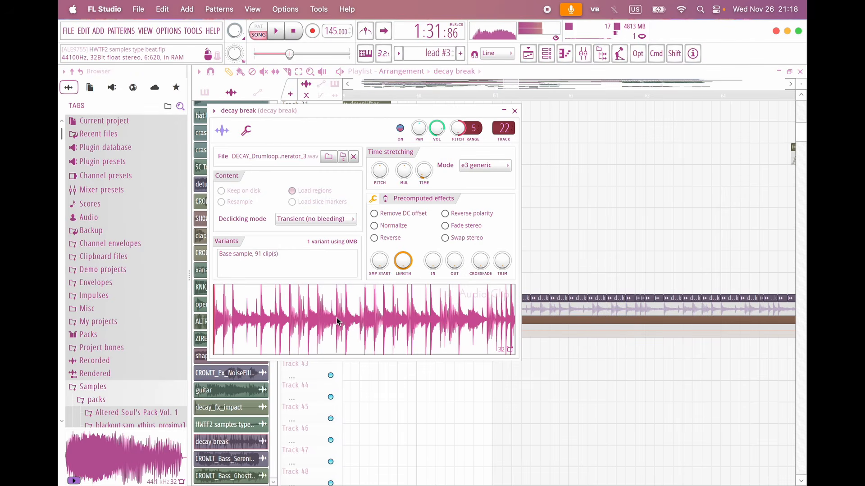
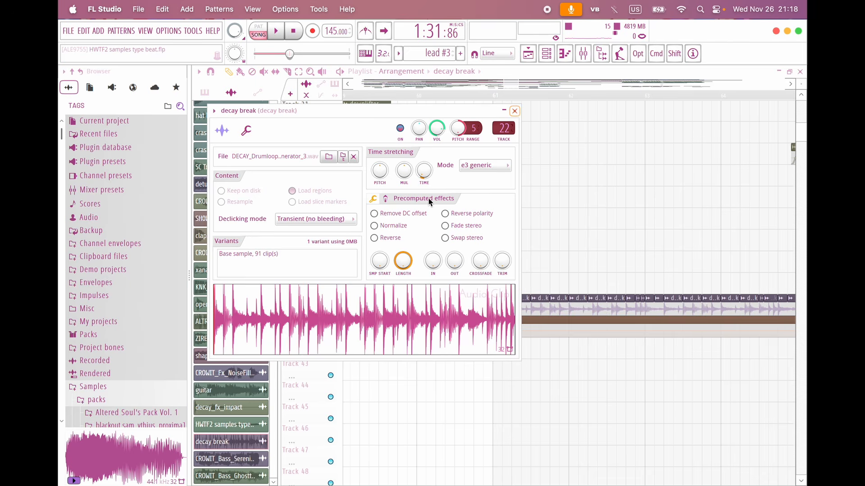
{"action": "left_click", "coordinate": [515, 111]}
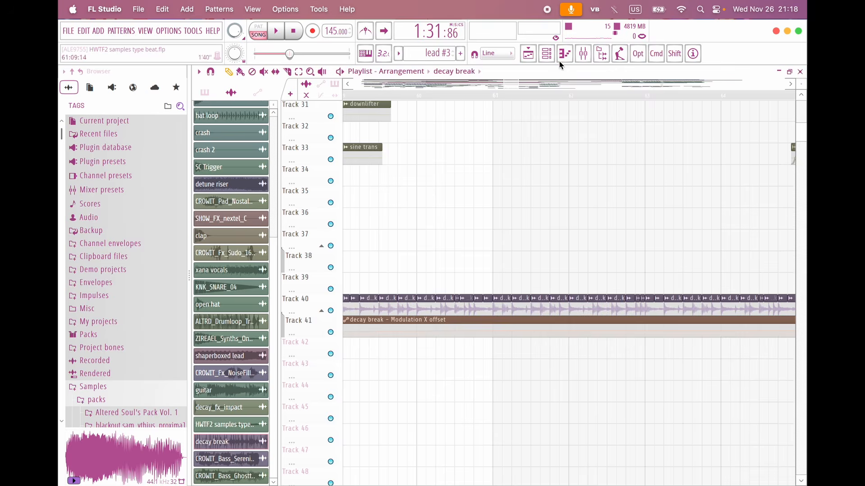
Step: Inspect kHs Distortion on the decay break mixer track, start playback, and return to the playlist
{"action": "left_click", "coordinate": [584, 55]}
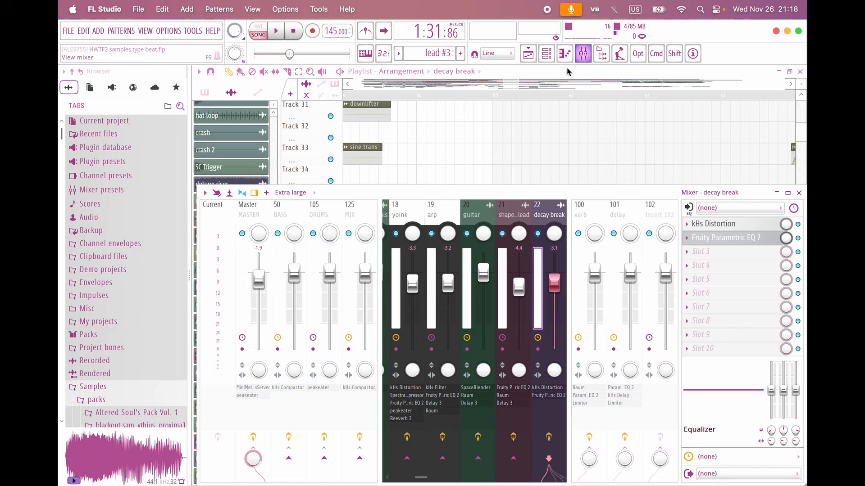
{"action": "left_click", "coordinate": [728, 228]}
{"action": "key", "text": "space"}
{"action": "left_click", "coordinate": [408, 184]}
{"action": "right_click", "coordinate": [445, 161]}
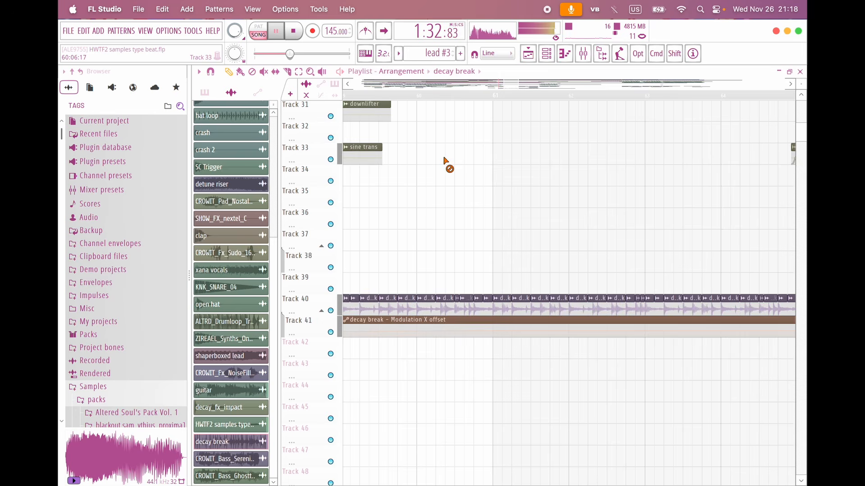
{"action": "scroll", "coordinate": [444, 385], "scroll_direction": "up", "scroll_amount": 5}
{"action": "scroll", "coordinate": [523, 319], "scroll_direction": "down", "scroll_amount": 2}
{"action": "left_click_drag", "start_coordinate": [524, 319], "coordinate": [394, 307]}
{"action": "scroll", "coordinate": [394, 297], "scroll_direction": "down", "scroll_amount": 5}
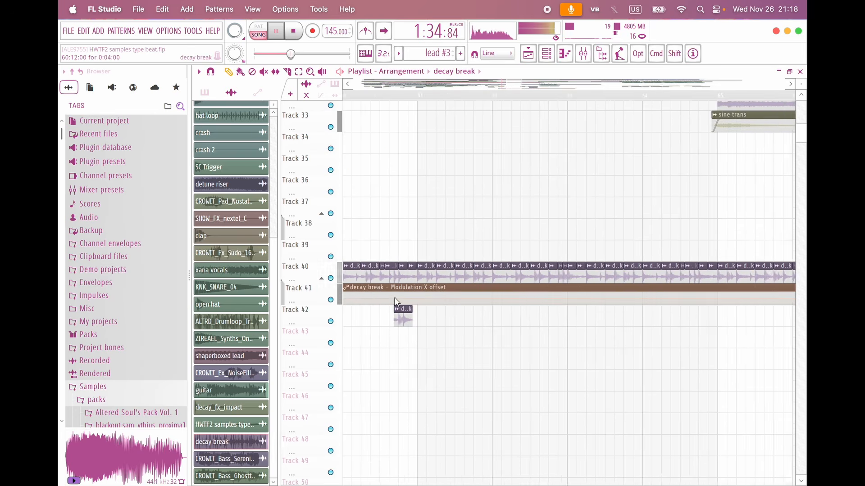
{"action": "scroll", "coordinate": [394, 298], "scroll_direction": "left", "scroll_amount": 2}
{"action": "key", "text": "super+z"}
Step: Select the decay break Modulation X offset automation, and play from bar 65 and from bar 69 through the snare roll build
{"action": "left_click", "coordinate": [456, 310]}
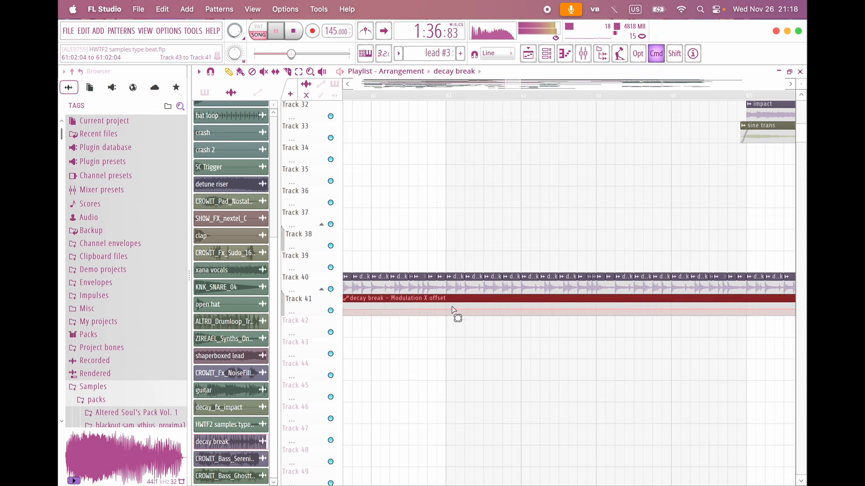
{"action": "scroll", "coordinate": [542, 372], "scroll_direction": "down", "scroll_amount": 4}
{"action": "left_click", "coordinate": [606, 94]}
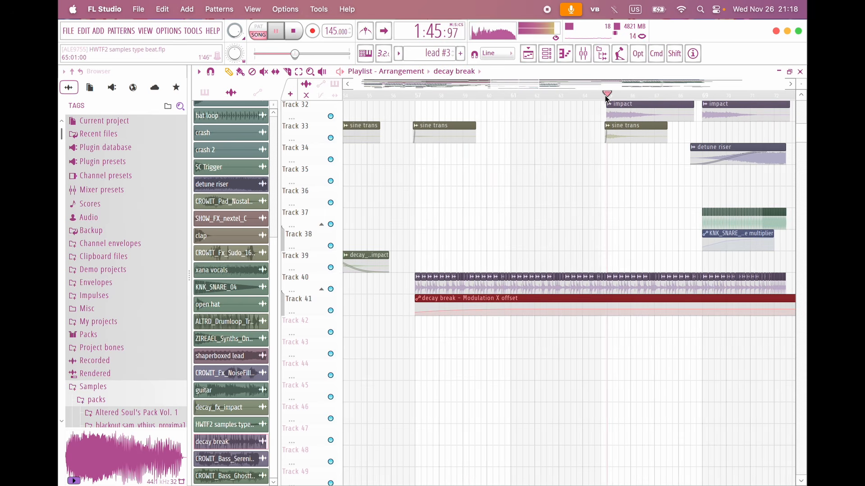
{"action": "scroll", "coordinate": [464, 226], "scroll_direction": "up", "scroll_amount": 2}
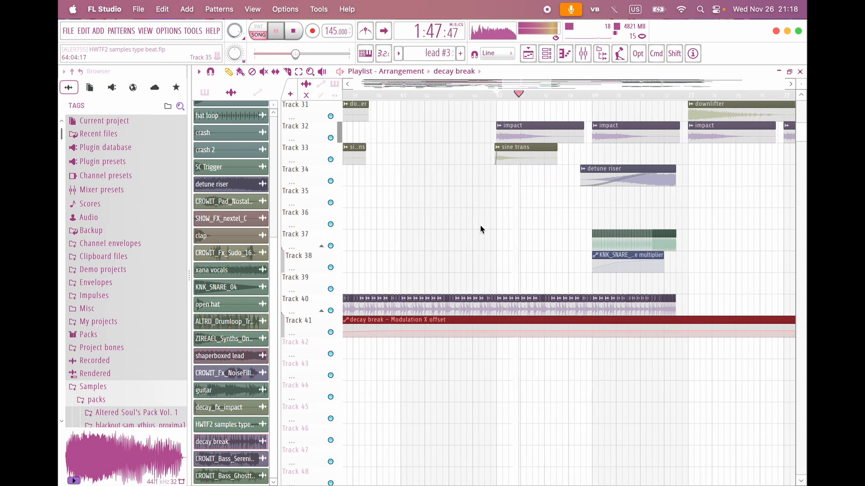
{"action": "left_click", "coordinate": [598, 95]}
{"action": "scroll", "coordinate": [563, 290], "scroll_direction": "up", "scroll_amount": 3}
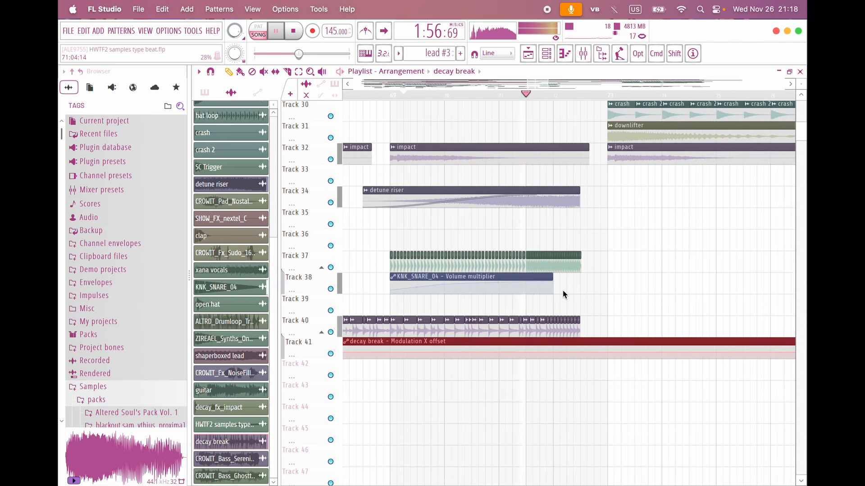
Step: Follow playback into the section from bar 73, examining the pad, reese, trance bass and drum clips with the lead automation
{"action": "scroll", "coordinate": [563, 290], "scroll_direction": "up", "scroll_amount": 5}
{"action": "scroll", "coordinate": [563, 293], "scroll_direction": "up", "scroll_amount": 3}
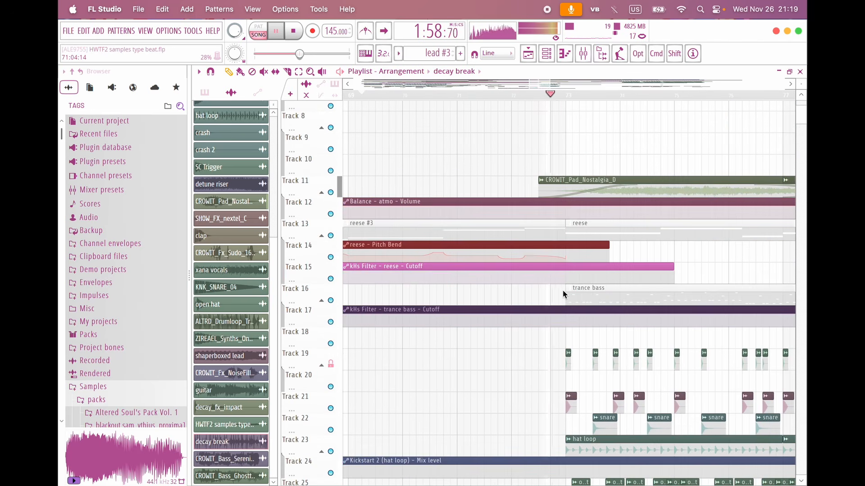
{"action": "scroll", "coordinate": [566, 291], "scroll_direction": "down", "scroll_amount": 5}
{"action": "scroll", "coordinate": [584, 285], "scroll_direction": "up", "scroll_amount": 4}
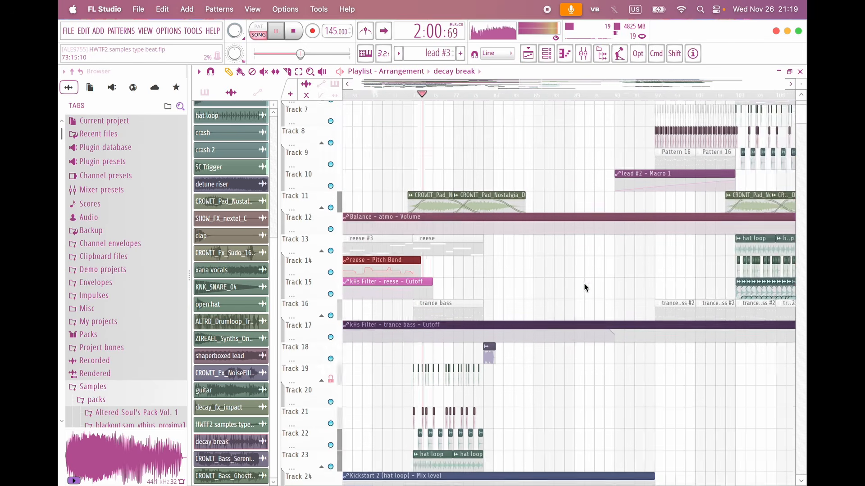
{"action": "scroll", "coordinate": [583, 283], "scroll_direction": "up", "scroll_amount": 3}
{"action": "scroll", "coordinate": [583, 284], "scroll_direction": "up", "scroll_amount": 3}
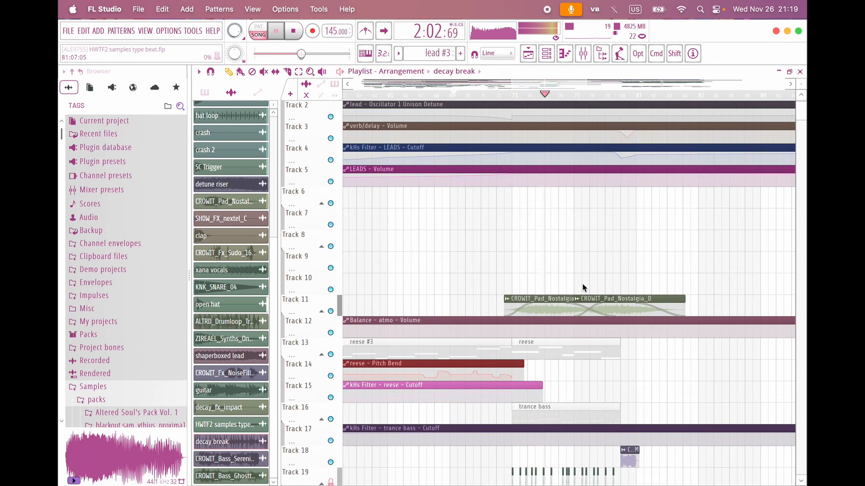
Step: Follow playback through the section ending at bar 81, examining the reese, trance bass, drums, pad and the bass clip on Track 18
{"action": "scroll", "coordinate": [583, 283], "scroll_direction": "down", "scroll_amount": 5}
{"action": "scroll", "coordinate": [582, 284], "scroll_direction": "up", "scroll_amount": 3}
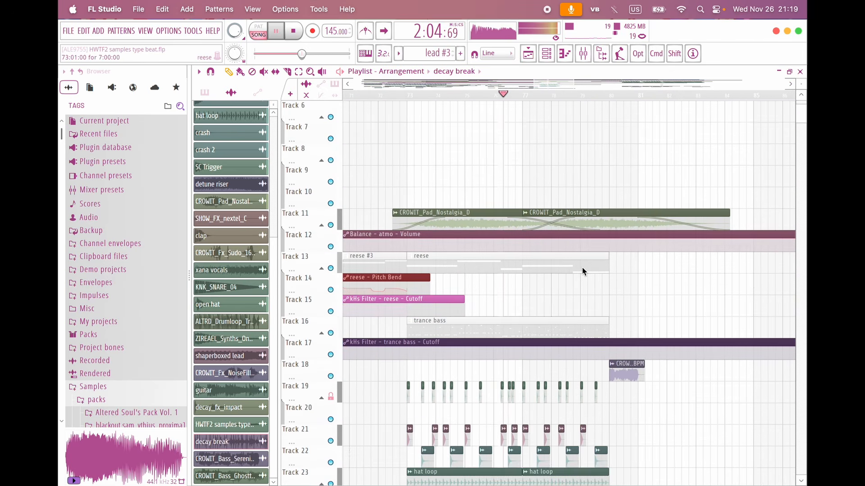
{"action": "scroll", "coordinate": [626, 347], "scroll_direction": "up", "scroll_amount": 4}
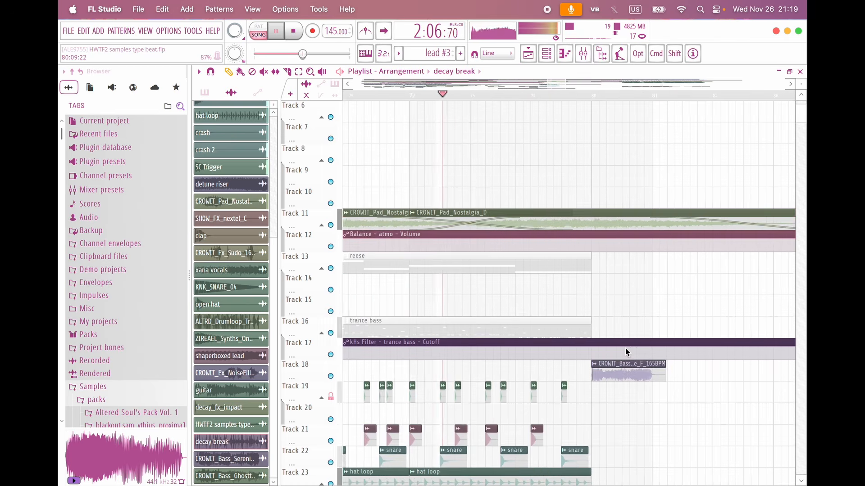
{"action": "scroll", "coordinate": [625, 347], "scroll_direction": "down", "scroll_amount": 6}
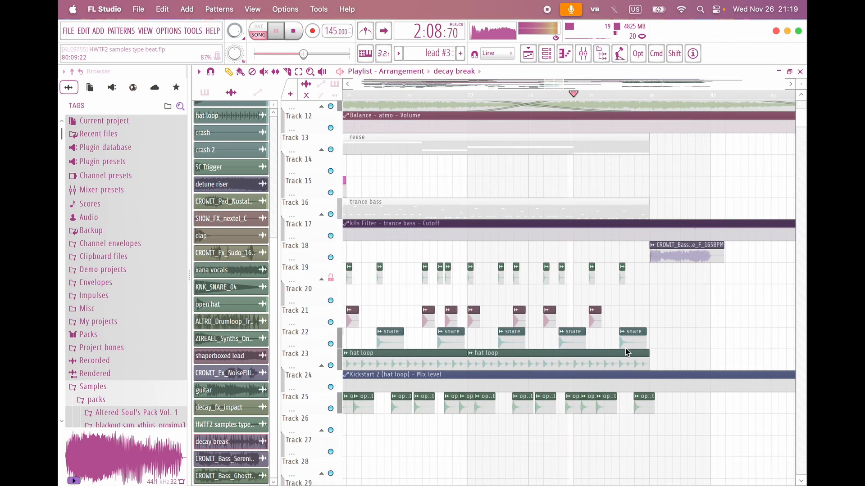
{"action": "scroll", "coordinate": [625, 347], "scroll_direction": "down", "scroll_amount": 7}
{"action": "scroll", "coordinate": [625, 348], "scroll_direction": "right", "scroll_amount": 3}
{"action": "scroll", "coordinate": [625, 347], "scroll_direction": "up", "scroll_amount": 3}
{"action": "scroll", "coordinate": [625, 348], "scroll_direction": "up", "scroll_amount": 6}
{"action": "scroll", "coordinate": [625, 347], "scroll_direction": "right", "scroll_amount": 3}
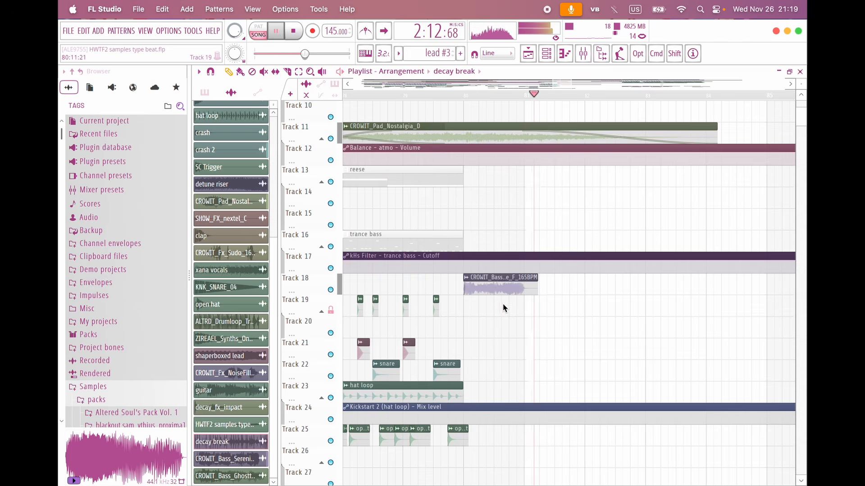
{"action": "left_click", "coordinate": [463, 282], "text": "alt"}
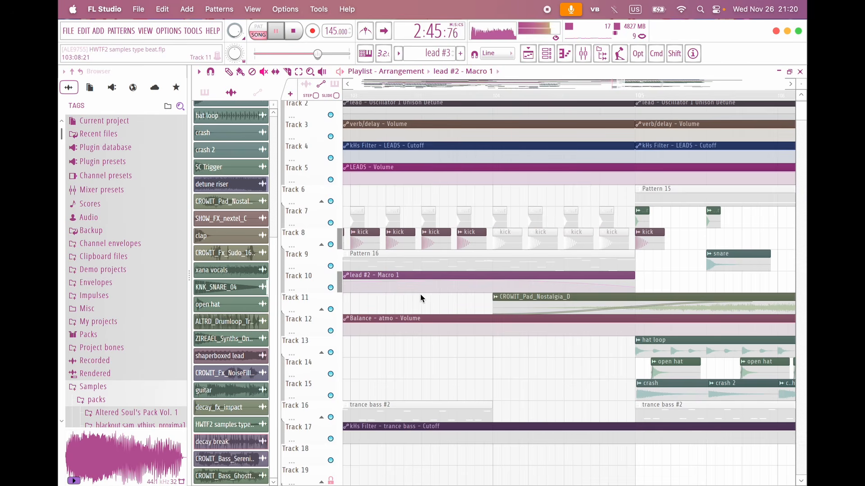
Step: Duplicate the four kick clips of bar 103 on Track 8 half a beat apart to double the kick rate, and play the build
{"action": "scroll", "coordinate": [455, 293], "scroll_direction": "left", "scroll_amount": 3}
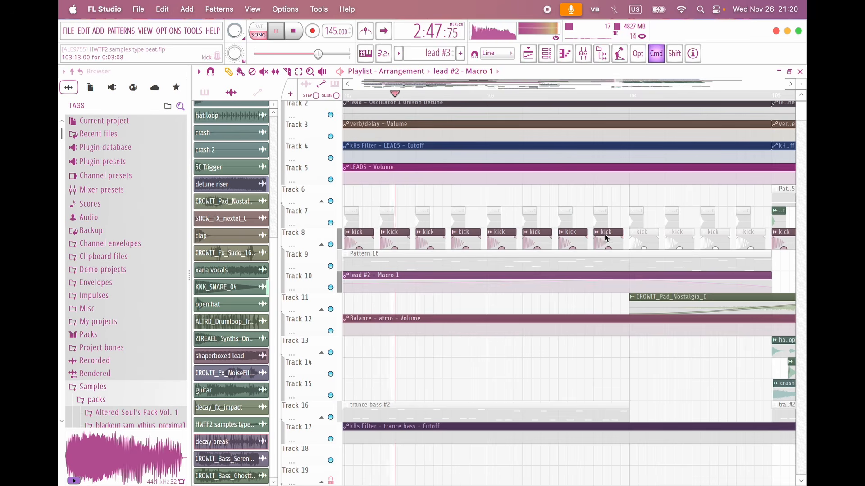
{"action": "left_click_drag", "start_coordinate": [605, 233], "coordinate": [520, 240]}
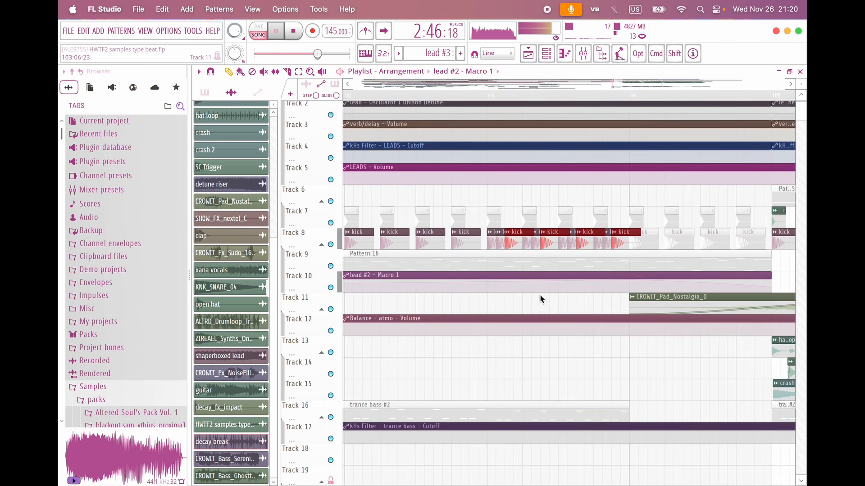
{"action": "scroll", "coordinate": [568, 289], "scroll_direction": "down", "scroll_amount": 5}
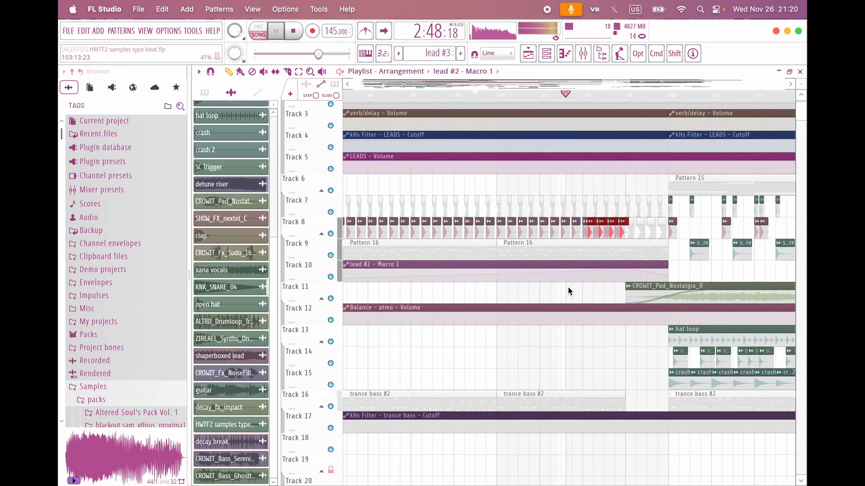
{"action": "scroll", "coordinate": [615, 272], "scroll_direction": "up", "scroll_amount": 2}
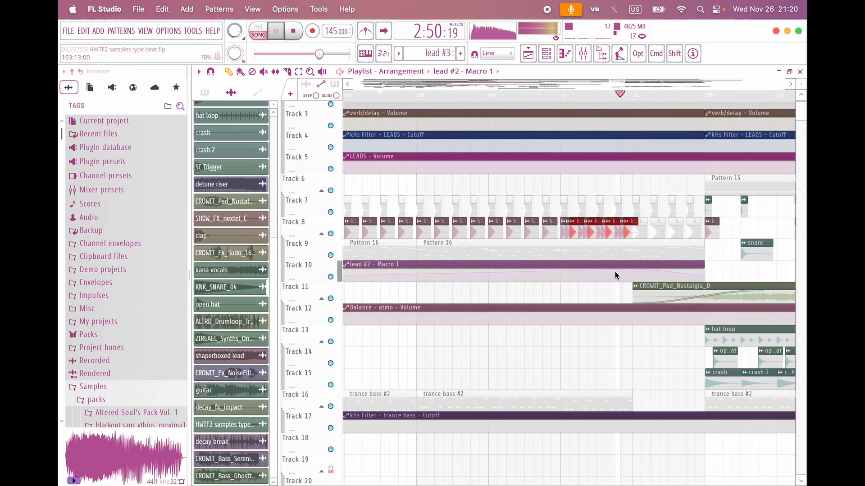
{"action": "scroll", "coordinate": [631, 202], "scroll_direction": "up", "scroll_amount": 2}
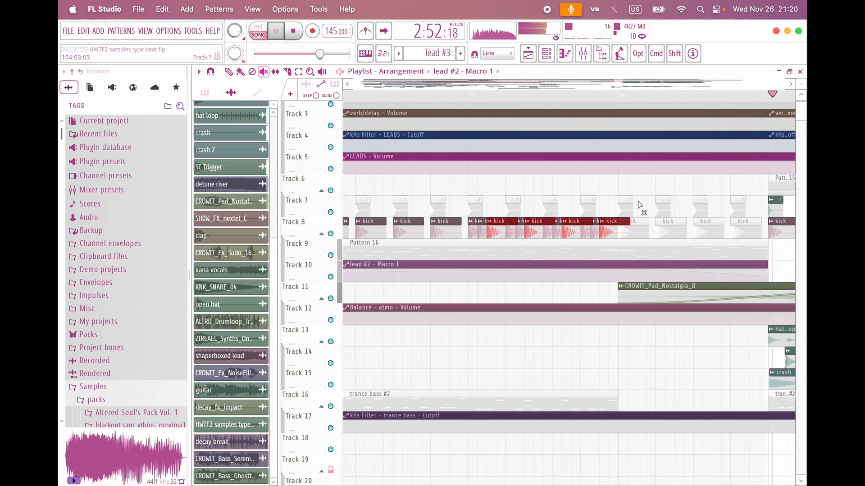
Step: Unmute the first kick and trigger clips at bar 104, and delete the muted kicks and triggers in the rest of that bar
{"action": "key", "text": "space"}
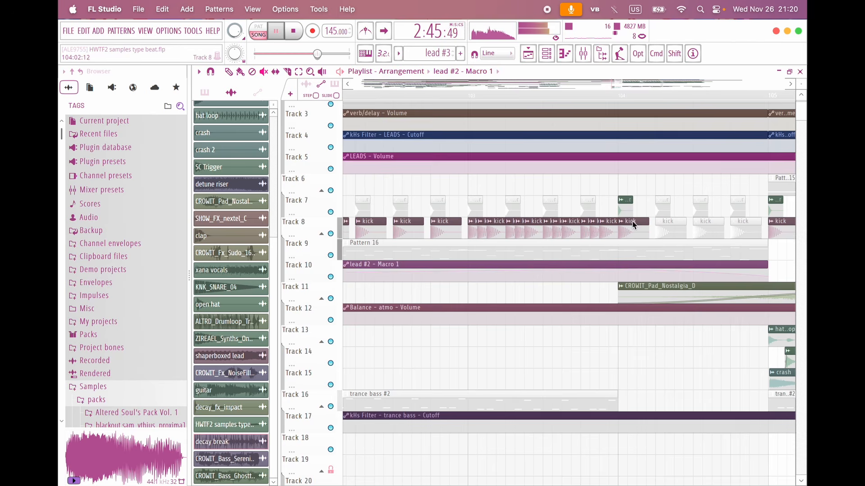
{"action": "scroll", "coordinate": [634, 225], "scroll_direction": "left", "scroll_amount": 3}
{"action": "scroll", "coordinate": [634, 225], "scroll_direction": "up", "scroll_amount": 2}
{"action": "key", "text": "space"}
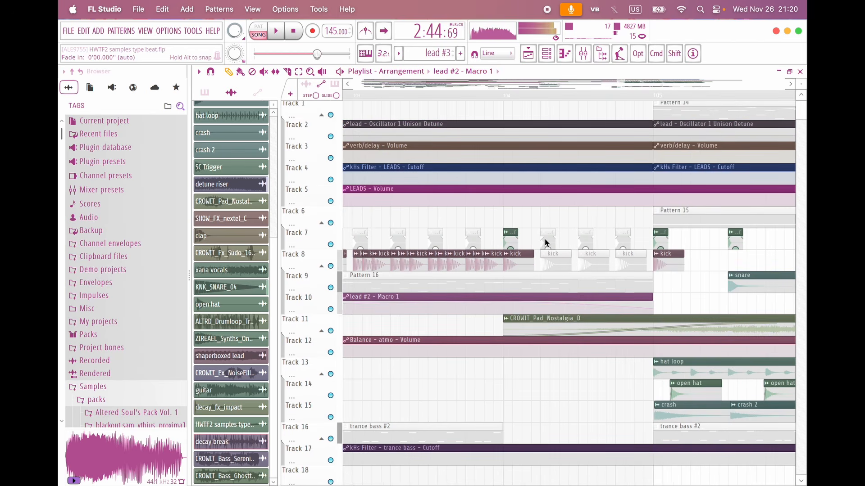
{"action": "left_click_drag", "start_coordinate": [641, 261], "coordinate": [550, 237]}
{"action": "key", "text": "Delete"}
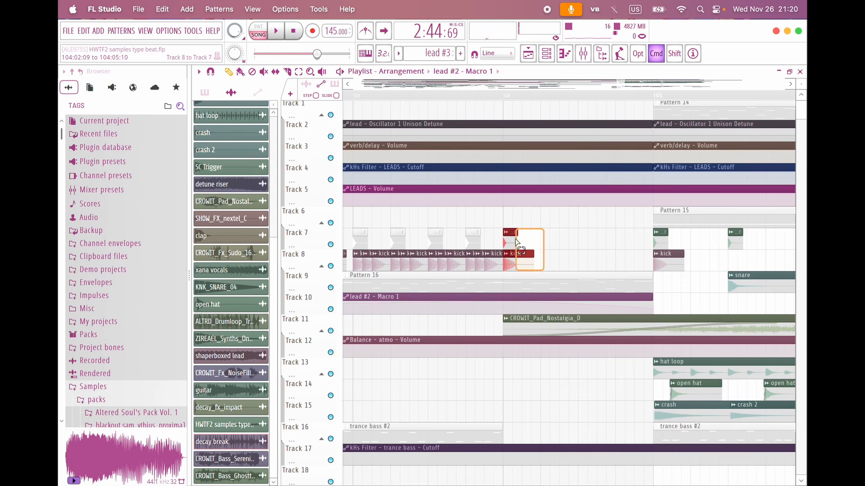
Step: Copy the bar 104 kick and trigger twice across that bar at one-and-a-half-beat spacing, and play back the result
{"action": "left_click_drag", "start_coordinate": [509, 253], "coordinate": [626, 255]}
{"action": "key", "text": "space"}
{"action": "scroll", "coordinate": [596, 330], "scroll_direction": "down", "scroll_amount": 6}
{"action": "scroll", "coordinate": [597, 329], "scroll_direction": "down", "scroll_amount": 4}
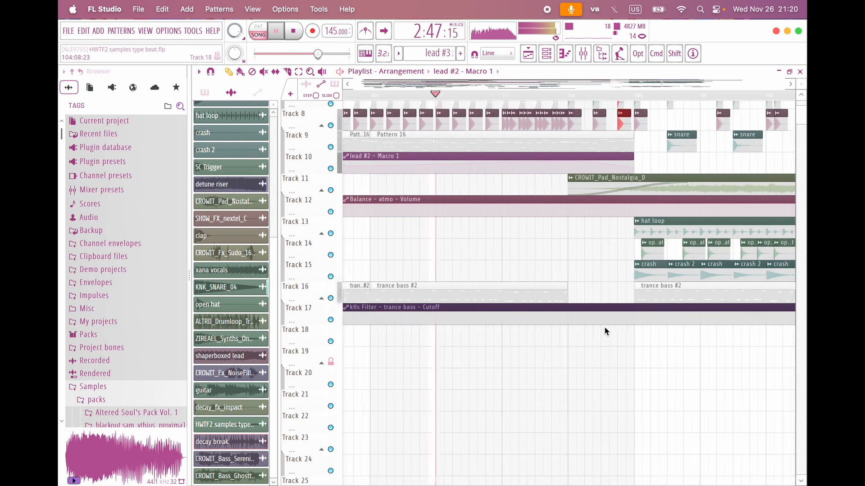
{"action": "key", "text": "space"}
Step: Collapse the bass Loops folder in HTF2 Sample Pack and open its FX Transitions folder
{"action": "scroll", "coordinate": [604, 327], "scroll_direction": "down", "scroll_amount": 3}
{"action": "scroll", "coordinate": [135, 307], "scroll_direction": "down", "scroll_amount": 12}
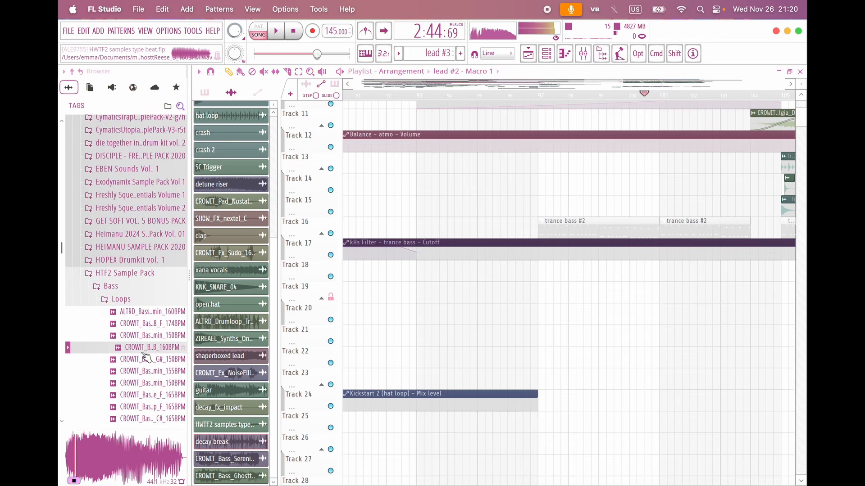
{"action": "left_click", "coordinate": [120, 300]}
{"action": "scroll", "coordinate": [123, 319], "scroll_direction": "down", "scroll_amount": 2}
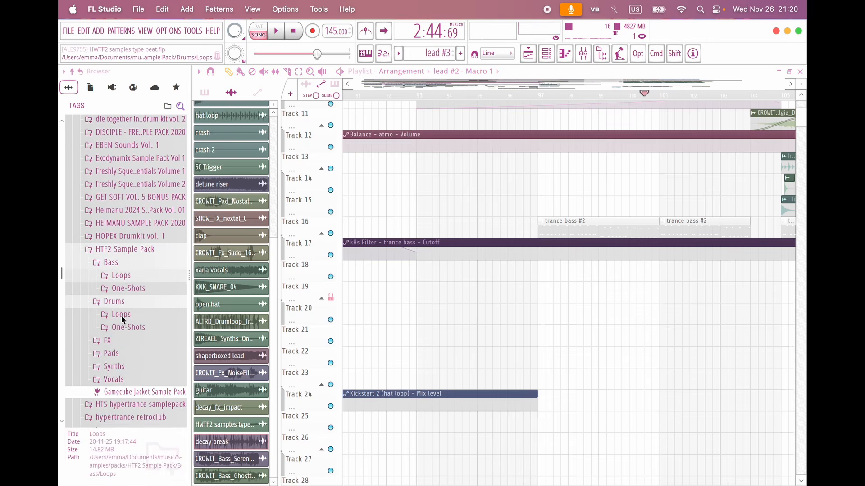
{"action": "left_click", "coordinate": [117, 341]}
{"action": "scroll", "coordinate": [119, 343], "scroll_direction": "down", "scroll_amount": 2}
{"action": "left_click", "coordinate": [124, 356]}
{"action": "left_click", "coordinate": [128, 368]}
Step: Preview transition samples and place CROWIT_Fx_Delayayayayay_160BPM on Track 20 at bar 104
{"action": "scroll", "coordinate": [128, 367], "scroll_direction": "down", "scroll_amount": 2}
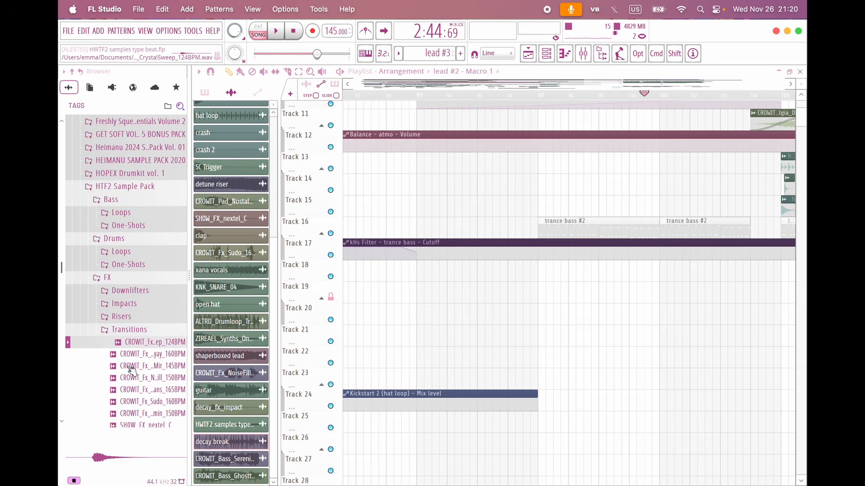
{"action": "left_click", "coordinate": [130, 367]}
{"action": "left_click", "coordinate": [141, 346]}
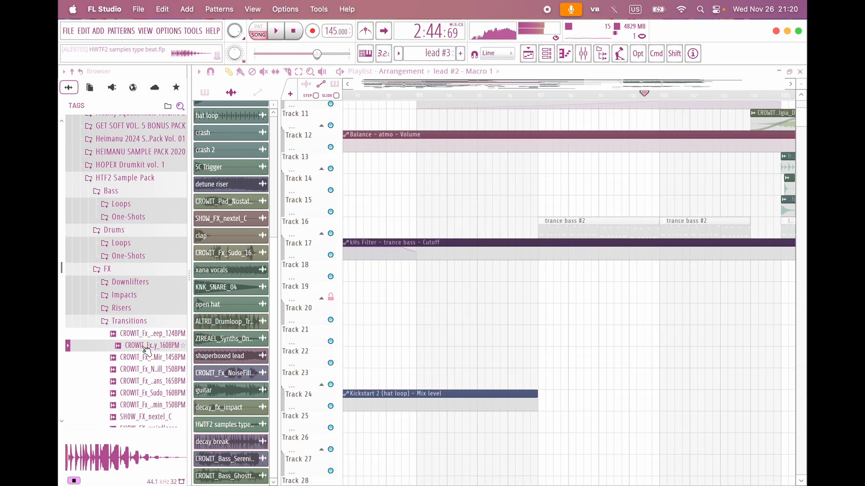
{"action": "left_click_drag", "start_coordinate": [150, 352], "coordinate": [716, 337]}
Step: Fit the delay transition clip to the project tempo, entering 160 BPM as its source tempo
{"action": "left_click", "coordinate": [604, 330]}
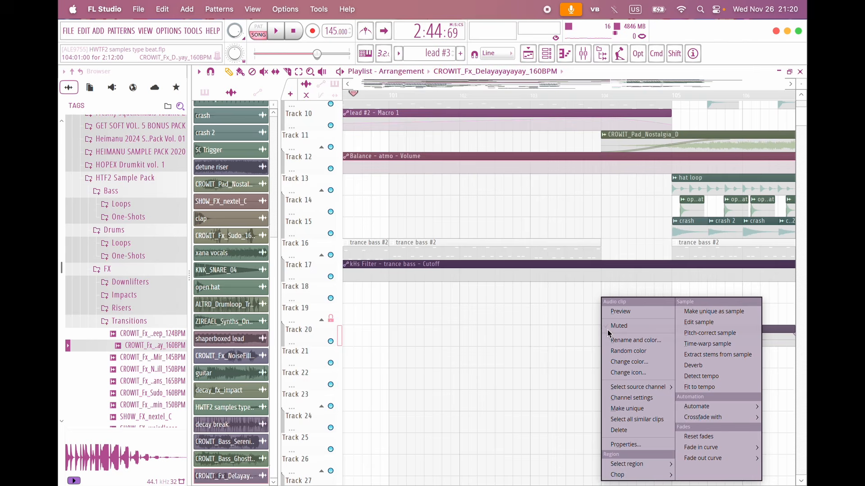
{"action": "left_click", "coordinate": [717, 386]}
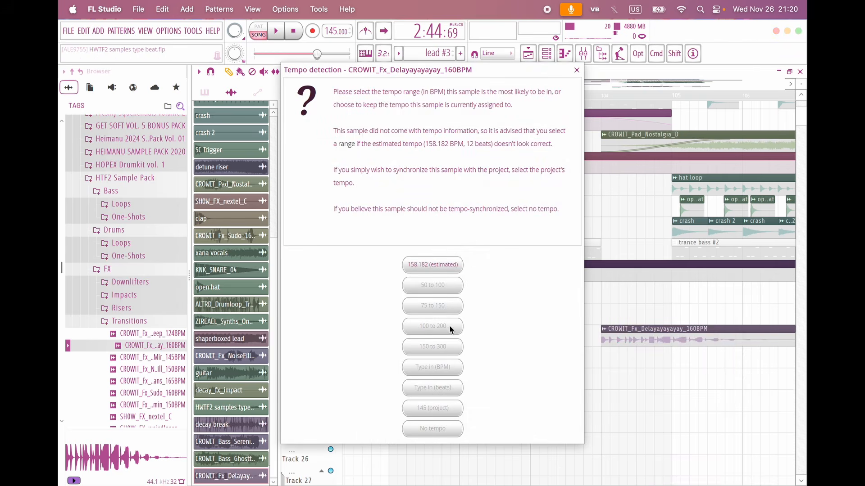
{"action": "left_click", "coordinate": [441, 371]}
{"action": "type", "text": "160"}
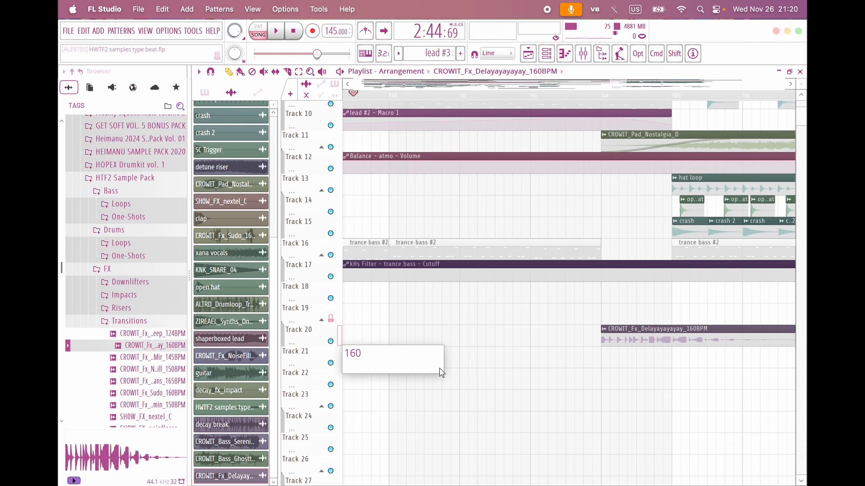
{"action": "key", "text": "Return"}
Step: Play the build into bar 105 while inspecting the delay transition's sample and level settings, and close them
{"action": "key", "text": "space"}
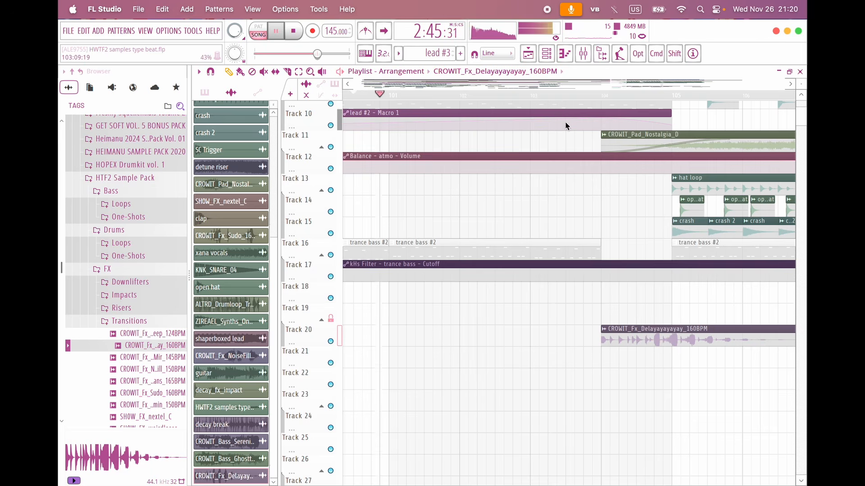
{"action": "double_click", "coordinate": [698, 342]}
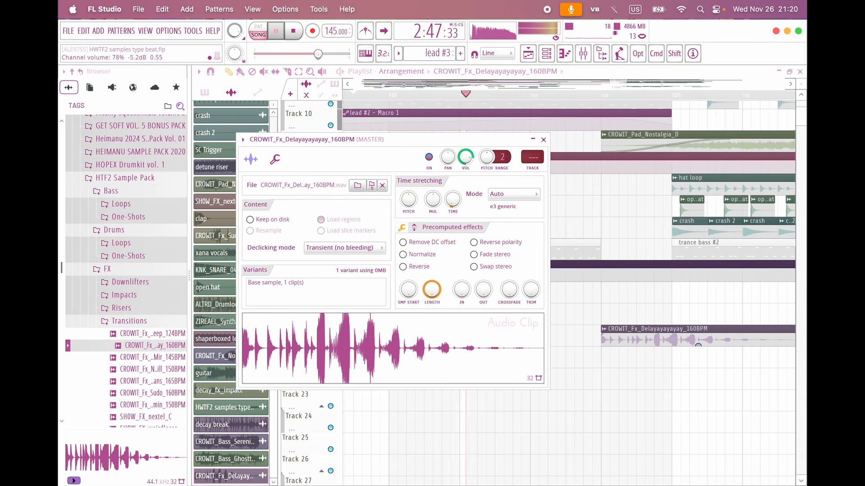
{"action": "left_click", "coordinate": [275, 159]}
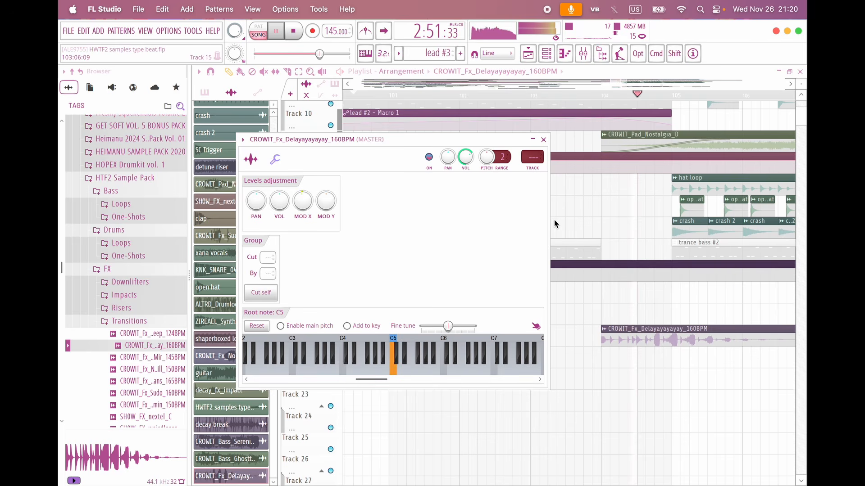
{"action": "scroll", "coordinate": [668, 245], "scroll_direction": "up", "scroll_amount": 2}
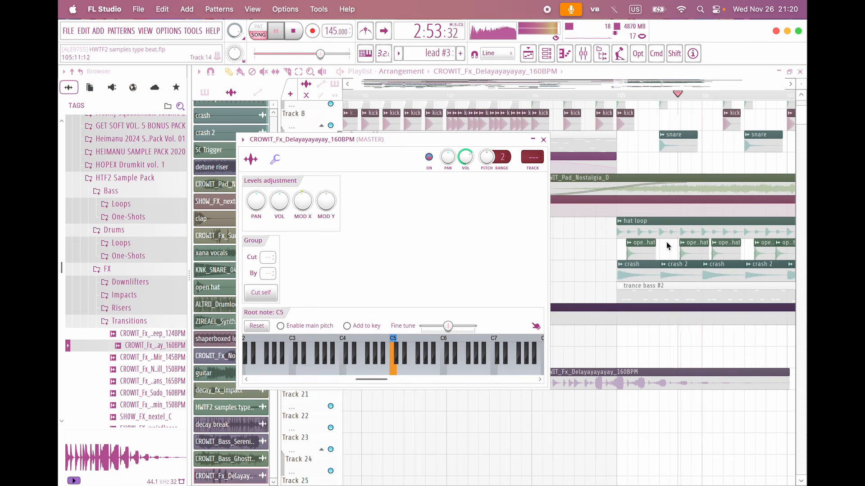
{"action": "left_click", "coordinate": [559, 266]}
Step: Play the drop with the new transition in the wider arrangement, and save the project
{"action": "scroll", "coordinate": [559, 298], "scroll_direction": "down", "scroll_amount": 3}
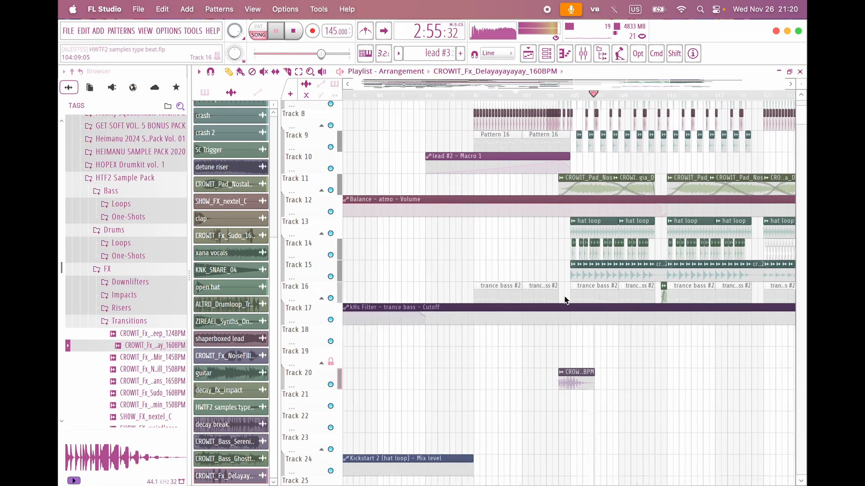
{"action": "scroll", "coordinate": [566, 301], "scroll_direction": "up", "scroll_amount": 4}
{"action": "scroll", "coordinate": [566, 300], "scroll_direction": "up", "scroll_amount": 1}
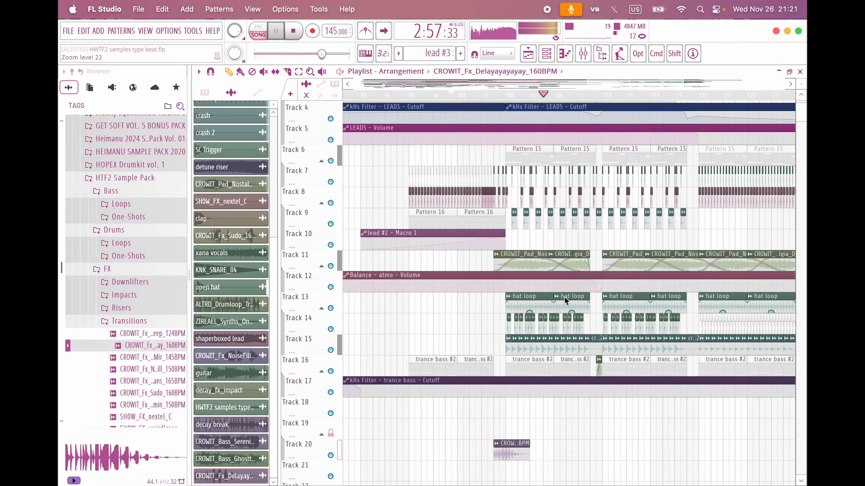
{"action": "key", "text": "super+s"}
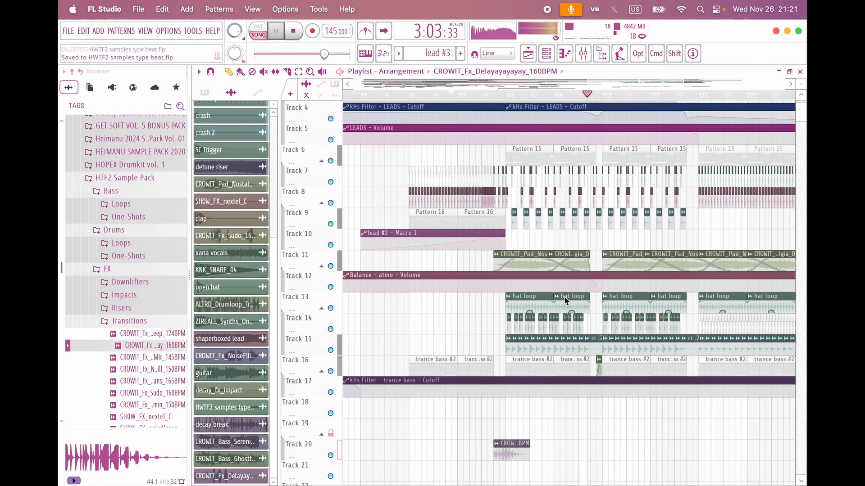
Step: Copy the delay transition clip on Track 20 to the drum gap at bar 120
{"action": "scroll", "coordinate": [574, 342], "scroll_direction": "down", "scroll_amount": 2}
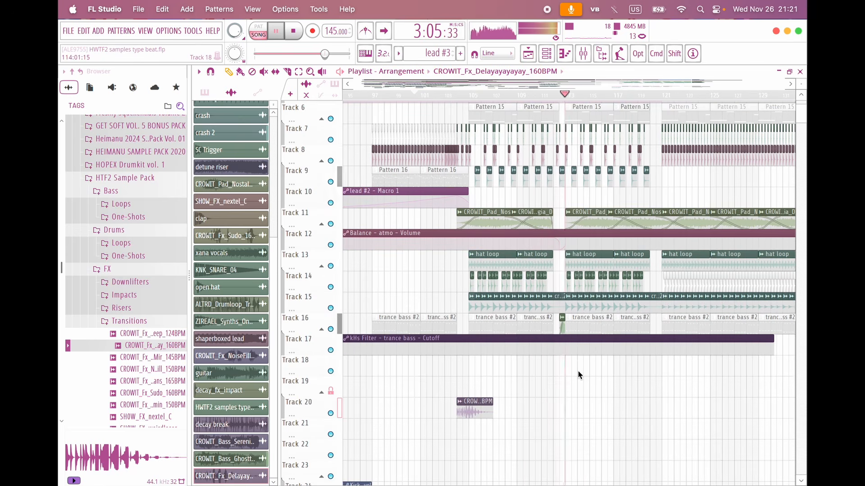
{"action": "scroll", "coordinate": [579, 365], "scroll_direction": "down", "scroll_amount": 6}
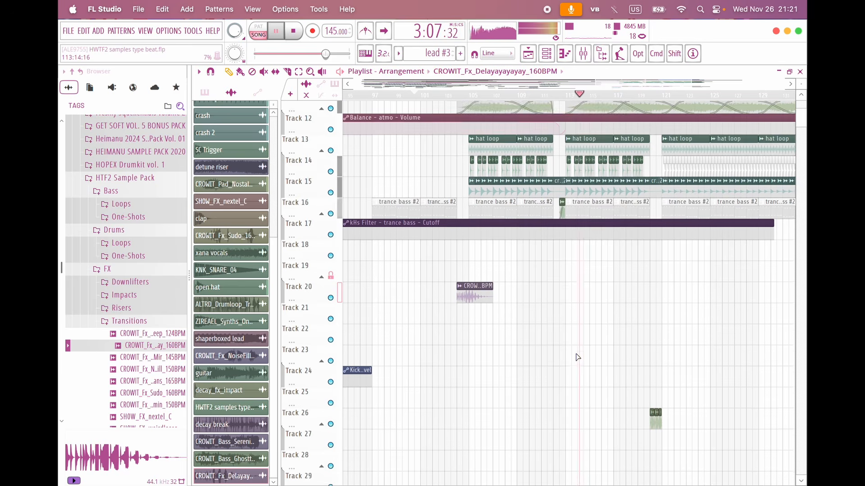
{"action": "scroll", "coordinate": [578, 357], "scroll_direction": "down", "scroll_amount": 2}
{"action": "left_click_drag", "start_coordinate": [478, 251], "coordinate": [674, 245]}
Step: Copy the KNK_SNARE_04 roll and its volume multiplier automation from Tracks 37 and 38 so they lead up to one beat before bar 121
{"action": "scroll", "coordinate": [602, 284], "scroll_direction": "down", "scroll_amount": 9}
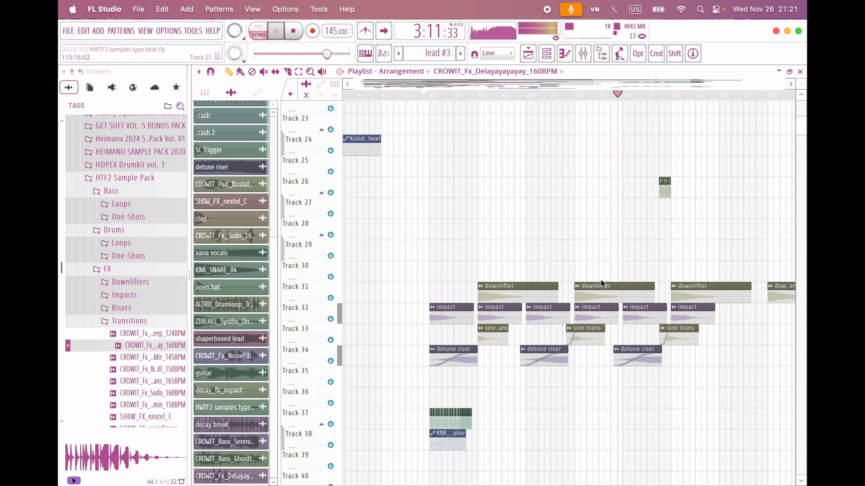
{"action": "scroll", "coordinate": [602, 284], "scroll_direction": "down", "scroll_amount": 4}
{"action": "left_click_drag", "start_coordinate": [535, 361], "coordinate": [415, 337]}
{"action": "left_click_drag", "start_coordinate": [517, 390], "coordinate": [653, 349]}
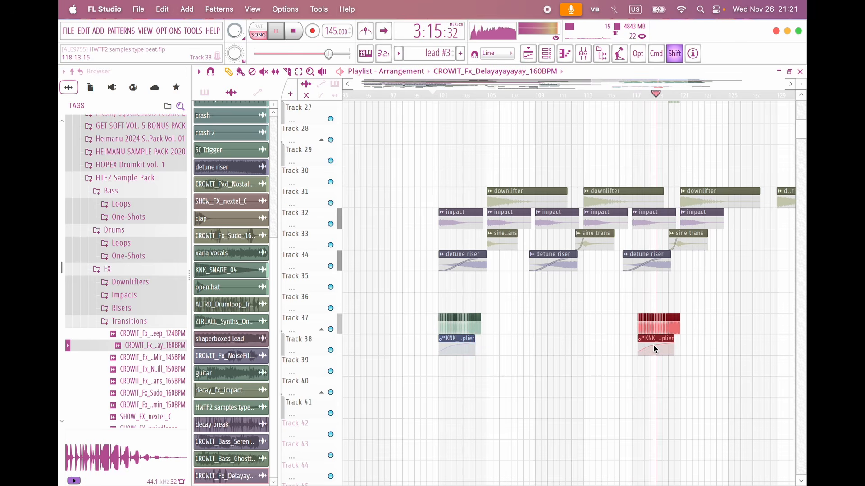
{"action": "scroll", "coordinate": [654, 348], "scroll_direction": "up", "scroll_amount": 5}
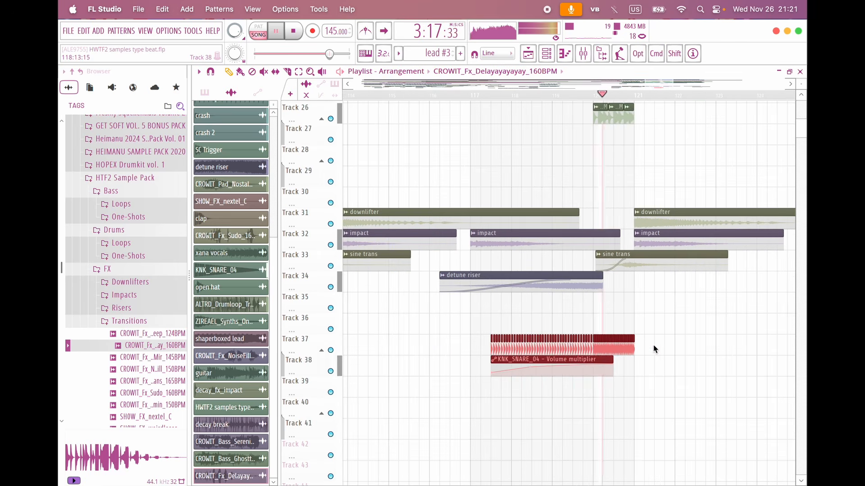
{"action": "left_click_drag", "start_coordinate": [581, 359], "coordinate": [570, 360]}
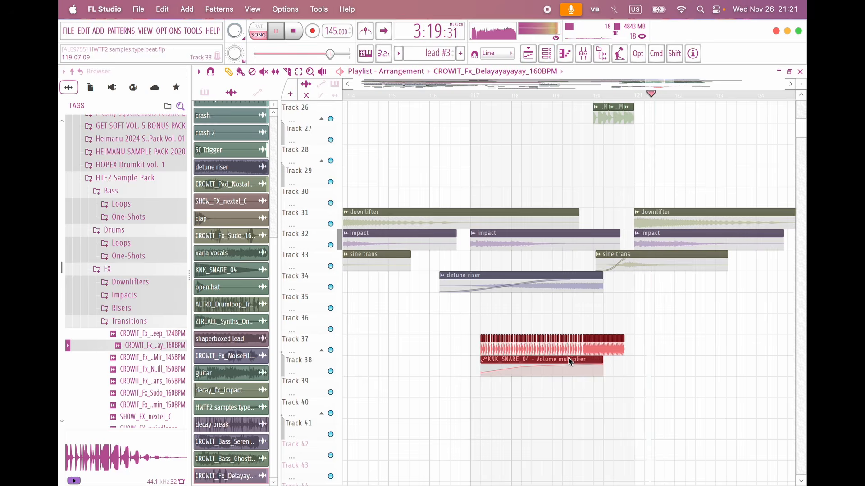
{"action": "scroll", "coordinate": [625, 285], "scroll_direction": "up", "scroll_amount": 5}
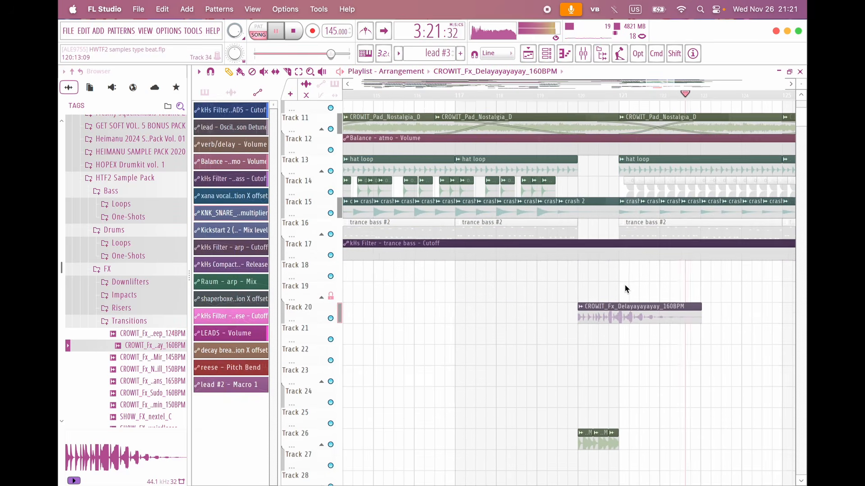
Step: Mute the copied delay transition clip on Track 20 at bar 120
{"action": "key", "text": "t"}
{"action": "left_click", "coordinate": [621, 316]}
{"action": "scroll", "coordinate": [619, 312], "scroll_direction": "up", "scroll_amount": 3}
{"action": "scroll", "coordinate": [620, 312], "scroll_direction": "right", "scroll_amount": 3}
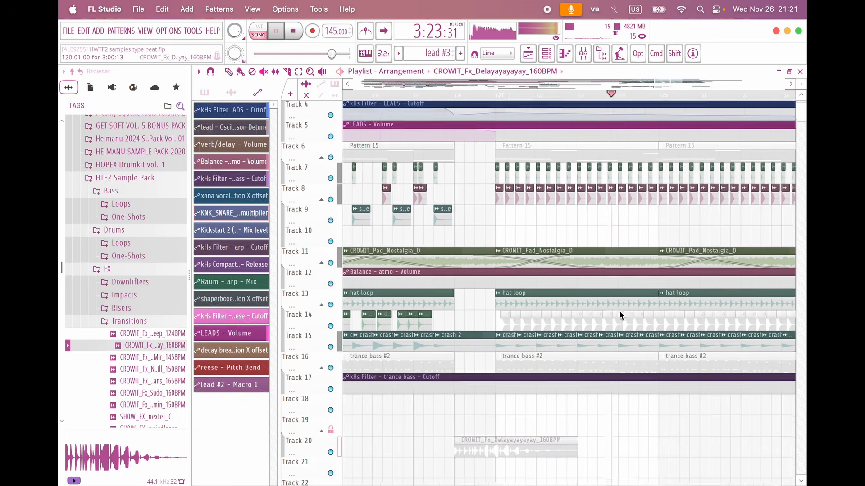
{"action": "scroll", "coordinate": [620, 317], "scroll_direction": "down", "scroll_amount": 3}
{"action": "scroll", "coordinate": [627, 304], "scroll_direction": "down", "scroll_amount": 3}
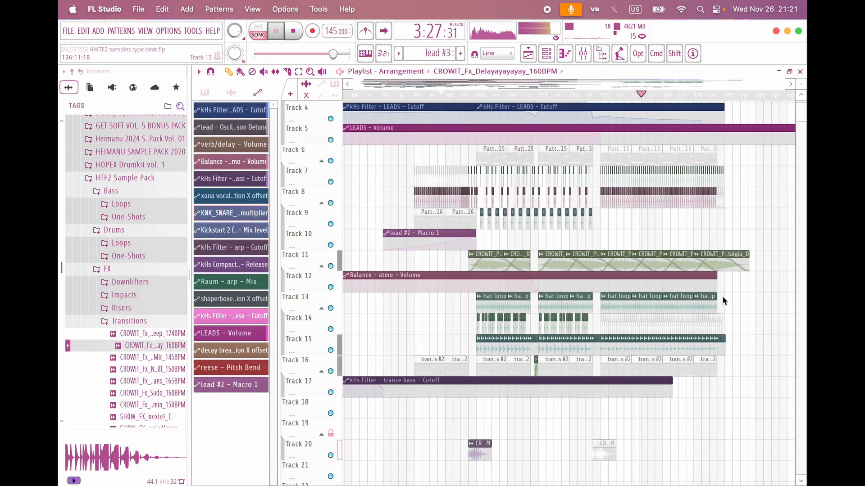
Step: Play the section after bar 121, select its hat loops on Track 13, and examine the arrangement's tracks through to the ending
{"action": "left_click_drag", "start_coordinate": [724, 301], "coordinate": [623, 309]}
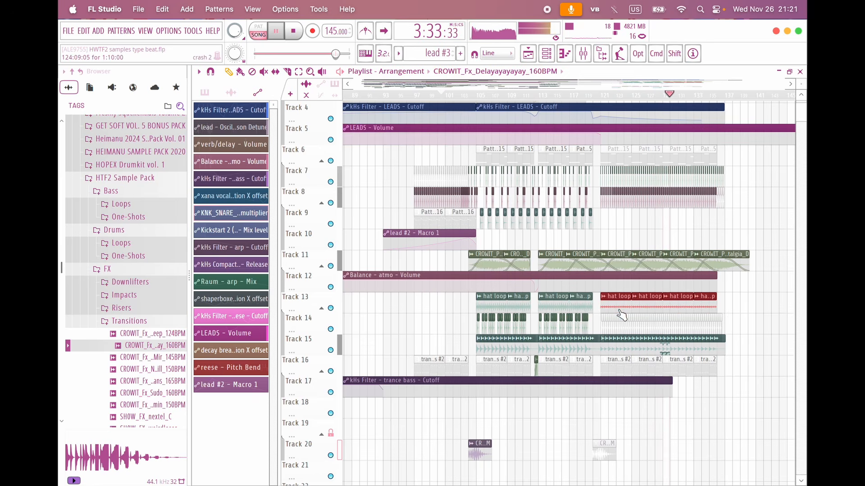
{"action": "scroll", "coordinate": [622, 315], "scroll_direction": "up", "scroll_amount": 3}
{"action": "scroll", "coordinate": [604, 288], "scroll_direction": "right", "scroll_amount": 5}
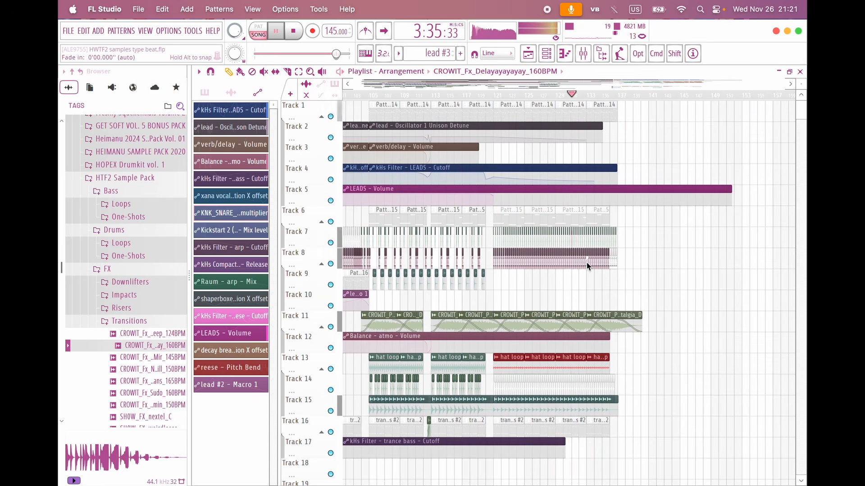
{"action": "scroll", "coordinate": [586, 262], "scroll_direction": "down", "scroll_amount": 6}
{"action": "scroll", "coordinate": [586, 263], "scroll_direction": "up", "scroll_amount": 3}
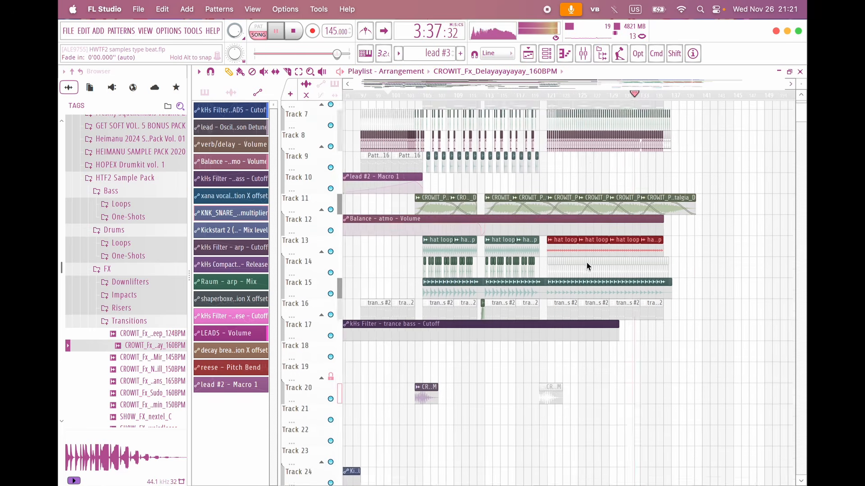
{"action": "scroll", "coordinate": [586, 262], "scroll_direction": "up", "scroll_amount": 6}
{"action": "scroll", "coordinate": [586, 262], "scroll_direction": "left", "scroll_amount": 2}
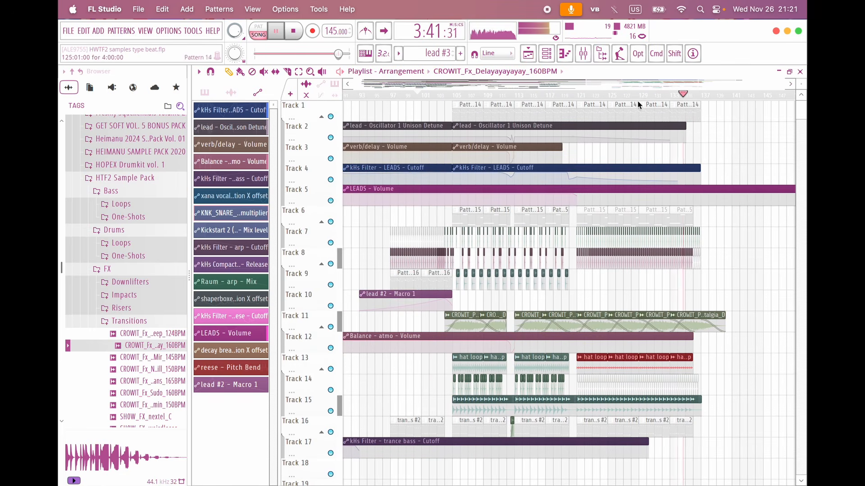
{"action": "scroll", "coordinate": [516, 333], "scroll_direction": "down", "scroll_amount": 15}
{"action": "scroll", "coordinate": [515, 333], "scroll_direction": "left", "scroll_amount": 10}
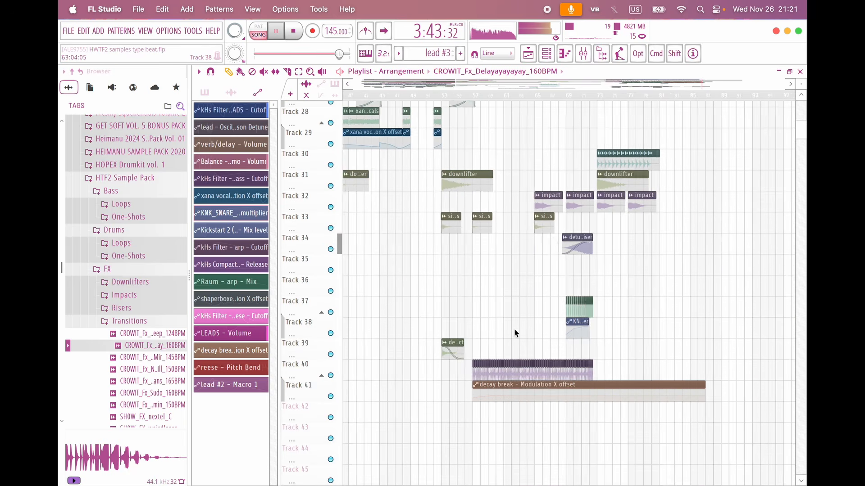
{"action": "scroll", "coordinate": [516, 333], "scroll_direction": "down", "scroll_amount": 3}
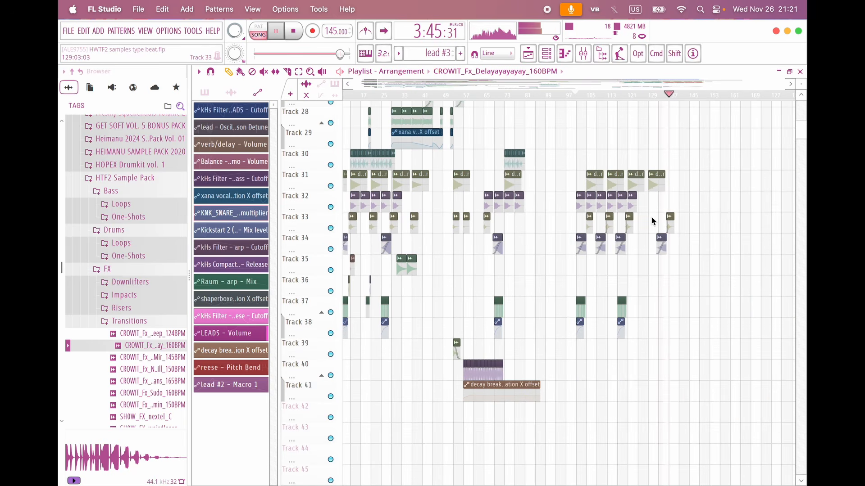
Step: Place the ZIREAEL_Synths one-shot on Track 35 and decay_fx_impact on Track 36 at bar 137, and return the stopped song to its start
{"action": "key", "text": "space"}
{"action": "scroll", "coordinate": [413, 287], "scroll_direction": "up", "scroll_amount": 2}
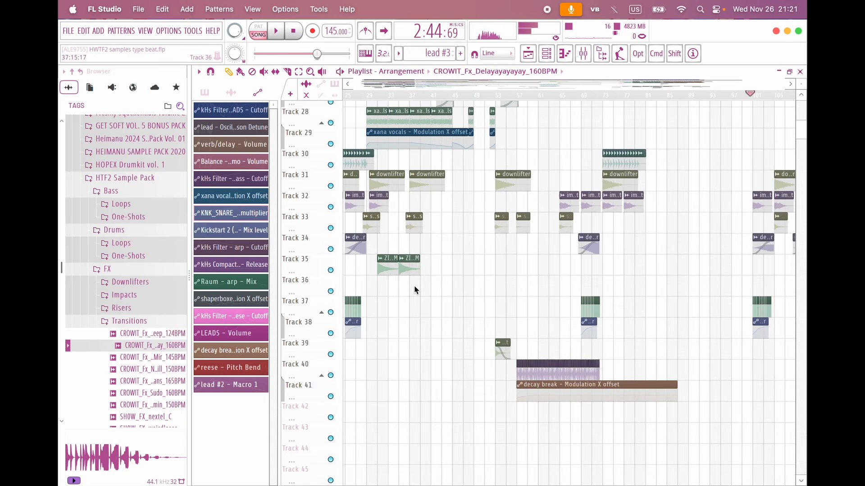
{"action": "left_click", "coordinate": [412, 262]}
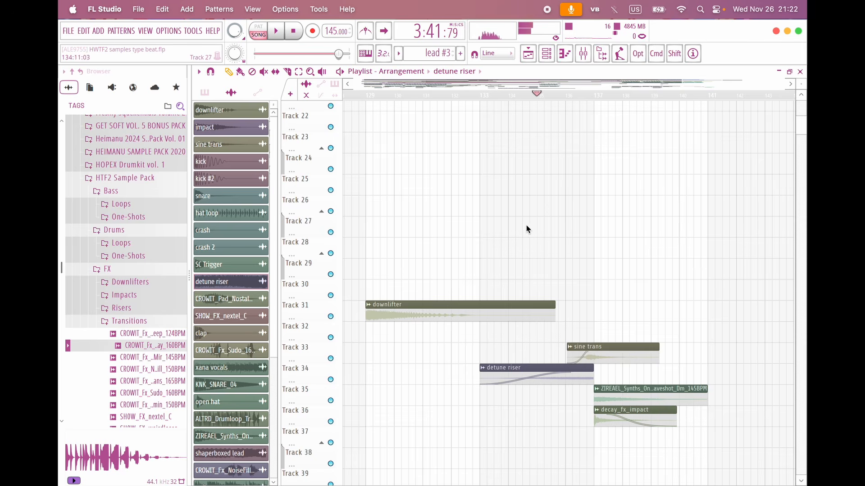
{"action": "scroll", "coordinate": [520, 226], "scroll_direction": "down", "scroll_amount": 5}
{"action": "scroll", "coordinate": [520, 225], "scroll_direction": "up", "scroll_amount": 2}
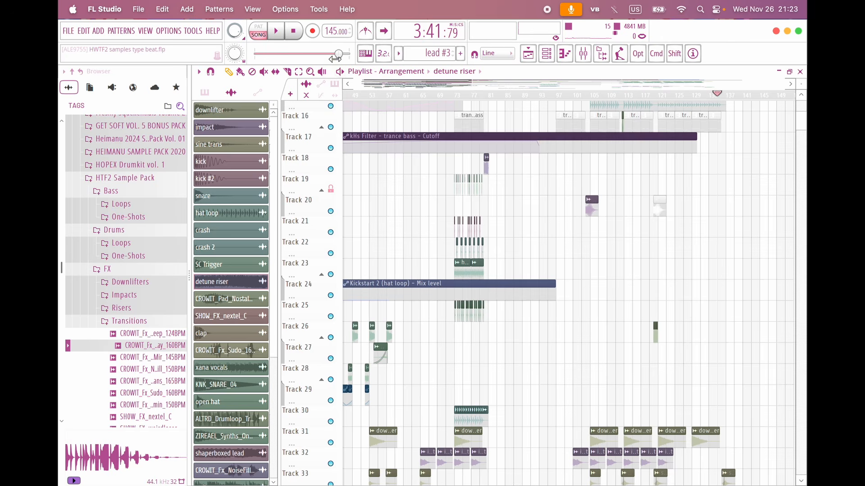
{"action": "left_click", "coordinate": [299, 38]}
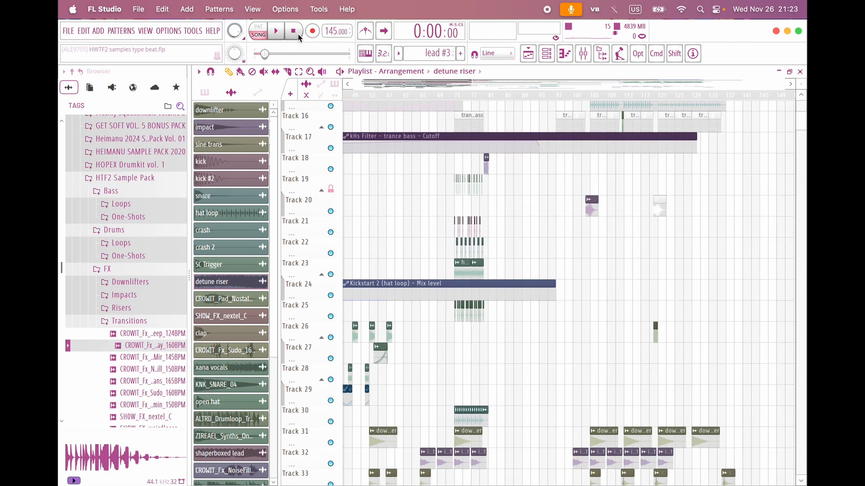